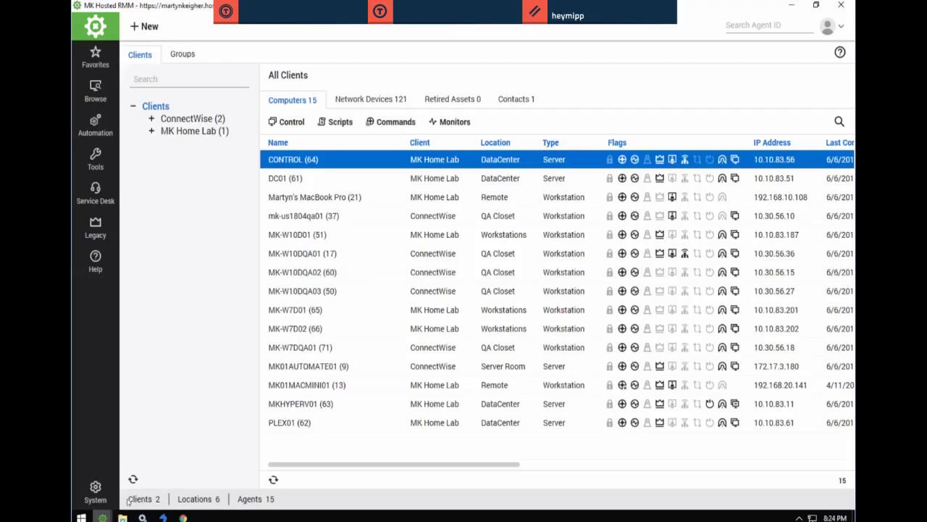
Step: Select MK-W10DQA01, filter to MK Home Lab's DataCenter computers, then close the Control Center
mouse_move(103, 517)
left_click(307, 255)
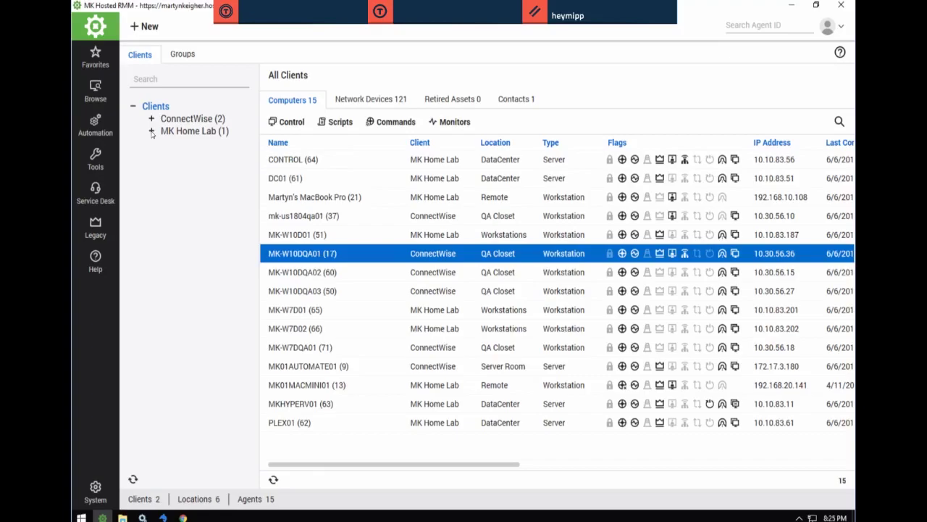
left_click(151, 132)
left_click(199, 131)
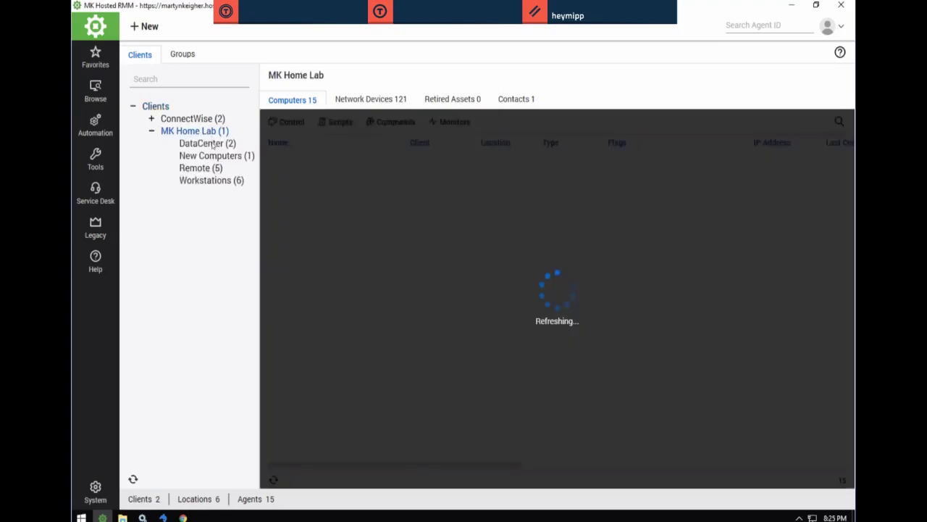
left_click(250, 144)
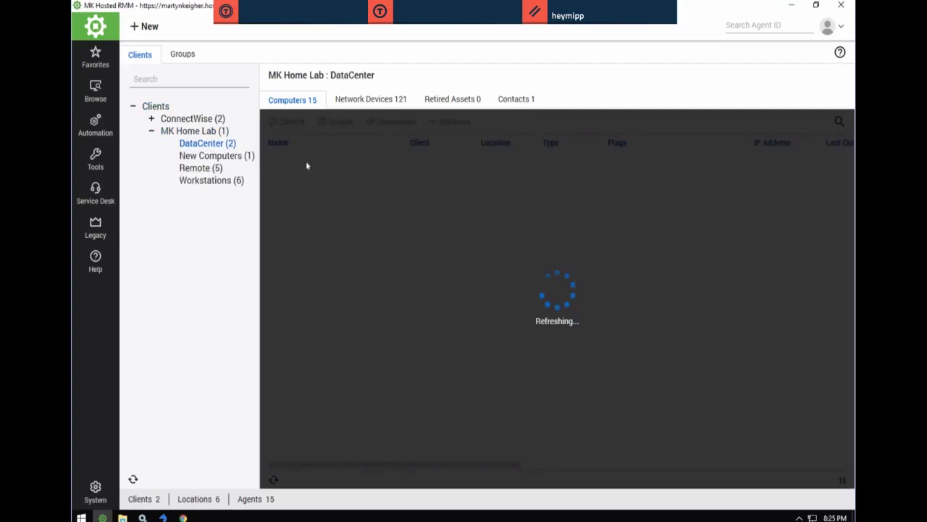
left_click(841, 4)
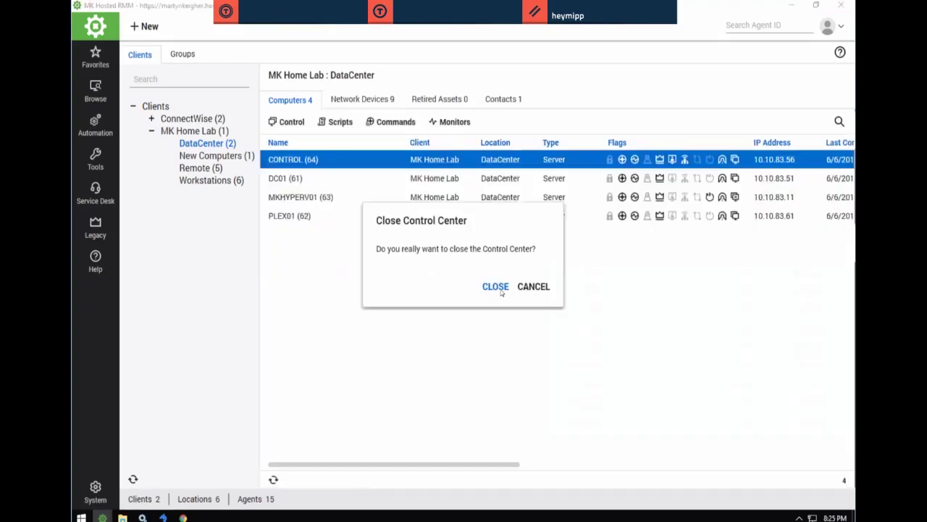
left_click(496, 287)
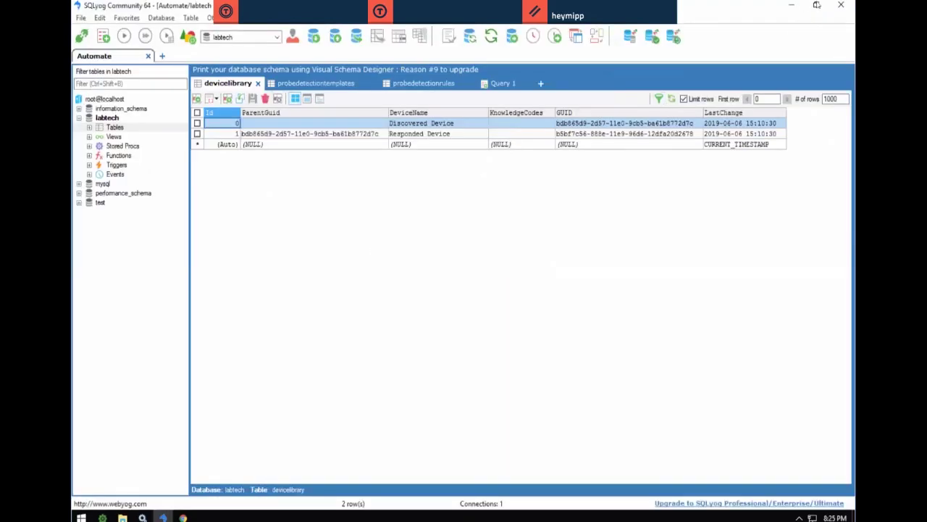
Step: Relaunch the Automate Control Center from the desktop, log in, and maximize it
left_click(791, 5)
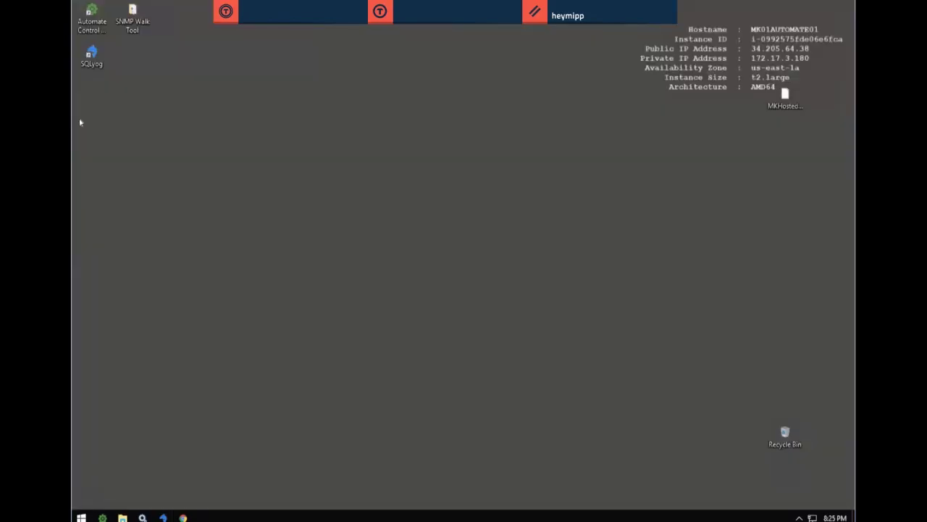
left_click(100, 16)
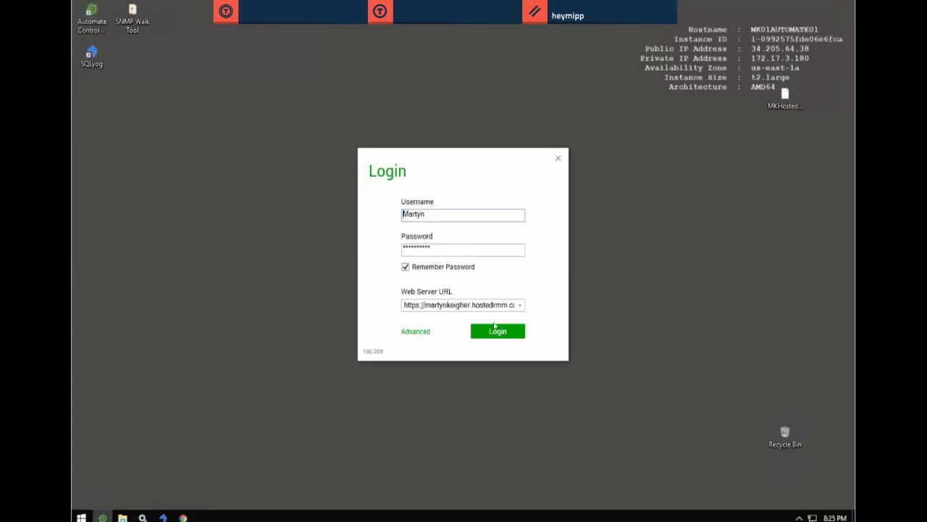
left_click(498, 331)
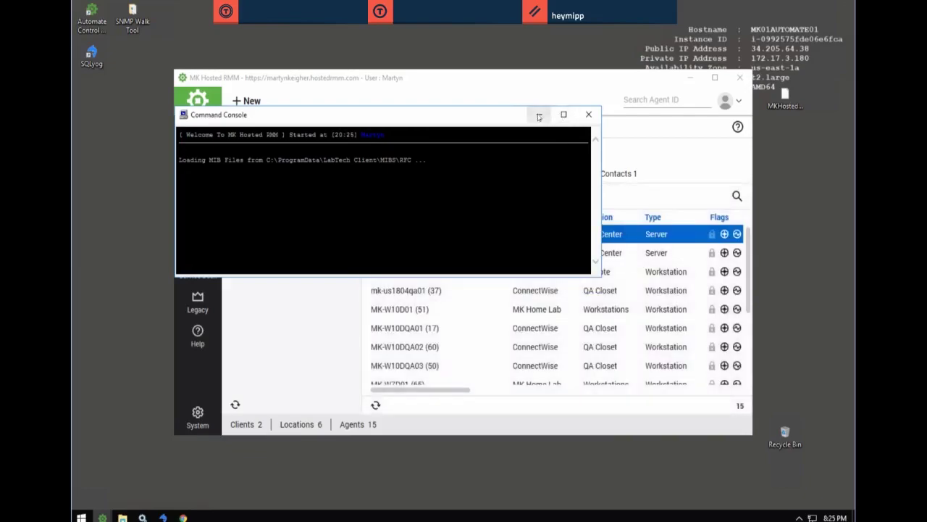
left_click(539, 116)
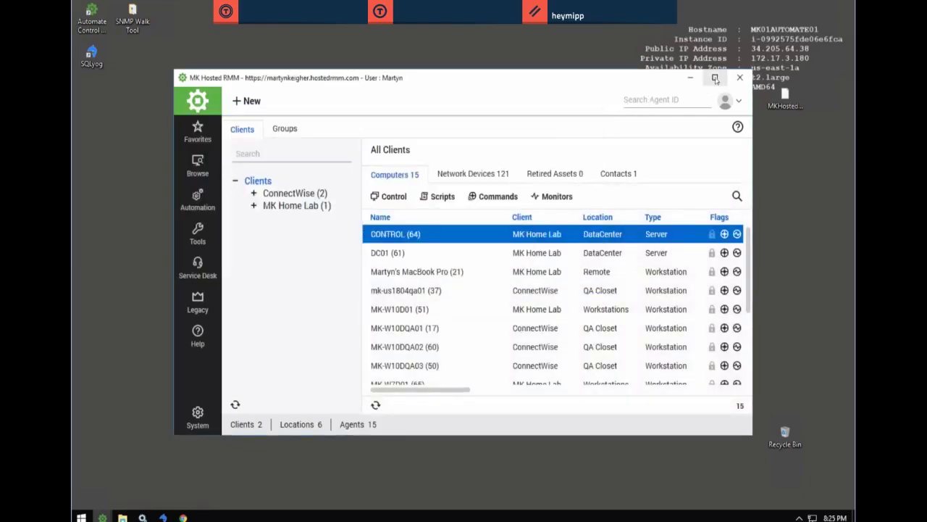
double_click(541, 78)
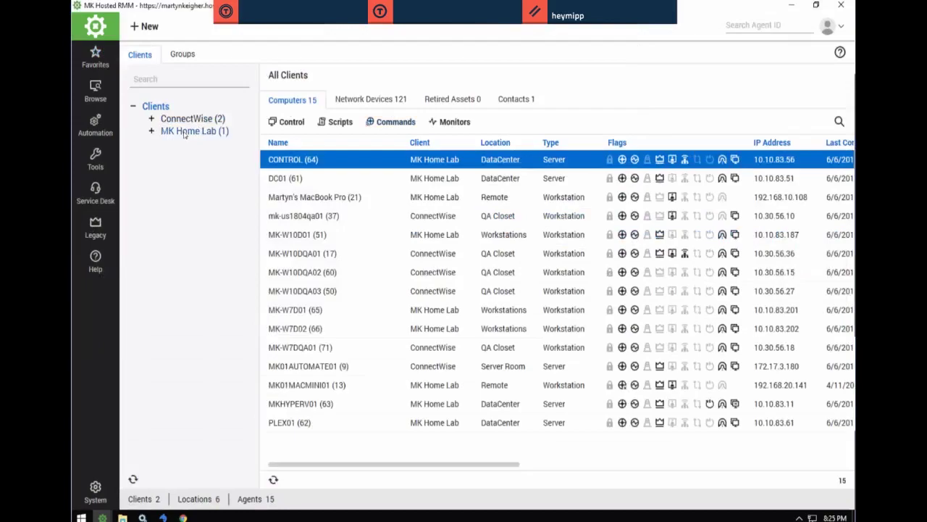
Step: Filter to MK Home Lab's DataCenter, check its network devices, and open the CONTROL agent
left_click(189, 131)
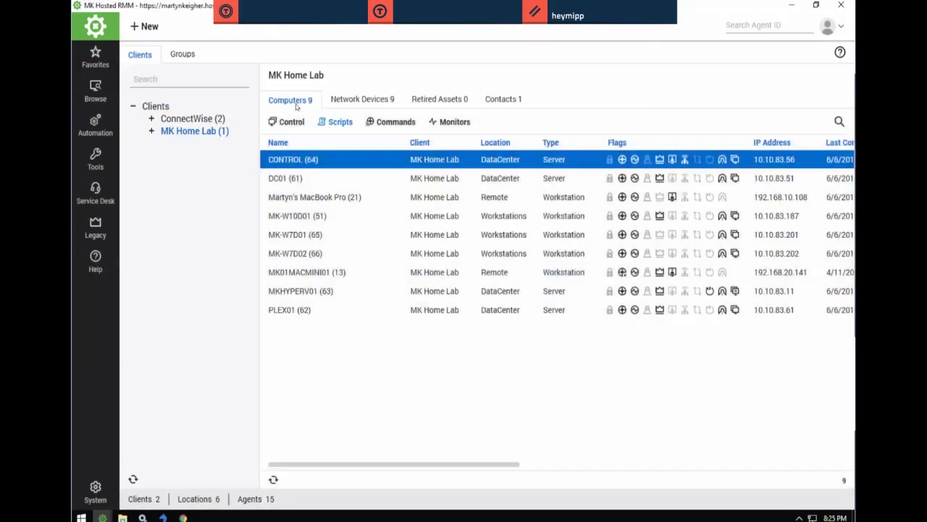
left_click(151, 132)
left_click(199, 143)
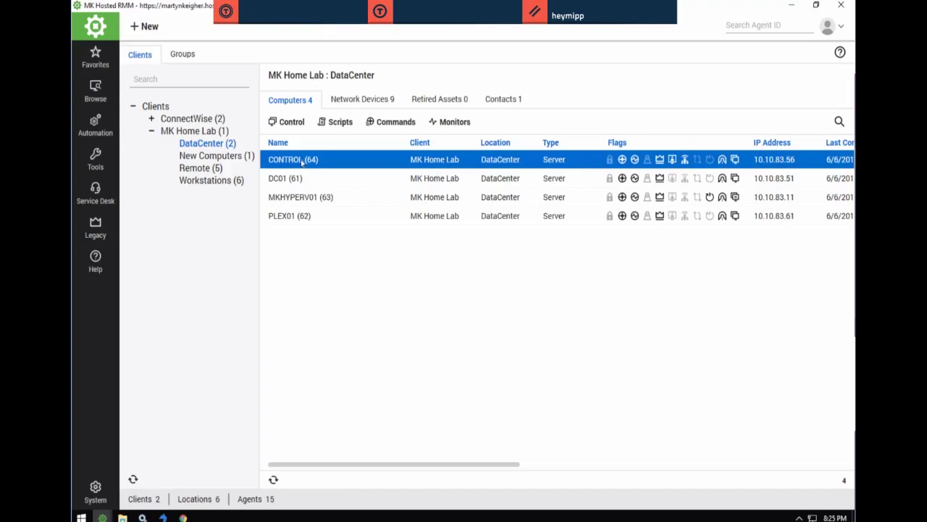
left_click(362, 100)
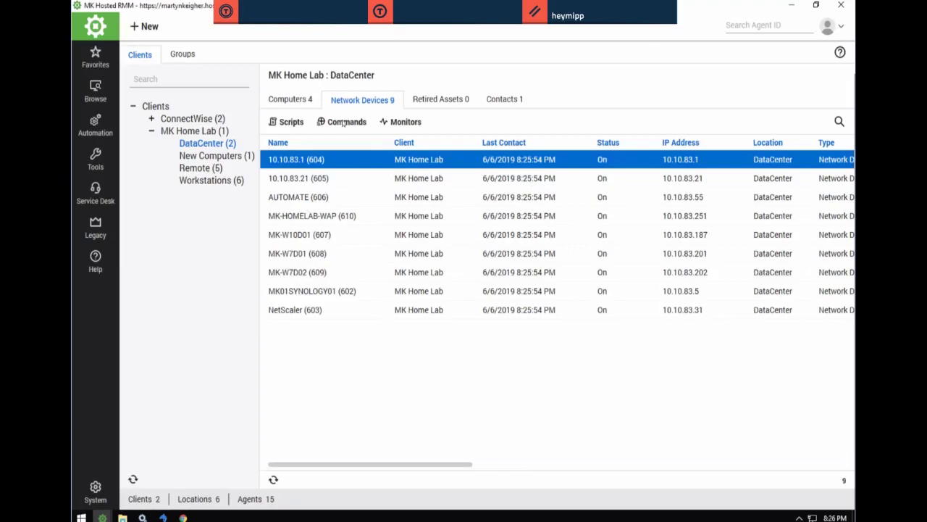
left_click(299, 99)
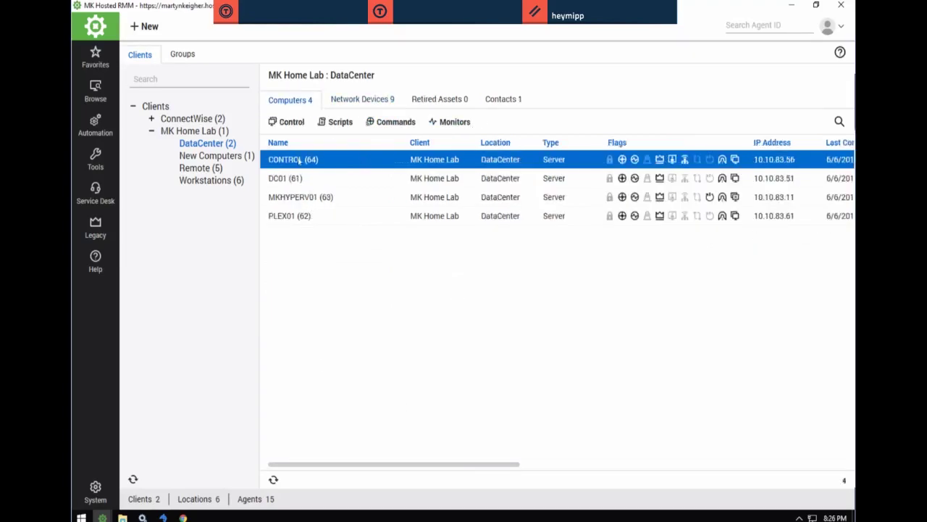
double_click(299, 160)
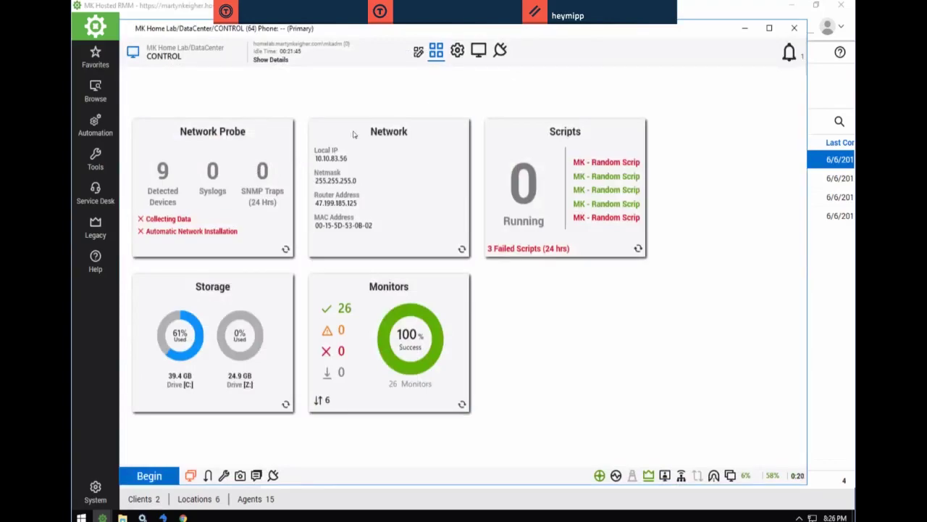
Step: List CONTROL's Network Probe devices and open the properties of Routerboard device 10.10.83.1
left_click(458, 57)
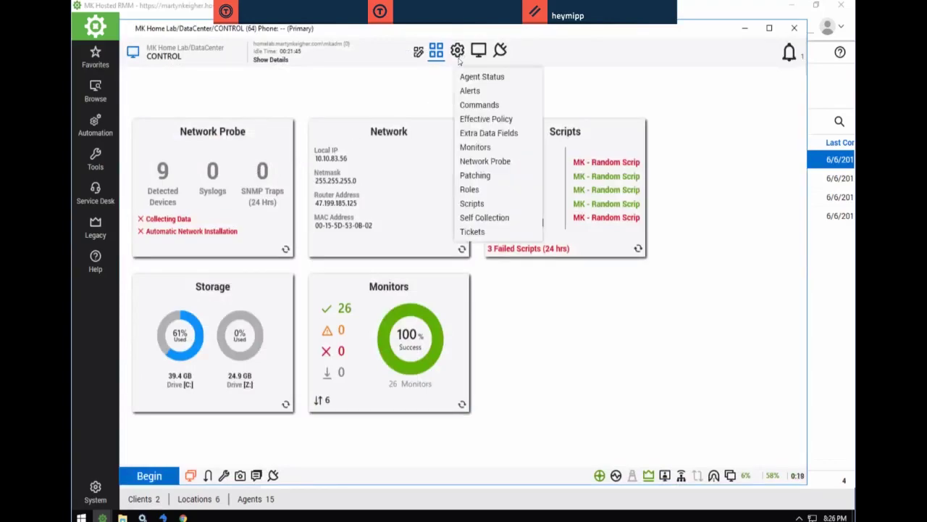
left_click(477, 162)
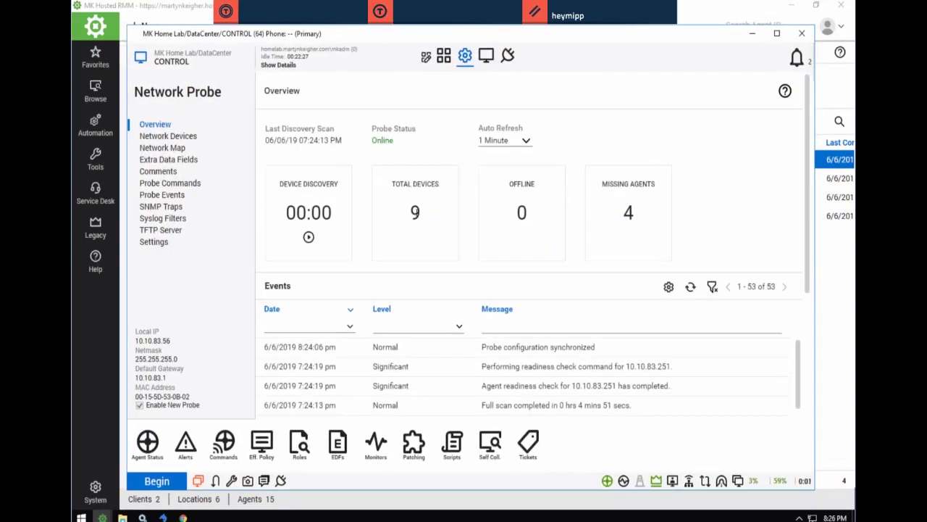
left_click(167, 137)
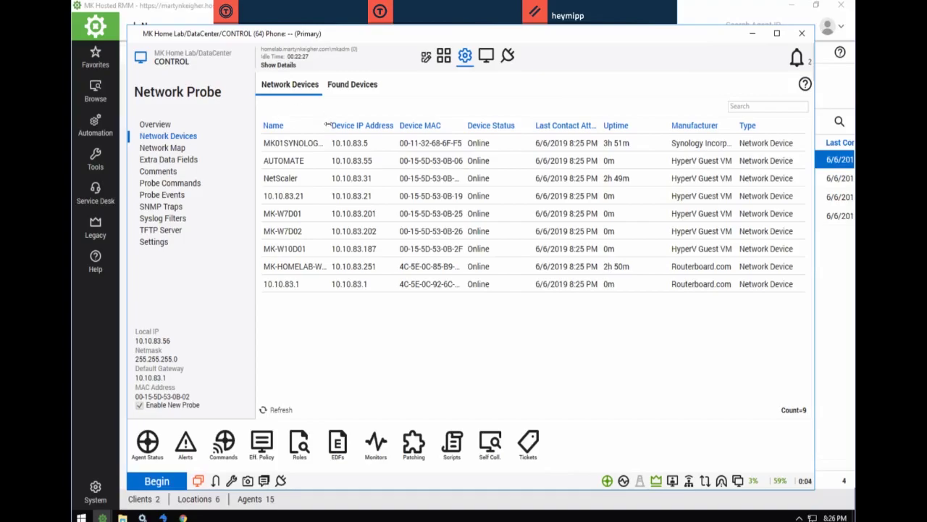
left_click_drag(330, 127, 358, 127)
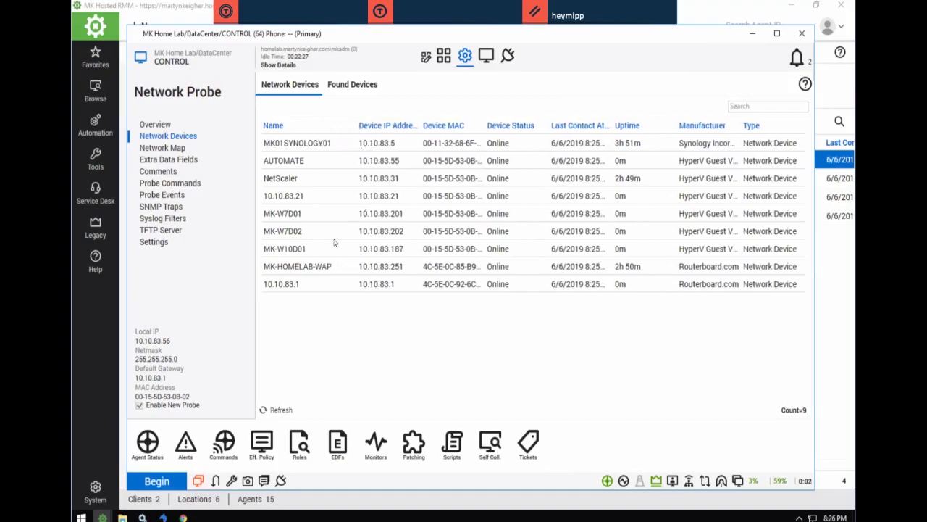
left_click(285, 287)
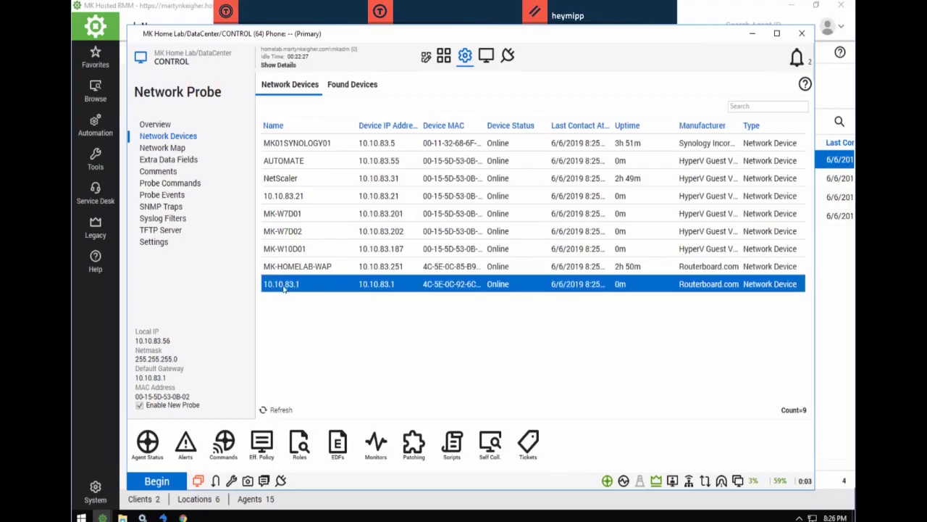
double_click(285, 287)
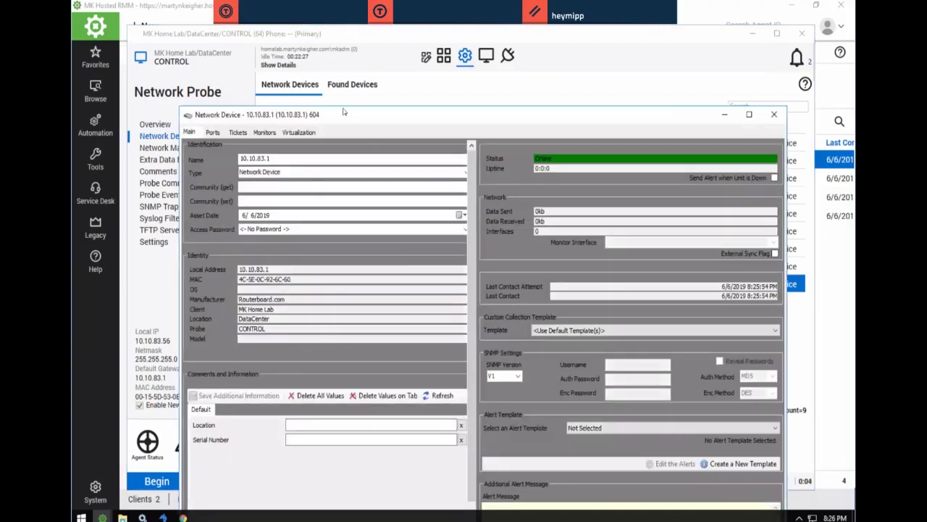
Step: Minimize the 10.10.83.1 window and open MK-HOMELAB-WAP's device properties
left_click_drag(346, 117, 354, 78)
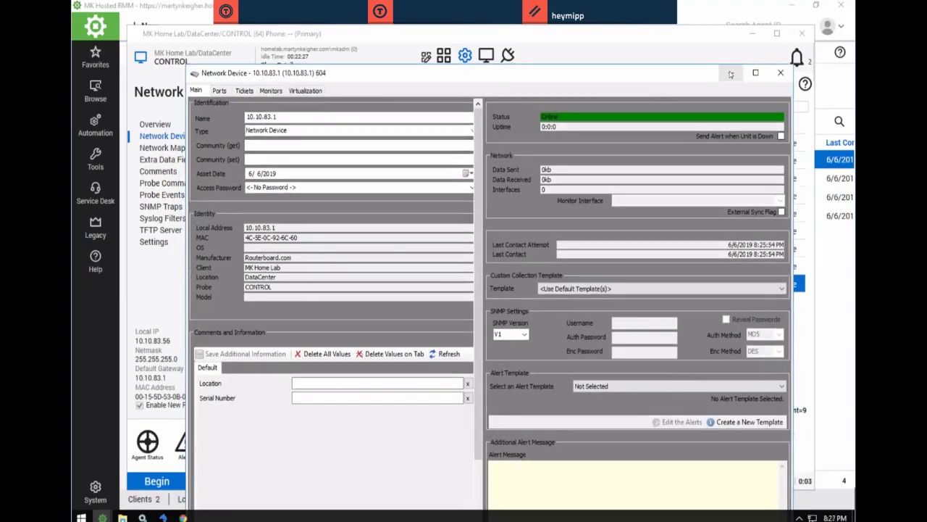
left_click(731, 75)
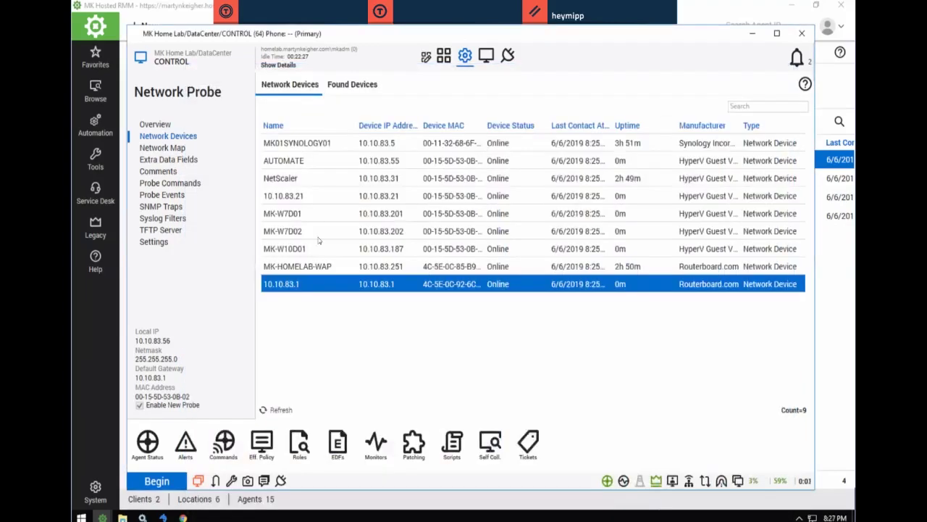
double_click(315, 267)
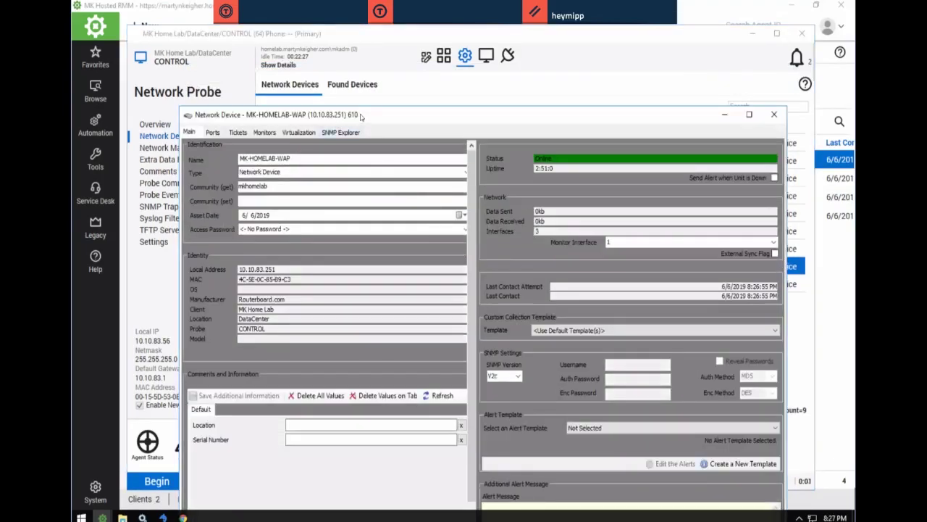
left_click_drag(360, 118, 324, 66)
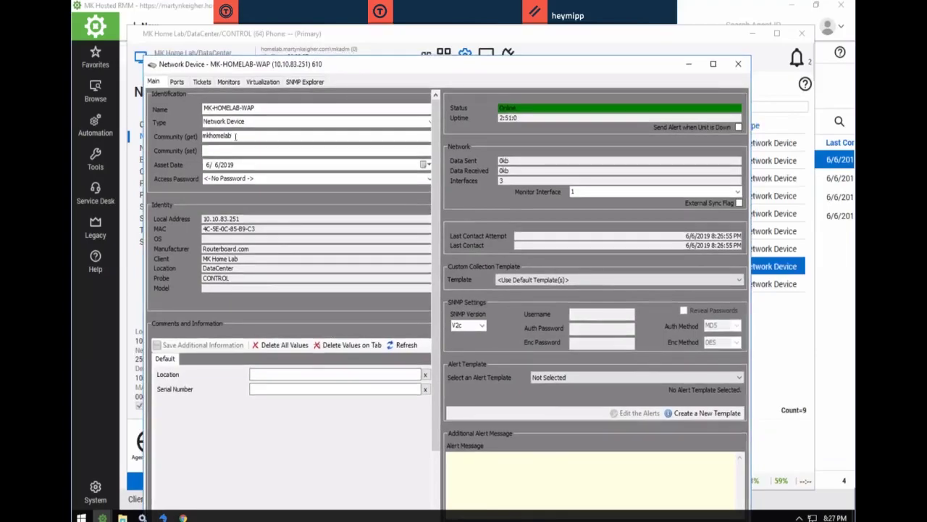
left_click_drag(235, 137, 199, 137)
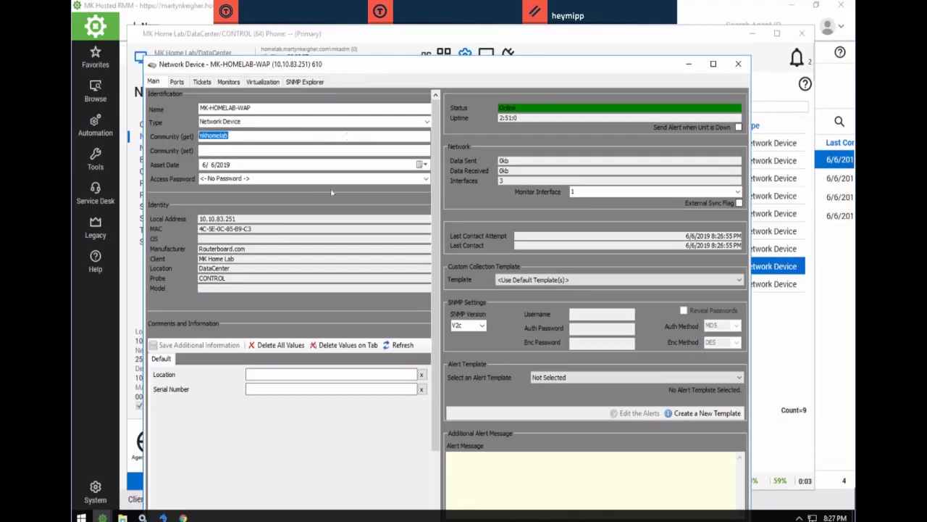
left_click(305, 82)
left_click_drag(345, 67, 362, 42)
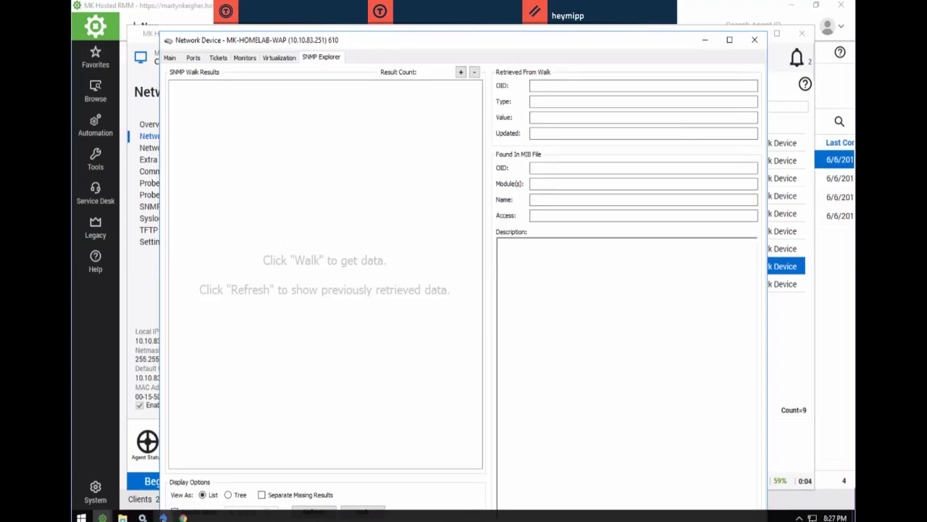
left_click(163, 516)
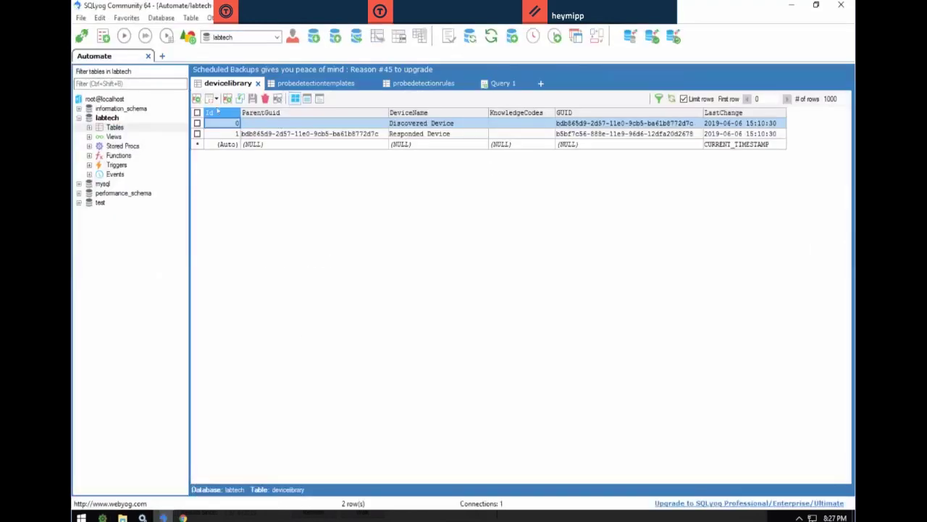
Step: Filter tables by 'walk' and open probewalkresults in a new tab, refreshing its data
left_click(139, 85)
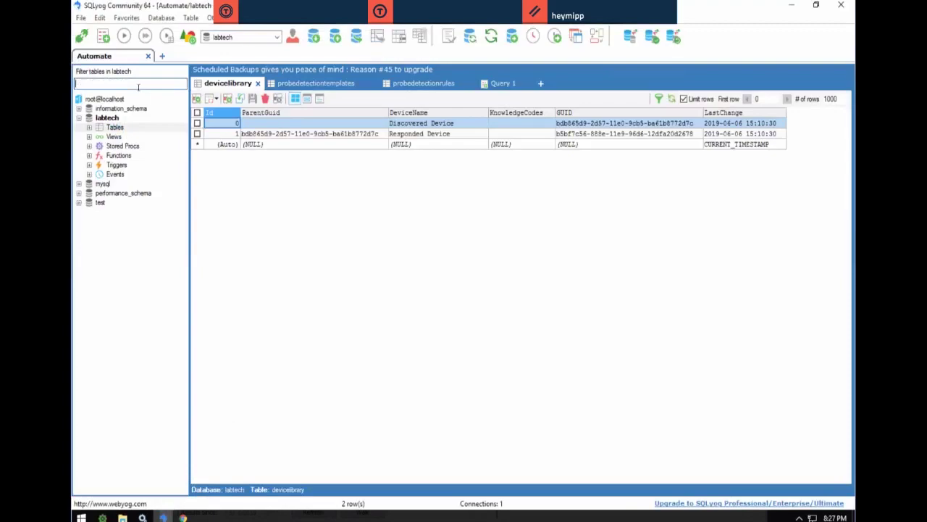
type("walk")
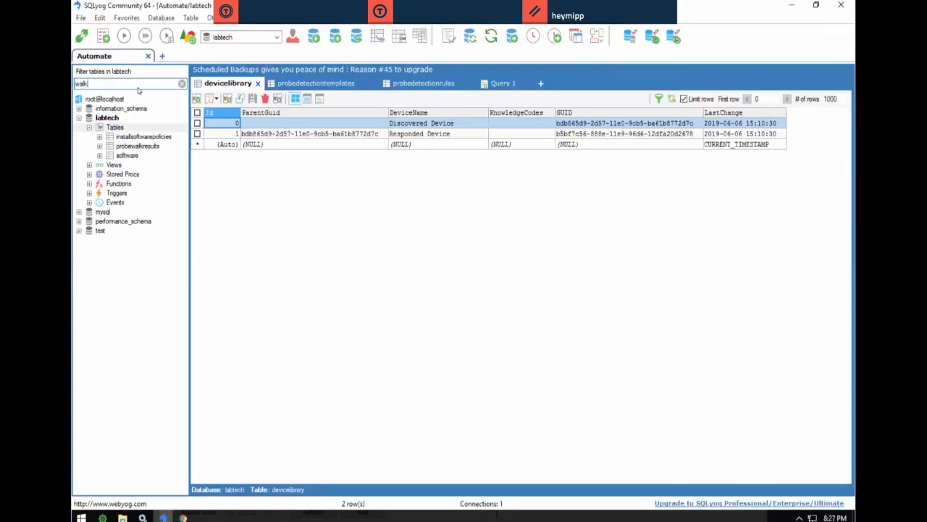
left_click(135, 137)
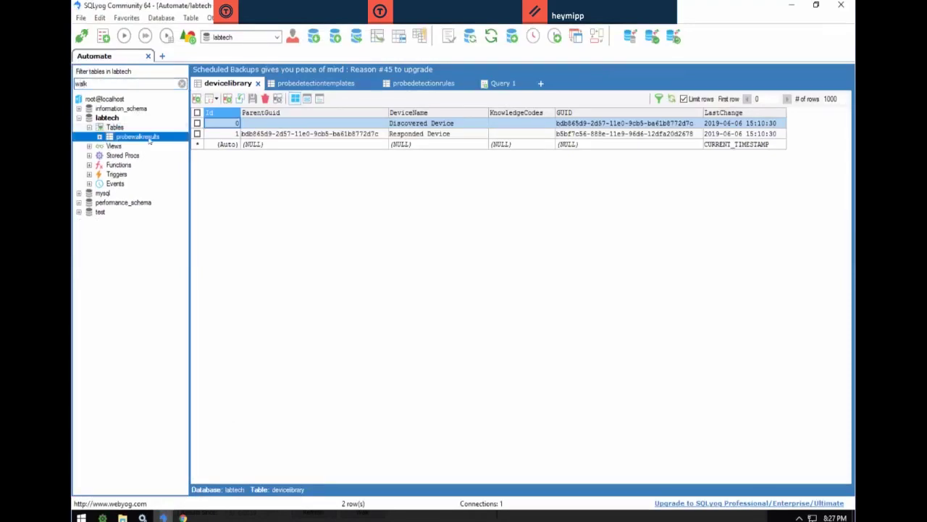
right_click(135, 138)
left_click(179, 197)
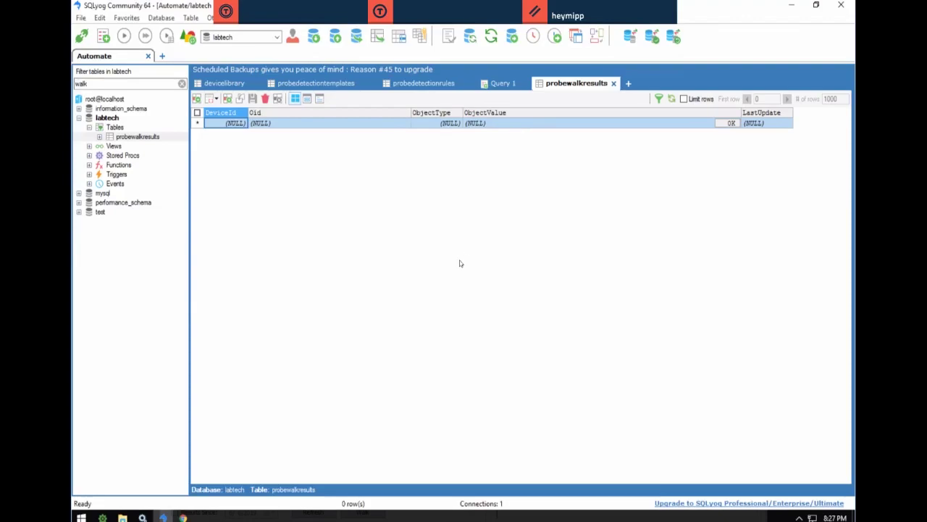
left_click(672, 98)
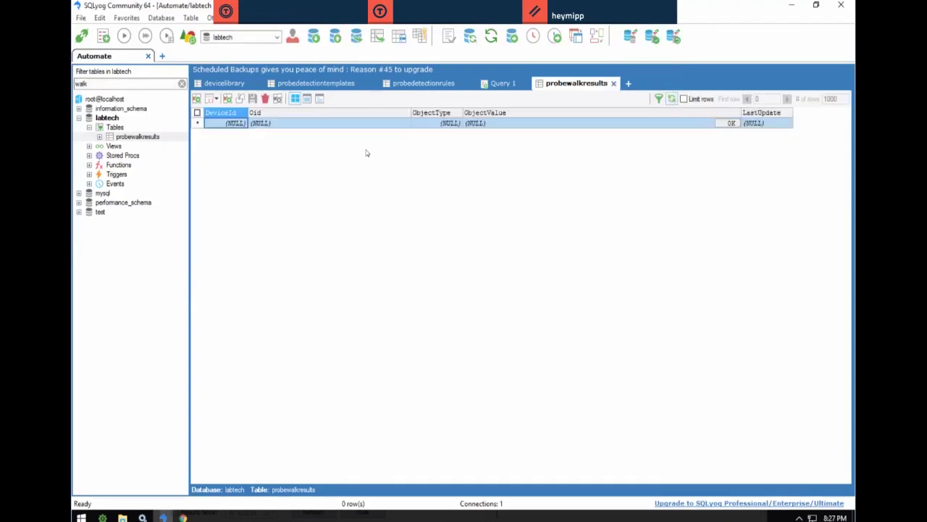
Step: Truncate the probewalkresults table and return to the MK-HOMELAB-WAP device window
left_click(137, 137)
right_click(139, 143)
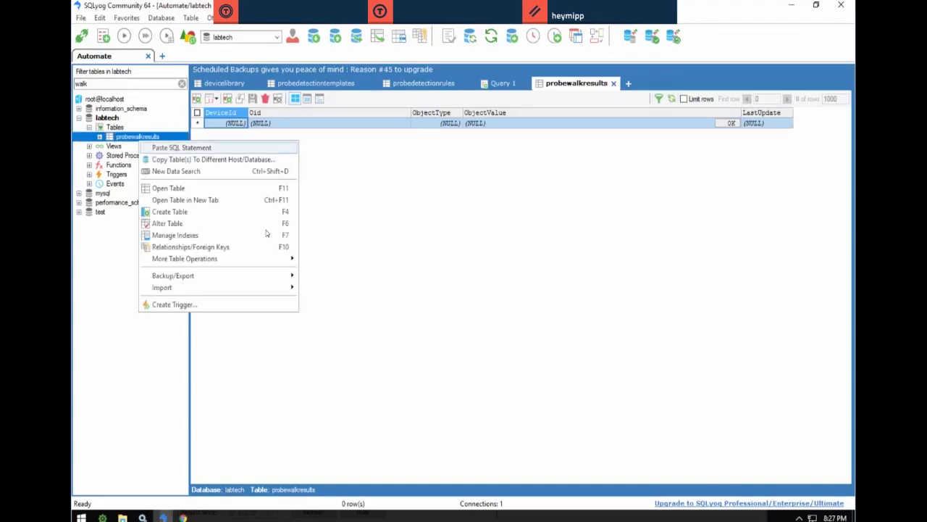
mouse_move(290, 258)
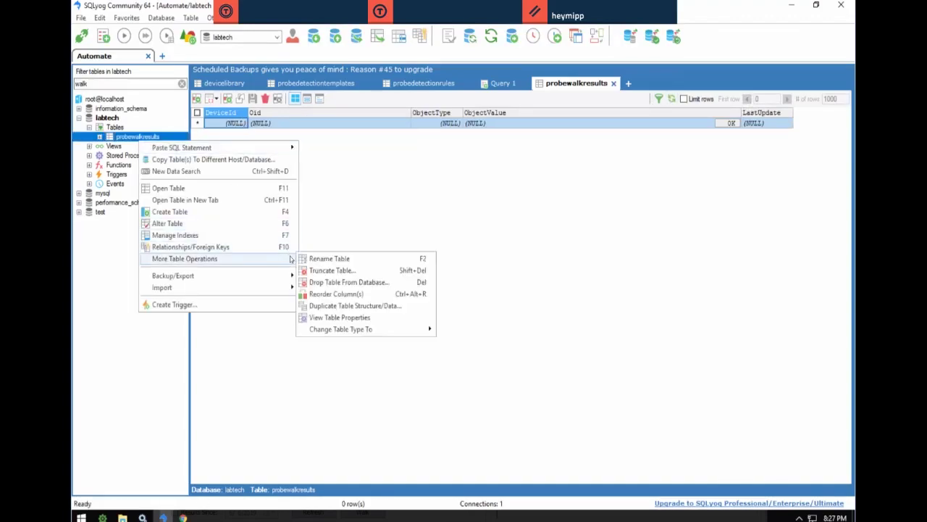
left_click(334, 271)
left_click(496, 308)
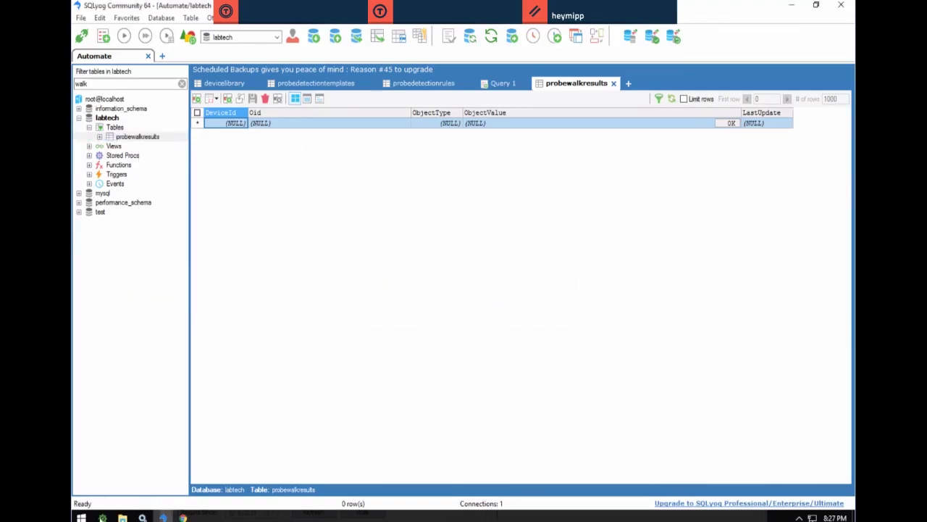
mouse_move(102, 516)
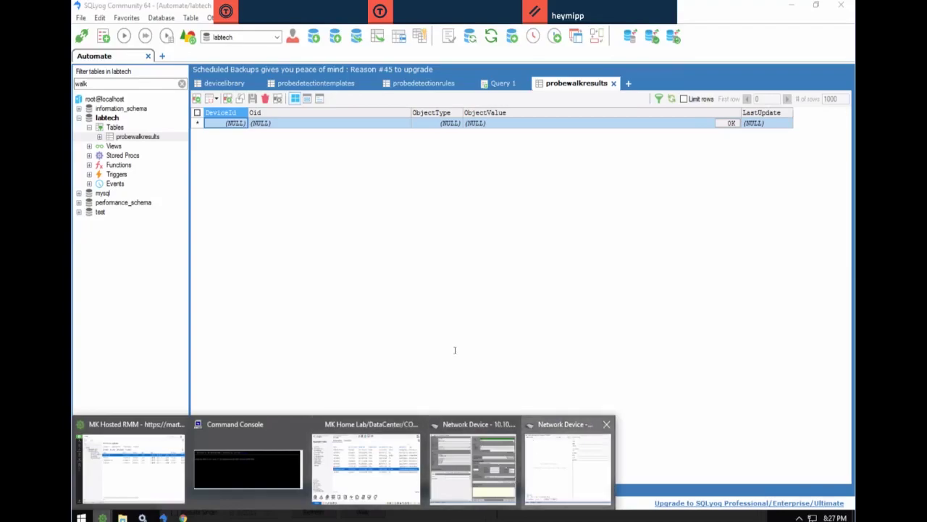
left_click(567, 464)
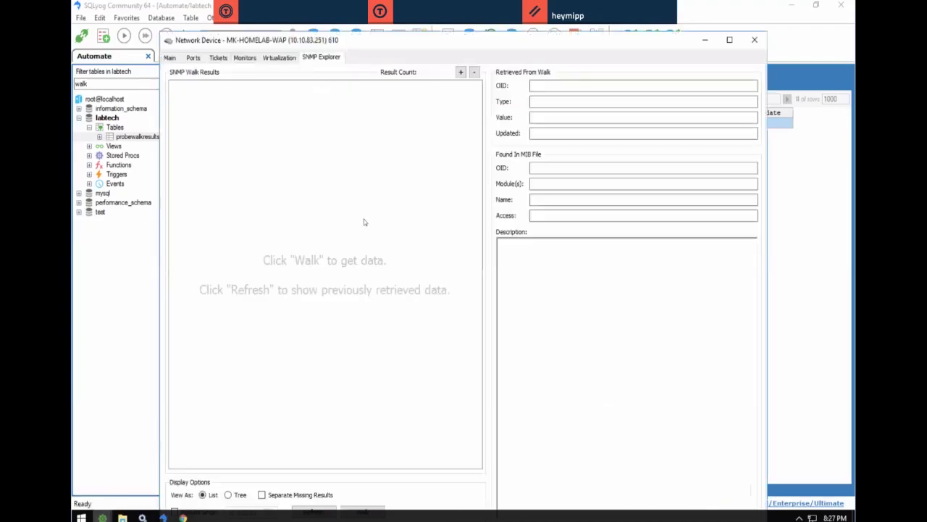
Step: Maximize the device window and run an SNMP walk limited to 250 results
double_click(328, 41)
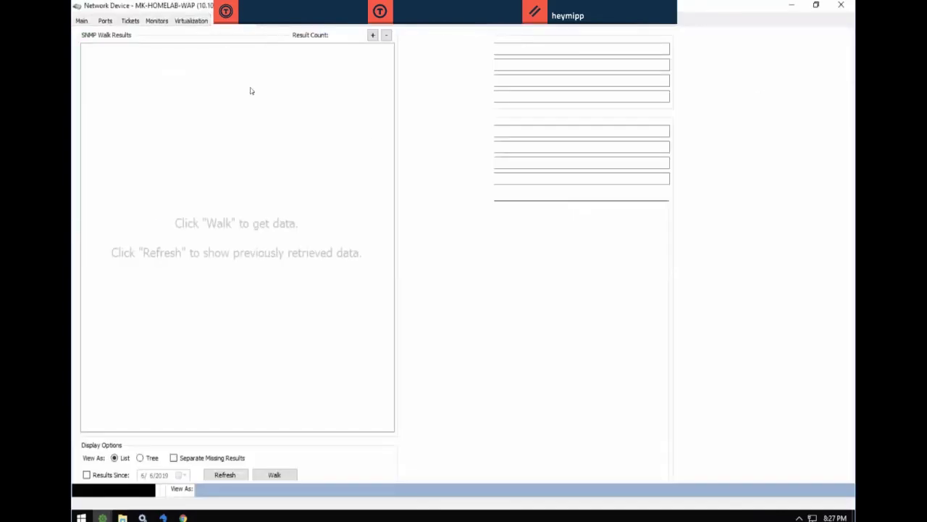
left_click(275, 469)
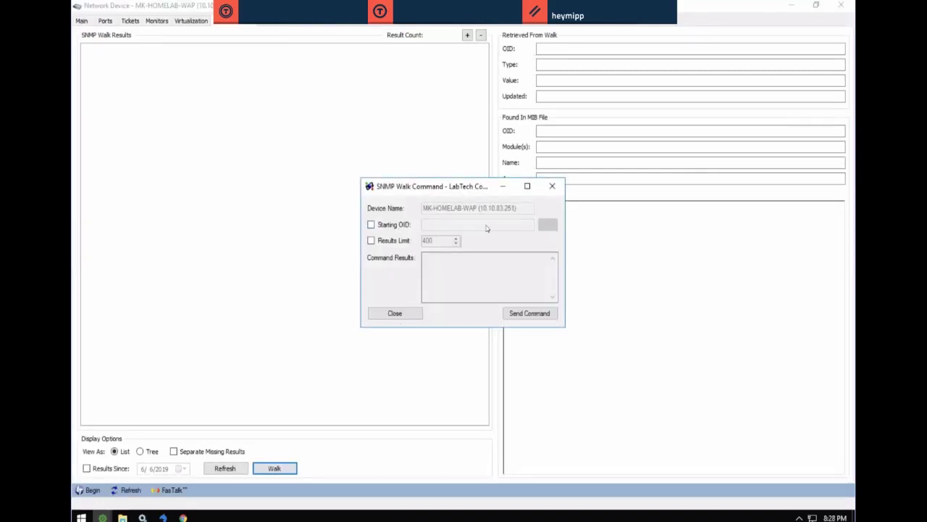
left_click(382, 242)
left_click_drag(432, 240, 383, 245)
type("250")
left_click(526, 314)
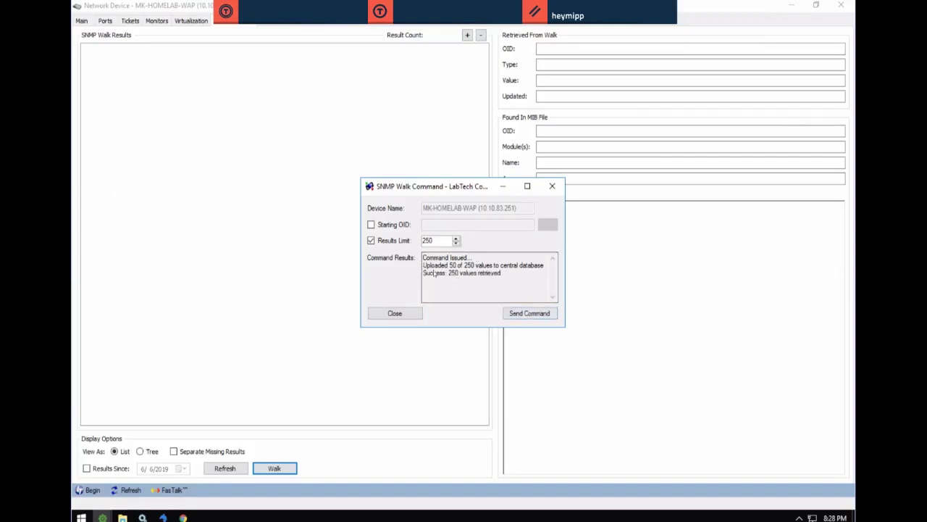
left_click(395, 314)
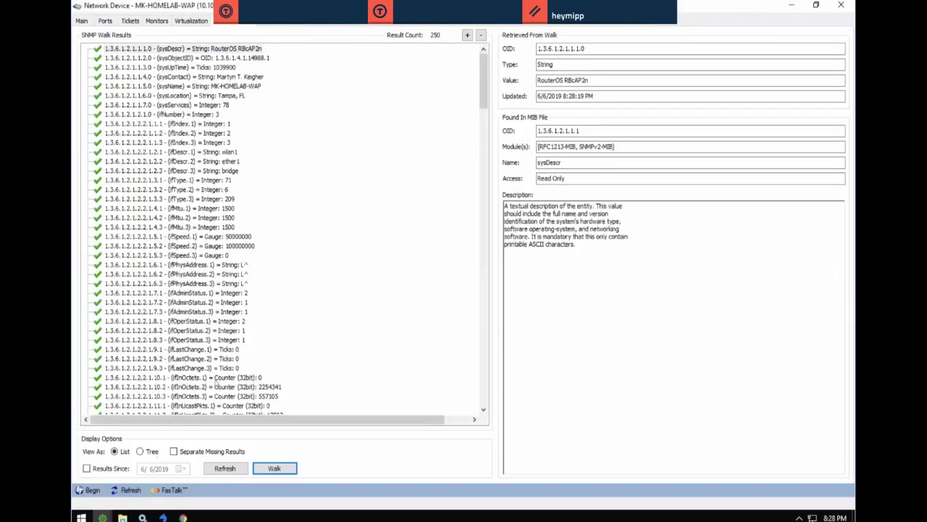
Step: Show walk results as a tree and inspect sysObjectID 1.3.6.1.4.1.14988.1, then open Chrome
left_click(140, 450)
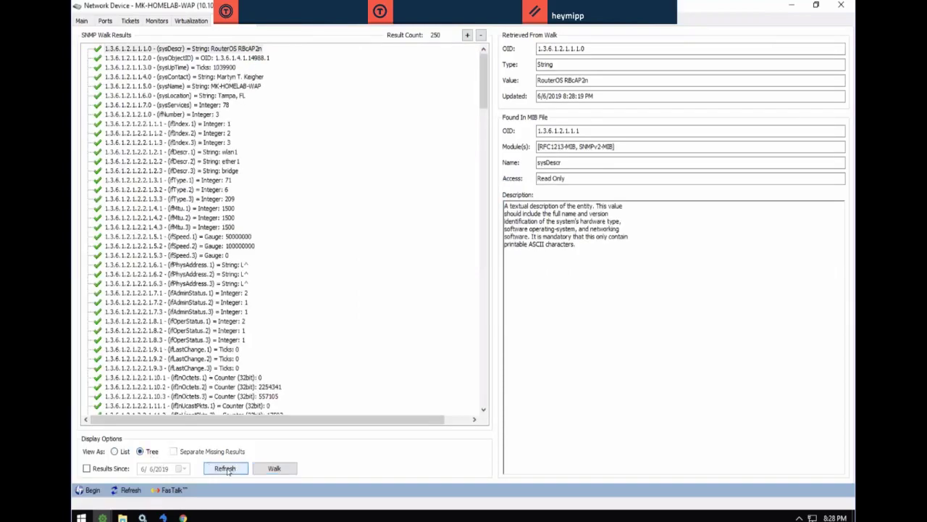
left_click(226, 468)
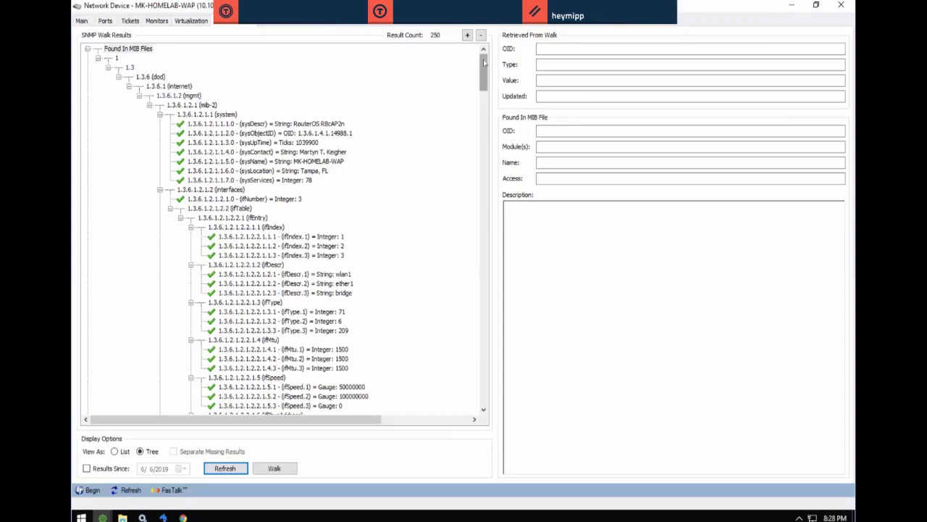
left_click_drag(483, 65, 484, 64)
left_click(294, 133)
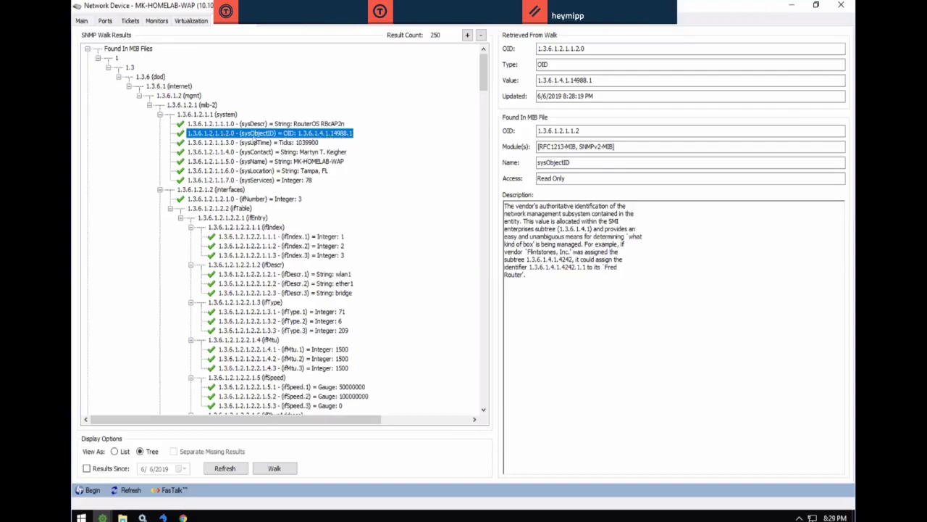
left_click(221, 125)
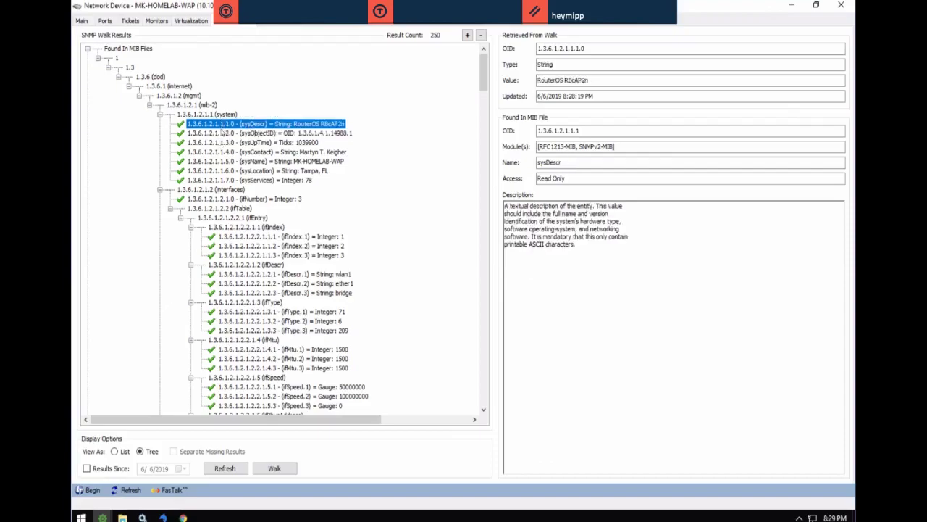
left_click(223, 134)
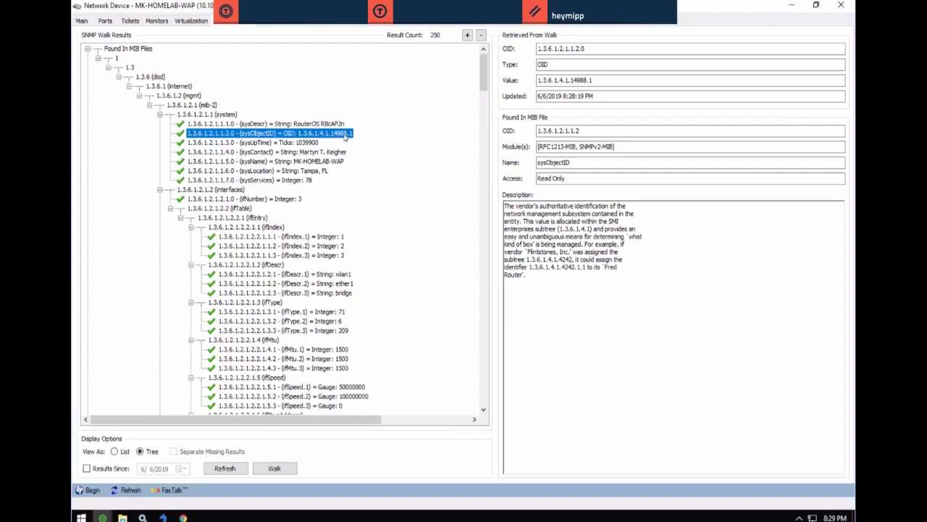
left_click(184, 517)
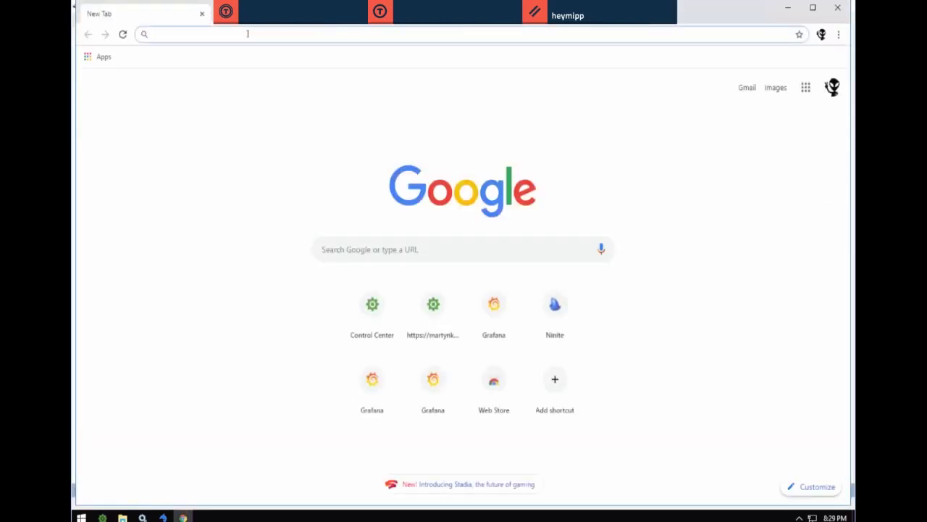
Step: Search Google for 'iana enterprise number' and open the IANA private enterprise numbers page
left_click(247, 33)
type("iana")
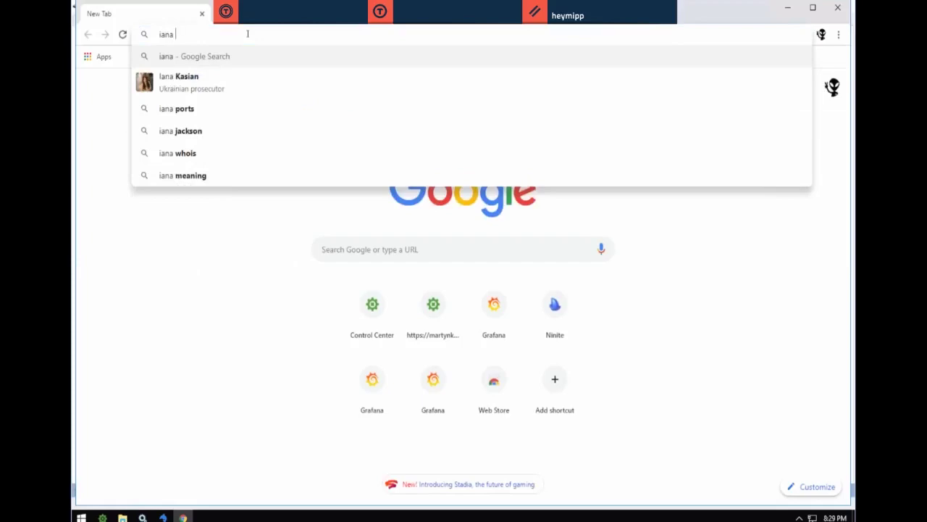
type(" ente")
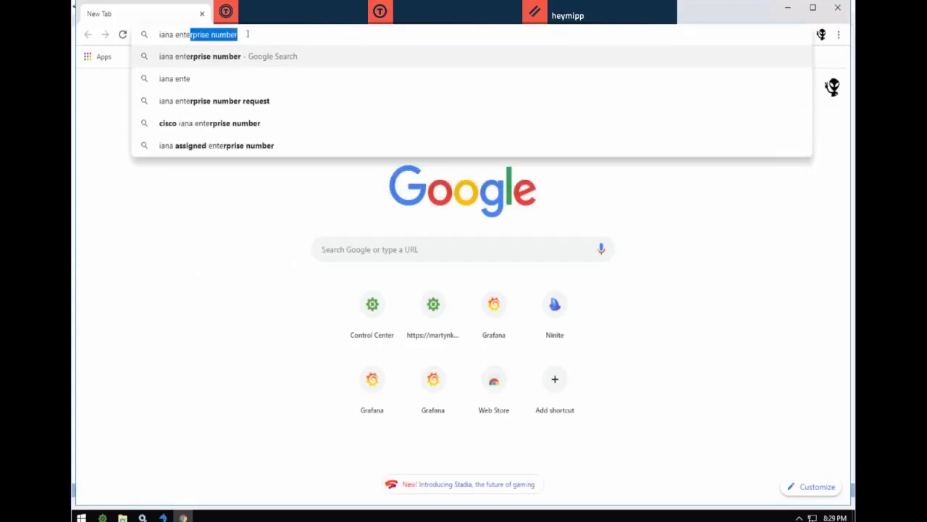
key("Return")
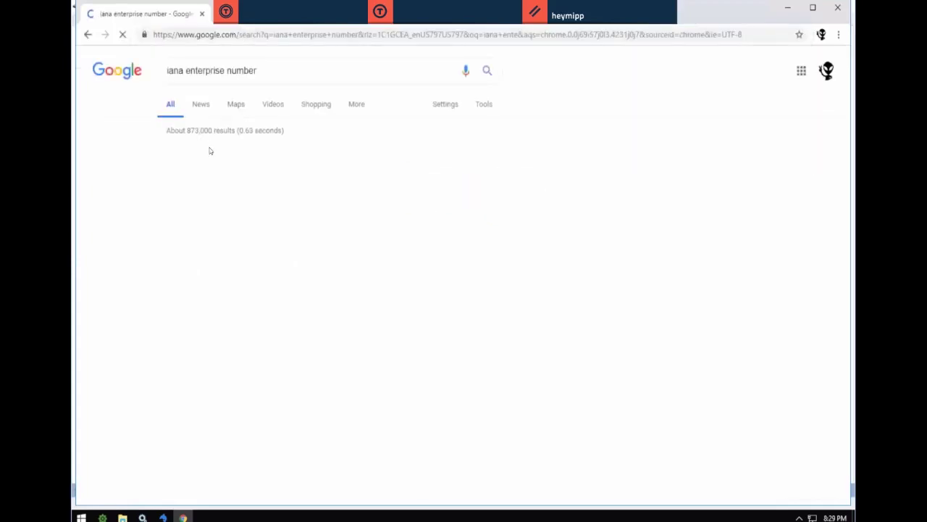
left_click(218, 153)
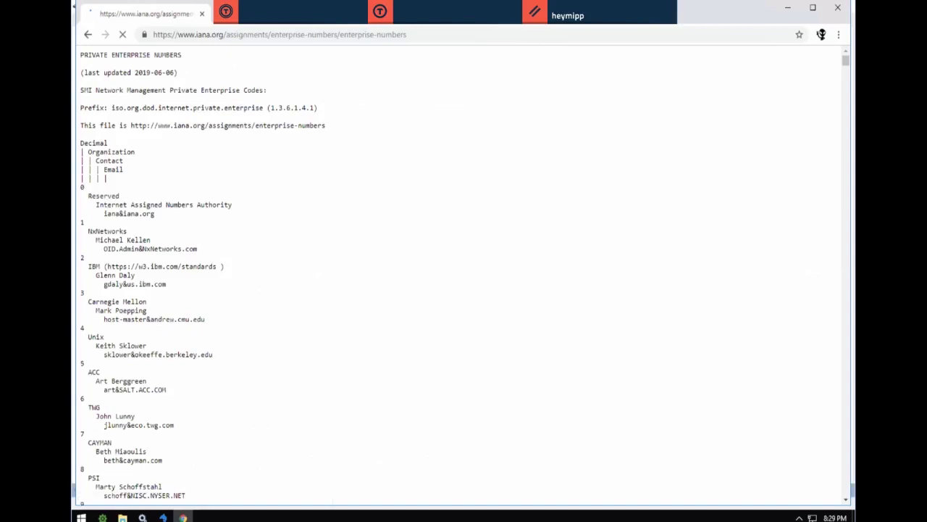
left_click_drag(278, 26, 217, 26)
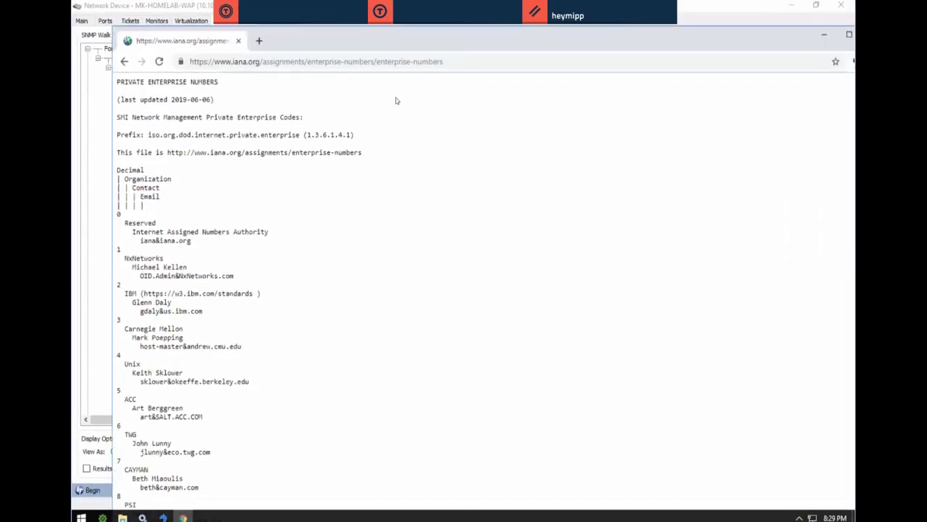
Step: Find enterprise number 14988 on the page, confirming it is MikroTik, then minimize Chrome
key("ctrl+f")
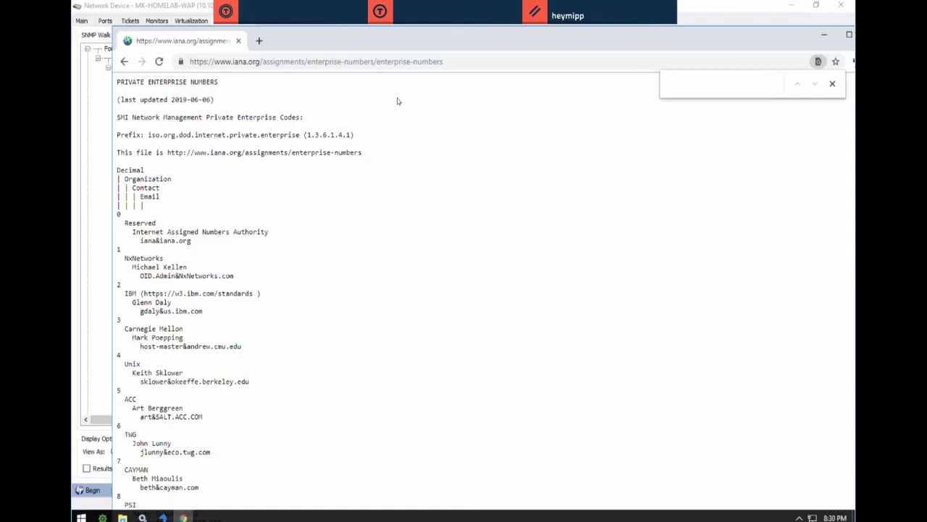
type("14988")
left_click(814, 85)
left_click(797, 85)
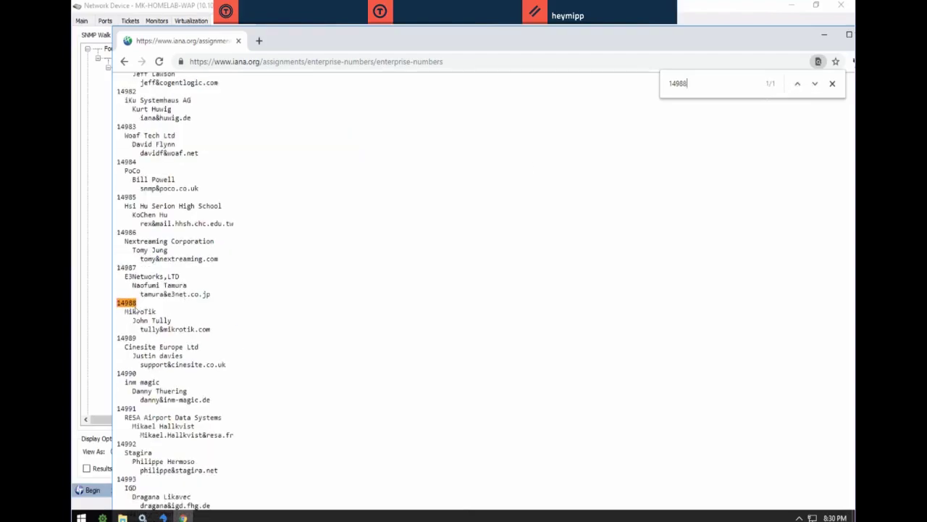
left_click_drag(125, 311, 158, 314)
left_click(140, 307)
left_click(824, 36)
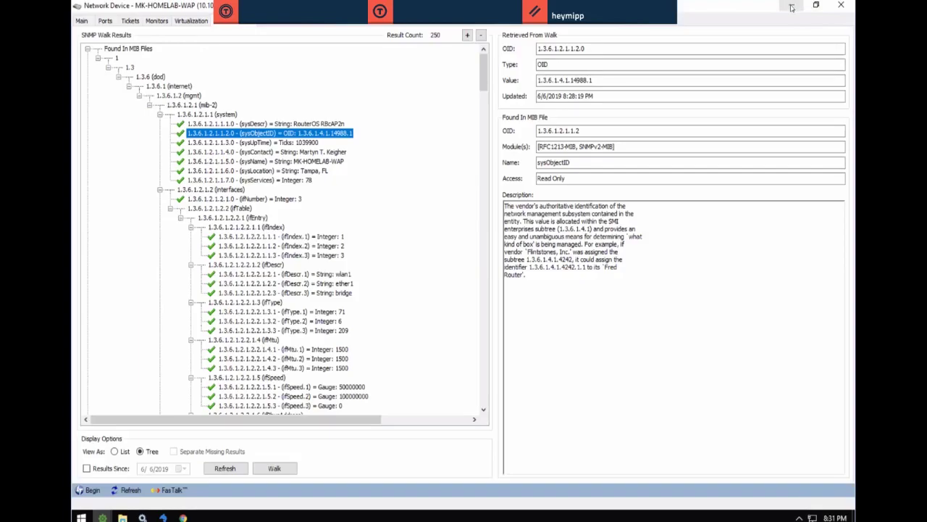
Step: Reload probewalkresults in SQLyog to show the new walk rows
left_click(792, 6)
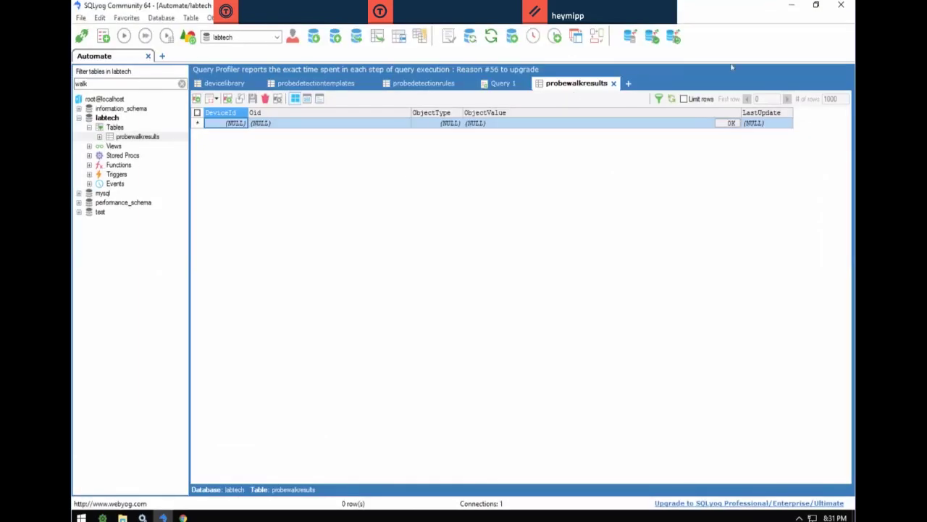
left_click(673, 100)
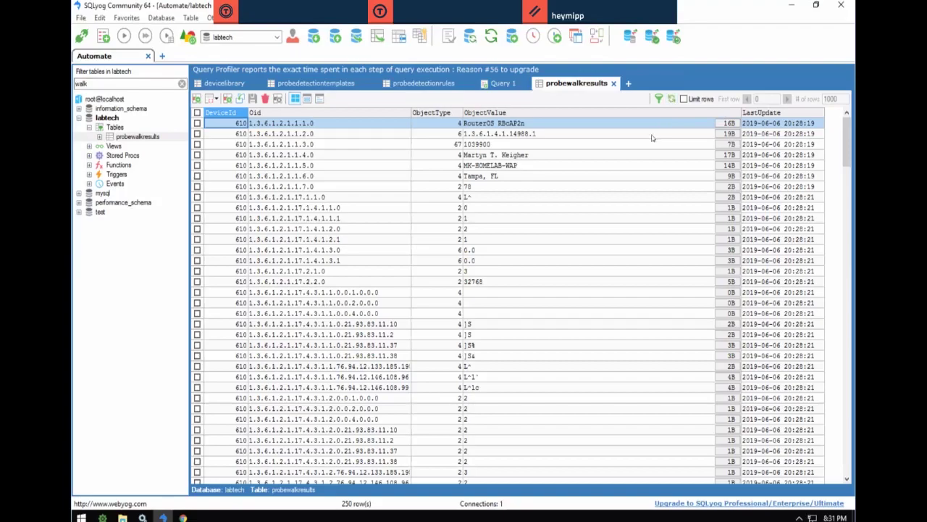
left_click(546, 260)
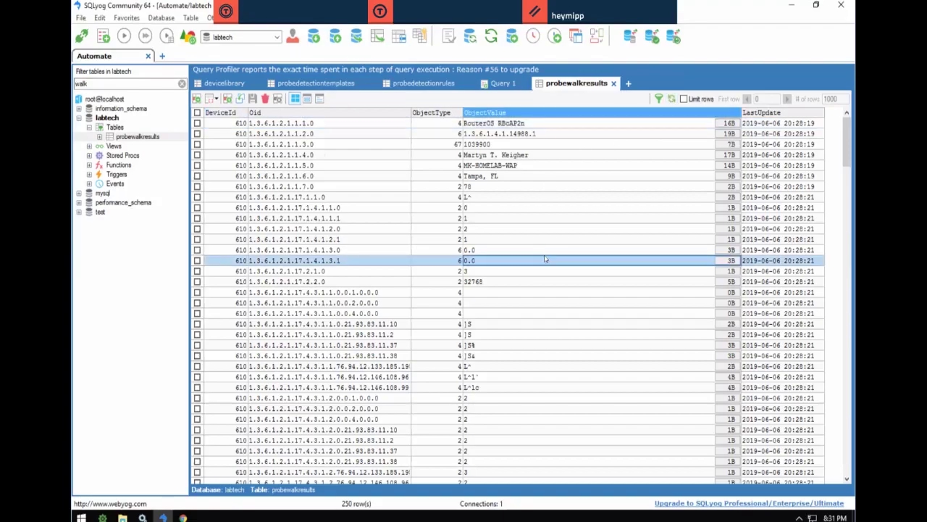
Step: Scroll the grid to the top, select the 1.3.6.1.2.1.1.2.0 row, then the first row
scroll(546, 259, "down", 20)
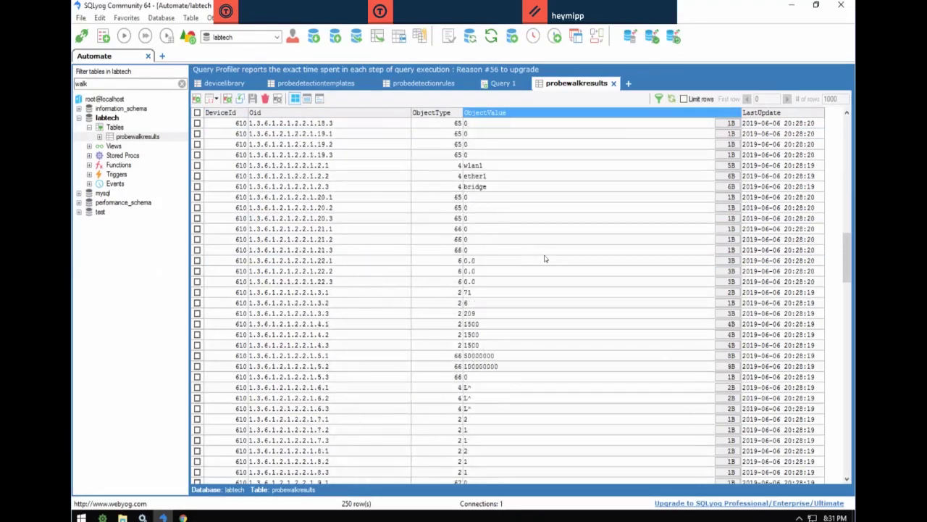
scroll(545, 259, "down", 20)
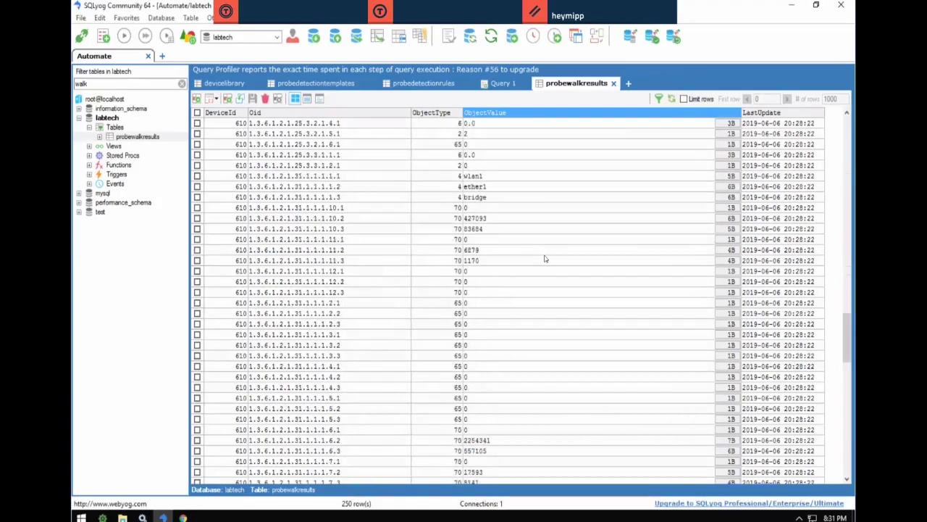
scroll(545, 258, "down", 20)
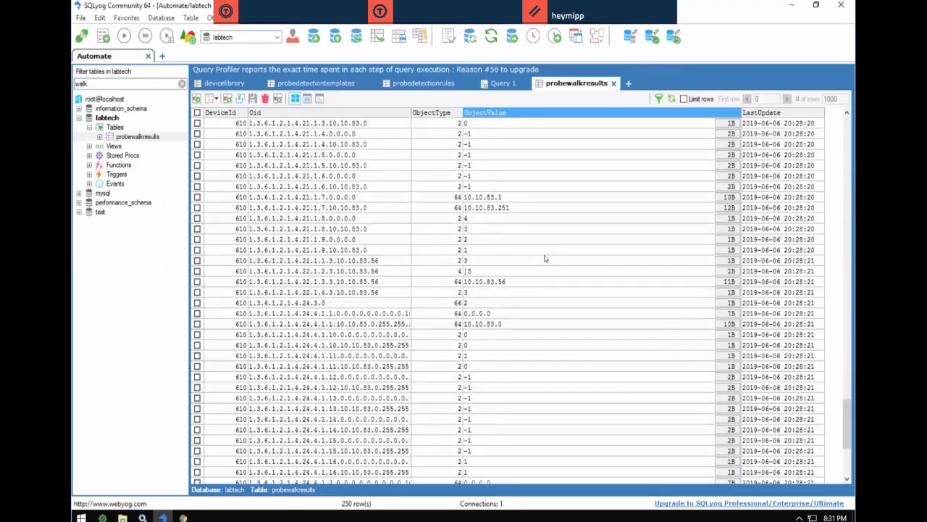
scroll(545, 259, "down", 6)
scroll(545, 259, "up", 20)
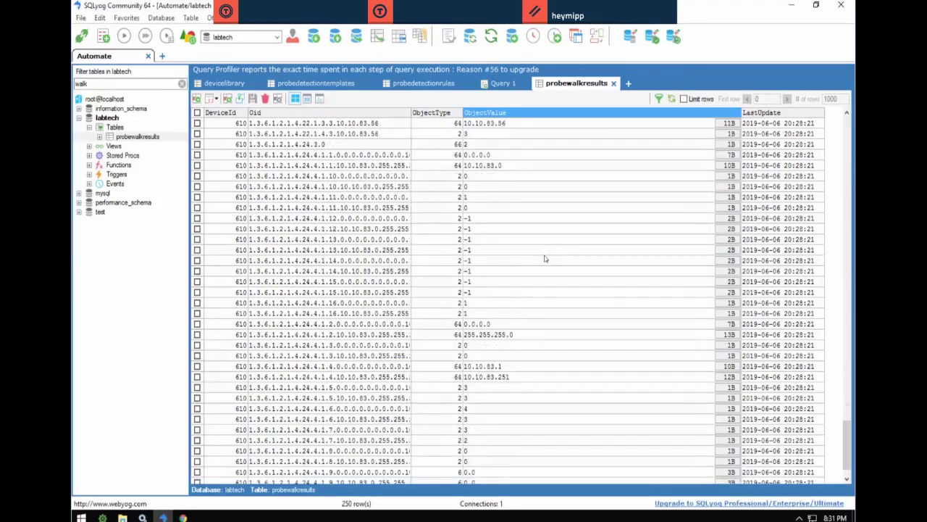
scroll(546, 258, "up", 20)
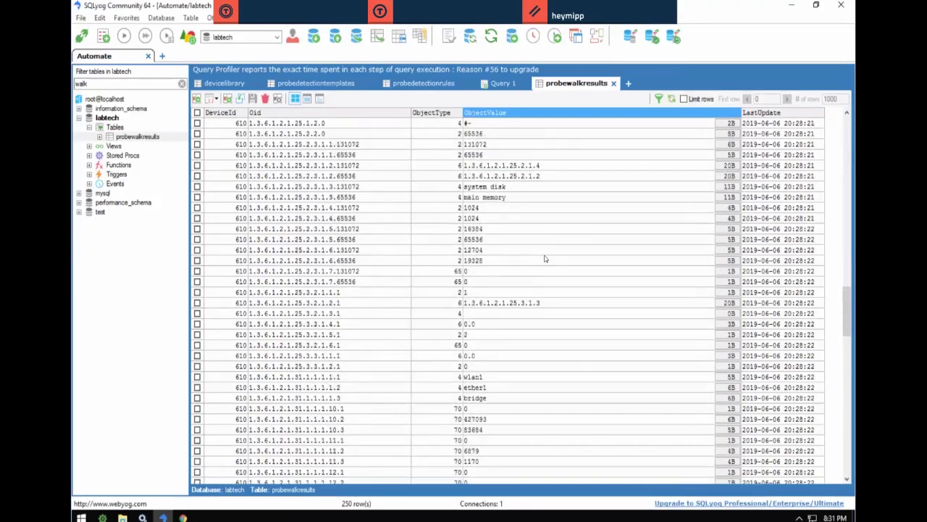
scroll(545, 259, "up", 15)
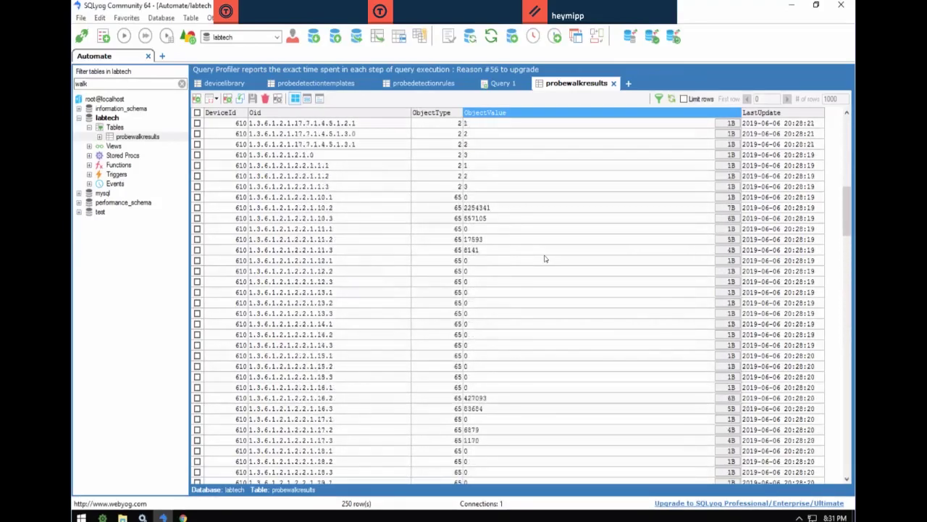
left_click(545, 261)
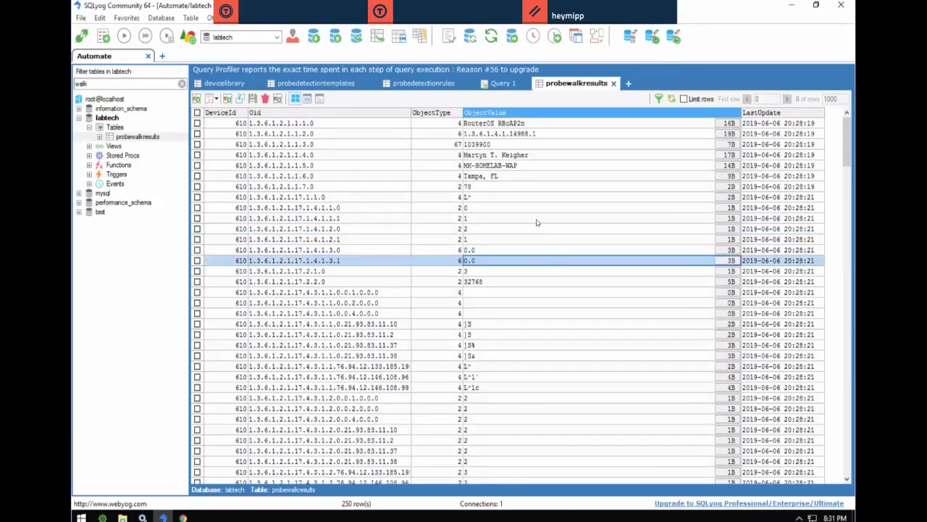
left_click(519, 135)
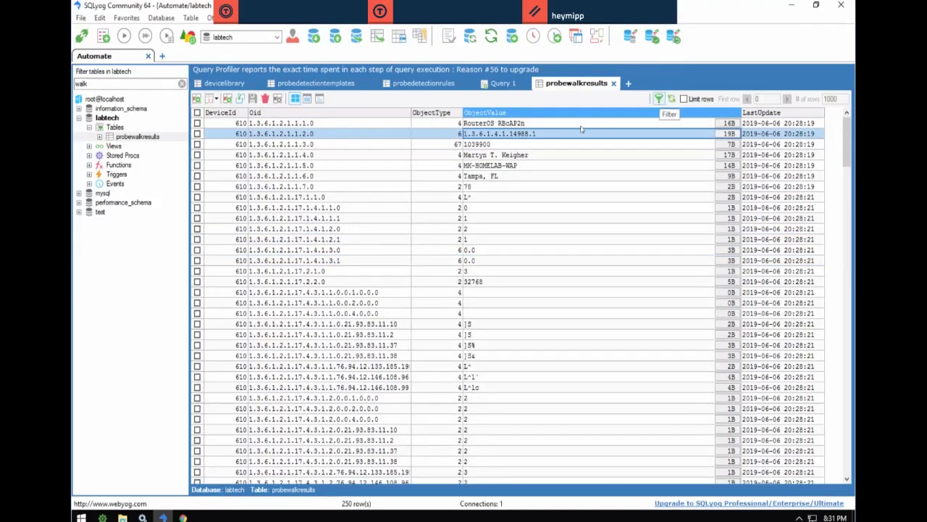
key("Up")
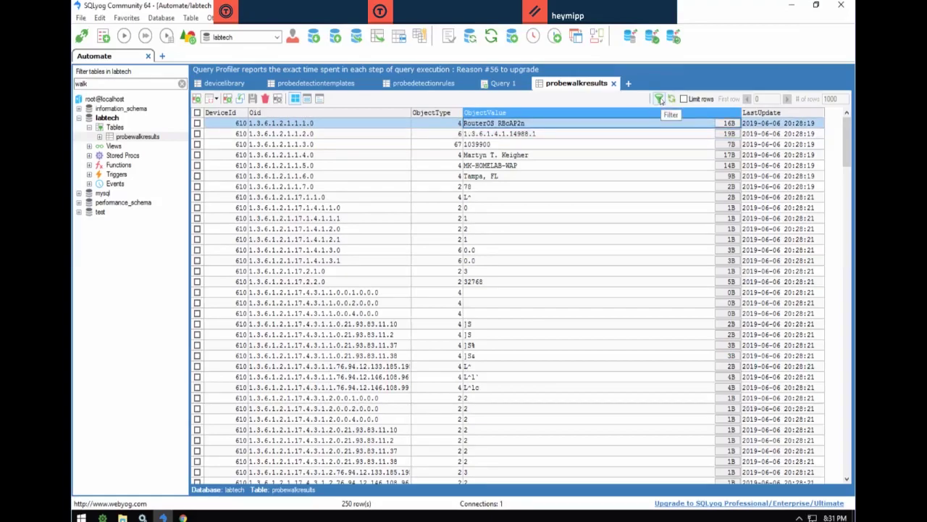
Step: Filter probewalkresults to ObjectValue LIKE '%14988%', leaving only the 1.3.6.1.2.1.1.2.0 row
left_click(661, 100)
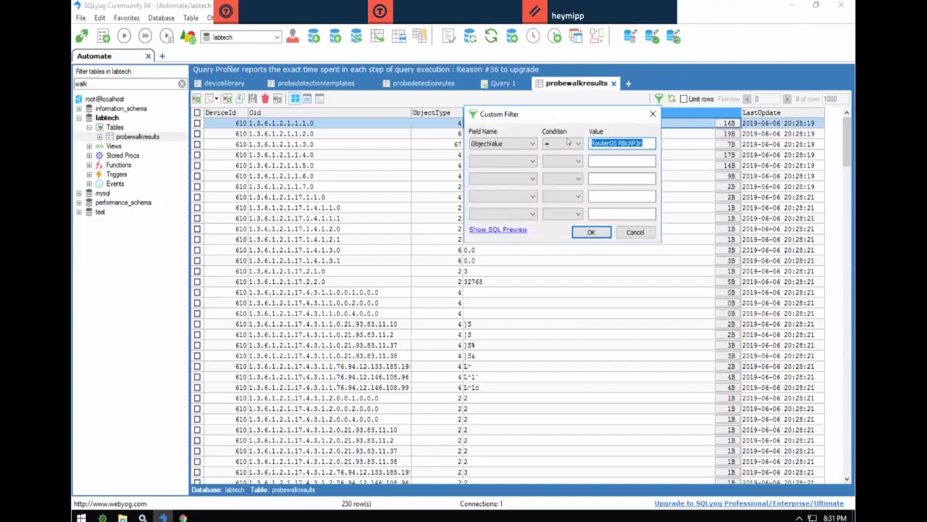
left_click(570, 144)
left_click(578, 182)
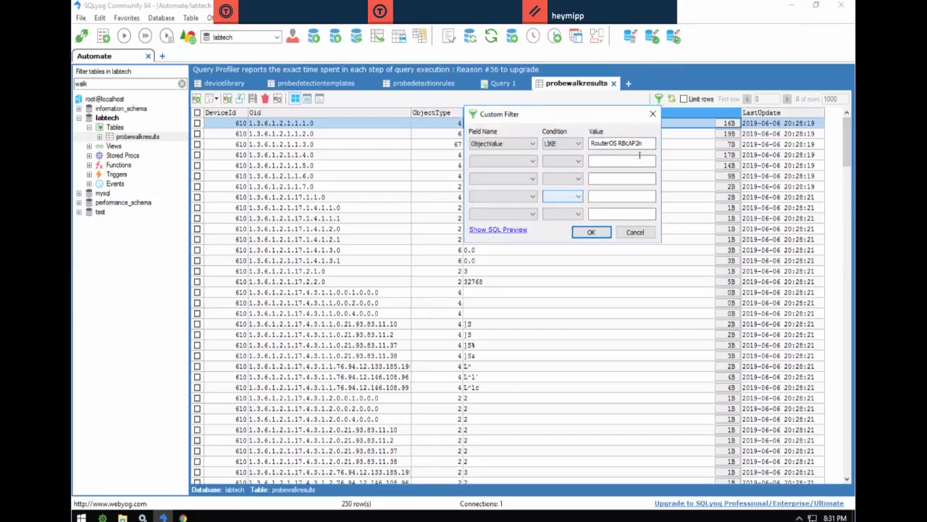
left_click_drag(647, 143, 590, 143)
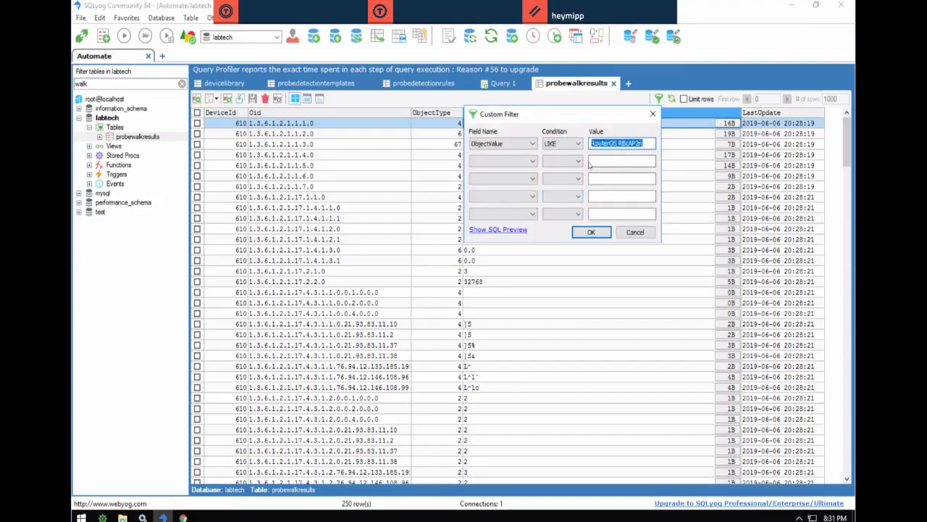
left_click_drag(540, 116, 596, 175)
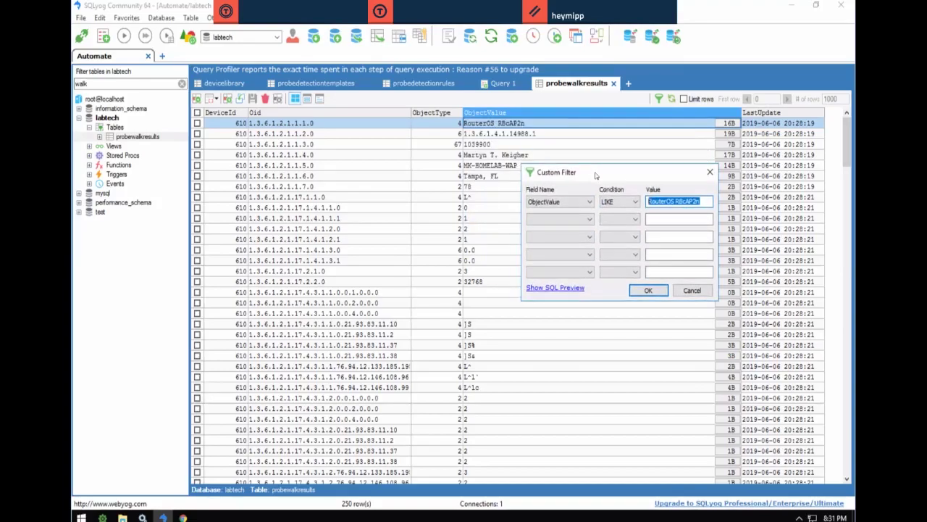
type("%14988")
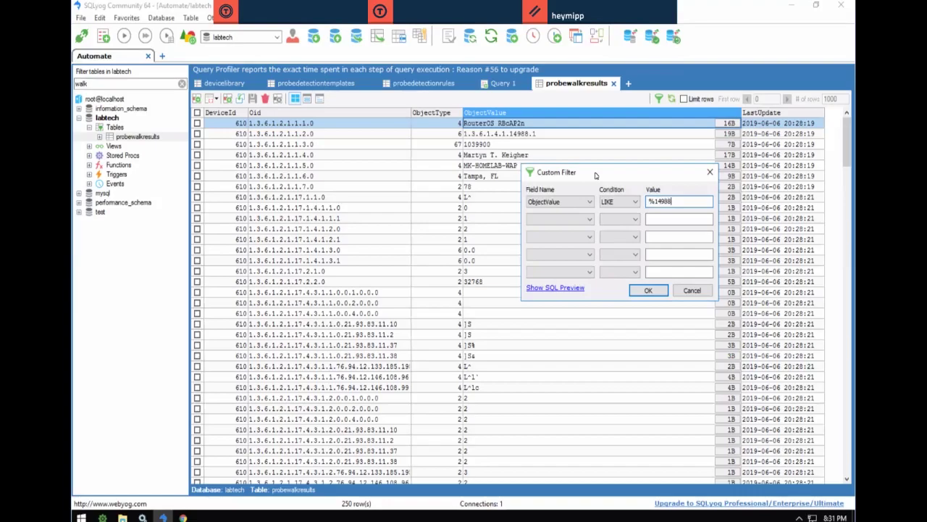
type("%")
left_click(647, 290)
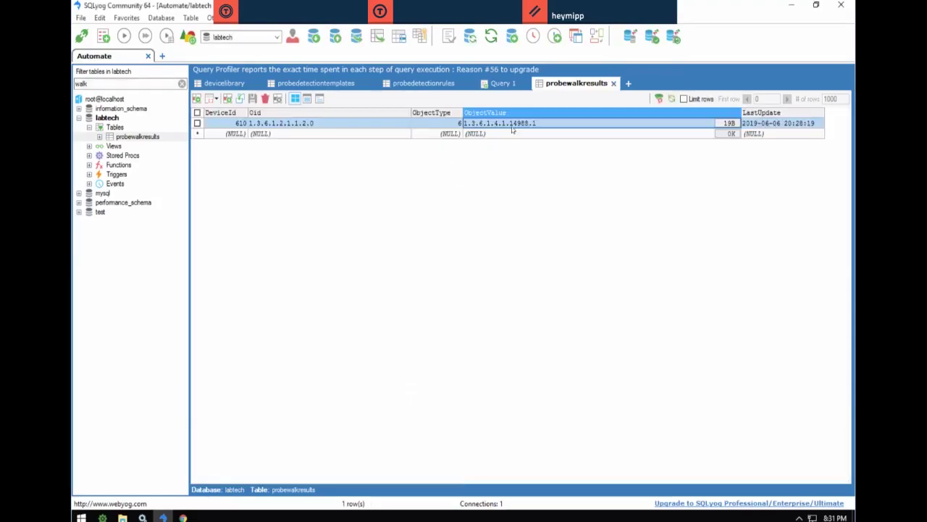
left_click(319, 125)
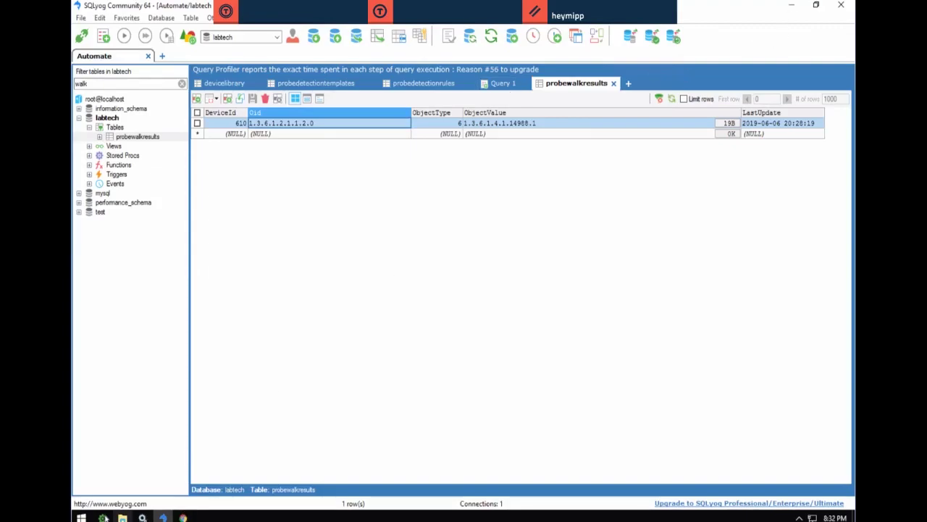
left_click(102, 517)
Step: In the Network Probe list, select 10.10.83.1 and widen the Device MAC column
left_click(360, 457)
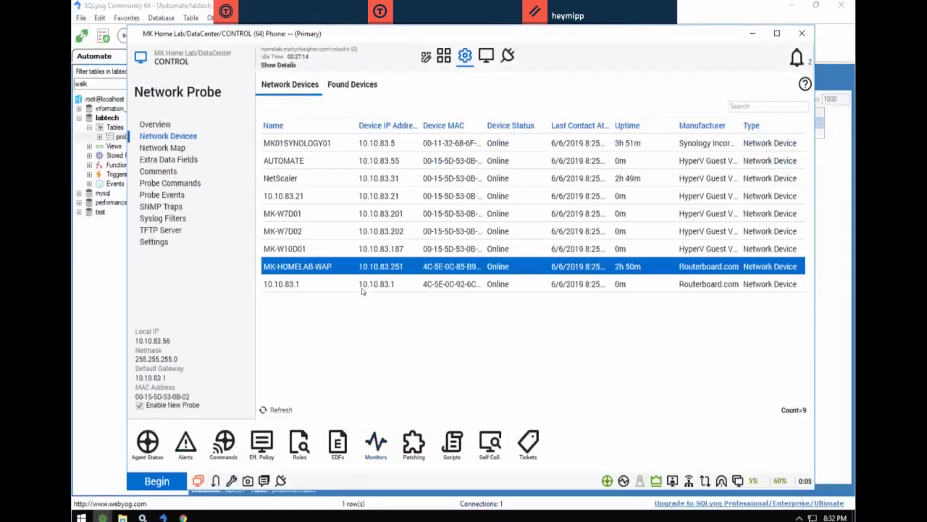
left_click(362, 287)
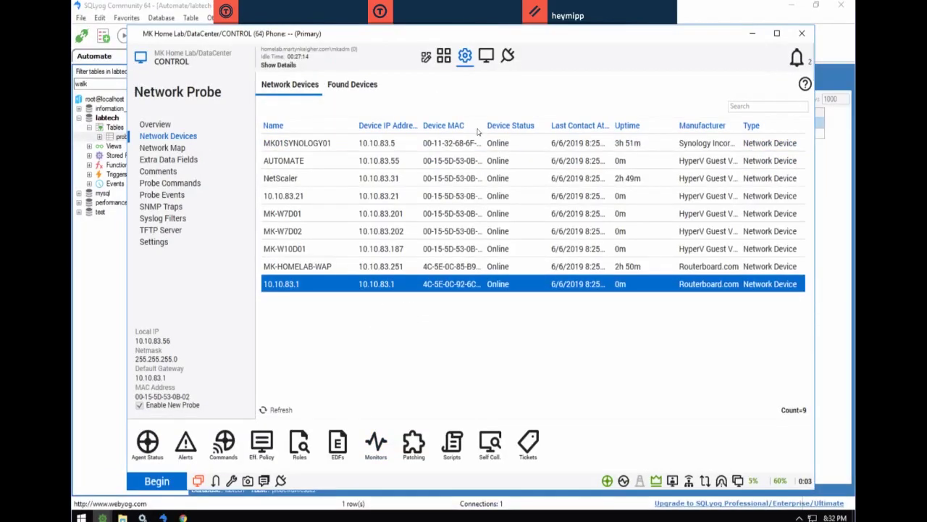
left_click_drag(481, 125, 501, 126)
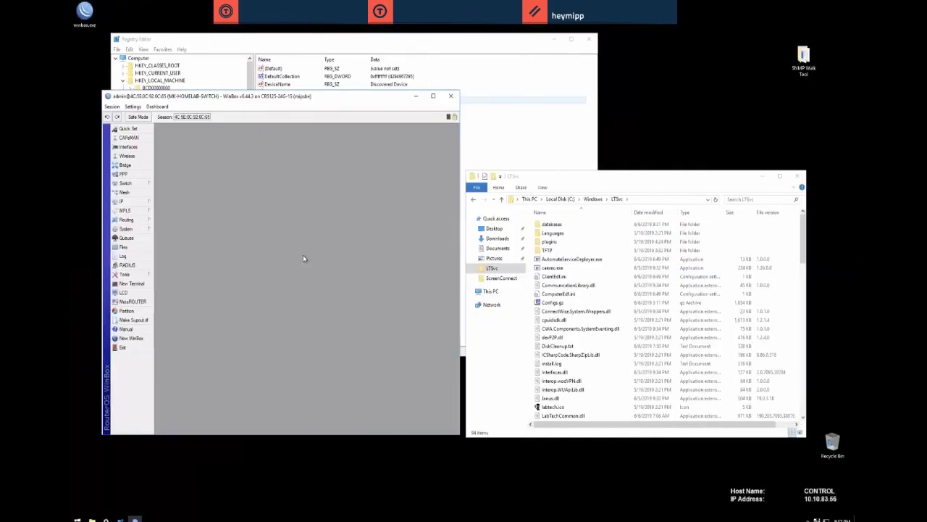
Step: Check Quick Set's local network IP 10.10.83.1, close it, and show the IP submenu
left_click_drag(274, 100, 293, 121)
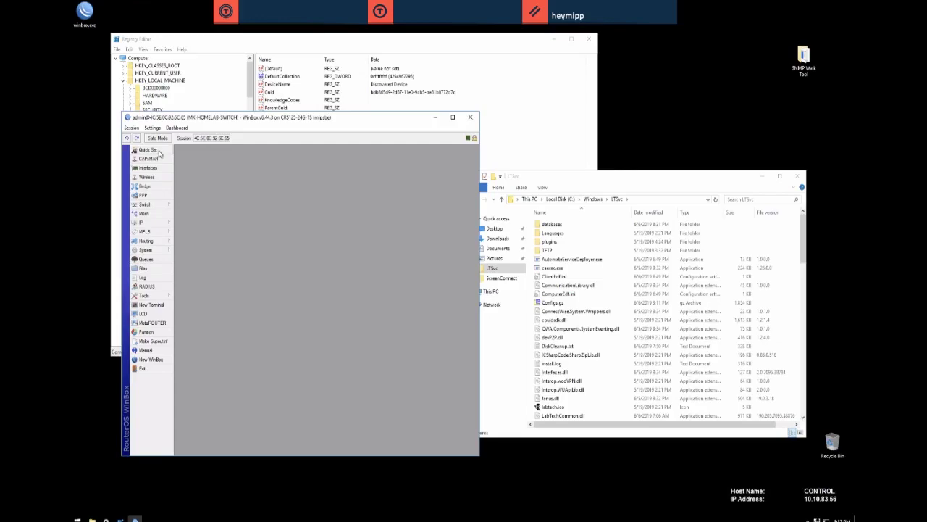
left_click(160, 150)
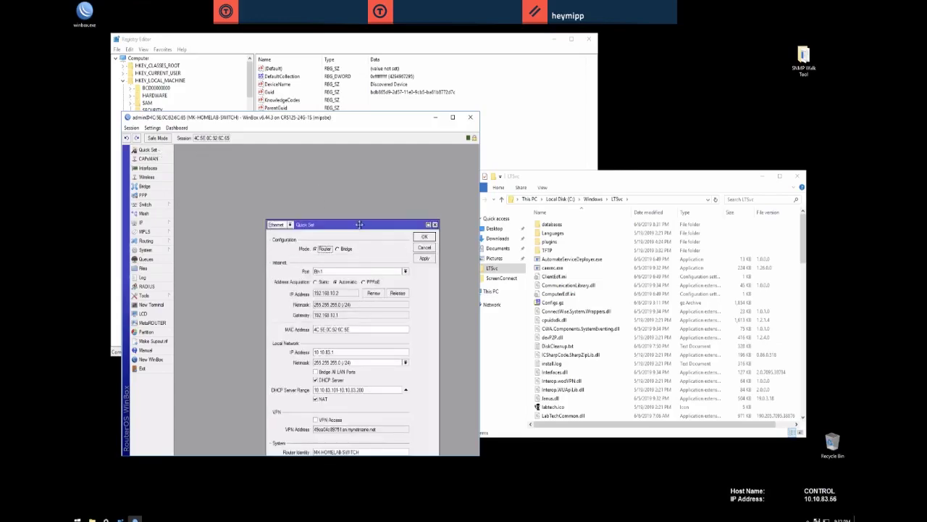
left_click_drag(360, 225, 355, 181)
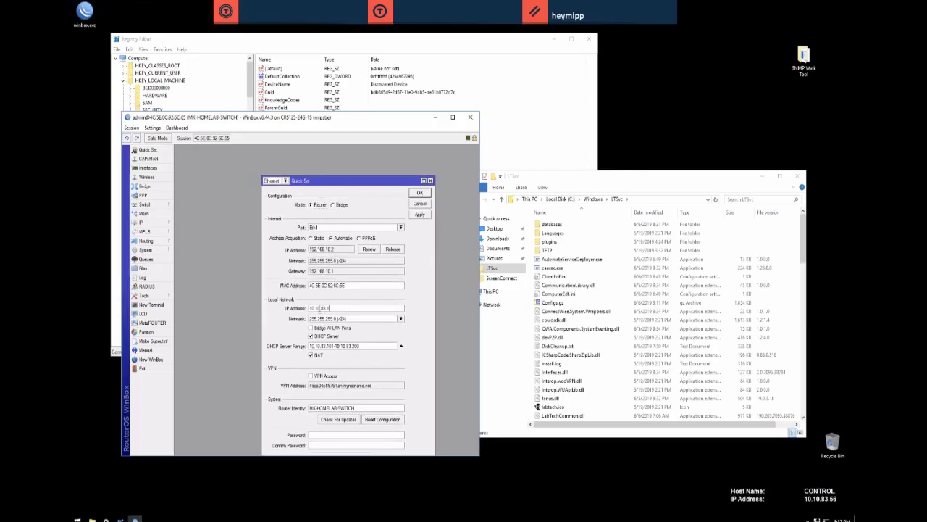
left_click_drag(331, 308, 305, 310)
left_click_drag(257, 118, 273, 90)
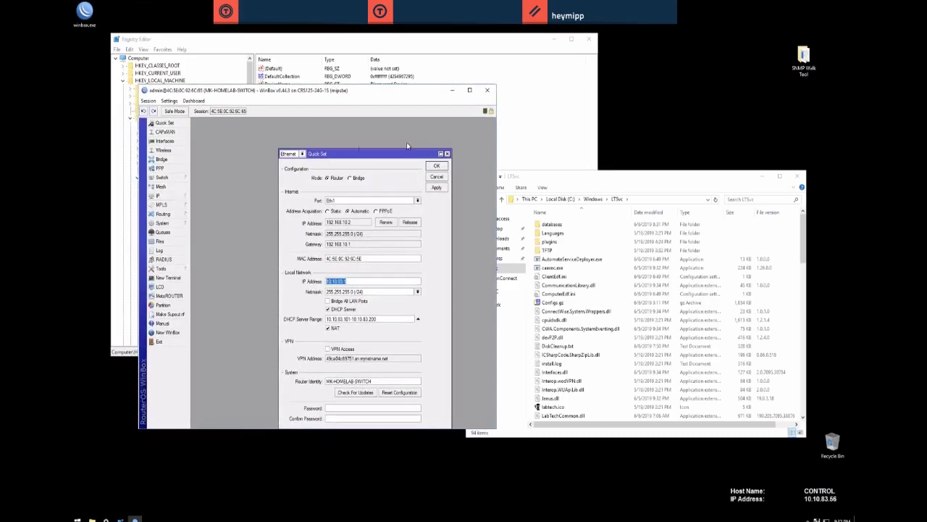
left_click(446, 154)
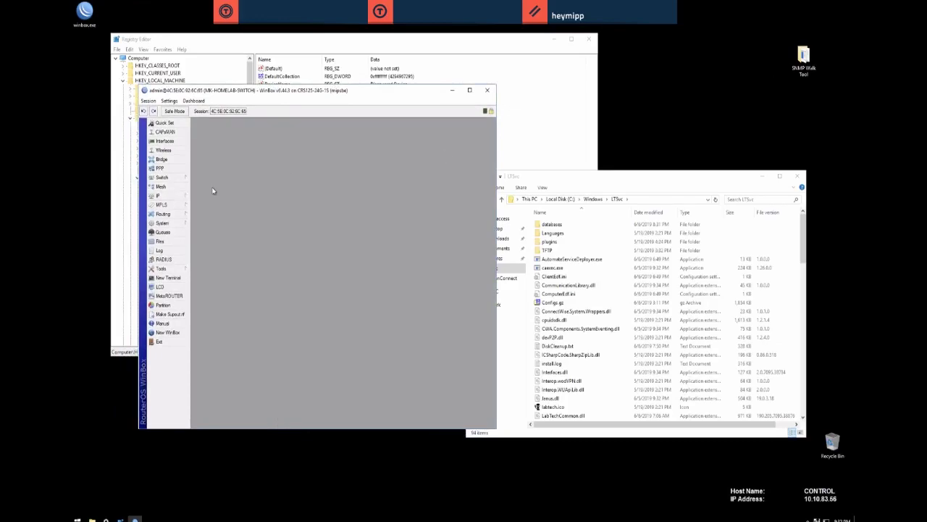
left_click(174, 196)
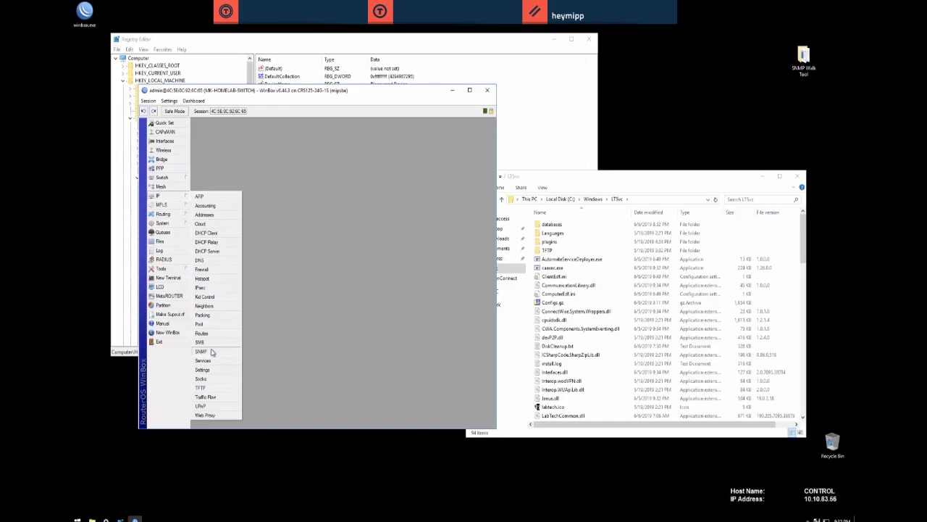
Step: Enable SNMP on the switch with its trap community and trap version 2, and apply
left_click(212, 352)
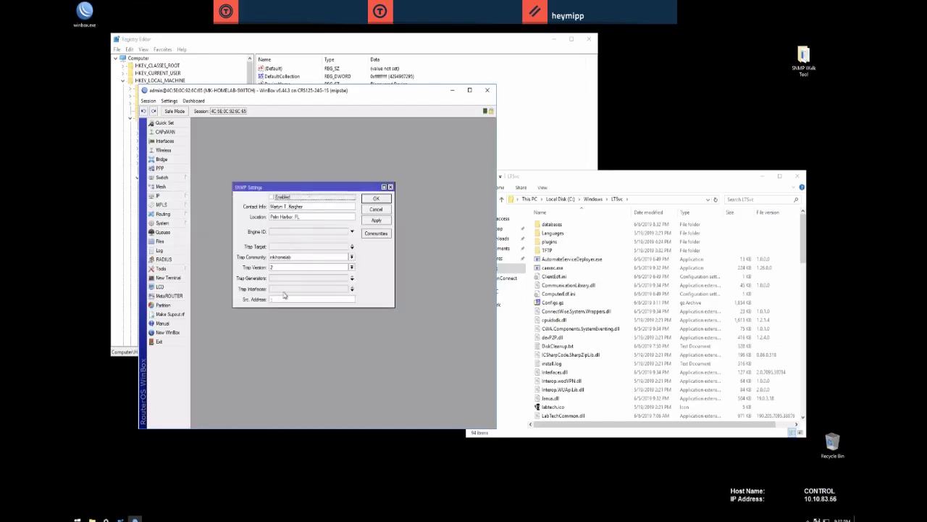
left_click_drag(308, 185, 320, 161)
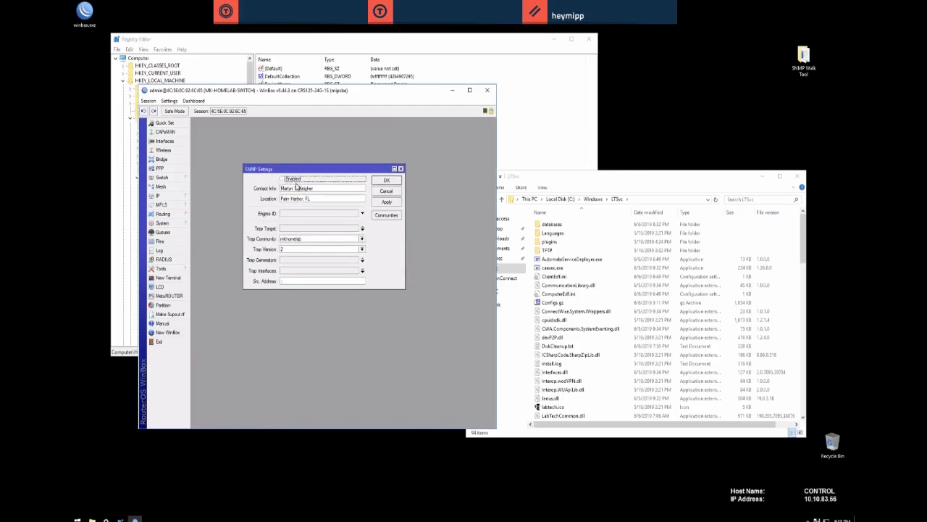
left_click(363, 238)
left_click(305, 247)
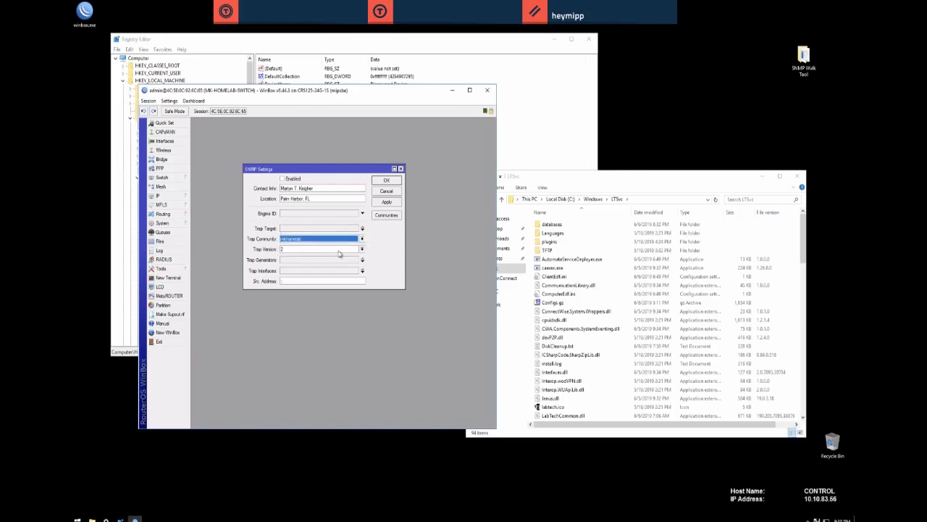
left_click(363, 249)
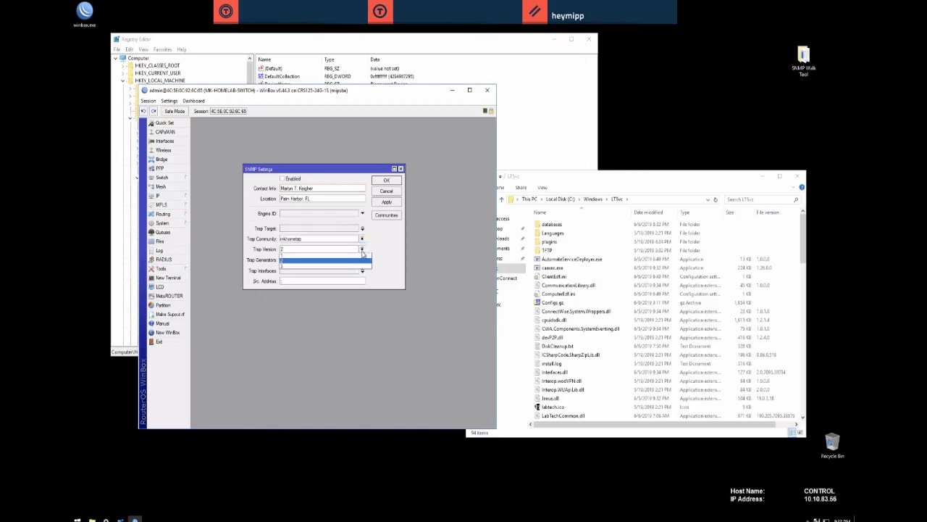
left_click(331, 260)
left_click(283, 179)
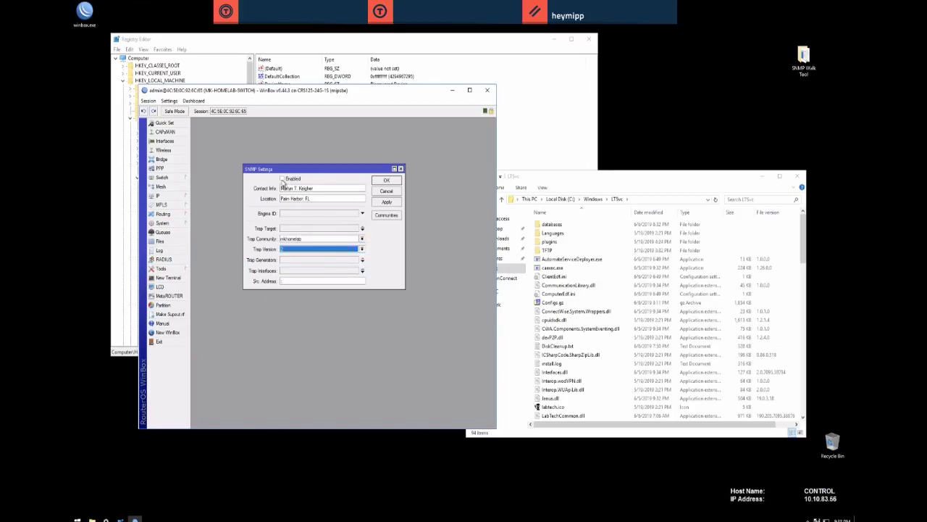
left_click(387, 203)
left_click(388, 182)
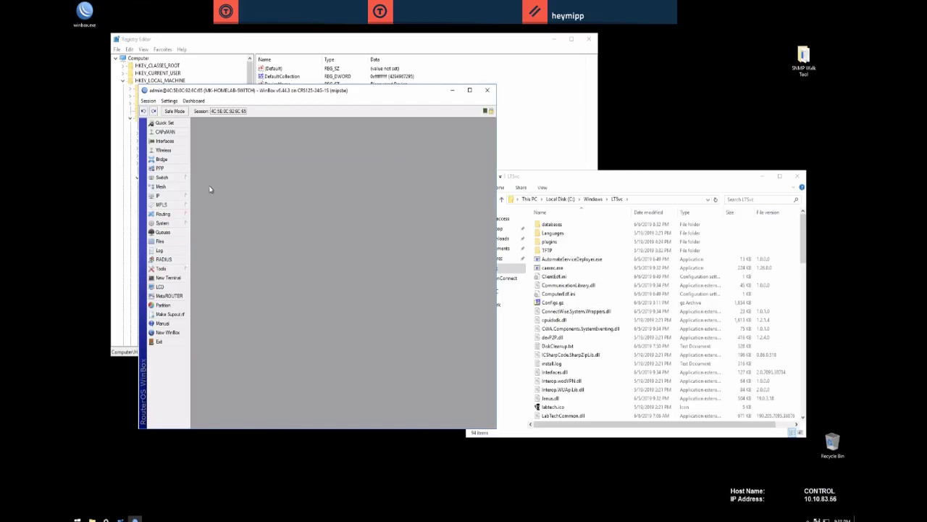
Step: Reopen IP > SNMP to verify the settings, then flip between virtual desktops and back
left_click(178, 196)
left_click(217, 352)
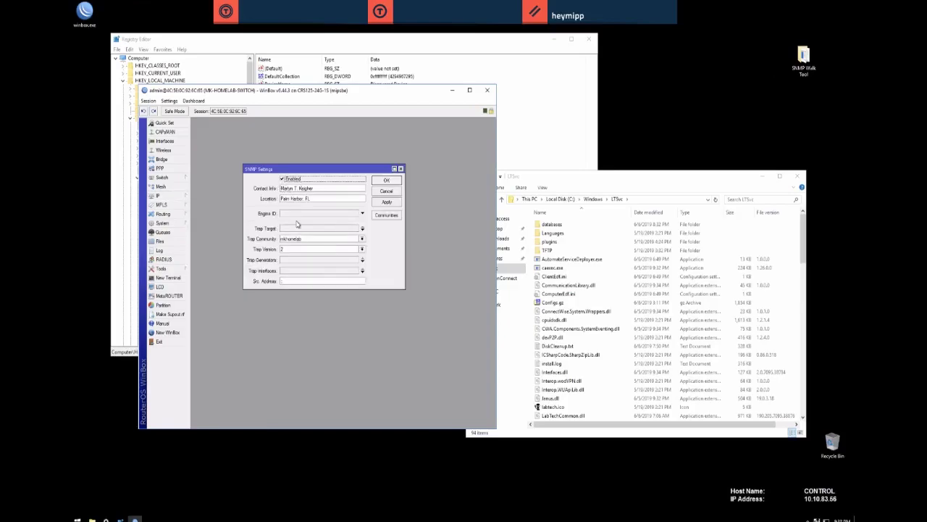
key("ctrl+Left")
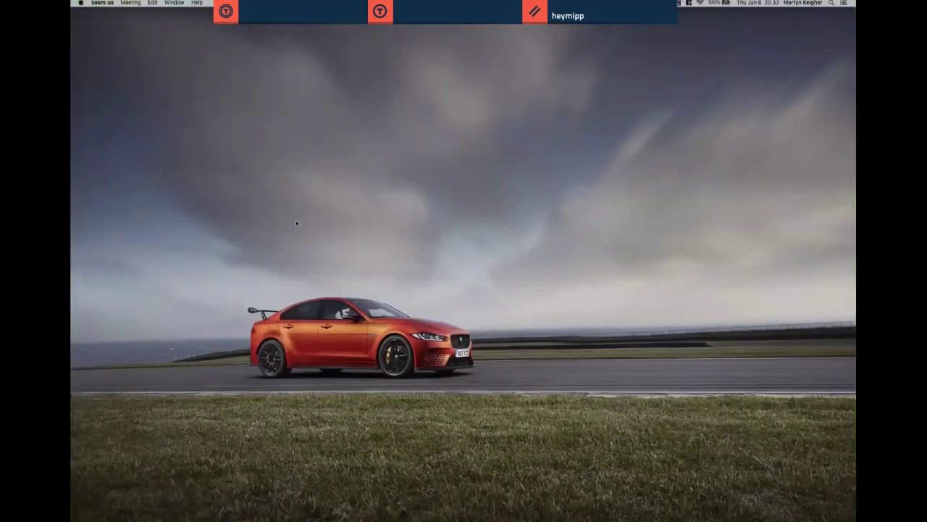
key("ctrl+Left")
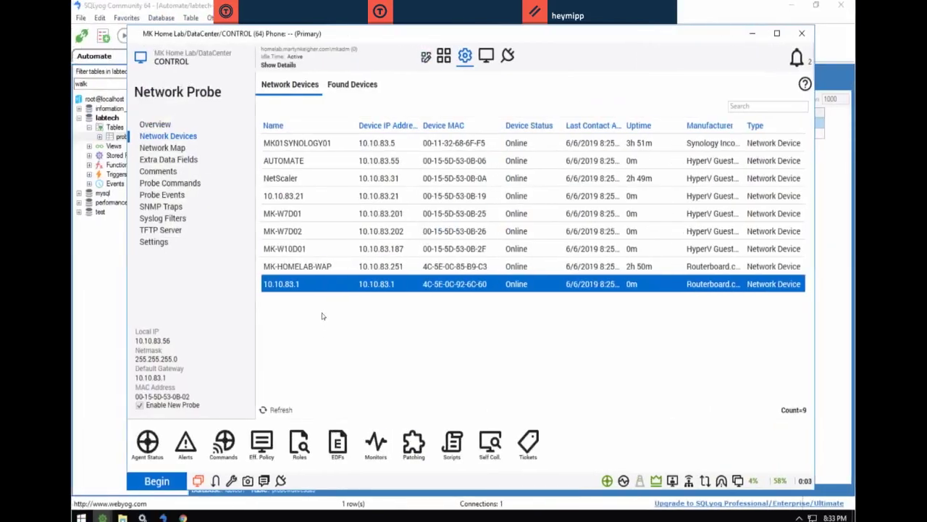
key("ctrl+Right")
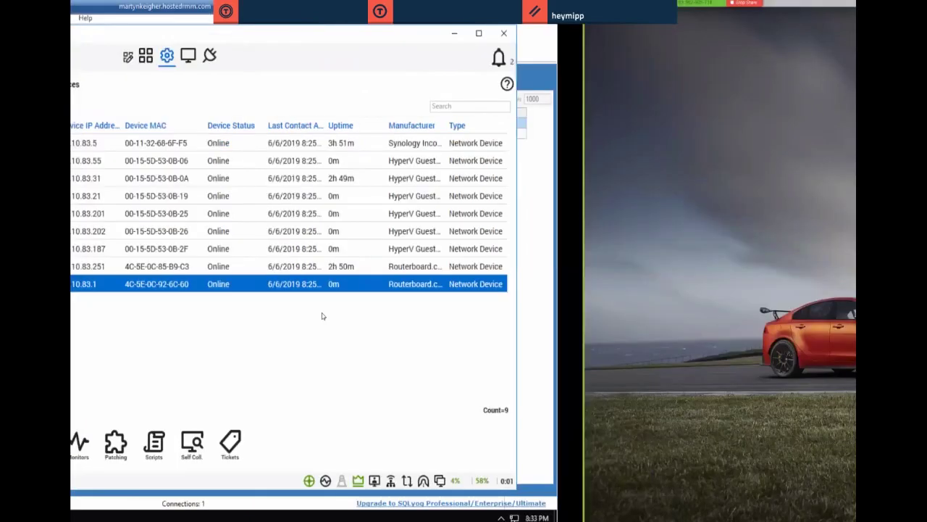
key("ctrl+Right")
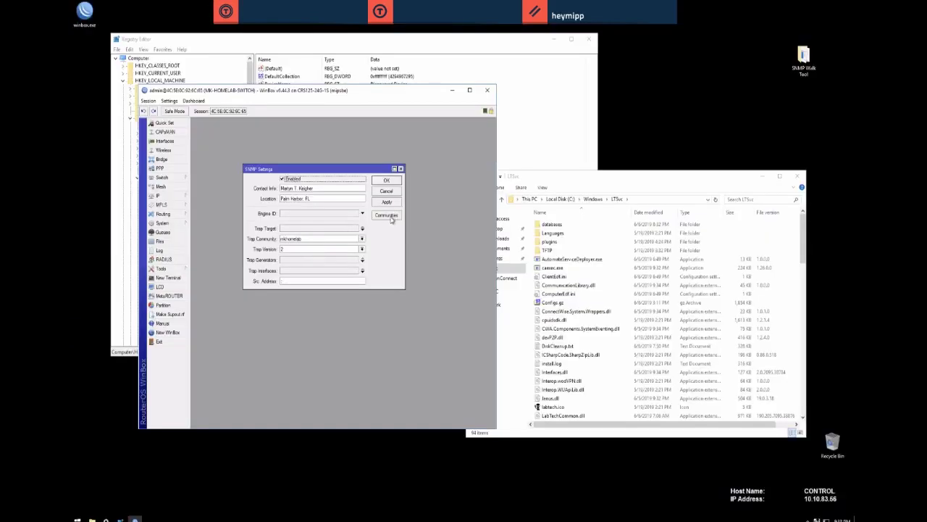
left_click(390, 218)
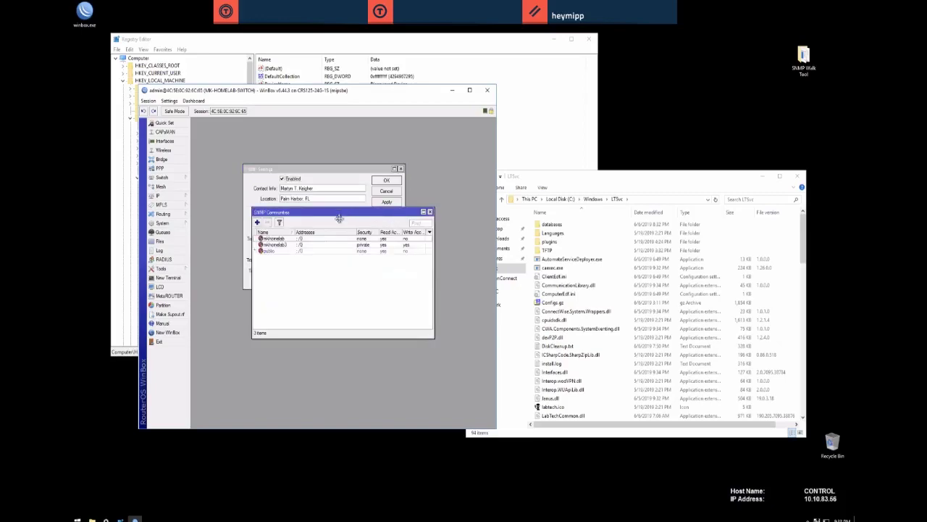
left_click_drag(338, 217, 308, 275)
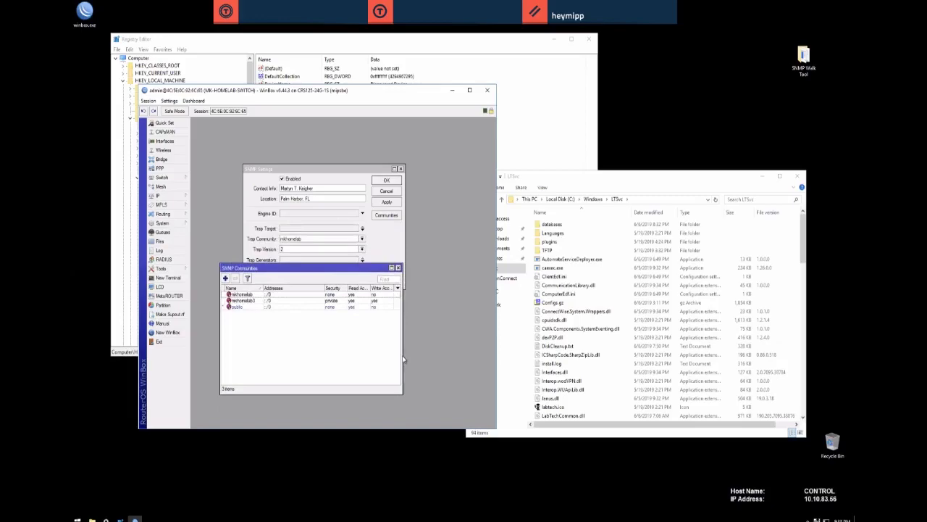
left_click_drag(403, 357, 441, 354)
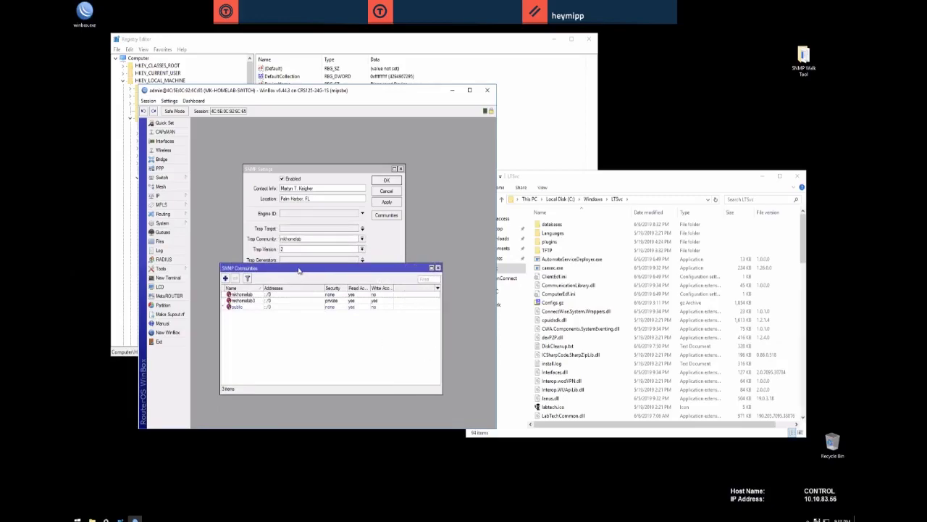
mouse_move(299, 270)
left_mouse_down()
mouse_move(297, 288)
mouse_move(299, 270)
left_mouse_up()
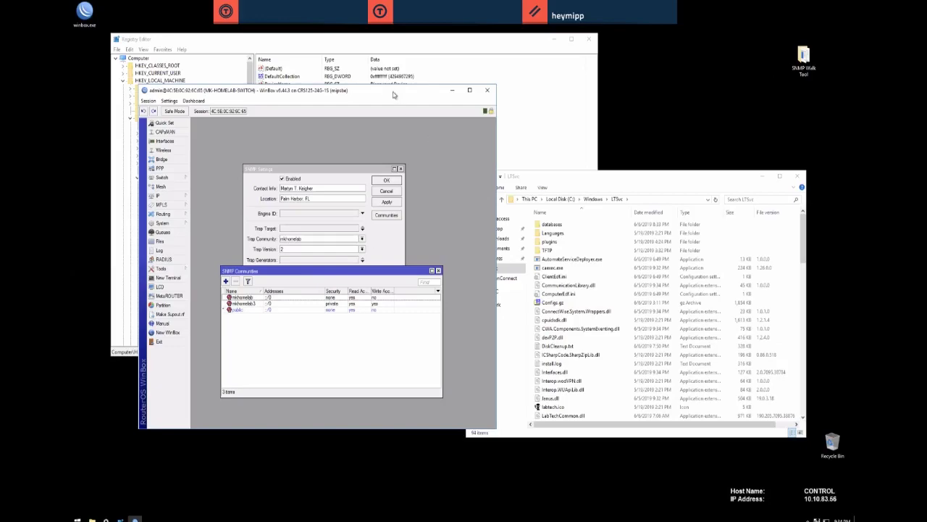
left_click_drag(389, 88, 391, 88)
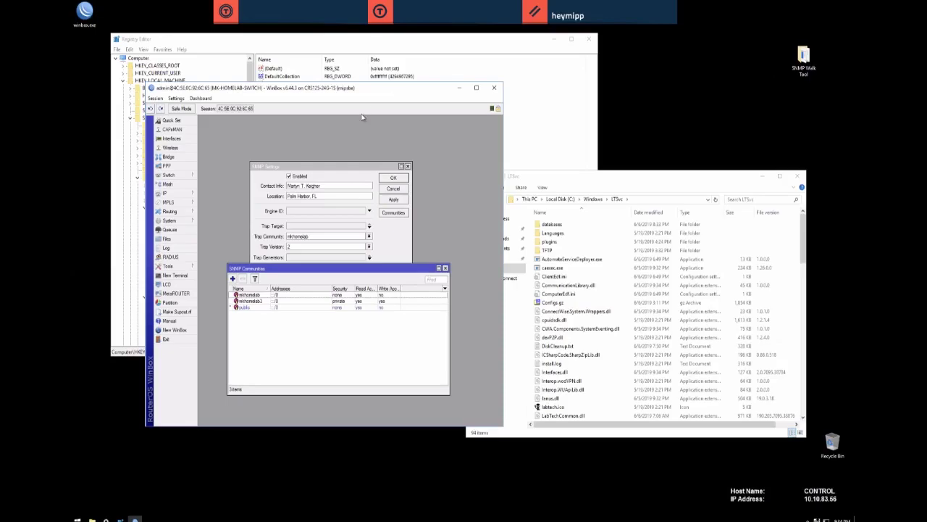
left_click_drag(391, 89, 404, 91)
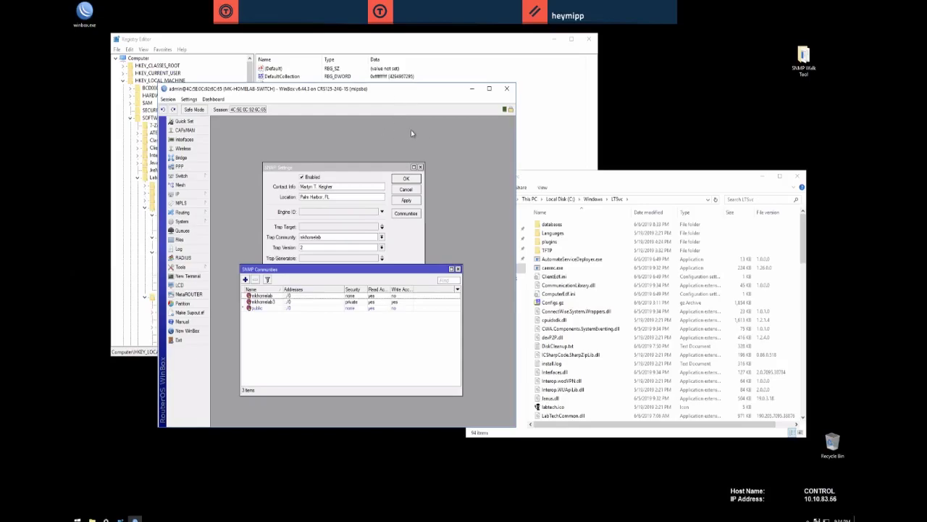
left_click(457, 268)
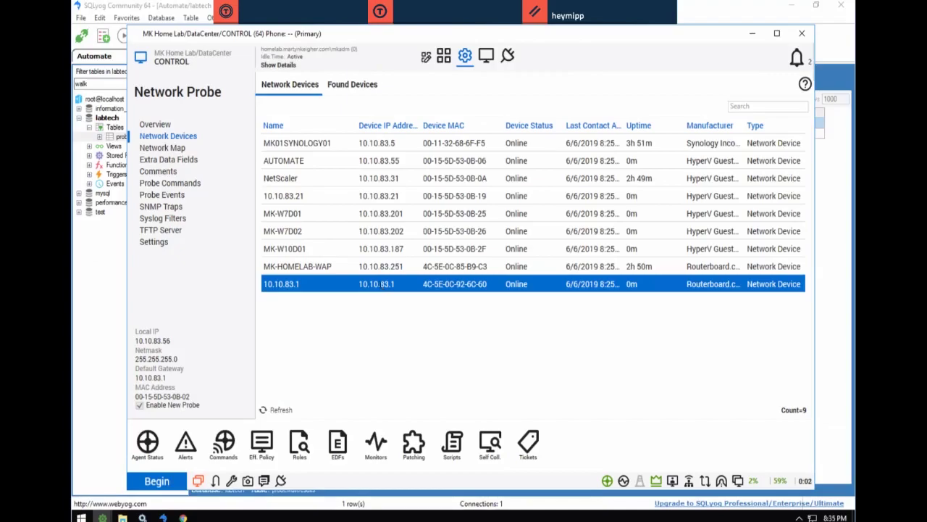
Step: Look at device 10.10.83.1's properties, then run Initiate Network Scan on the CONTROL probe
double_click(382, 286)
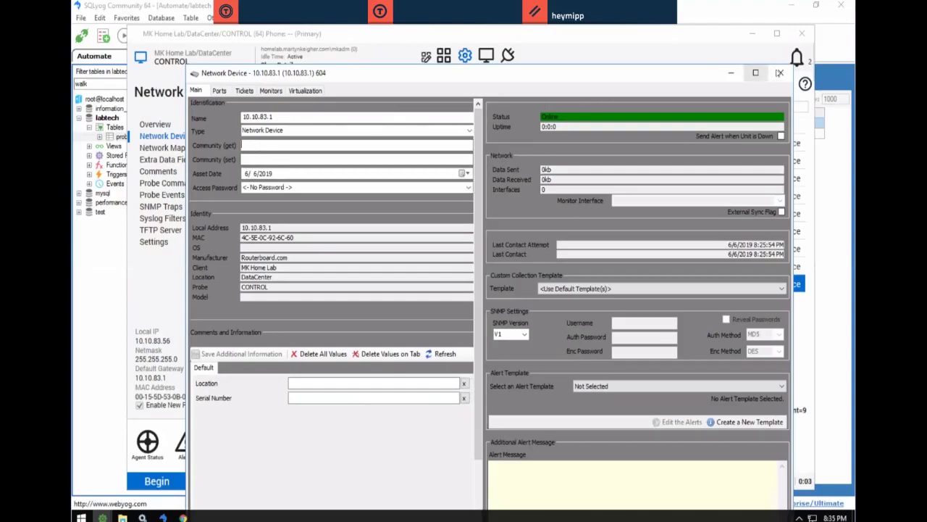
left_click(780, 73)
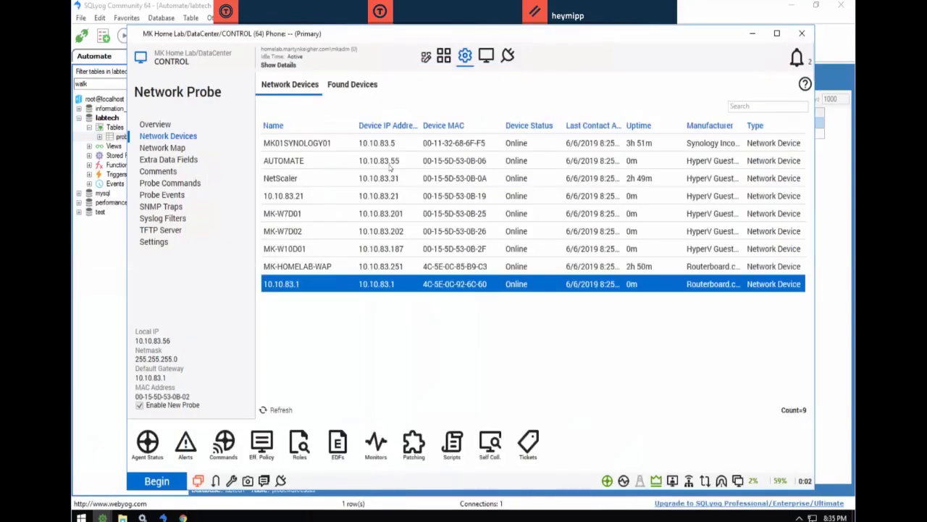
left_click(164, 482)
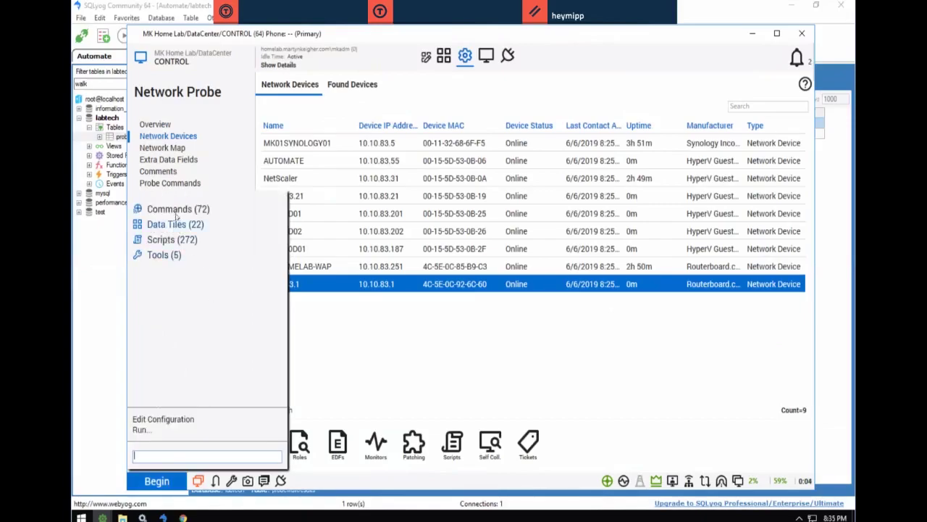
left_click(174, 210)
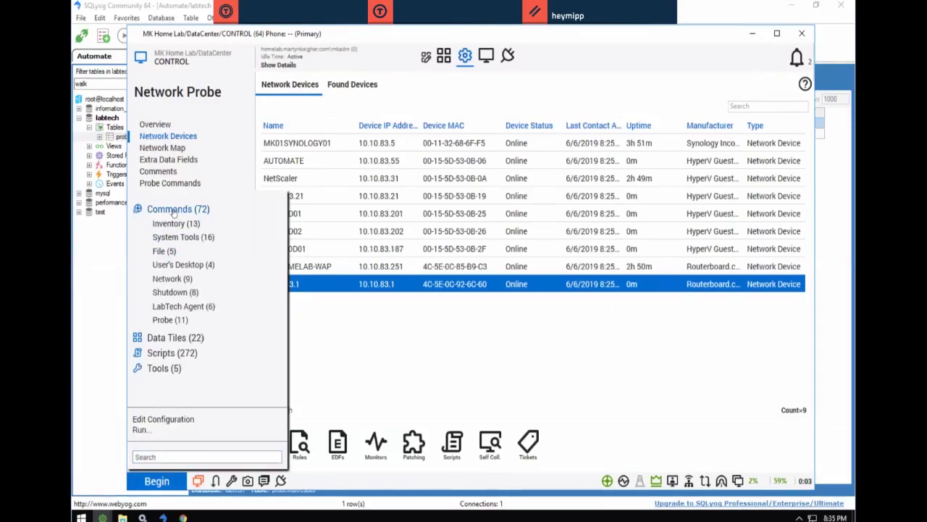
left_click(167, 322)
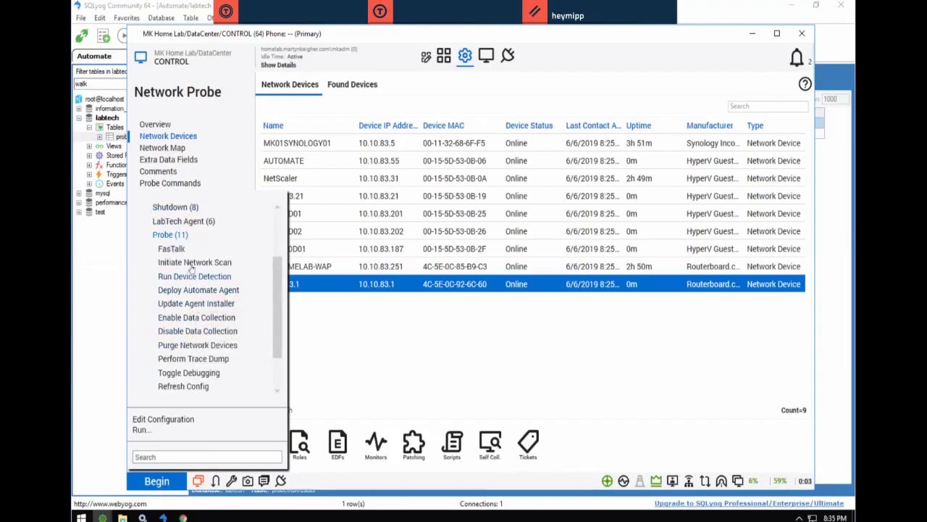
left_click(192, 262)
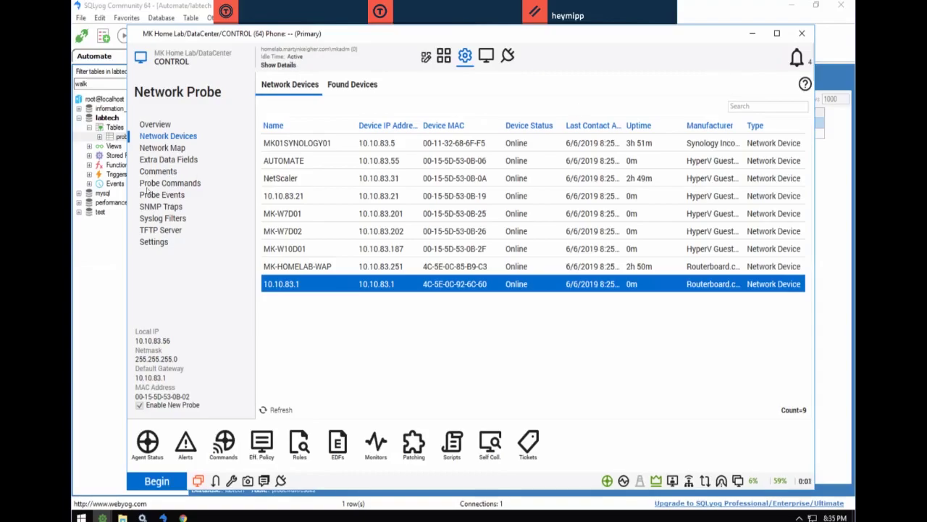
Step: Check the probe's SNMP community setting, then open and close 10.10.83.1 from Network Devices
left_click(154, 242)
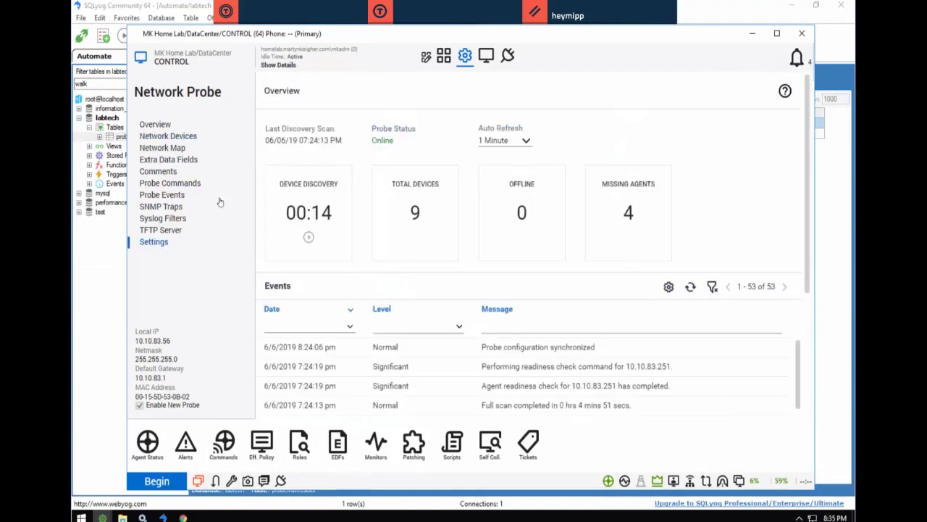
left_click(335, 126)
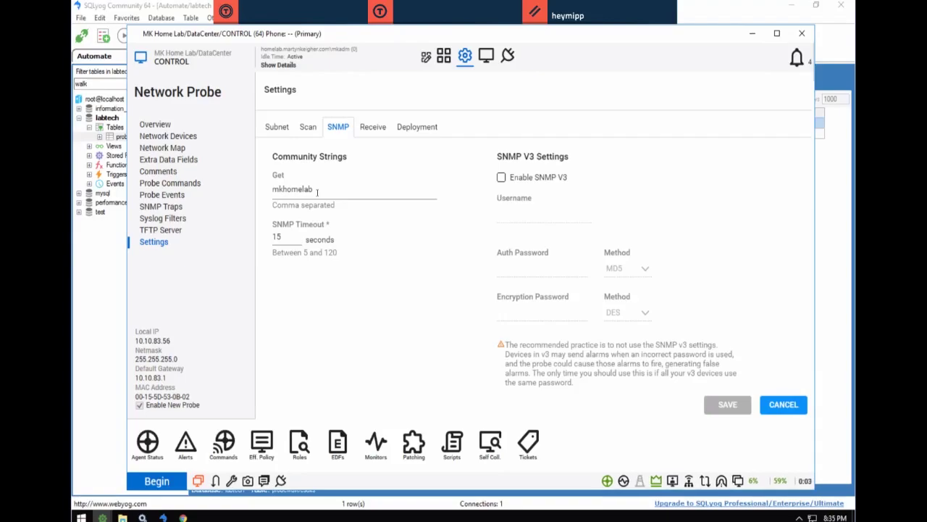
left_click(186, 142)
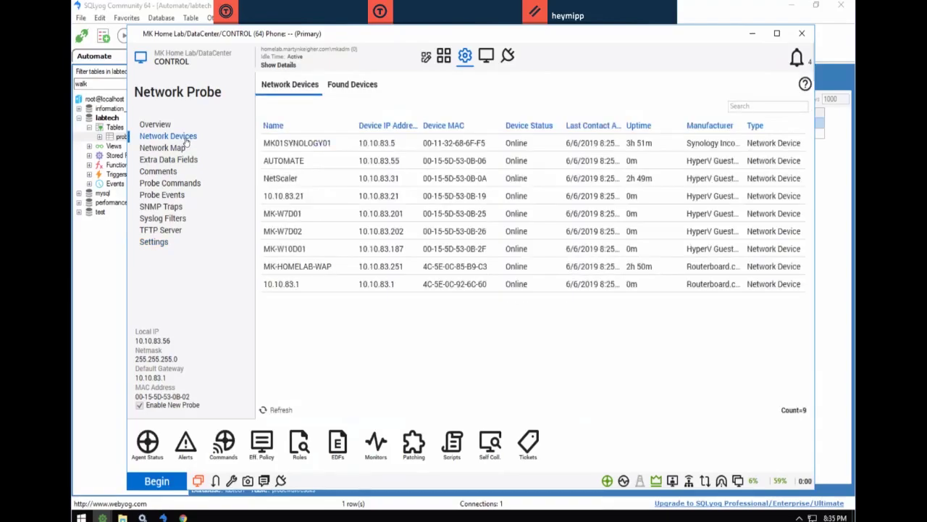
double_click(290, 285)
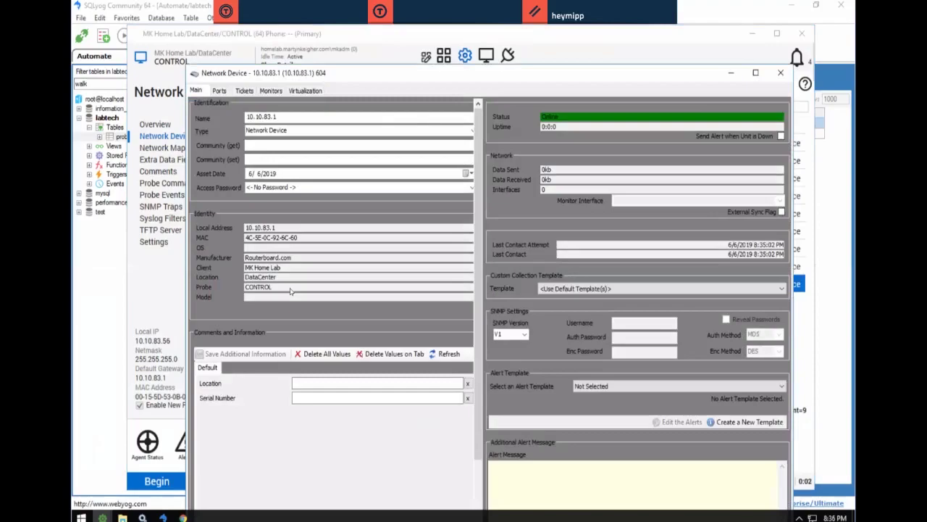
left_click(782, 72)
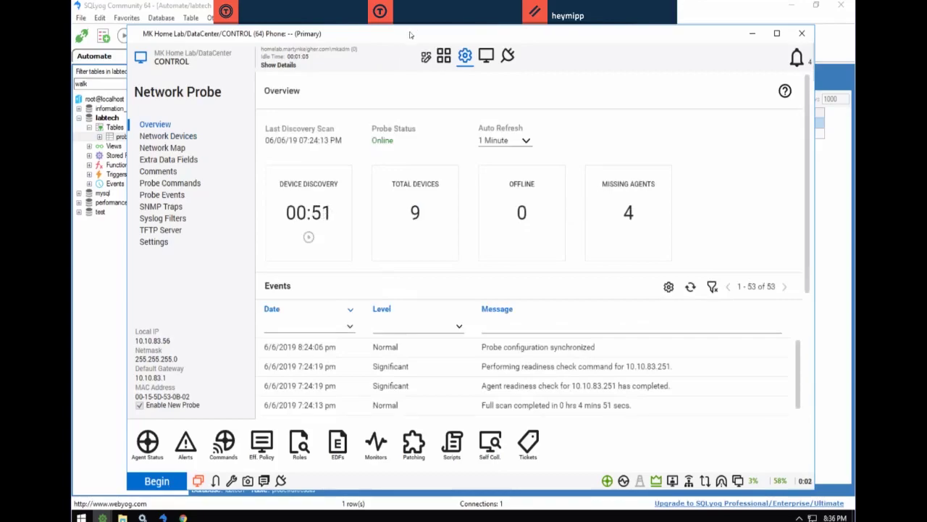
left_click_drag(411, 32, 407, 28)
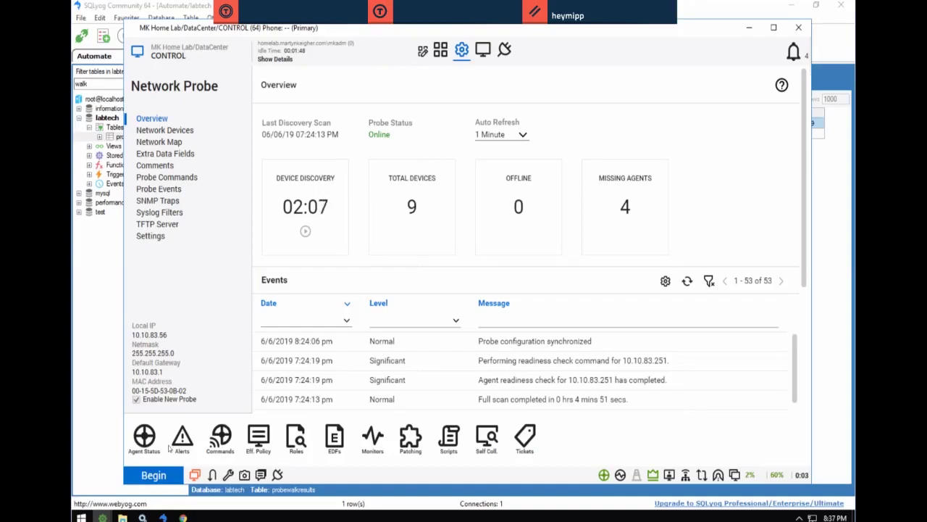
Step: In the browser, go to Automation > Templates > Probe Templates
mouse_move(103, 516)
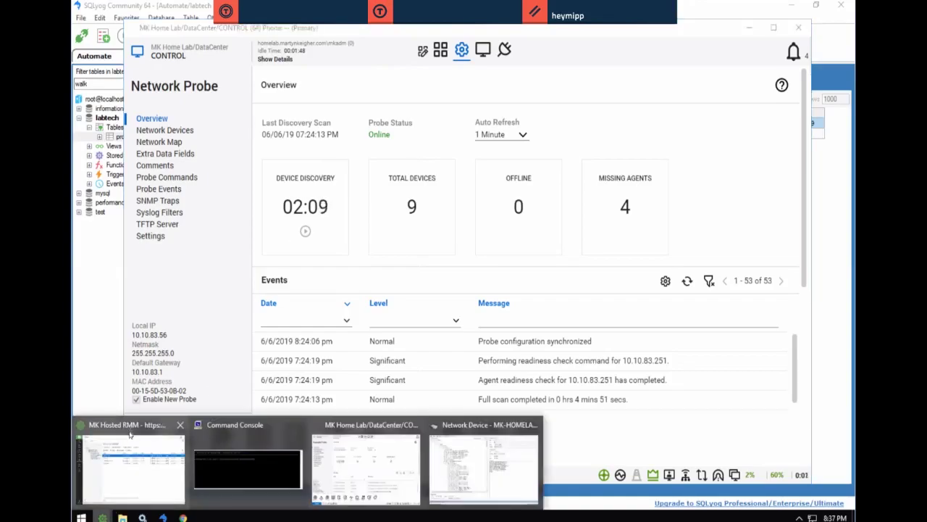
mouse_move(130, 434)
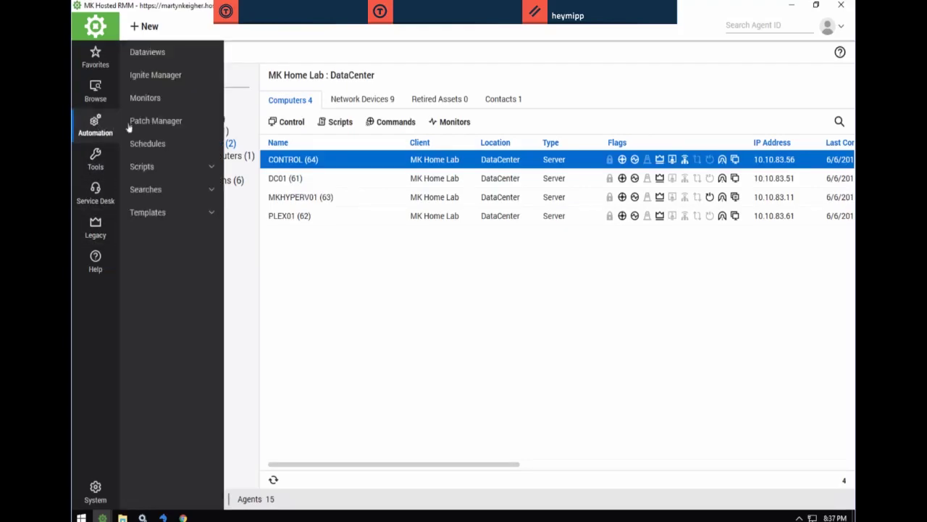
left_click(212, 213)
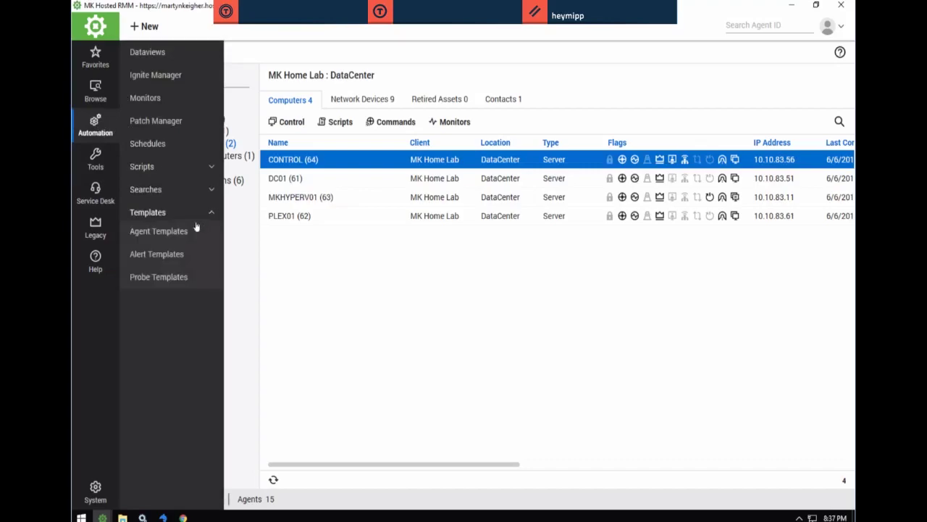
left_click(170, 276)
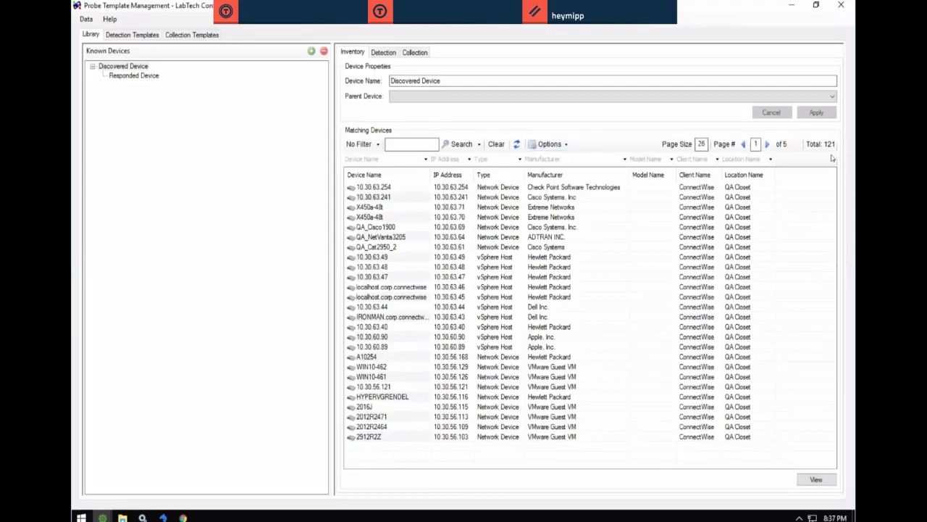
Step: Show 125 matching devices per page sorted by Manufacturer, and list Responded Device matches
double_click(701, 145)
type("125")
left_click(741, 145)
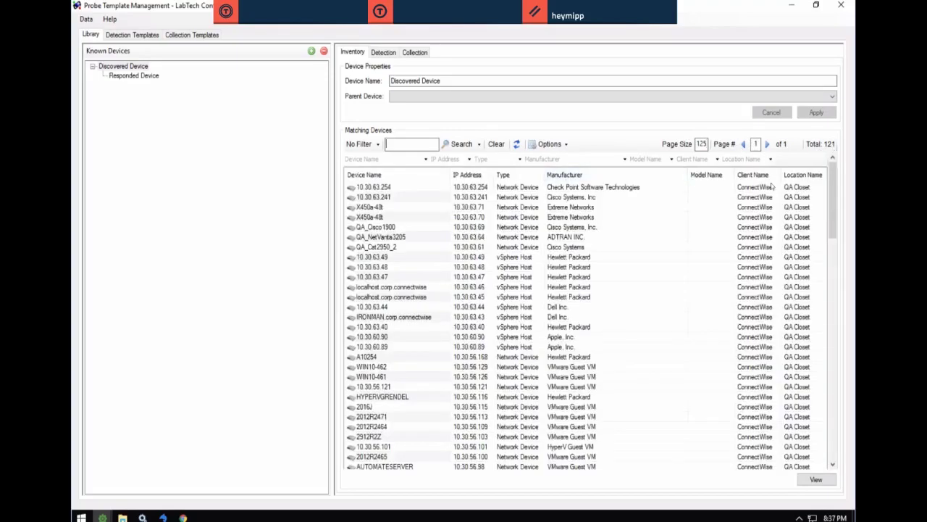
left_click(569, 177)
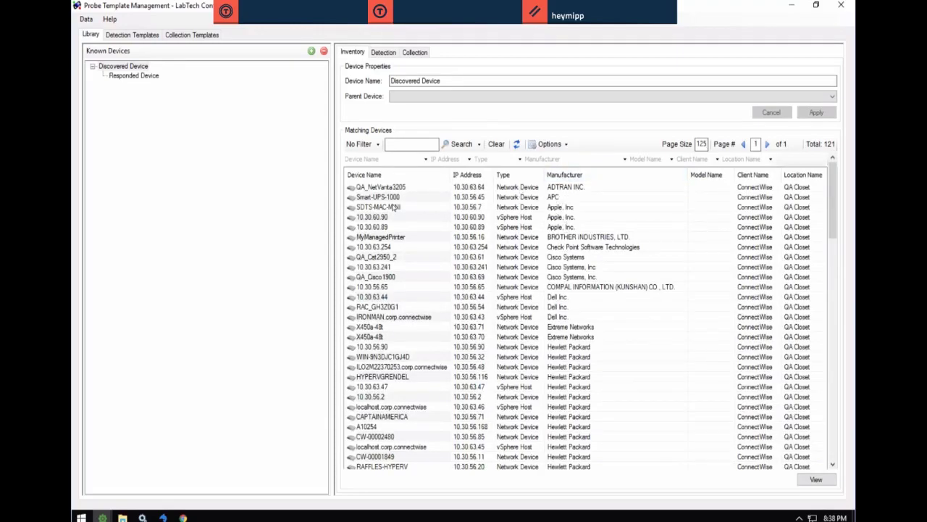
left_click(129, 76)
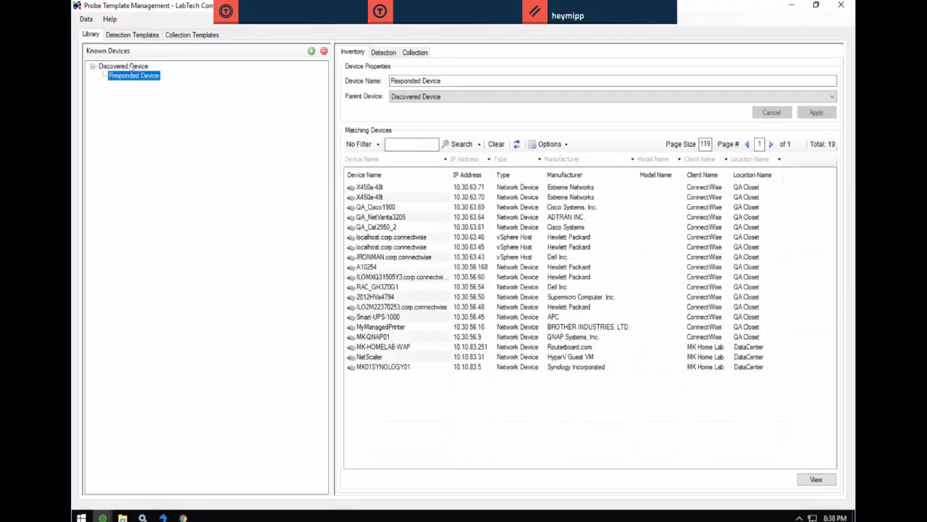
left_click(131, 66)
left_click(139, 77)
Step: List Discovered Device matches at 30 per page, then bring SQLyog's probewalkresults forward
double_click(707, 144)
type("12")
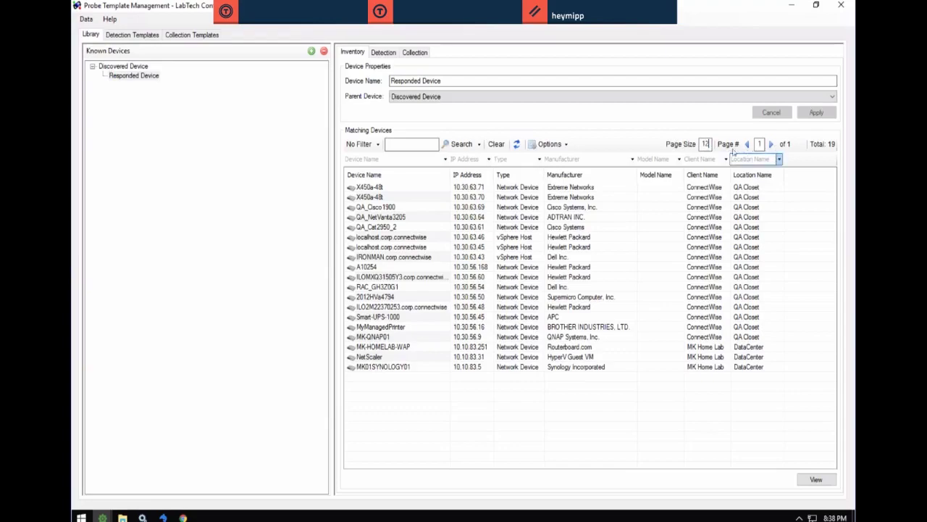
key("Return")
key("BackSpace")
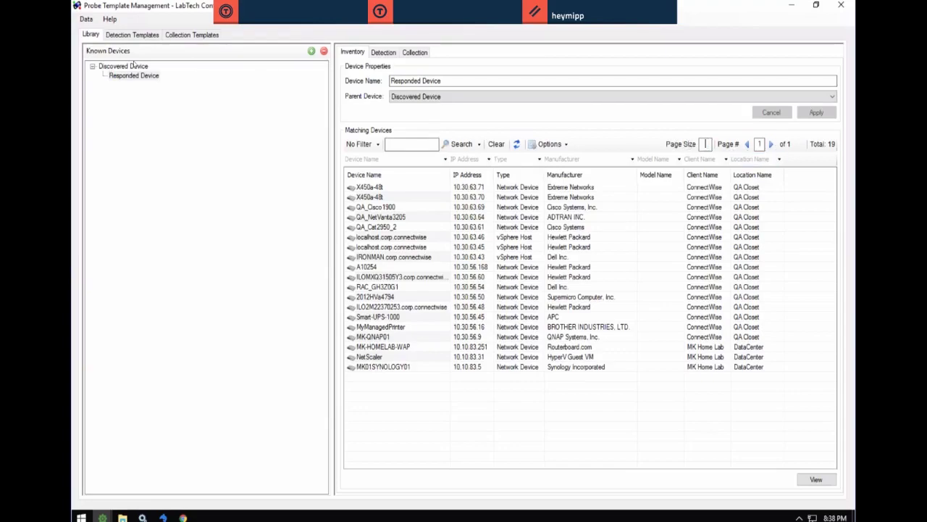
left_click(120, 67)
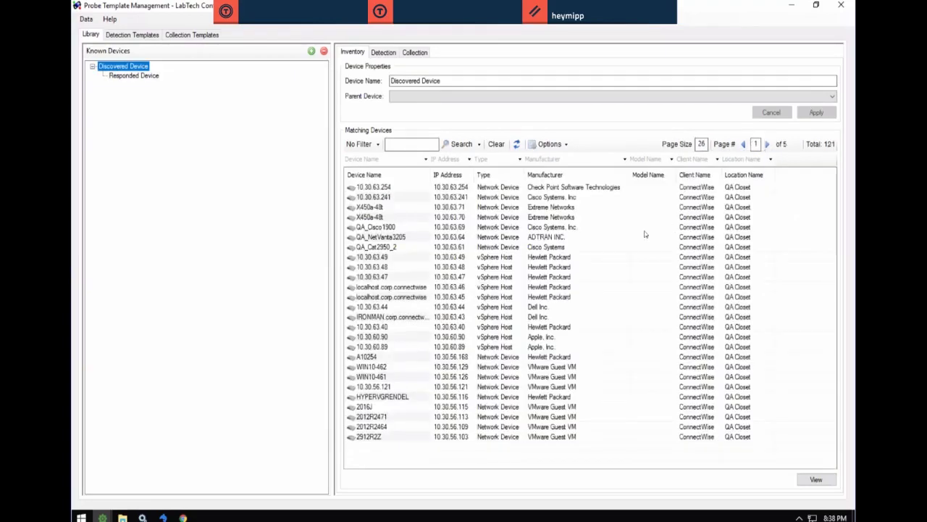
double_click(702, 143)
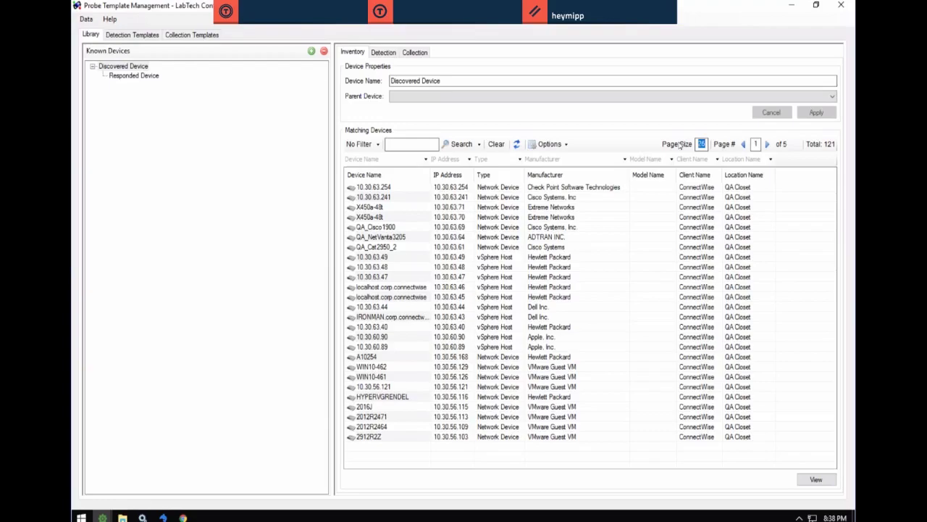
key("BackSpace")
type("30")
left_click(556, 190)
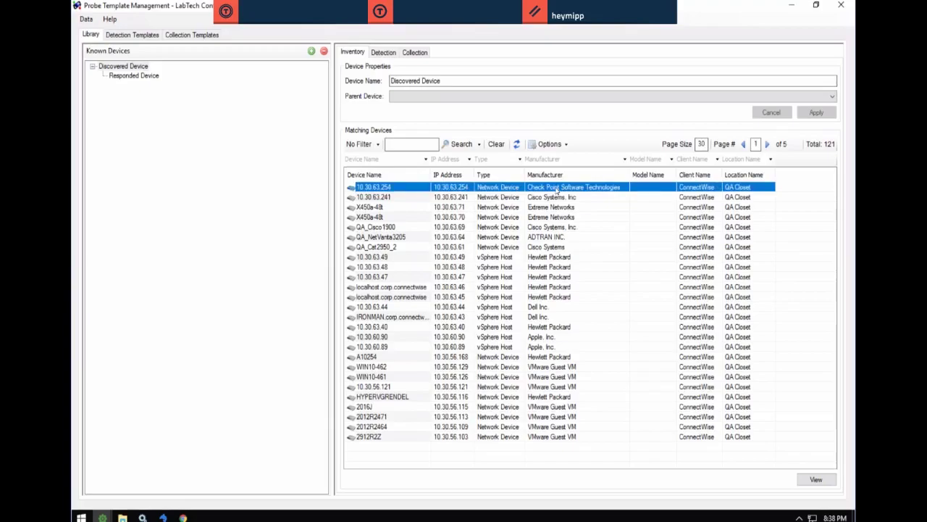
left_click(163, 517)
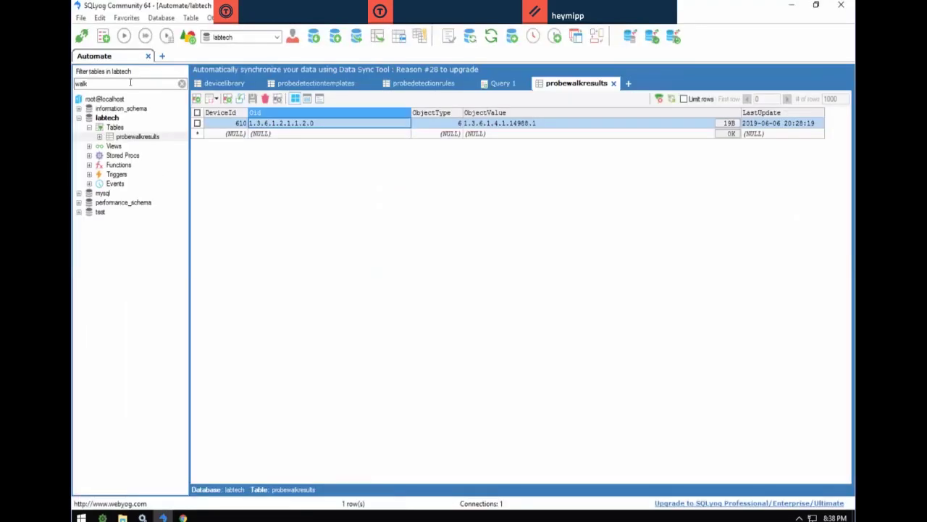
left_click(107, 84)
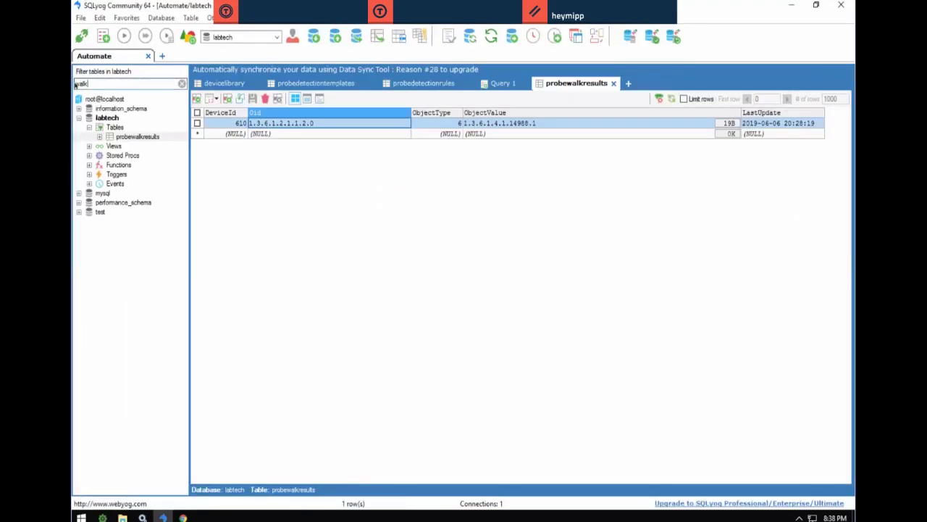
Step: Filter SQLyog's table tree for 'mact' and open labtech's mactable in a new tab
double_click(75, 84)
type("mac")
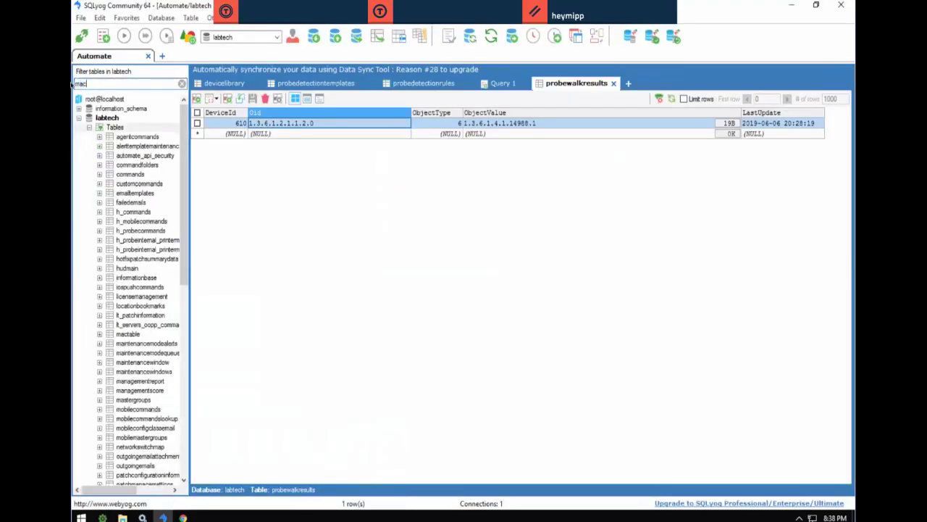
type("t")
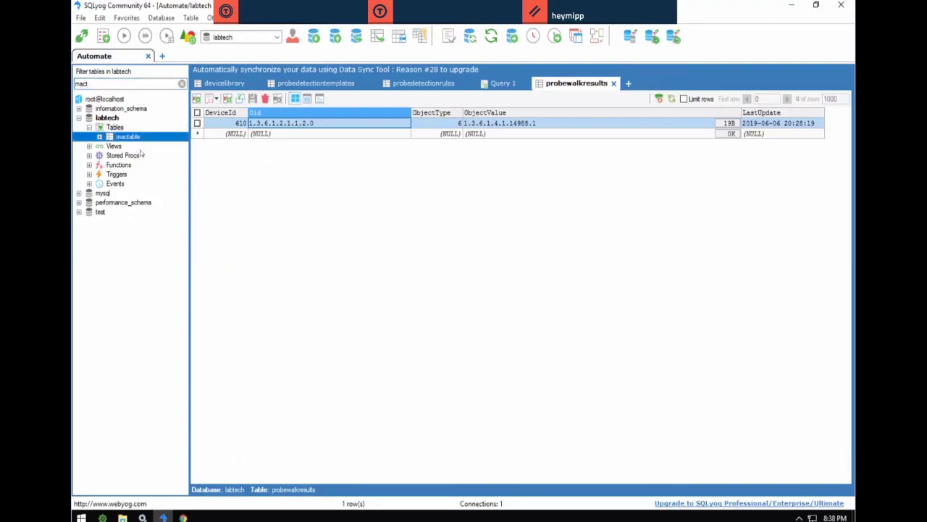
right_click(136, 140)
left_click(178, 200)
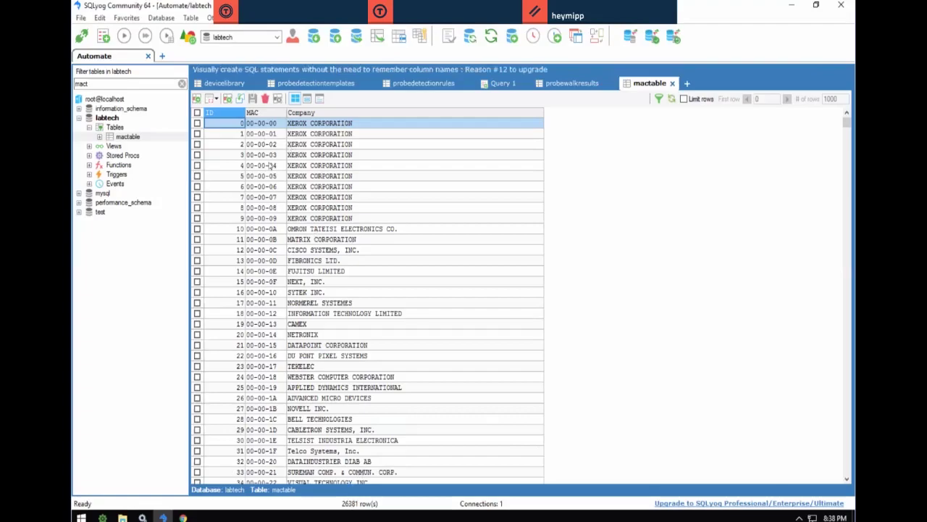
Step: Back in mactable, select a Company cell and start a custom filter on it
left_click(102, 517)
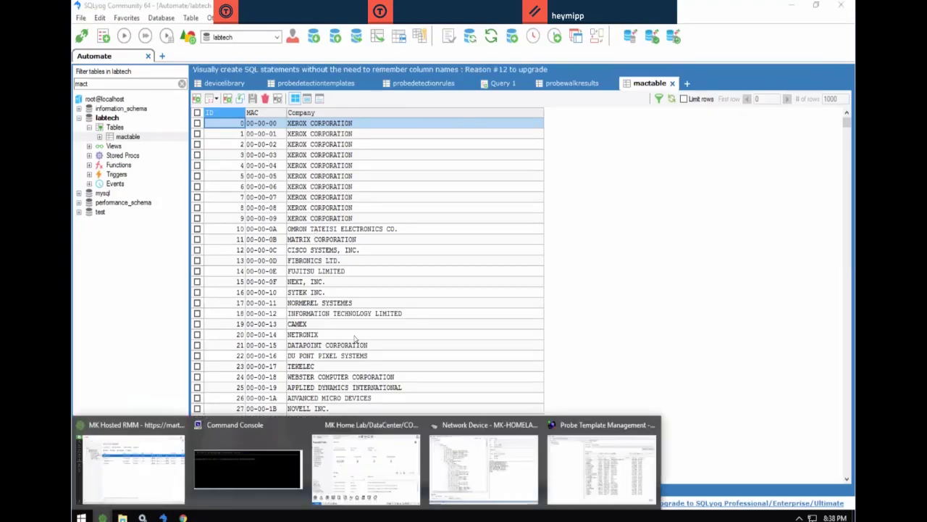
left_click(604, 452)
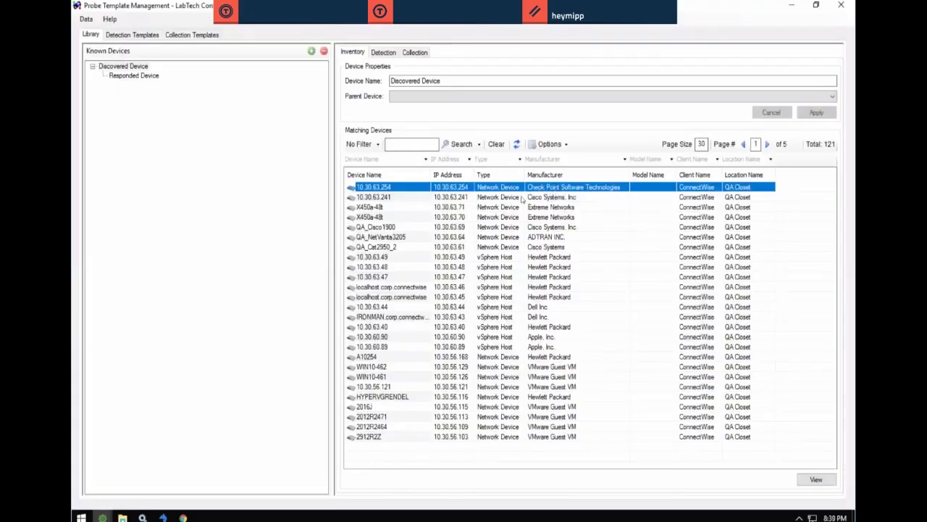
left_click(163, 517)
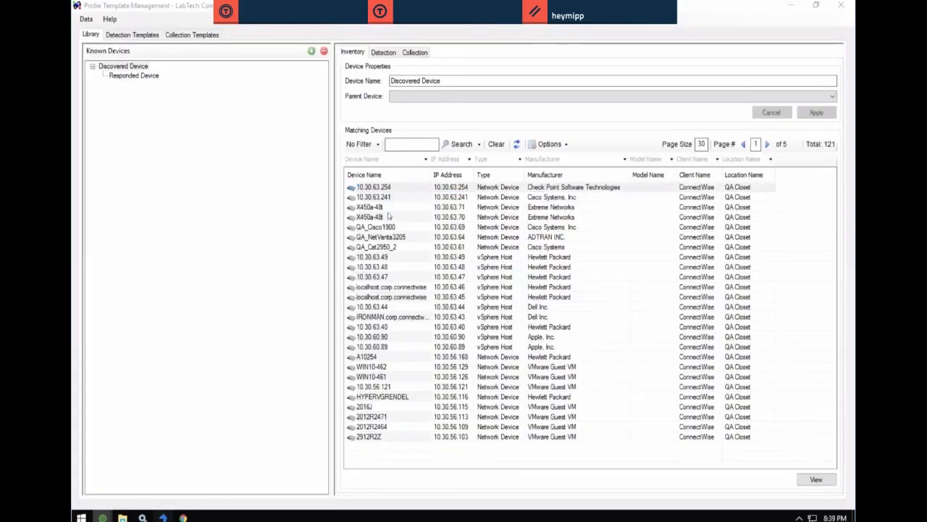
left_click(381, 125)
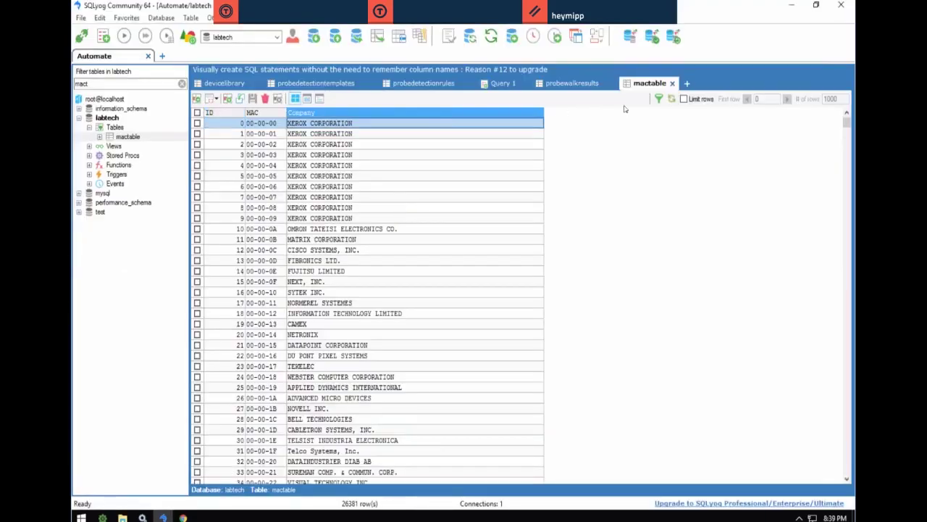
left_click(659, 99)
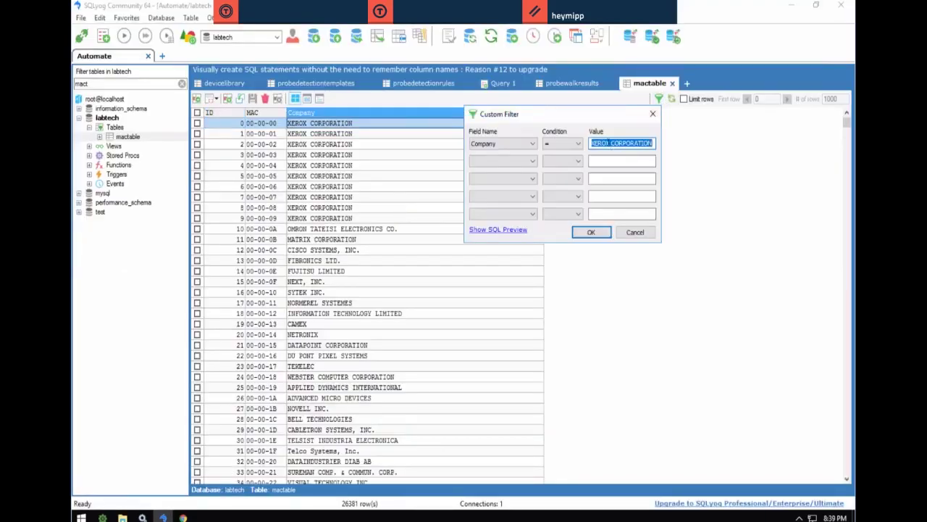
Step: Filter mactable to Company LIKE 'Check Point%' (3 rows), then return to the IANA page
type("Check Point%")
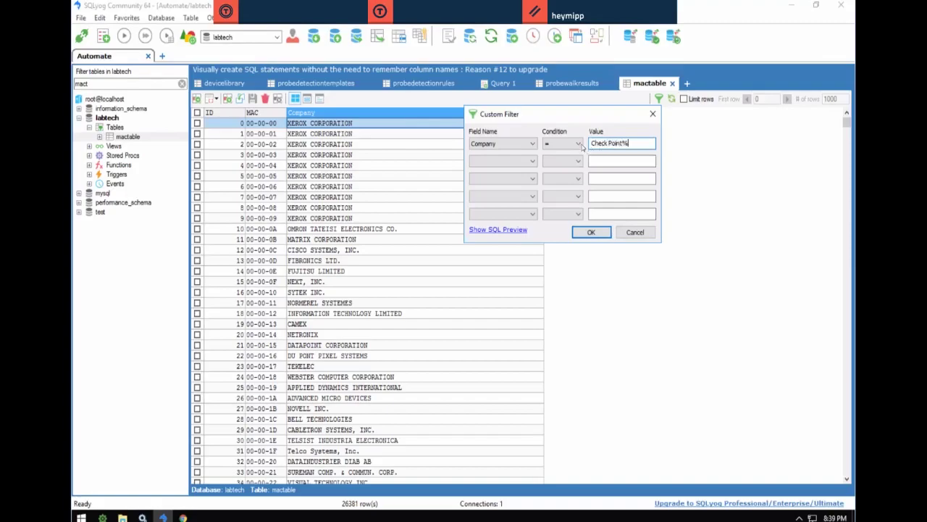
left_click(579, 144)
left_click(566, 192)
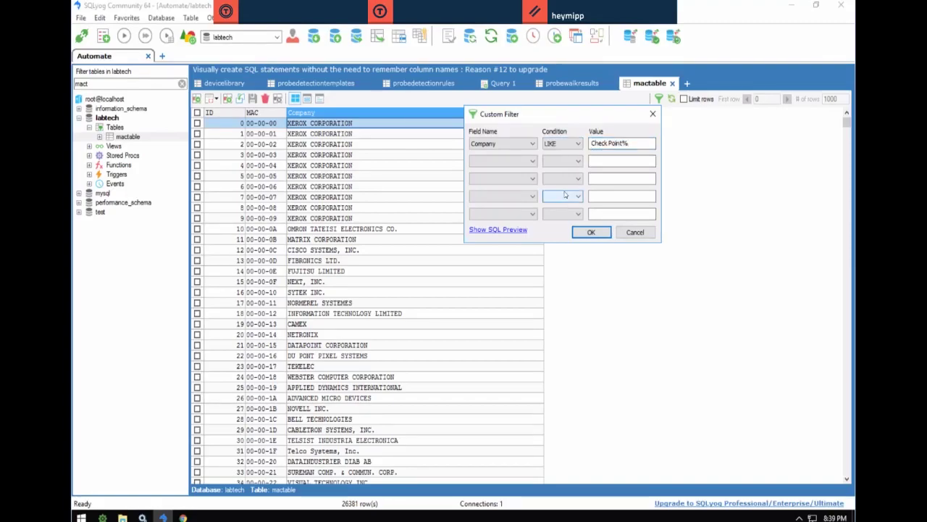
left_click(591, 232)
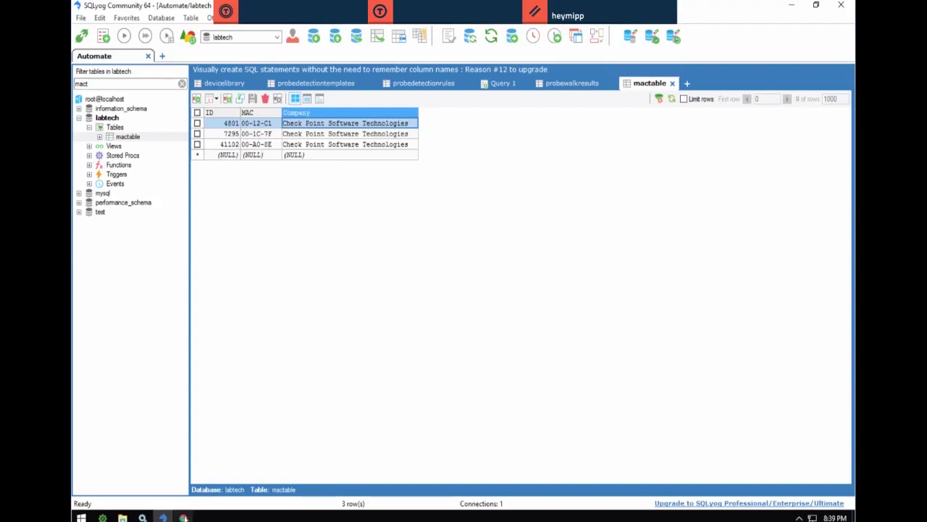
left_click(183, 517)
Step: Look up MAC prefix 00-12-c1 on macvendors.com
left_click(292, 64)
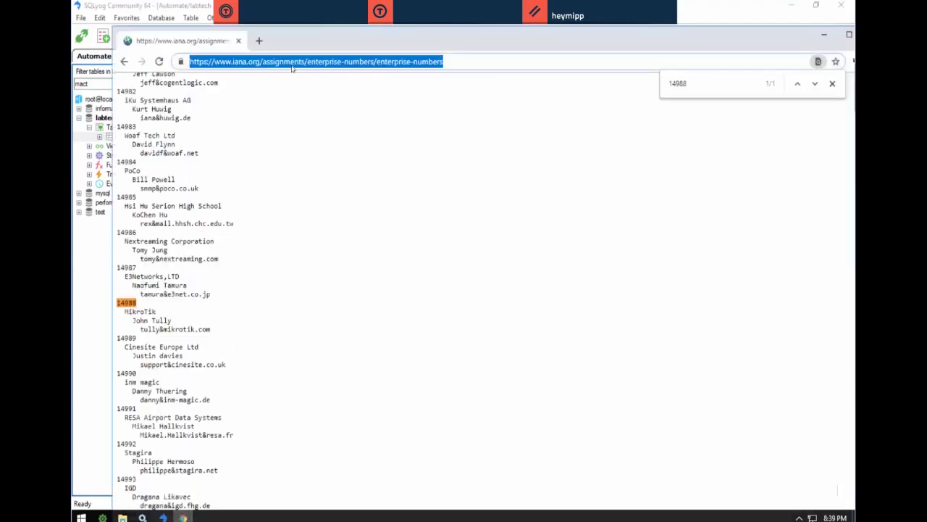
type("macvend")
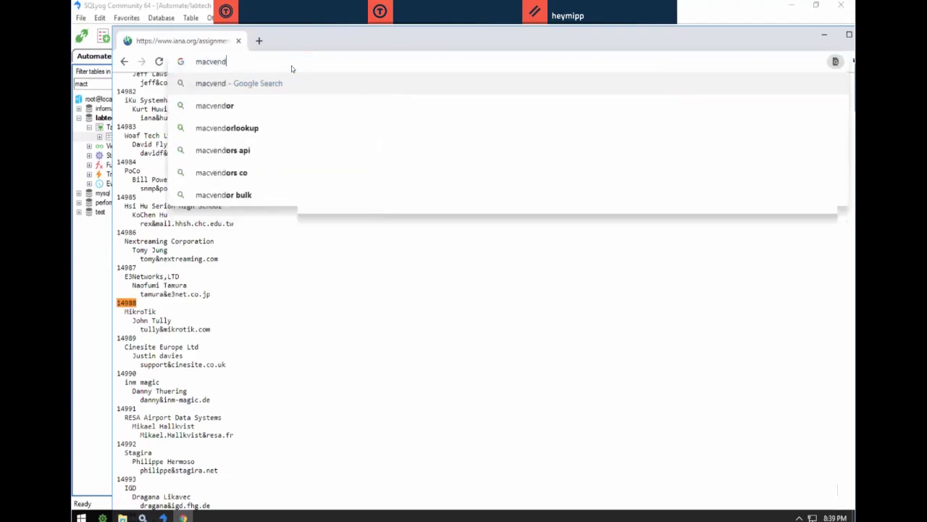
type("oes.co")
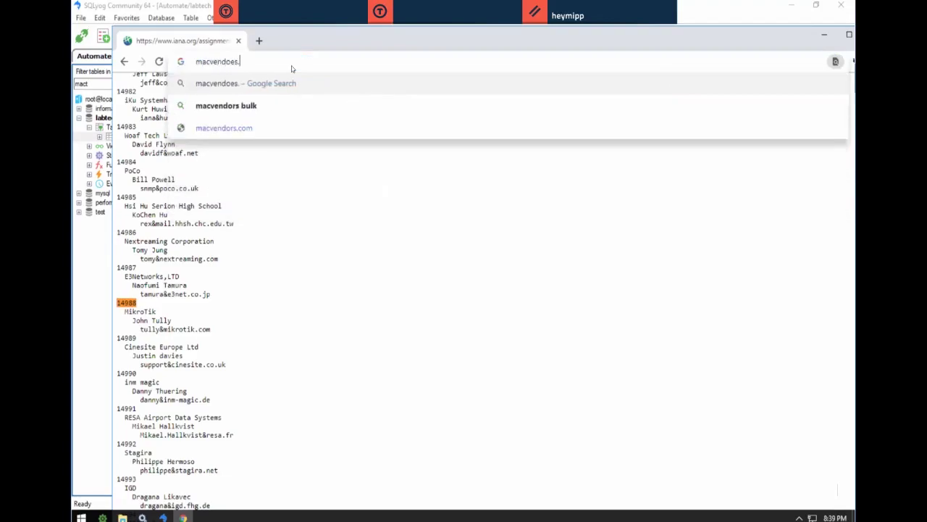
key("BackSpace")
key("BackSpace")
key("BackSpace")
key("BackSpace")
key("BackSpace")
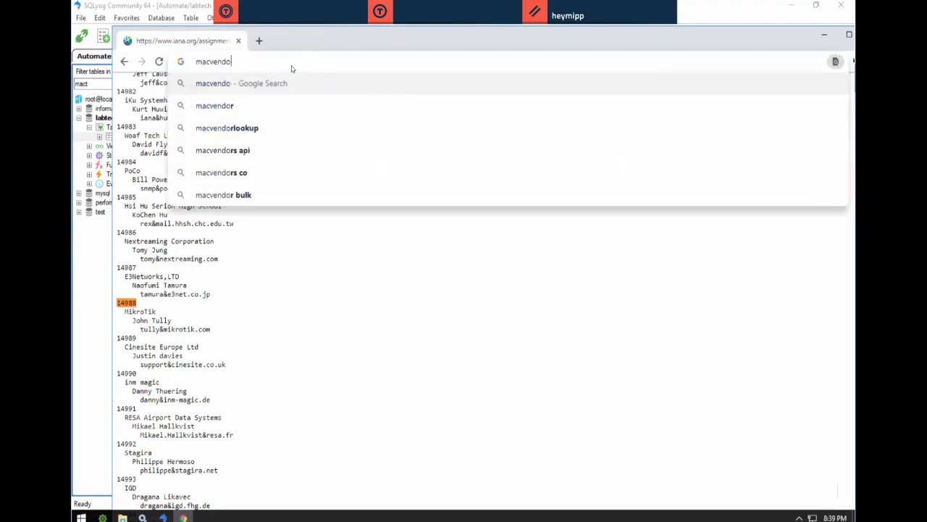
type("rs.com")
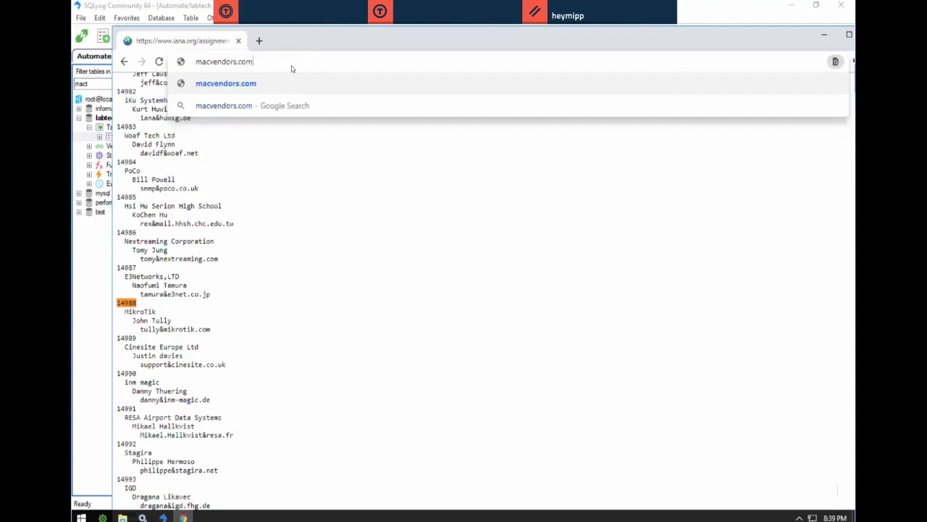
key("Return")
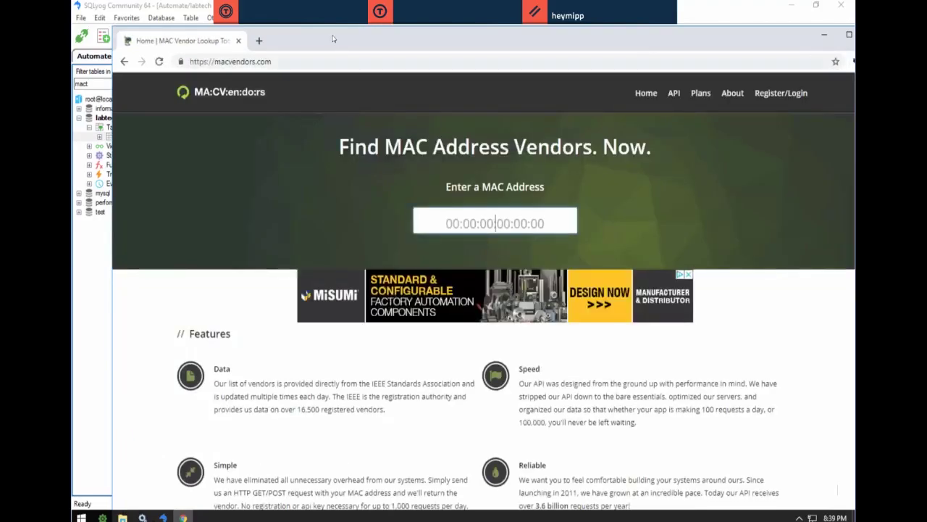
left_click_drag(333, 39, 341, 176)
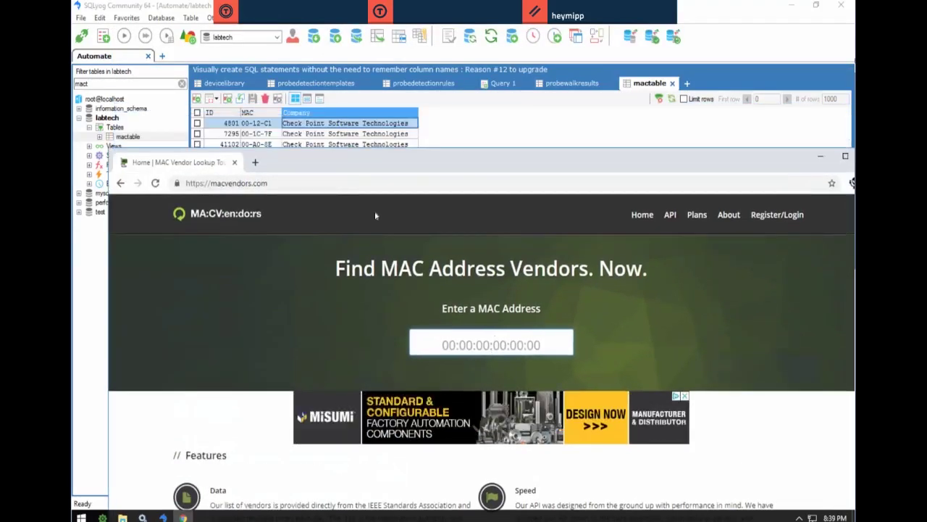
left_click(498, 355)
type("00-12")
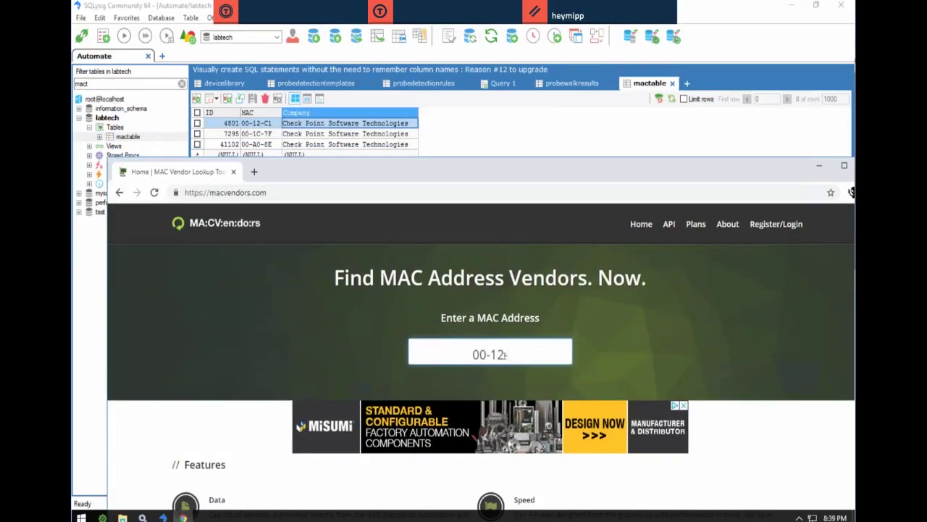
type("-c1")
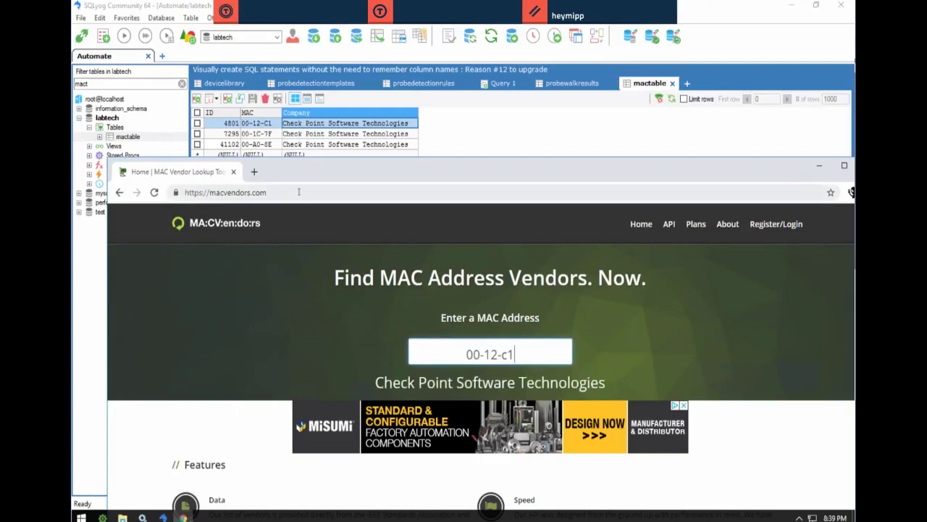
Step: Query api.macvendors.com/00-12-c1 to confirm the same vendor through the API
left_click(298, 192)
left_click(298, 192)
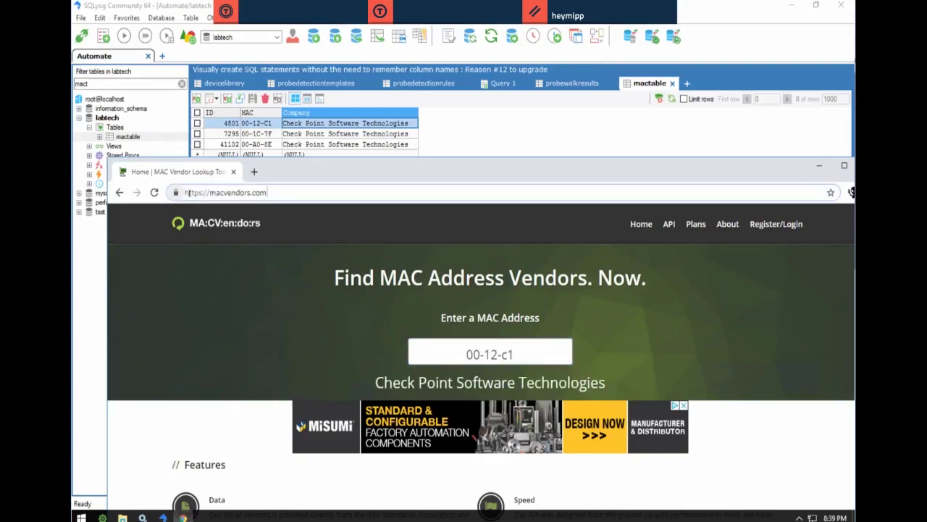
left_click(210, 193)
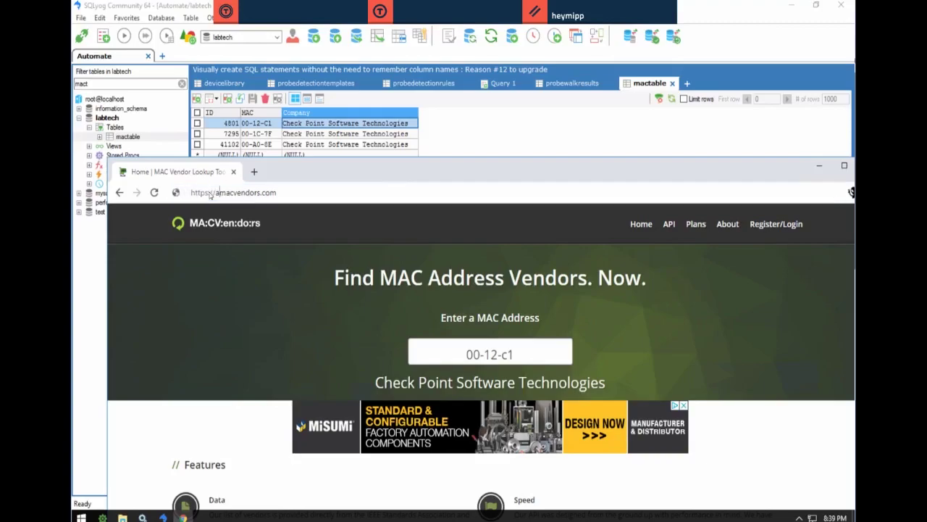
type("api.")
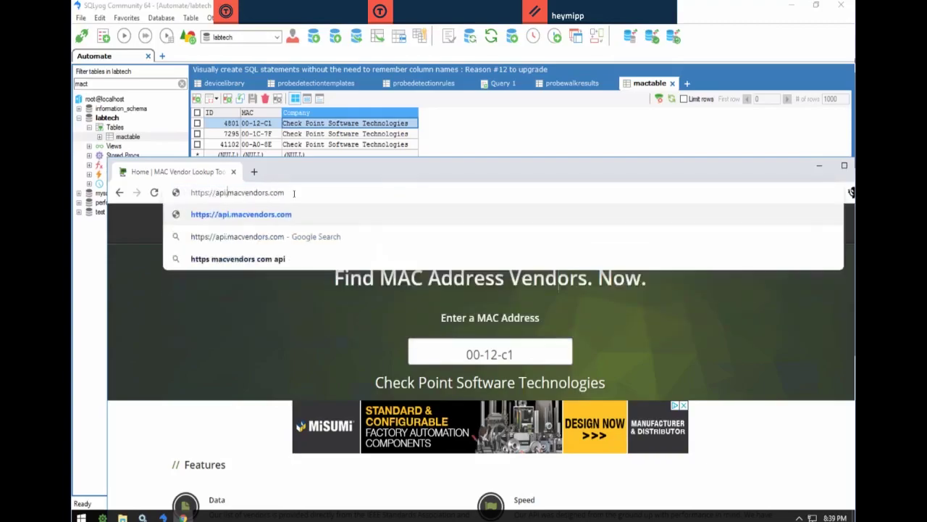
type("/")
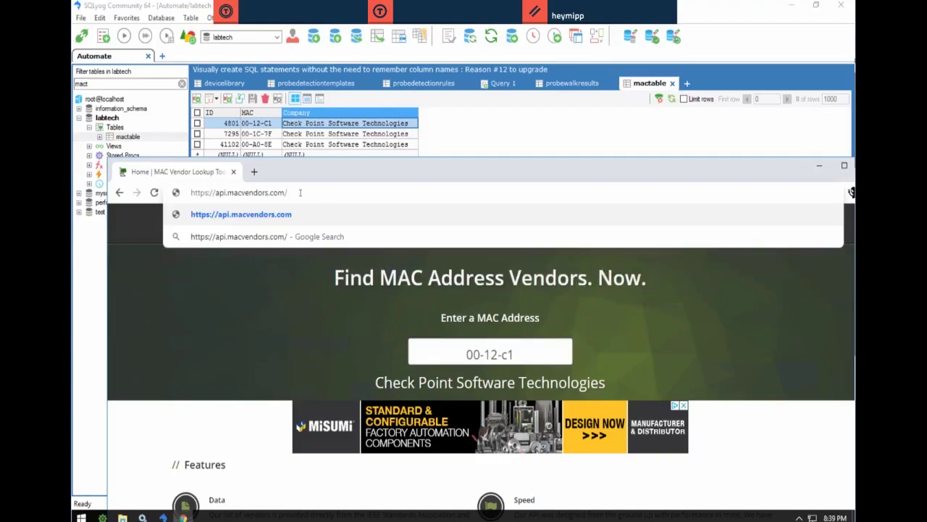
type("00")
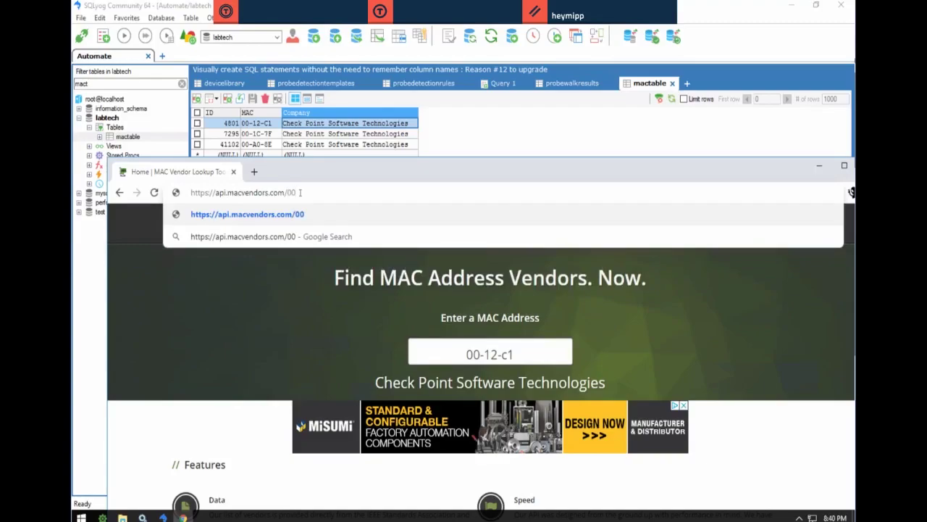
type(":")
key("BackSpace")
type("-12-c1")
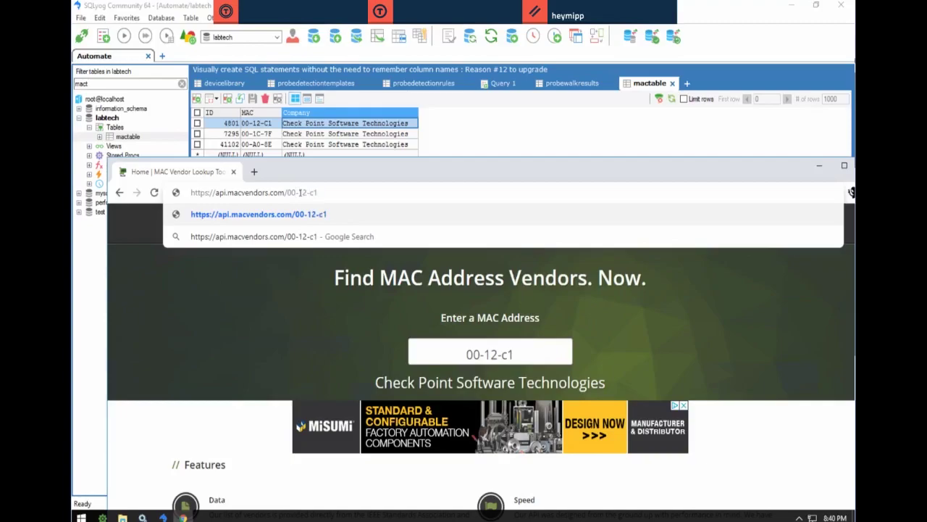
key("Return")
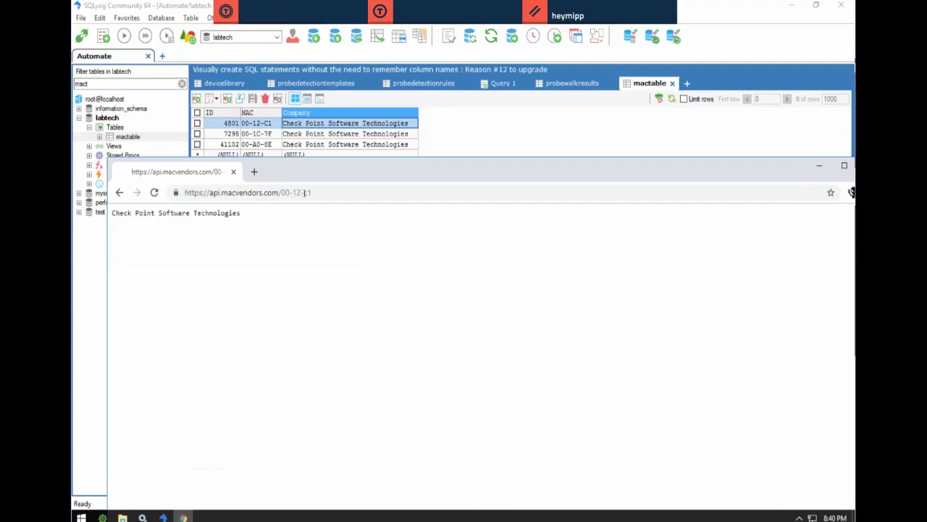
Step: Query the API again with the dashless prefix 0012c1
left_click(292, 192)
left_click(293, 193)
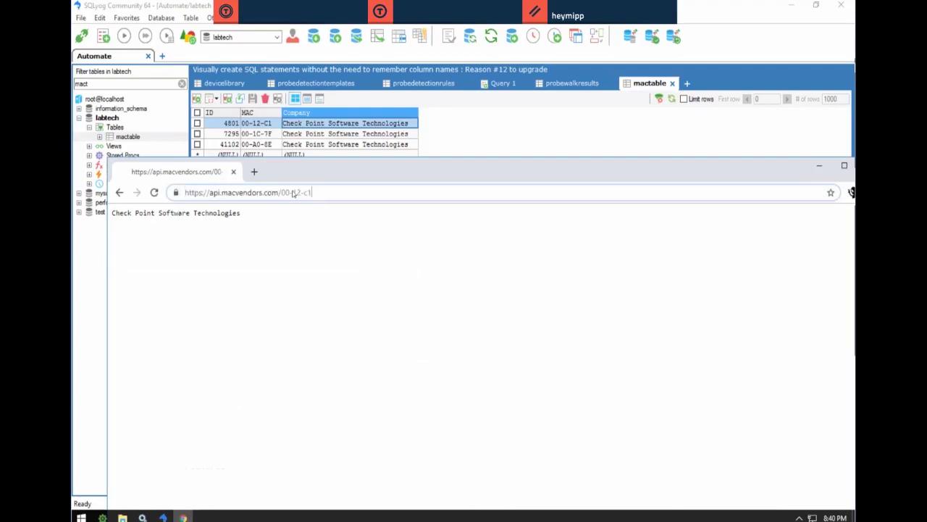
key("BackSpace")
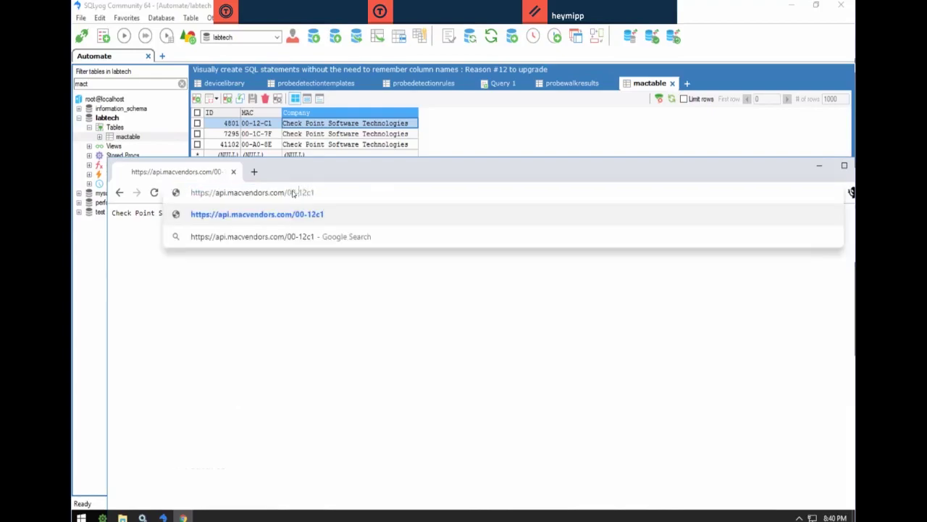
key("BackSpace")
key("Return")
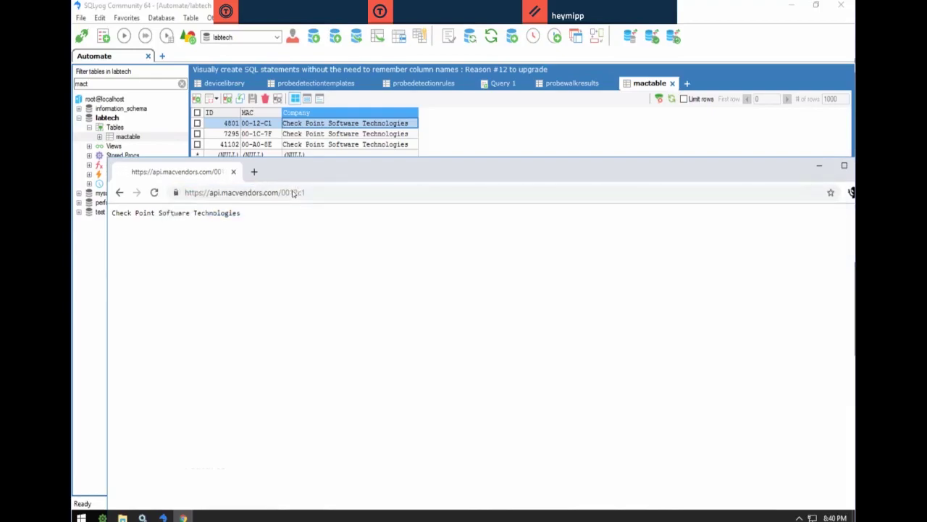
Step: Shrink and reposition the browser to uncover SQLyog's table tree, then go back a page
left_click_drag(319, 179, 310, 140)
left_click_drag(455, 128, 443, 116)
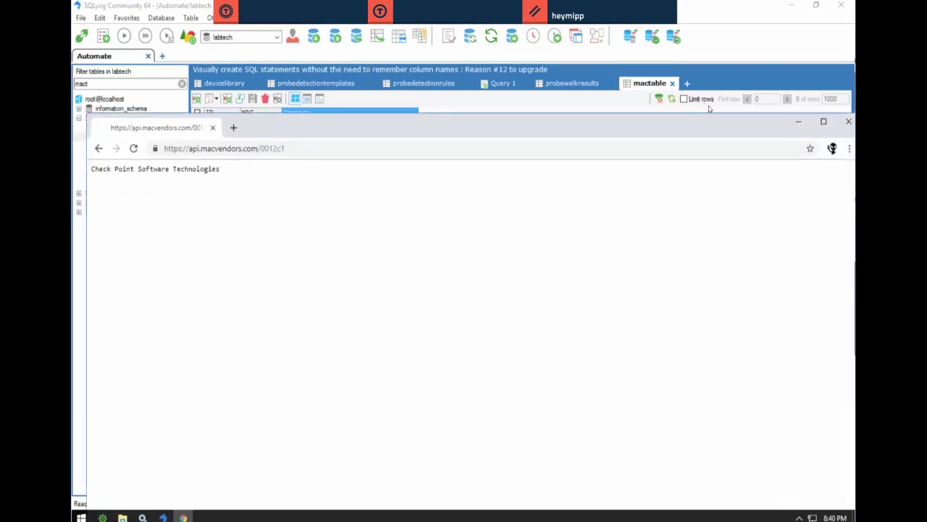
left_click_drag(743, 123, 725, 123)
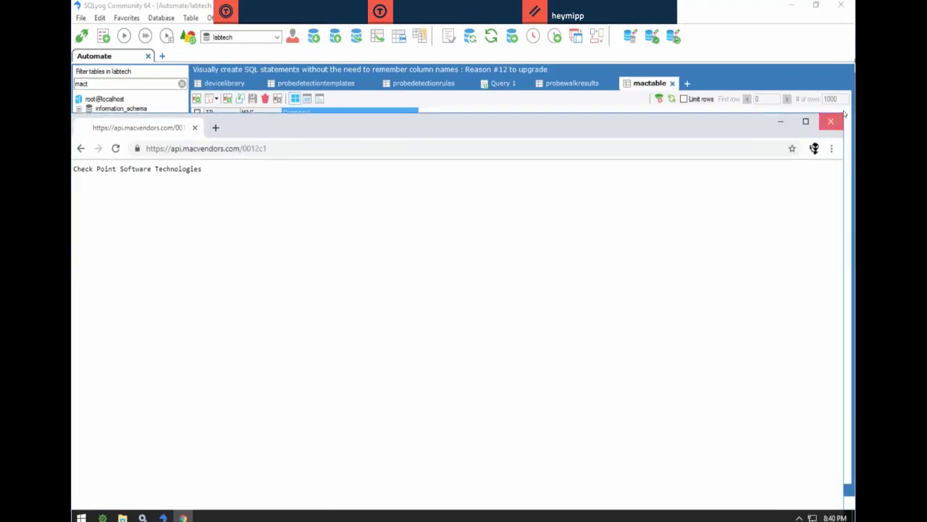
left_click_drag(844, 110, 607, 118)
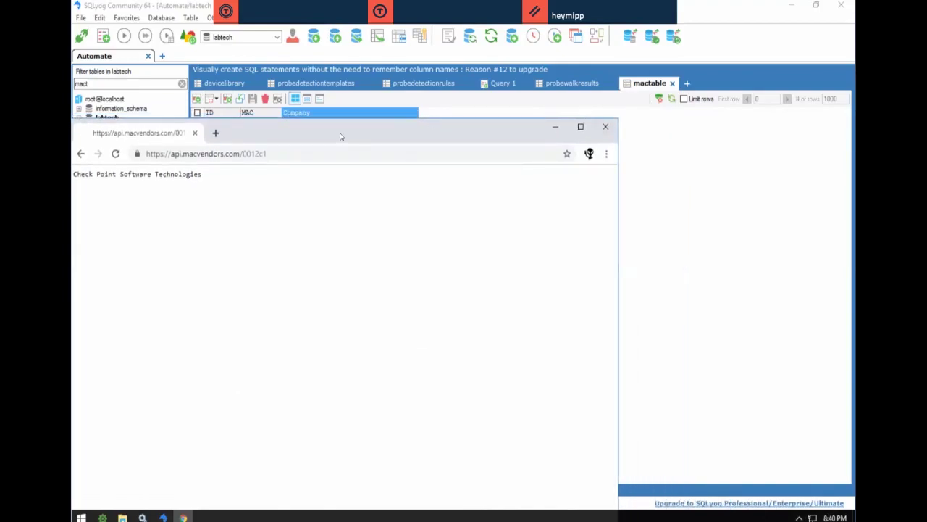
left_click_drag(345, 137, 491, 89)
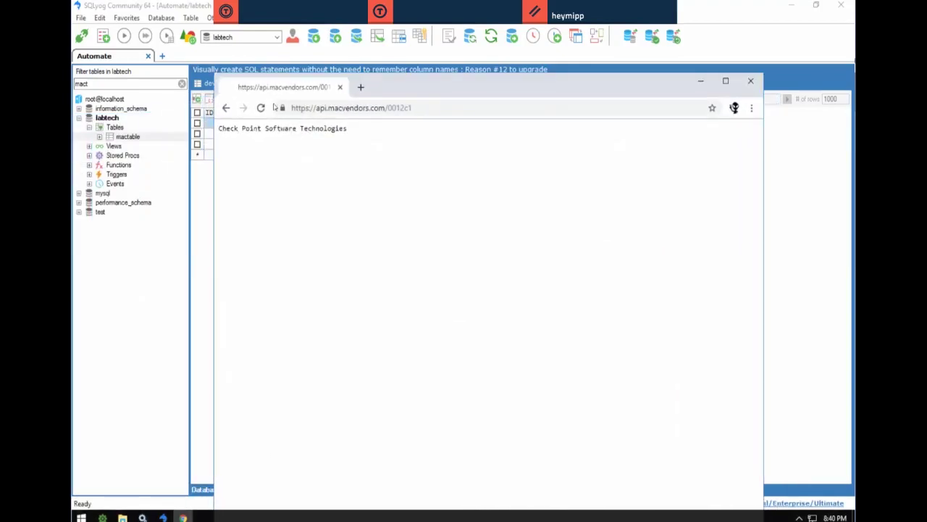
left_click(225, 107)
Step: View the API Access Plans page, close Chrome, and clear SQLyog's mactable filter
left_click(227, 107)
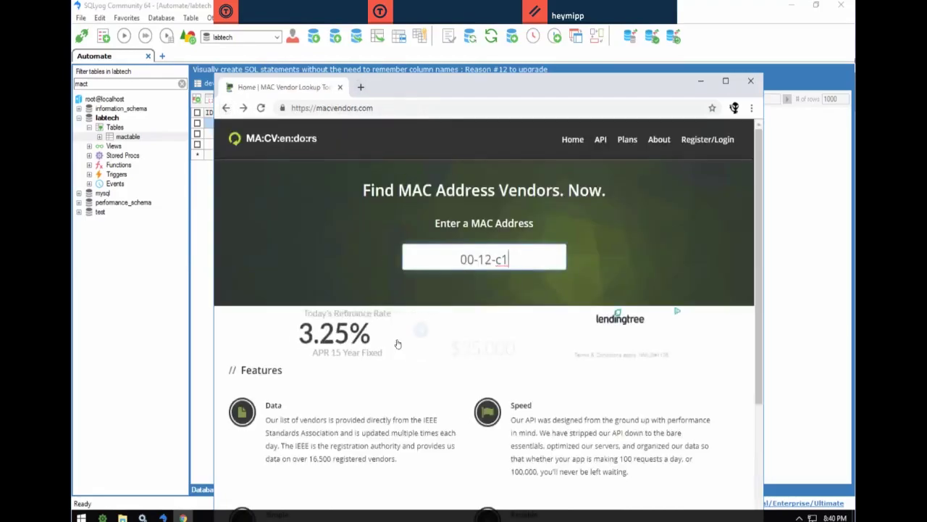
scroll(397, 342, "down", 3)
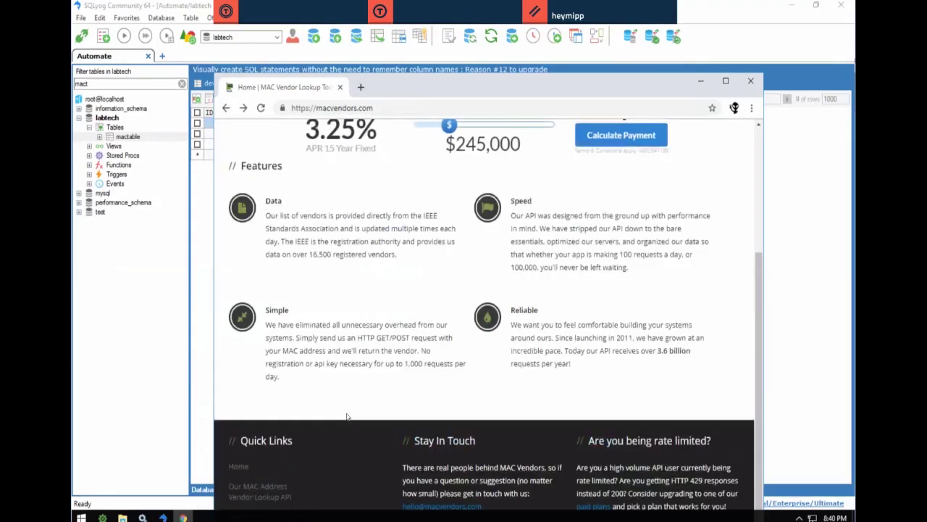
scroll(347, 416, "down", 1)
scroll(435, 326, "up", 4)
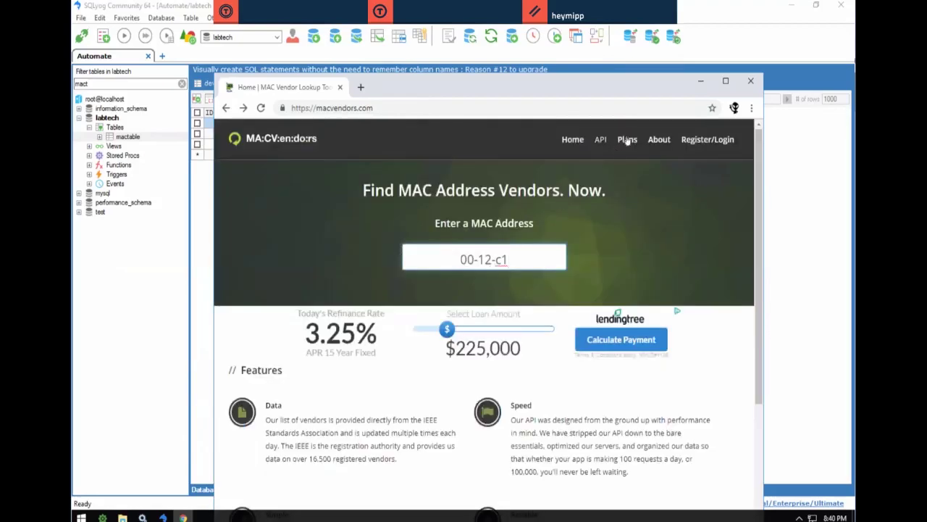
left_click(628, 141)
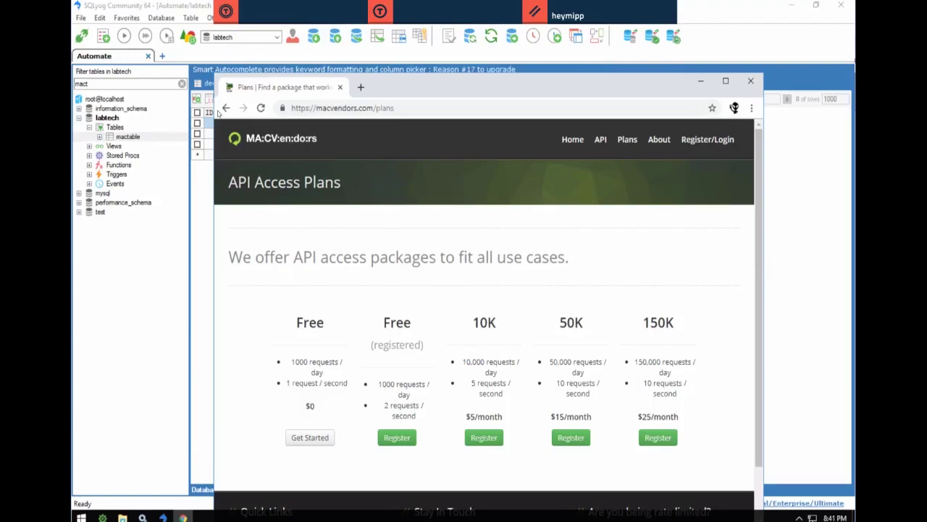
left_click(751, 81)
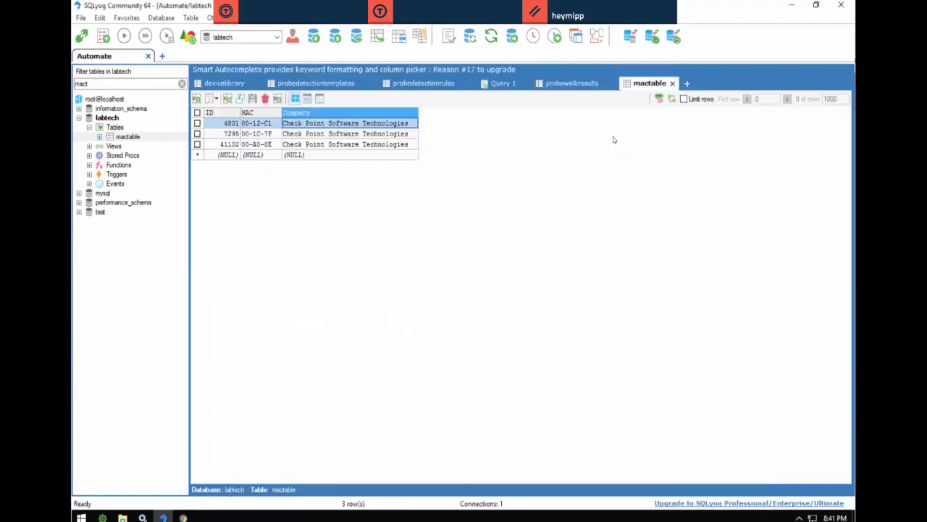
left_click(659, 98)
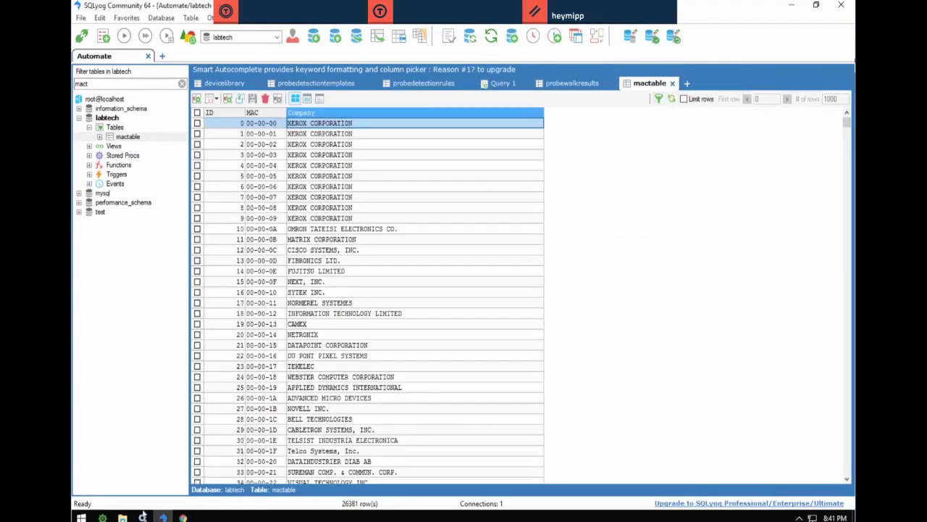
Step: Review Responded Device's 19 matching devices, then switch to the CONTROL agent's Network Probe window
mouse_move(103, 516)
left_click(601, 464)
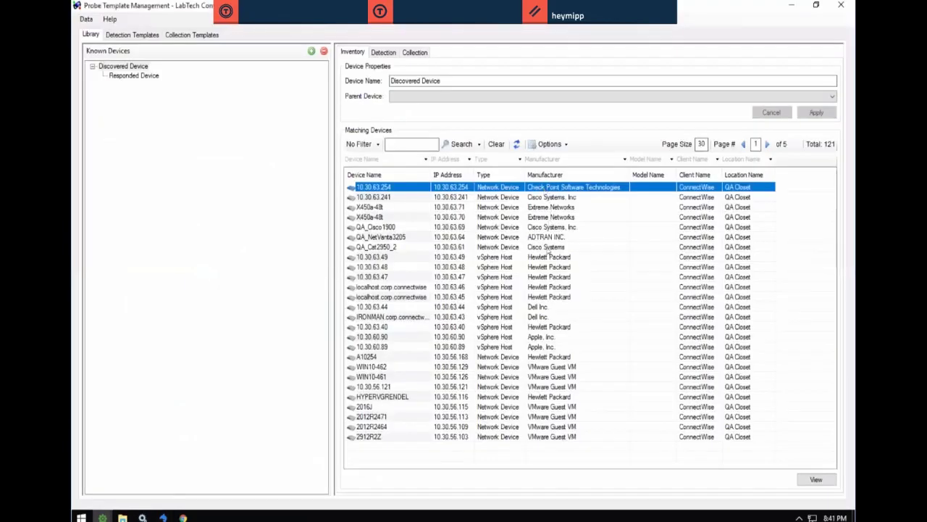
left_click(131, 75)
left_click(125, 66)
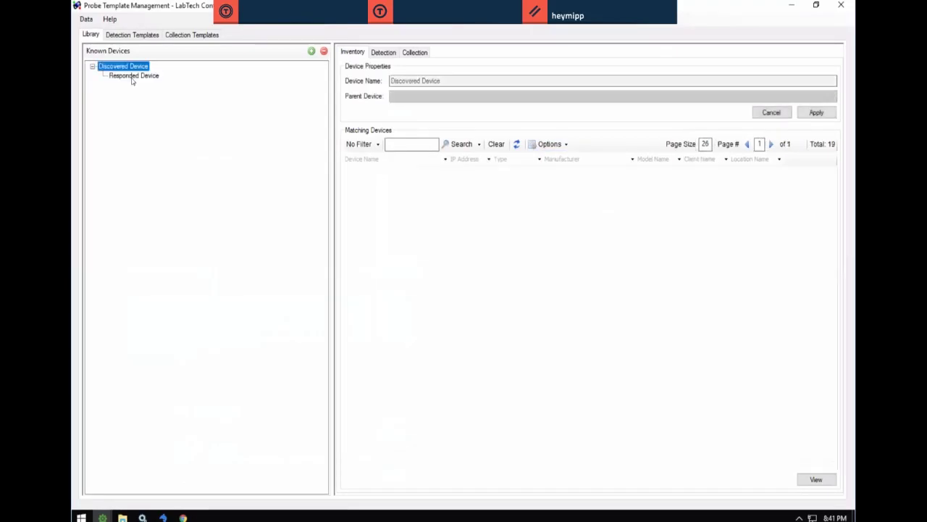
left_click(132, 76)
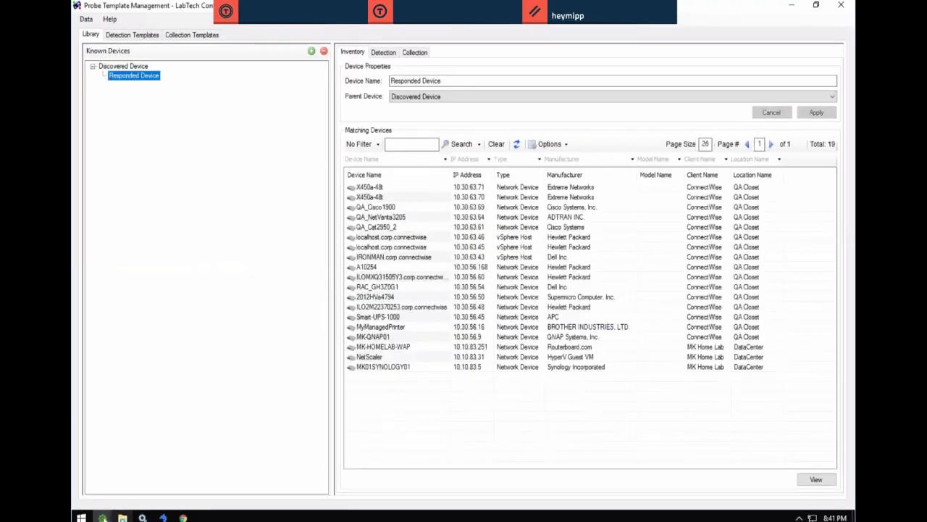
left_click(102, 517)
left_click(377, 447)
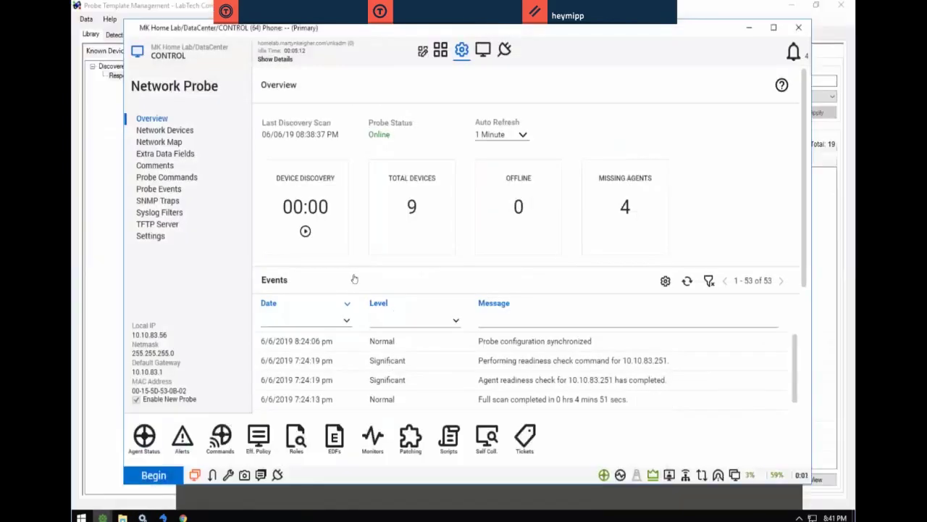
Step: Refresh the probe's network device list and open the details of 10.10.83.1
left_click(184, 132)
left_click(275, 402)
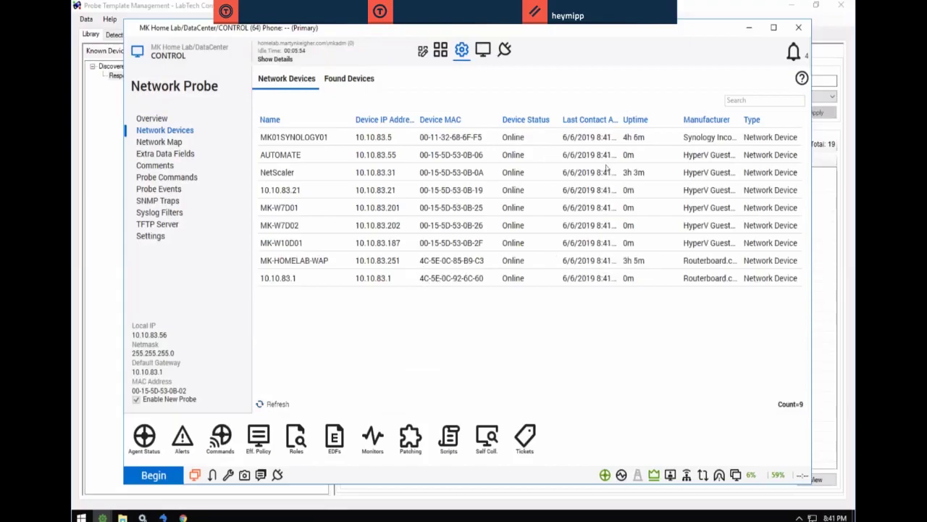
left_click(325, 280)
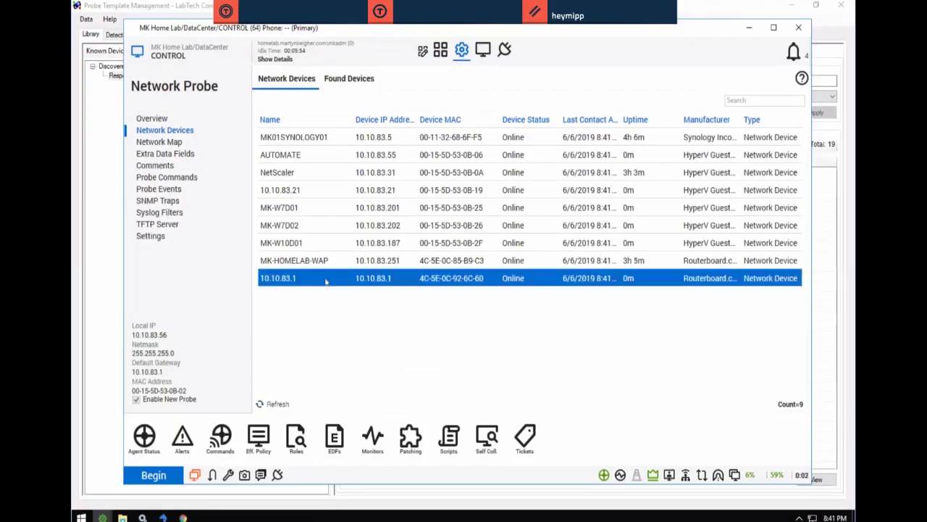
double_click(326, 280)
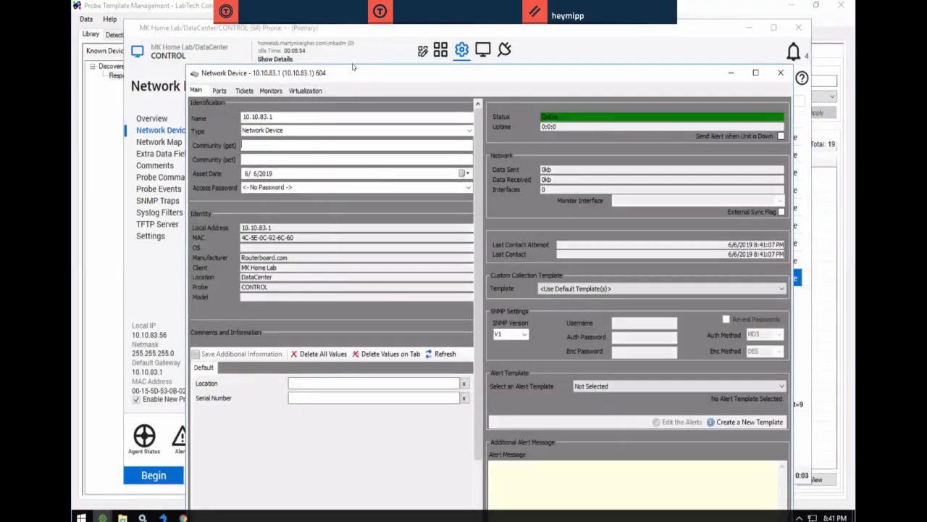
left_click_drag(354, 76, 351, 69)
left_click(777, 67)
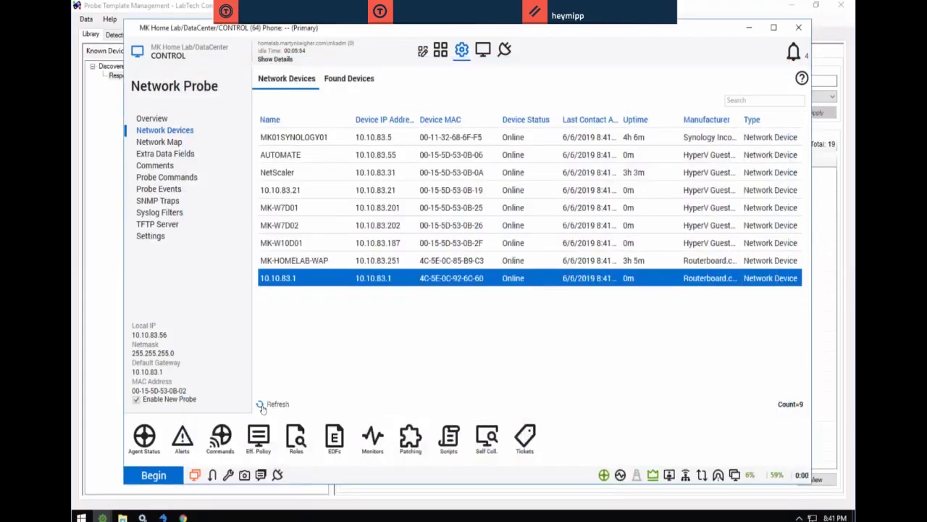
Step: Save an SNMP get community string for 10.10.83.1 and refresh the device list
left_click(263, 406)
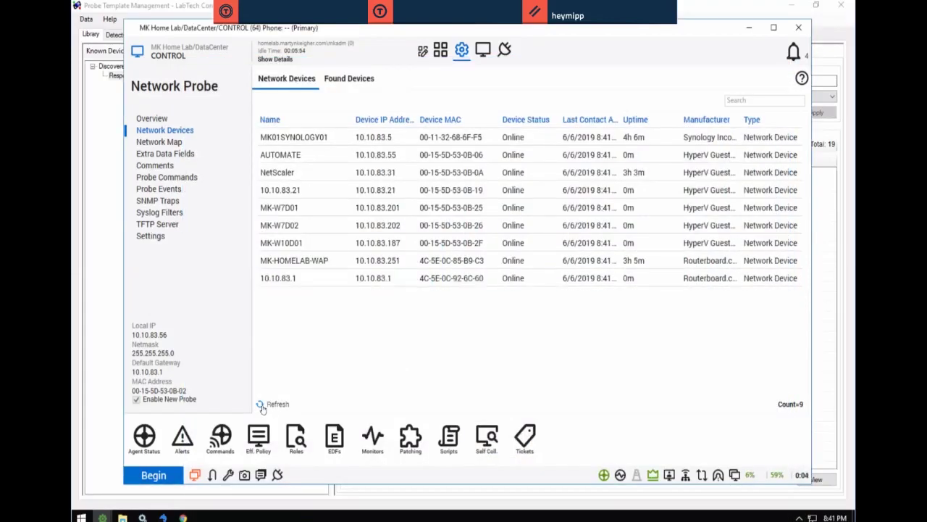
left_click(398, 284)
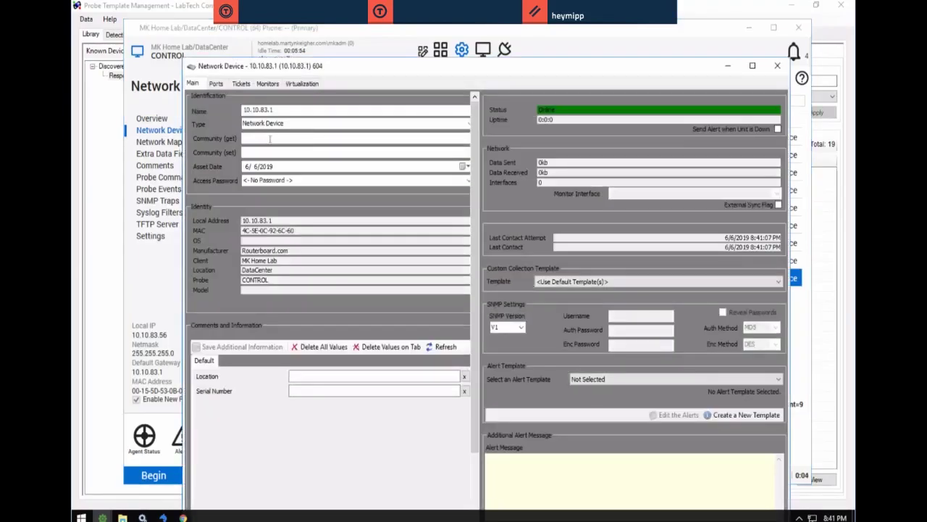
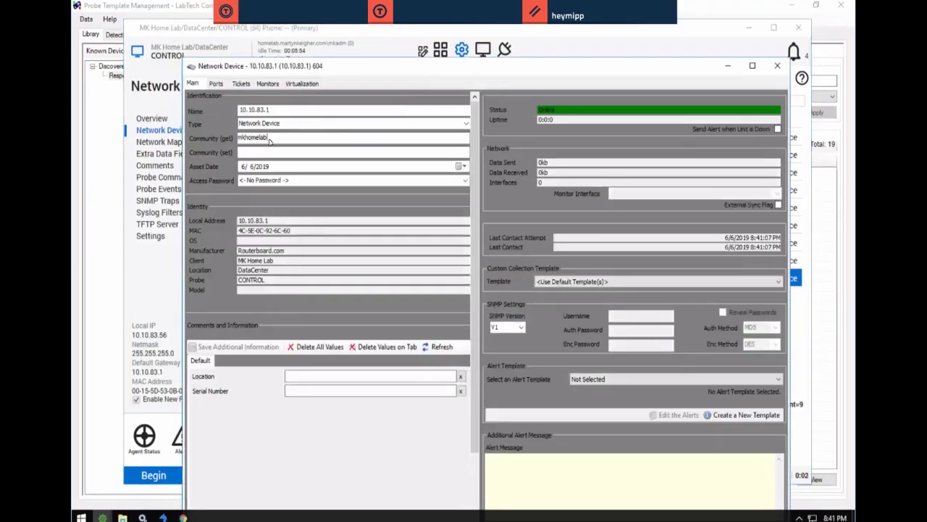
left_click_drag(635, 66, 617, 22)
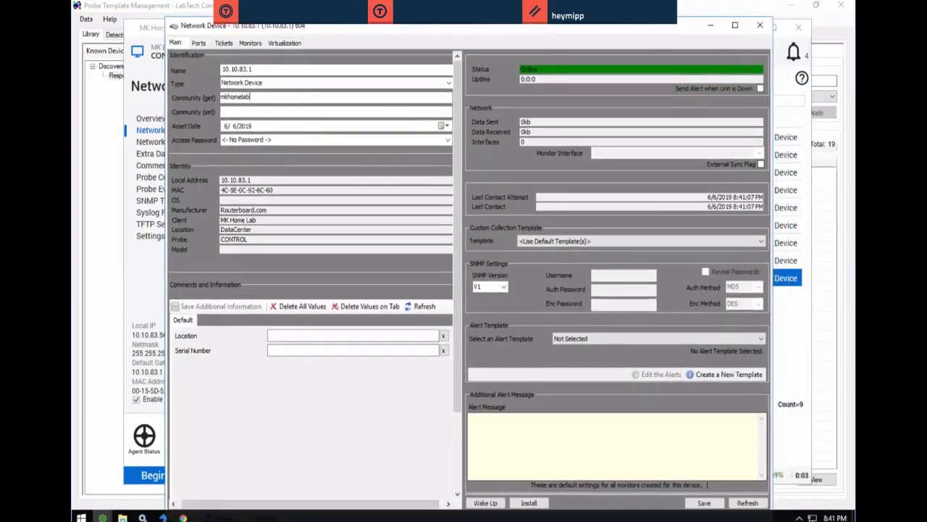
left_click(704, 504)
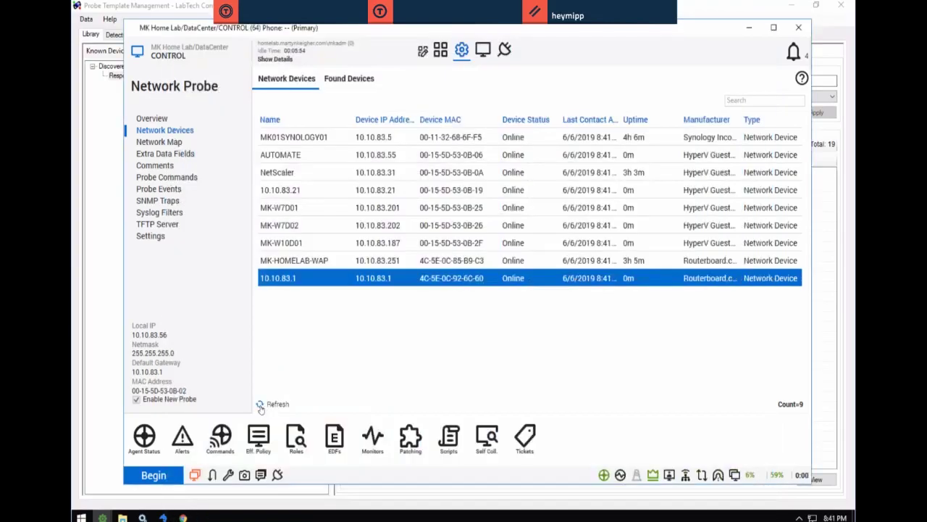
left_click(260, 404)
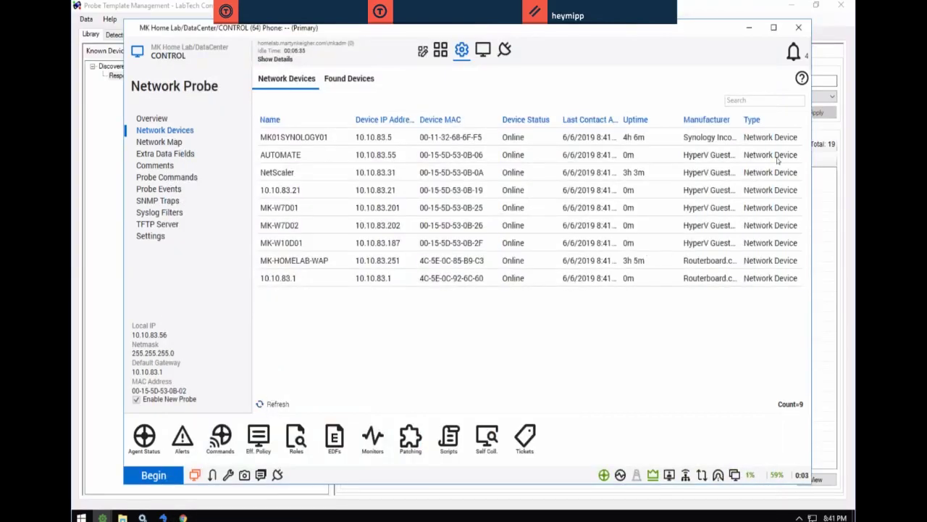
left_click(793, 7)
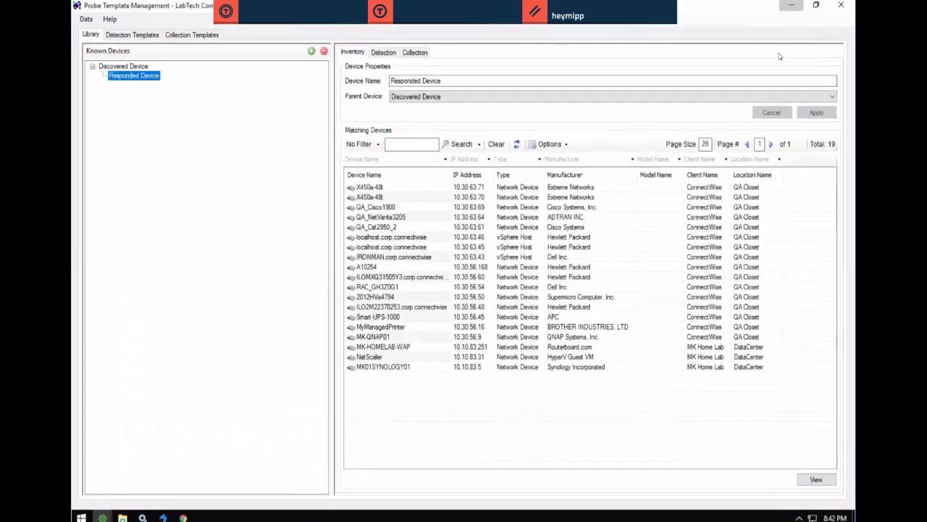
Step: Minimize the other windows and reload the system cache from the account menu
left_click(793, 7)
left_click(792, 8)
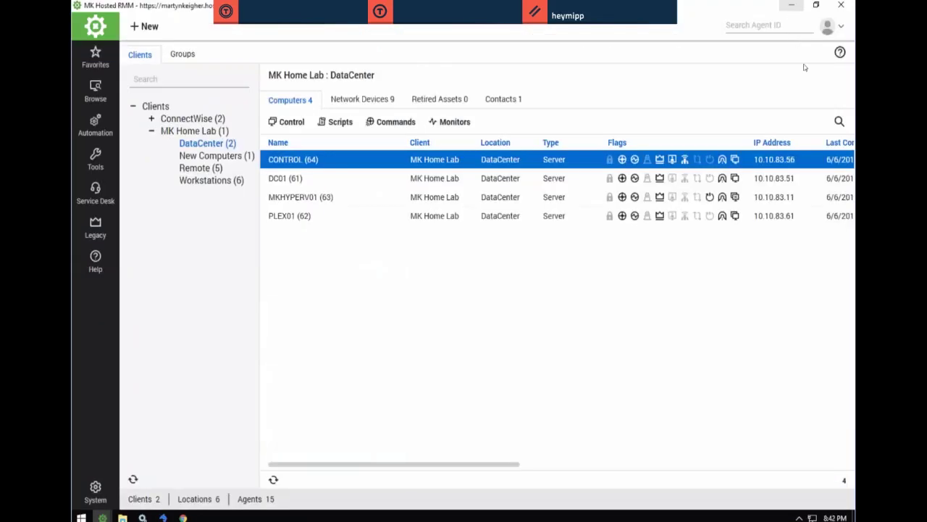
left_click(841, 28)
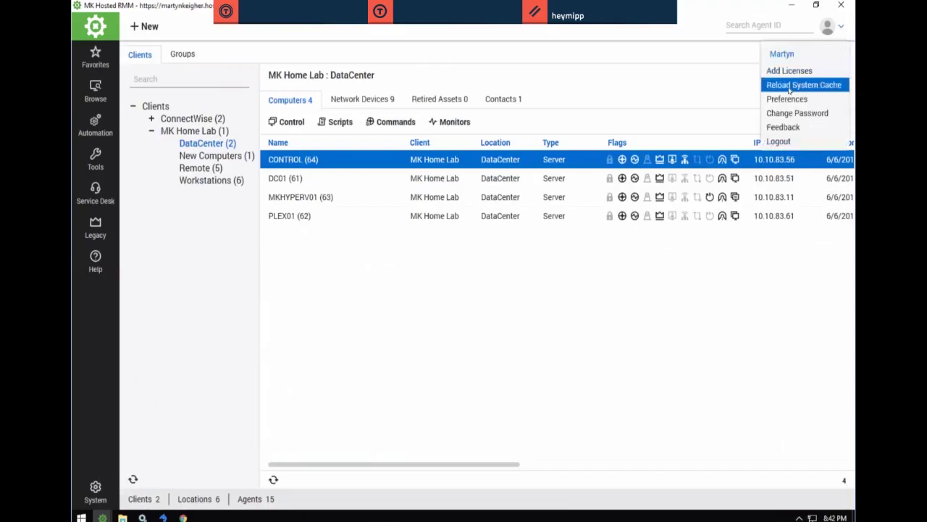
left_click(789, 85)
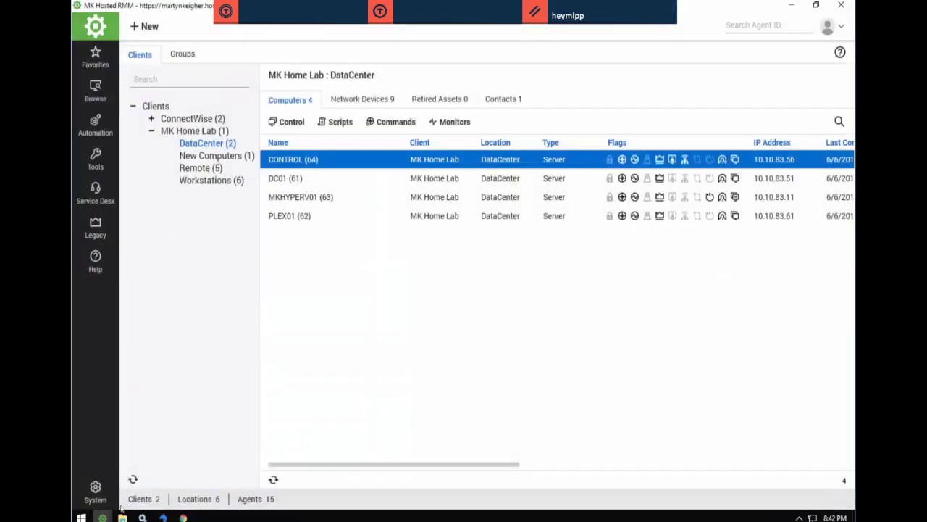
Step: Open the CONTROL (64) agent window from the Computers list
mouse_move(103, 517)
left_click(354, 102)
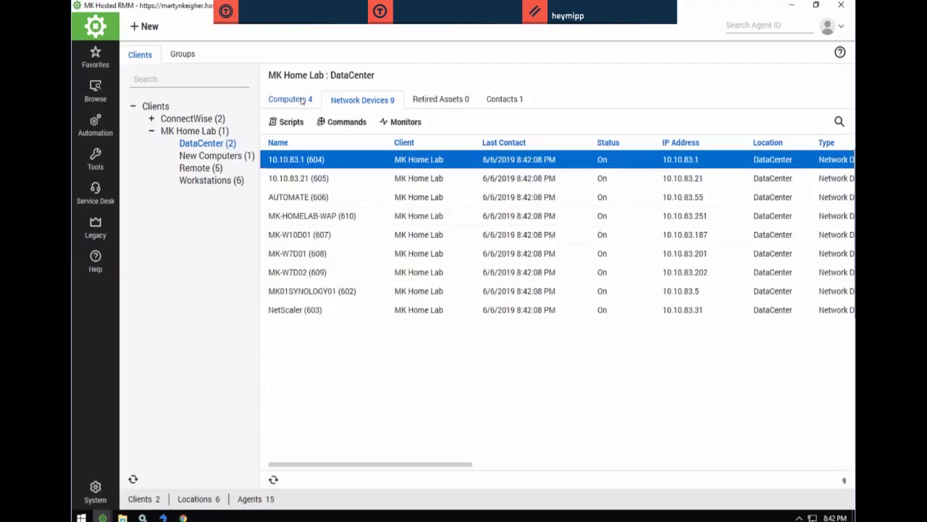
left_click(302, 101)
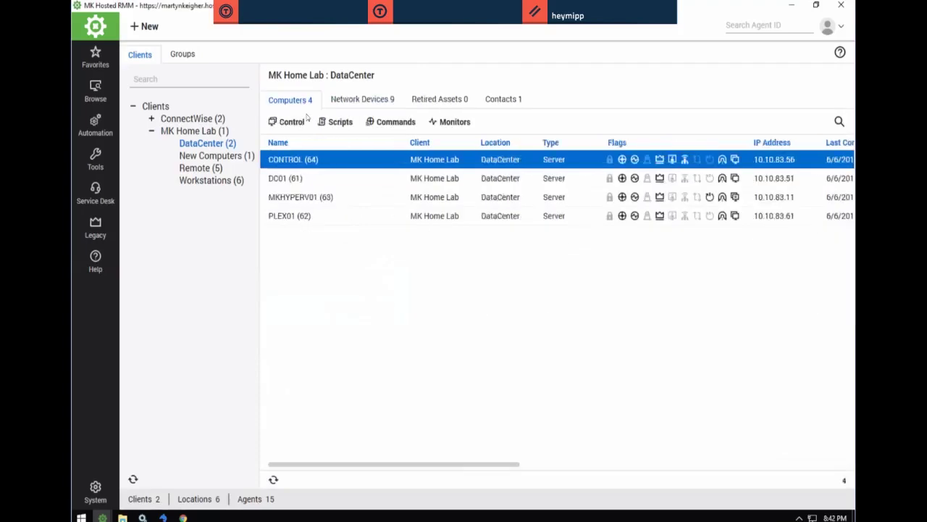
double_click(292, 160)
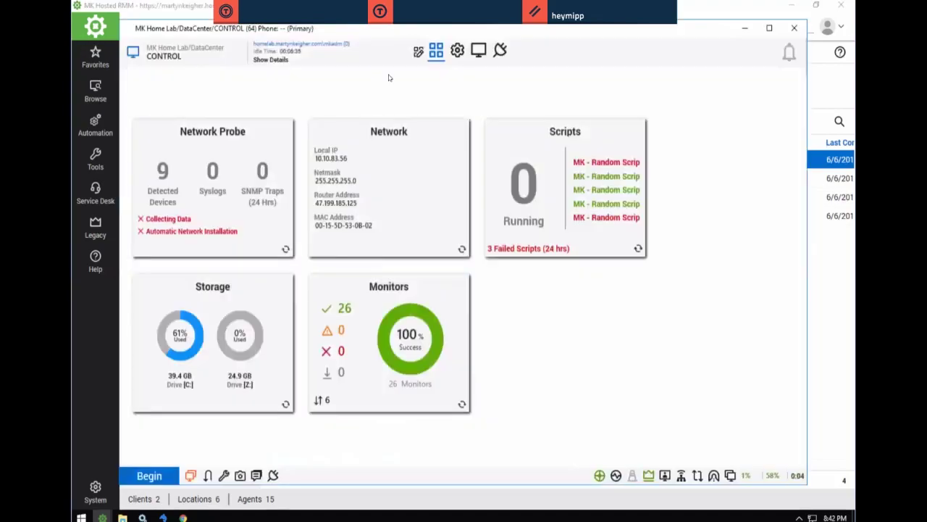
Step: Open device 10.10.83.1's properties from the agent's Network Probe device list
left_click(458, 52)
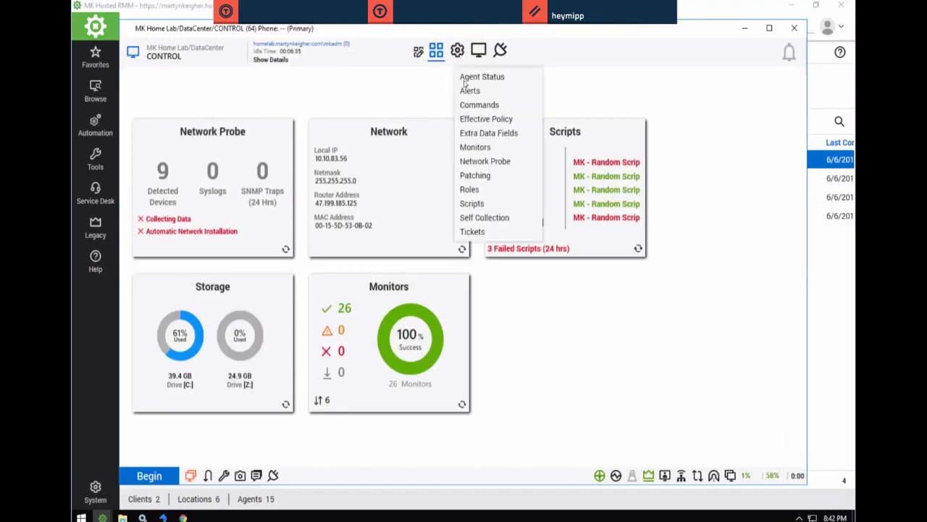
left_click(477, 162)
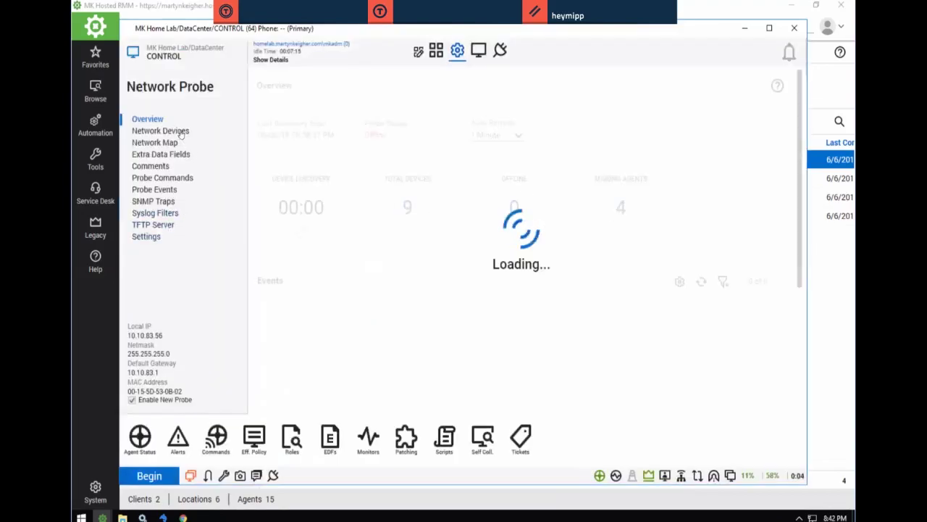
left_click(180, 132)
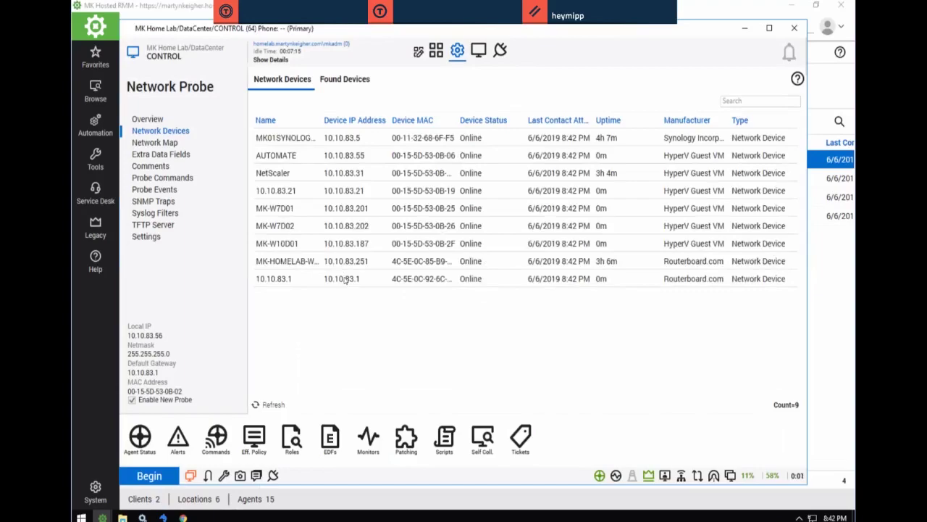
left_click(348, 279)
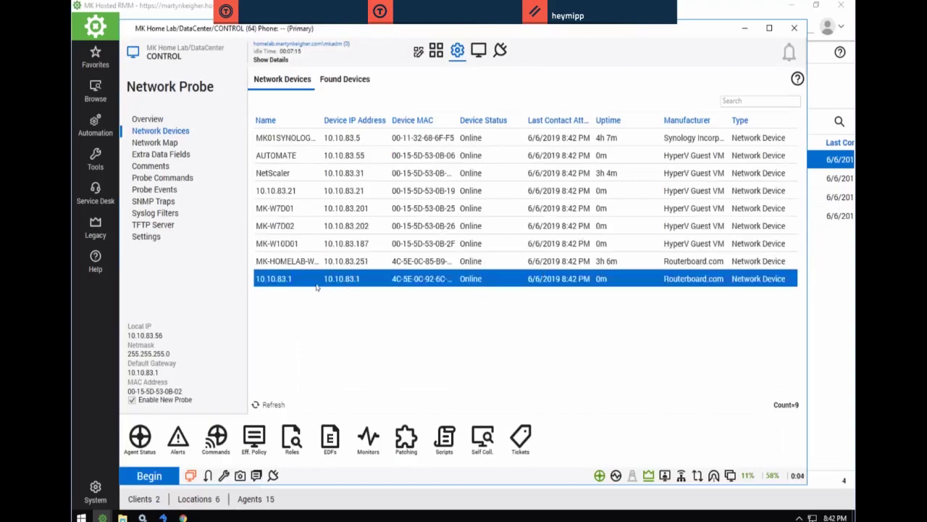
double_click(340, 279)
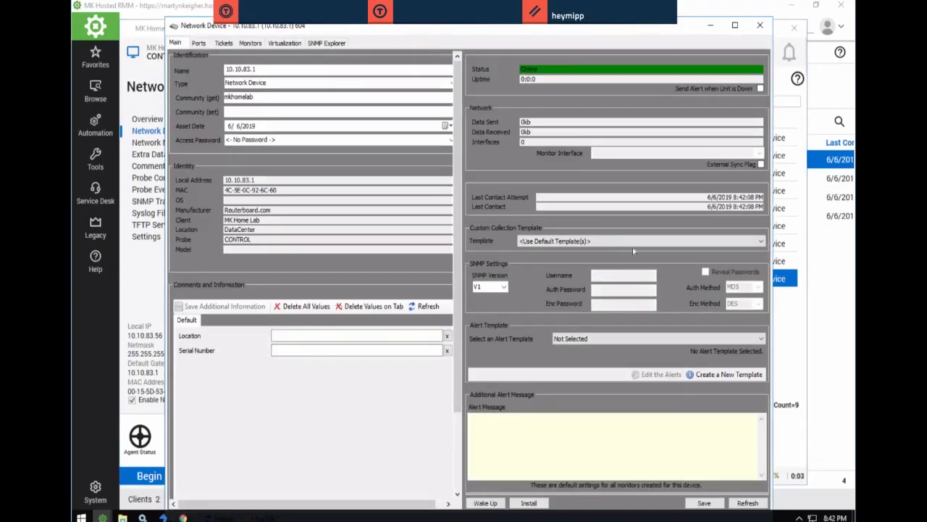
Step: Set the device's SNMP version to V2c and save
left_click(500, 287)
left_click(489, 304)
left_click(703, 503)
left_click(760, 25)
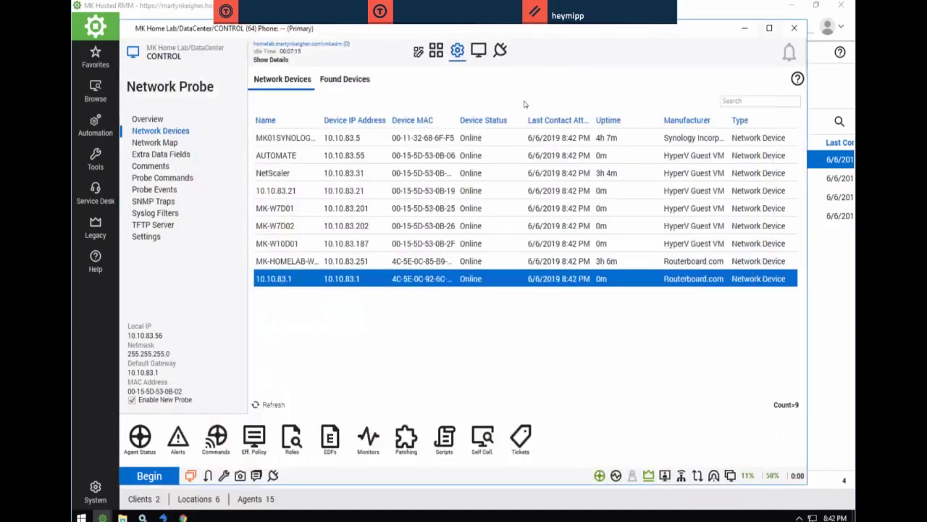
Step: Reopen 10.10.83.1, check its community string, and go to SNMP Explorer
double_click(288, 281)
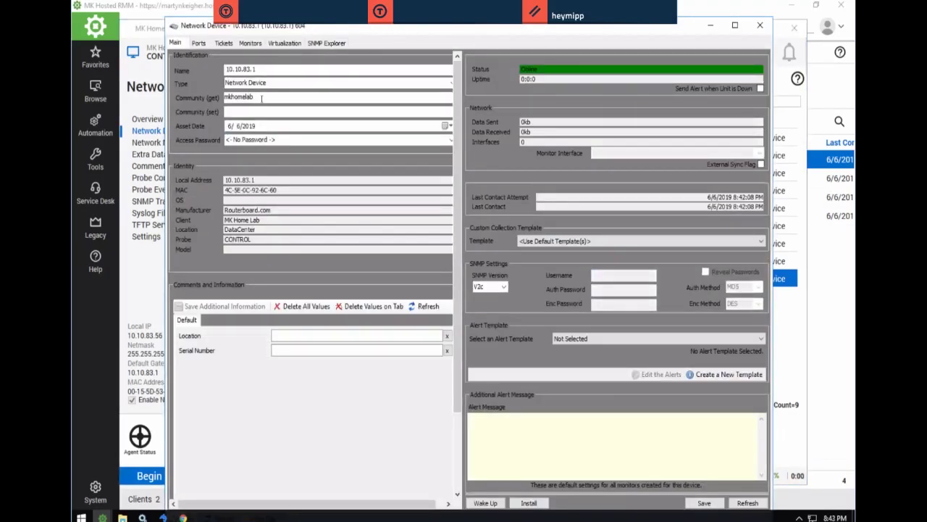
left_click_drag(250, 97, 206, 98)
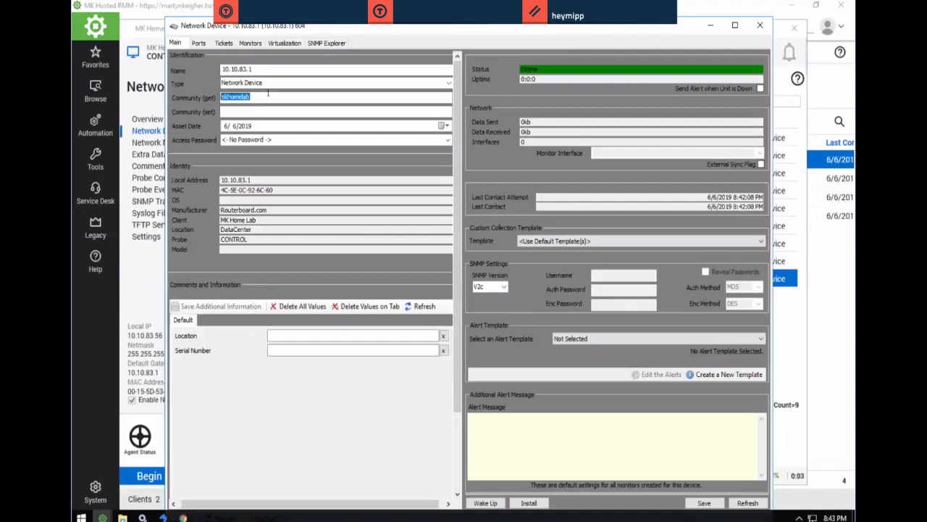
left_click(269, 97)
double_click(269, 97)
left_click(268, 97)
left_click(326, 43)
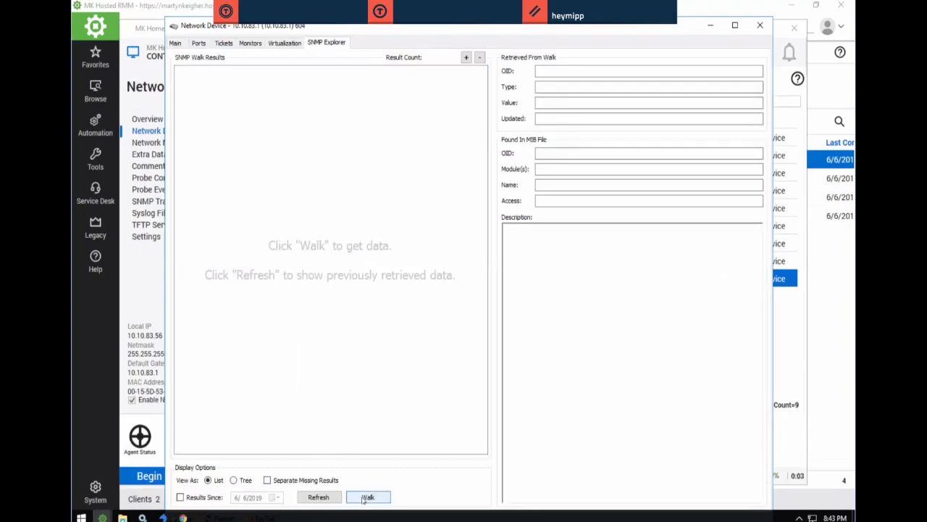
Step: Run a tree-view SNMP walk of 10.10.83.1 with the results limit set to 200
left_click(234, 480)
left_click(355, 498)
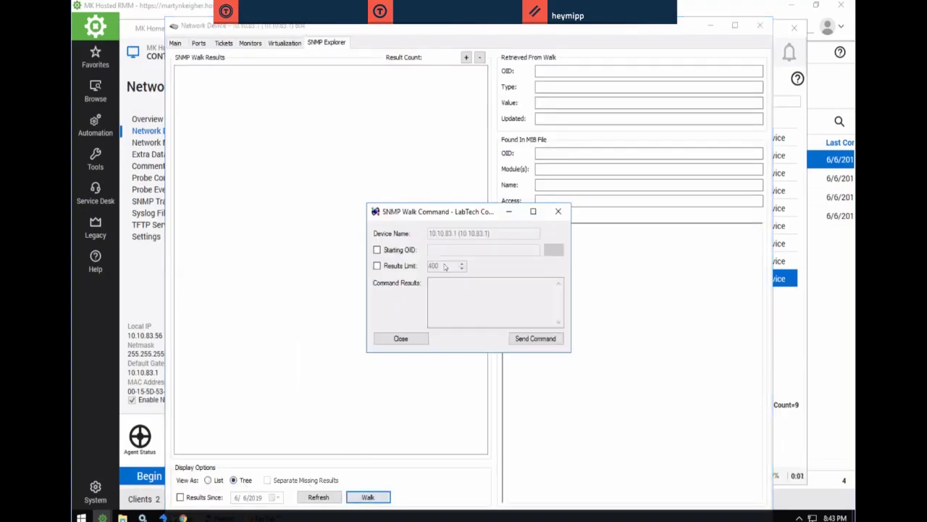
left_click(404, 265)
key("Tab")
type("200")
left_click(536, 338)
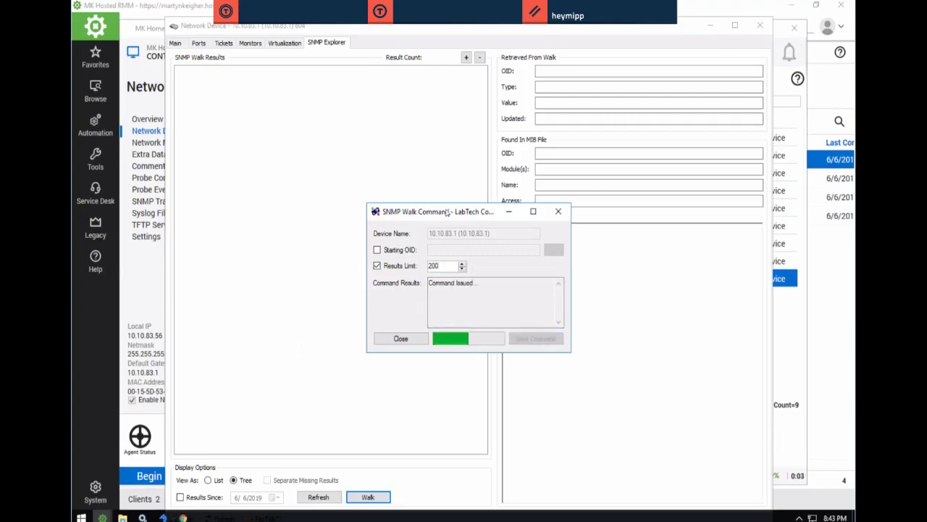
left_click_drag(446, 212, 383, 149)
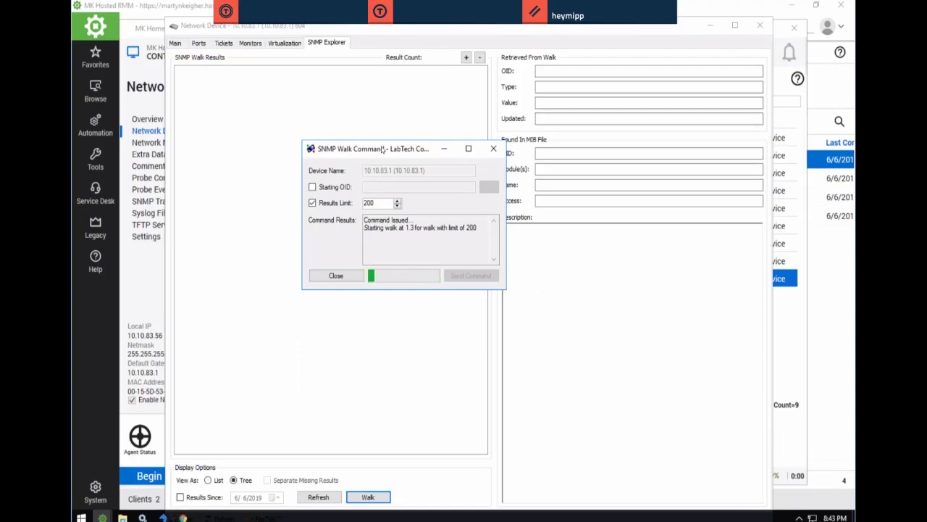
left_click(336, 276)
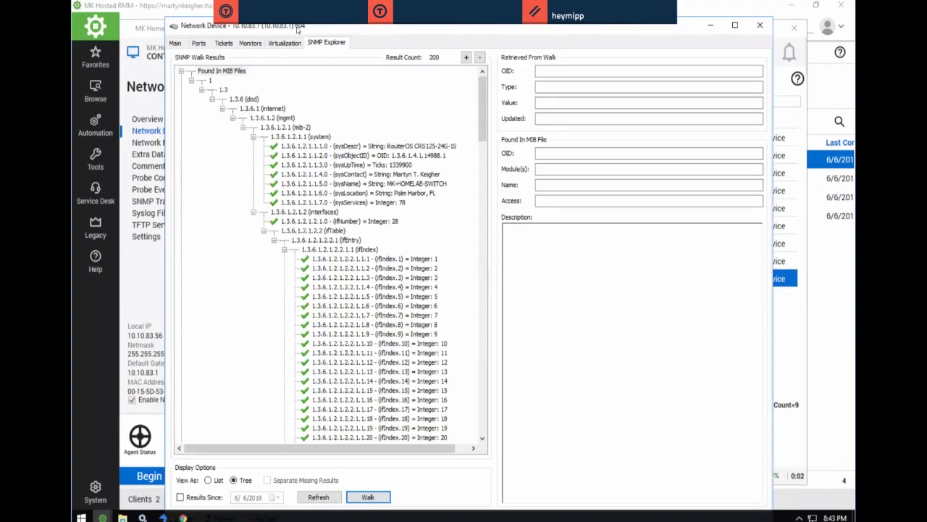
Step: Show the sysObjectID entry's details: value 1.3.6.1.4.1.14988.1, Read Only
mouse_move(297, 29)
left_mouse_down()
mouse_move(355, 50)
mouse_move(289, 39)
left_mouse_up()
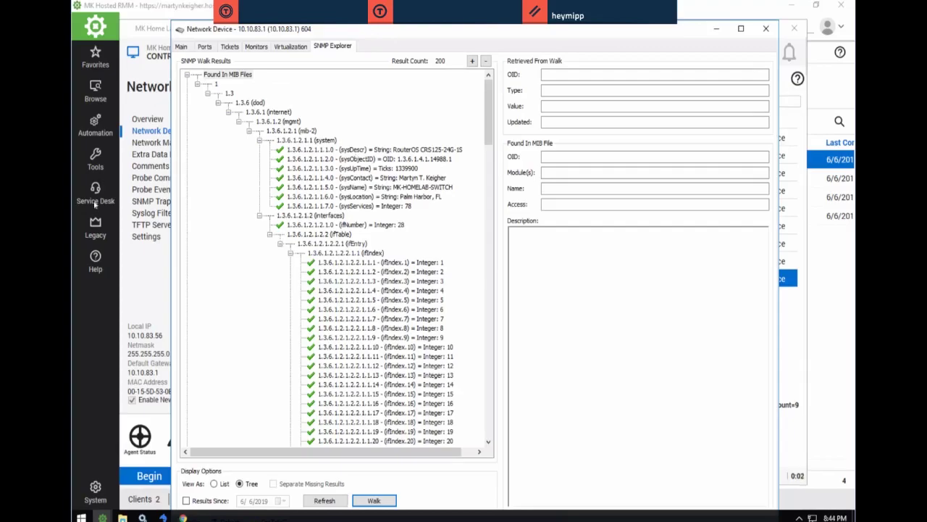
left_click(310, 159)
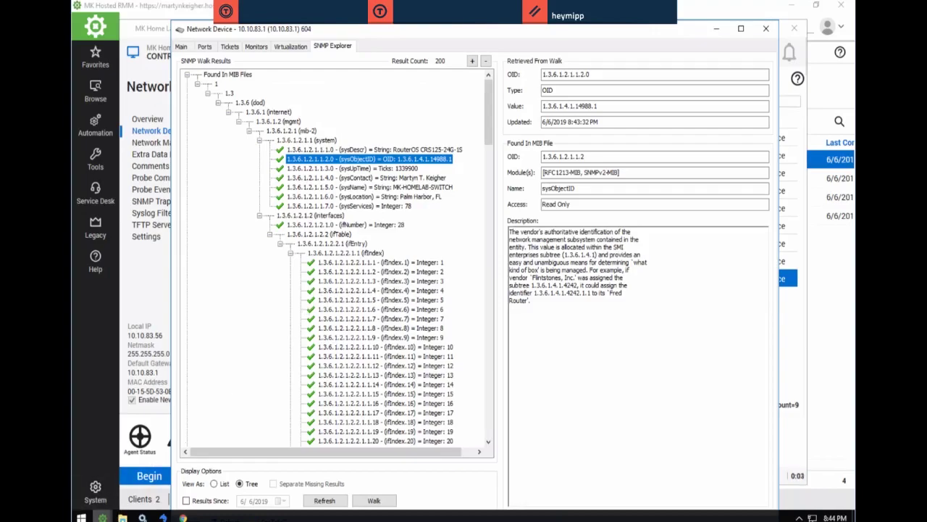
left_click(102, 517)
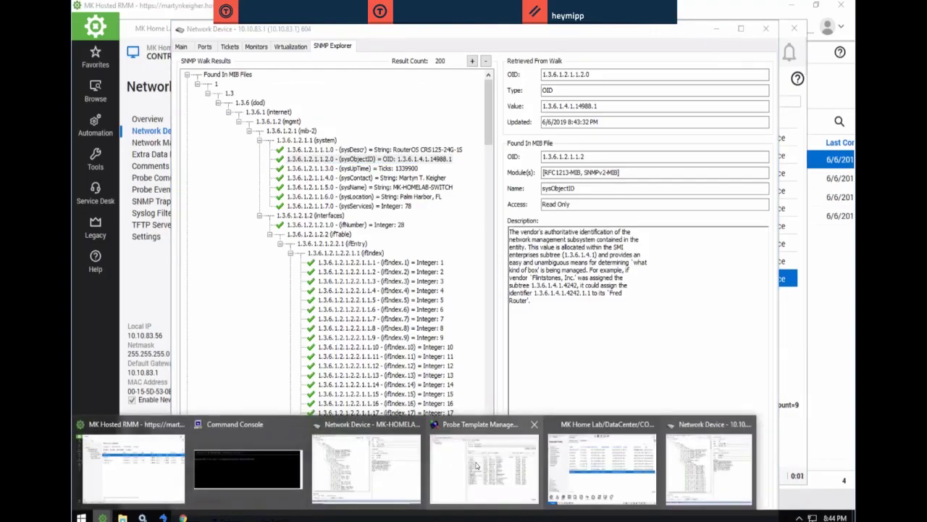
Step: Restore Probe Template Management to a smaller window, then bring the SNMP walk results back in front
mouse_move(476, 466)
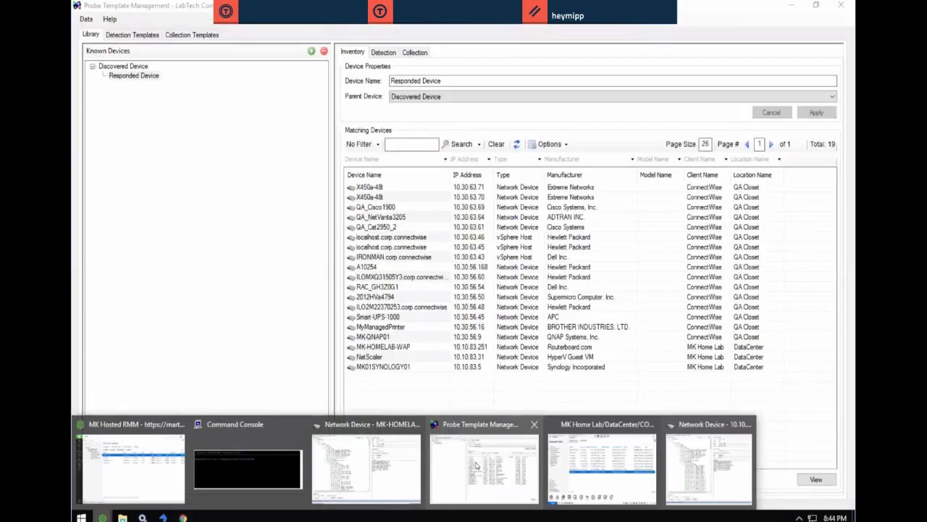
left_click(476, 466)
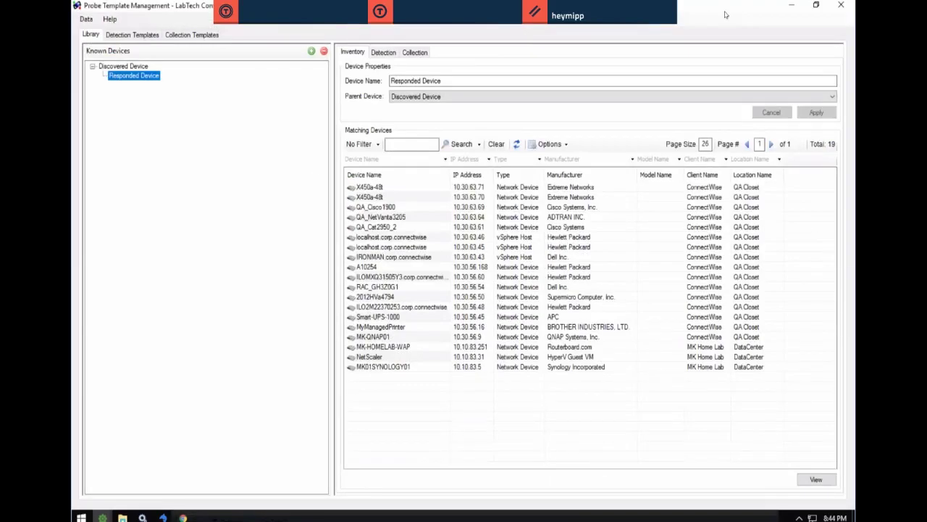
left_click(816, 6)
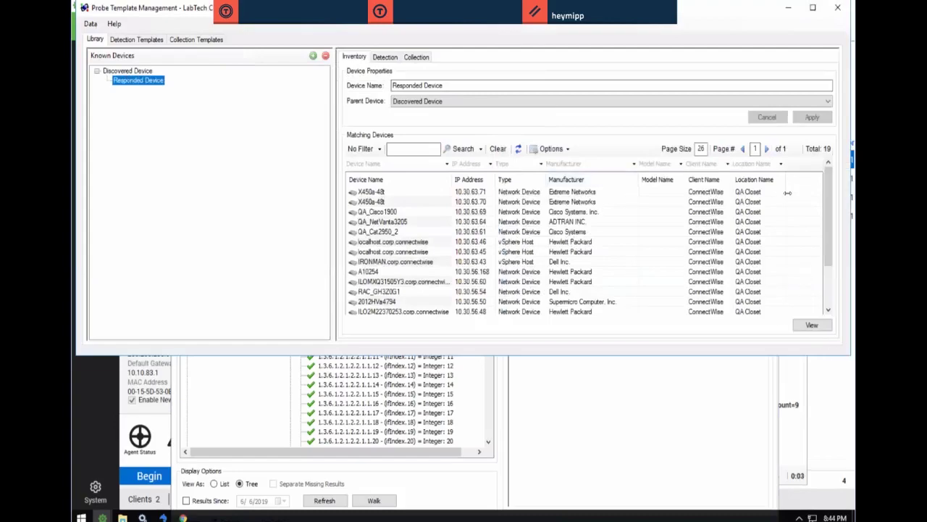
left_click(503, 447)
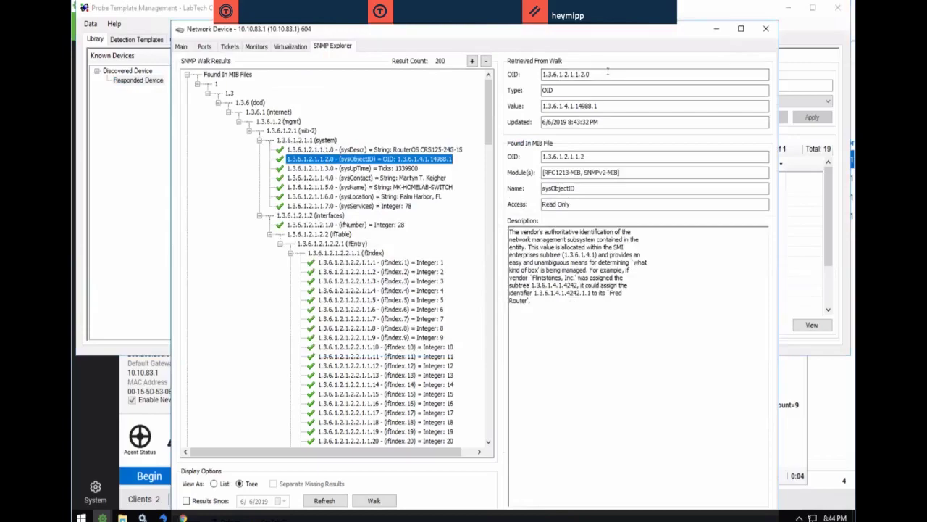
Step: Select the full sysObjectID value 1.3.6.1.4.1.14988.1 in the walk details, then return to Probe Template Management
left_click_drag(593, 74, 526, 76)
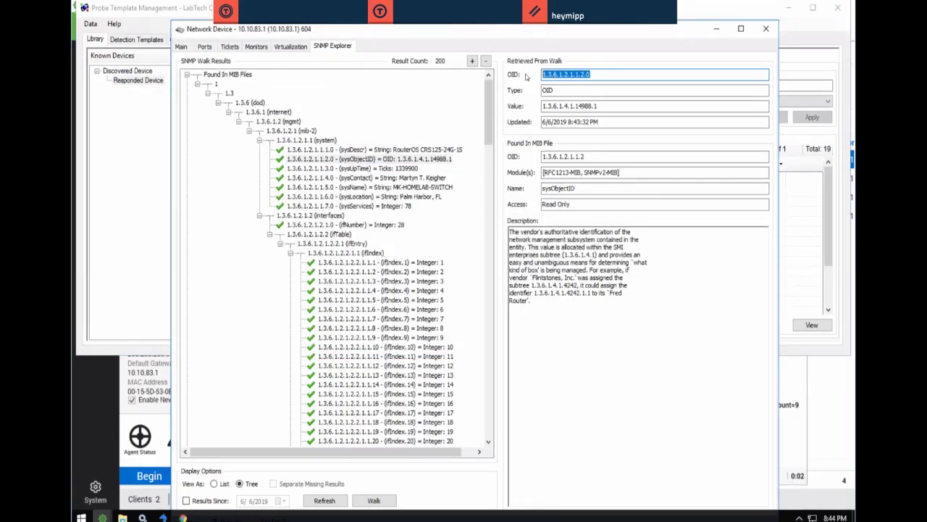
left_click(599, 75)
left_click_drag(595, 106, 527, 109)
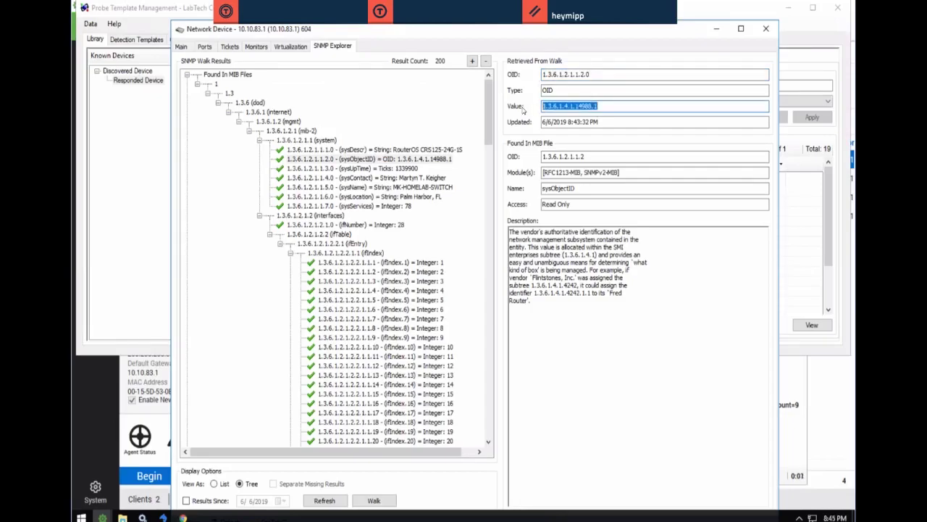
left_click(137, 81)
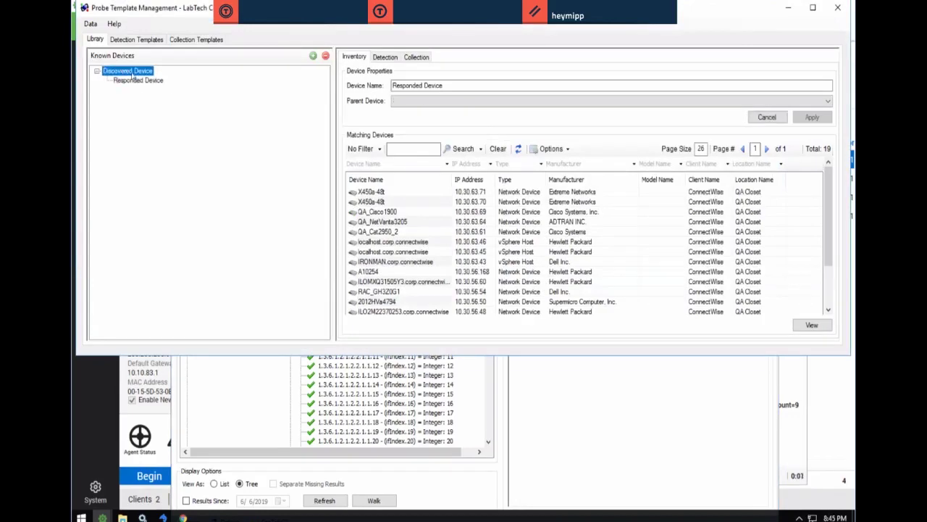
Step: Compare the Discovered Device and Responded Device entries and their detection settings in Known Devices
left_click(127, 70)
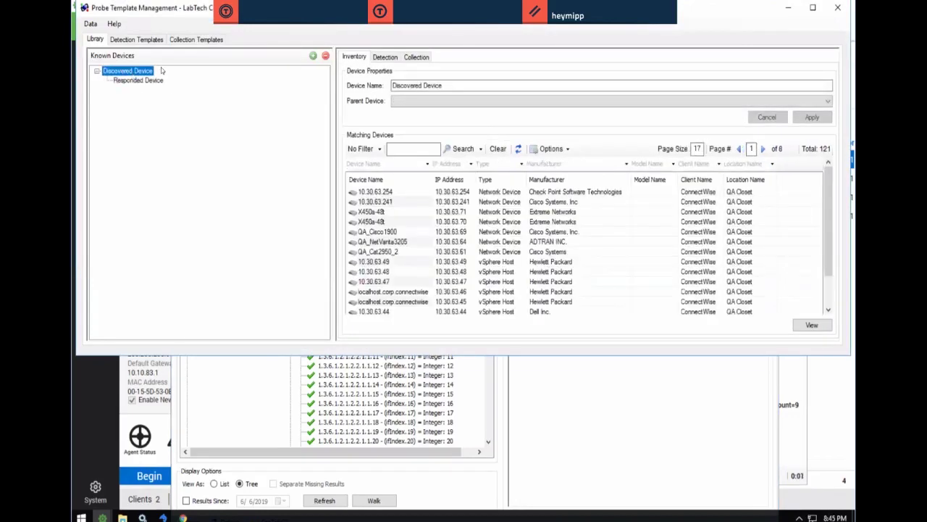
left_click(385, 57)
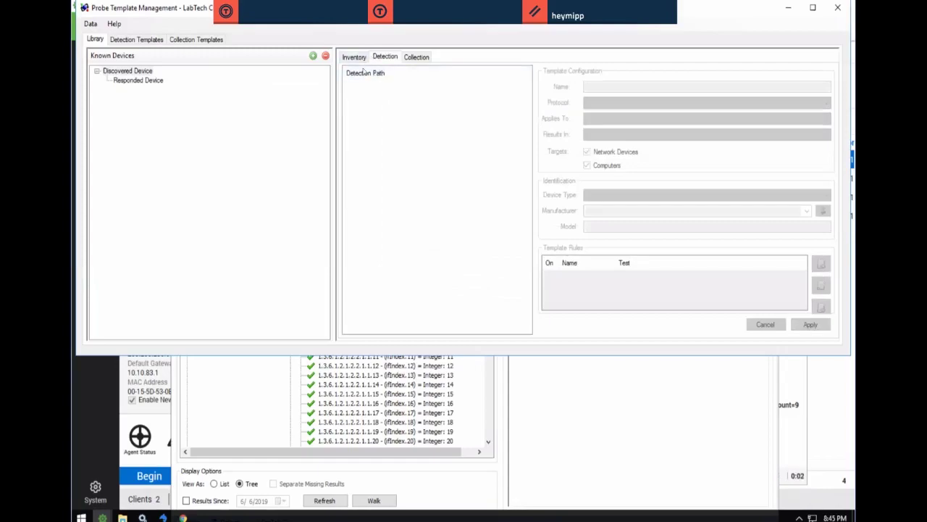
left_click(355, 57)
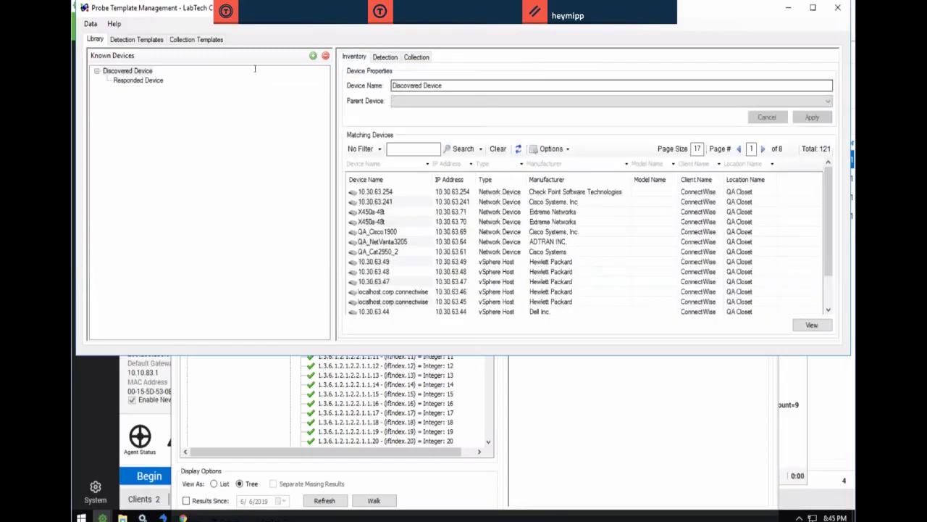
left_click(137, 81)
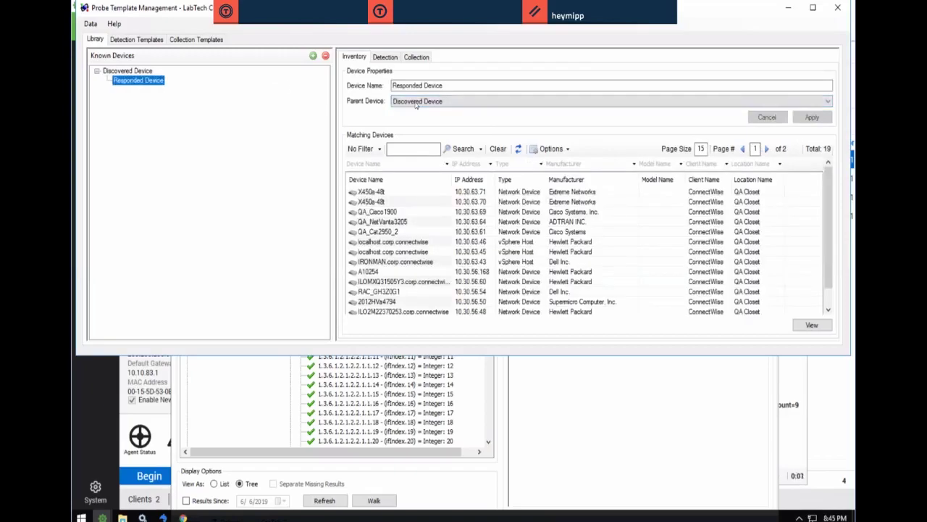
left_click(144, 71)
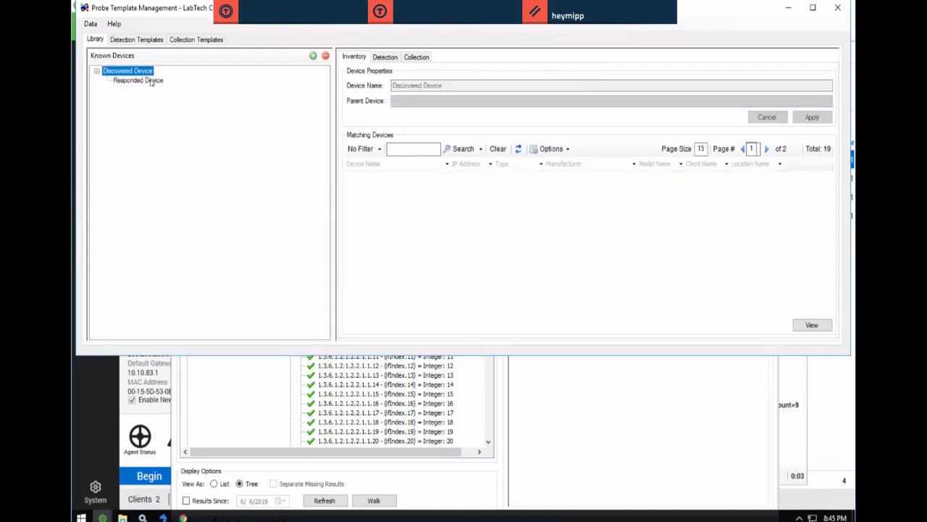
left_click(148, 80)
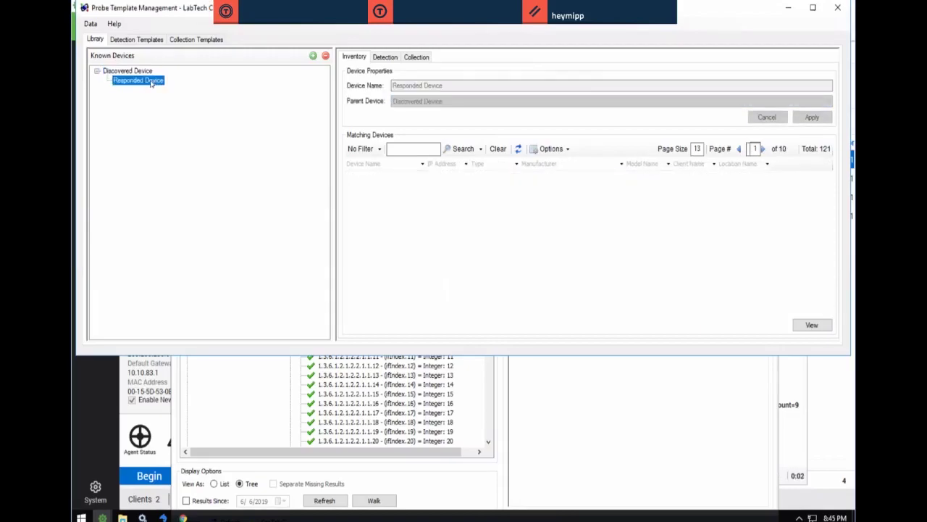
Step: Open Responded Device's Internal Test SNMP template and its Verify SNMP Connectivity rule
left_click(385, 57)
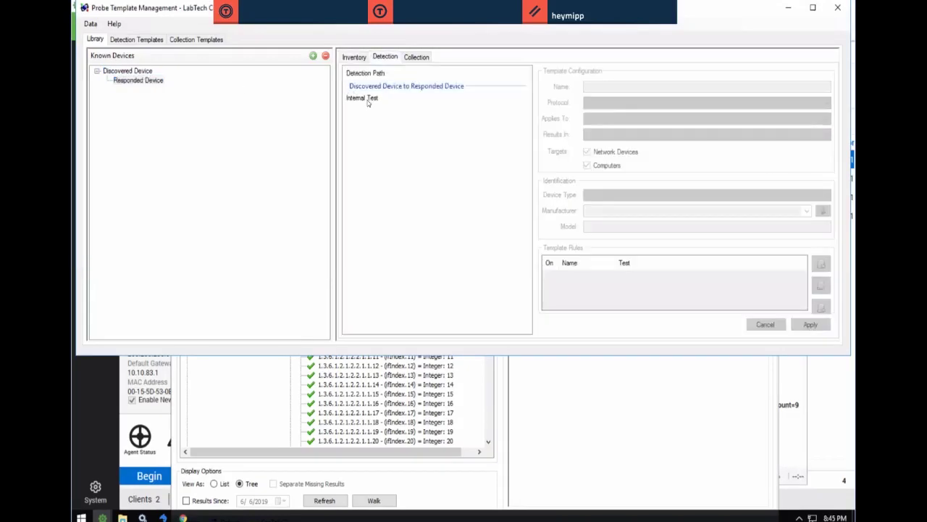
left_click(369, 99)
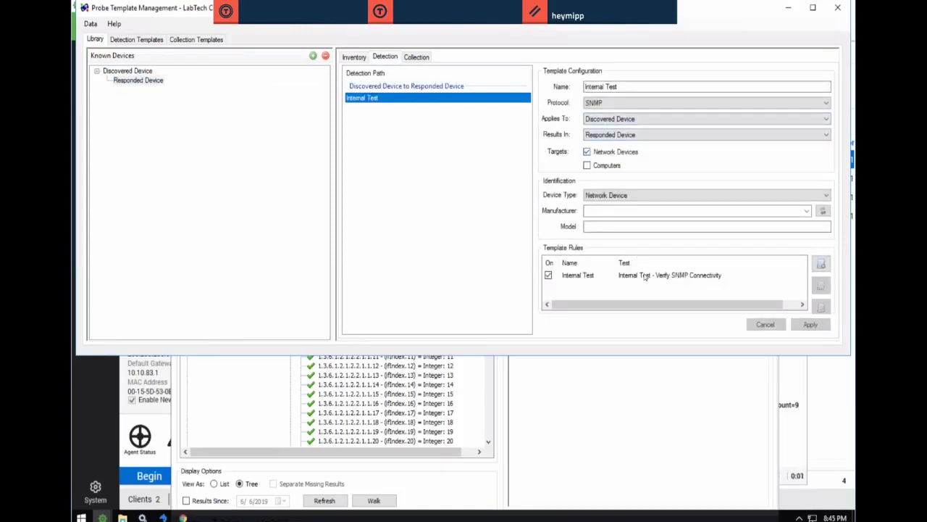
left_click(681, 276)
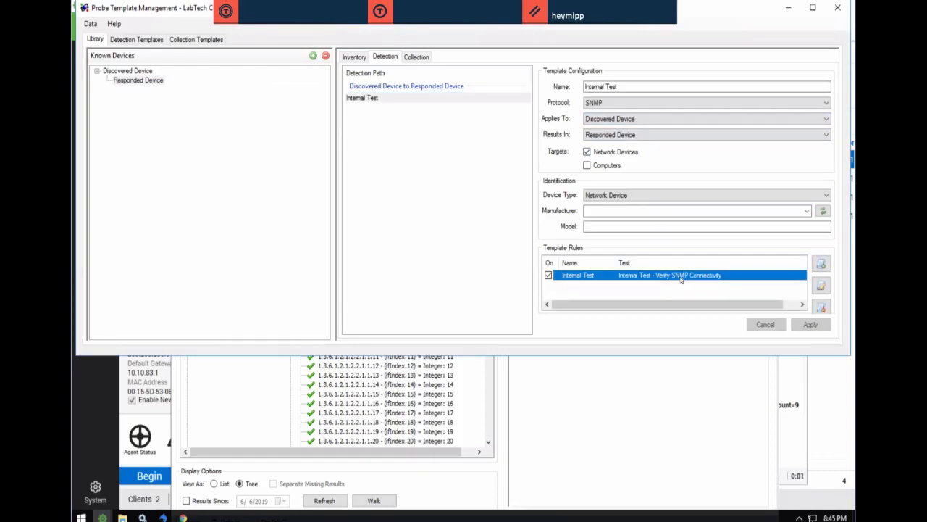
left_click(143, 83)
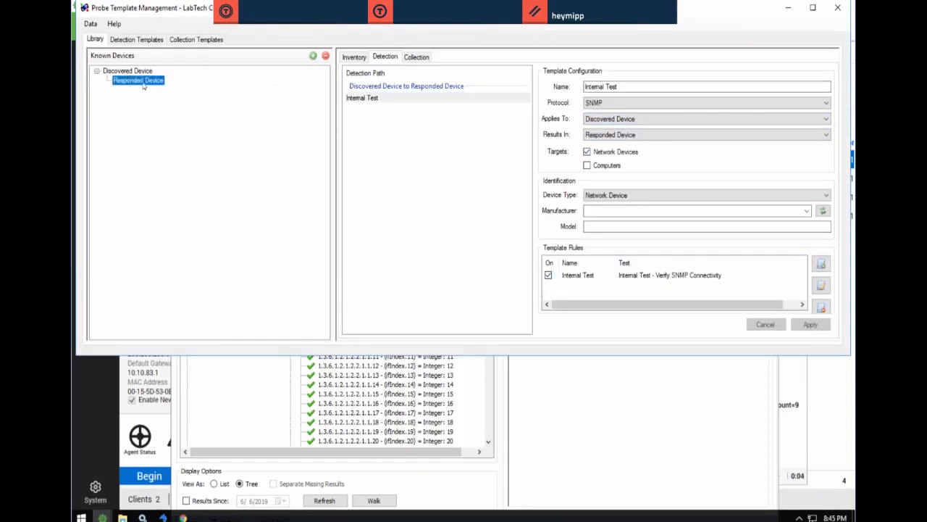
Step: Add a new device named MikroTik under Responded Device and select it
right_click(144, 85)
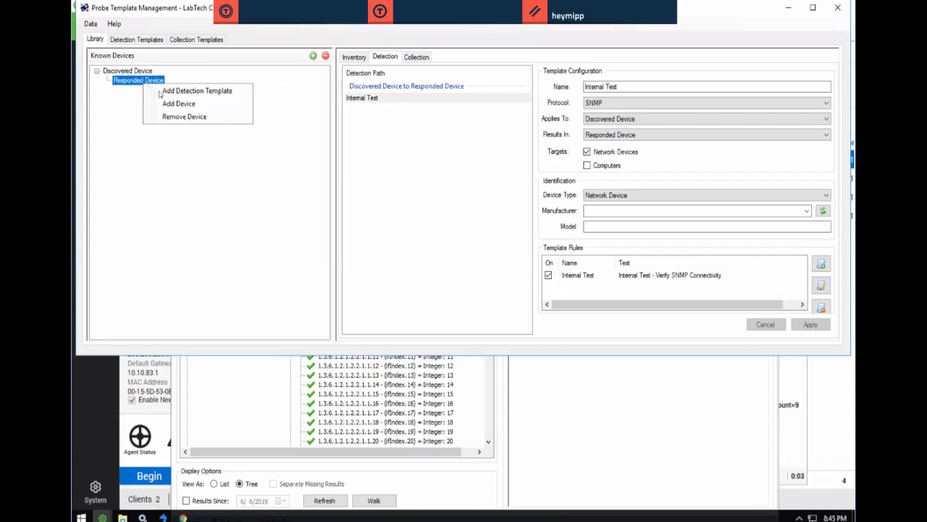
left_click(195, 108)
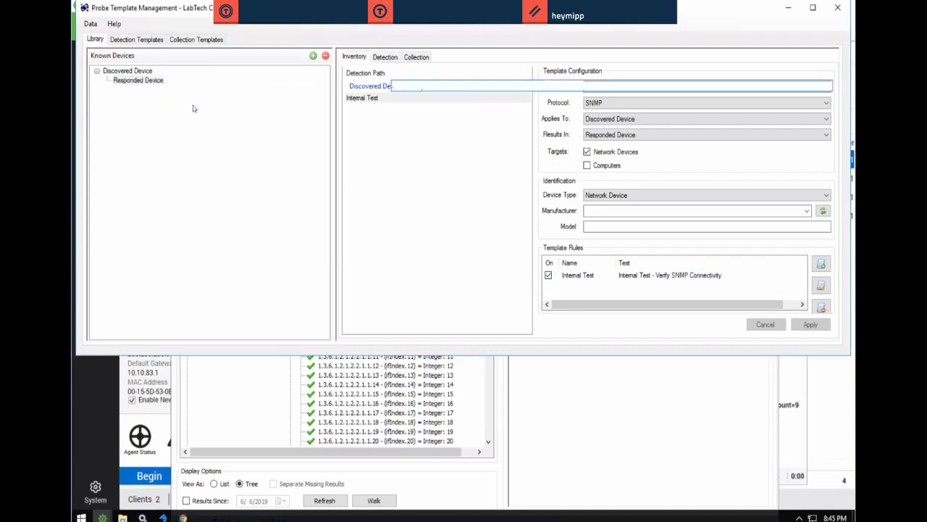
type("Mik")
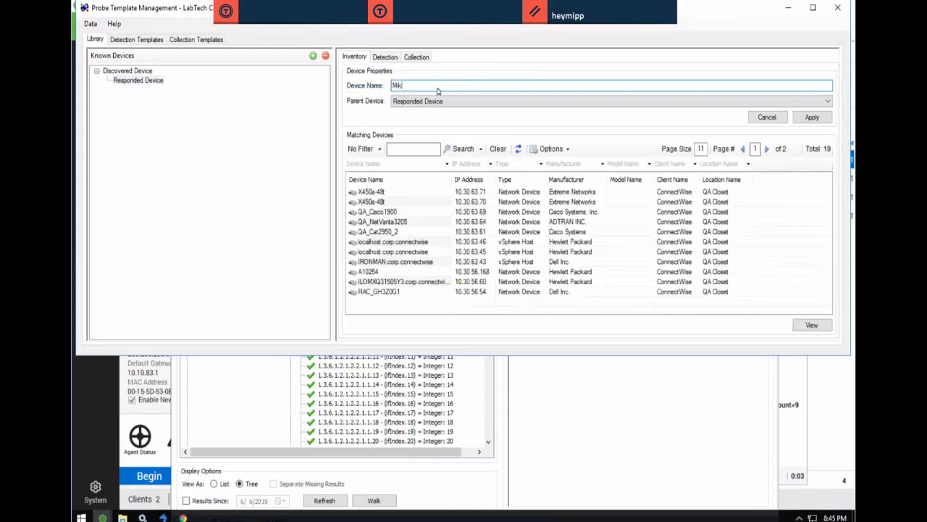
type("roTik")
left_click(812, 117)
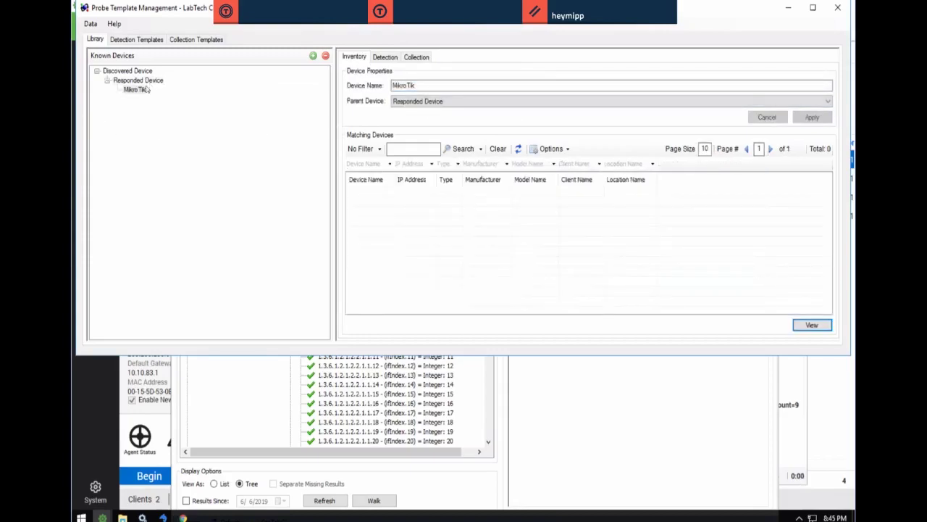
left_click(137, 91)
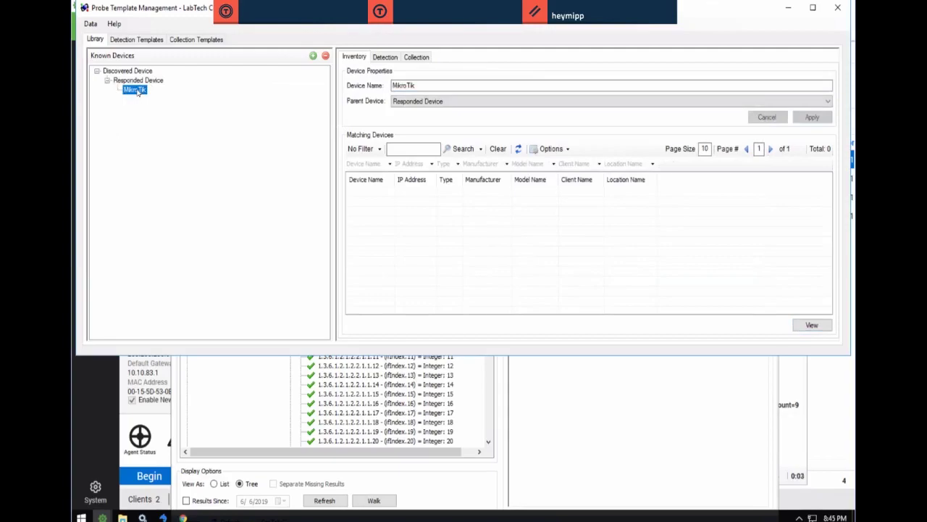
Step: Look through the MikroTik device's Detection, Collection and Inventory settings
left_click(388, 58)
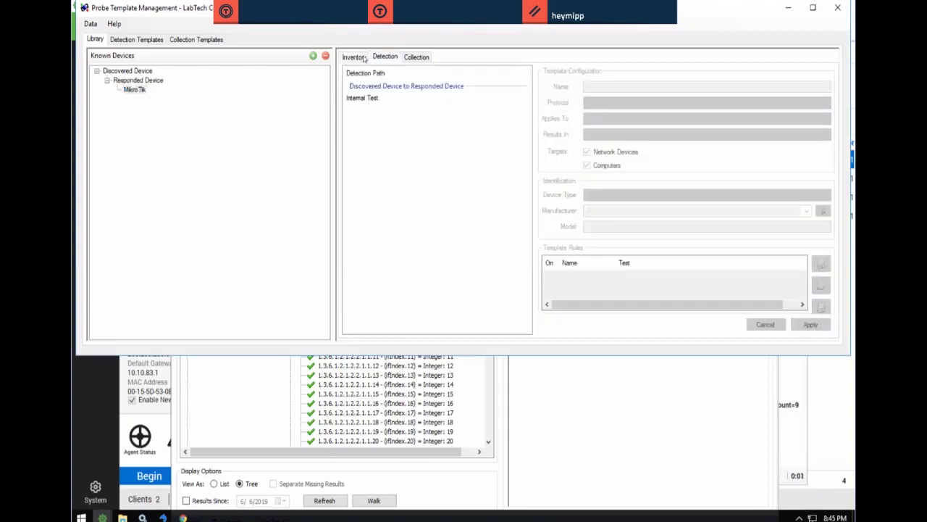
left_click(357, 57)
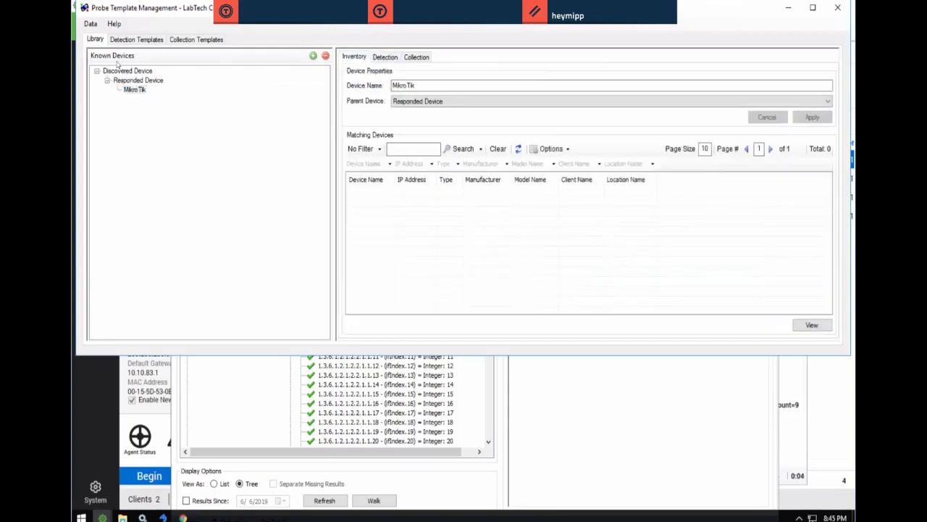
left_click(136, 89)
left_click(388, 59)
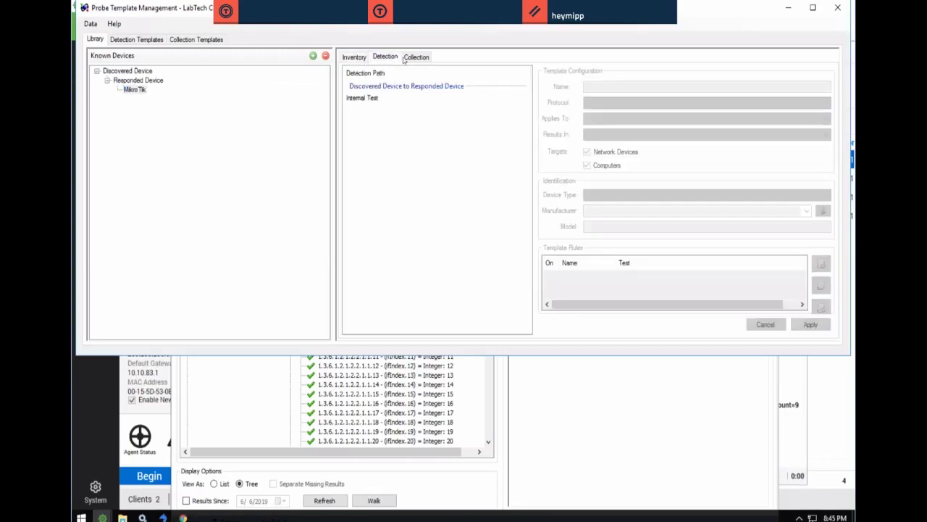
left_click(427, 59)
left_click(373, 58)
left_click(136, 91)
left_click(345, 56)
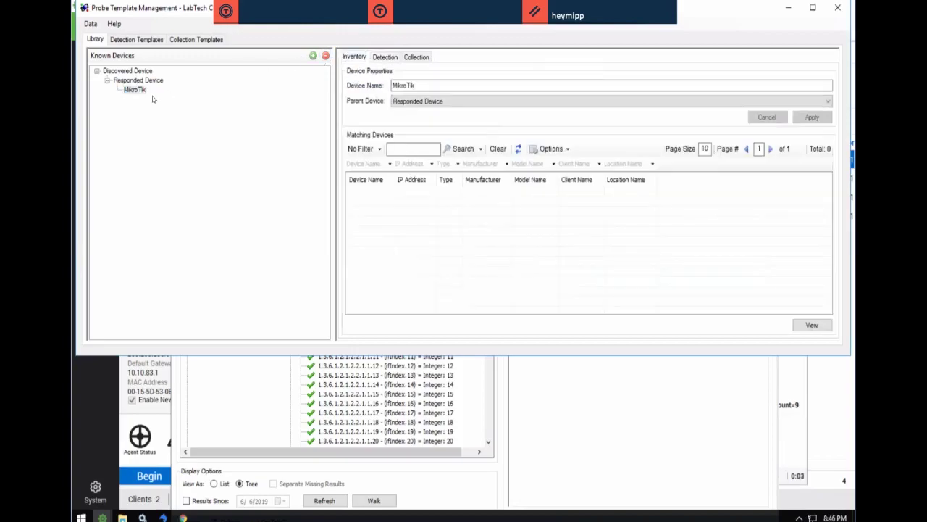
left_click(138, 93)
Step: Create a MikroTik detection template named 'Test for MikroTik' with manufacturer MikroTik
right_click(138, 93)
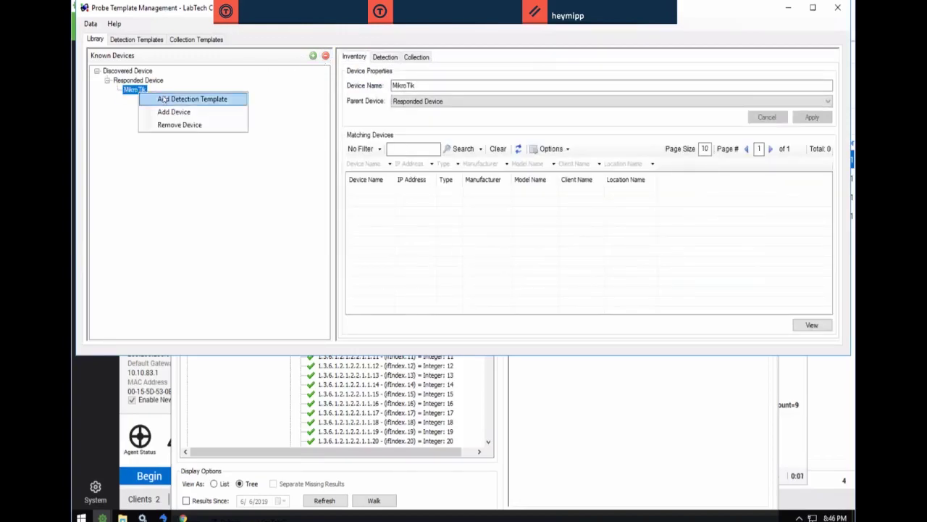
left_click(167, 98)
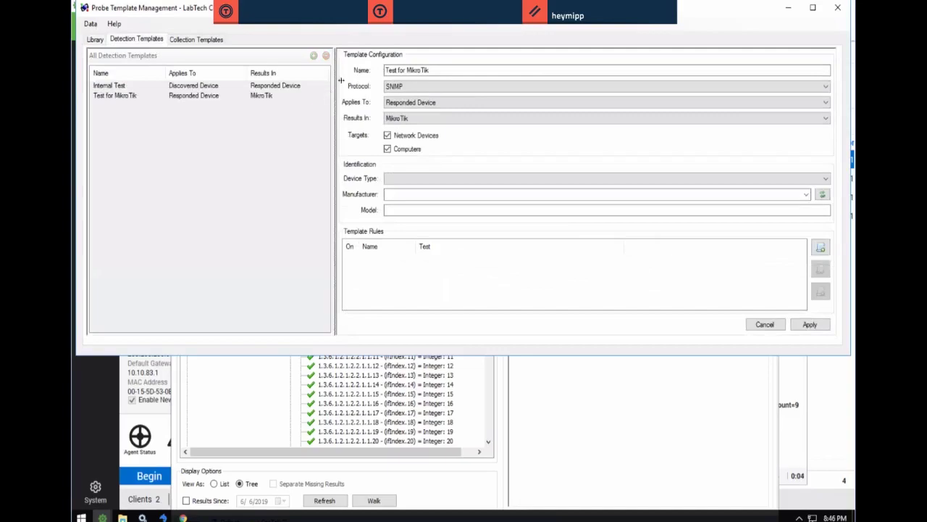
left_click(438, 70)
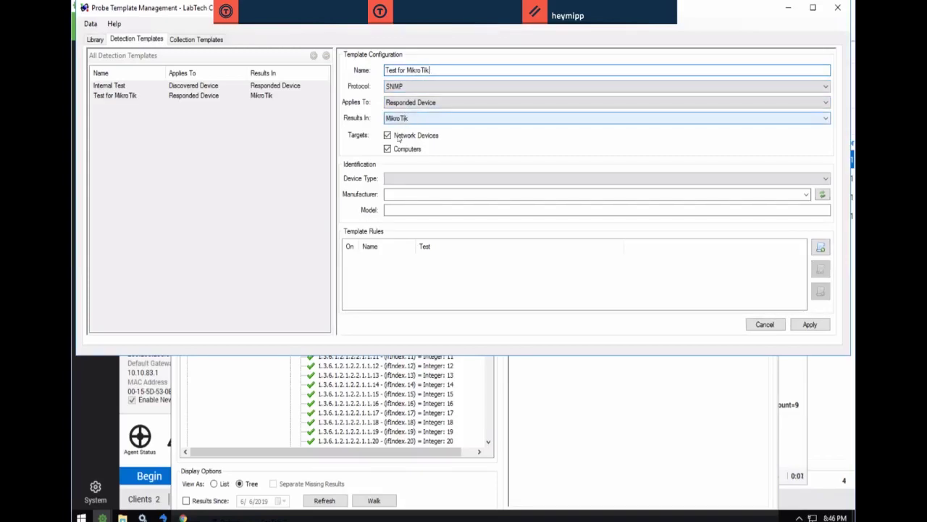
left_click(411, 193)
type("Mi")
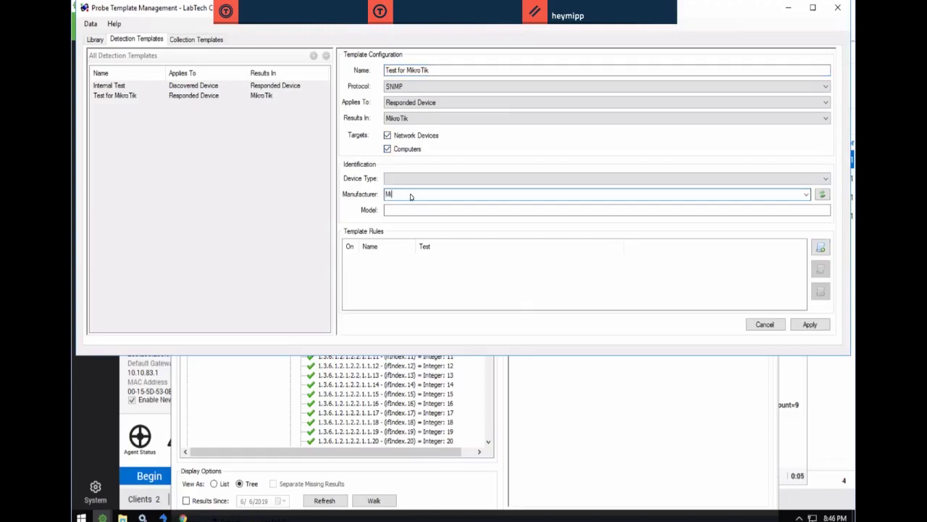
type("kroTik")
left_click(411, 209)
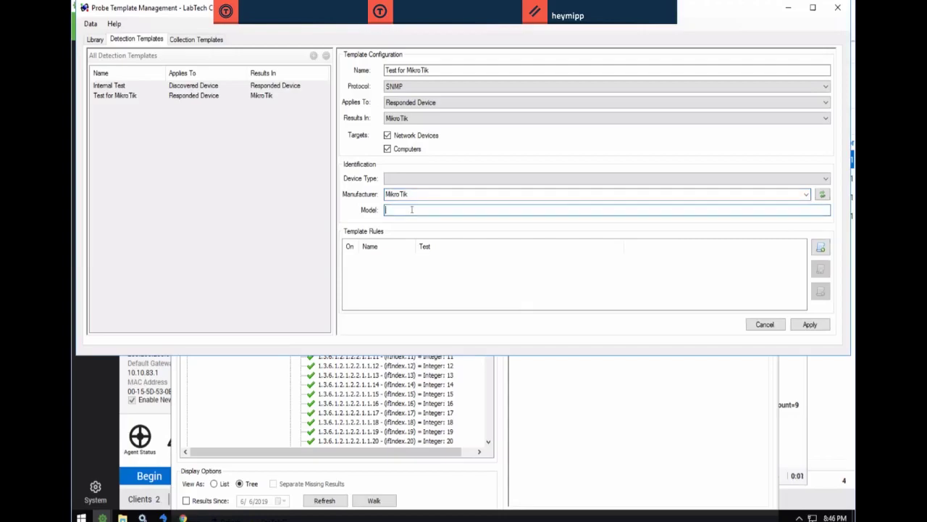
double_click(435, 194)
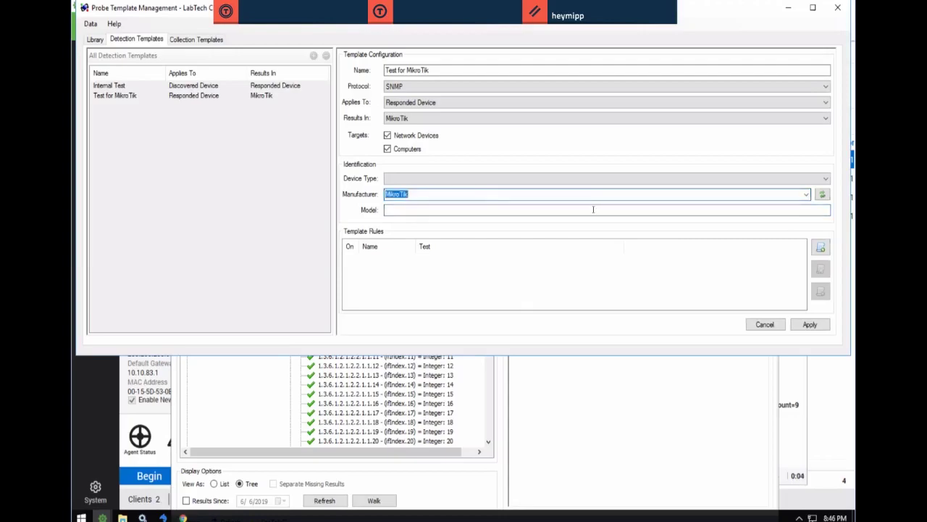
Step: Draft a new rule 'DR - MikroTik' with pasted OID 1.3.6.1.2.1.1.2.0, then bring back the SNMP walk results
left_click(821, 248)
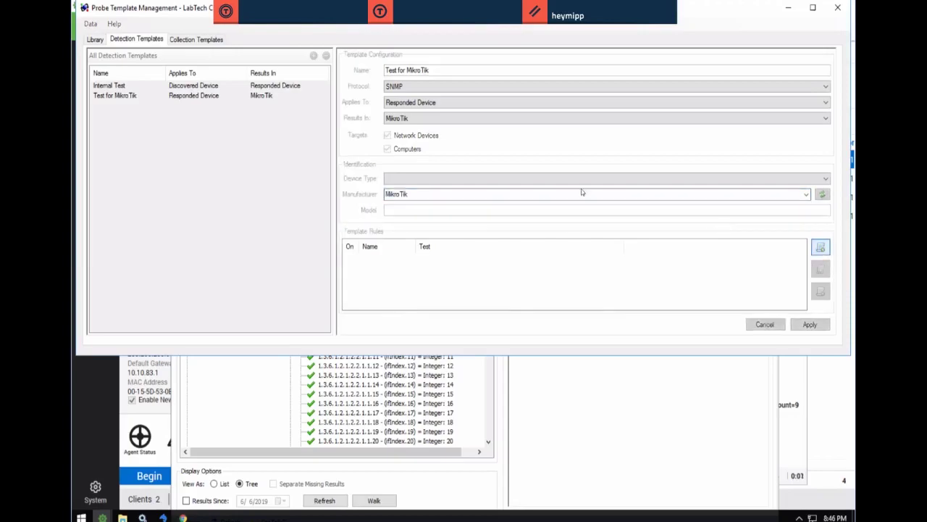
type("DR - M")
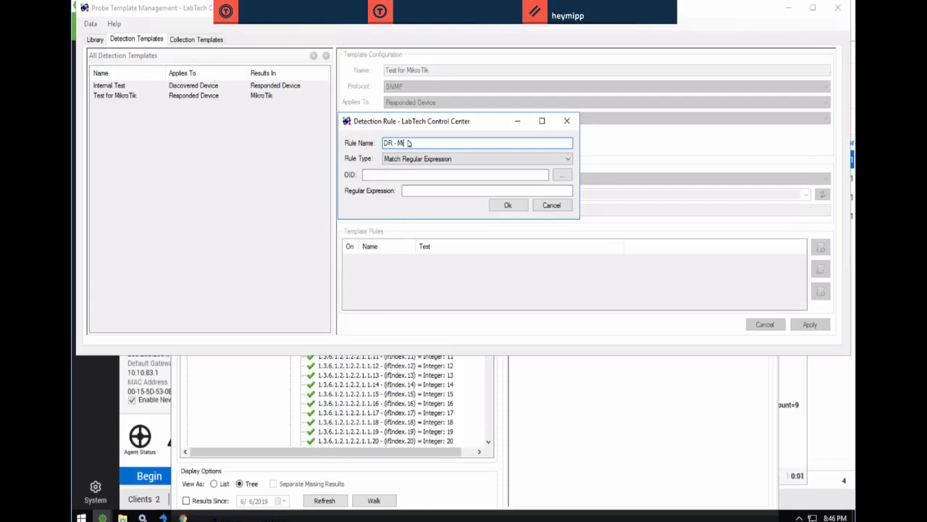
type("ikroTik")
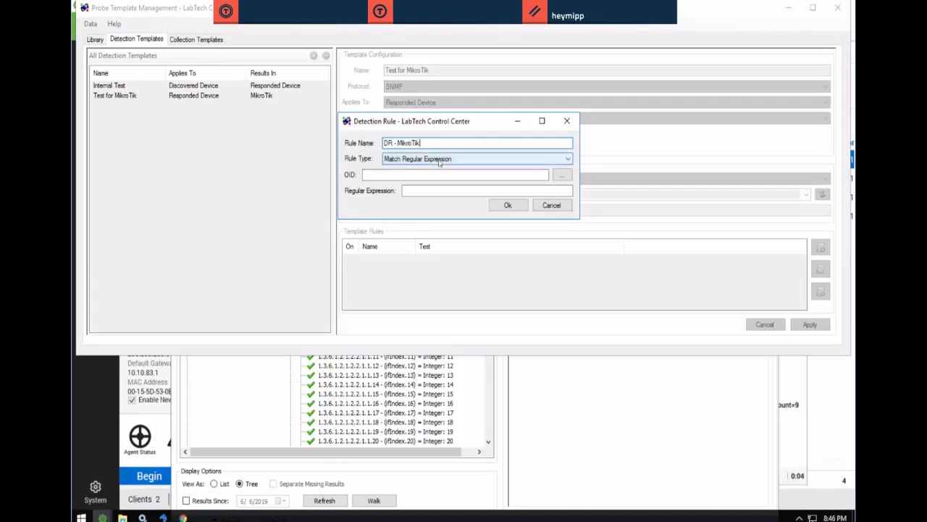
left_click(411, 174)
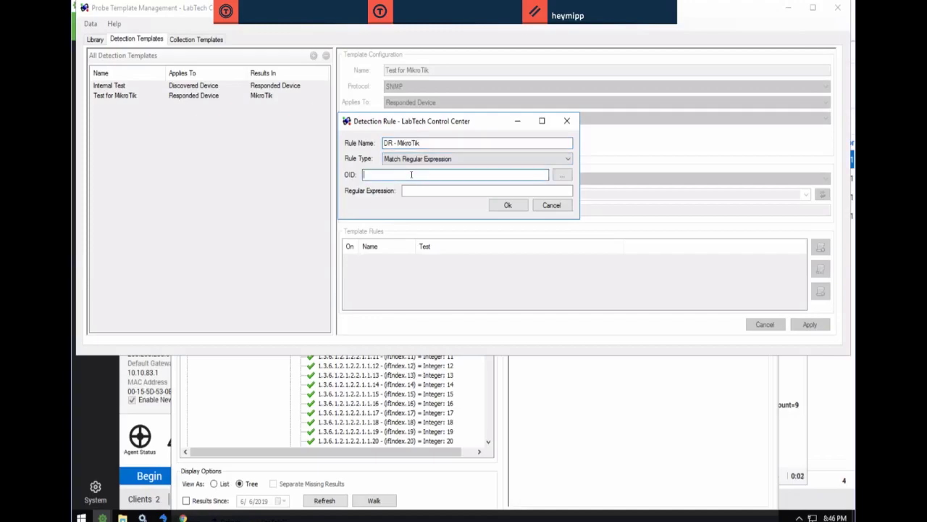
type("1.3.6.1.2.1.1.2.0")
key("alt+Tab")
Step: Copy the sysObjectID value into the rule's regular expression, trimmed to 1.3.6.1.4.1.14988
left_click(420, 159)
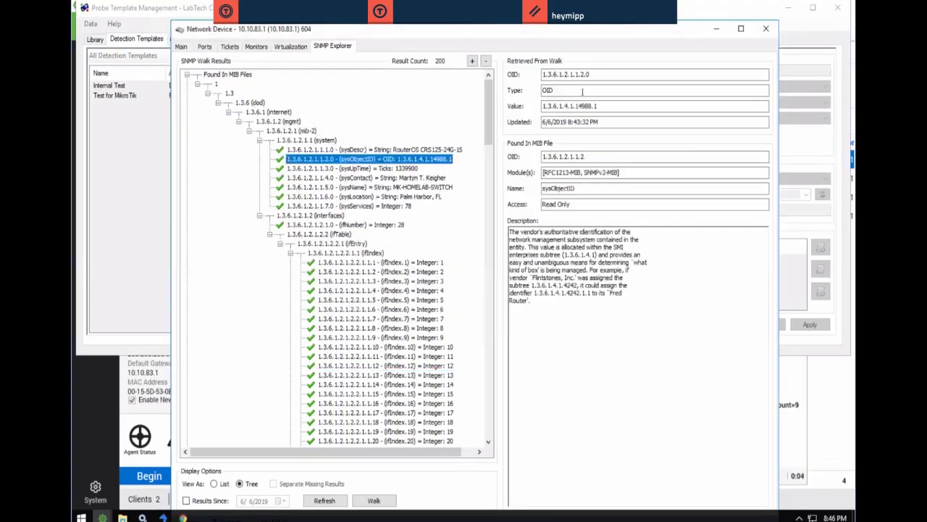
left_click_drag(599, 106, 531, 105)
key("ctrl+c")
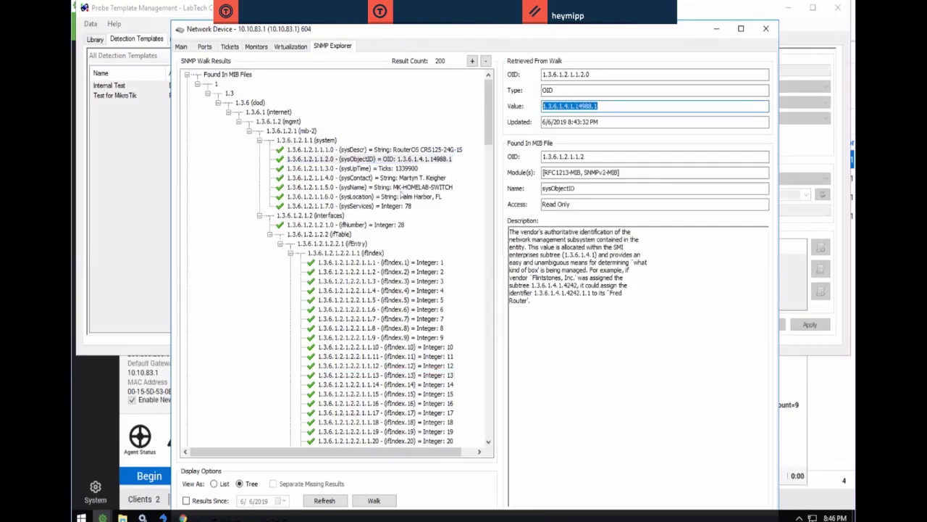
left_click(717, 28)
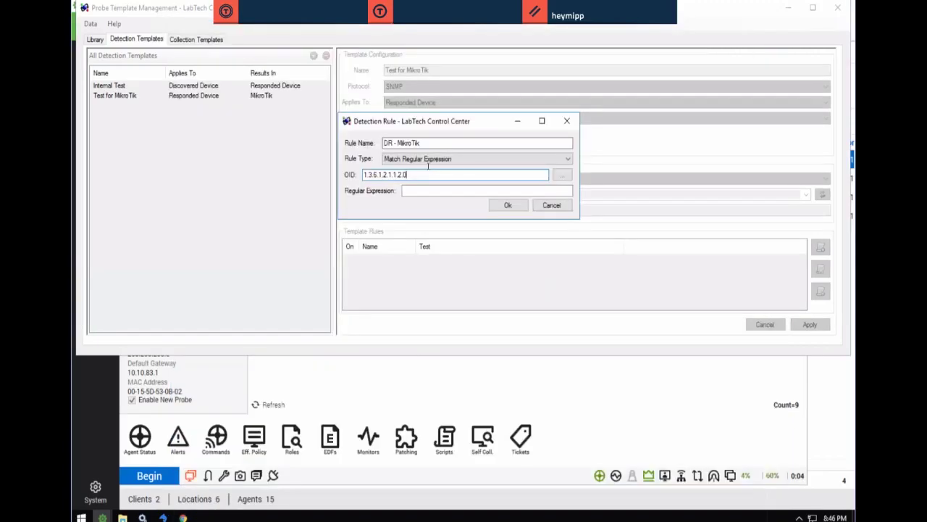
left_click(422, 188)
key("ctrl+v")
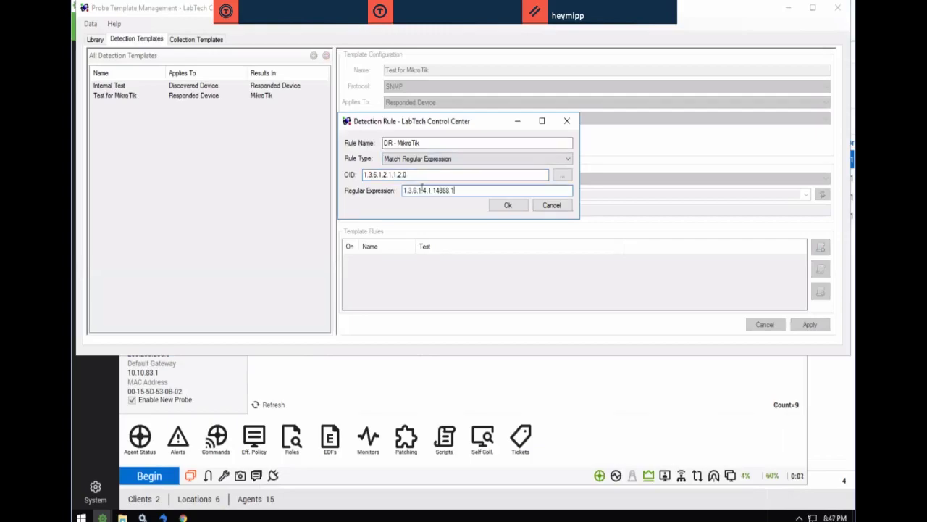
key("BackSpace")
left_click_drag(453, 123, 467, 134)
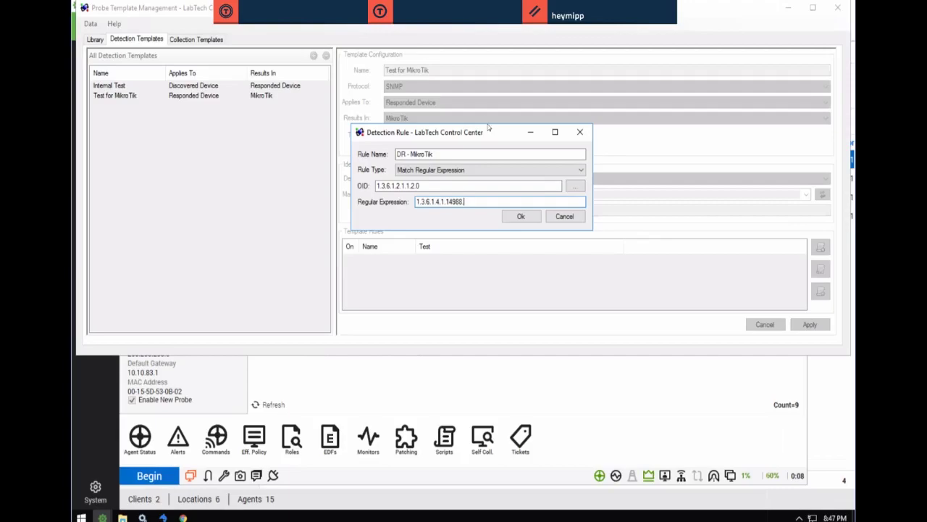
Step: Add rule DR - MikroTik matching OID 1.3.6.1.2.1.1.2.0 against regex 1.3.6.1.4.1.14988 to the template
left_click_drag(488, 127, 483, 116)
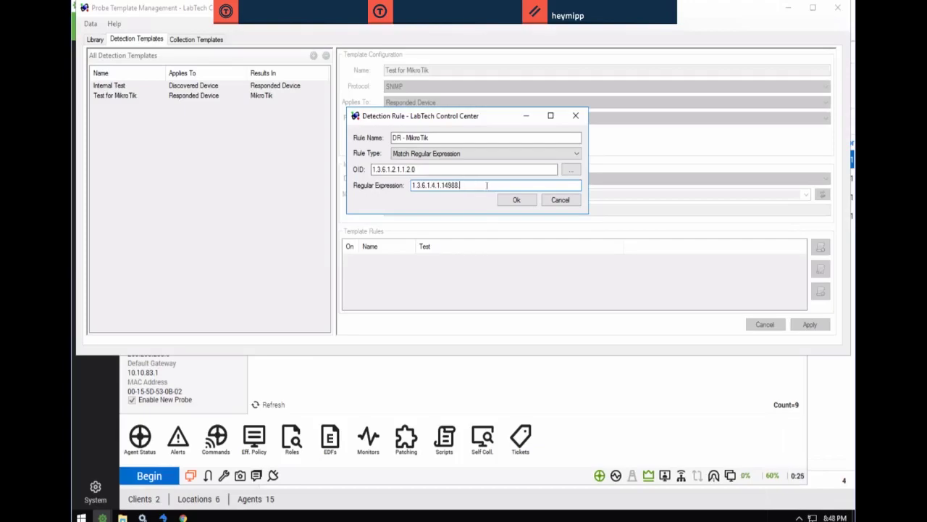
left_click_drag(483, 115, 468, 117)
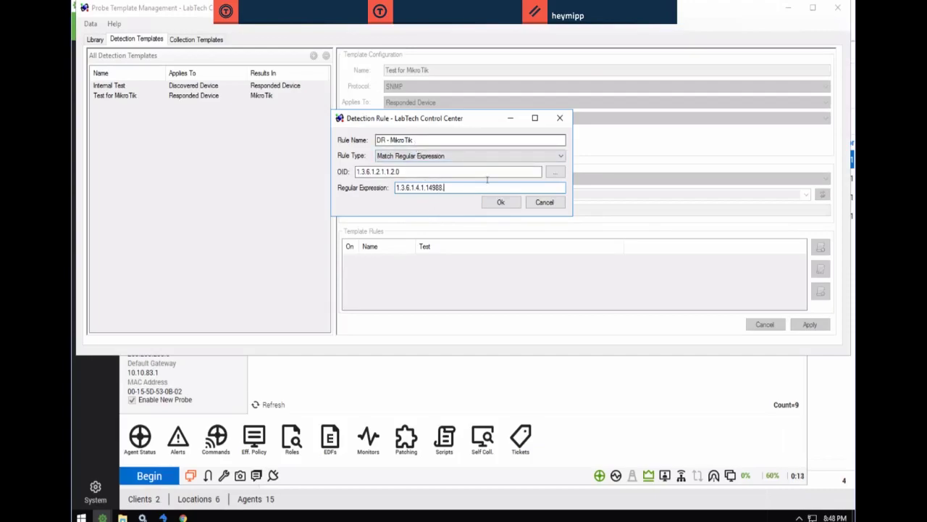
left_click(499, 202)
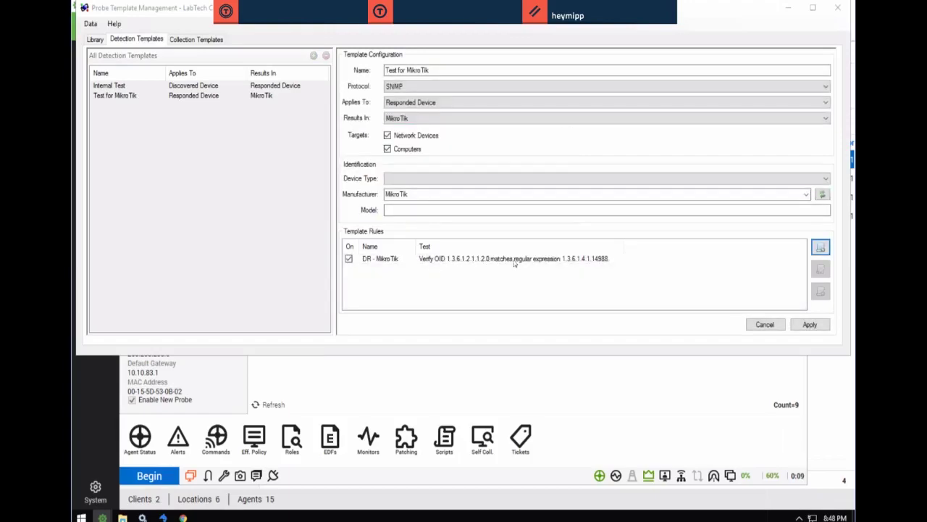
Step: Clear the missing-field warning by setting Device Type to <No Device Type> and save Test for MikroTik
left_click(624, 250)
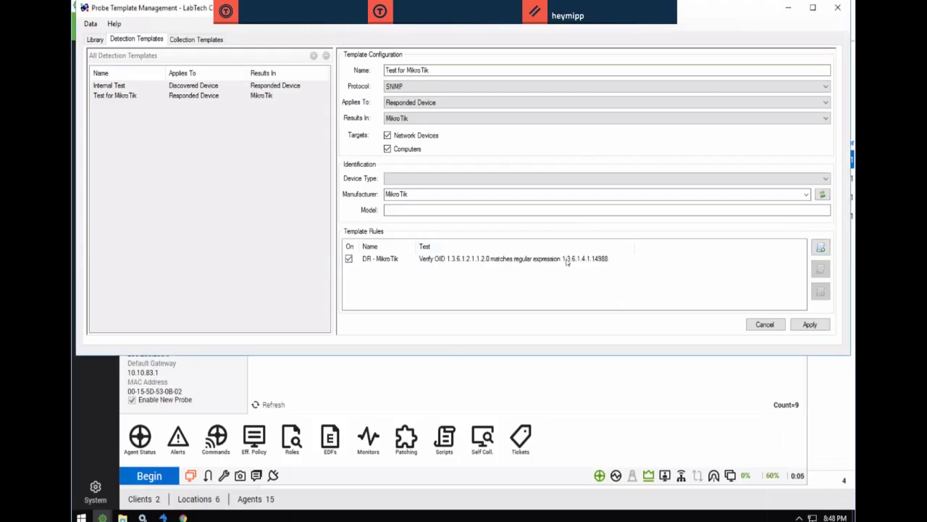
left_click(810, 325)
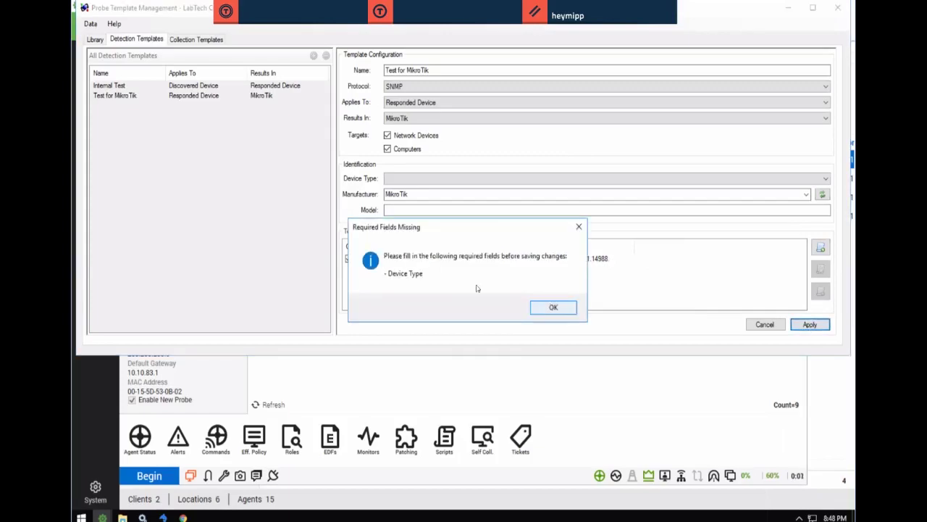
left_click(547, 307)
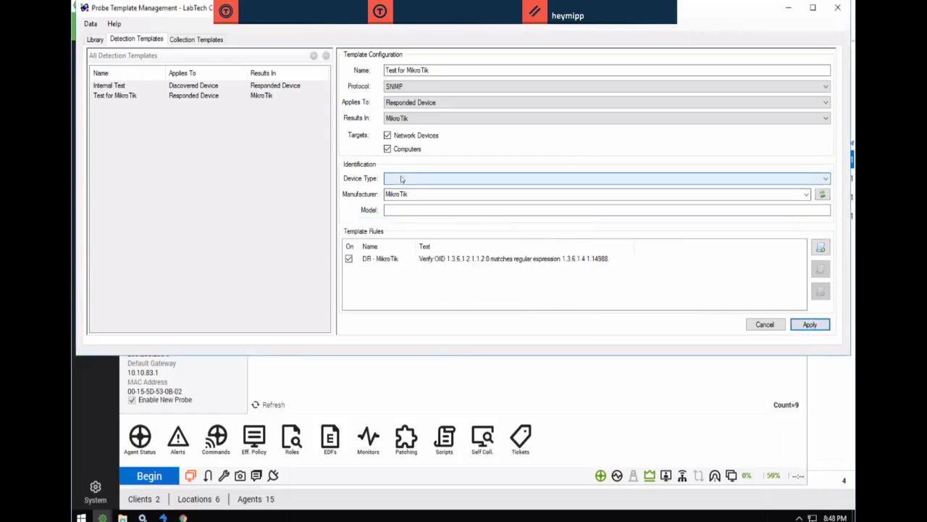
left_click(402, 179)
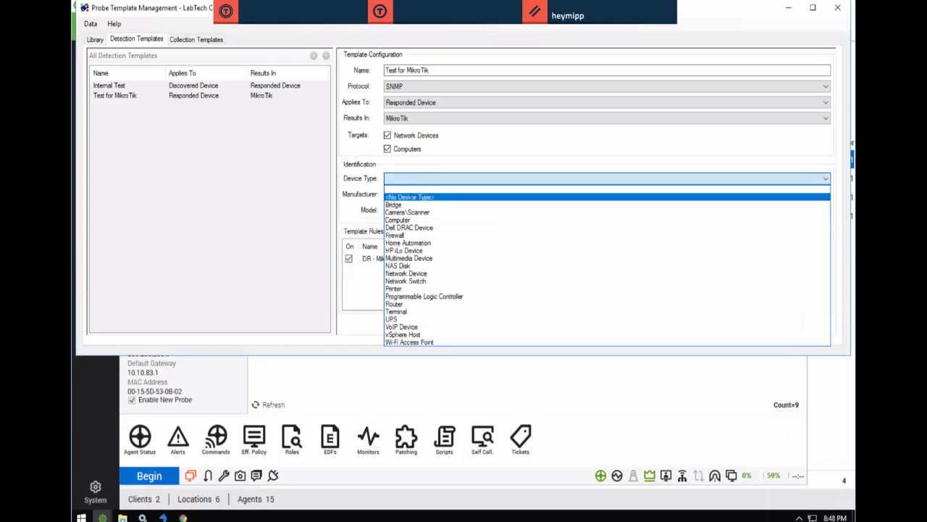
left_click(409, 196)
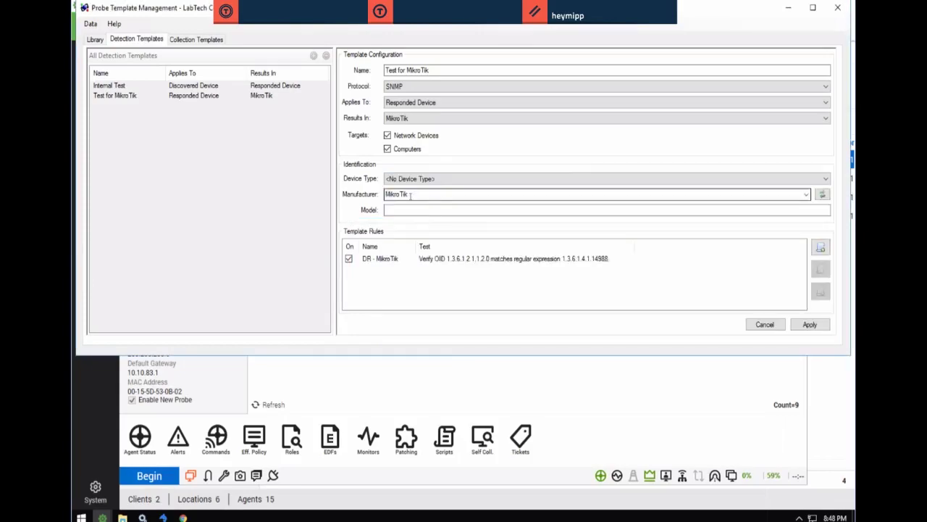
left_click(809, 324)
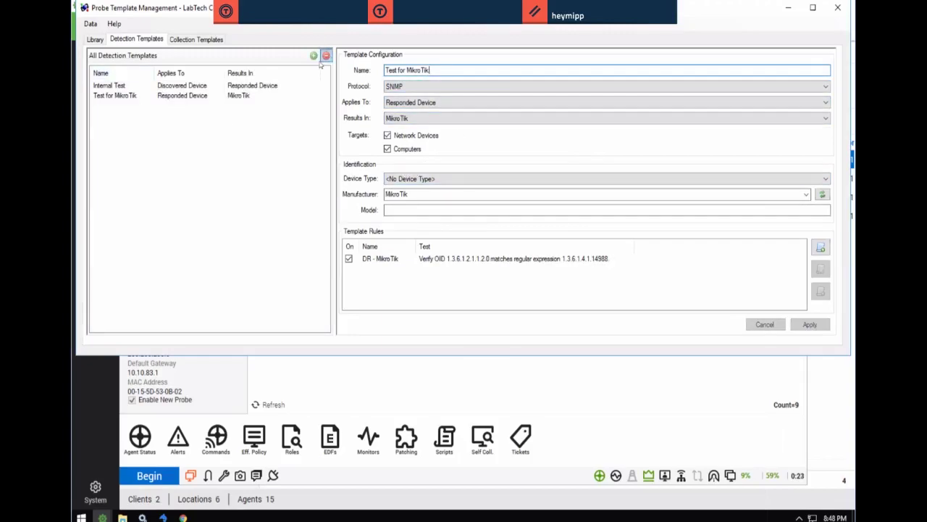
left_click(94, 39)
Step: Select MikroTik in the Library, show its Detection tab, and refresh the data via Data > Refresh
left_click(134, 90)
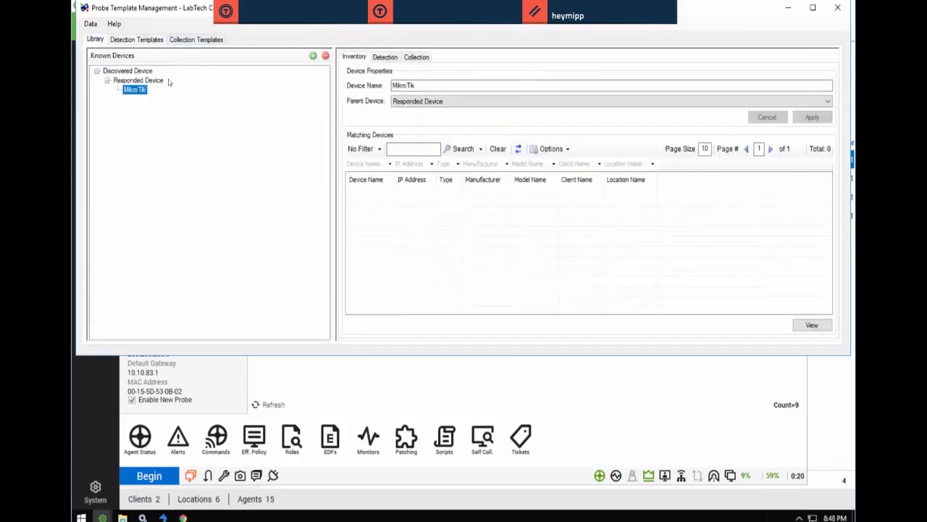
left_click(427, 85)
left_click(385, 57)
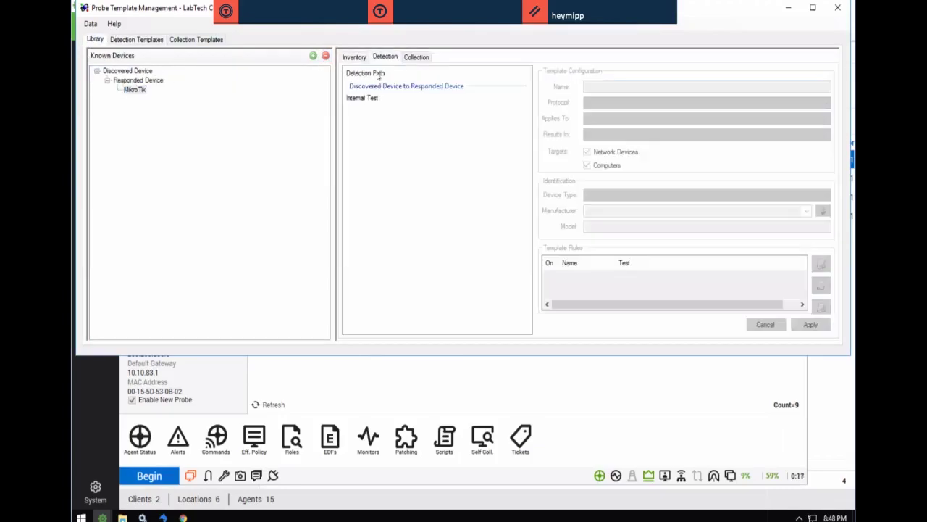
left_click(136, 90)
left_click(139, 80)
left_click(138, 90)
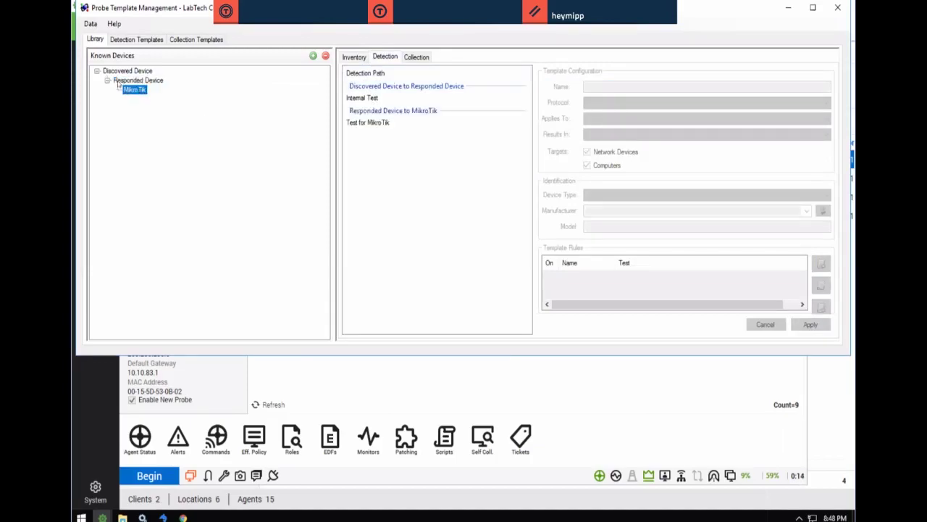
left_click(91, 23)
left_click(98, 36)
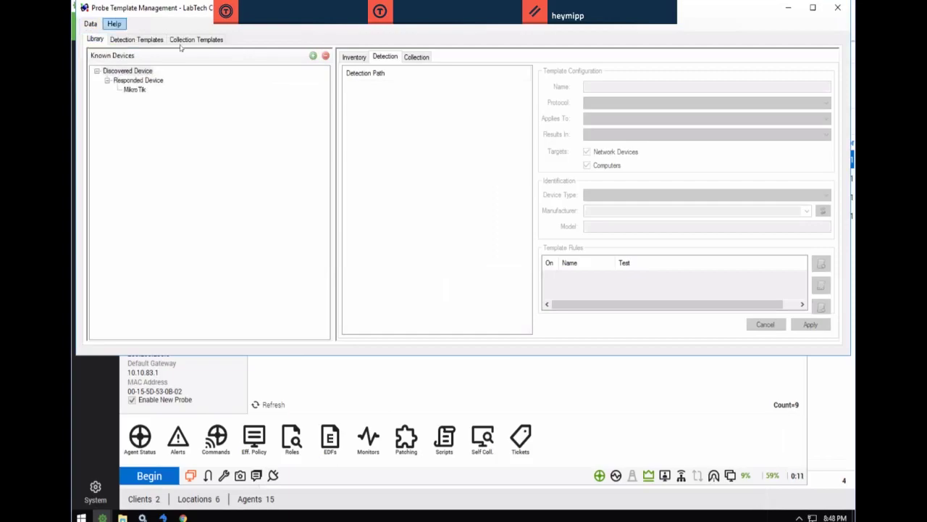
Step: Inspect the Internal Test and Test for MikroTik templates in MikroTik's detection path
left_click(137, 80)
left_click(134, 91)
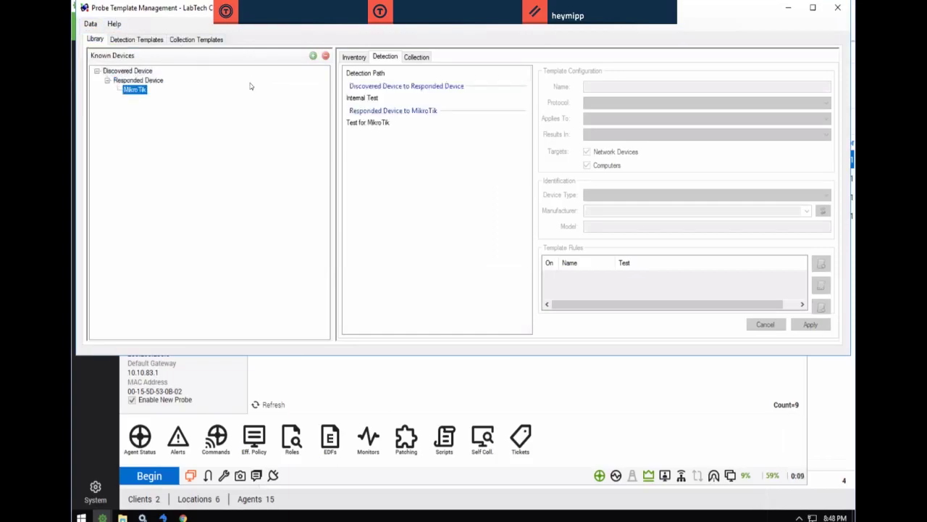
left_click(370, 99)
left_click(365, 98)
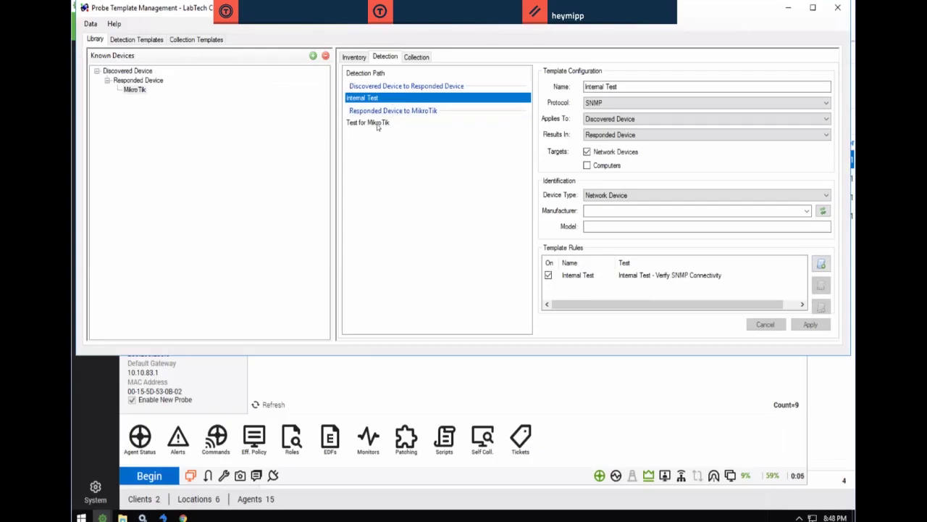
left_click(373, 124)
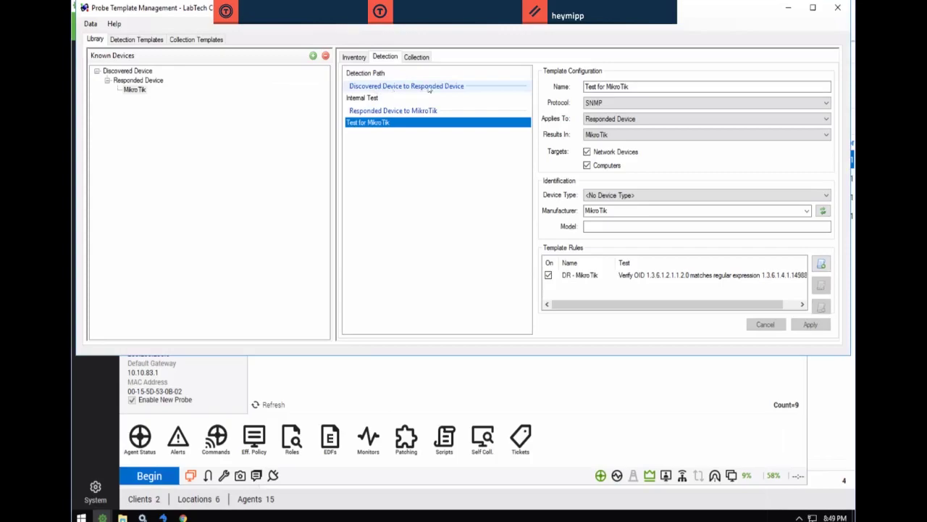
left_click(365, 100)
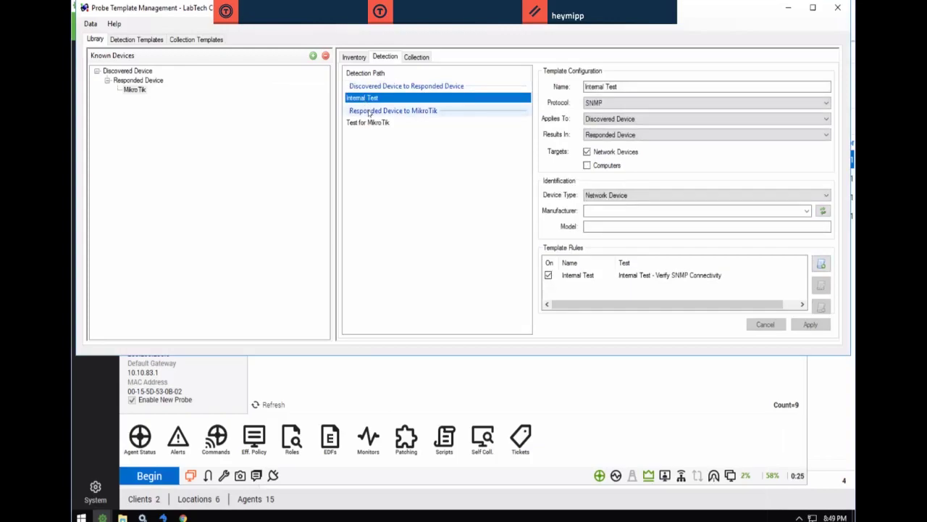
left_click(405, 112)
left_click(389, 123)
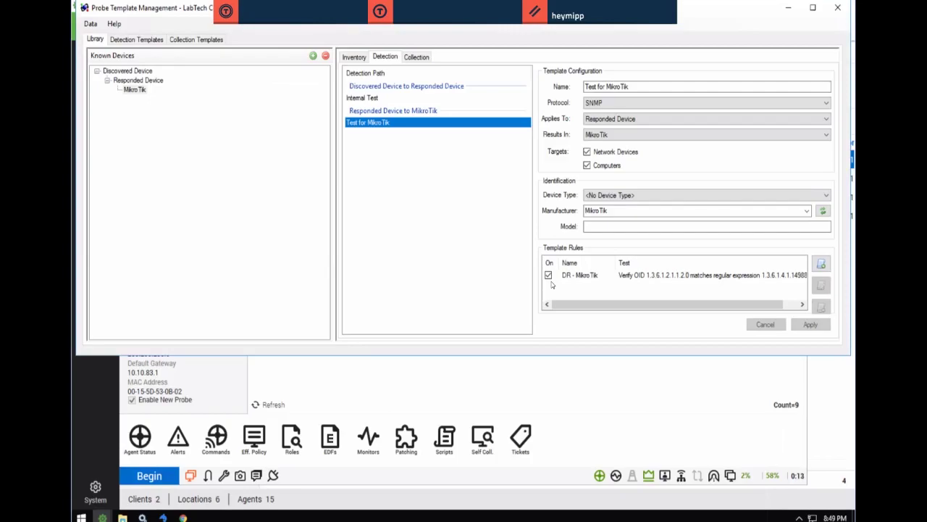
left_click_drag(653, 304, 702, 305)
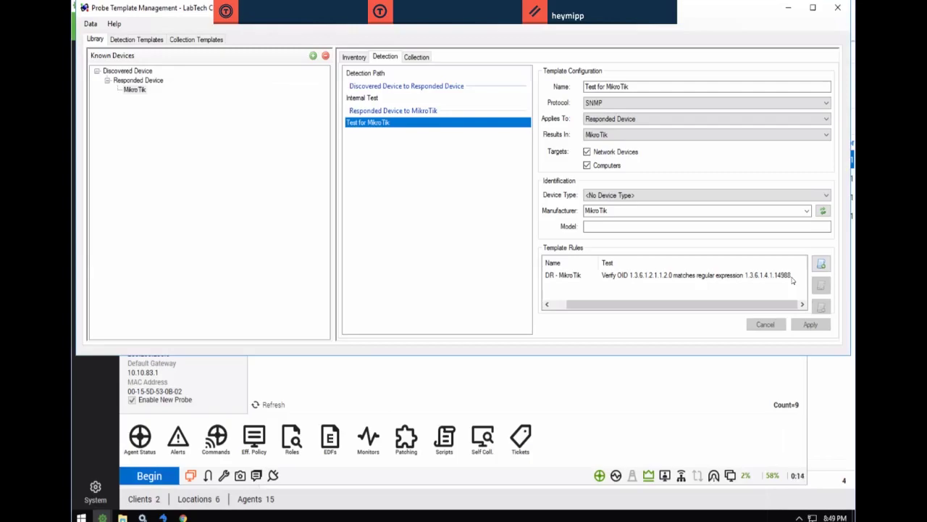
left_click(135, 90)
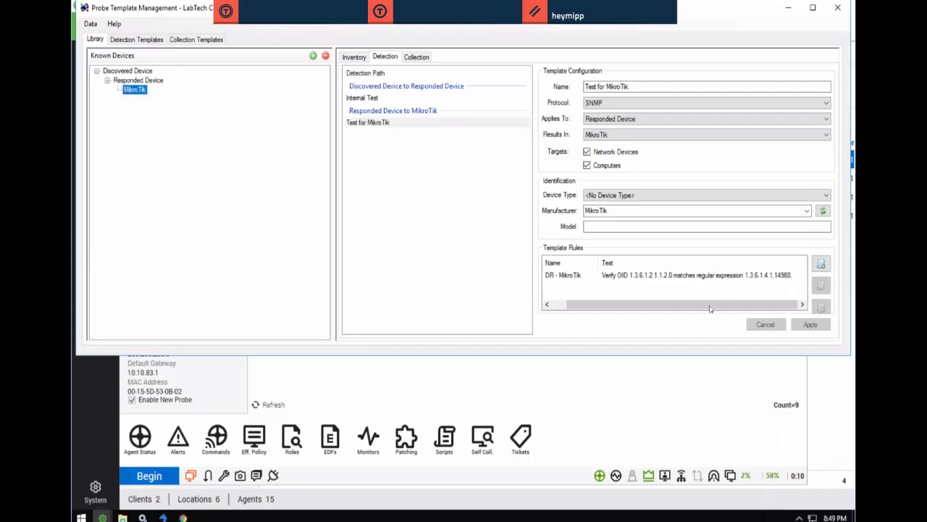
left_click_drag(700, 305, 683, 305)
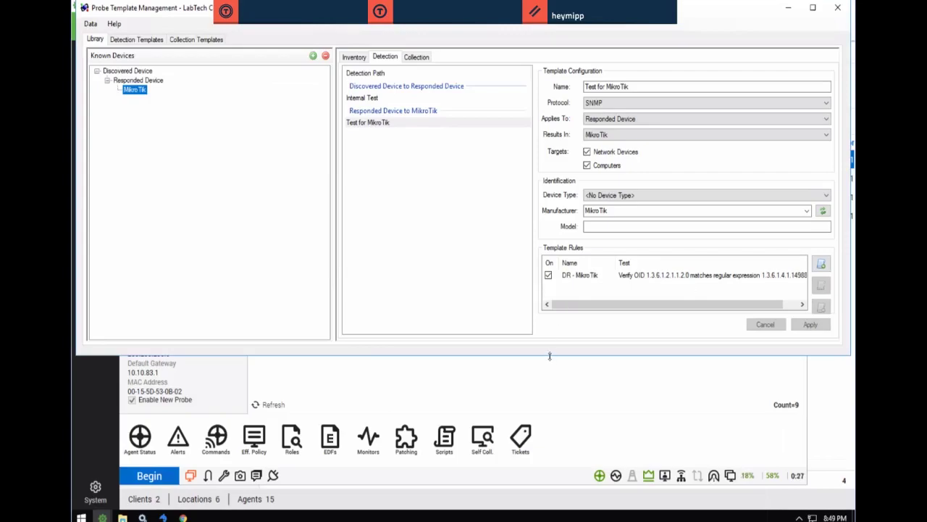
Step: Make the template window taller, toggle DR - MikroTik off and on, and re-save the template
left_click_drag(549, 382, 558, 407)
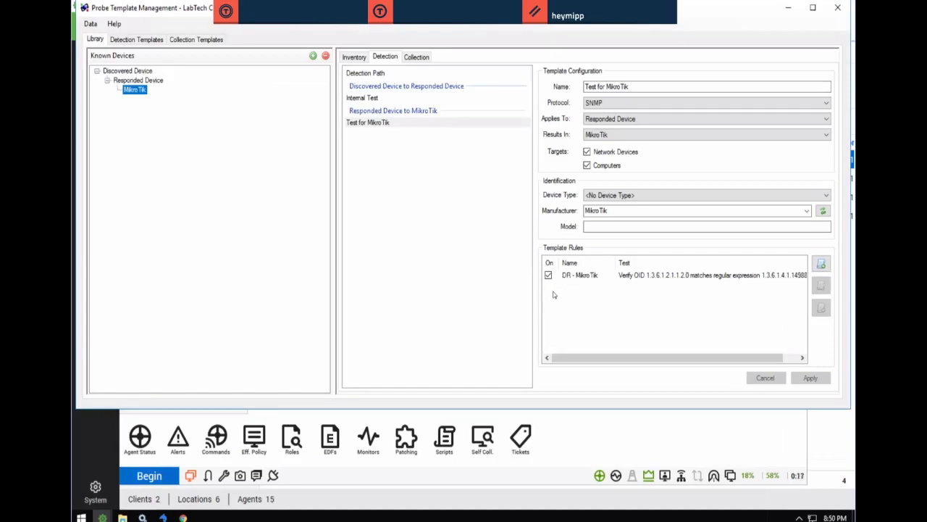
left_click(549, 275)
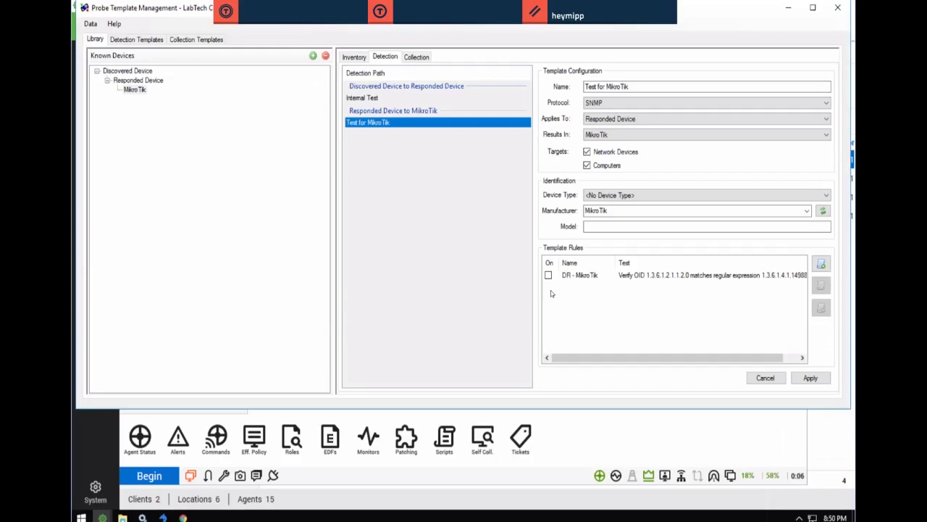
left_click(548, 276)
left_click(811, 378)
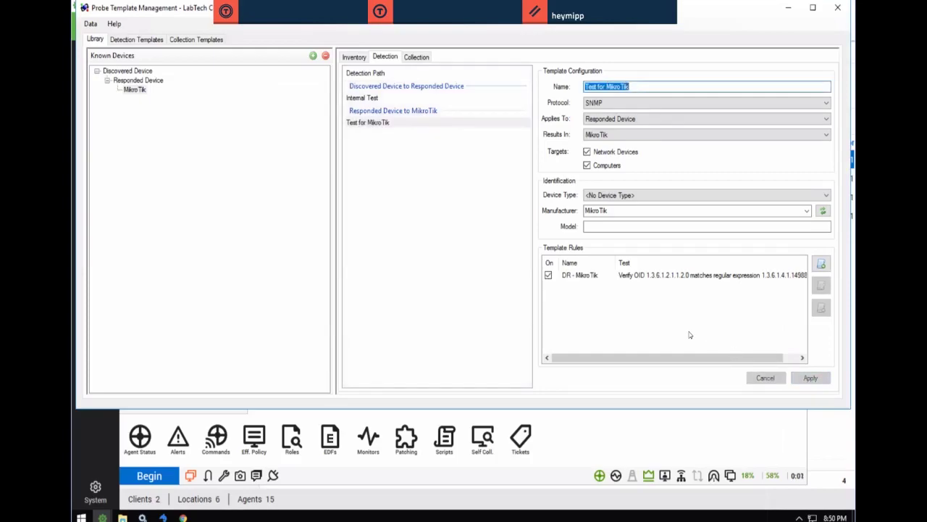
Step: Select the DR - MikroTik rule, then view and dismiss the MikroTik device's context menu
left_click(596, 278)
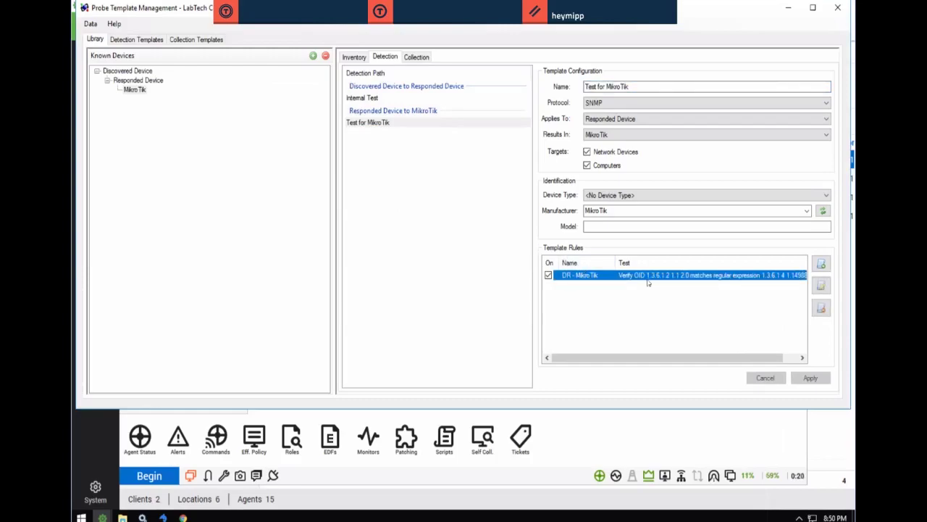
left_click_drag(706, 358, 778, 289)
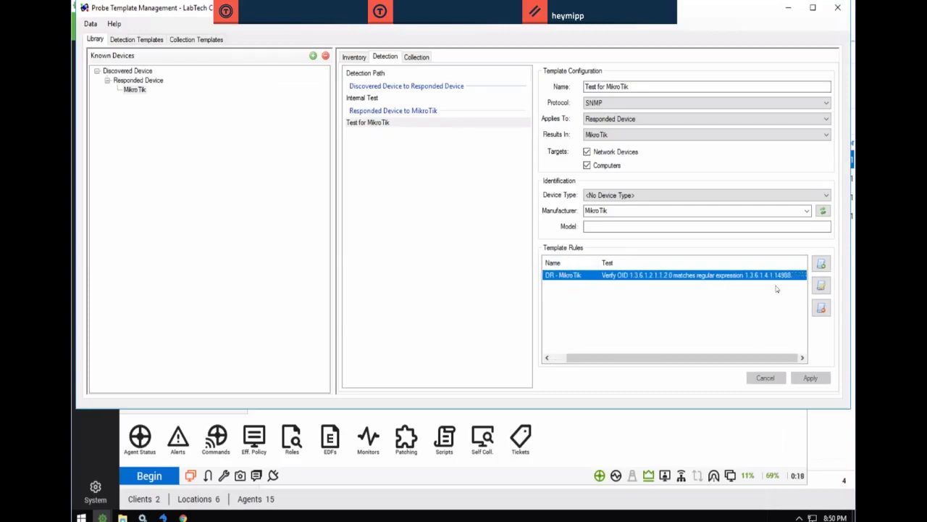
left_click(138, 90)
right_click(142, 91)
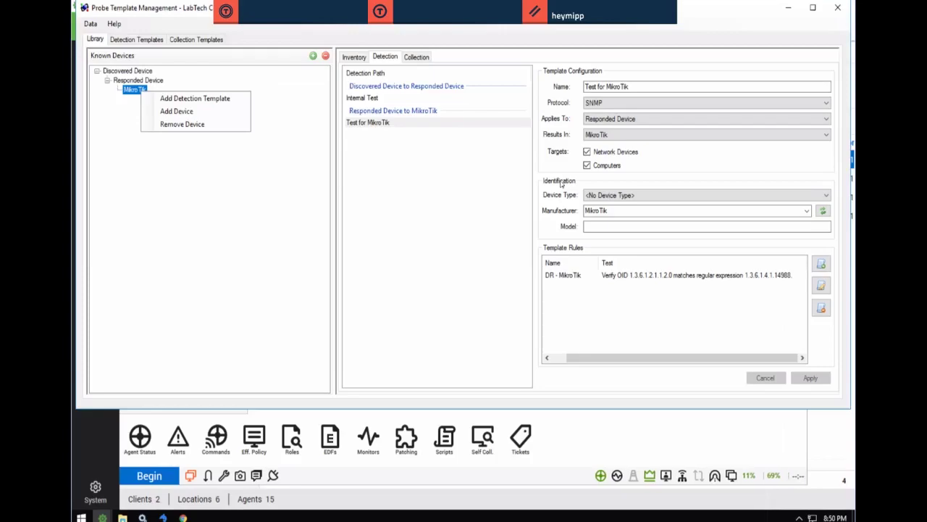
left_click(279, 223)
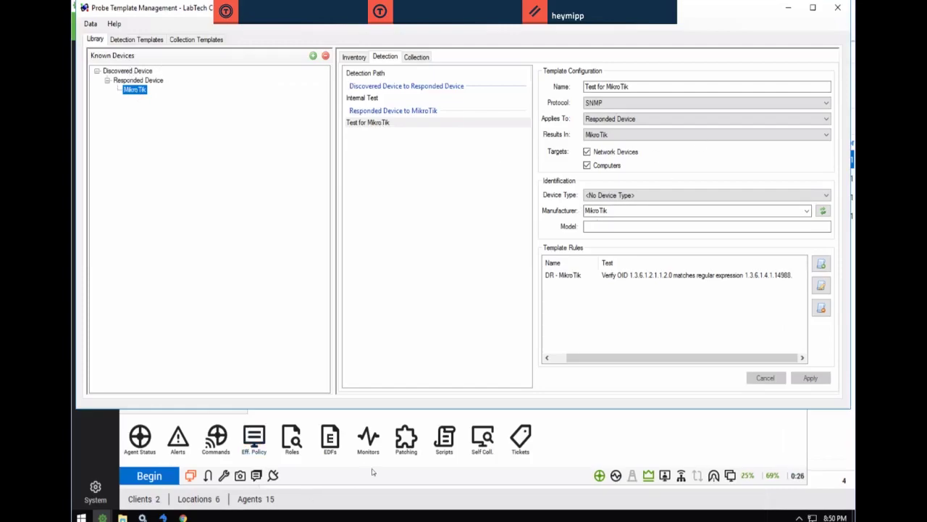
key("alt+Tab")
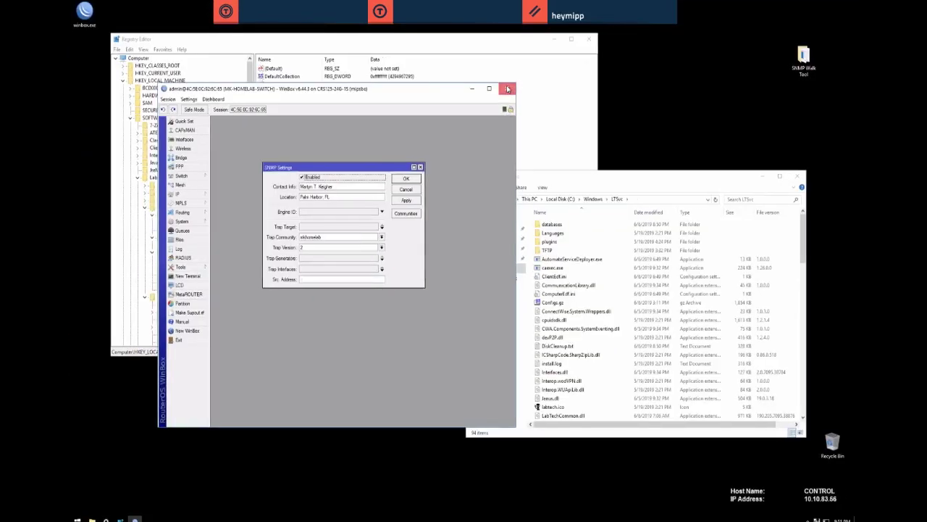
left_click(508, 88)
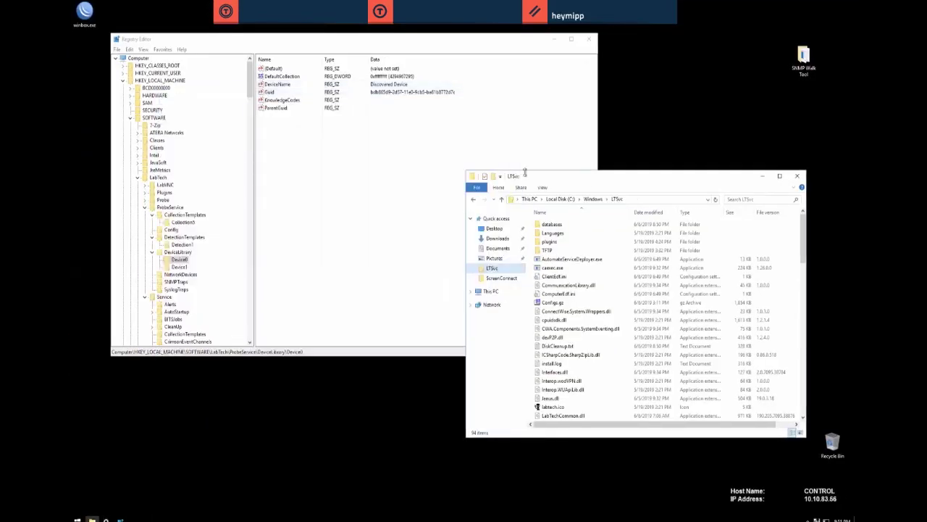
left_click(180, 260)
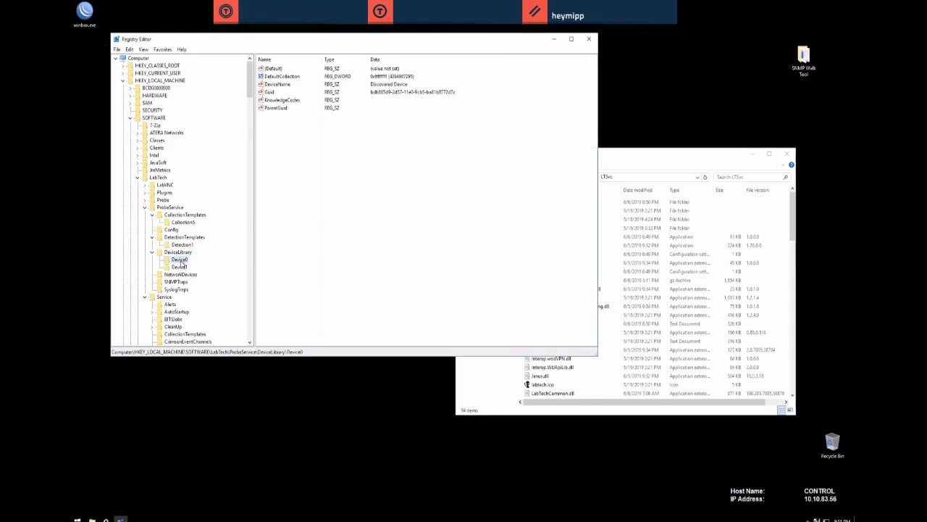
left_click(181, 267)
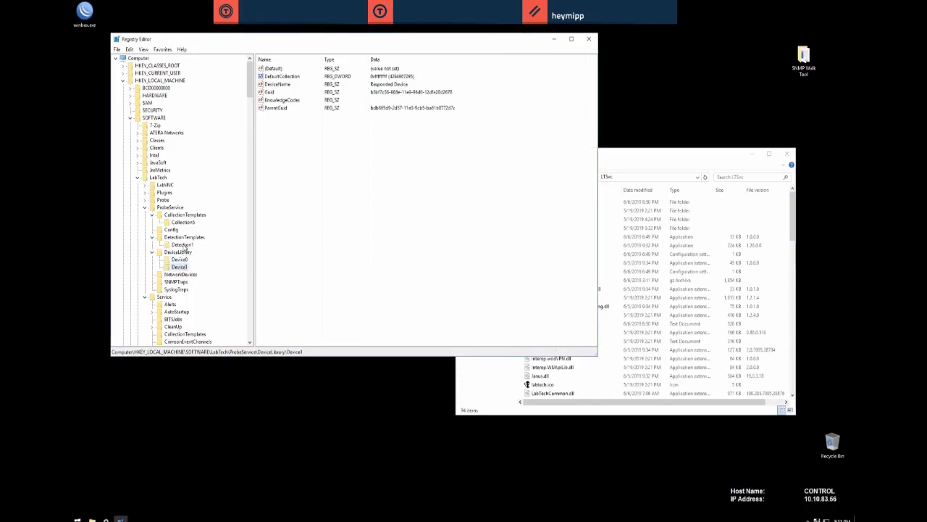
left_click(182, 245)
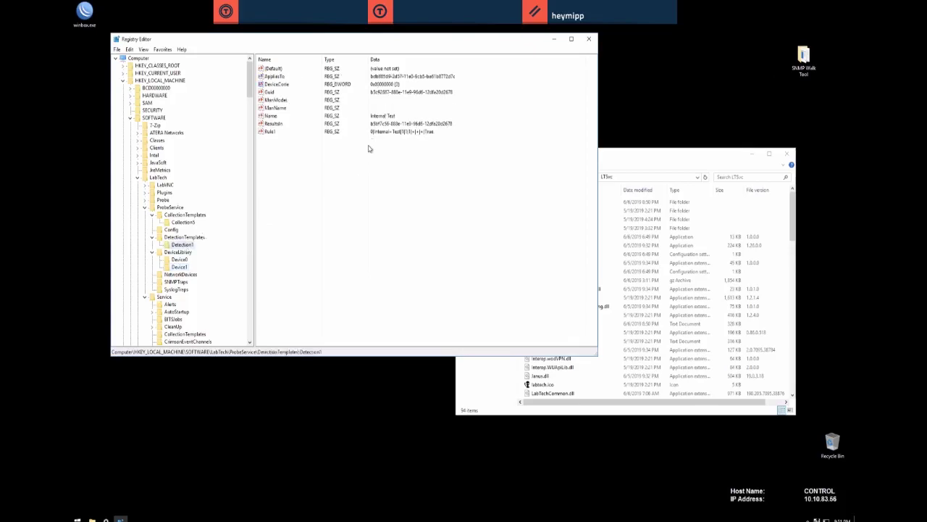
left_click(381, 109)
left_click(389, 116)
left_click_drag(249, 87, 250, 128)
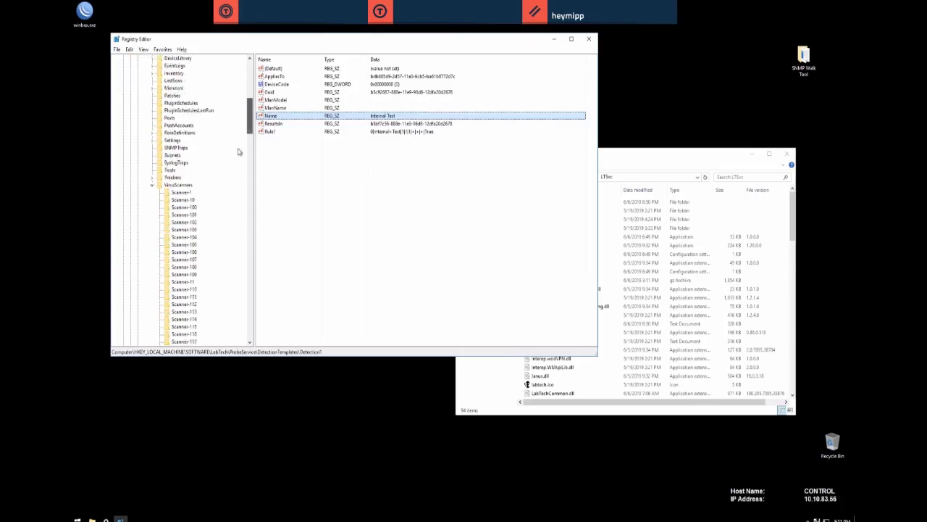
left_click(182, 192)
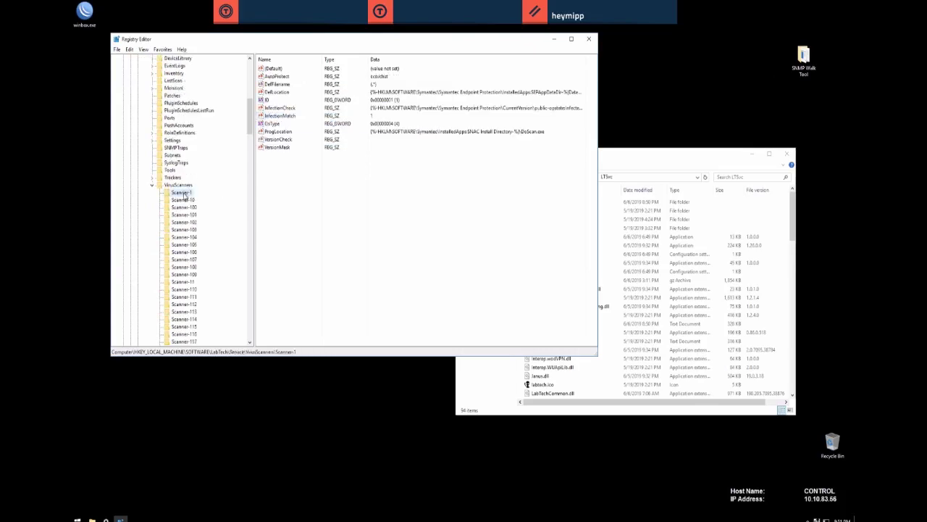
left_click(182, 200)
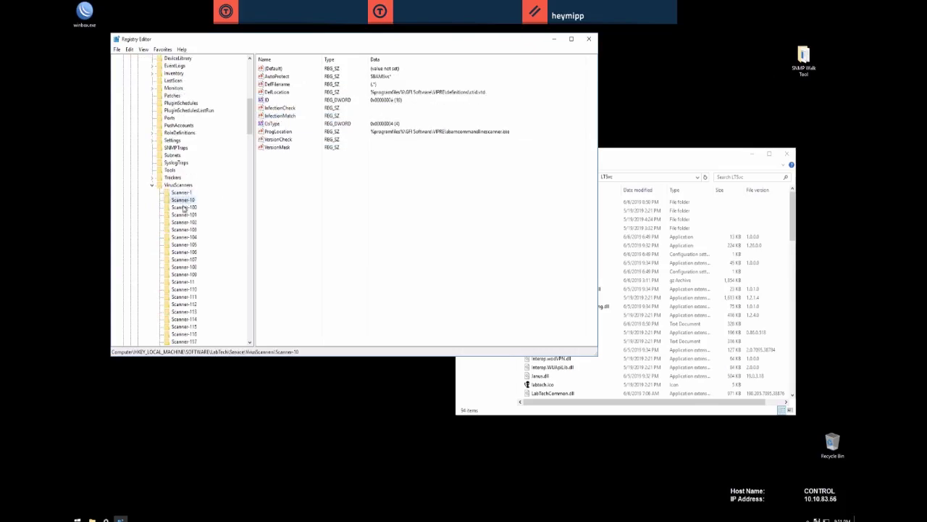
left_click(185, 208)
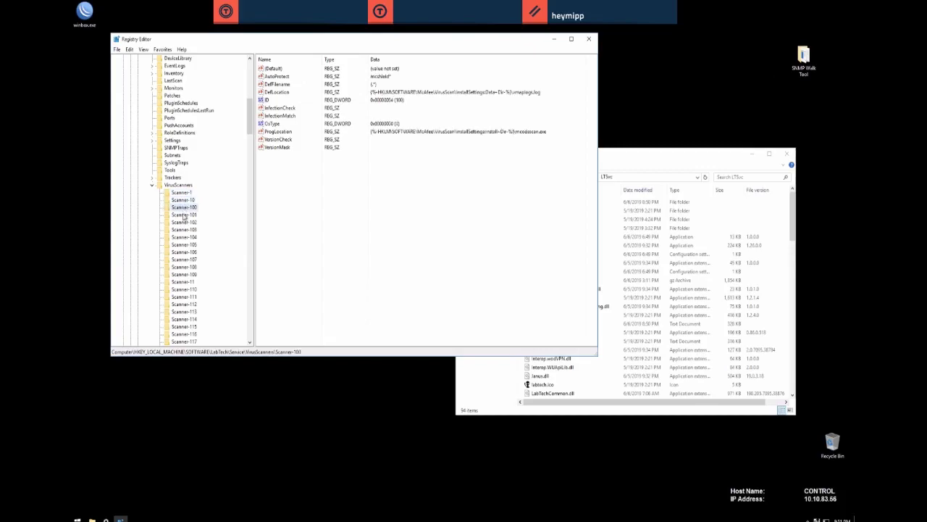
left_click(185, 215)
left_click(186, 222)
left_click(186, 237)
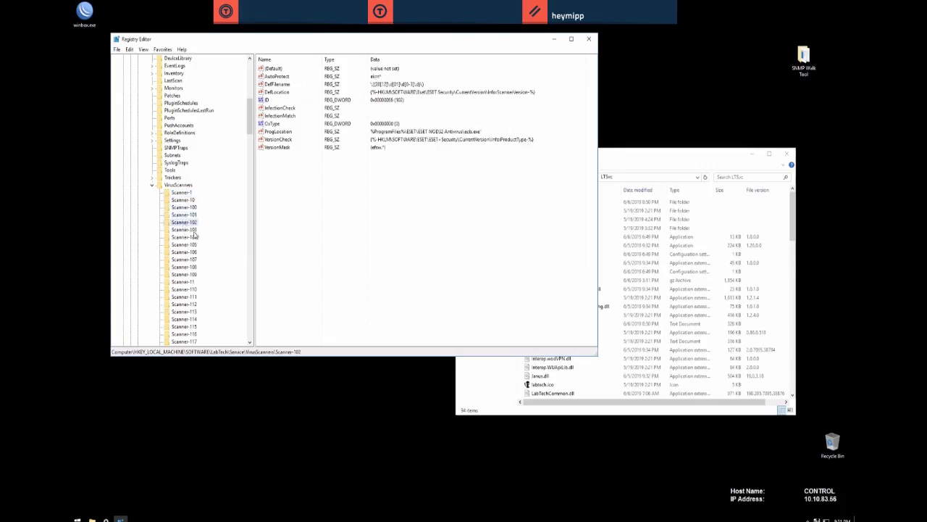
left_click(186, 252)
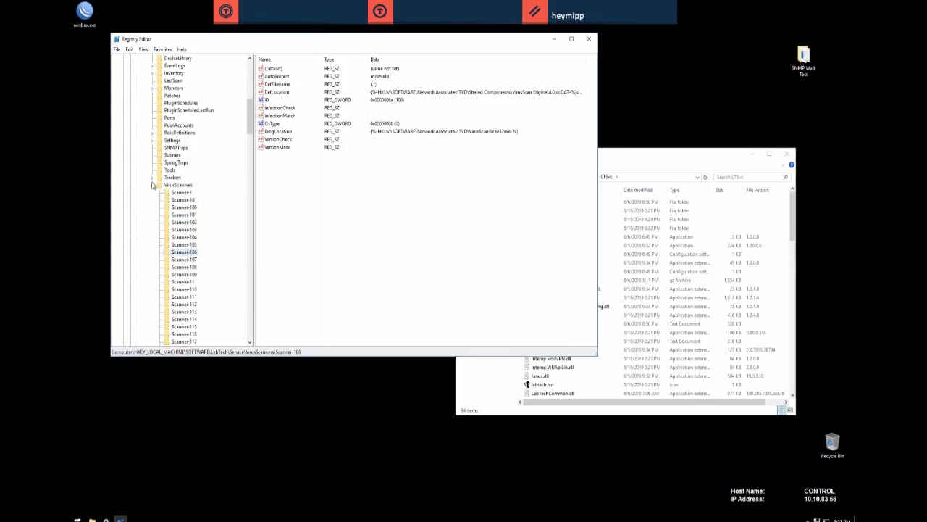
left_click(153, 186)
left_click_drag(248, 195, 249, 116)
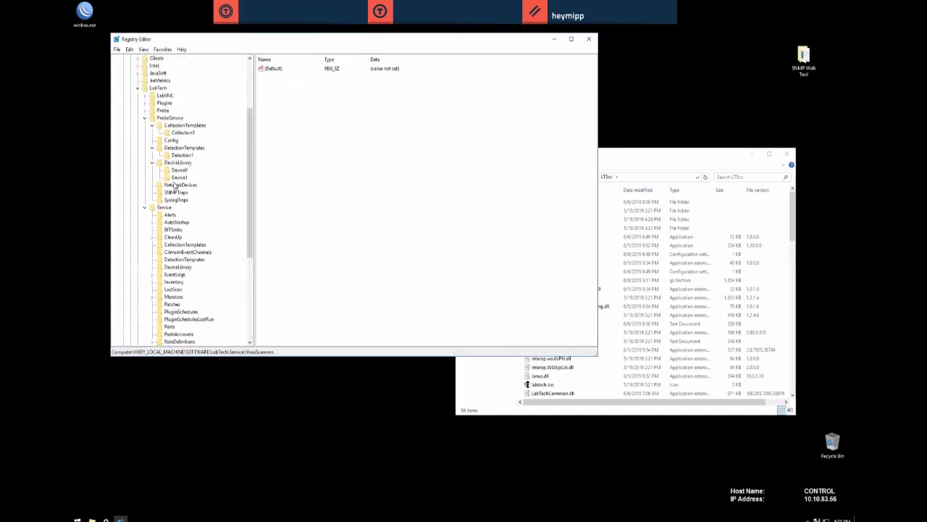
key("ctrl+Left")
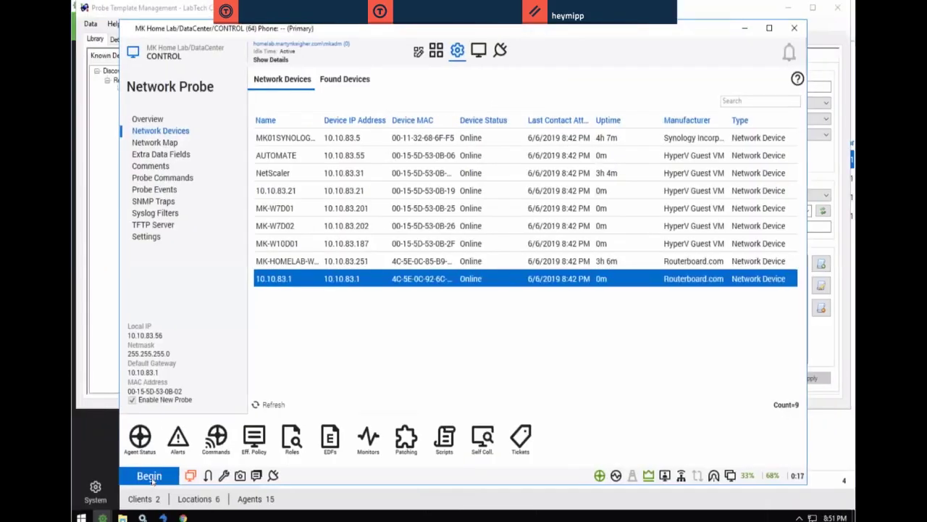
Step: Queue the Probe > Refresh Config command to push the updated templates to the probe
left_click(154, 476)
left_click(217, 206)
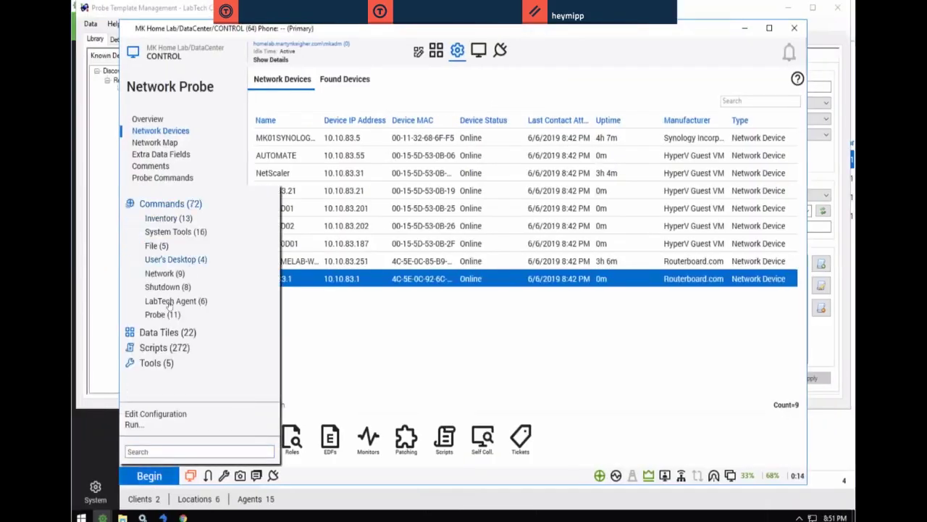
left_click(167, 312)
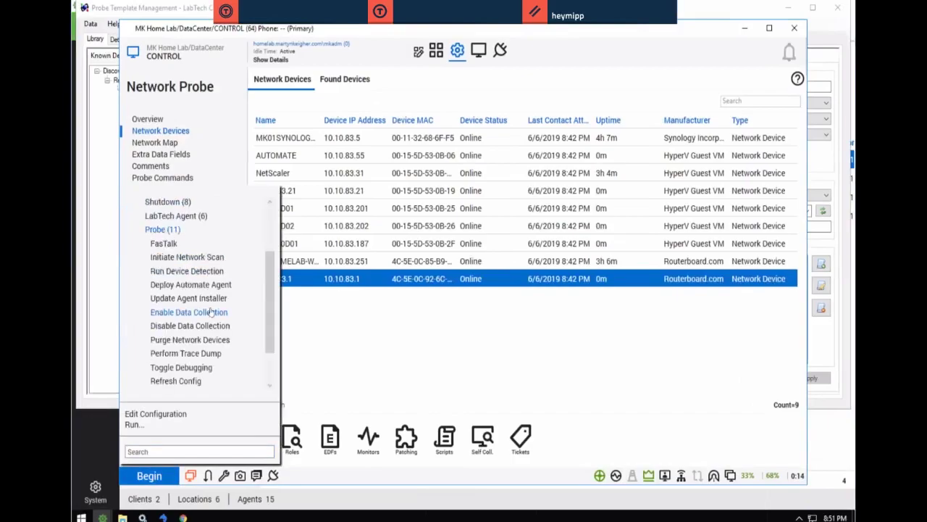
left_click(176, 381)
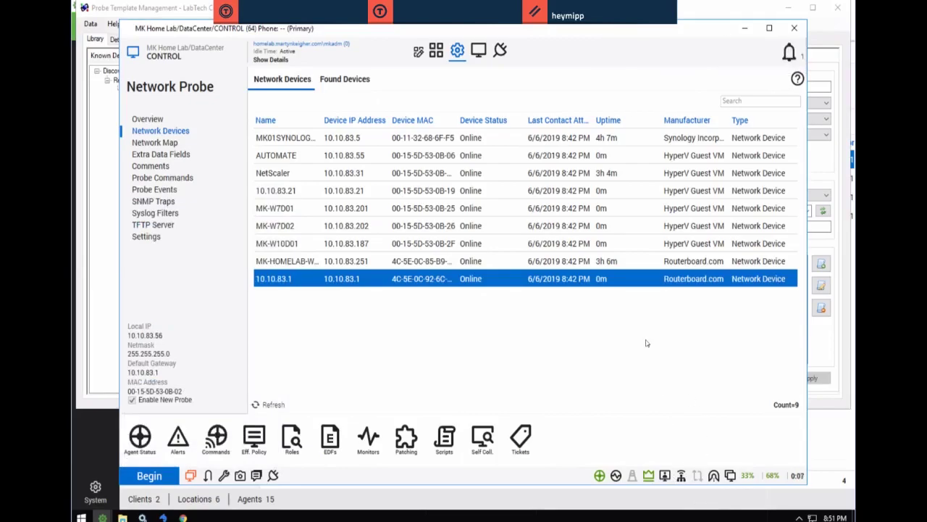
key("ctrl+Right")
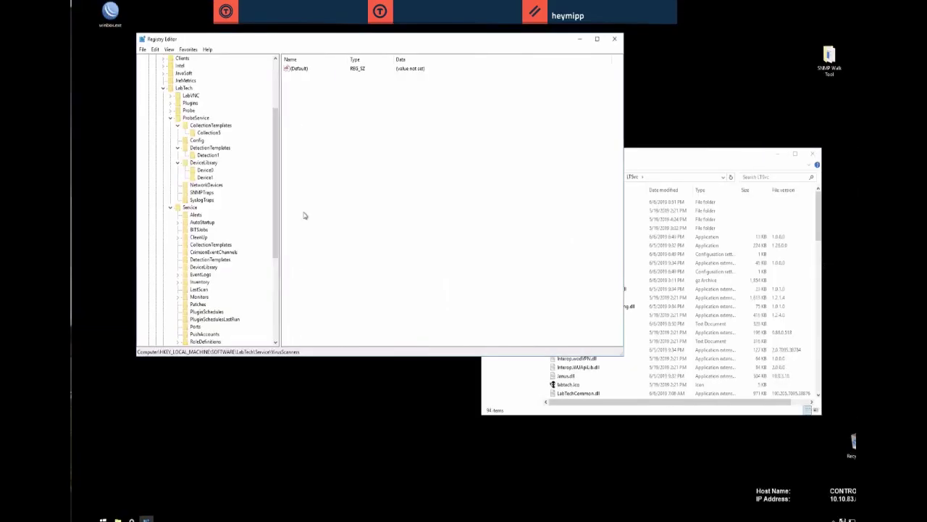
Step: Check the Probe Commands history, refreshing until Refresh Config shows Complete
left_click(174, 118)
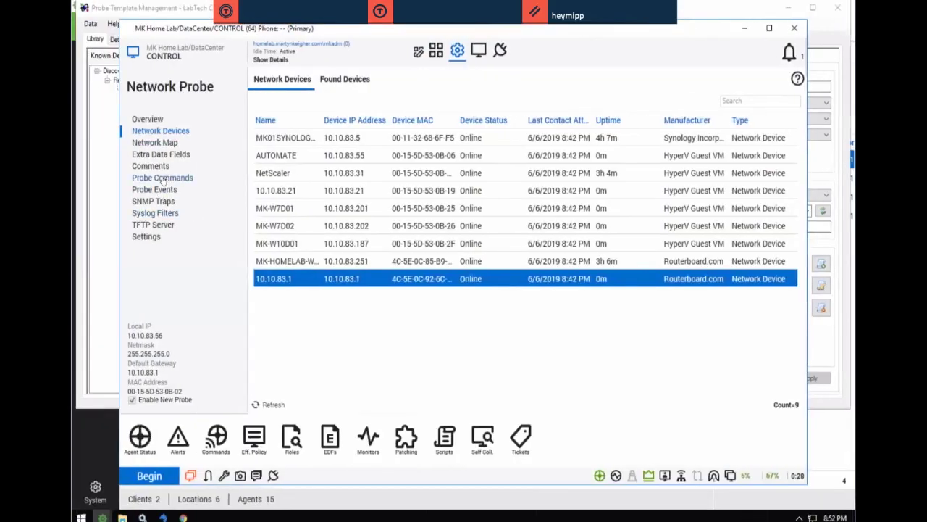
left_click(162, 178)
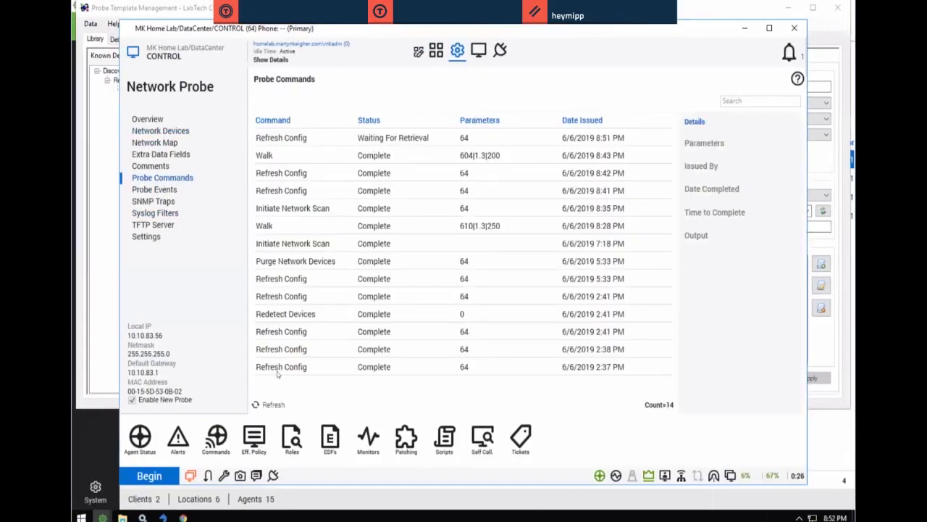
left_click(256, 408)
left_click(255, 405)
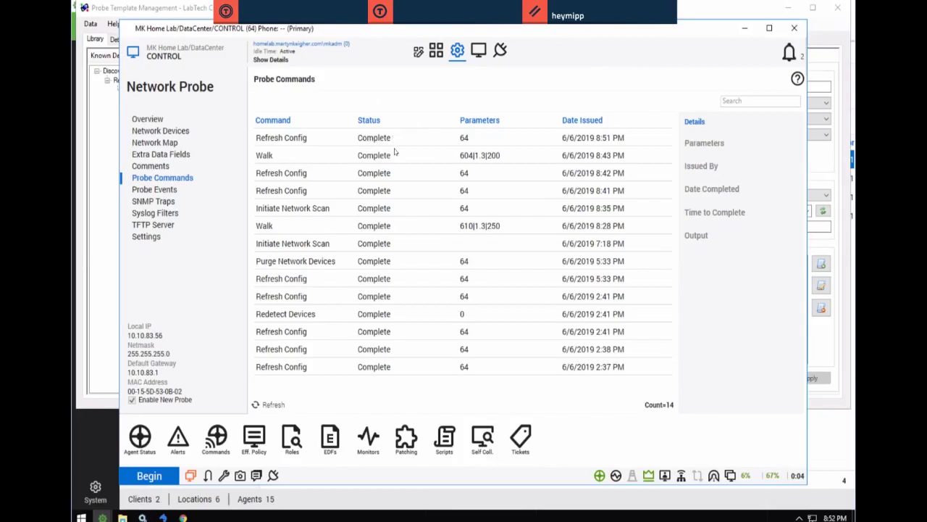
key("ctrl+super+Right")
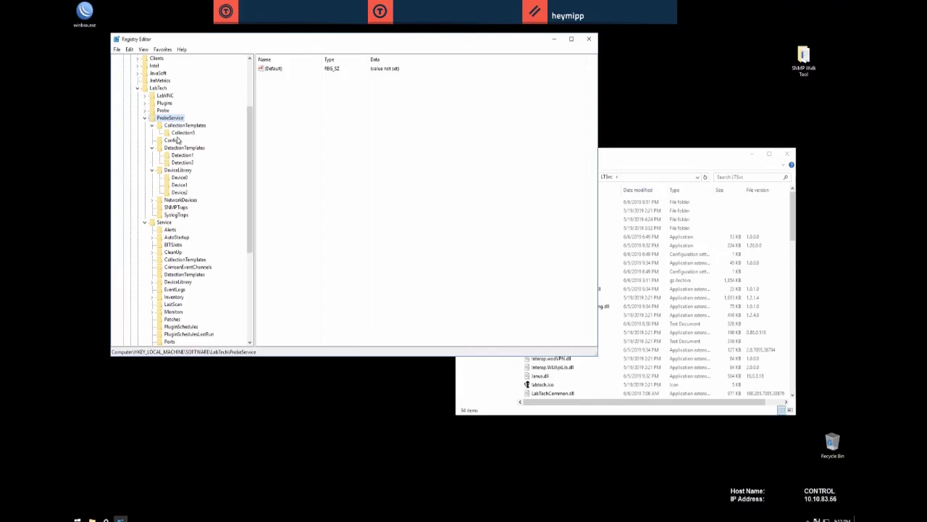
left_click(183, 163)
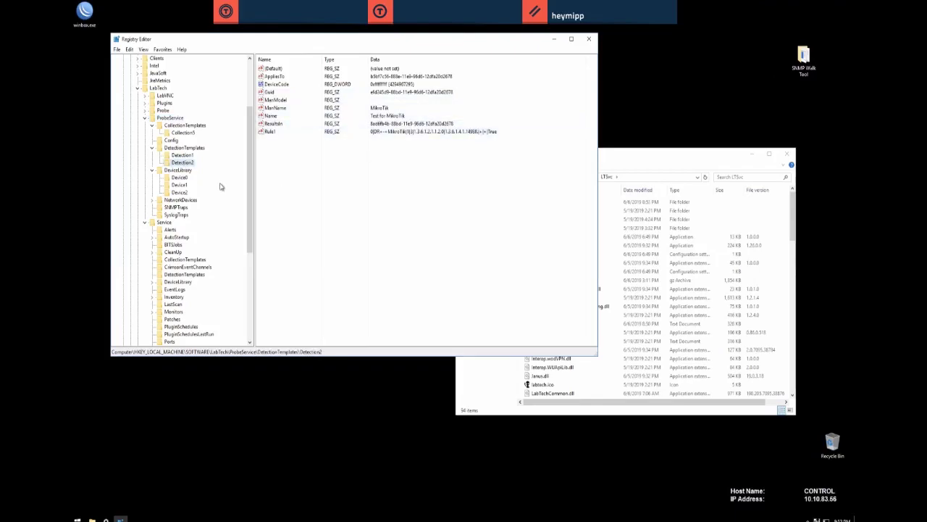
left_click(183, 193)
left_click(184, 186)
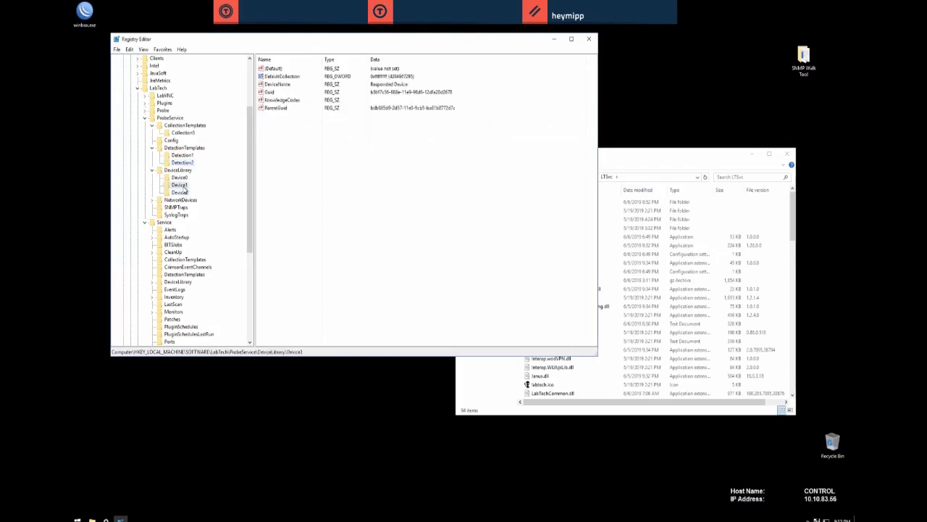
left_click(183, 193)
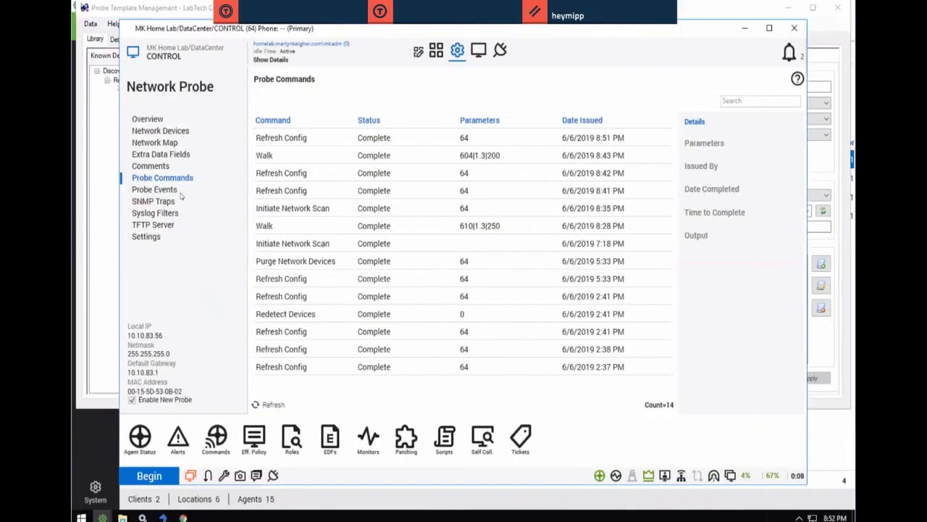
Step: Check device 10.10.83.1 in the probe's Network Devices, then close Network Probe and minimize Probe Template Management
left_click(161, 133)
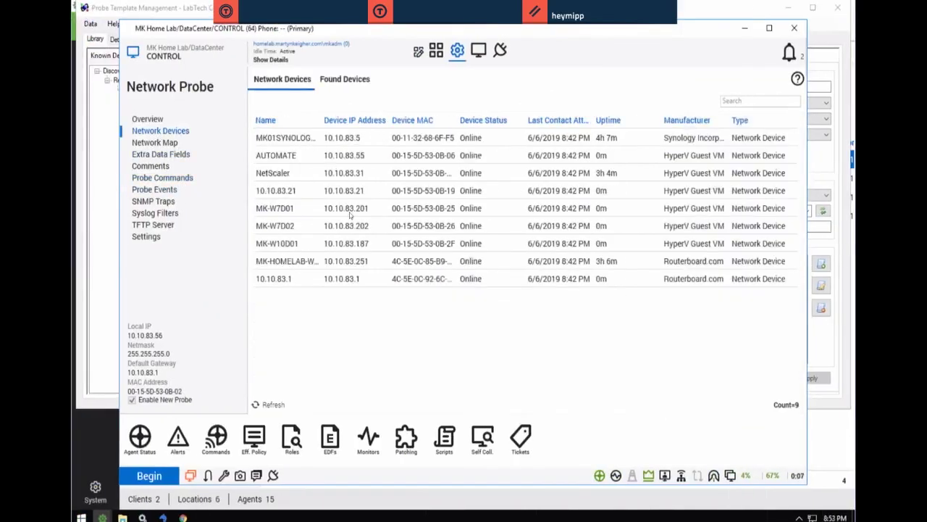
left_click(310, 279)
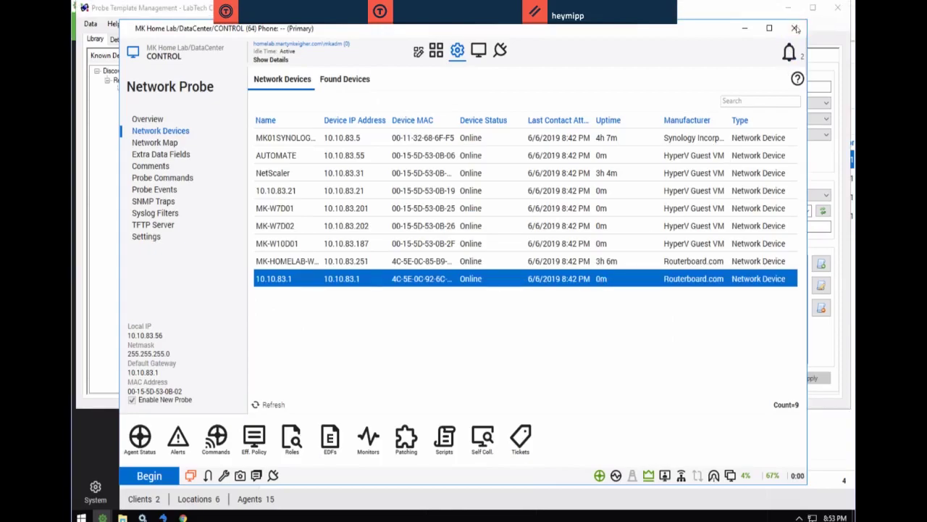
left_click(796, 29)
left_click(788, 9)
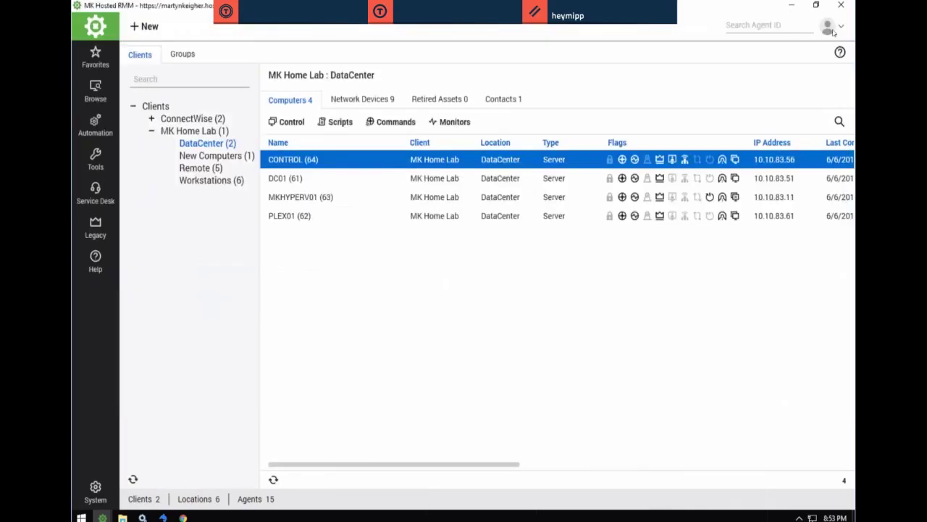
Step: Reload the system cache from the user menu, then minimize Probe Template Management again
left_click(840, 32)
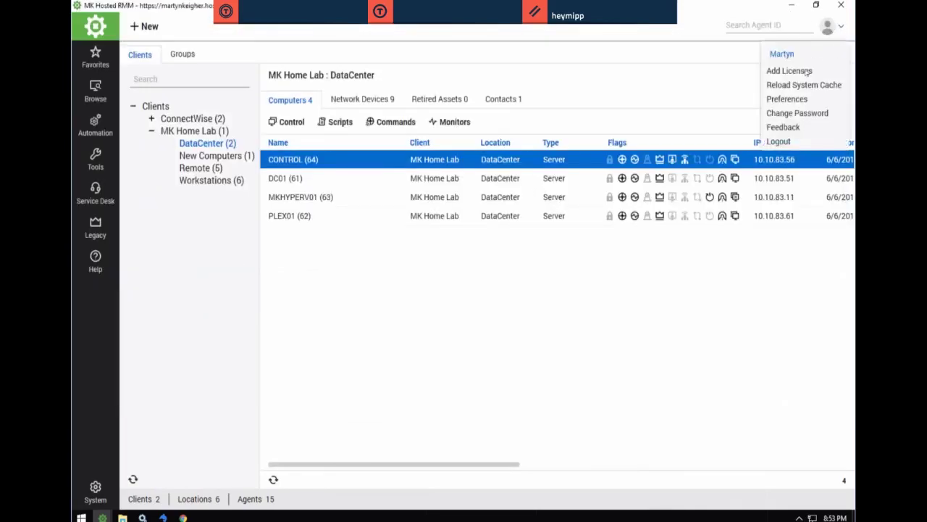
left_click(794, 85)
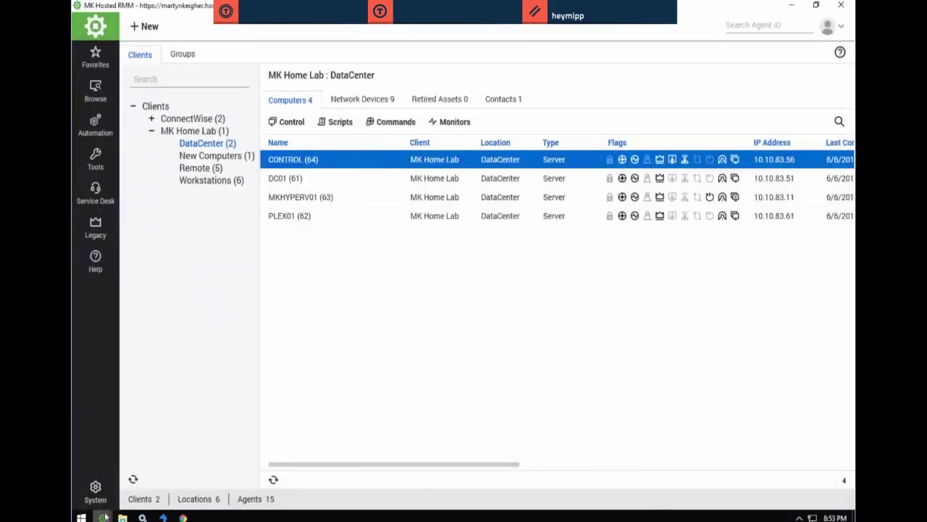
left_click(102, 517)
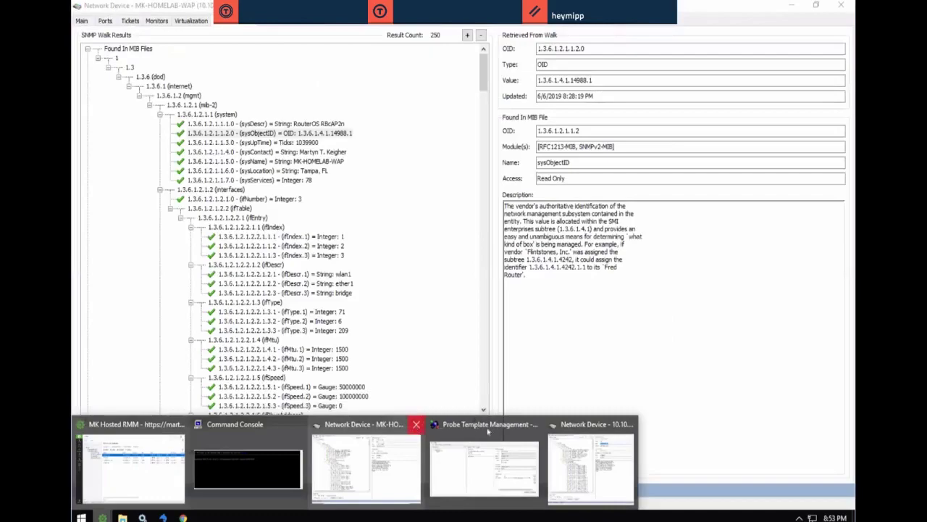
left_click(488, 434)
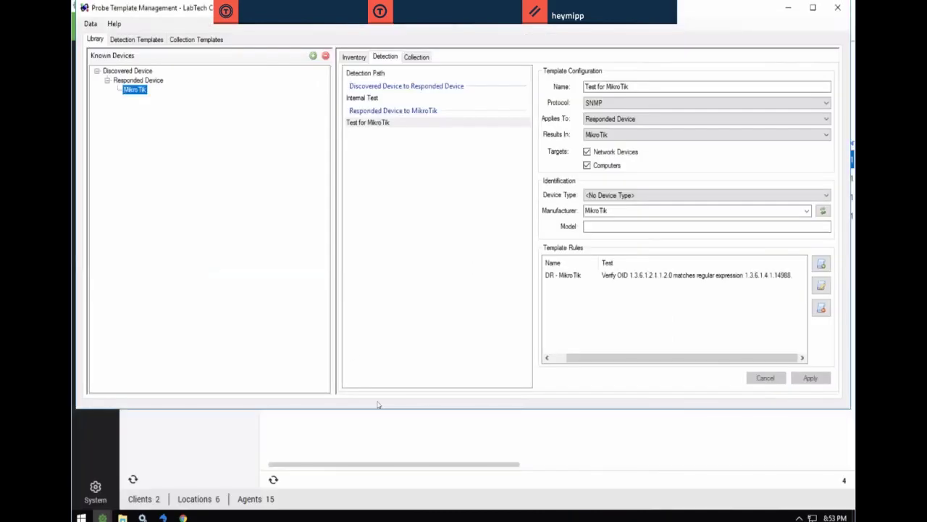
left_click(789, 8)
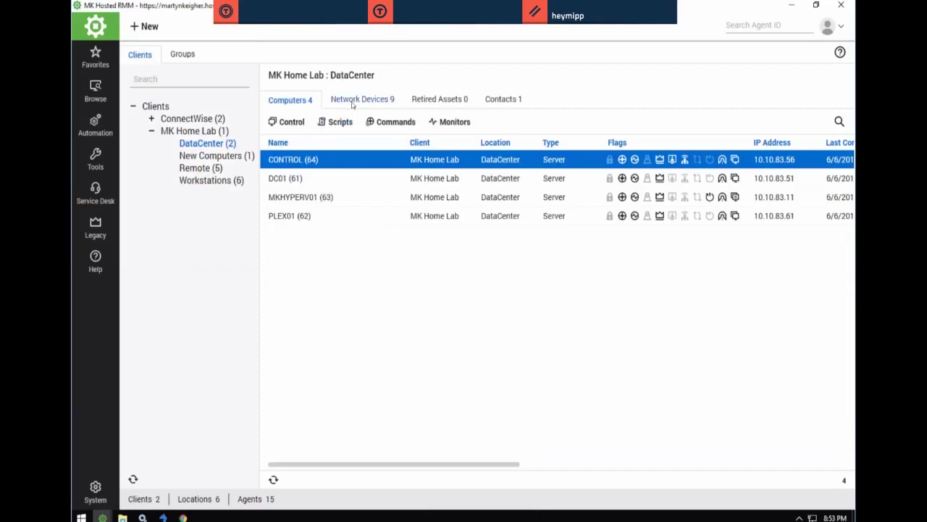
Step: Review device 10.10.83.1's details from the DataCenter Network Devices list, then close them
left_click(353, 101)
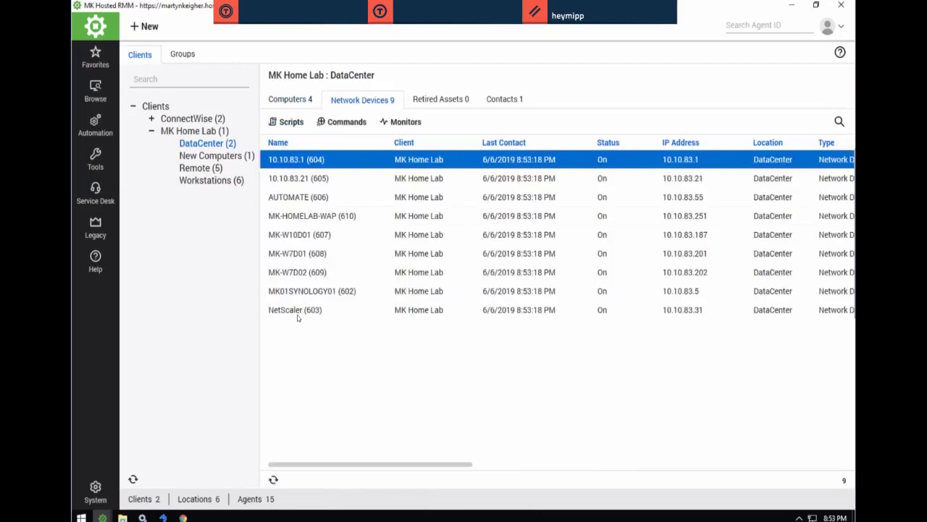
double_click(337, 161)
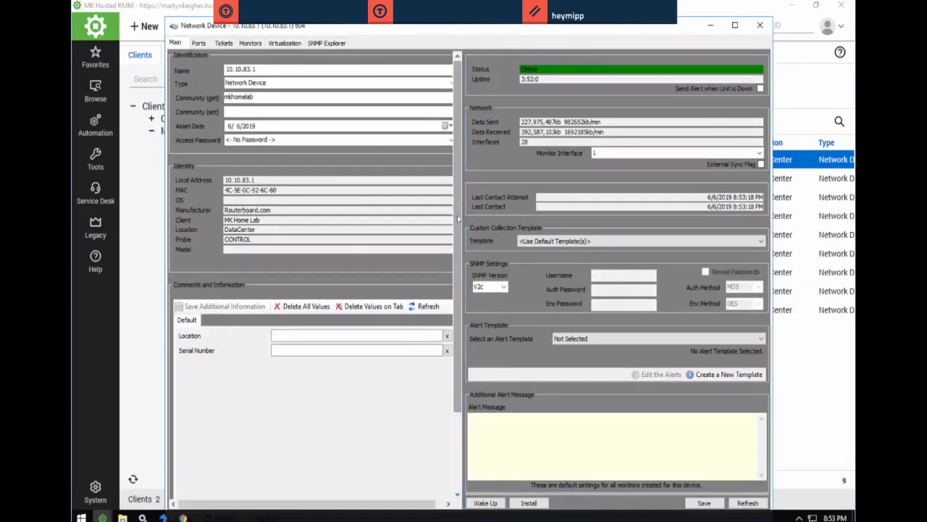
scroll(458, 251, "down", 3)
scroll(458, 252, "up", 3)
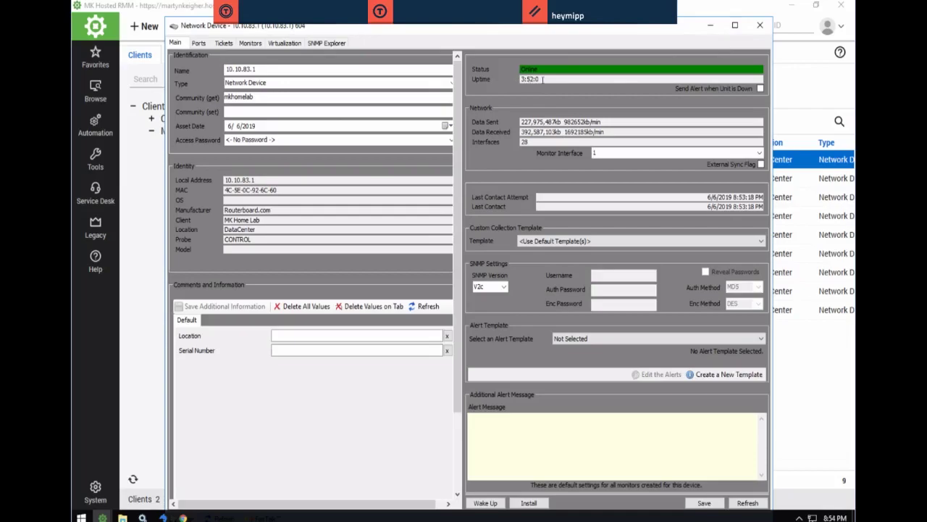
left_click(761, 27)
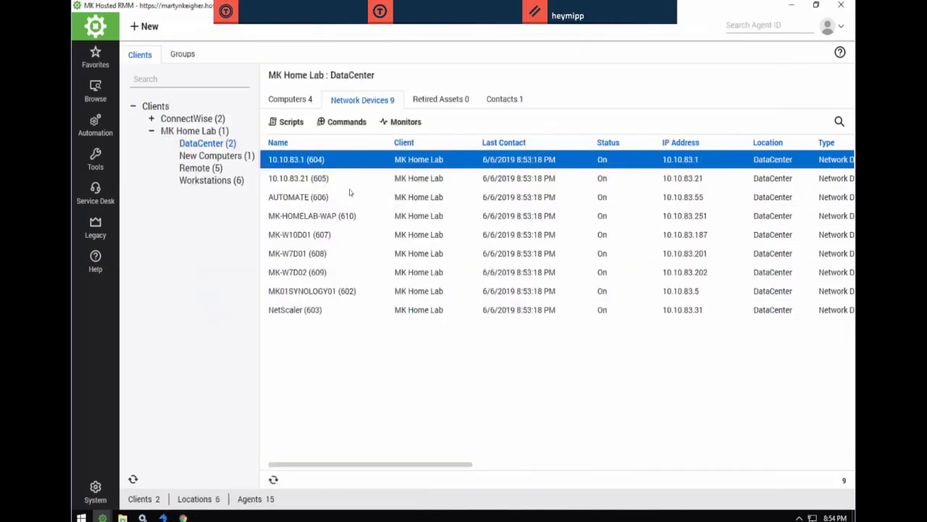
mouse_move(103, 517)
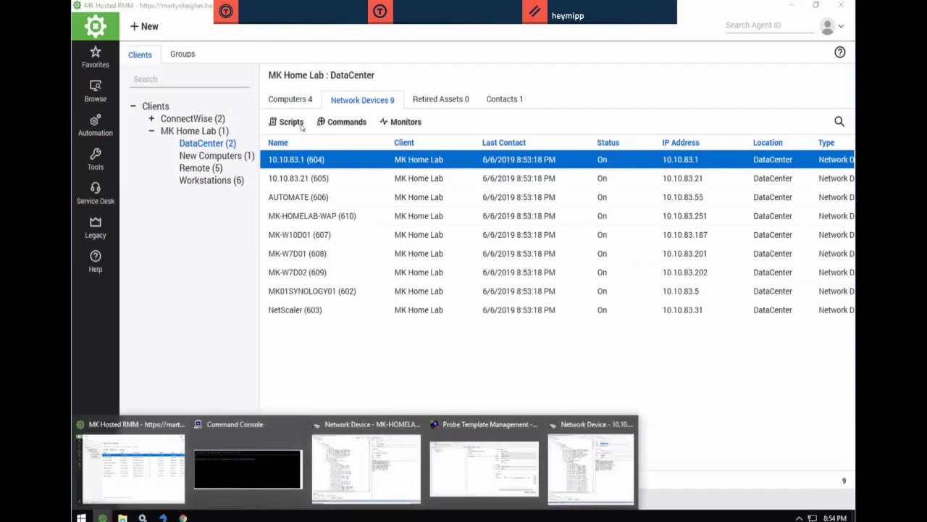
Step: Open the CONTROL agent's Network Probe devices and select 10.10.83.1
left_click(292, 99)
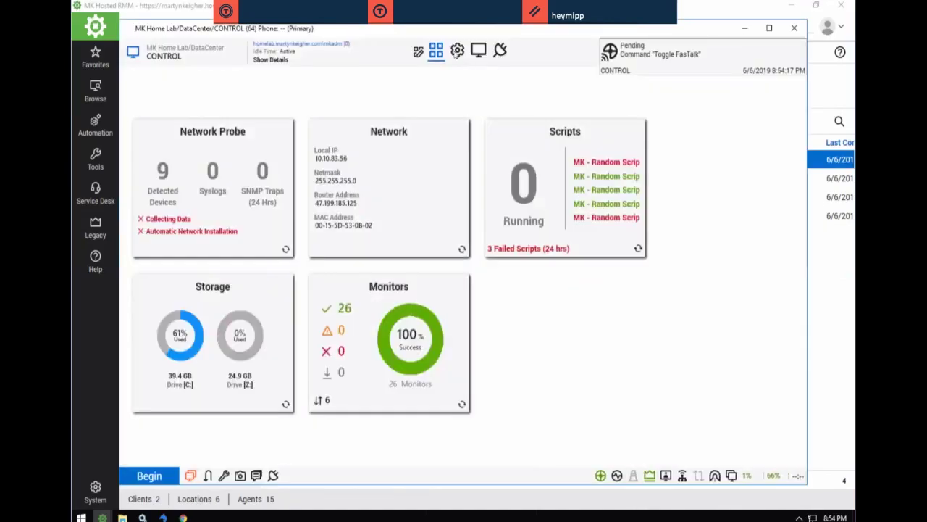
left_click(456, 52)
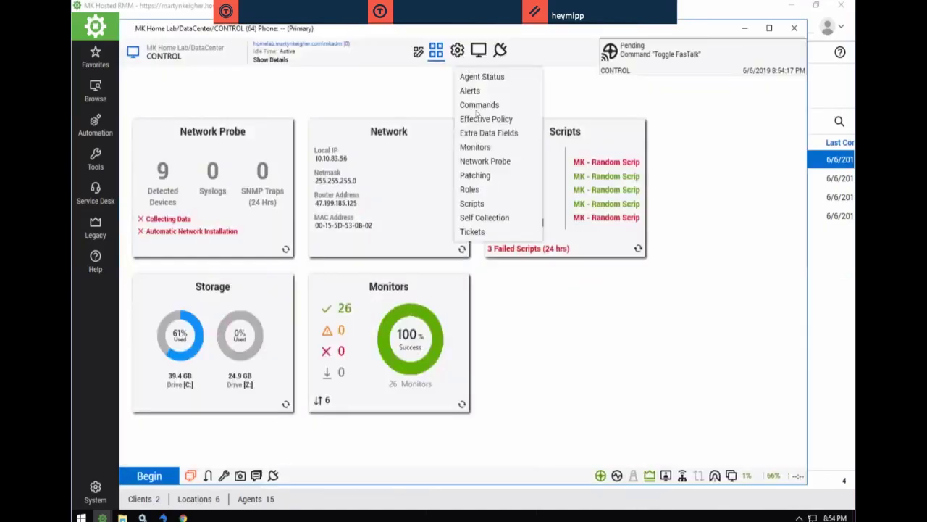
left_click(476, 161)
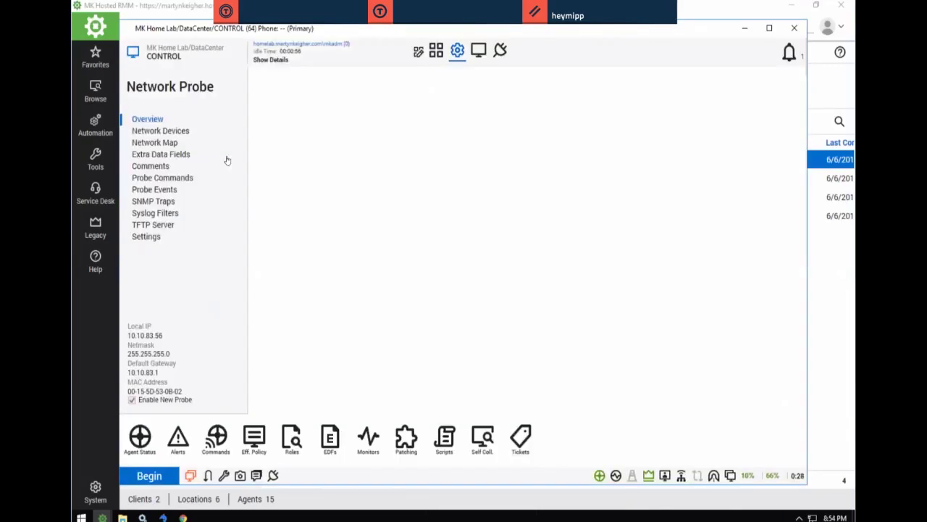
left_click(167, 131)
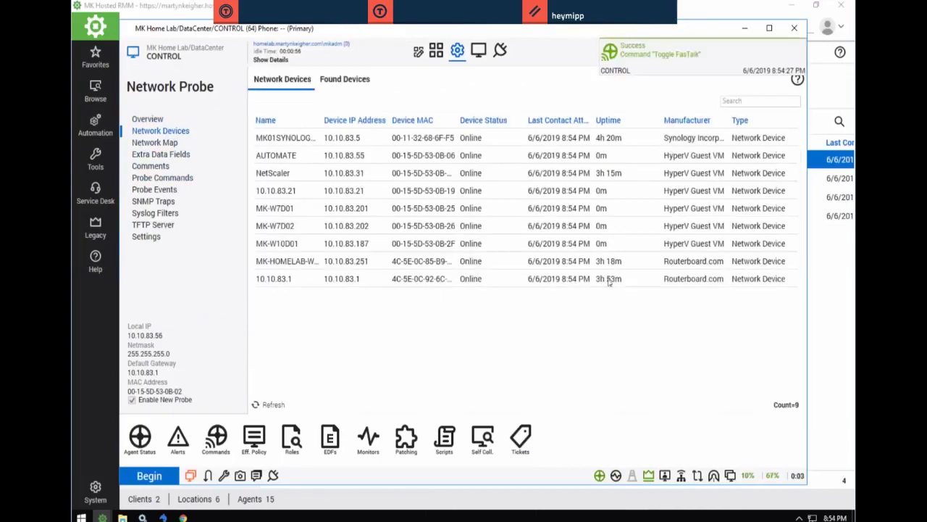
left_click(607, 281)
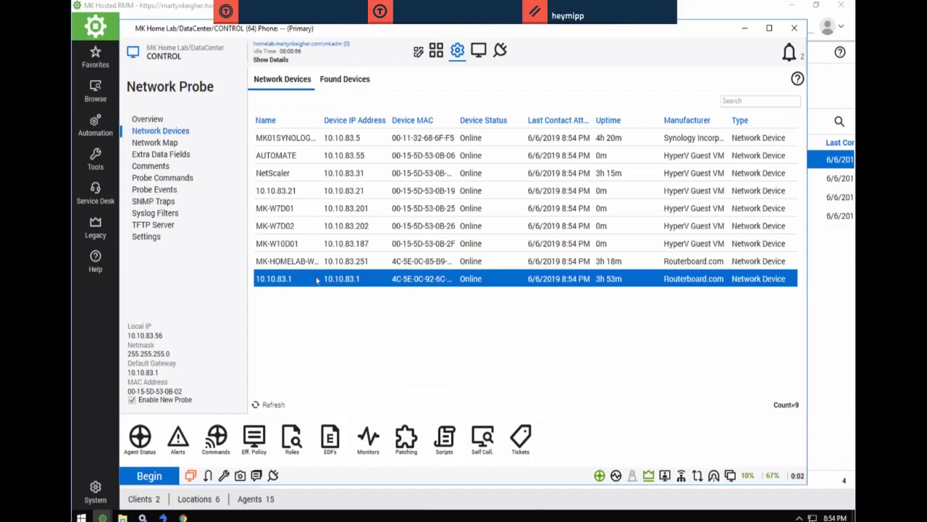
Step: Queue the Probe > Run Device Detection command for the network probe
left_click(149, 475)
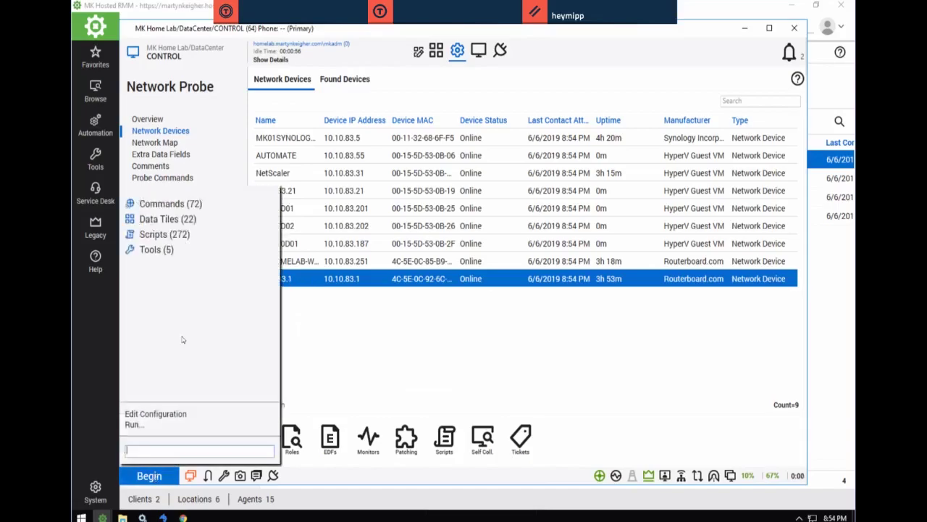
left_click(170, 204)
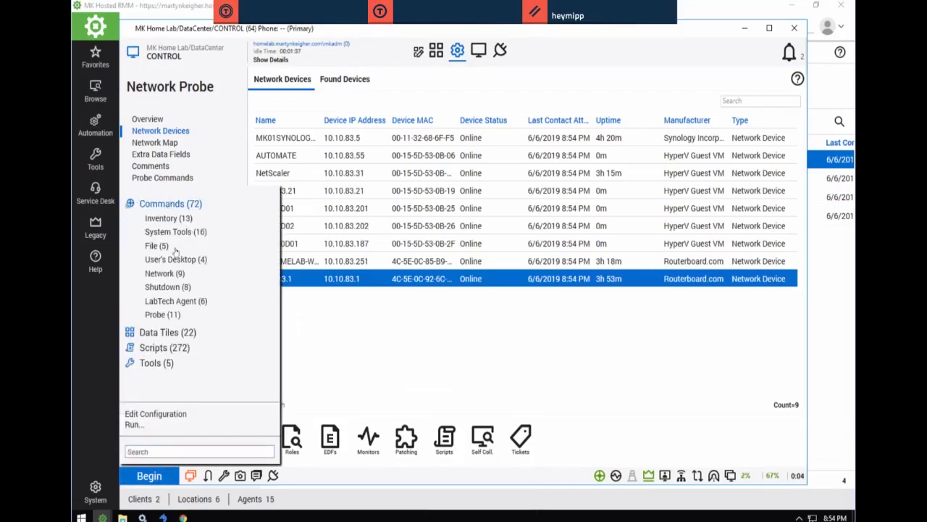
left_click(162, 313)
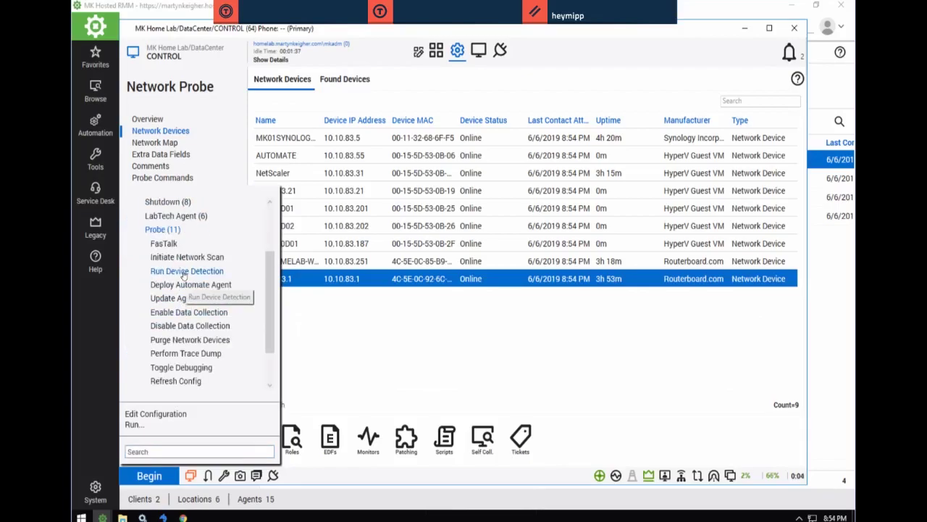
left_click(184, 274)
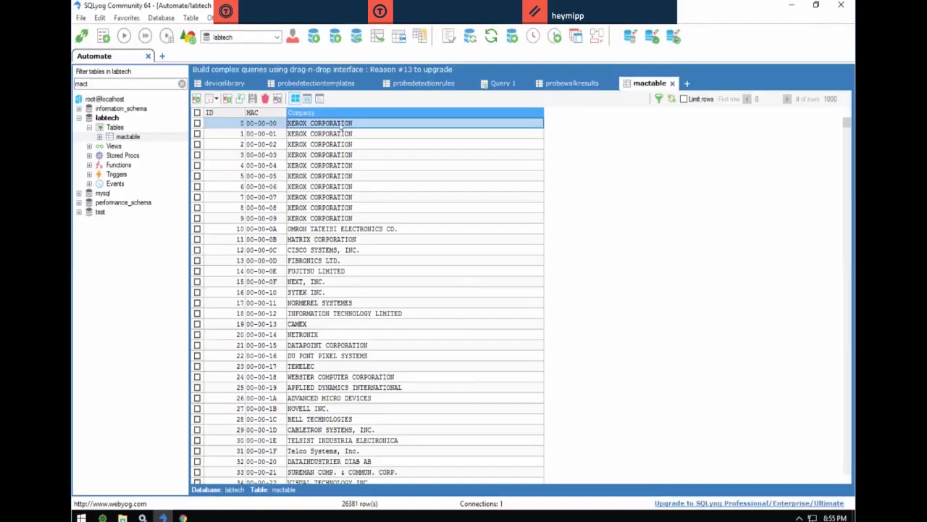
Step: Try filtering mactable by Company LIKE 'Routerboard', which returns nothing, and clear the filter
left_click(658, 99)
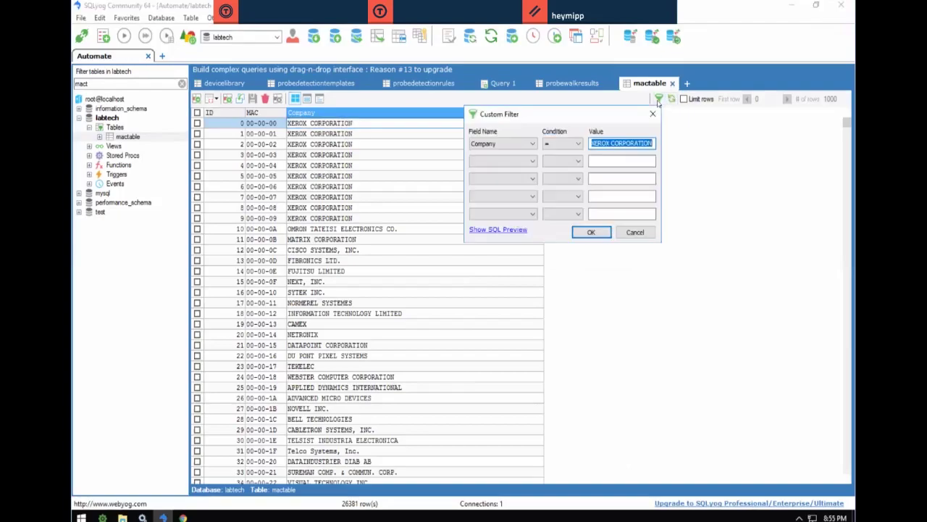
type("Routerboard")
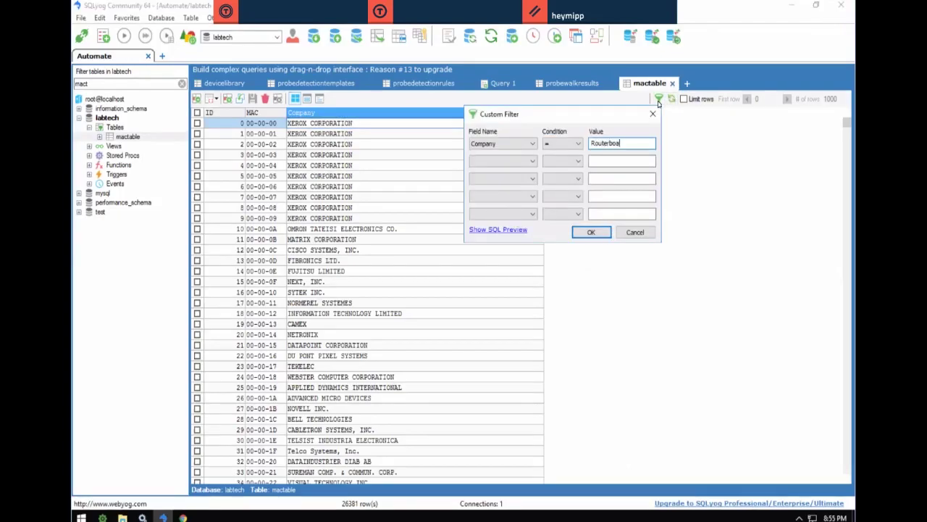
left_click(572, 144)
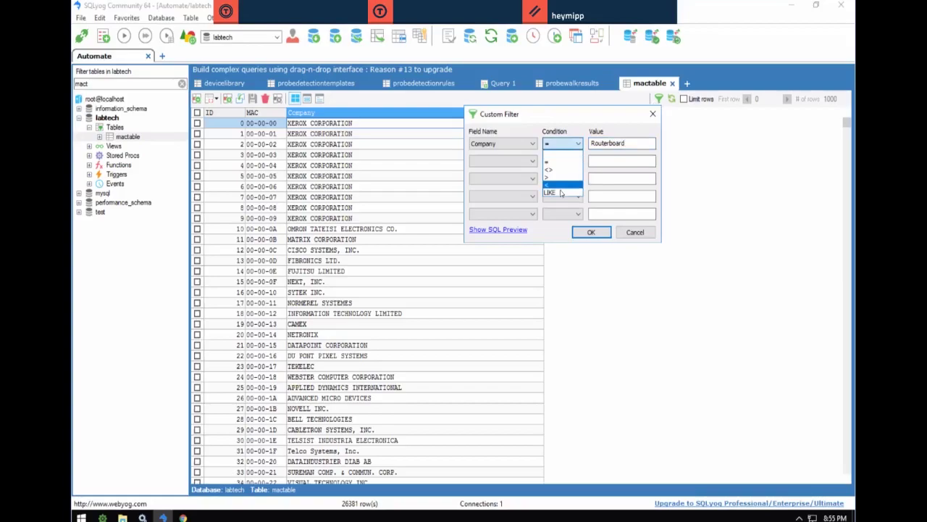
left_click(564, 192)
left_click(591, 232)
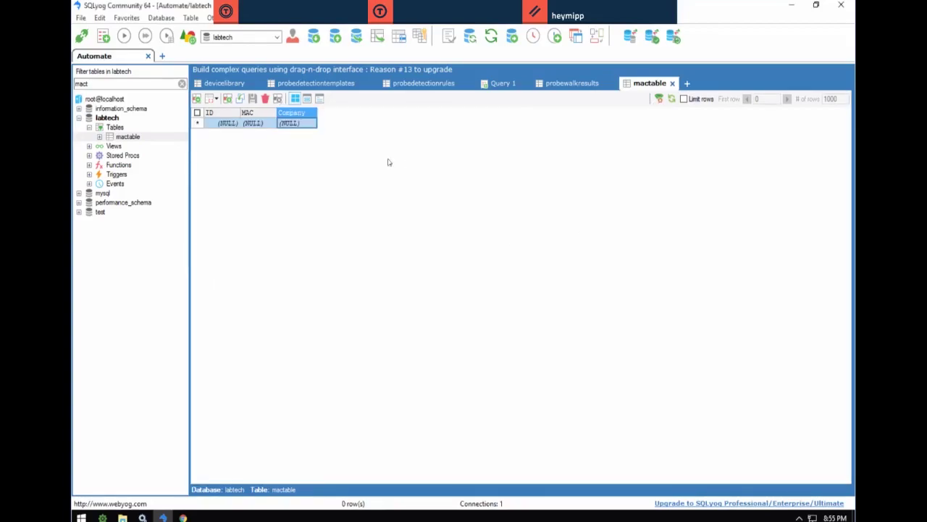
left_click(659, 99)
Step: Filter mactable by Company LIKE 'Routerboard%' to get nine rows, then return to Network Probe
left_click(659, 99)
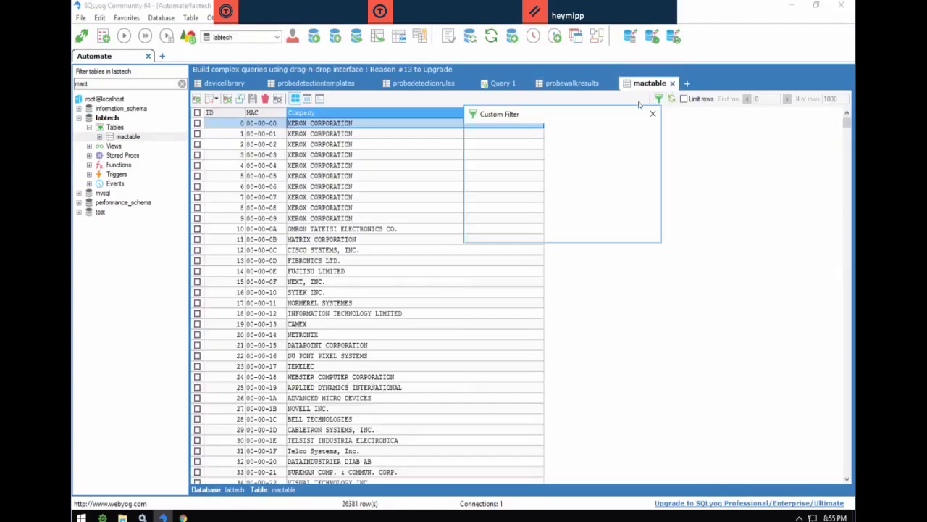
type("Rou")
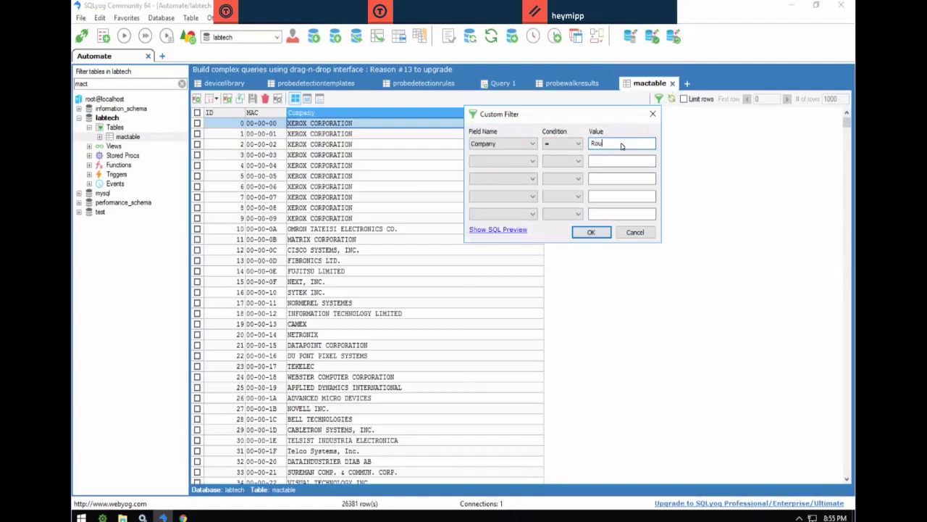
type("terboard%")
left_click(574, 148)
left_click(561, 193)
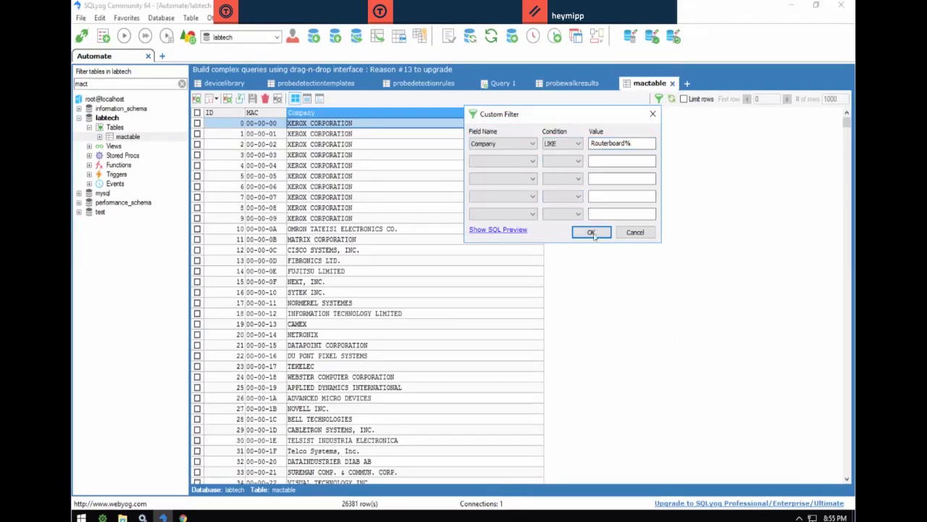
left_click(591, 232)
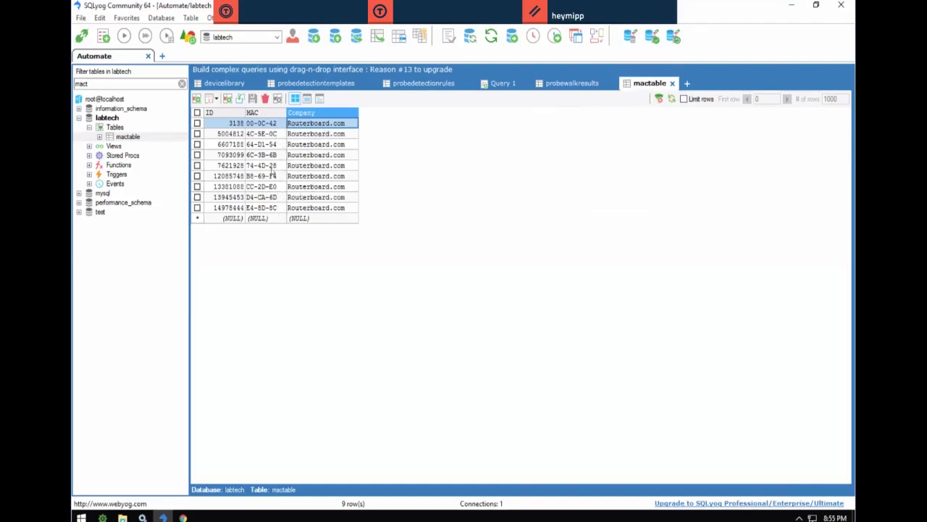
left_click(102, 517)
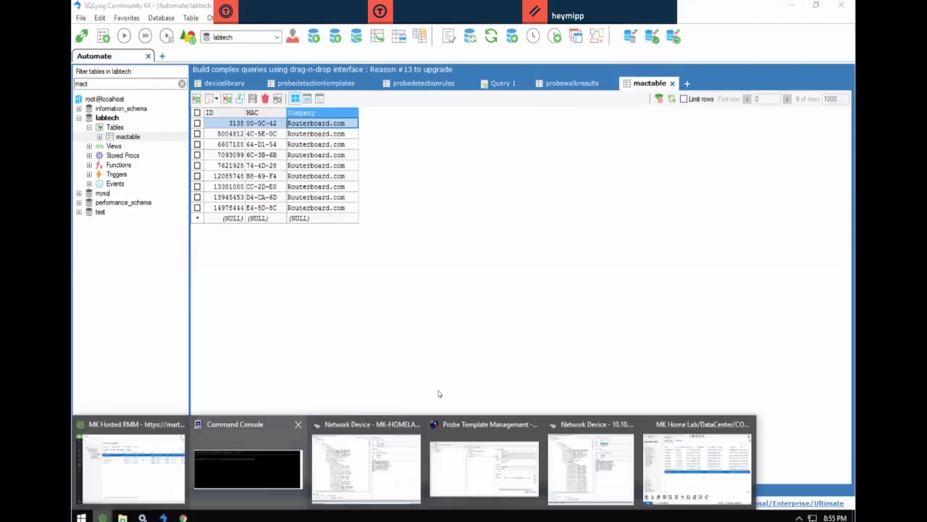
left_click(697, 464)
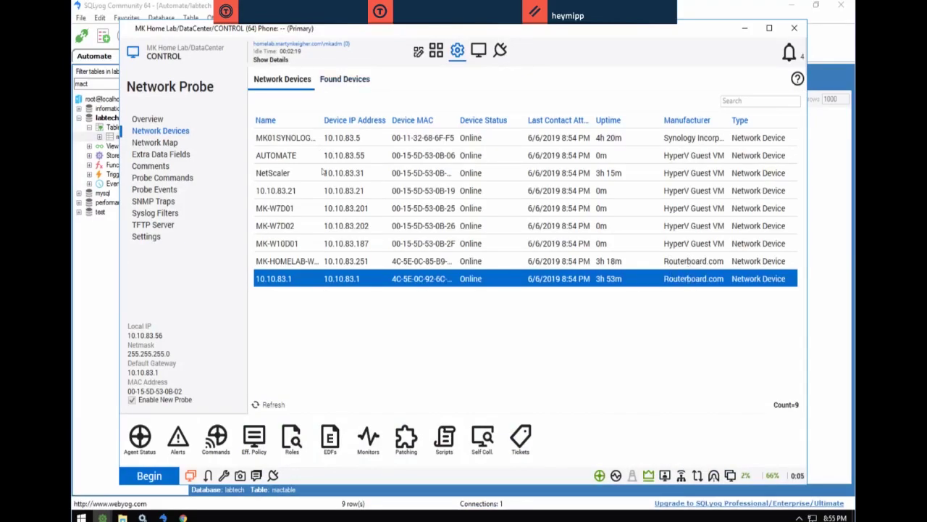
Step: Lower the Network Probe window so SQLyog's Routerboard.com result rows show above it
left_click_drag(309, 68, 298, 147)
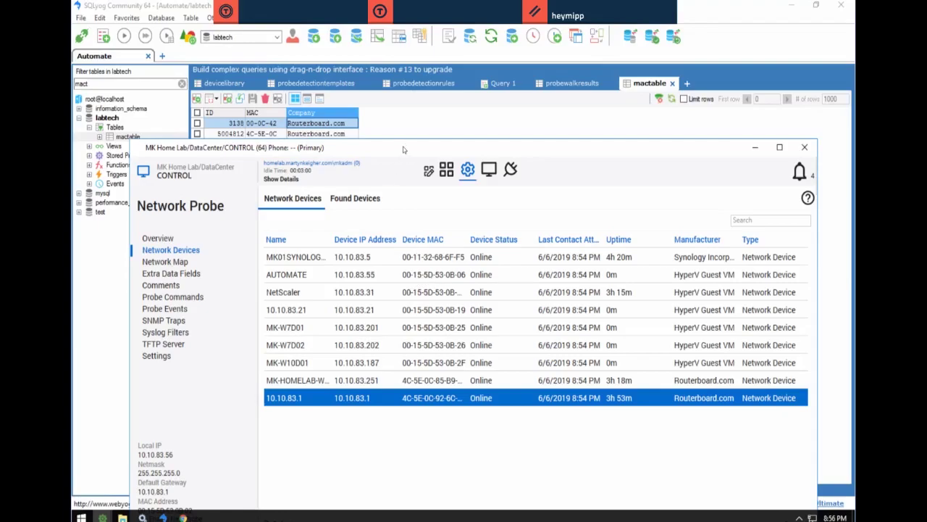
left_click_drag(404, 150, 357, 197)
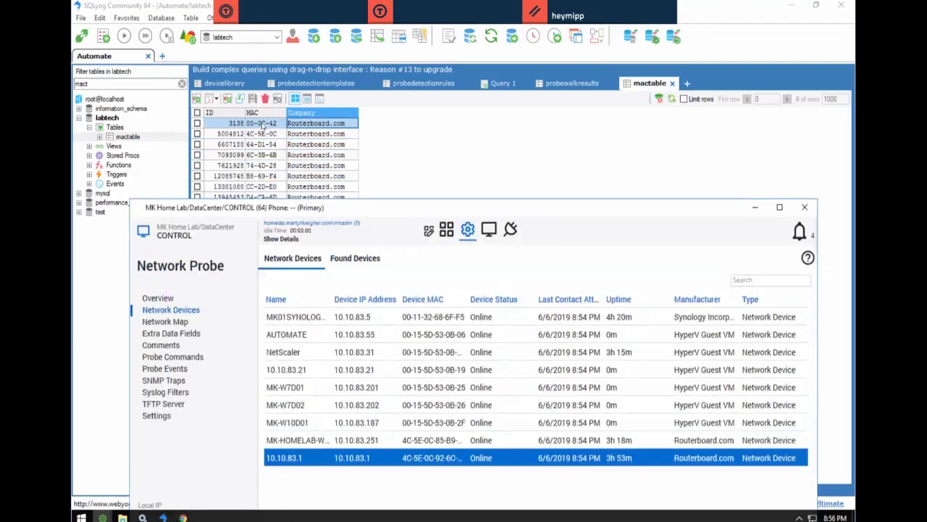
Step: Clear the Routerboard filter and start a MAC filter with 00-15-, checking MACs in the probe
left_click(659, 99)
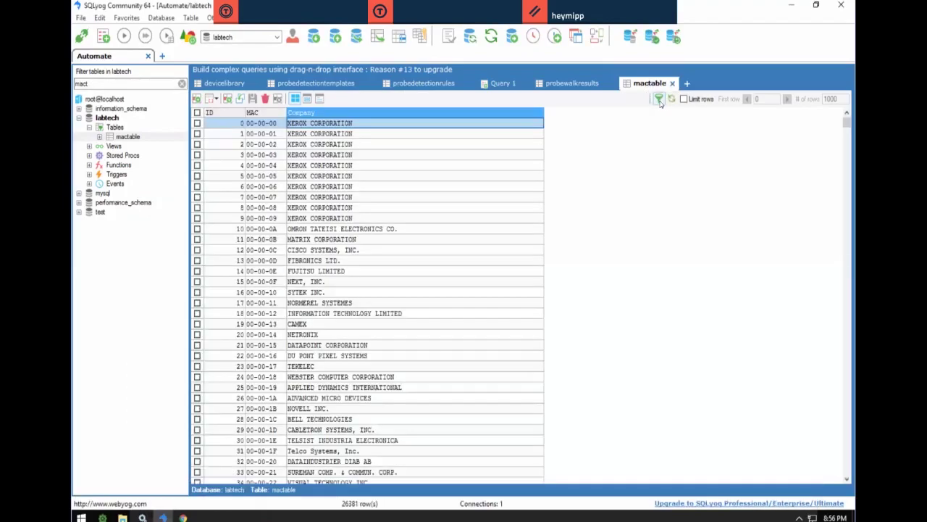
key("Left")
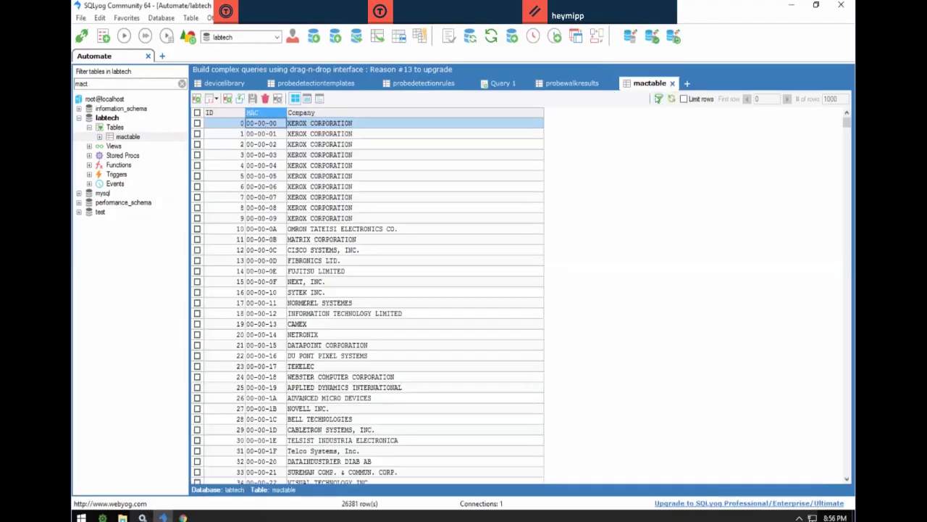
left_click(659, 98)
type("00")
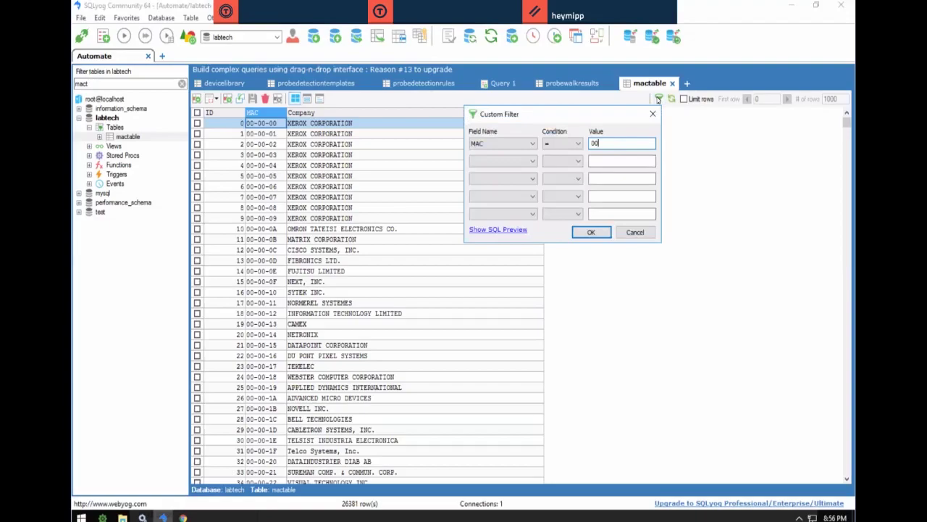
type("-15-")
mouse_move(107, 515)
left_click(694, 452)
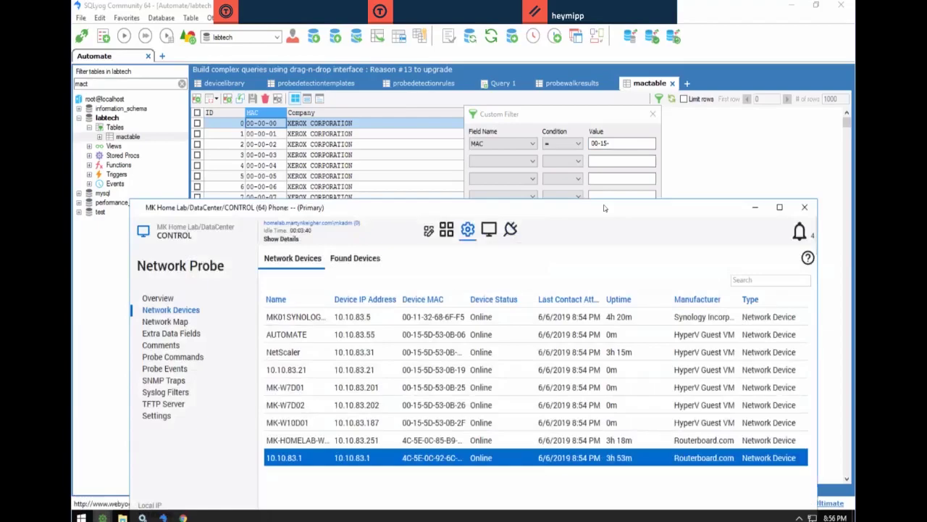
left_click(613, 142)
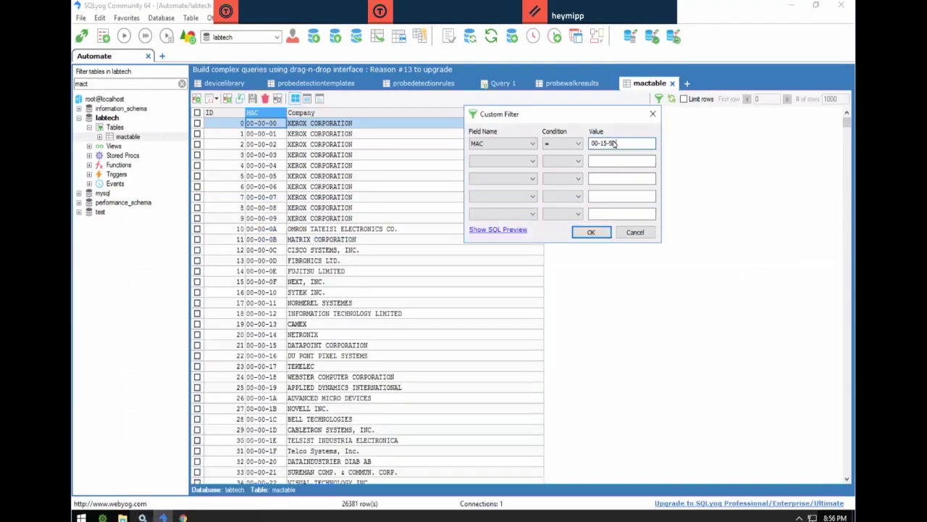
Step: Filter mactable MAC LIKE 00-15-5D% to find HyperV Guest VM, then clear the filter
type("00-15-5D%")
left_click(578, 144)
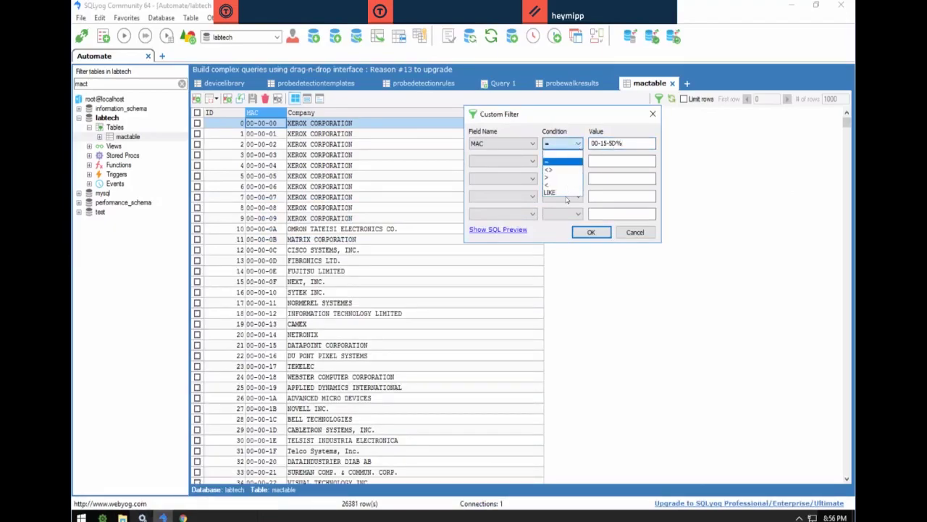
left_click(563, 192)
left_click(591, 231)
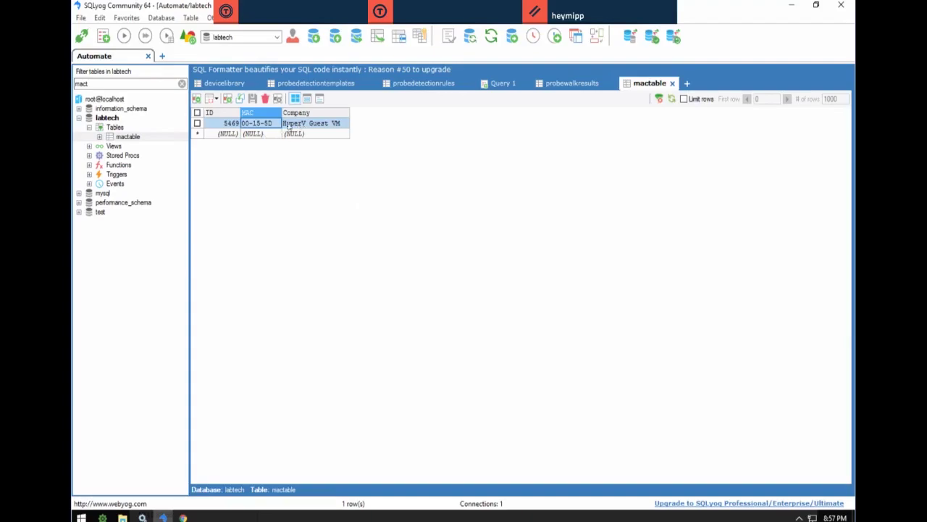
left_click(659, 99)
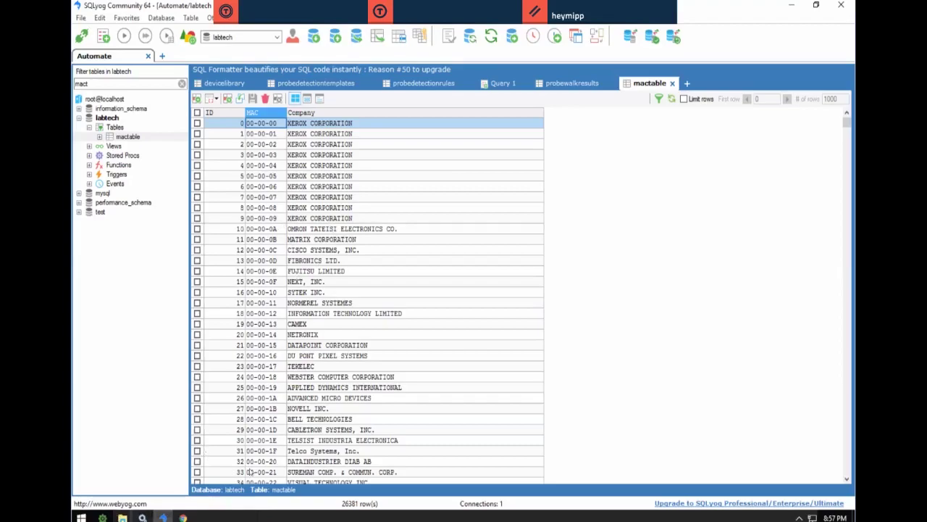
mouse_move(103, 517)
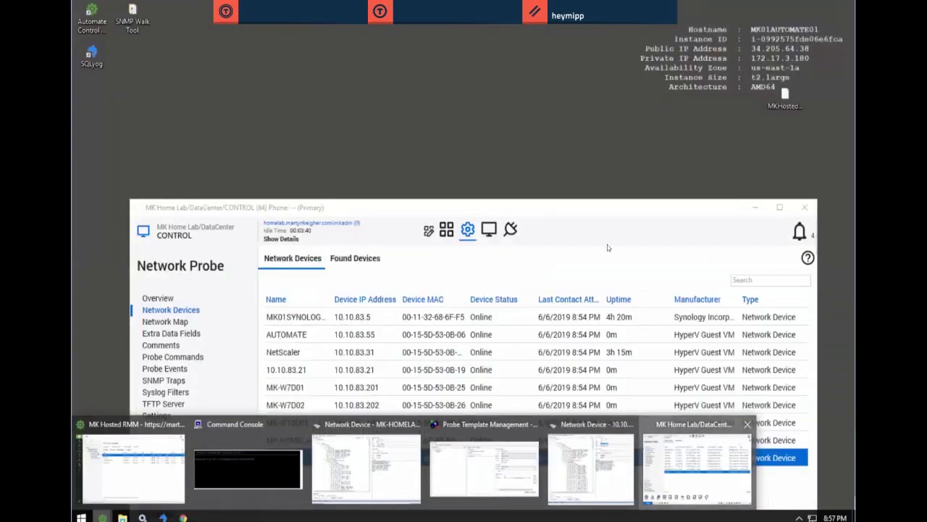
Step: Bring the Network Probe back on screen and review its Redetect Devices command
left_click(688, 463)
left_click_drag(578, 208, 577, 118)
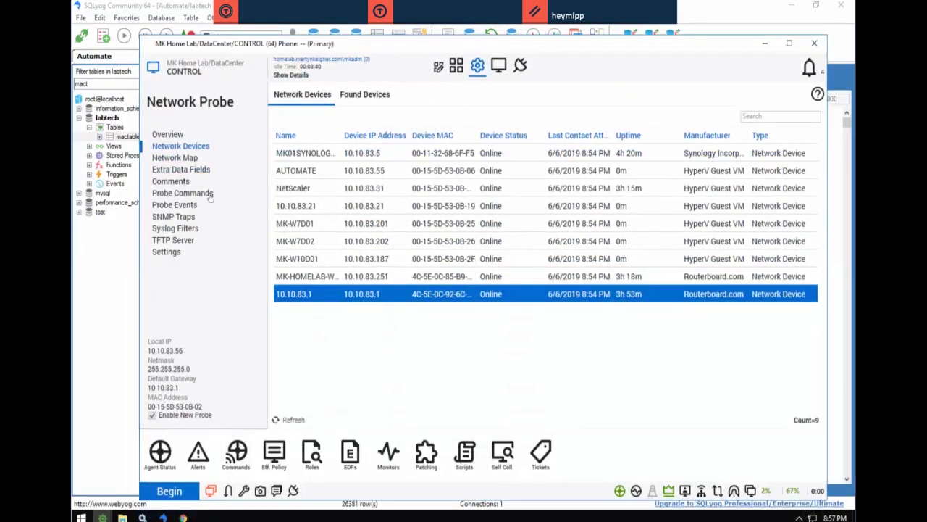
left_click(209, 192)
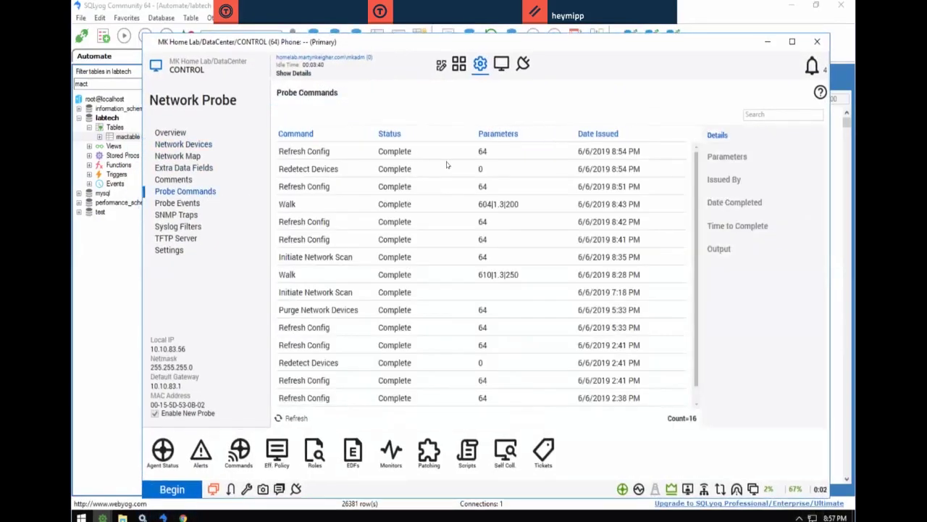
left_click(481, 173)
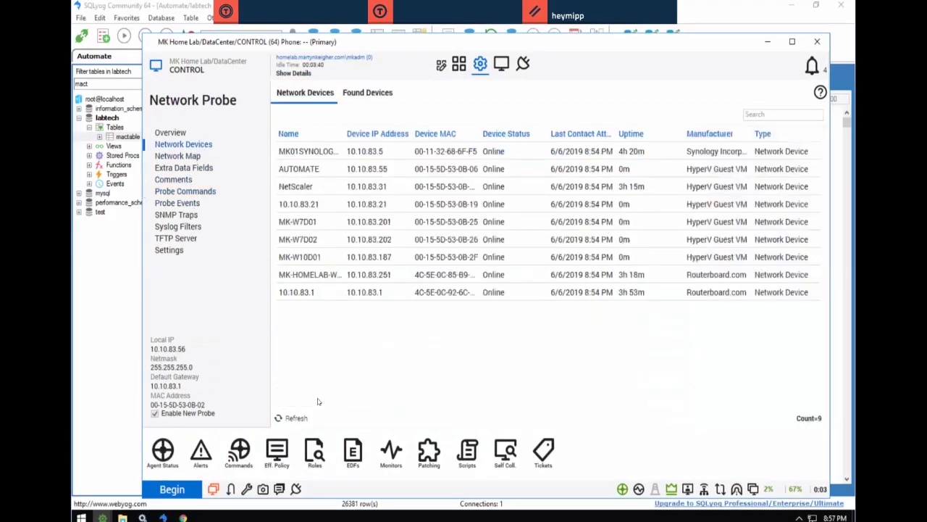
Step: Check the refreshed Network Devices list, select MK-HOMELAB-W, and move the window down
left_click(279, 417)
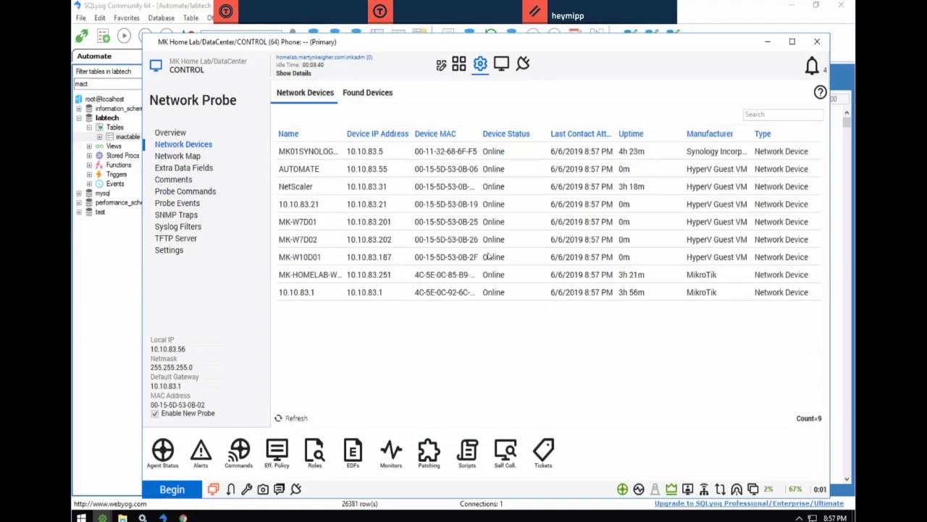
left_click(702, 282)
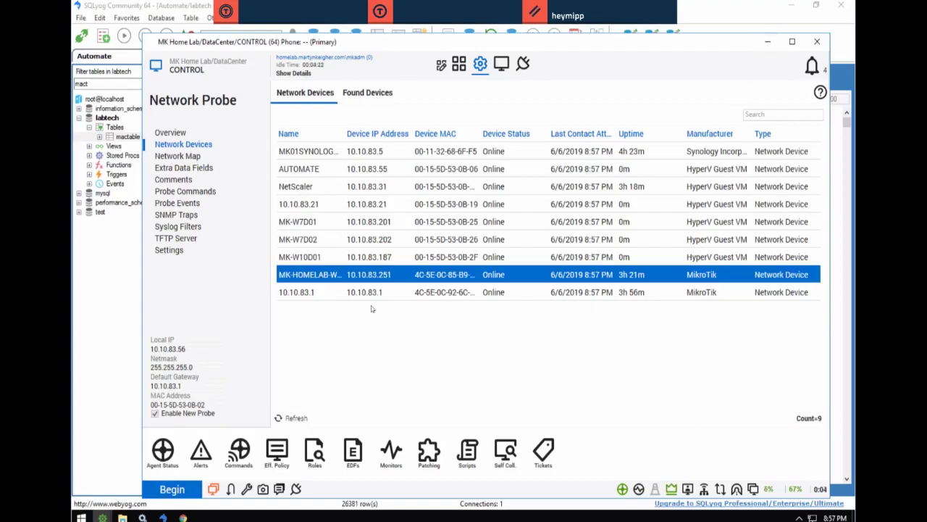
left_click_drag(427, 48, 404, 177)
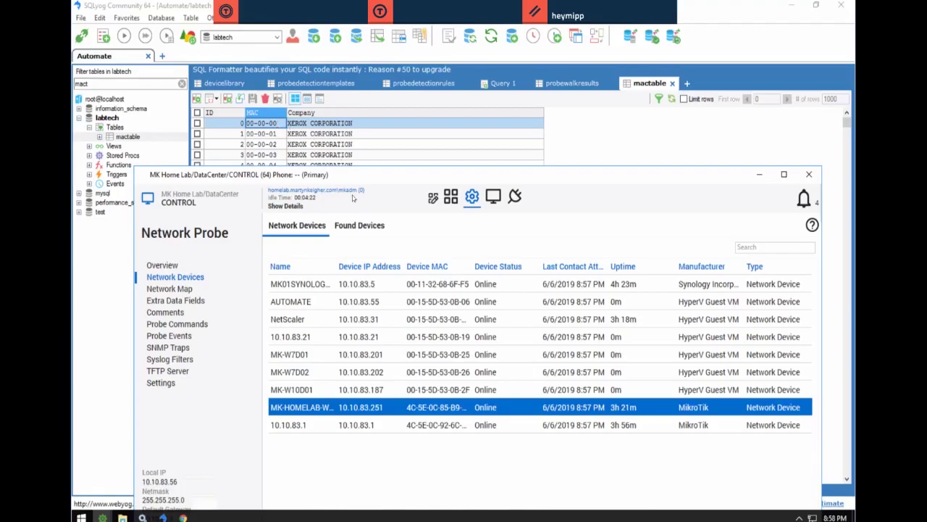
Step: Minimize the Network Probe to show SQLyog's full 26381-row mactable, then preview the other open windows
left_click_drag(371, 175, 359, 63)
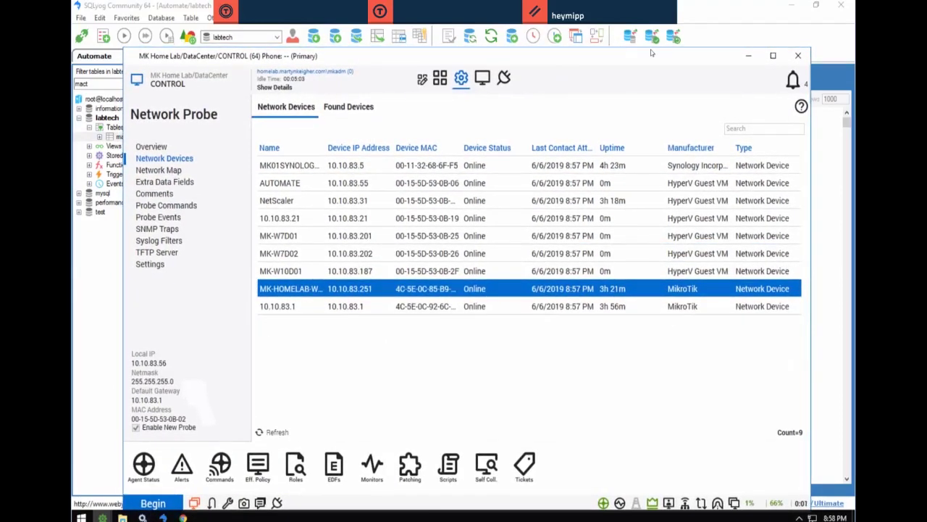
left_click(750, 59)
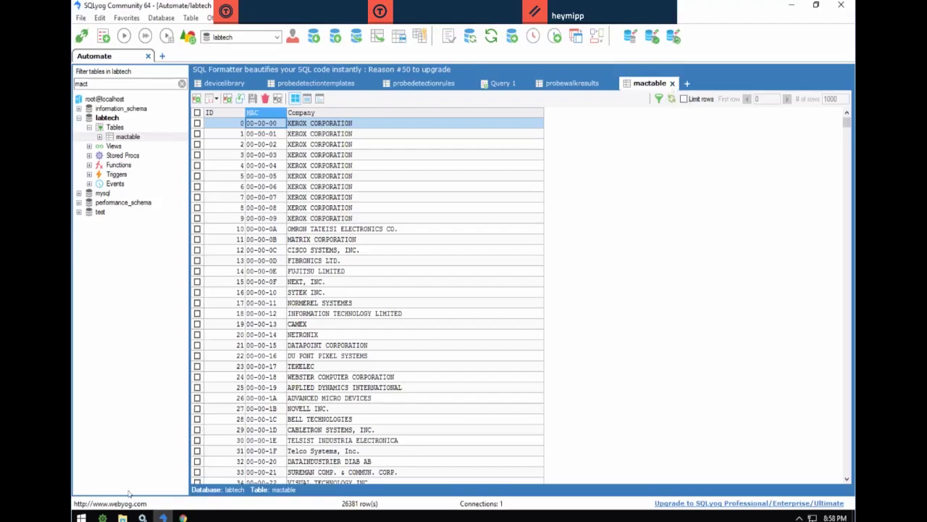
left_click(104, 518)
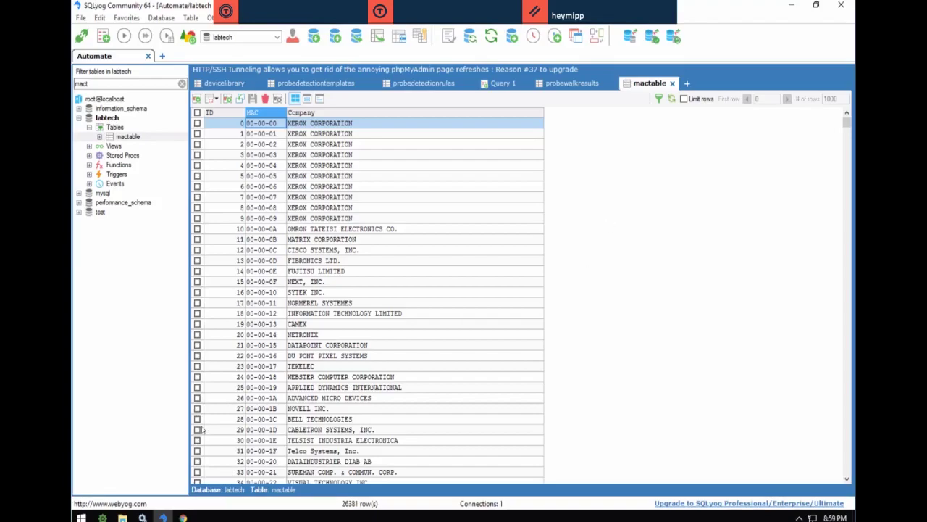
left_click(105, 515)
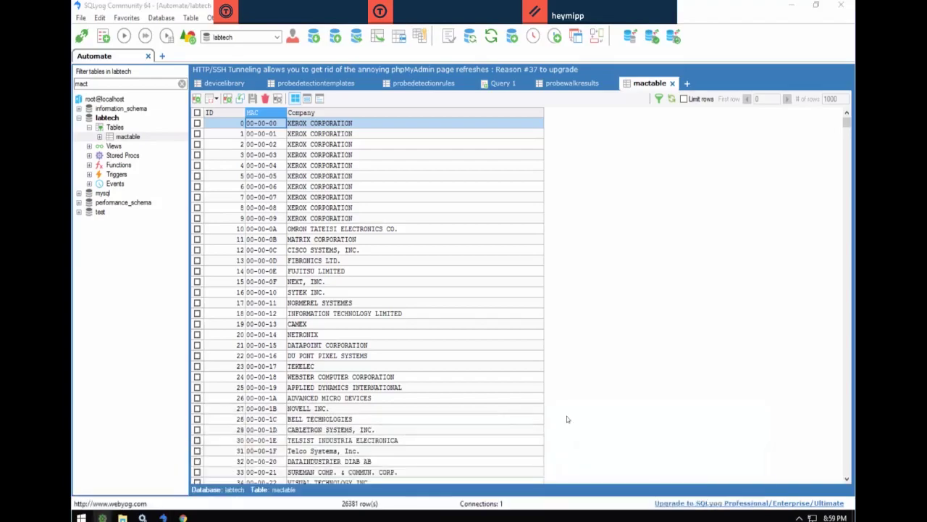
Step: Open 10.10.83.1's SNMP Explorer walk from the probe device list and move it aside
mouse_move(102, 516)
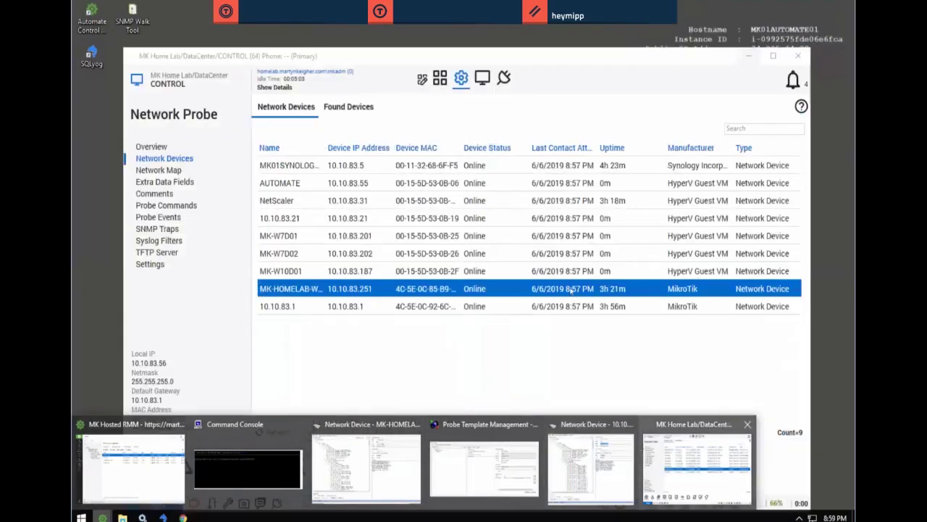
left_click(697, 449)
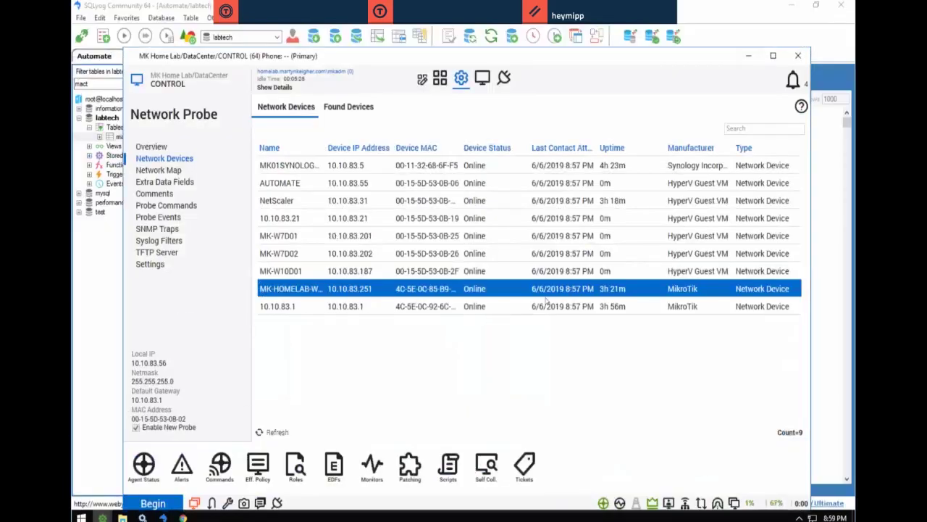
double_click(296, 307)
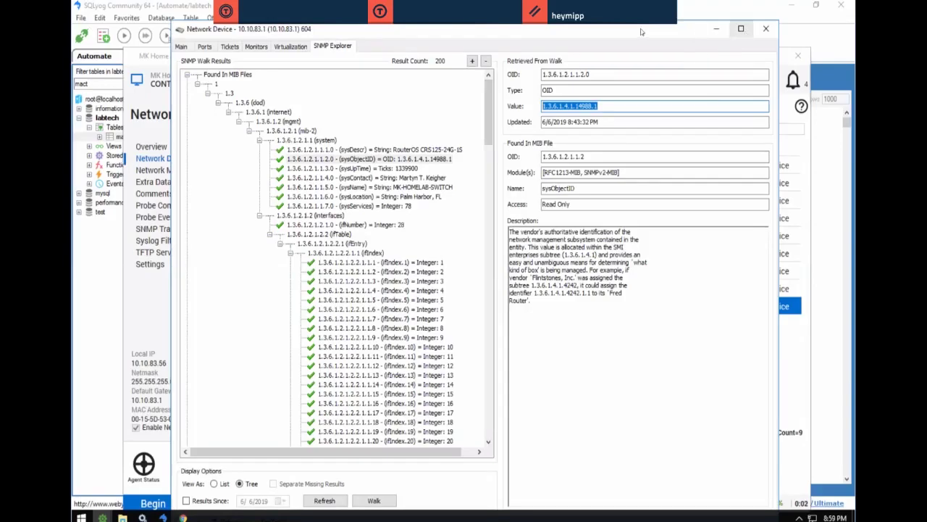
left_click_drag(696, 31, 671, 62)
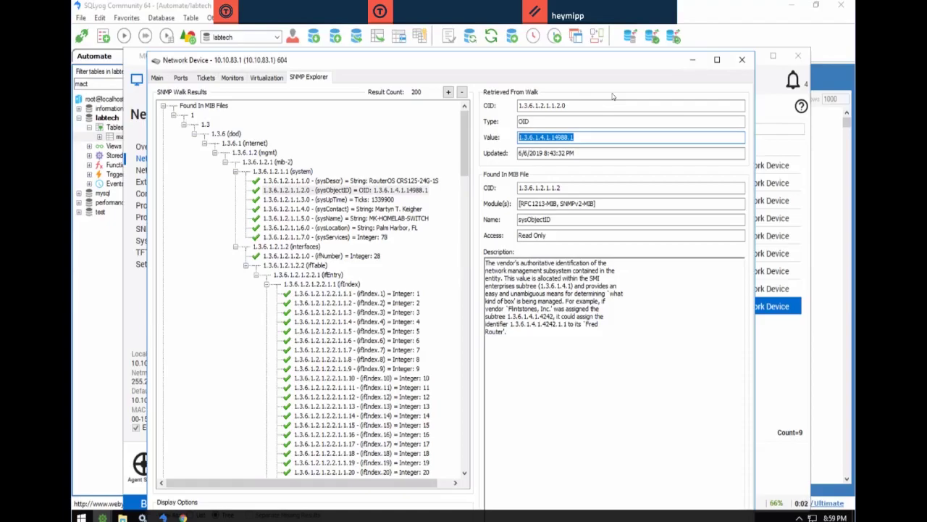
left_click_drag(322, 62, 335, 62)
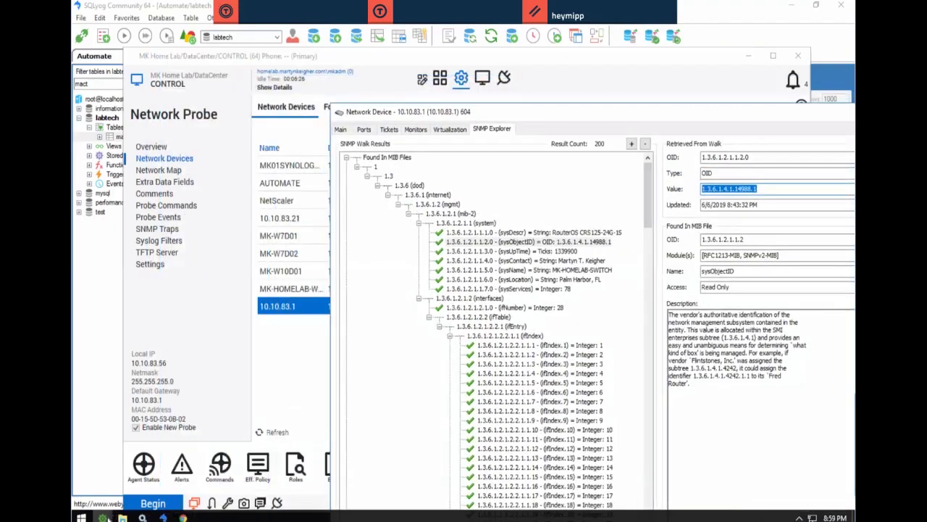
Step: Restore the MK-HOMELAB-WAP walk window and arrange it beside the 10.10.83.1 walk
mouse_move(102, 517)
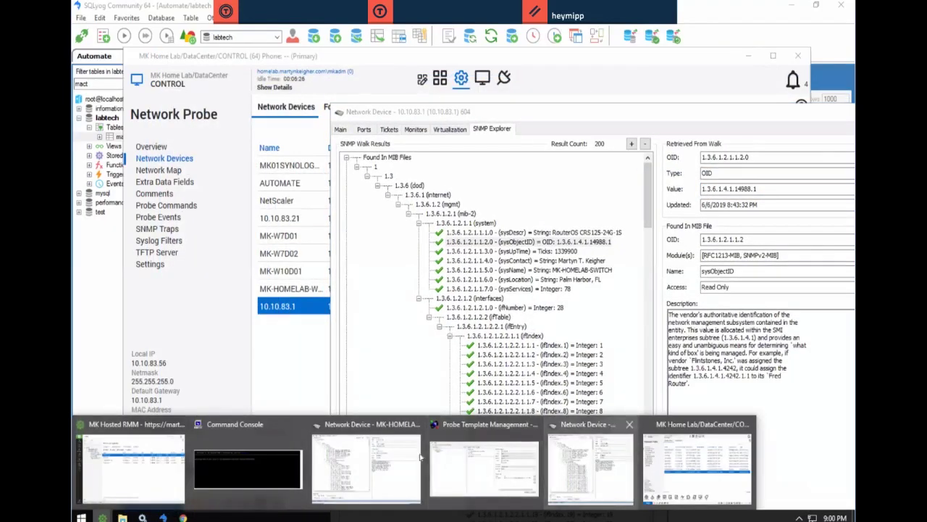
mouse_move(403, 456)
left_click(370, 463)
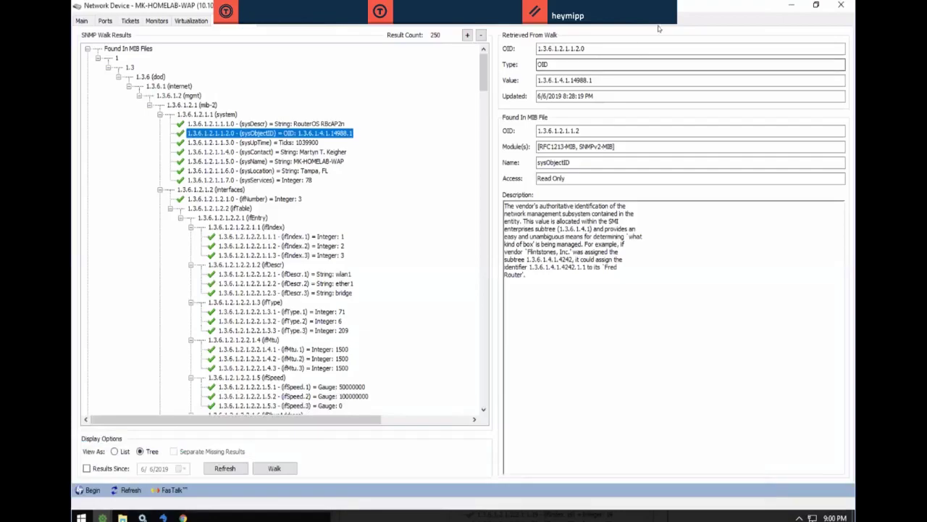
double_click(545, 9)
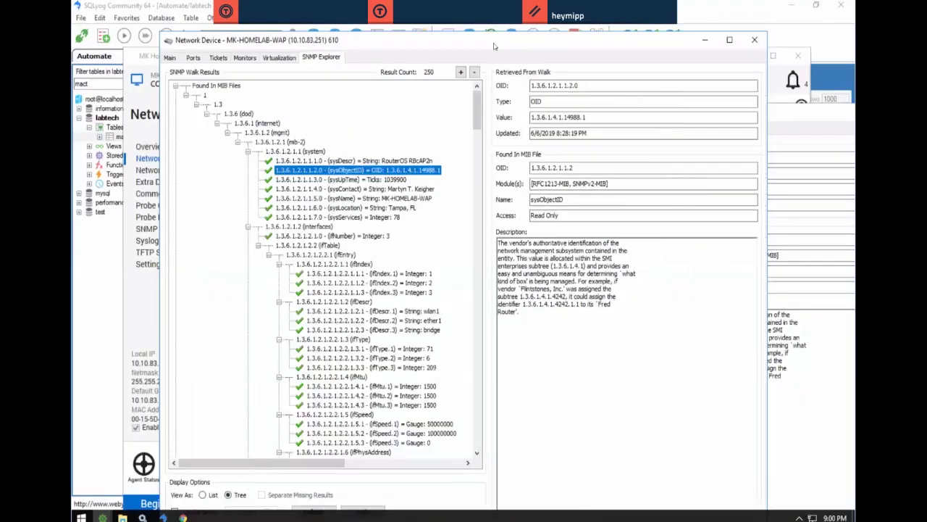
left_click_drag(456, 47, 369, 48)
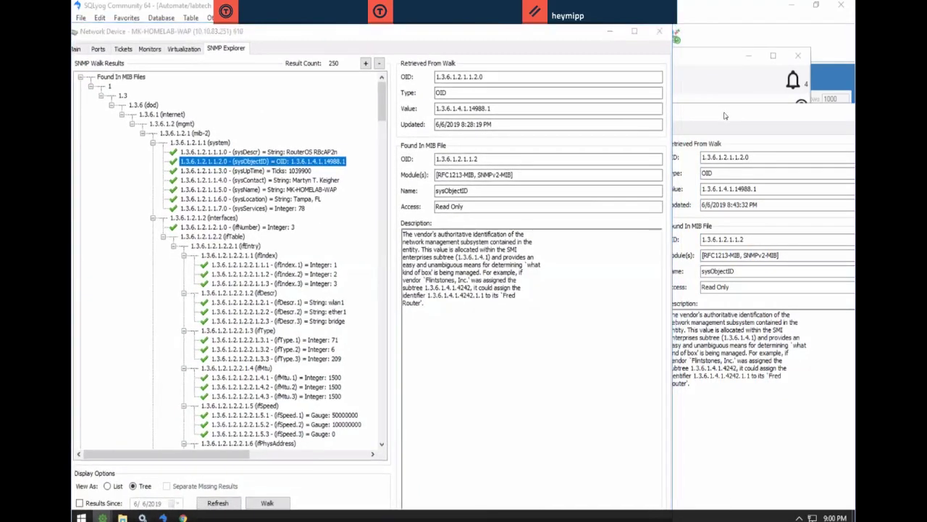
left_click_drag(725, 115, 613, 117)
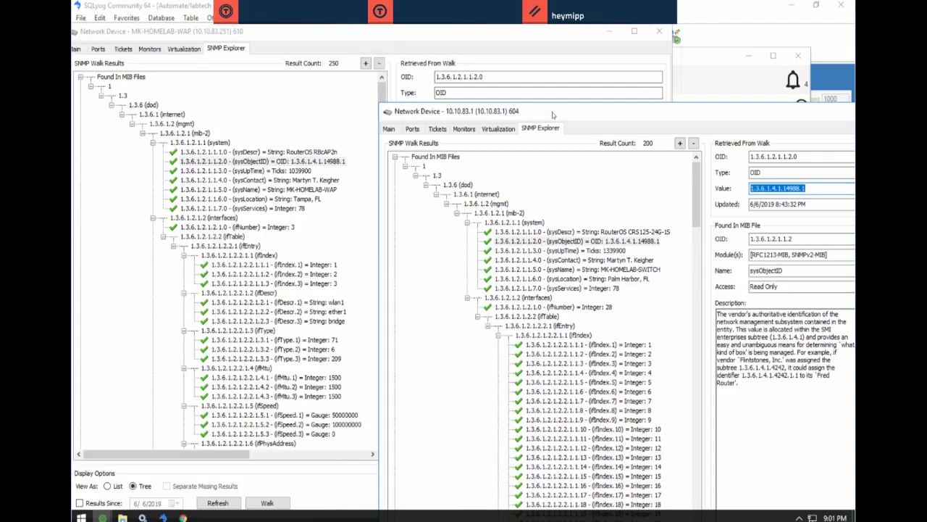
Step: Compare both devices' sysDescr values, select the sysDescr OID, and return to Probe Template Management
left_click(296, 154)
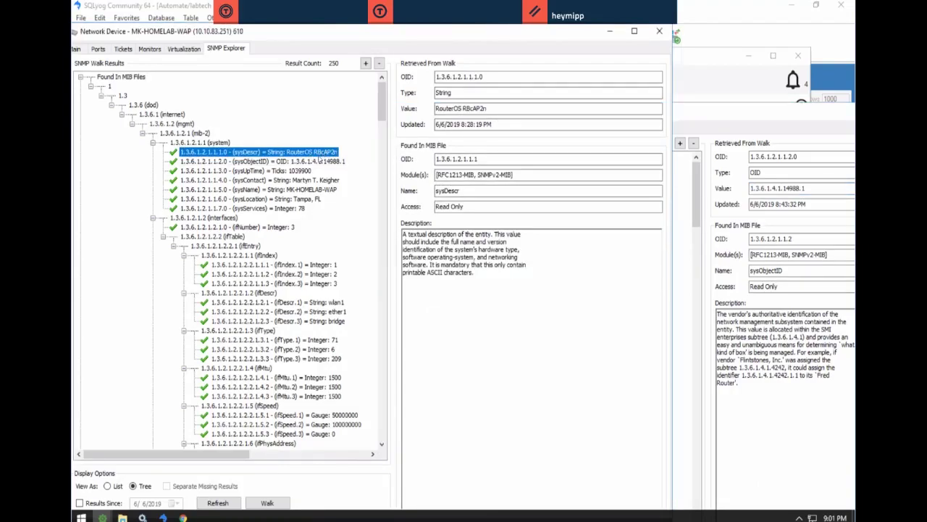
left_click(732, 119)
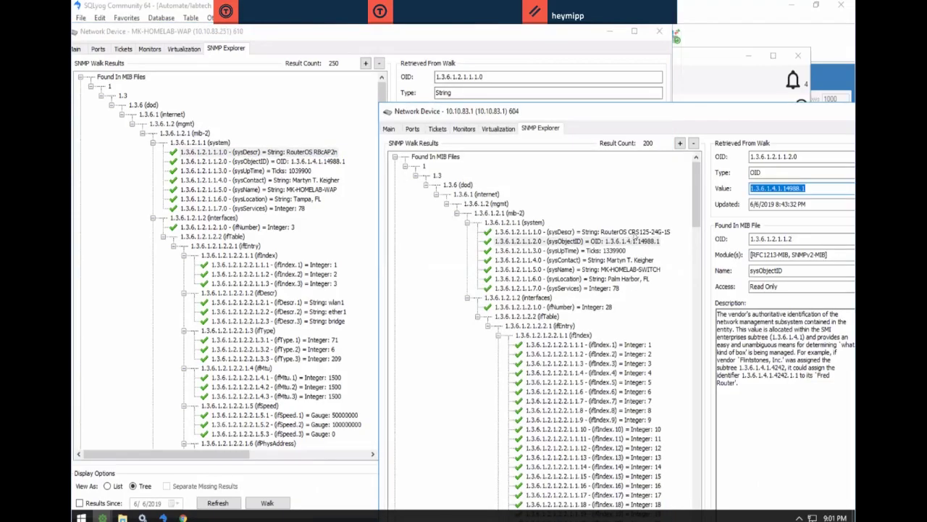
left_click(631, 233)
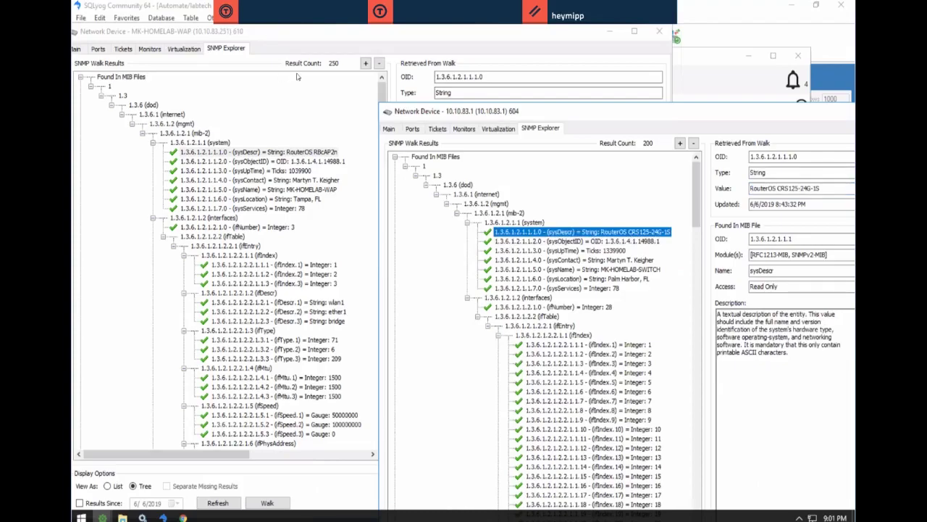
left_click(210, 152)
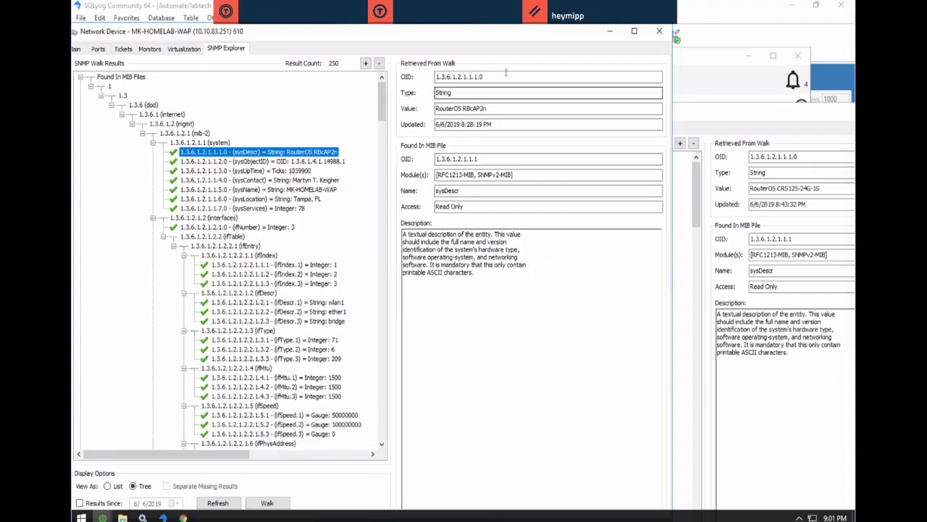
left_click_drag(486, 76, 410, 76)
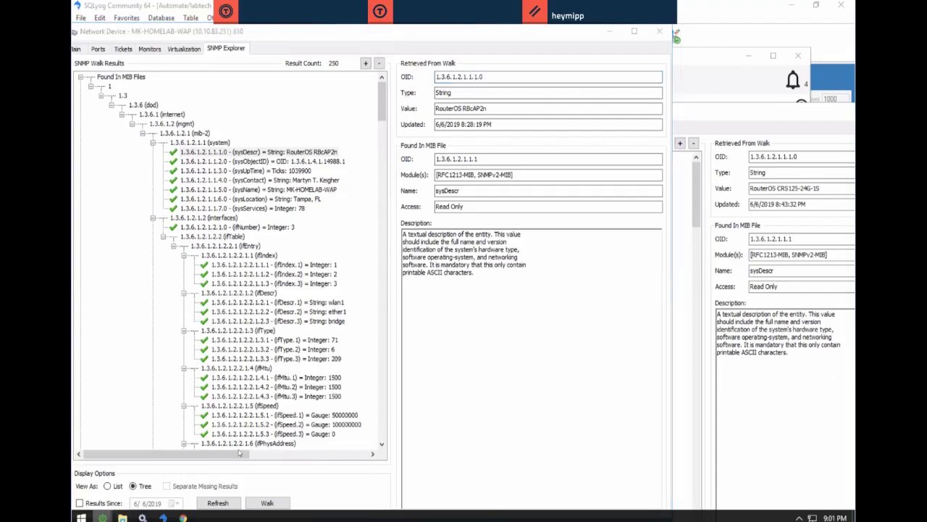
mouse_move(103, 518)
left_click(460, 464)
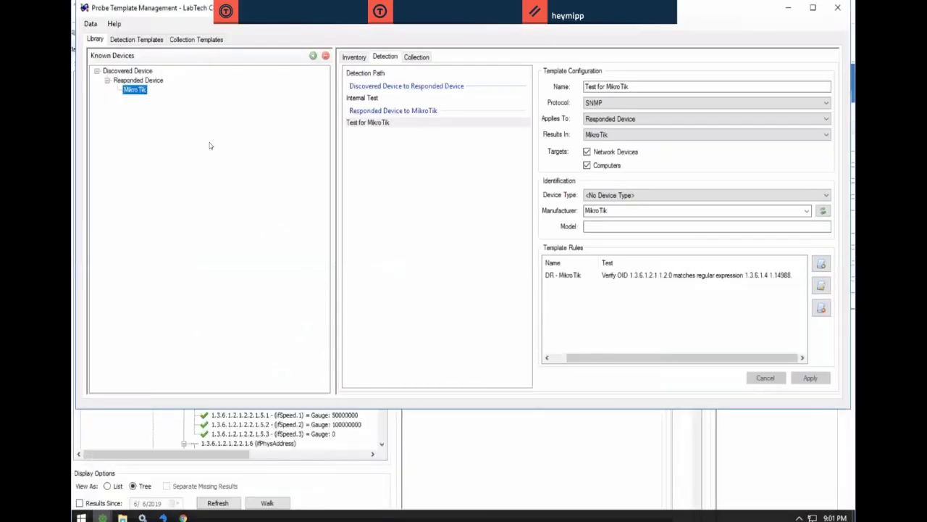
Step: Add the device RBcAP2n under MikroTik in the Library and apply it
left_click_drag(122, 16, 226, 186)
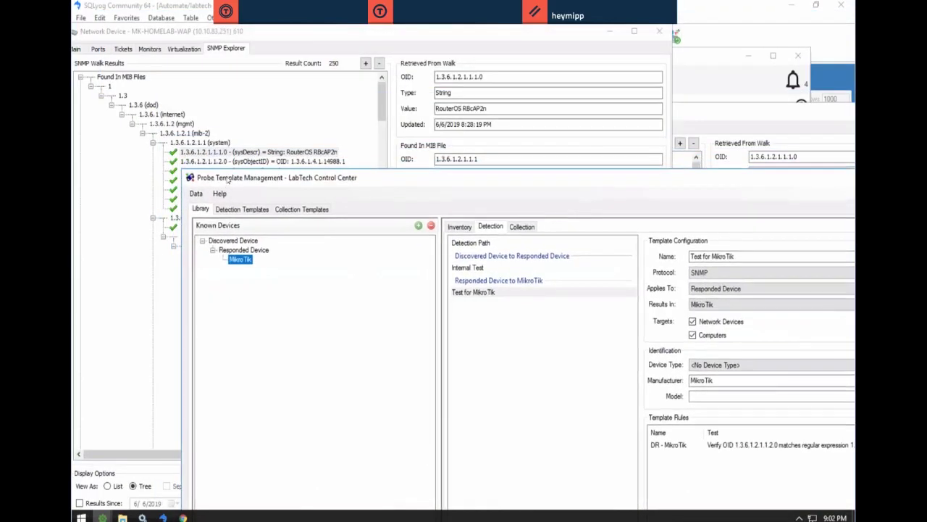
right_click(242, 265)
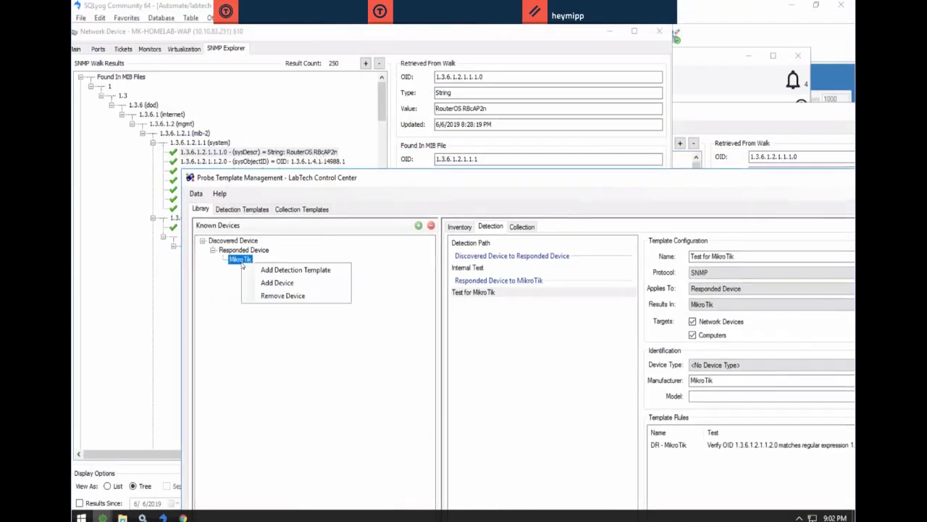
left_click(284, 282)
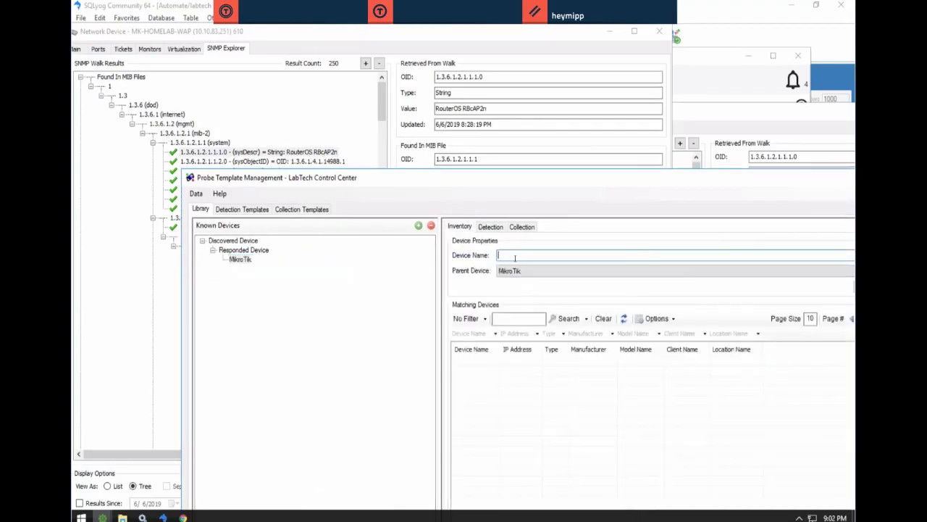
type("RBcAP2n")
left_click_drag(559, 185, 458, 155)
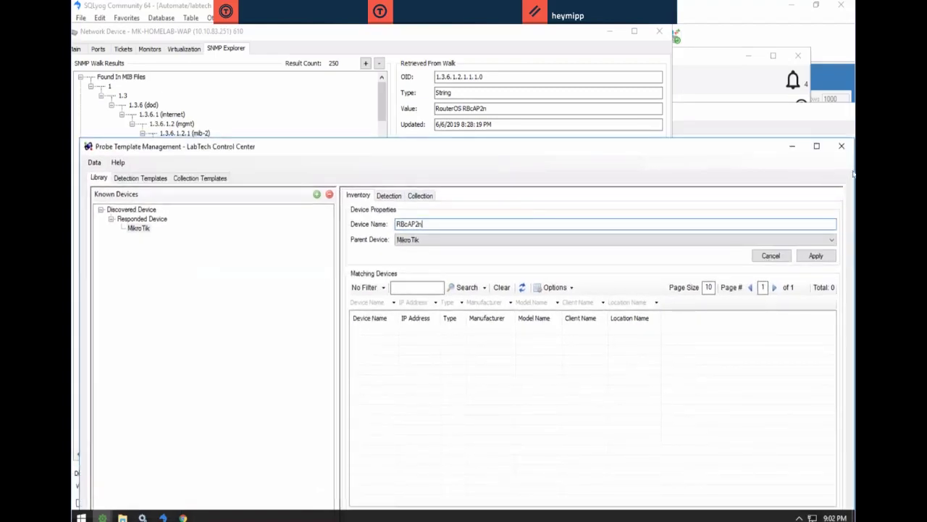
left_click_drag(848, 170, 596, 172)
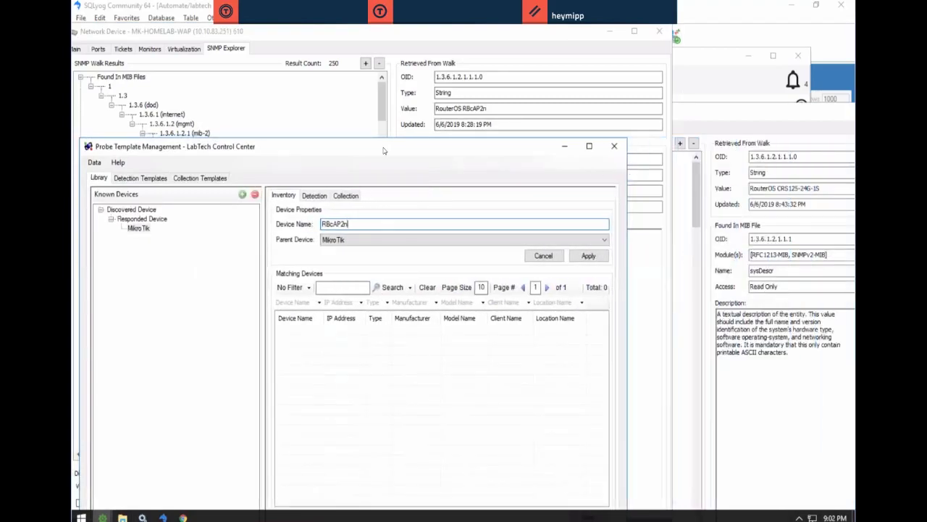
left_click_drag(434, 149, 574, 190)
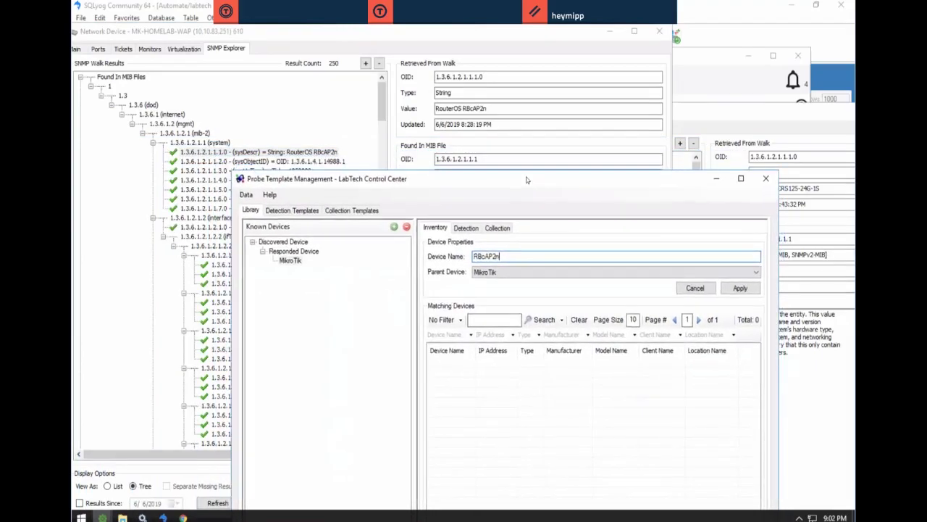
left_click(735, 289)
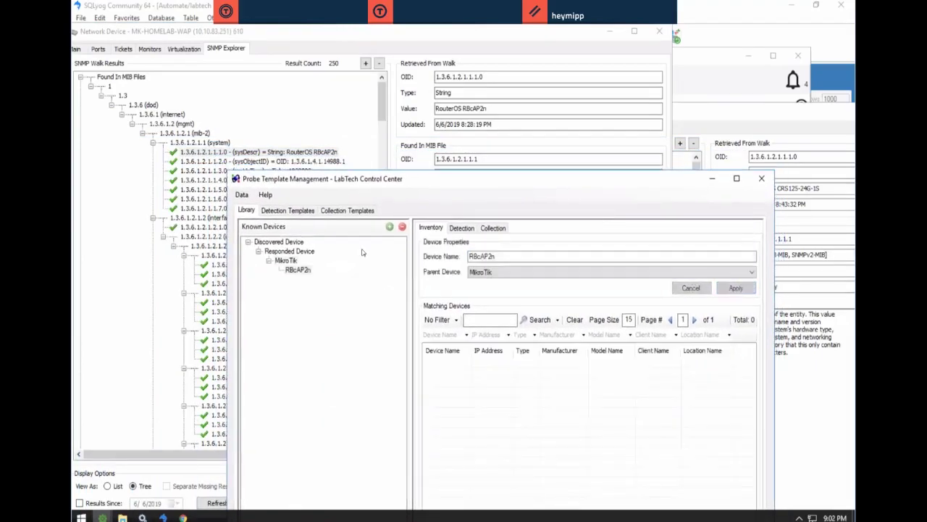
Step: Add a second MikroTik device named CRS125-24G-1S and apply it
left_click_drag(392, 169, 384, 224)
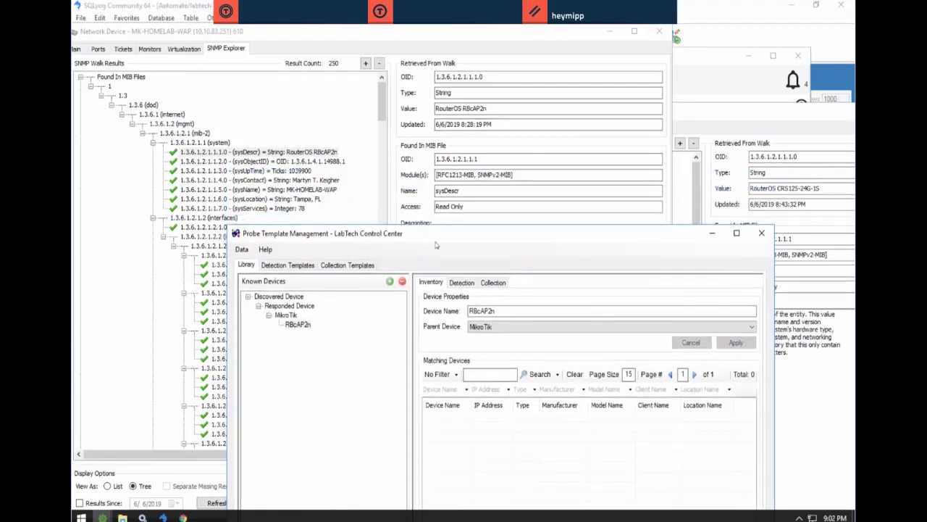
left_click(287, 316)
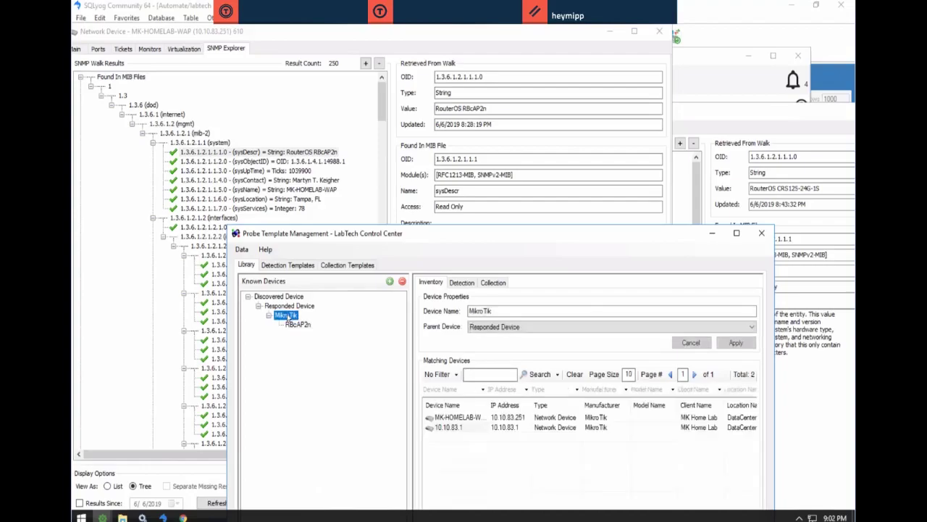
right_click(287, 316)
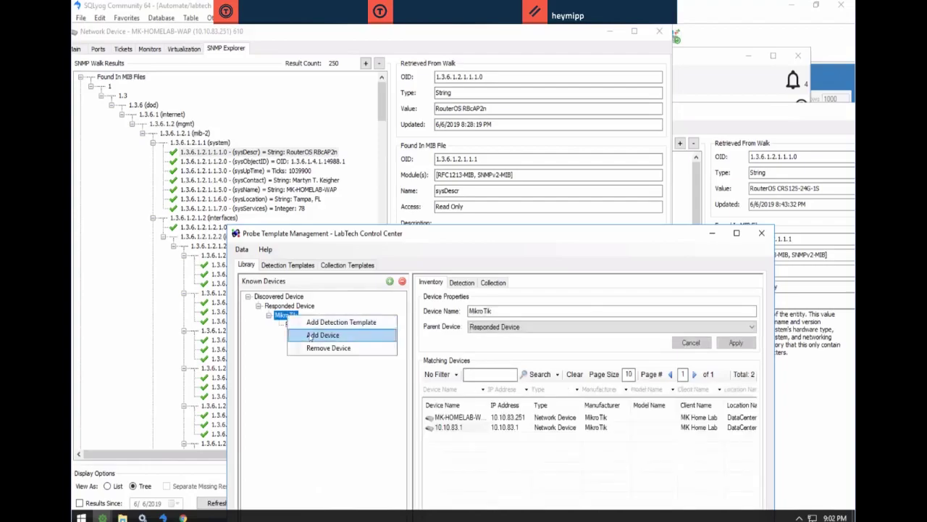
left_click(310, 335)
left_click(507, 310)
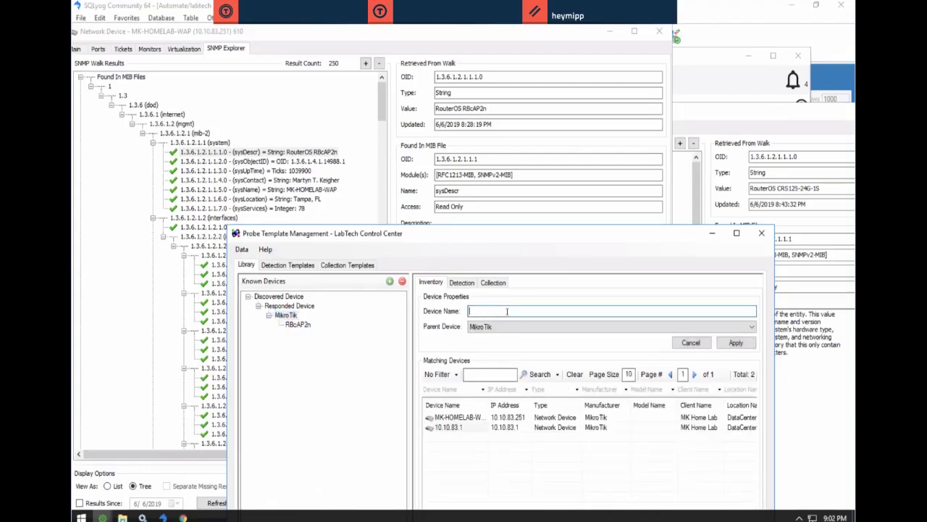
type("CRS125-24G-1S")
left_click(735, 342)
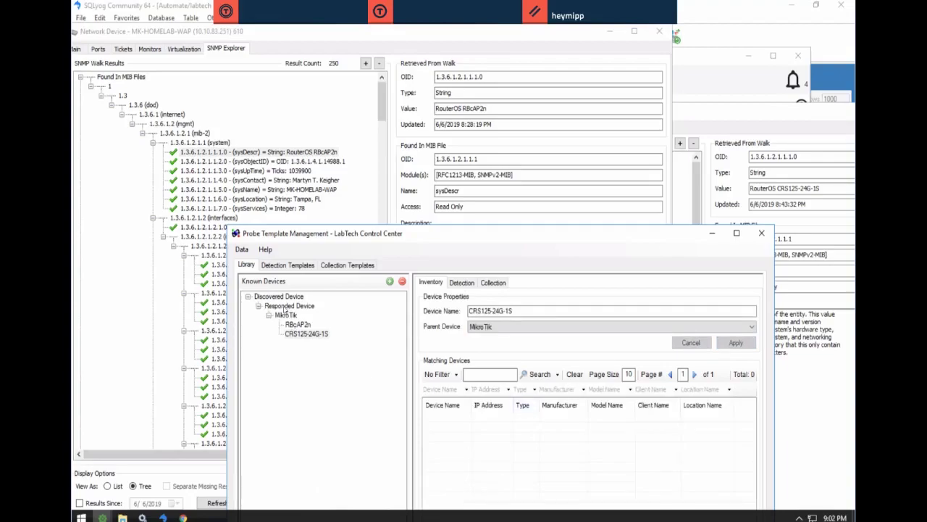
Step: View the Responded Device matches and sort the grid by Manufacturer
left_click_drag(355, 232, 327, 119)
left_click_drag(307, 85, 290, 85)
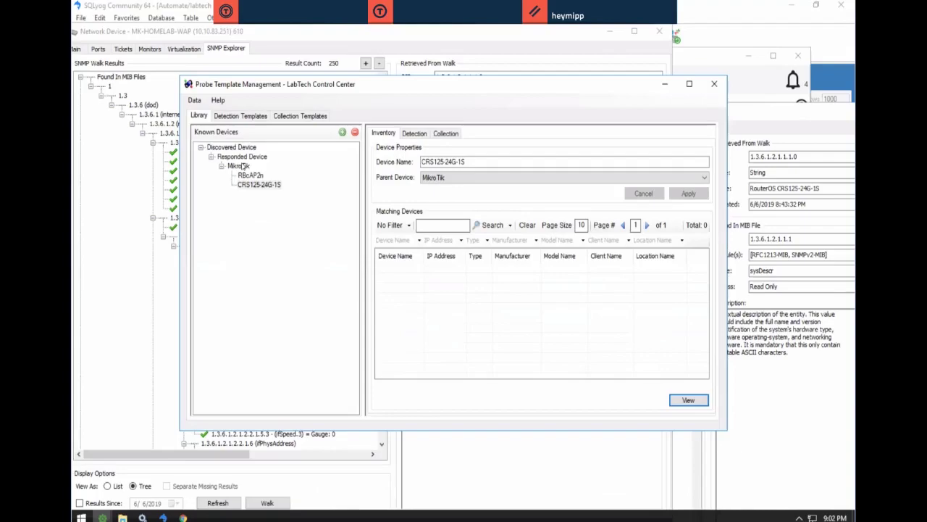
left_click(239, 166)
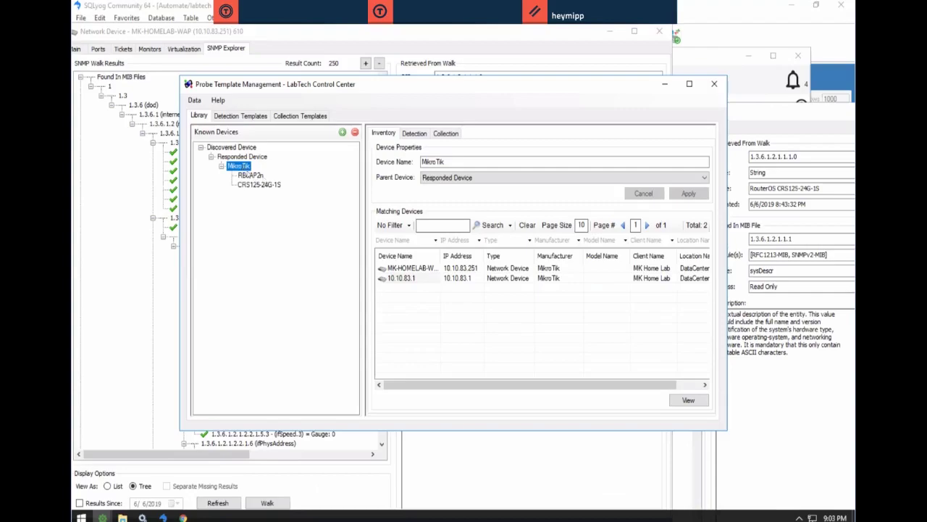
left_click(245, 157)
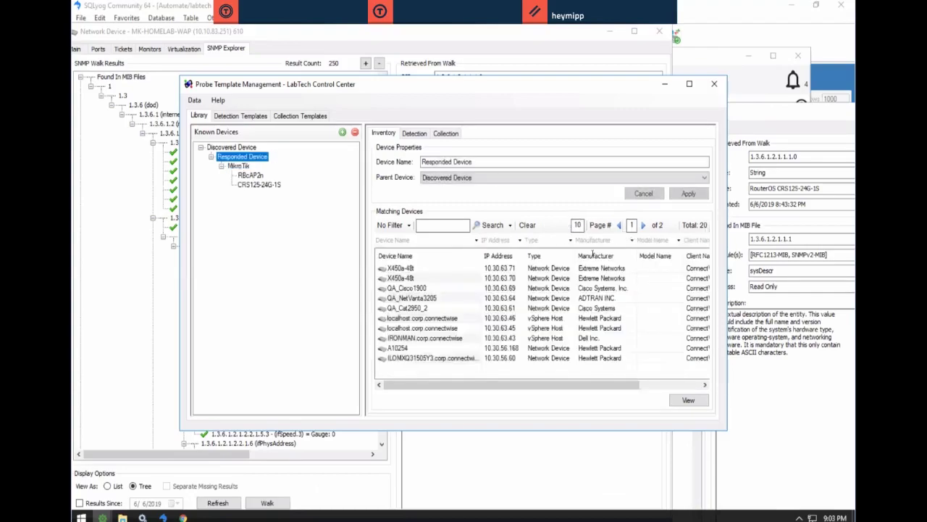
left_click(585, 258)
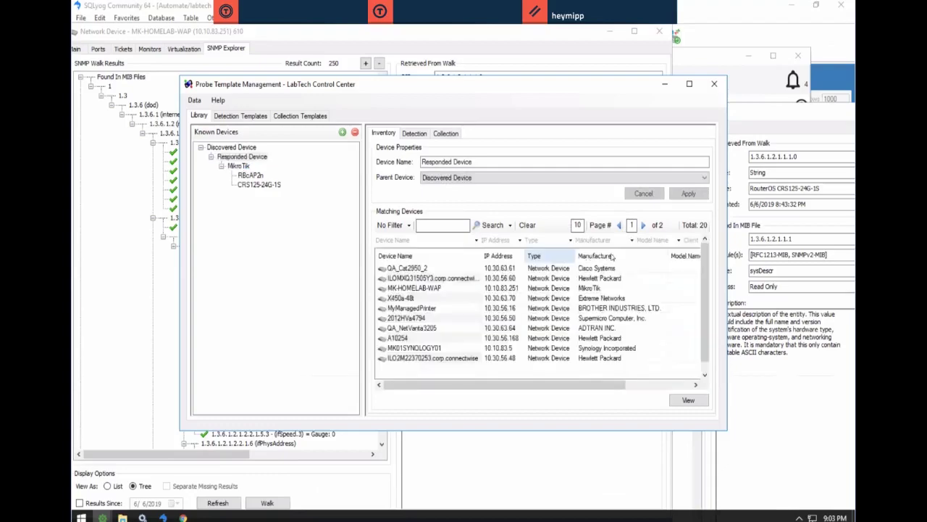
left_click(613, 257)
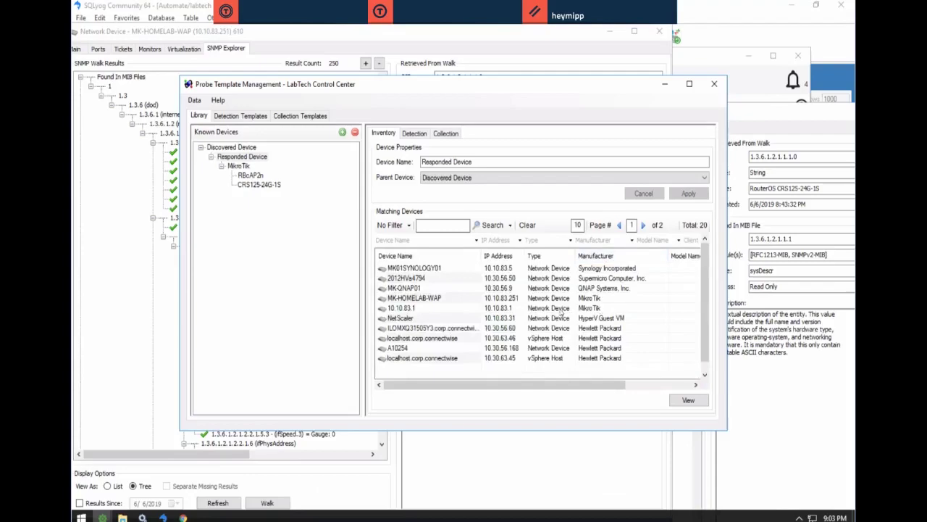
left_click_drag(727, 431, 792, 470)
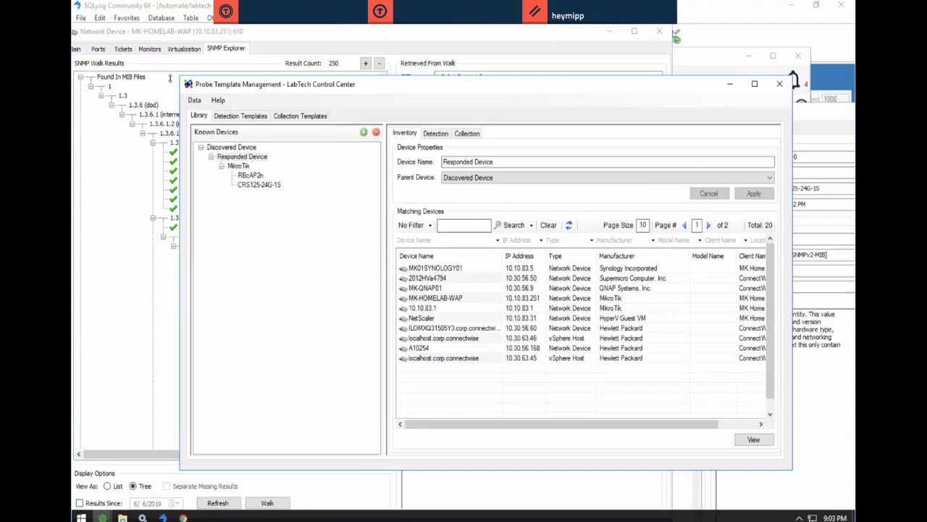
left_click_drag(221, 84, 302, 88)
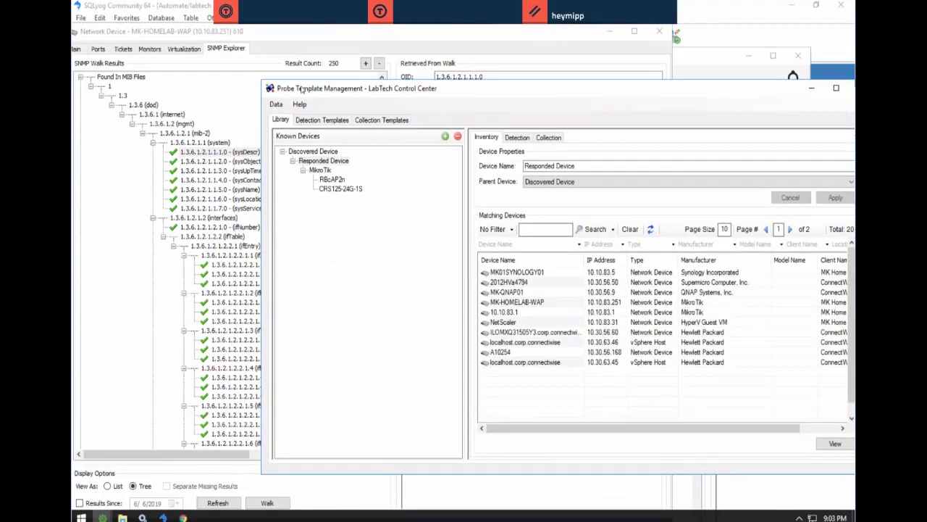
left_click(153, 219)
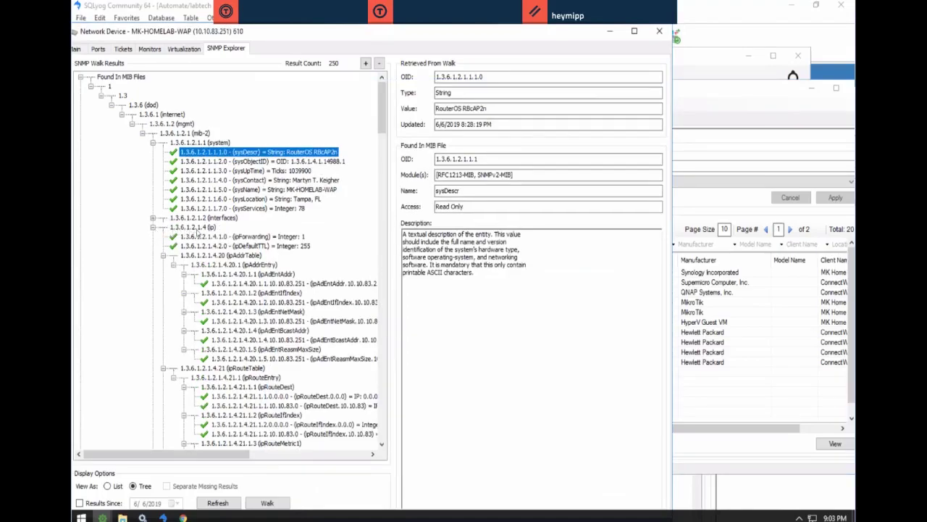
left_click(205, 229)
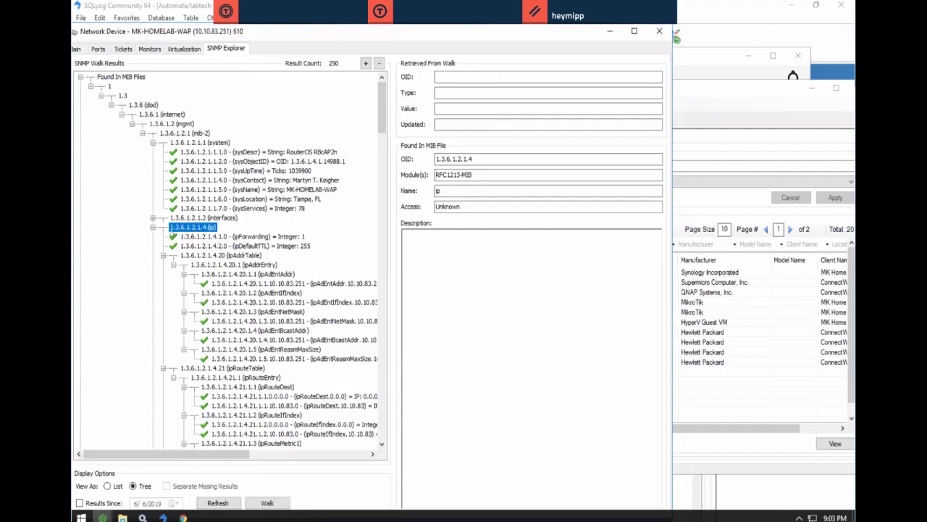
left_click(153, 226)
left_click(153, 236)
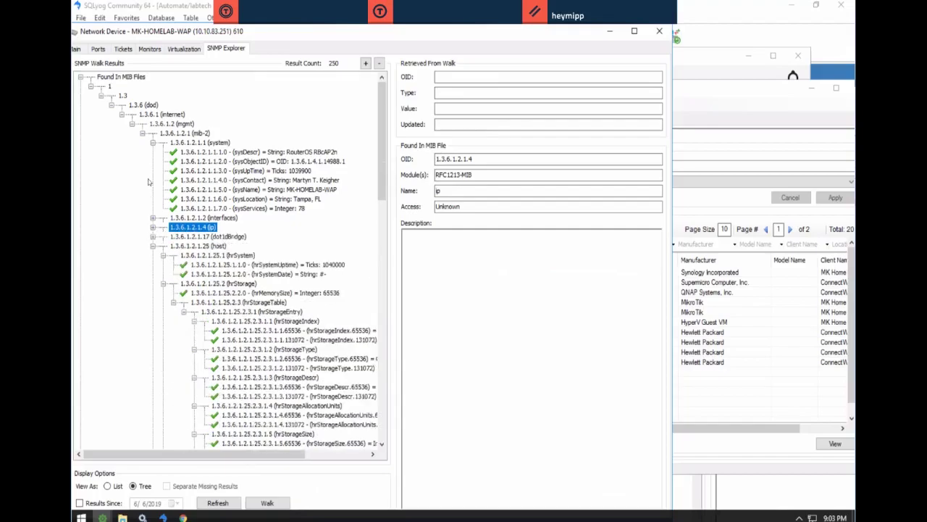
left_click(132, 124)
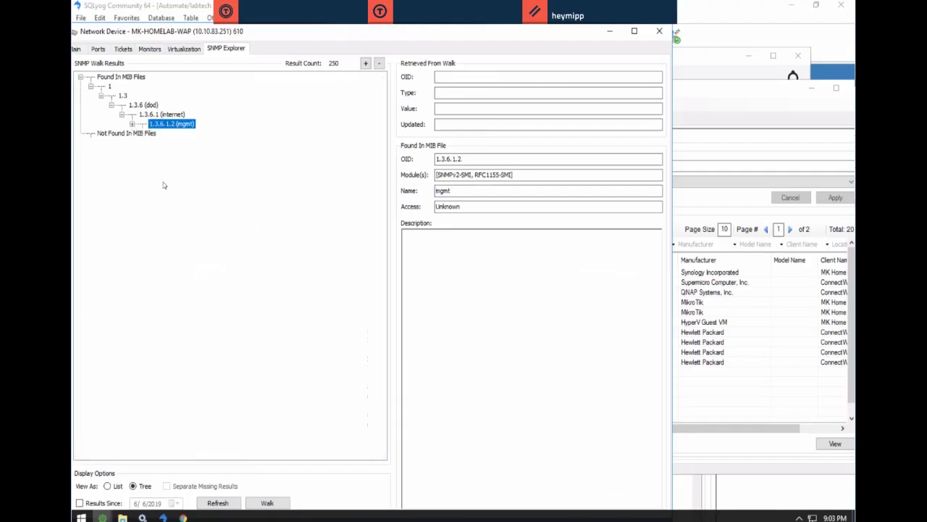
left_click(268, 504)
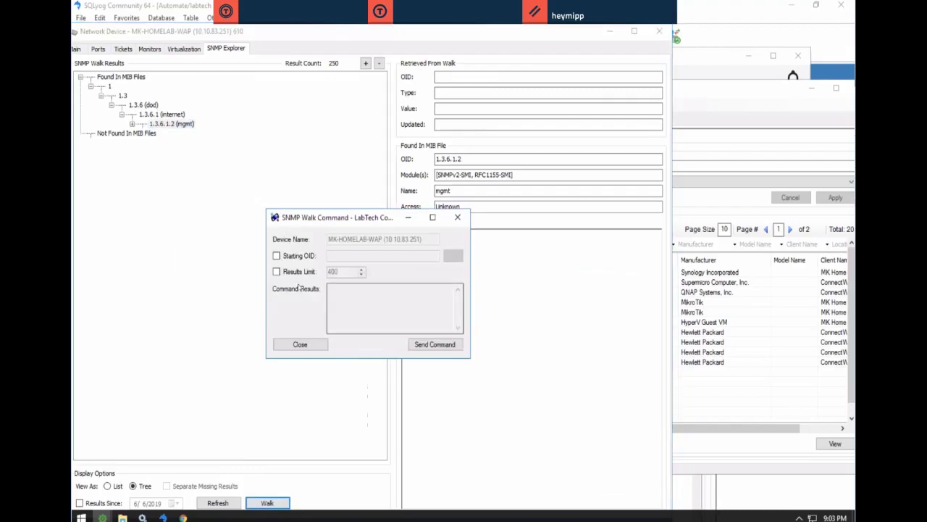
left_click(285, 275)
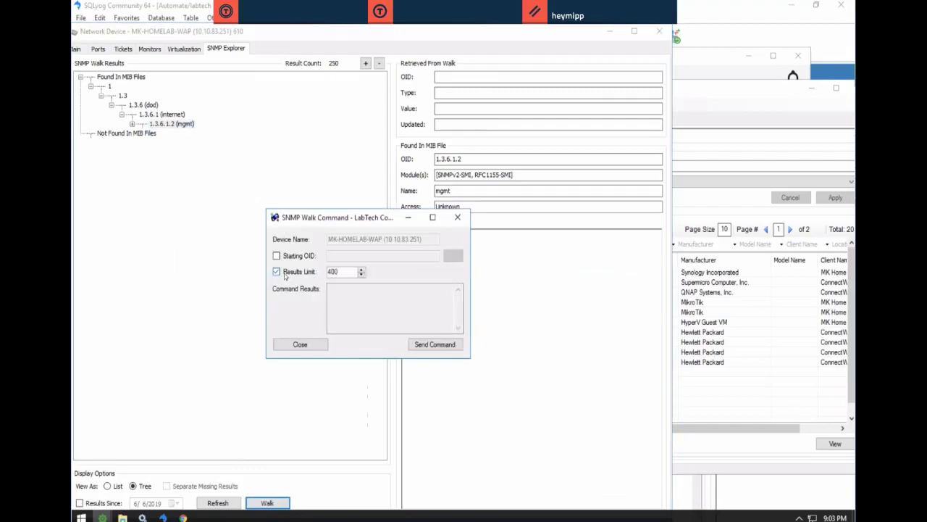
left_click(302, 345)
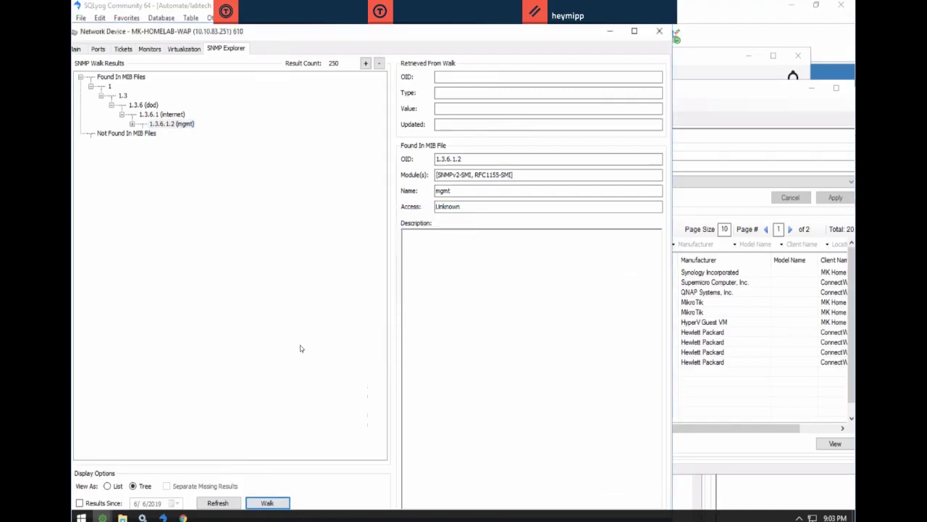
left_click(133, 125)
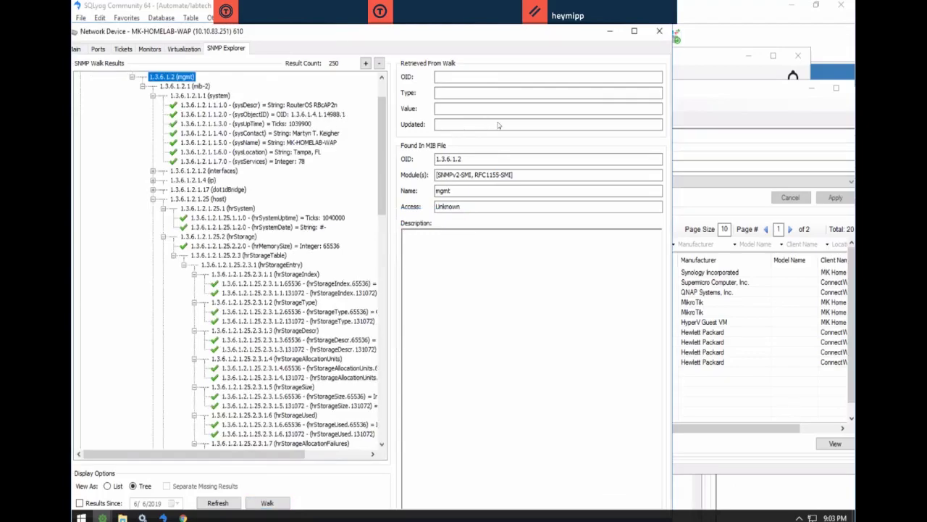
left_click(750, 92)
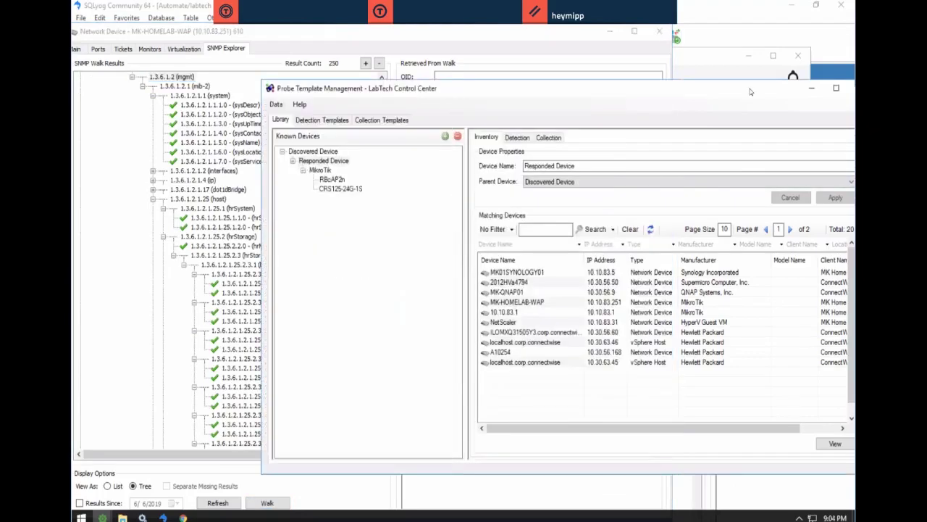
Step: Review the RBcAP2n, CRS125-24G-1S and MikroTik group entries in the Library
left_click(331, 180)
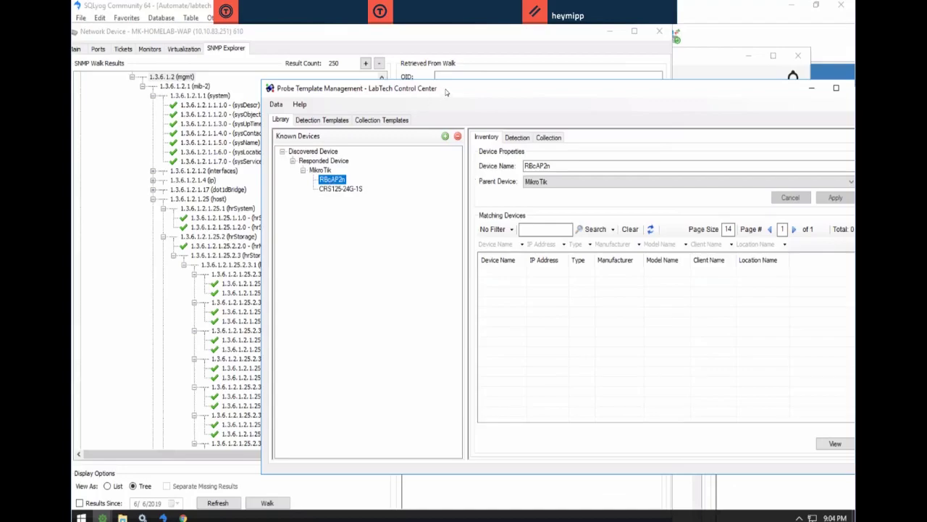
left_click_drag(447, 92, 381, 90)
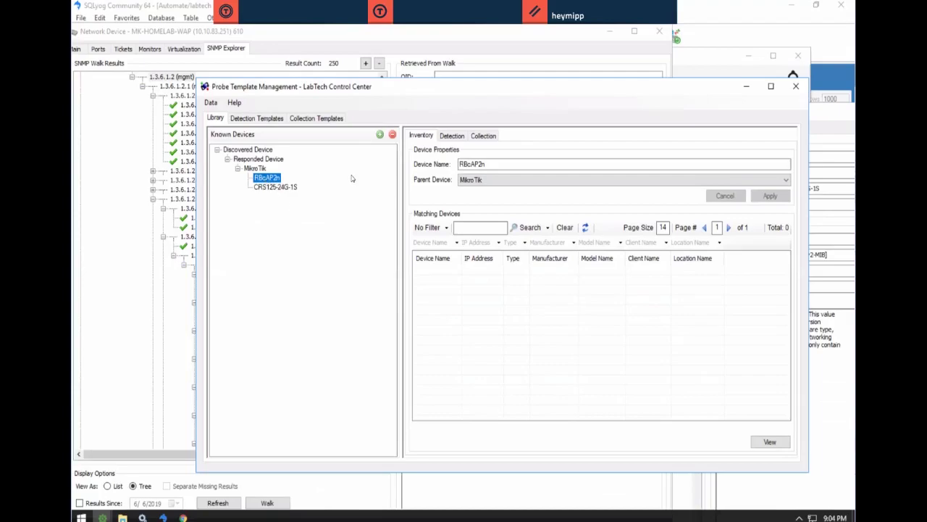
left_click_drag(375, 90, 348, 69)
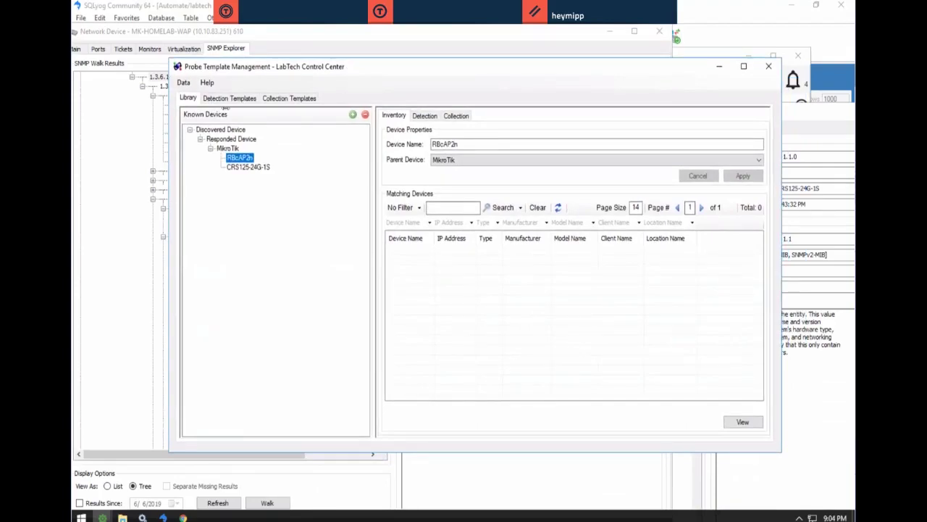
left_click(236, 157)
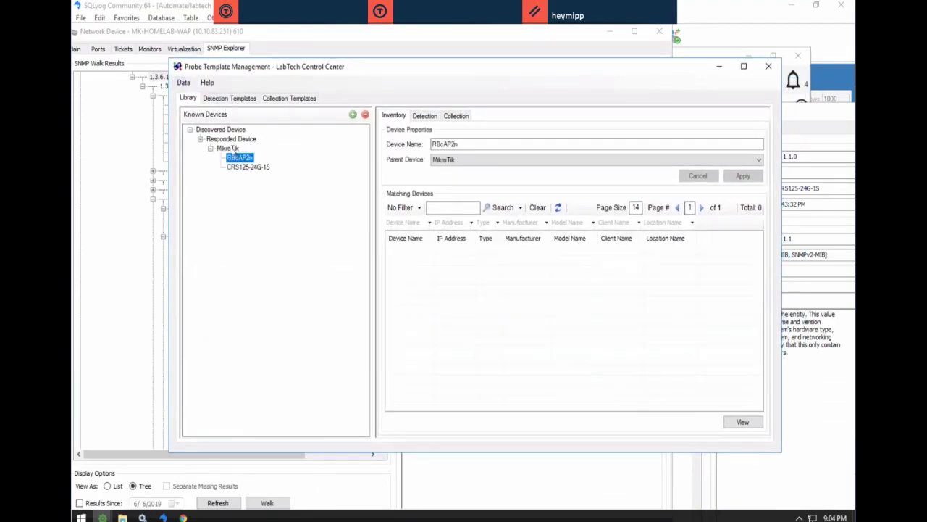
left_click(228, 148)
left_click(239, 157)
left_click(226, 149)
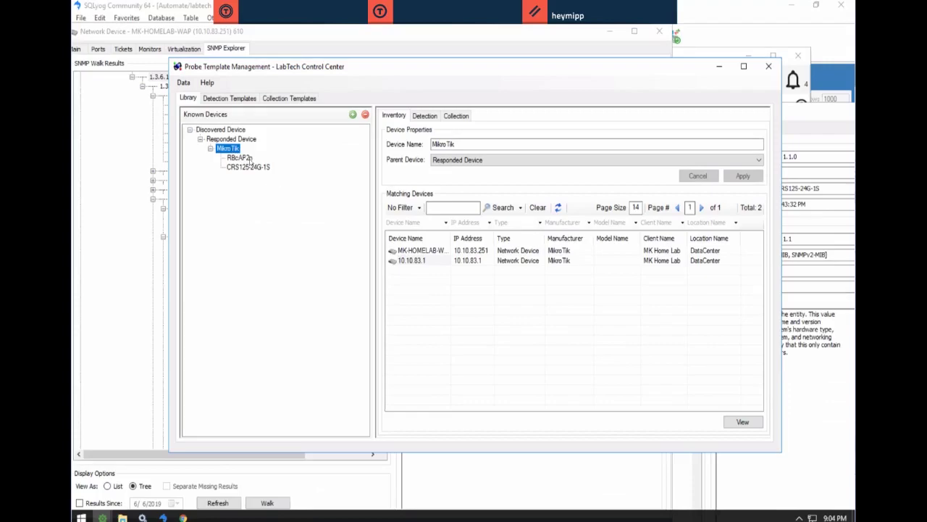
left_click(232, 139)
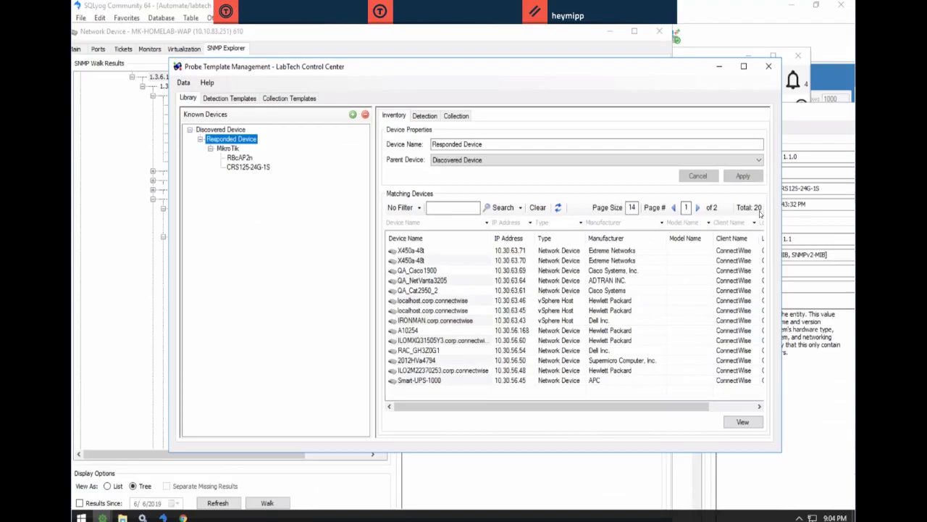
left_click(228, 148)
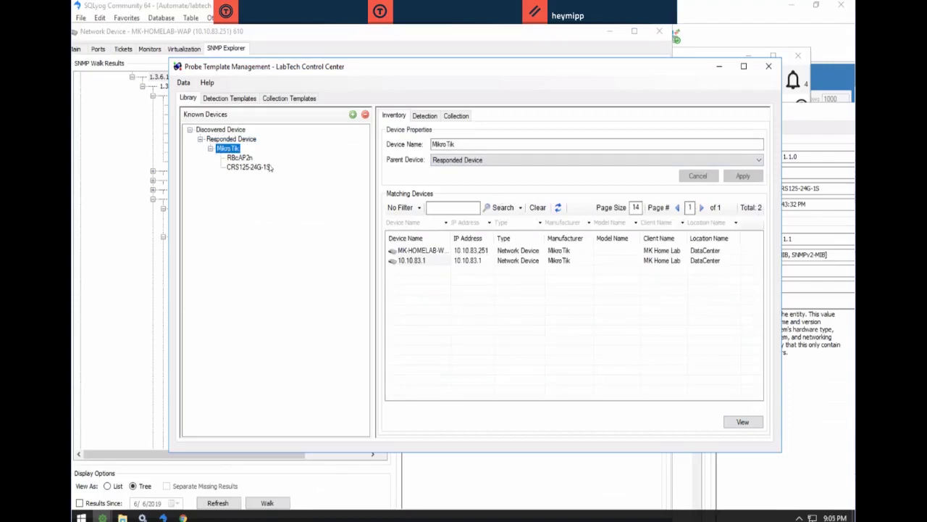
left_click(239, 159)
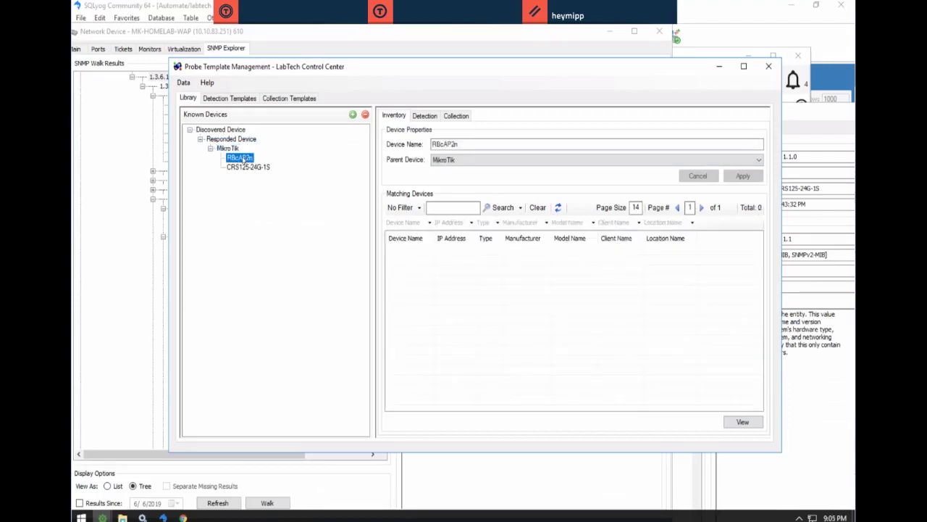
Step: Check the walk's sysObjectID, then add a detection template for RBcAP2n
left_click_drag(382, 66, 380, 81)
left_click_drag(353, 213, 320, 204)
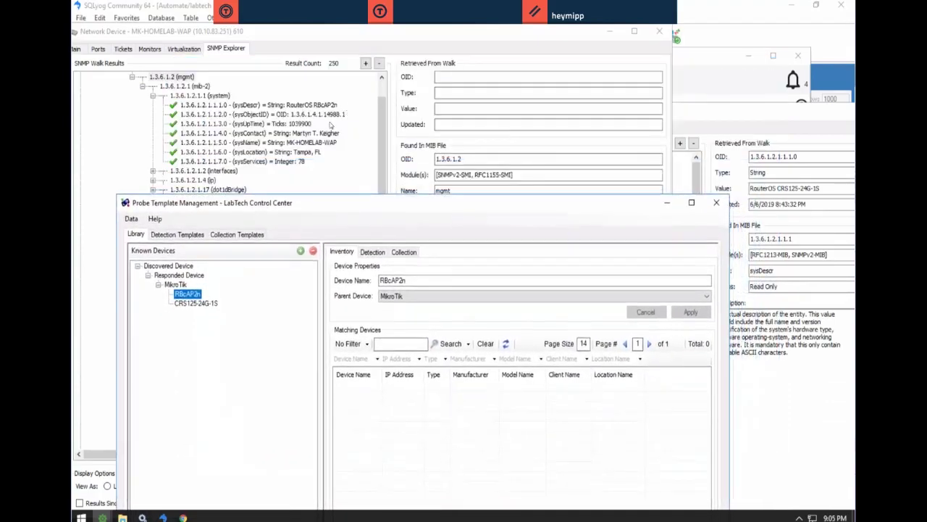
left_click(335, 115)
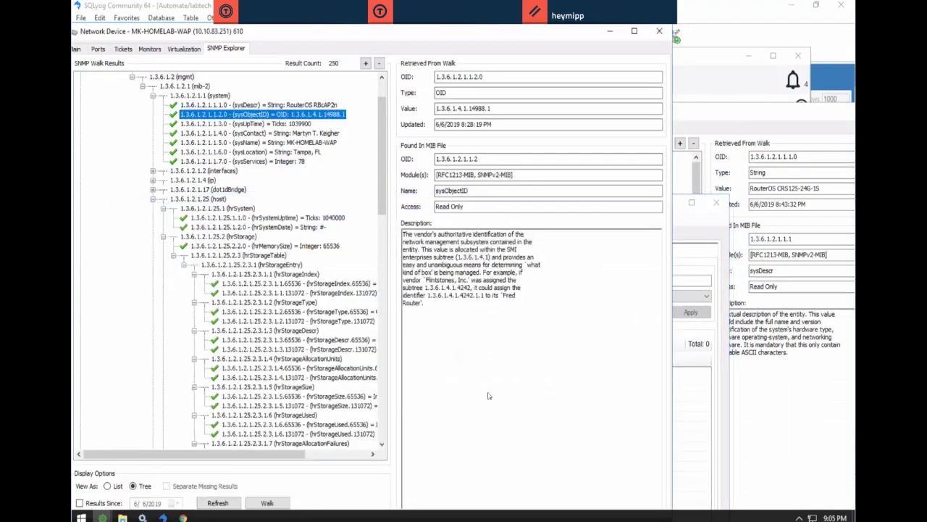
left_click(694, 397)
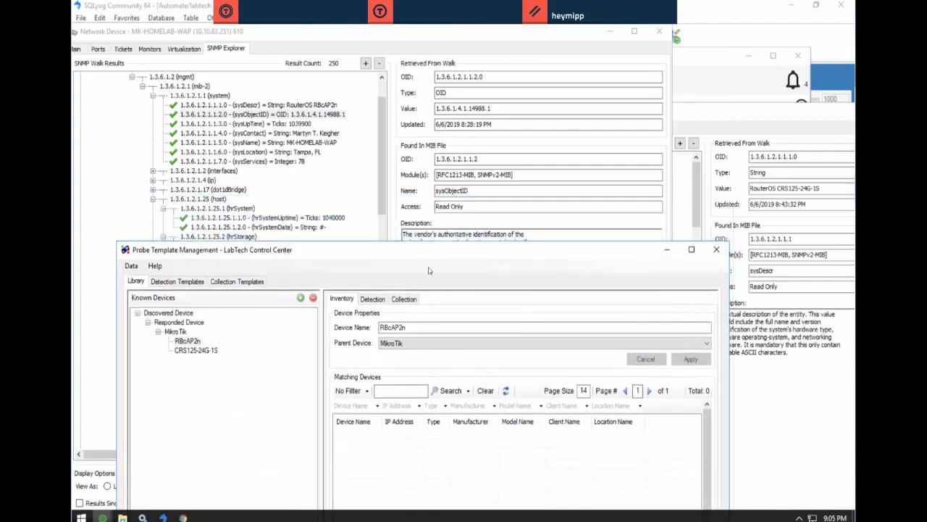
left_click_drag(409, 210, 386, 148)
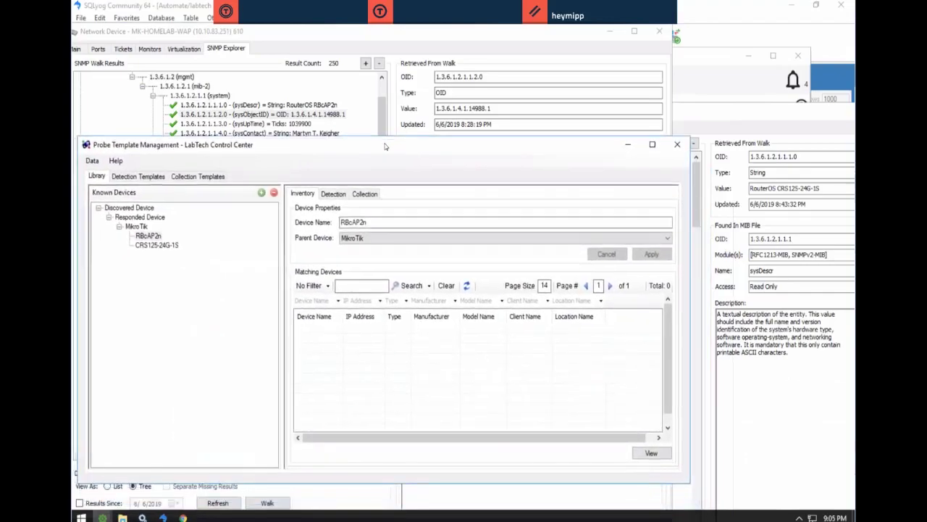
left_click(161, 237)
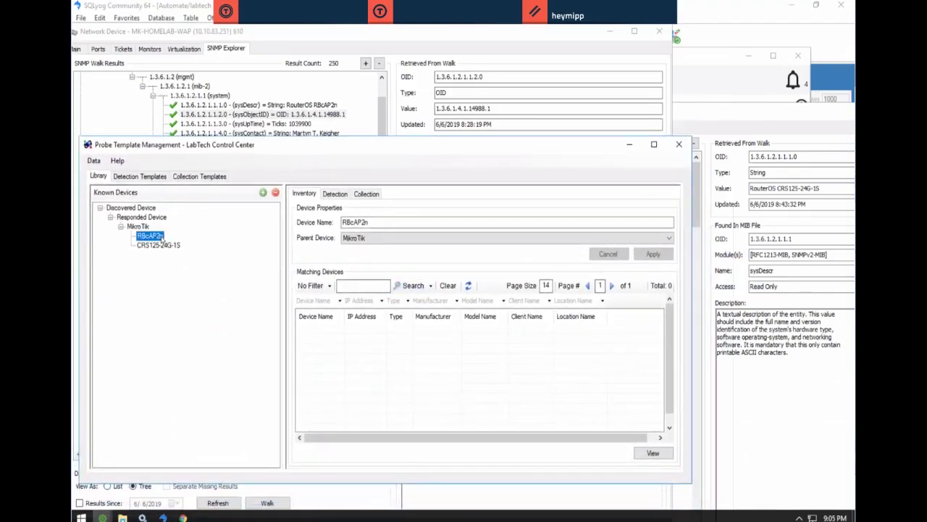
right_click(163, 239)
left_click(188, 245)
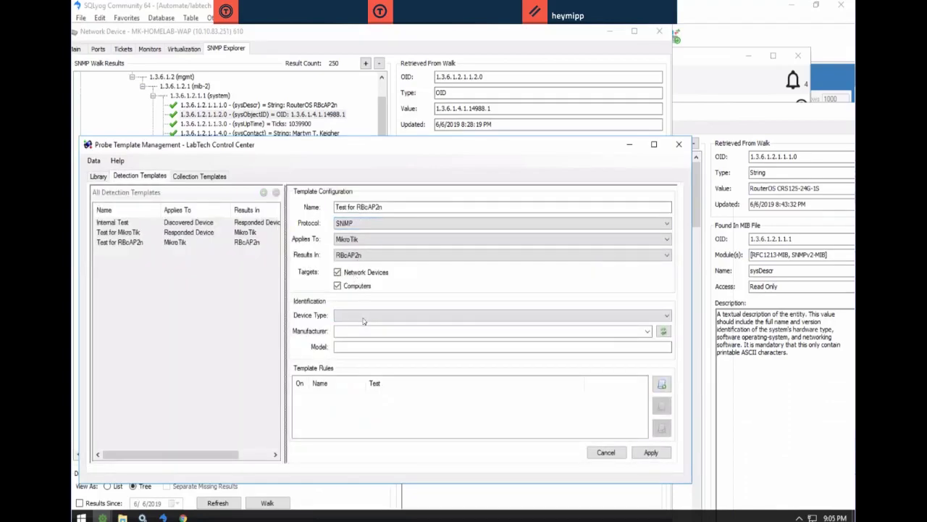
Step: Set the template's device type to Wi-Fi Access Point, manufacturer MikroTik and model RBcAP2n
left_click(364, 317)
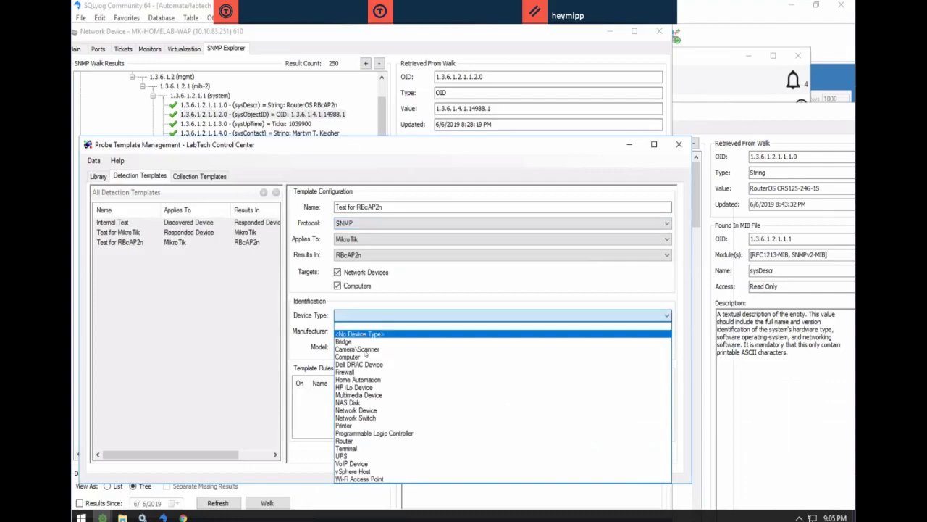
left_click(351, 479)
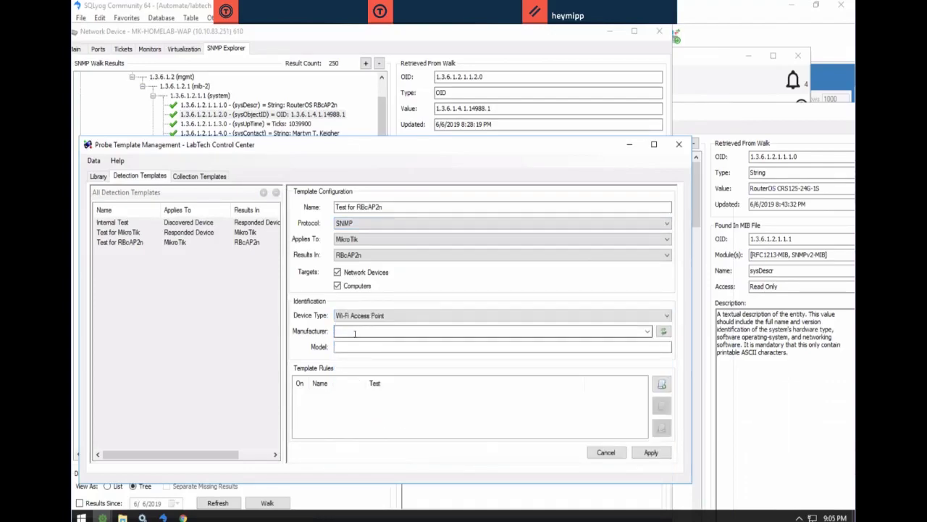
left_click(355, 333)
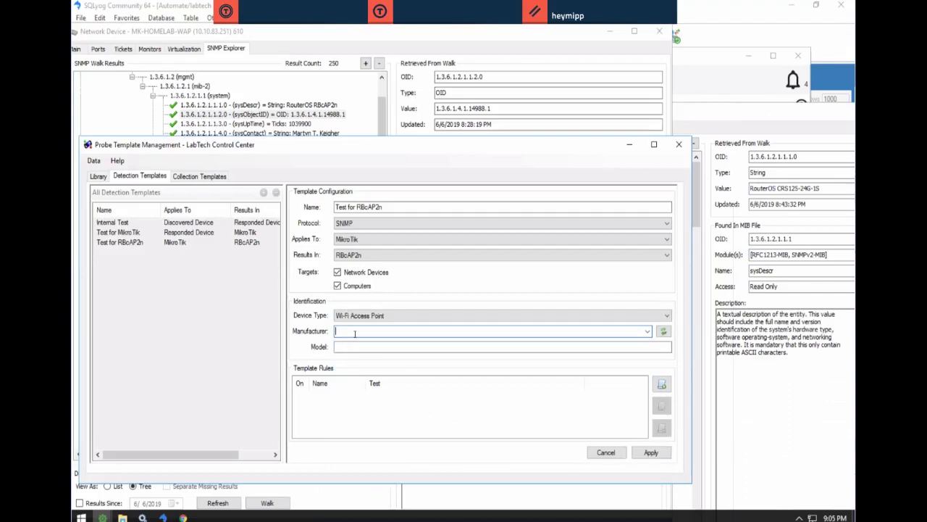
type("MikroTik")
left_click(359, 346)
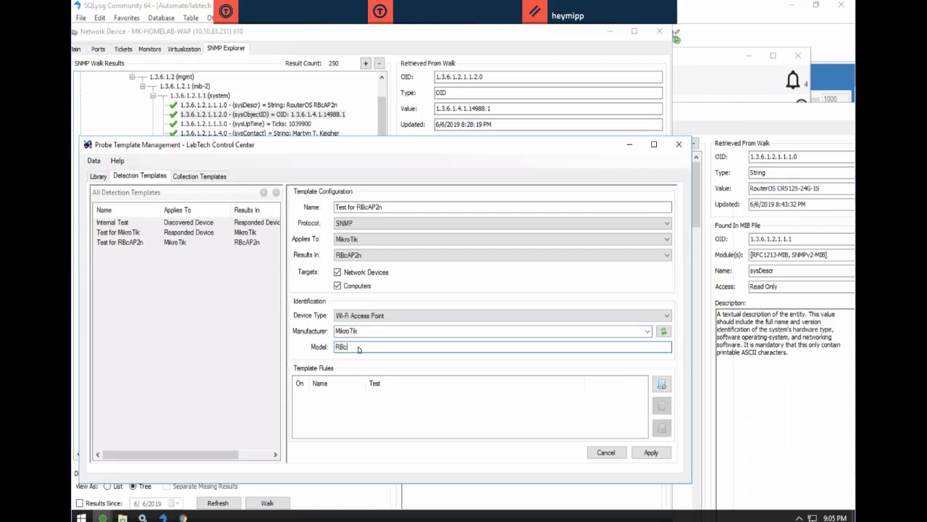
type("RBcAP2n")
left_click(662, 385)
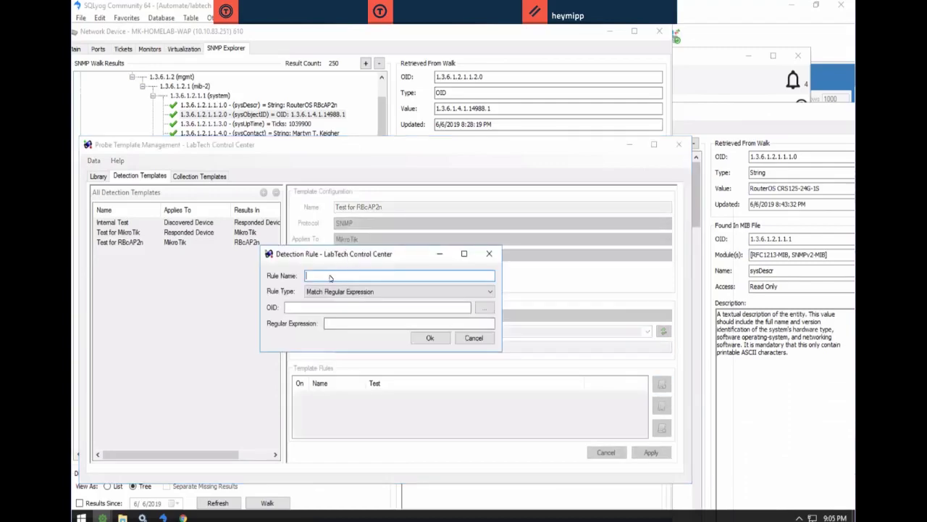
Step: Add rule 'DR - MikroTik RBcAP2n' matching OID 1.3.6.1.2.1.1.1.0 against regex RBcAP2n
type("DR - MikroTik WAP")
key("BackSpace")
type("RBcAP2n")
left_click(340, 309)
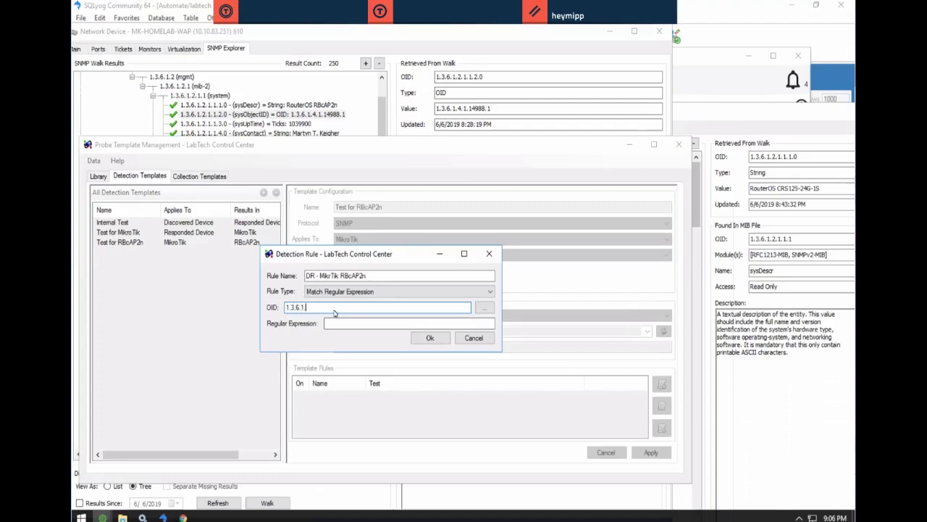
type("1.1.1.0")
left_click(347, 323)
type("RB")
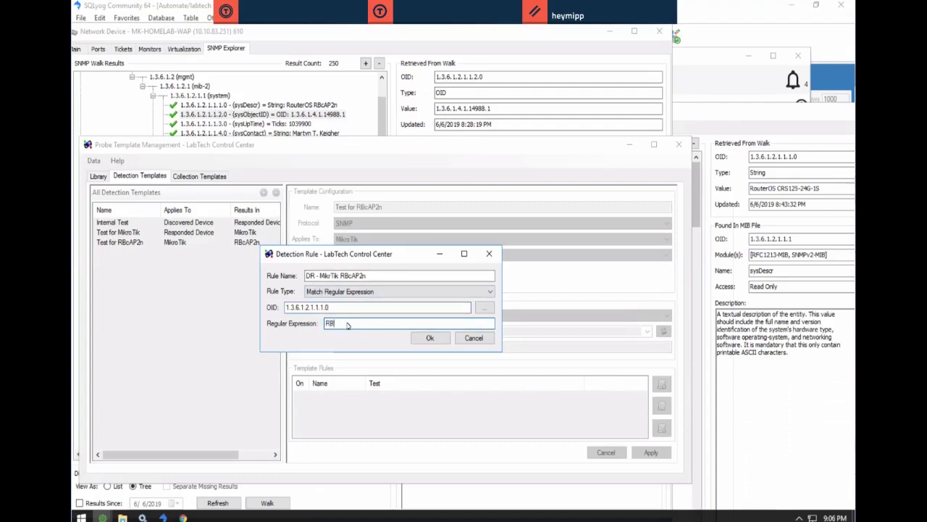
type("cAP2n")
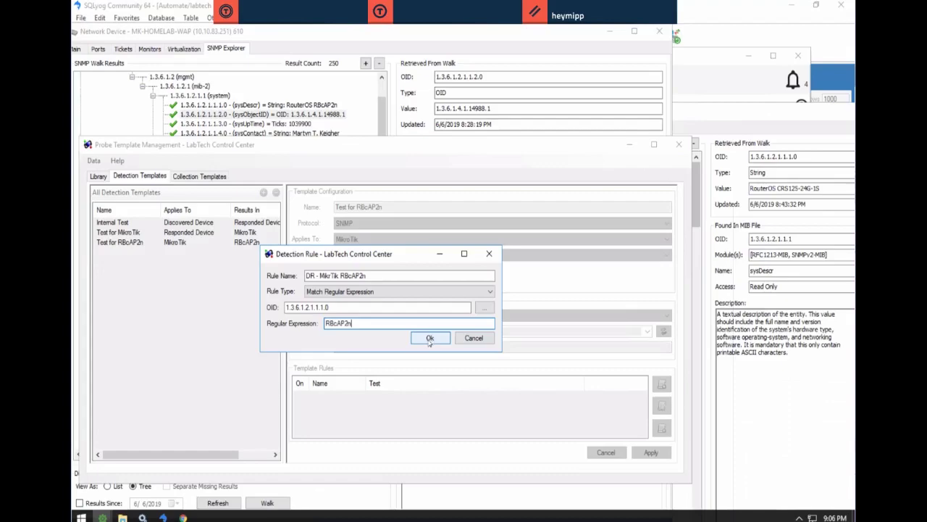
left_click(429, 337)
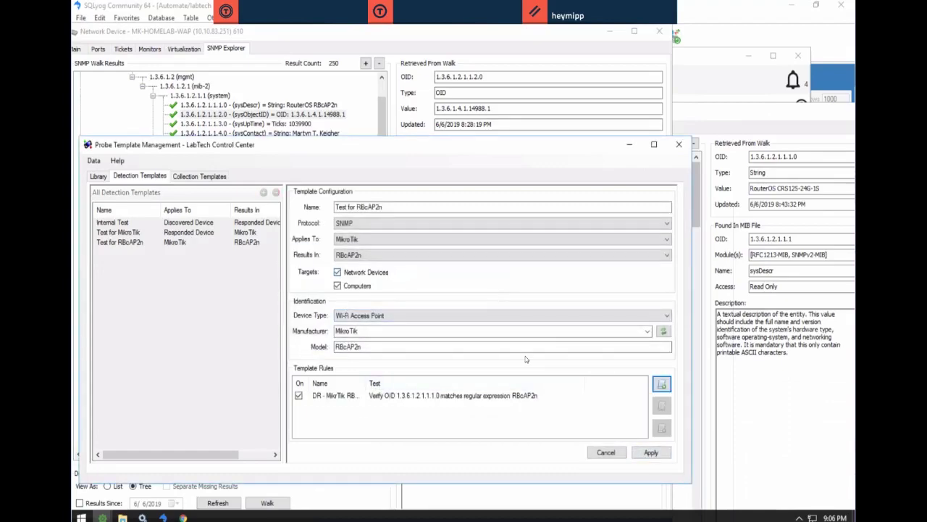
Step: Save the Test for RBcAP2n template and restrict its targets to Network Devices only
left_click(651, 453)
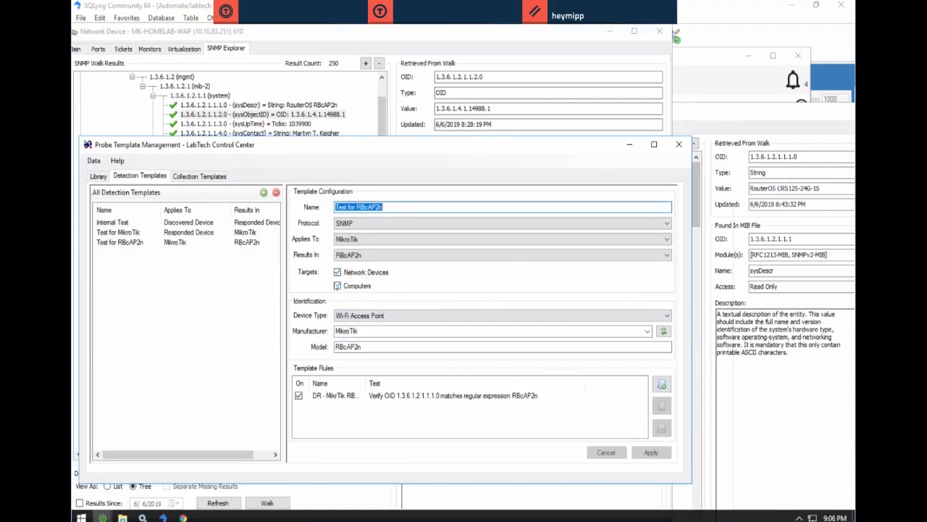
left_click(337, 285)
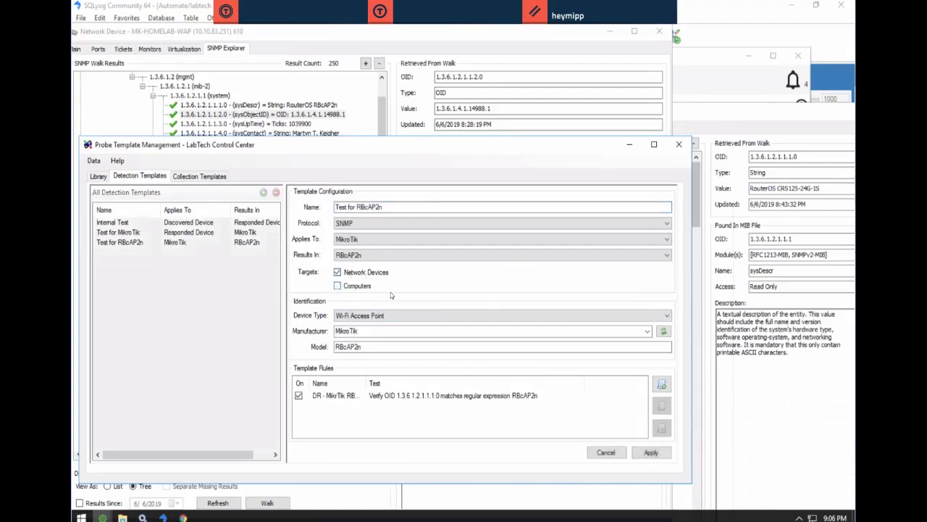
left_click(651, 453)
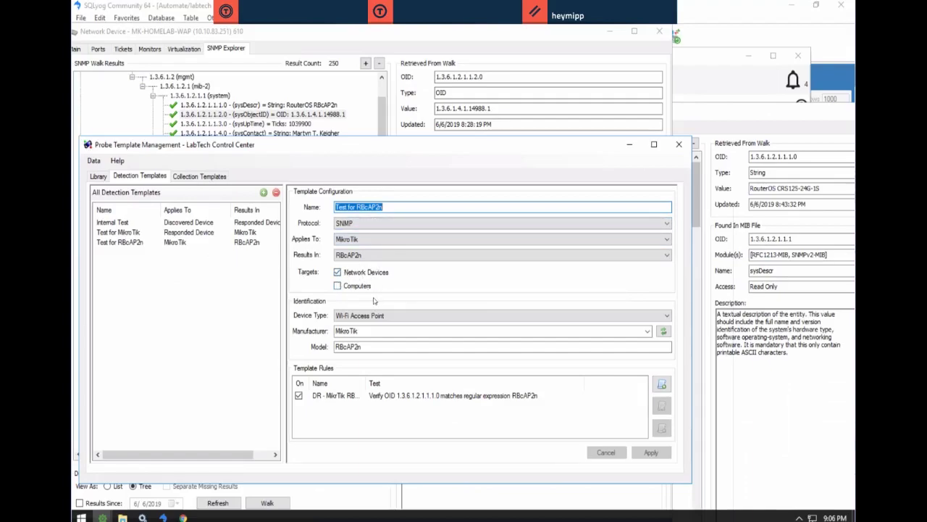
left_click(214, 245)
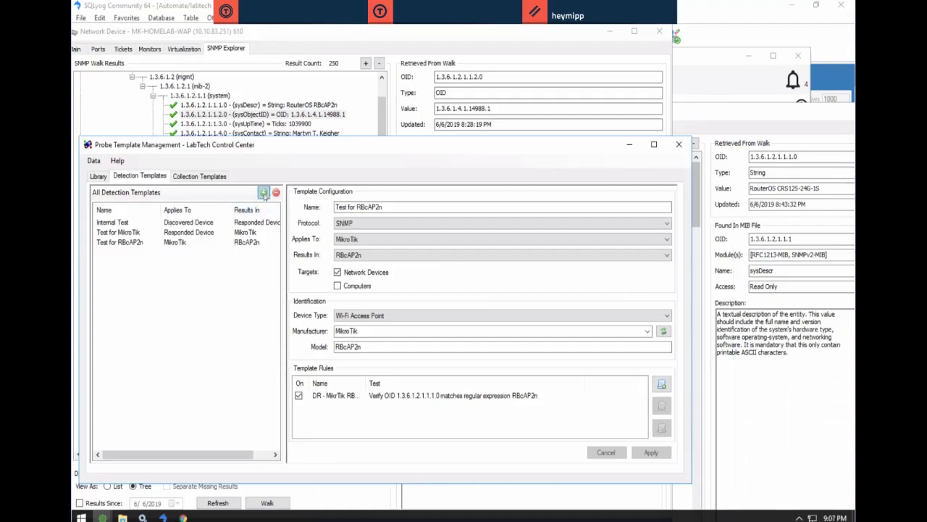
left_click(105, 181)
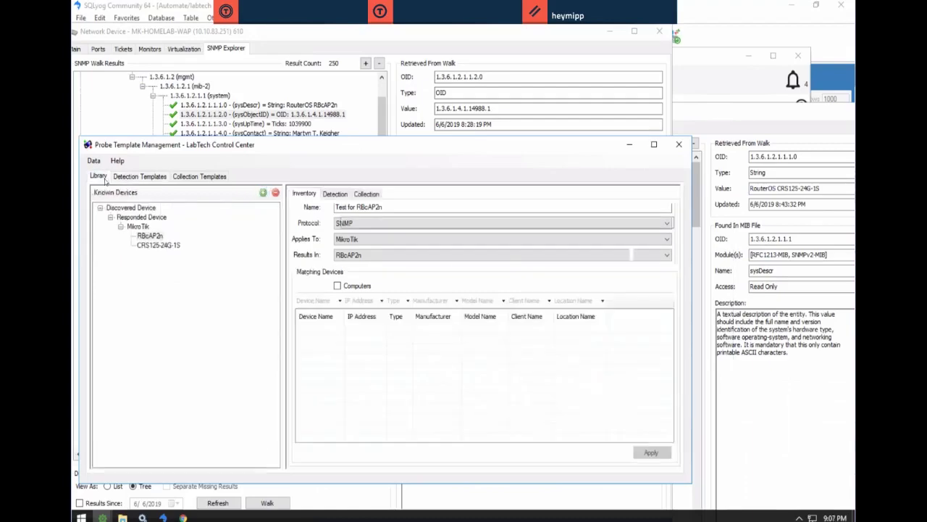
left_click(156, 246)
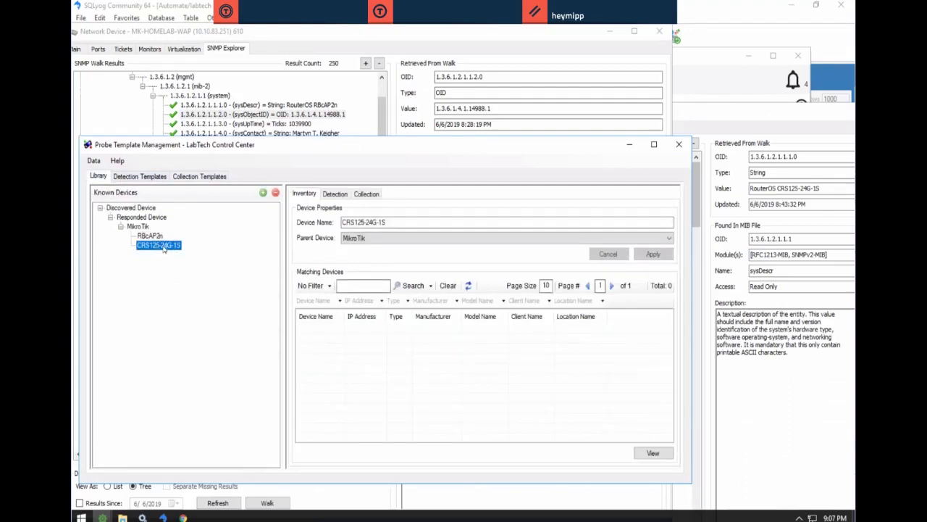
right_click(164, 248)
left_click(217, 253)
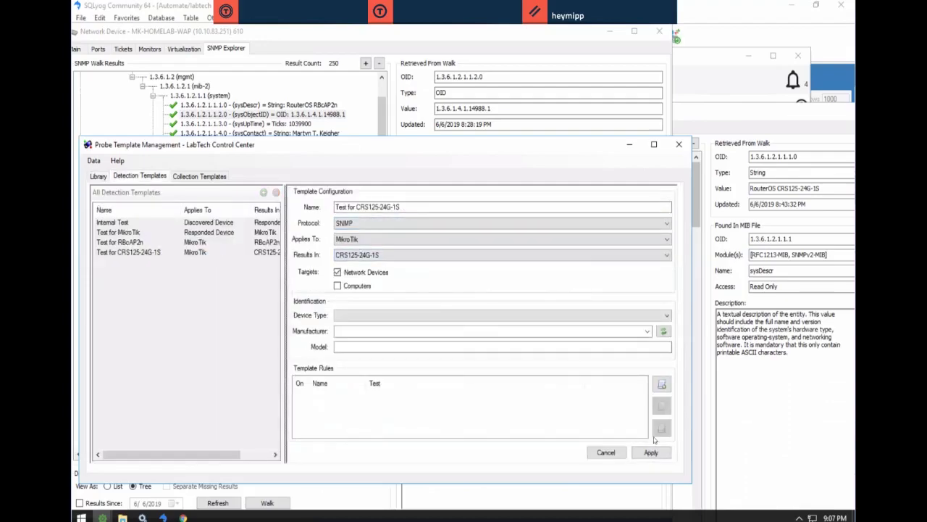
left_click(605, 452)
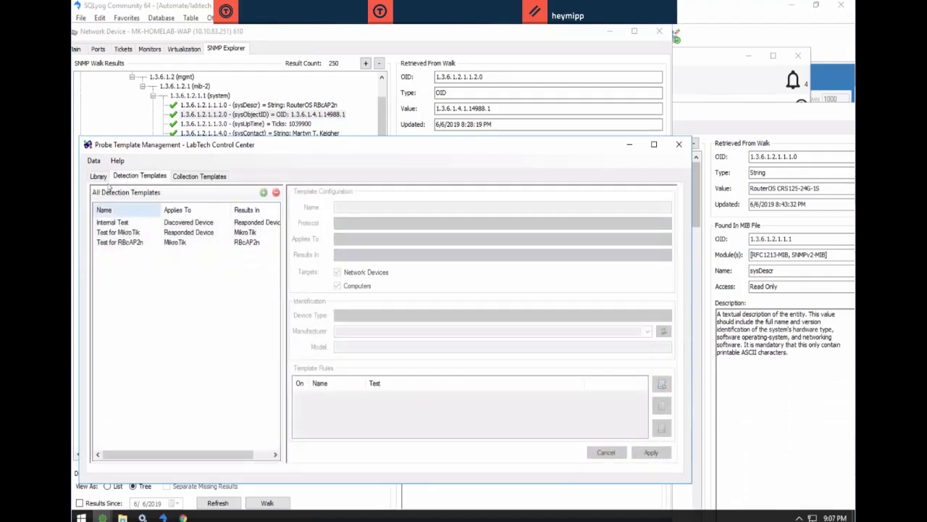
Step: Review the RBcAP2n detection path templates in the Library, then show CRS125-24G-1S's path
left_click(100, 177)
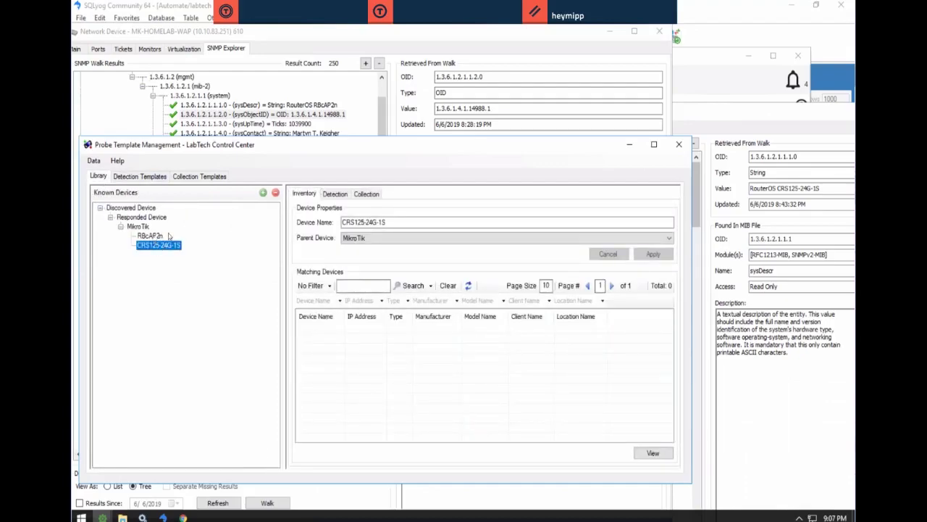
left_click(151, 236)
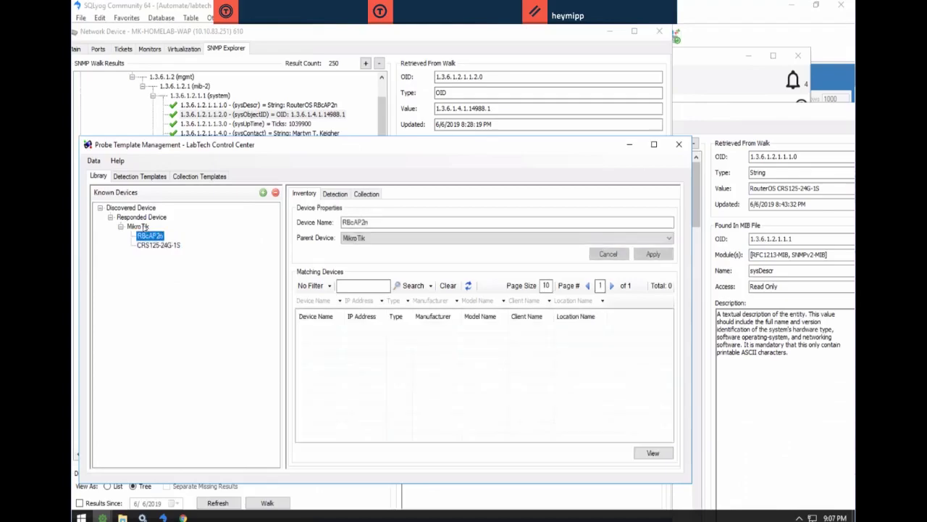
left_click(336, 193)
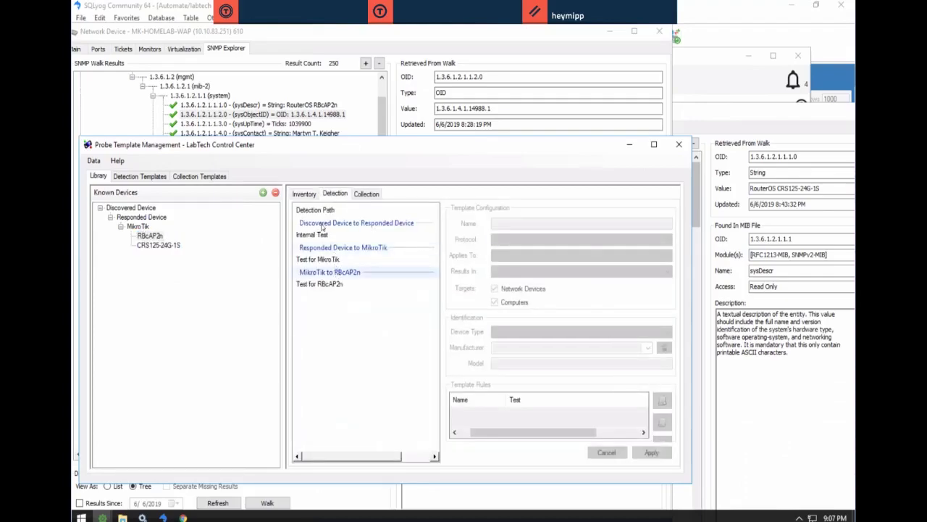
left_click(323, 235)
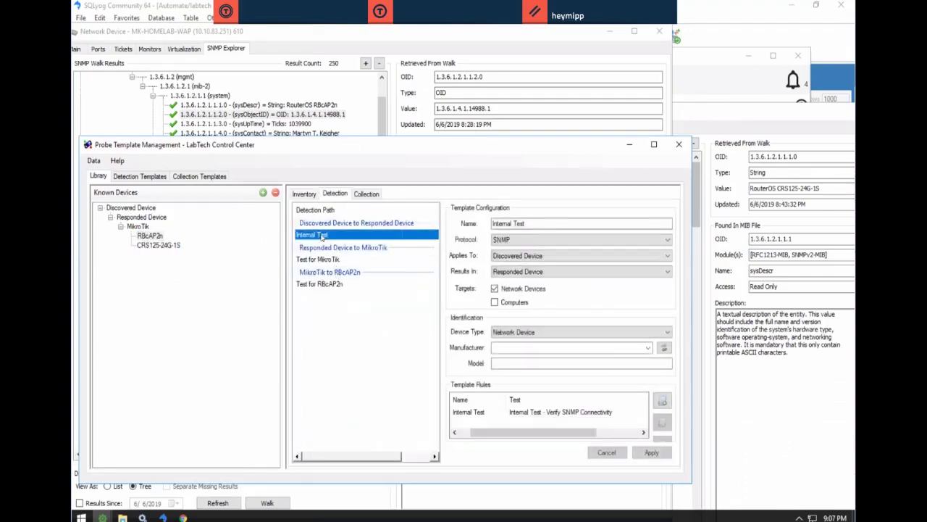
left_click(320, 260)
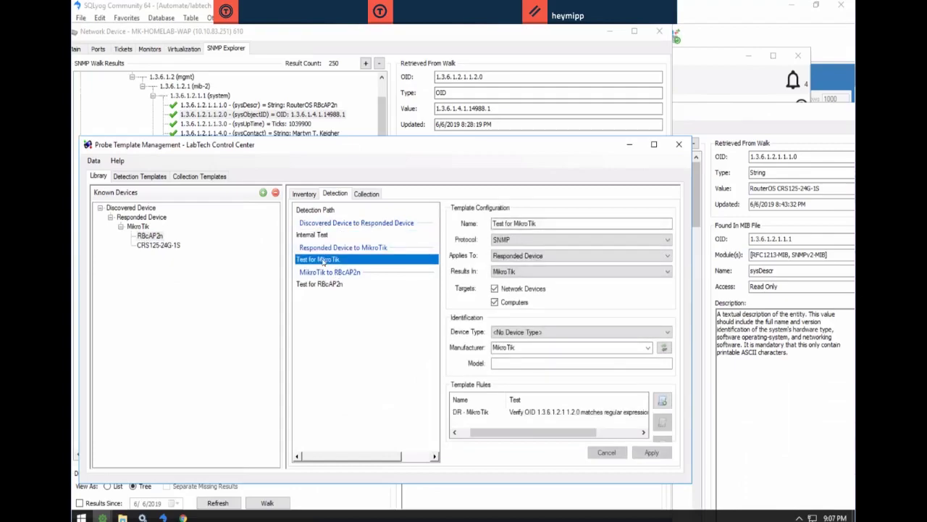
left_click(323, 285)
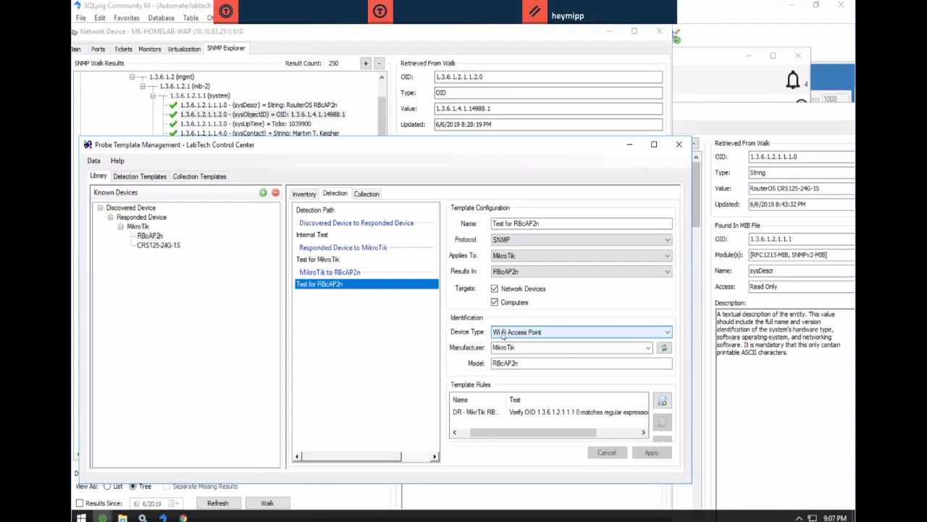
left_click(153, 246)
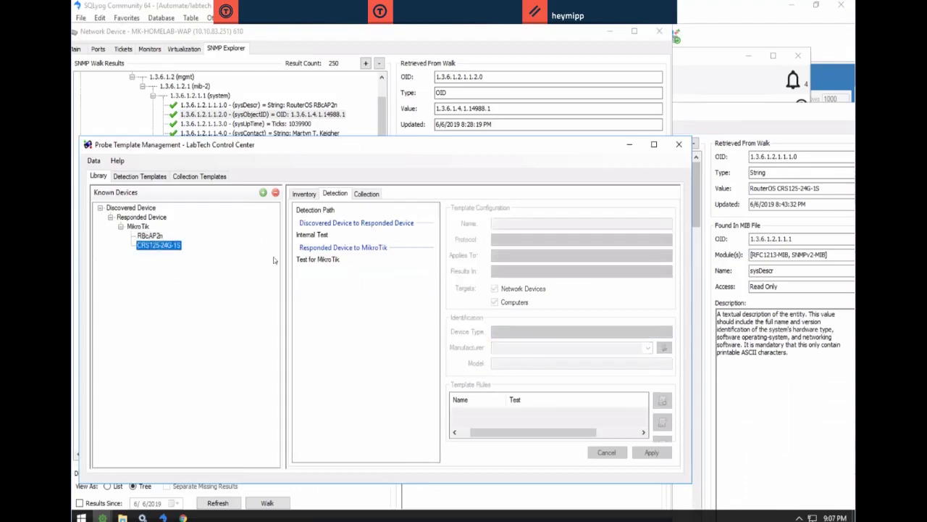
right_click(166, 248)
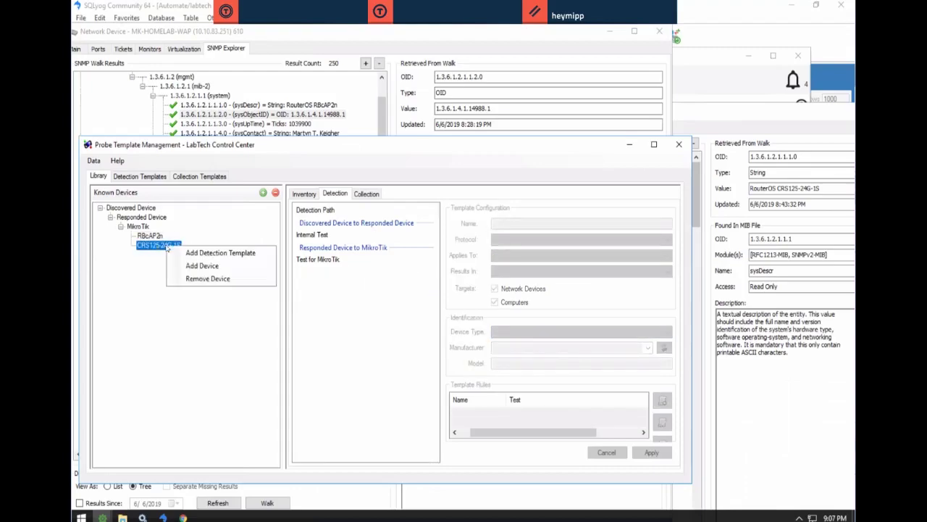
Step: Create a MikroTik CRS125-24G-1S template targeting network devices only, with type Network Switch
left_click(210, 253)
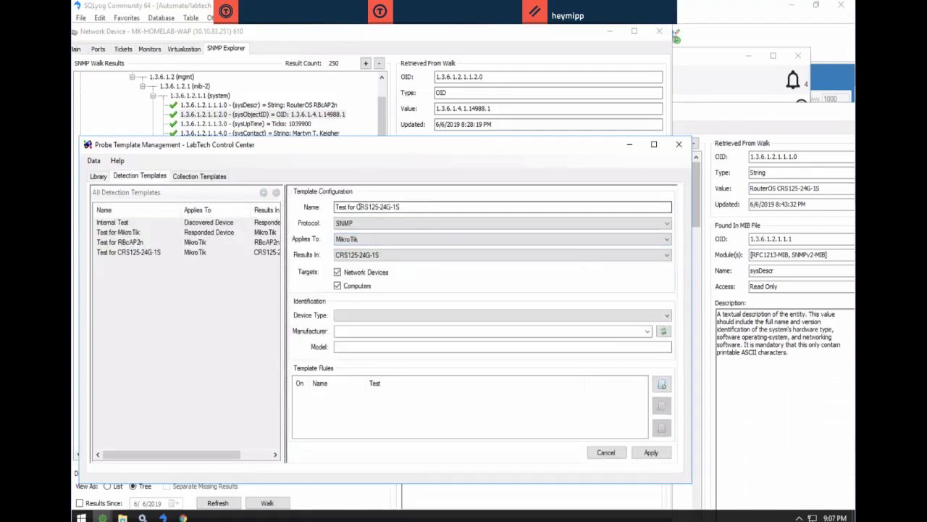
left_click(356, 206)
type("Mikro")
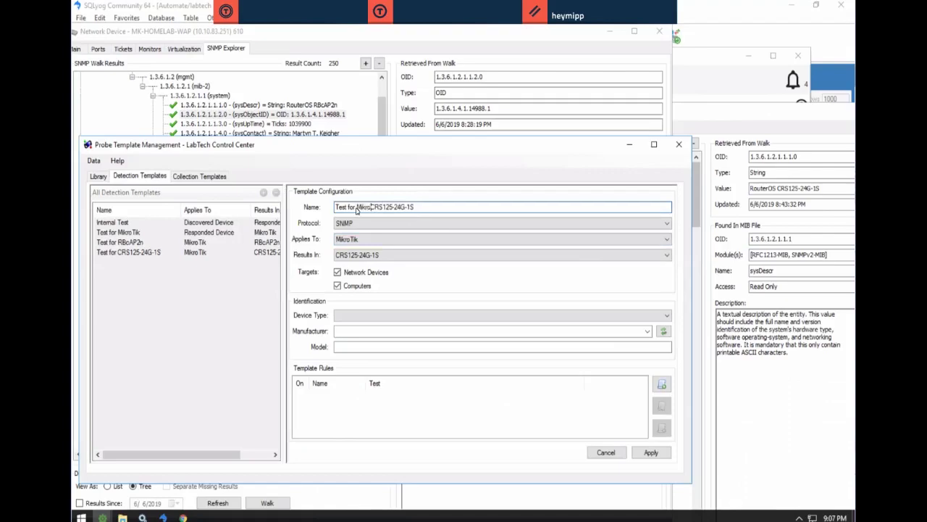
type("Tik")
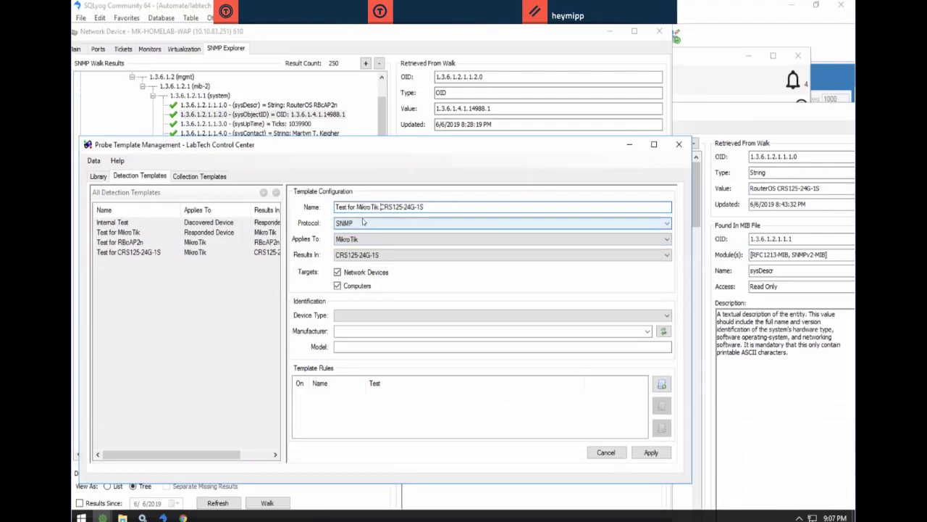
left_click(337, 285)
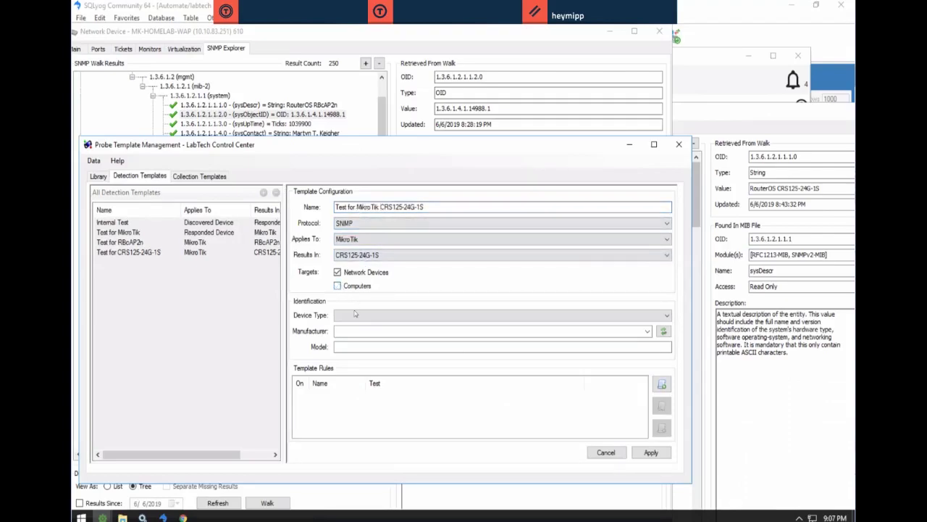
left_click(353, 316)
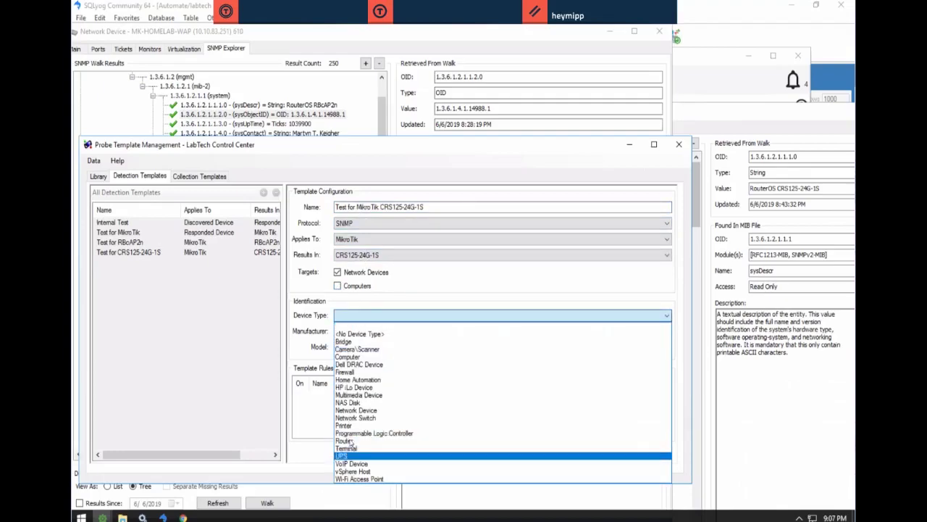
left_click(355, 418)
Step: Set manufacturer MikroTik and model CRS125-24G-1S, copy the model name, and start a new rule
left_click(366, 331)
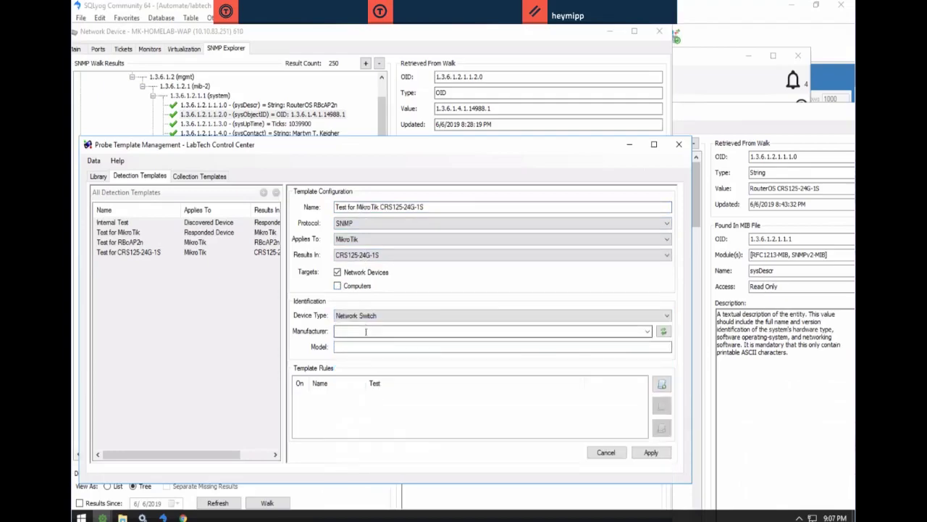
type("M")
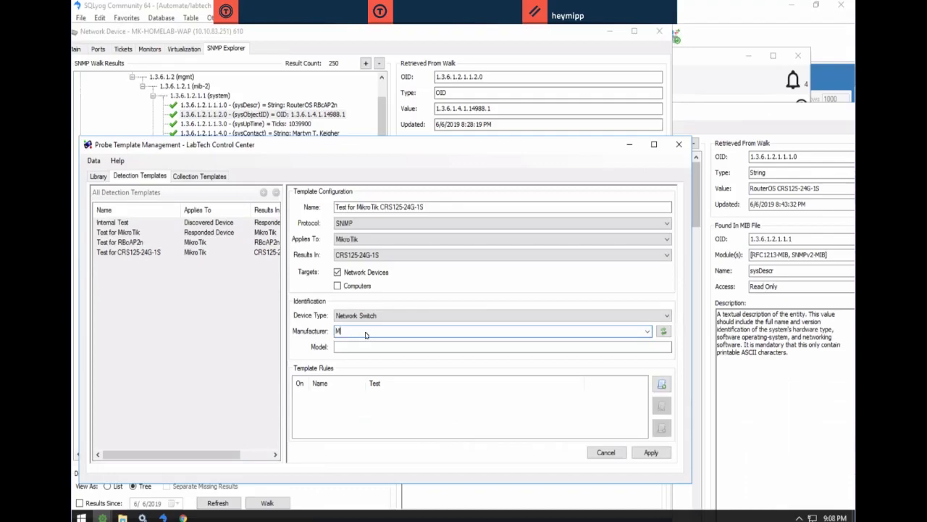
type(" ikroikroTik")
left_click(364, 345)
type("CRS")
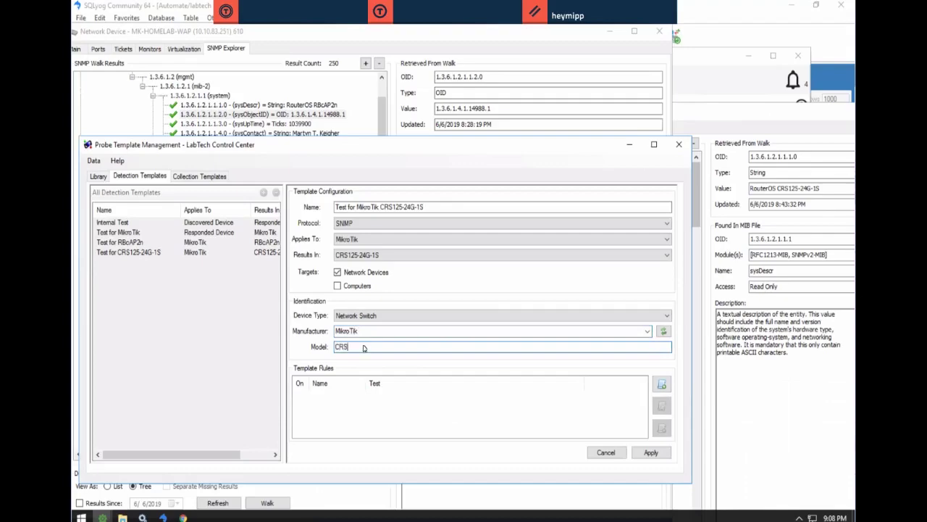
type("125-24")
key("BackSpace")
key("BackSpace")
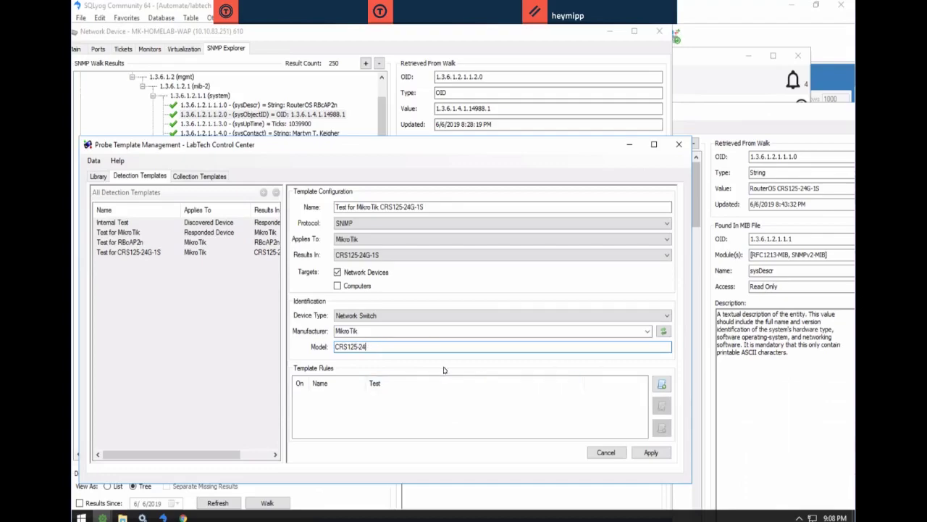
type("-1s")
type("S")
key("ctrl+a")
left_click(349, 348)
left_click(364, 347)
type("G")
left_click_drag(385, 347, 318, 348)
key("ctrl+c")
left_click(661, 384)
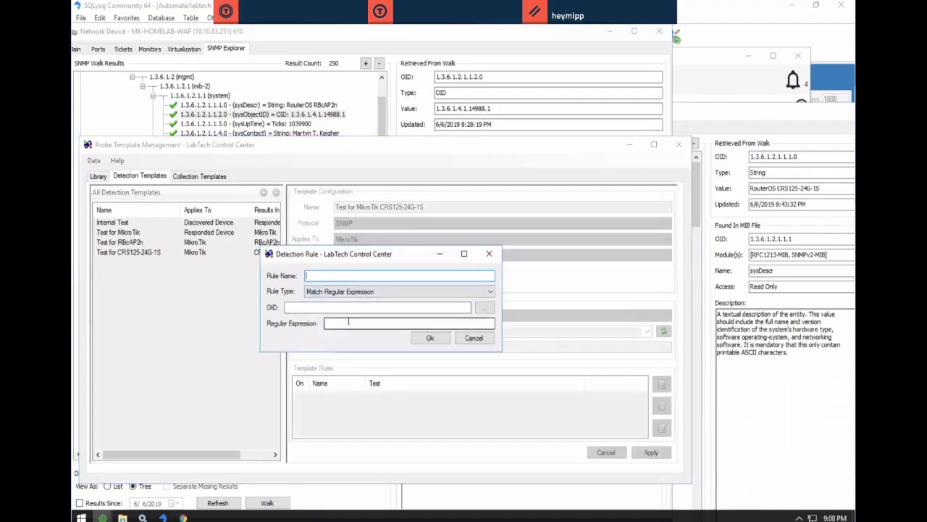
Step: Add rule 'DR - MikroTik CRS125-24G-1S': OID 1.3.6.1.2.1.1.1.0 matching regex CRS125-24G-1S
left_click(348, 323)
key("ctrl+v")
left_click(336, 307)
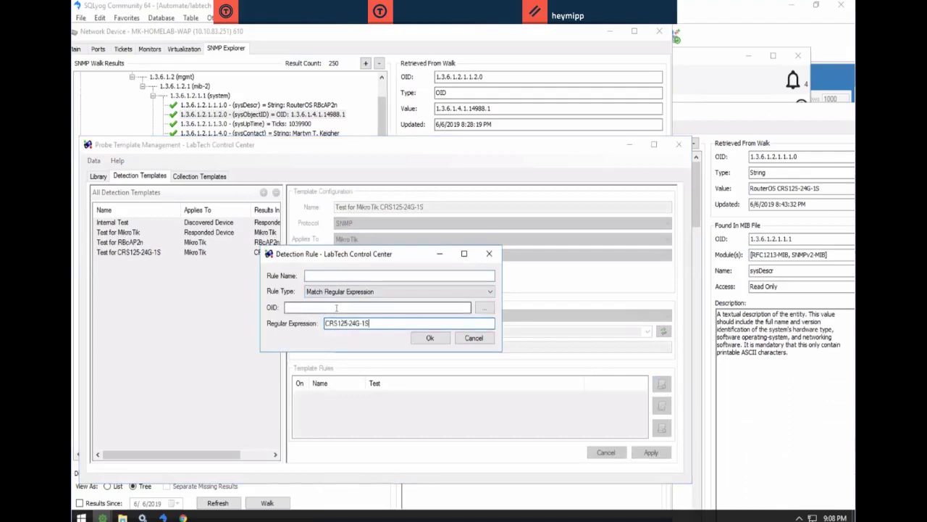
type("1.3")
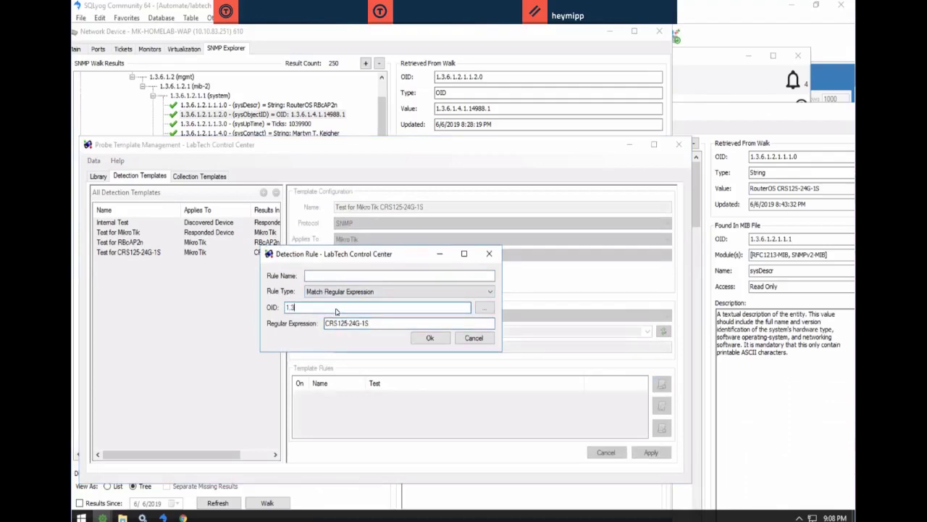
type(".6.1.2.1.1.1.0")
left_click(337, 275)
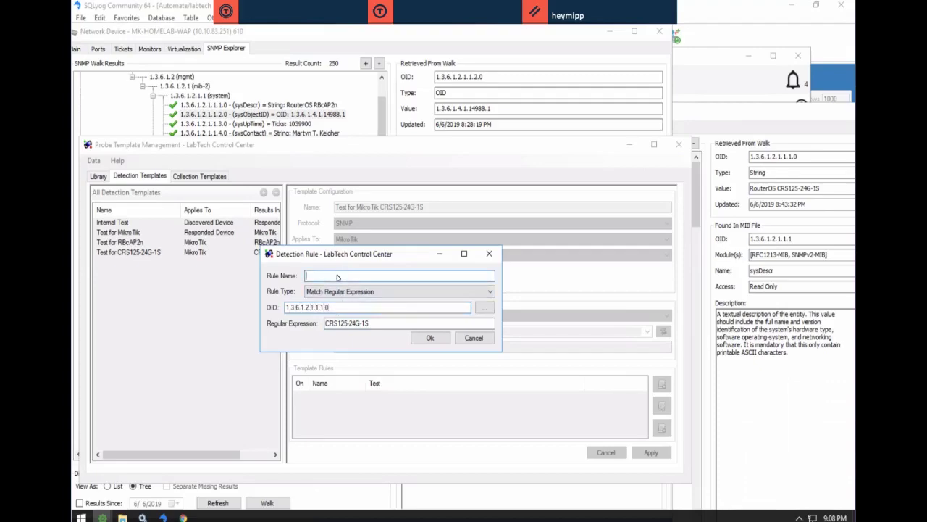
type("DR - MikroTik CRS125-24")
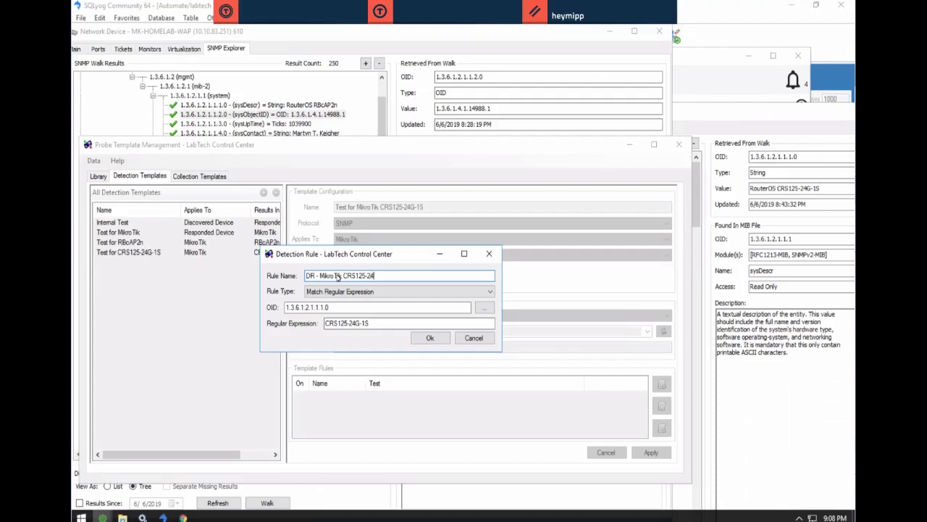
type("G-1S")
left_click(429, 339)
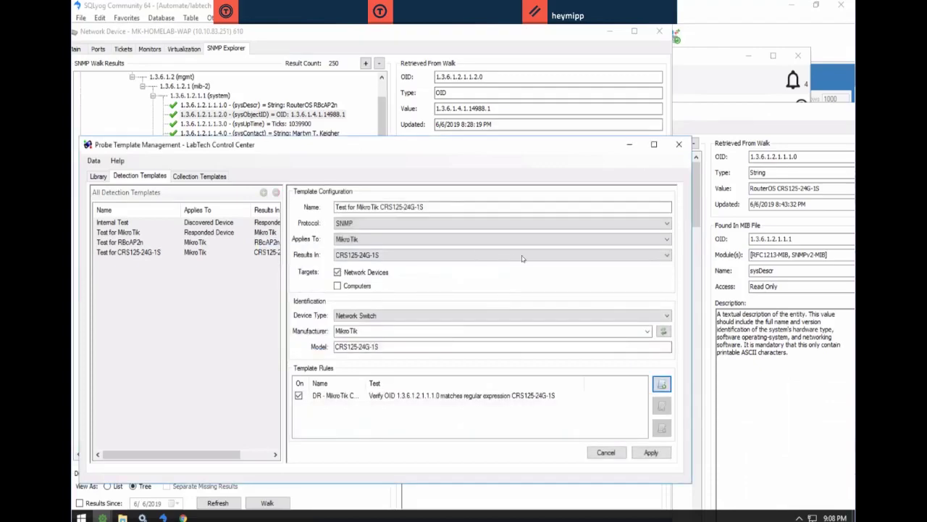
Step: Save the CRS125-24G-1S template and confirm it appears under MikroTik in the Library
left_click(651, 452)
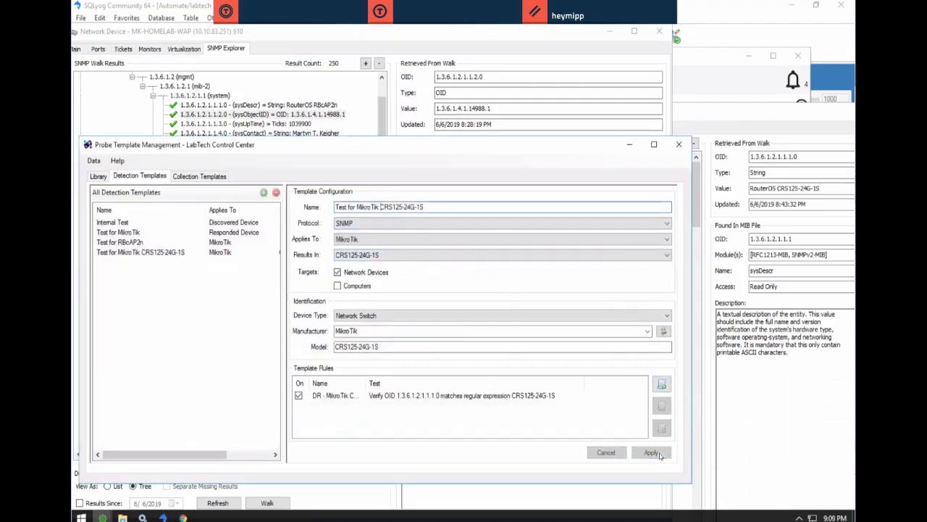
left_click(97, 176)
left_click(150, 237)
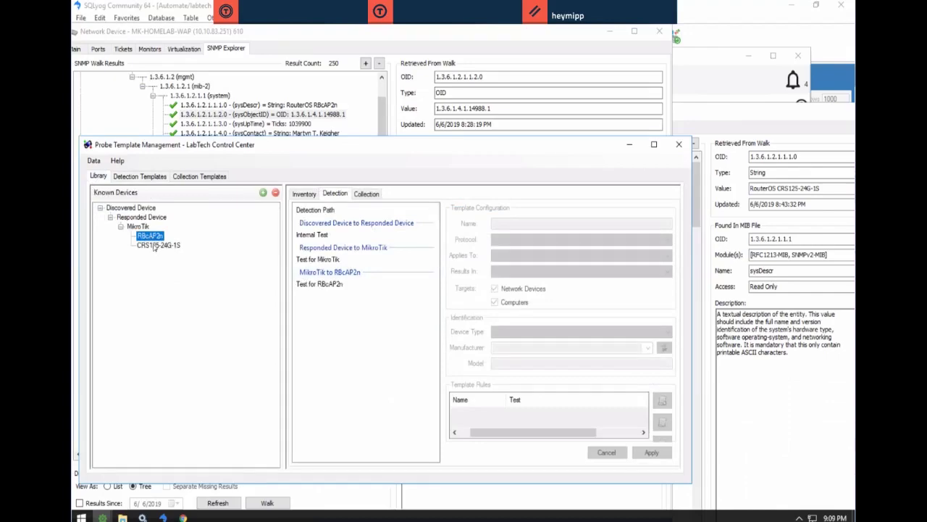
left_click(154, 246)
left_click(365, 285)
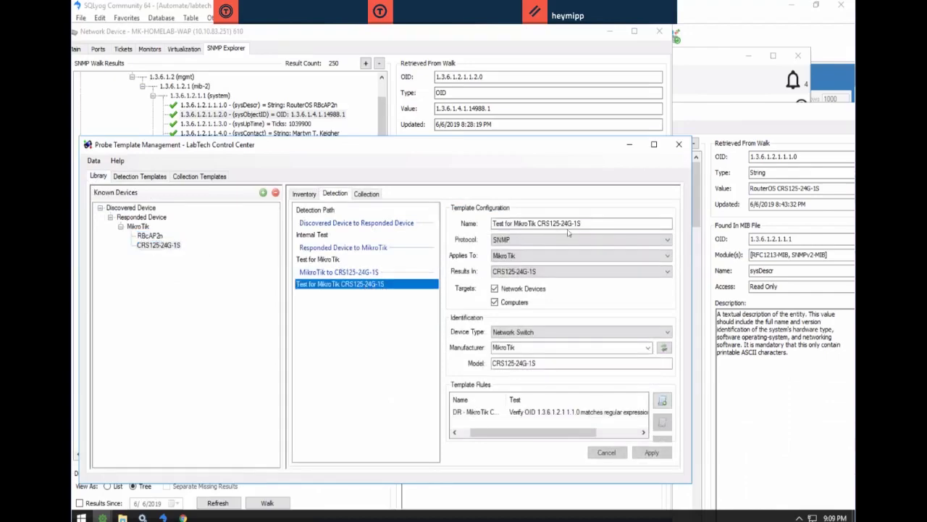
left_click(560, 224)
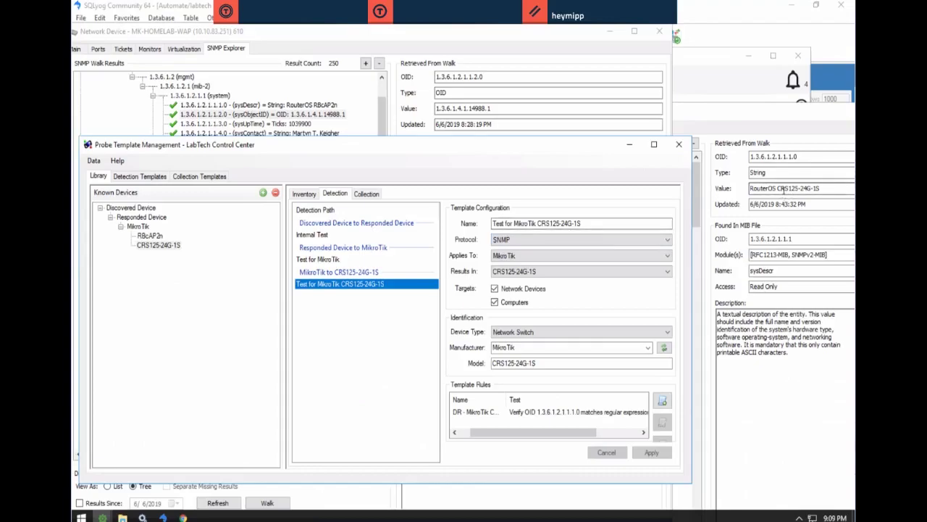
Step: Minimize the 10.10.83.1 device window and queue a Probe Refresh Config command
left_click(786, 116)
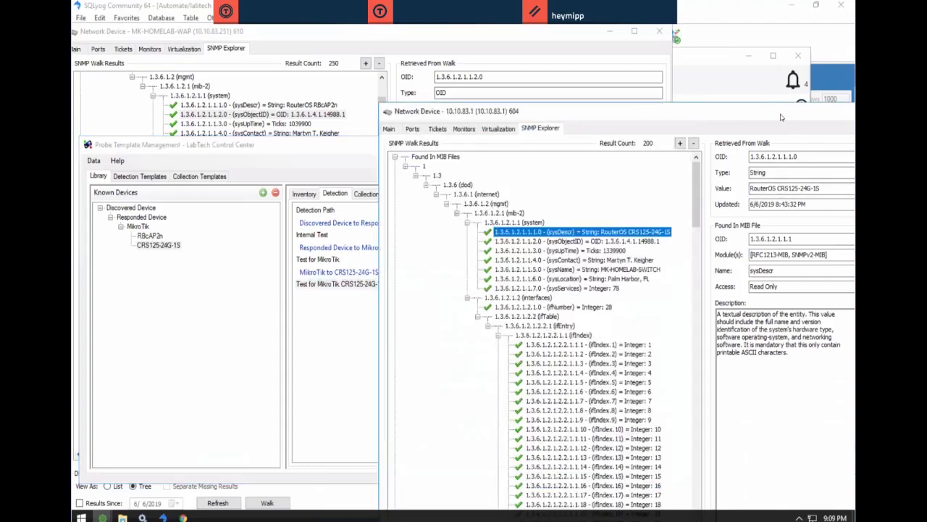
left_click_drag(756, 110, 692, 101)
left_click(704, 99)
left_click(696, 101)
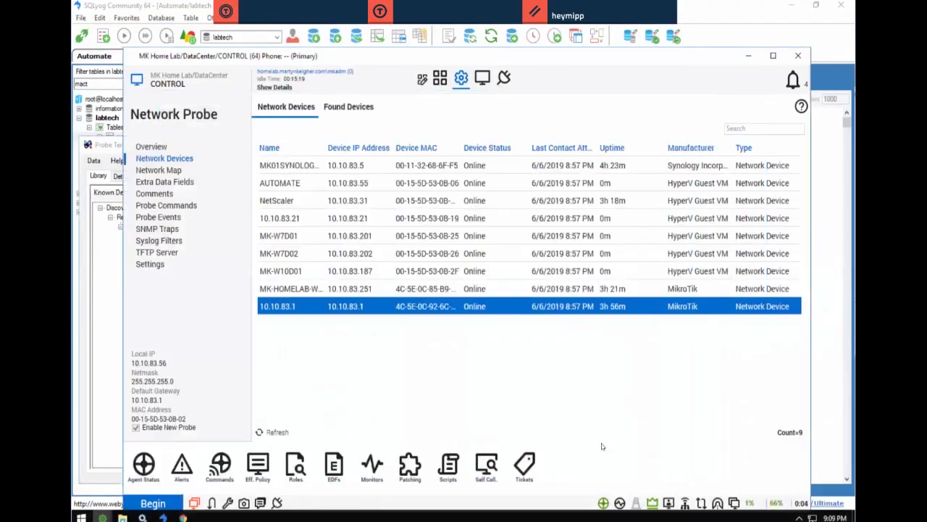
left_click(153, 503)
left_click(161, 232)
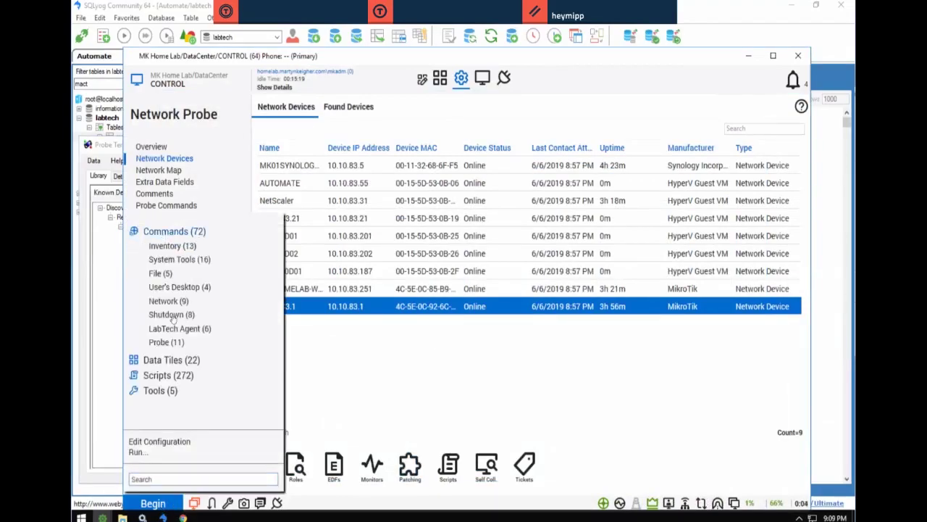
left_click(158, 343)
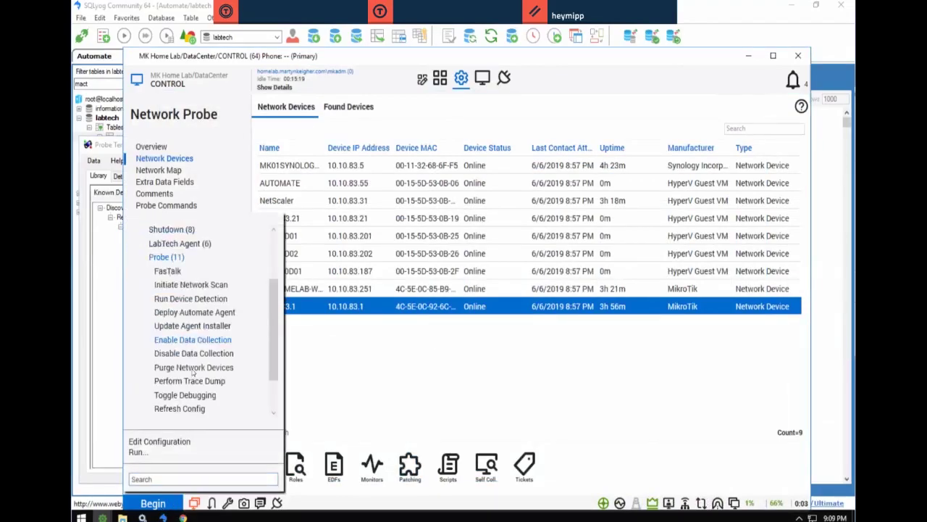
left_click(173, 409)
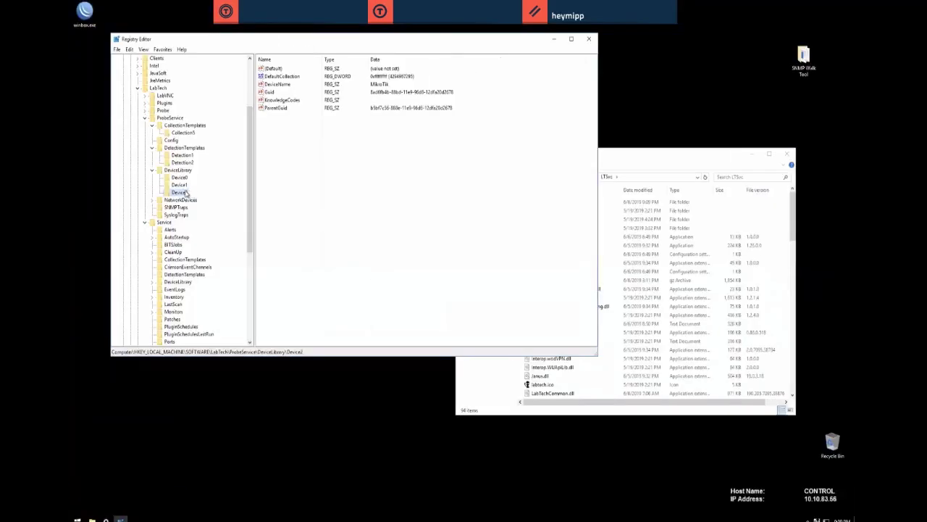
Step: Refresh ProbeService in Registry Editor and inspect the new Detection3, Detection4, Device3 and Device4 keys
left_click(180, 186)
left_click(181, 192)
left_click(169, 118)
key("F5")
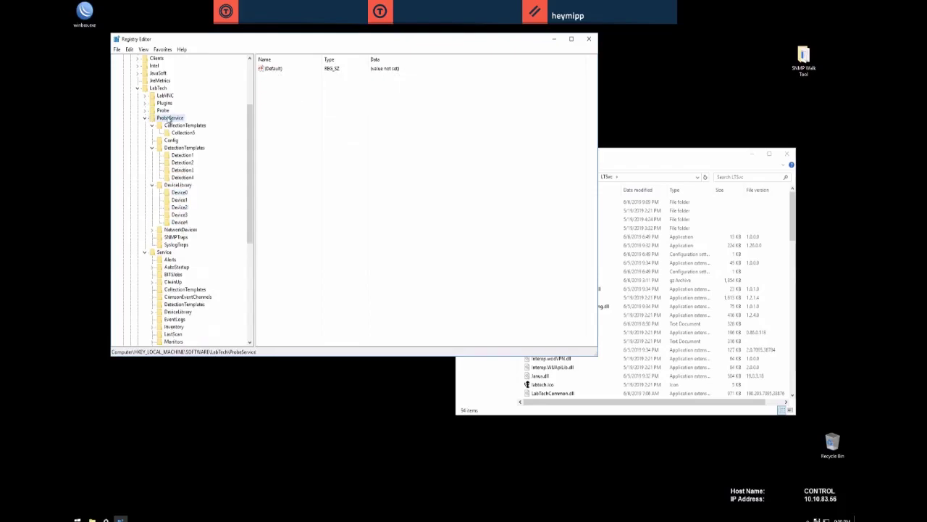
left_click(187, 171)
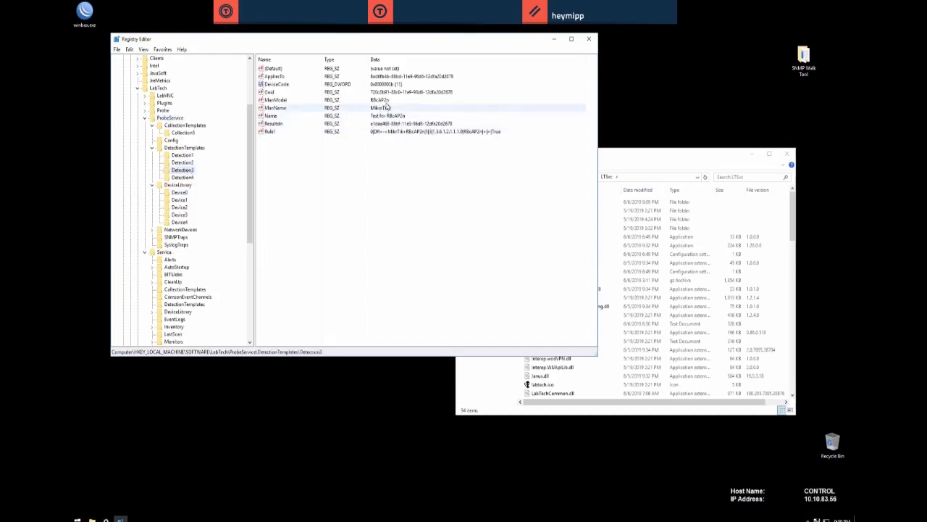
left_click(191, 178)
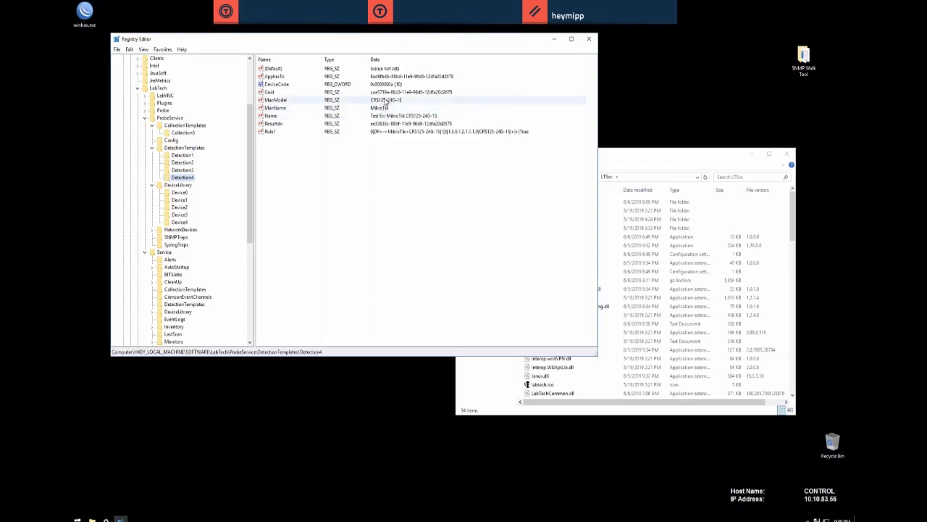
left_click(180, 214)
left_click(181, 223)
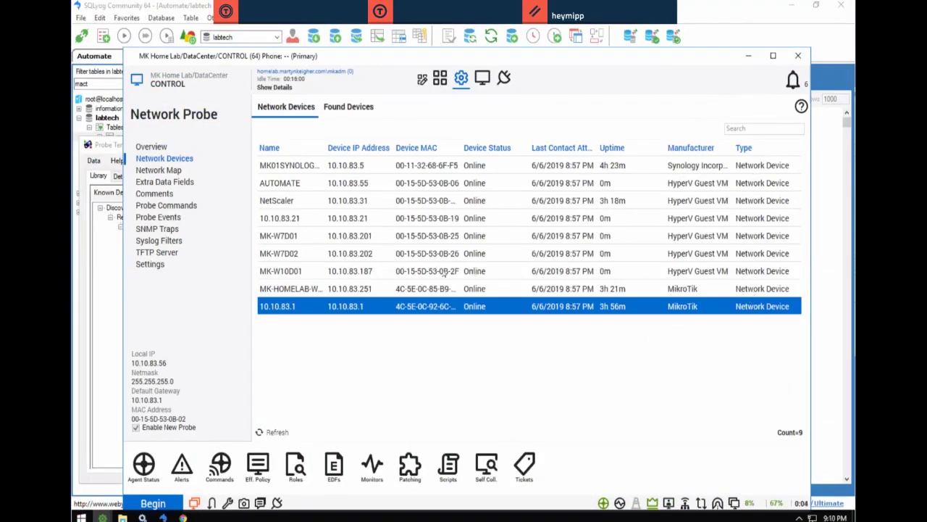
Step: Send the probe a Run Device Detection command
left_click(153, 503)
left_click(165, 231)
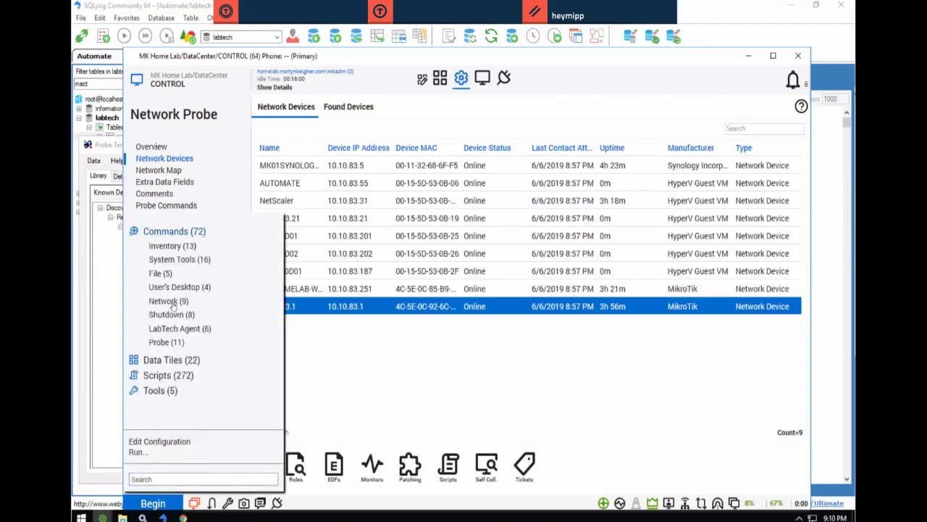
left_click(166, 341)
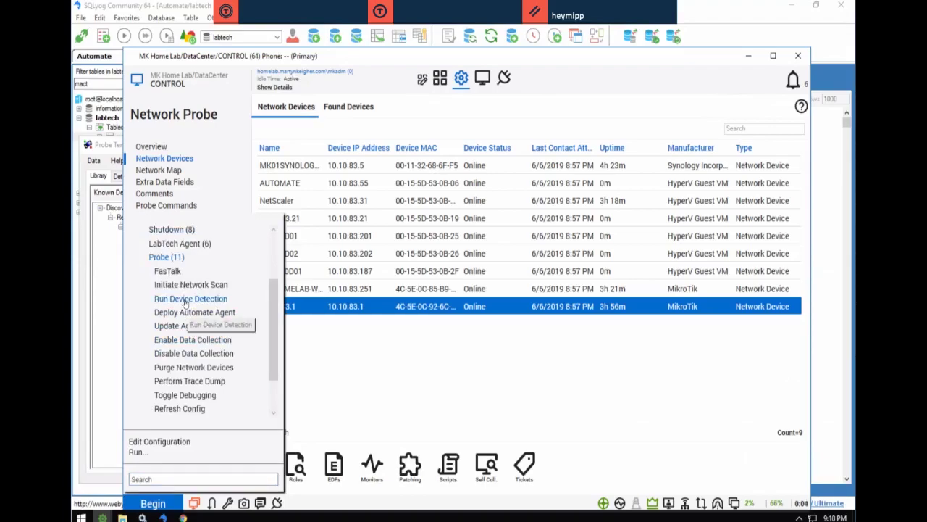
left_click(185, 299)
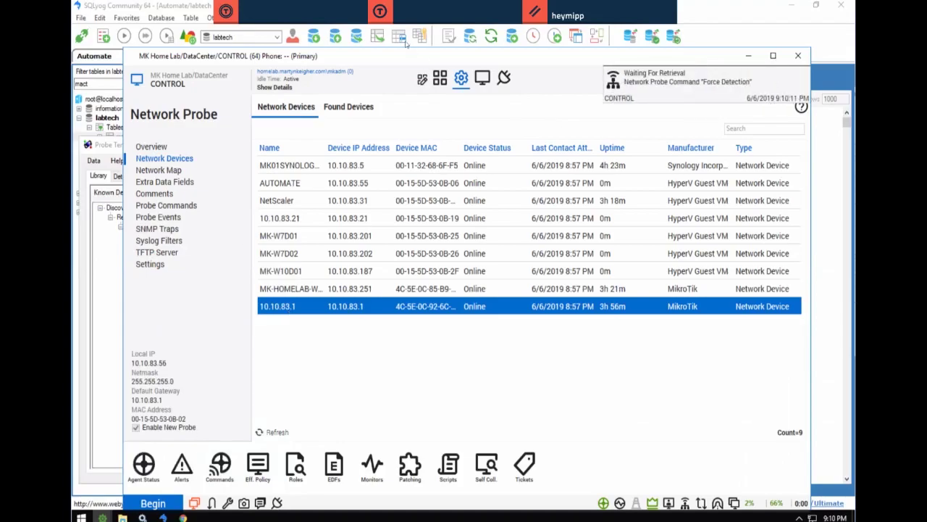
Step: Refresh the Probe Commands list until Refresh Config and Redetect Devices show Complete
left_click_drag(402, 57, 378, 38)
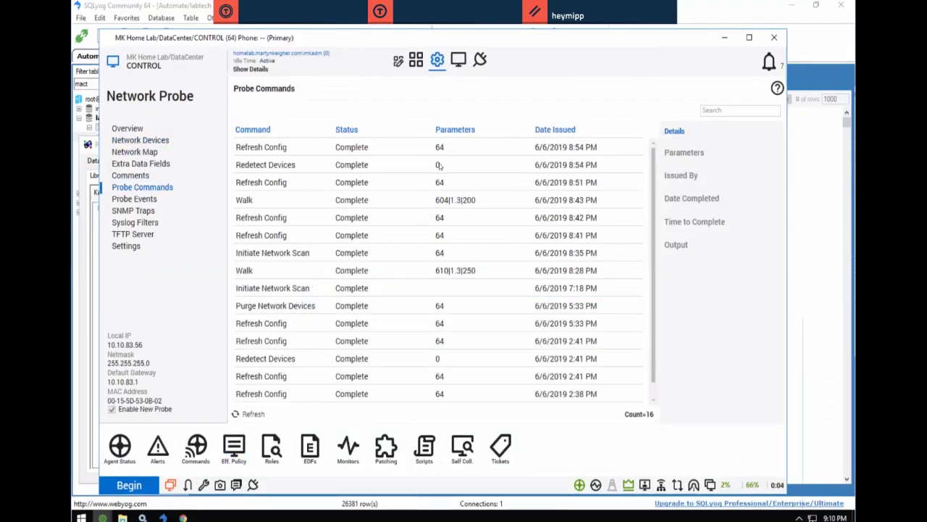
left_click(235, 414)
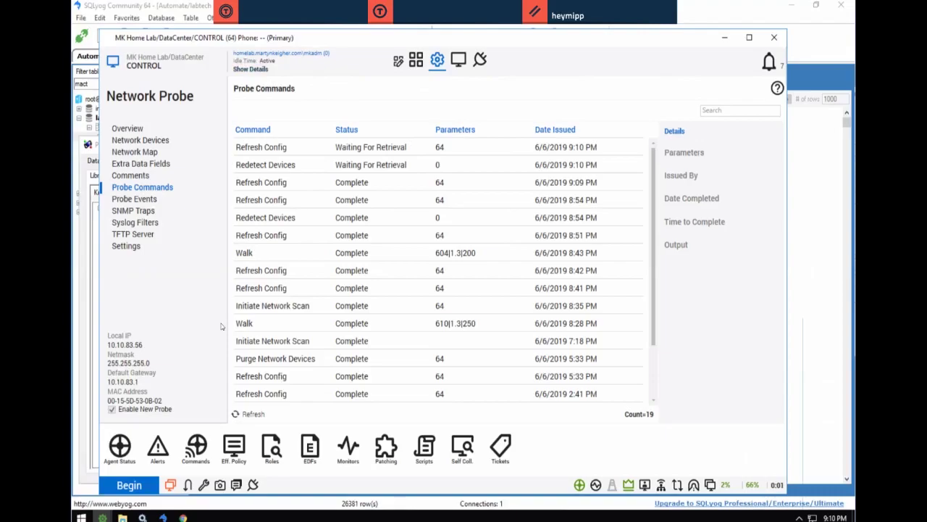
left_click(235, 417)
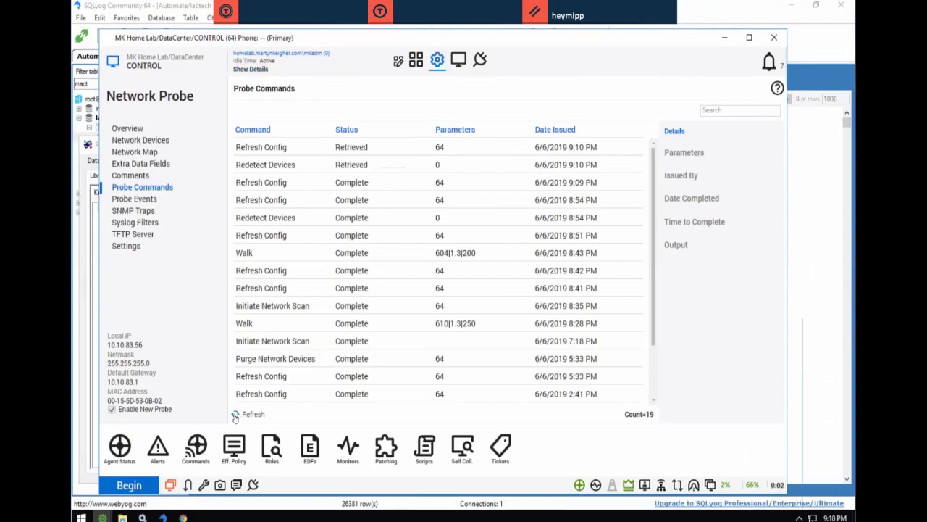
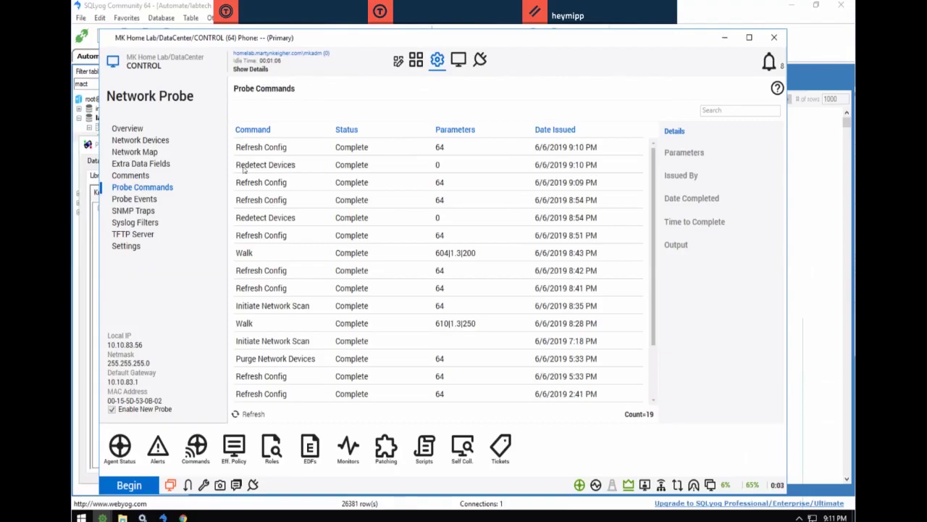
Step: Refresh the probe's Network Devices list, confirm 10.10.83.1 is a MikroTik Network Switch, then minimize CONTROL
left_click(165, 141)
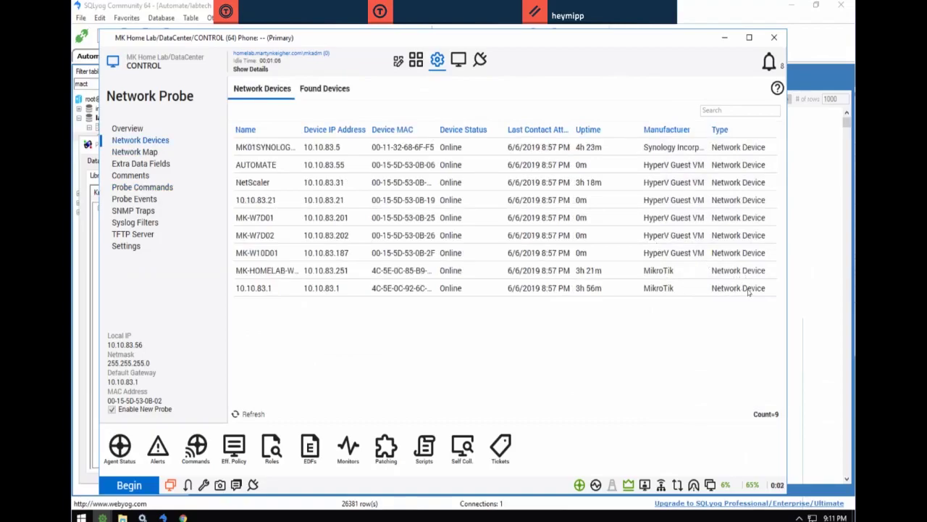
left_click(236, 416)
left_click(745, 290)
left_click(739, 276)
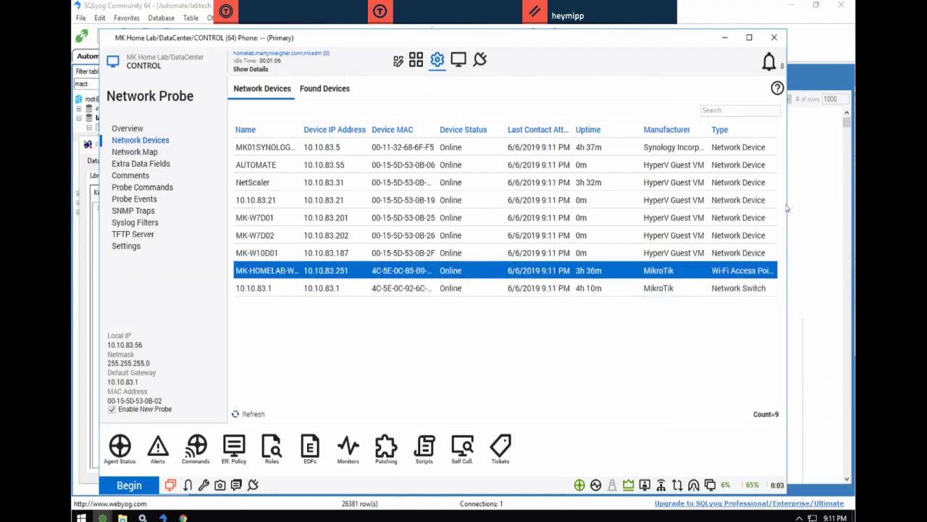
left_click_drag(786, 207, 831, 202)
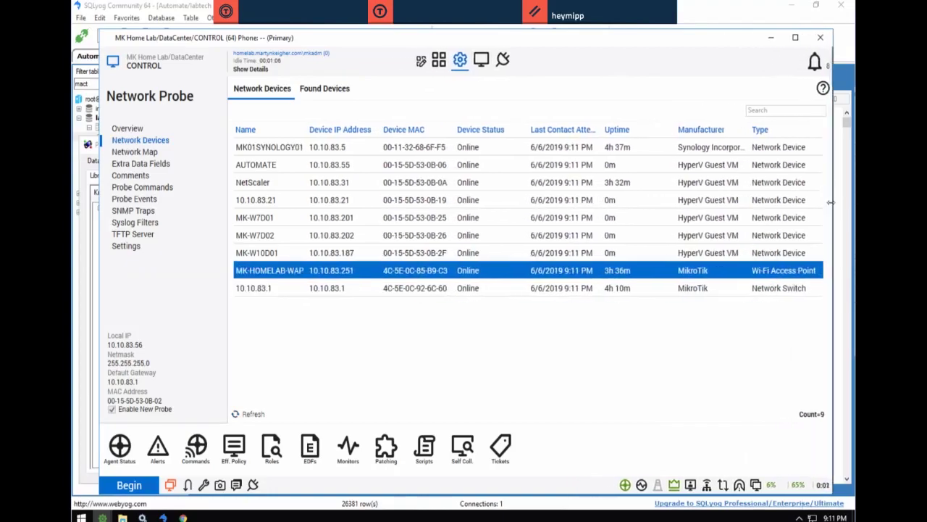
left_click(777, 288)
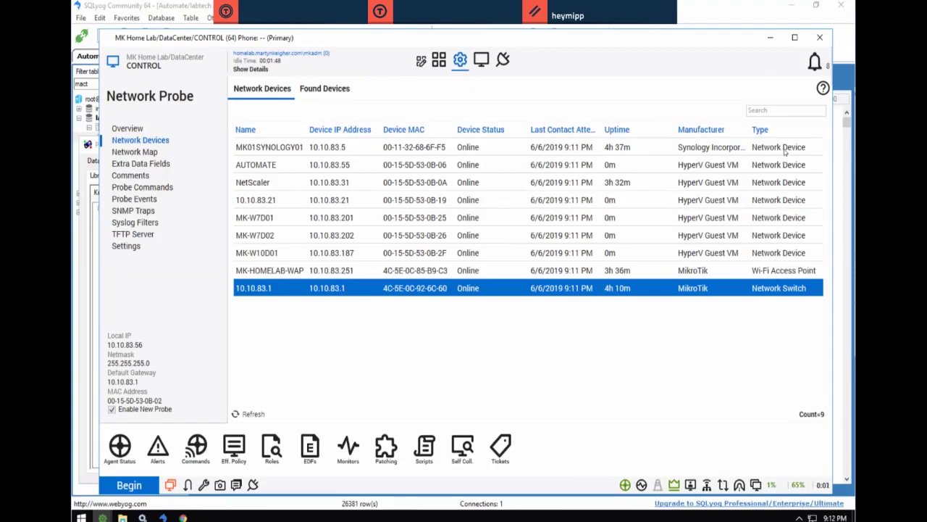
left_click(773, 38)
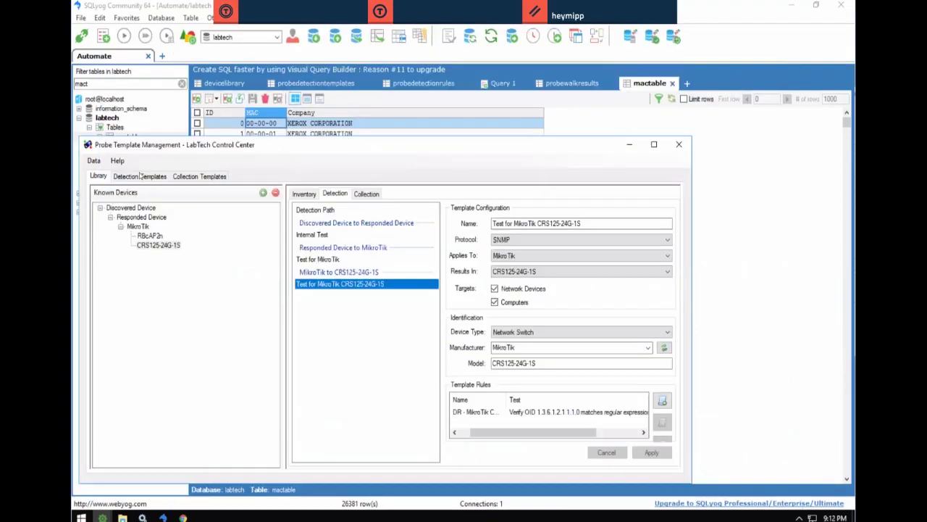
Step: Review Discovered and Responded Device inventory and detection templates, including the Internal Test template
left_click(136, 208)
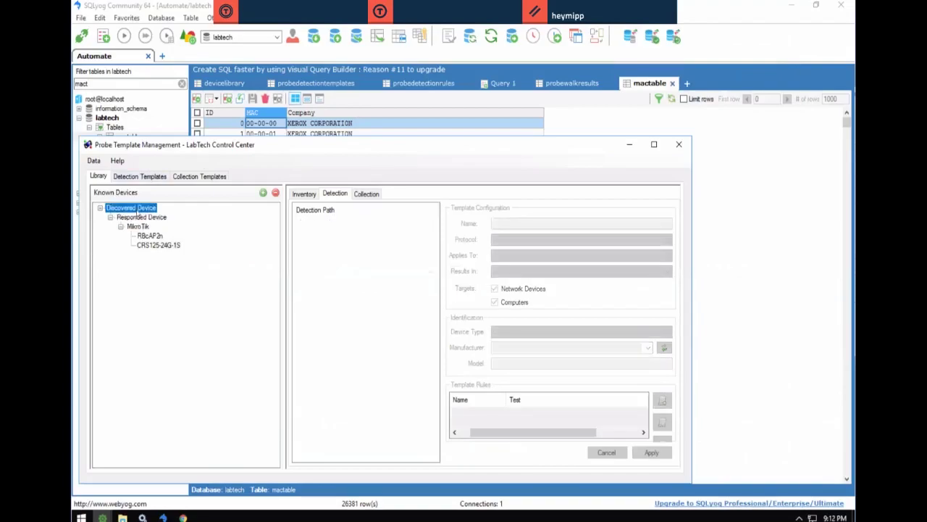
left_click(313, 210)
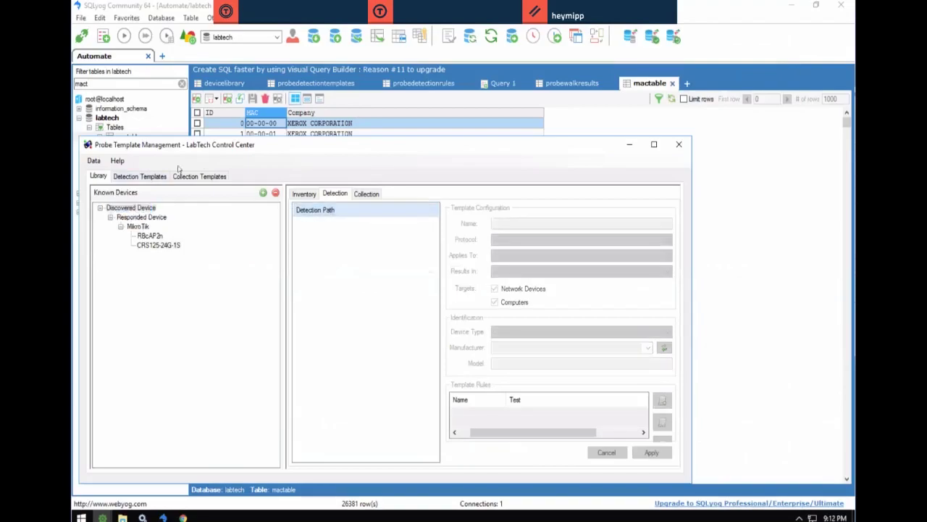
left_click(307, 196)
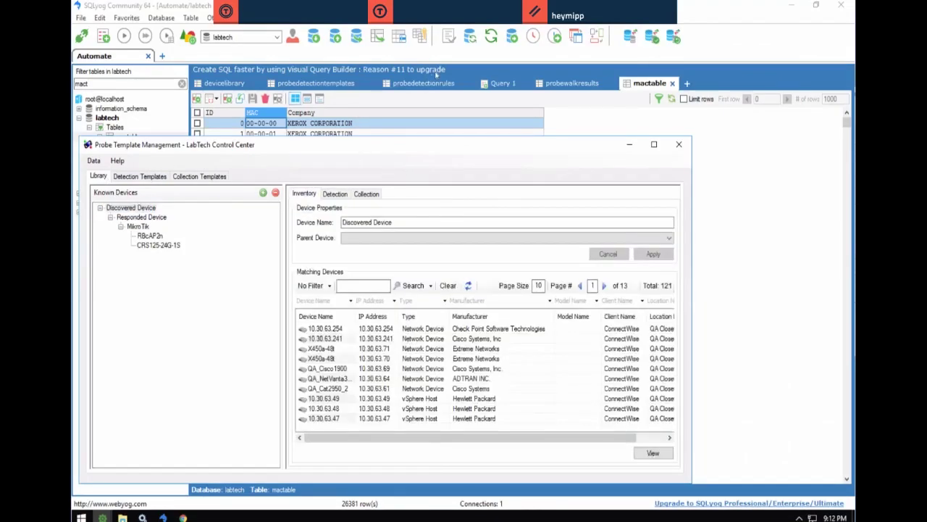
left_click_drag(437, 144, 485, 68)
left_click(207, 142)
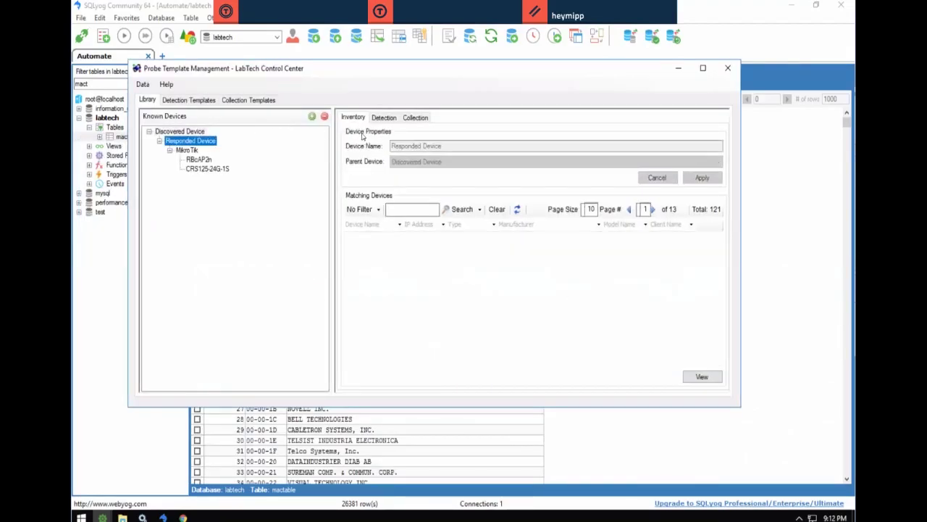
left_click(384, 118)
left_click(354, 118)
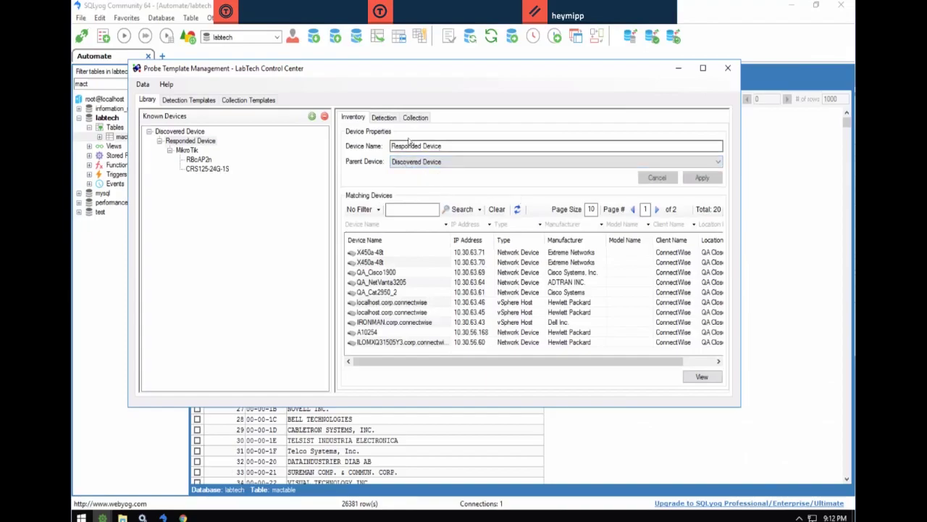
left_click(383, 117)
left_click(371, 158)
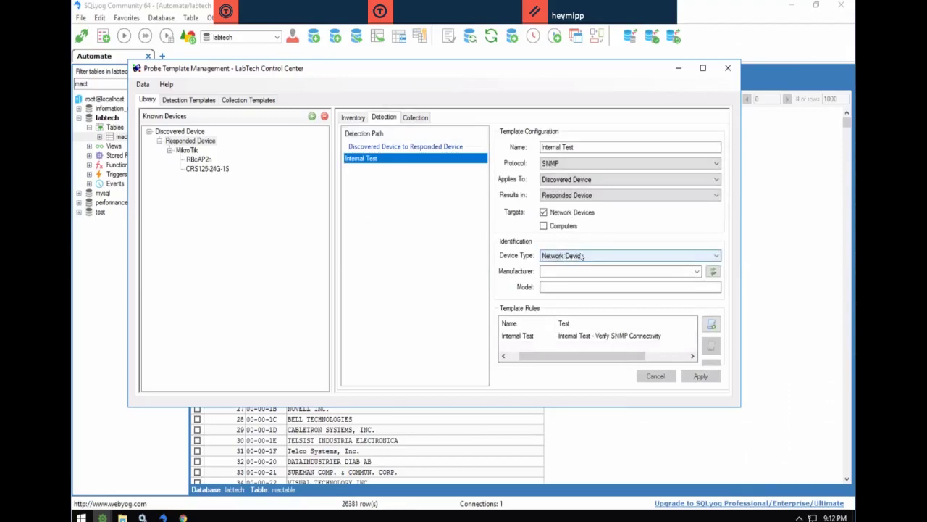
Step: Browse the Discovered, Responded and MikroTik device lists, then return to SQLyog's Query 1 script
left_click(191, 134)
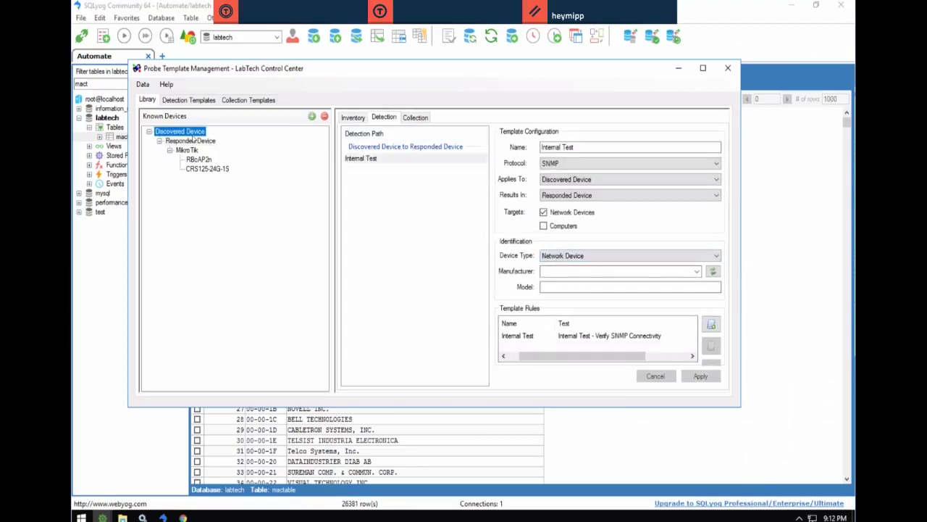
left_click(376, 136)
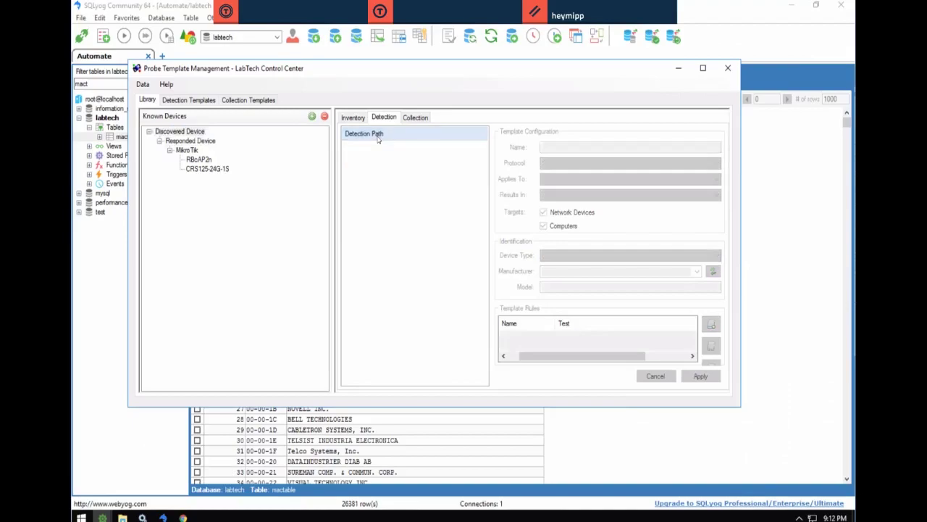
left_click(354, 118)
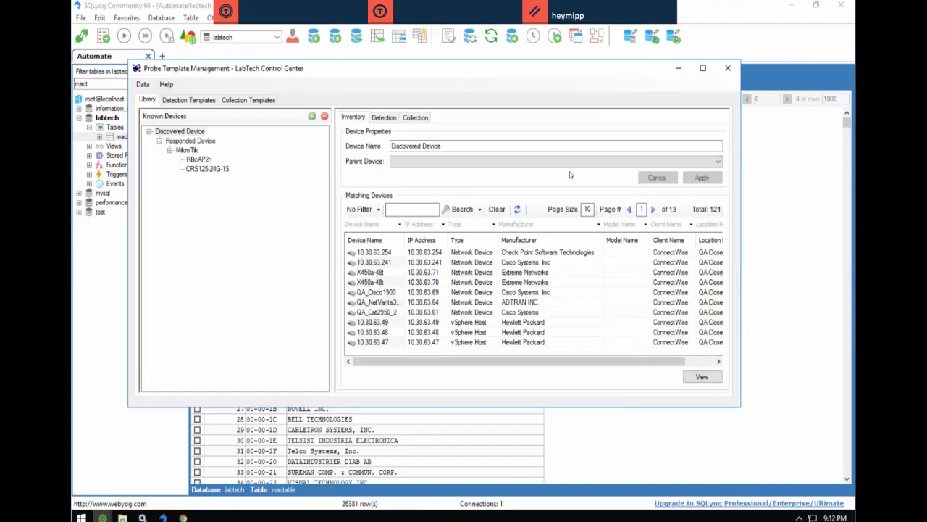
left_click(530, 313)
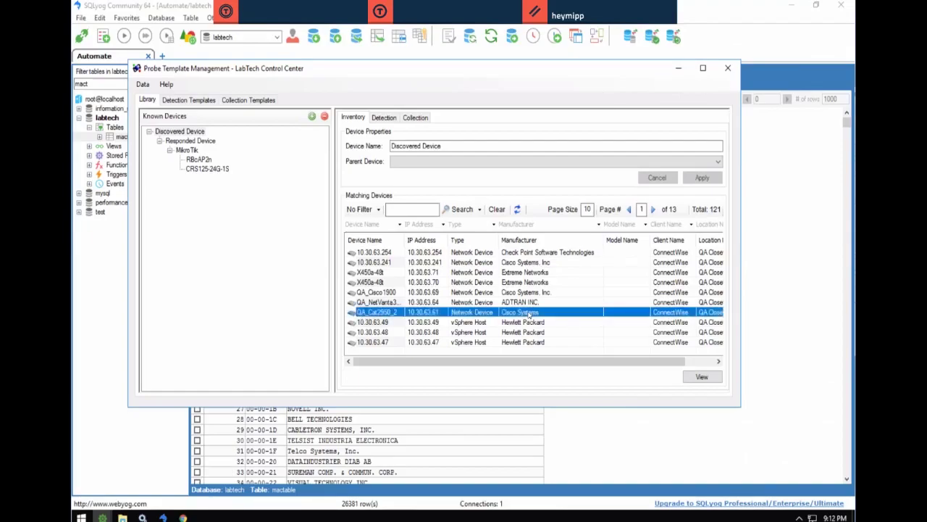
left_click(198, 143)
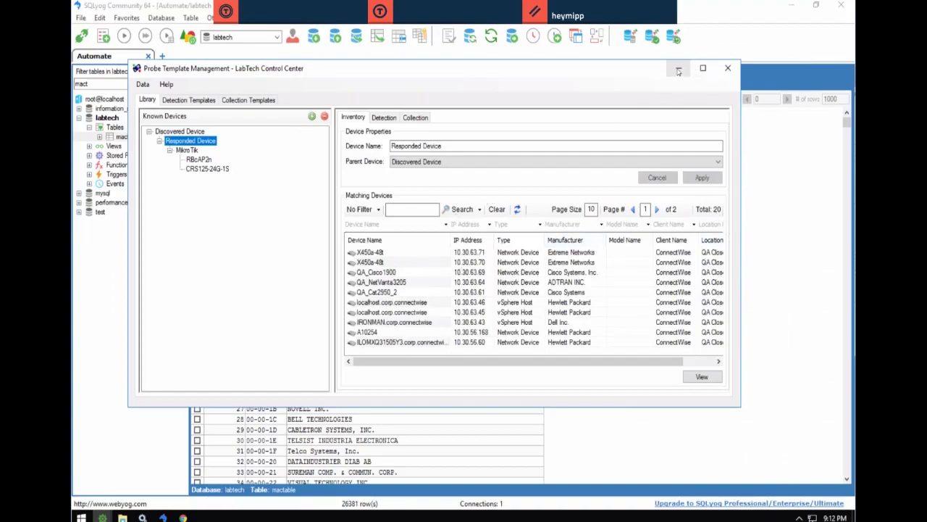
left_click(188, 150)
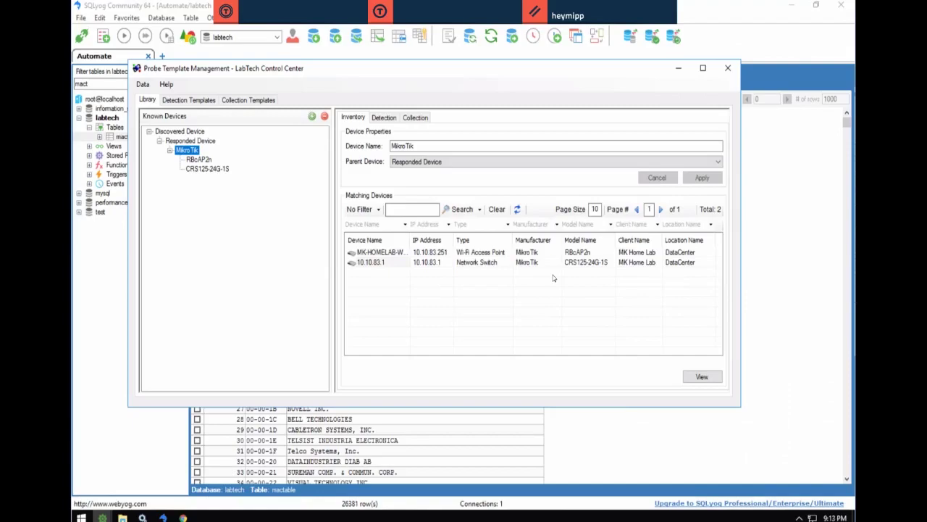
left_click(440, 261)
left_click(189, 150)
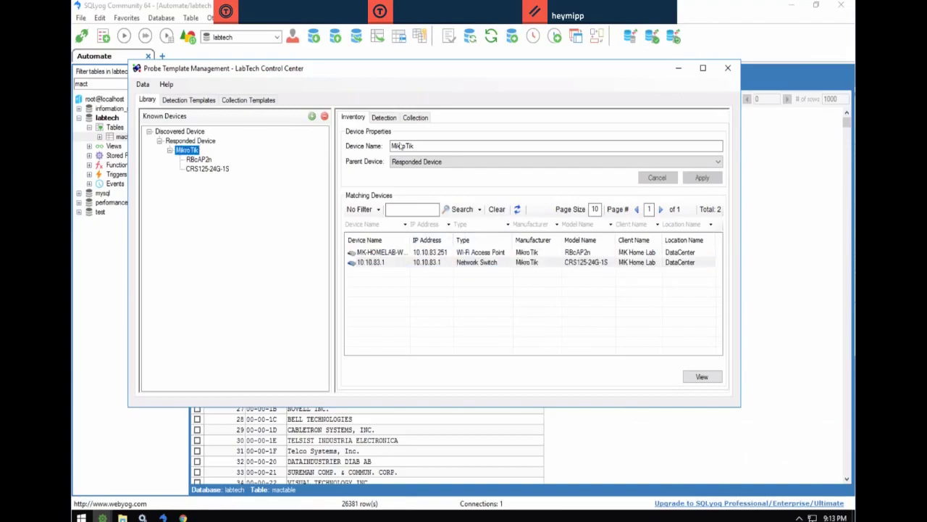
left_click(678, 68)
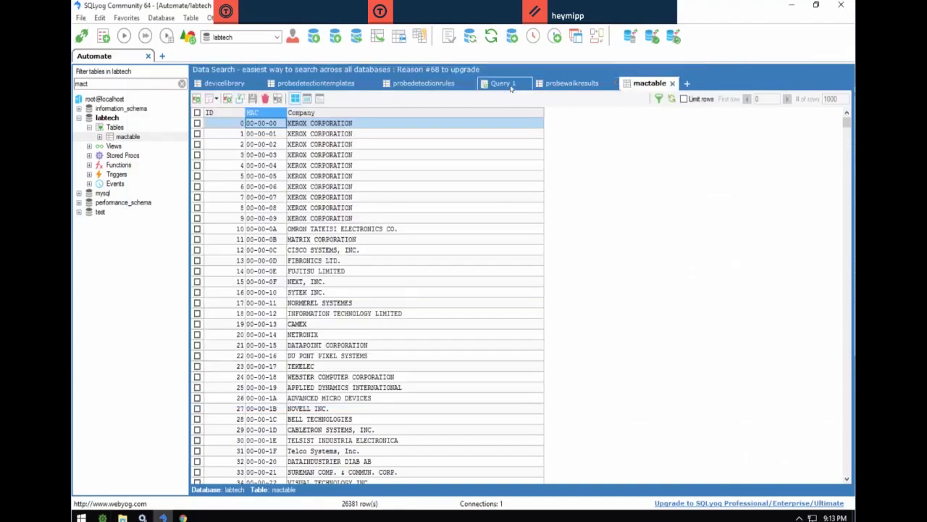
left_click(503, 83)
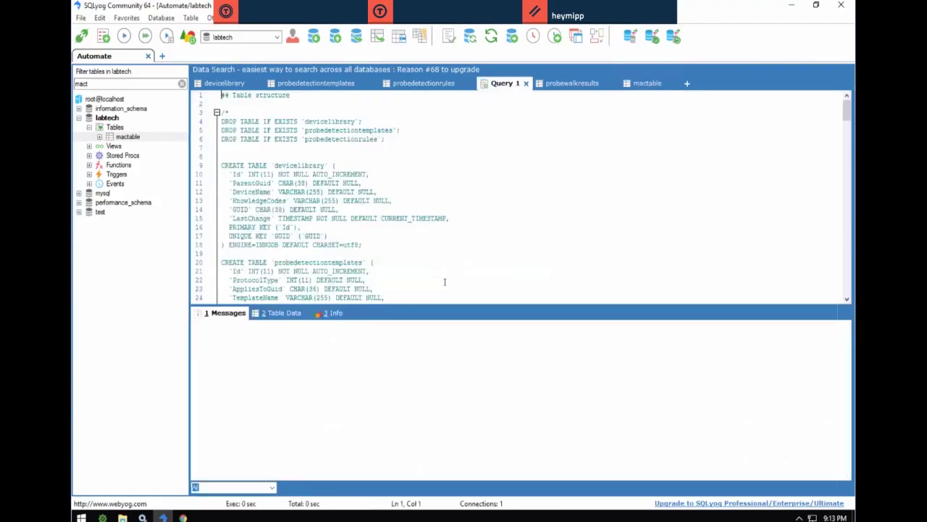
Step: Enlarge the Query 1 editor and scroll through the devicelibrary INSERT statements and Discovered Device GUID
left_click_drag(449, 303, 449, 374)
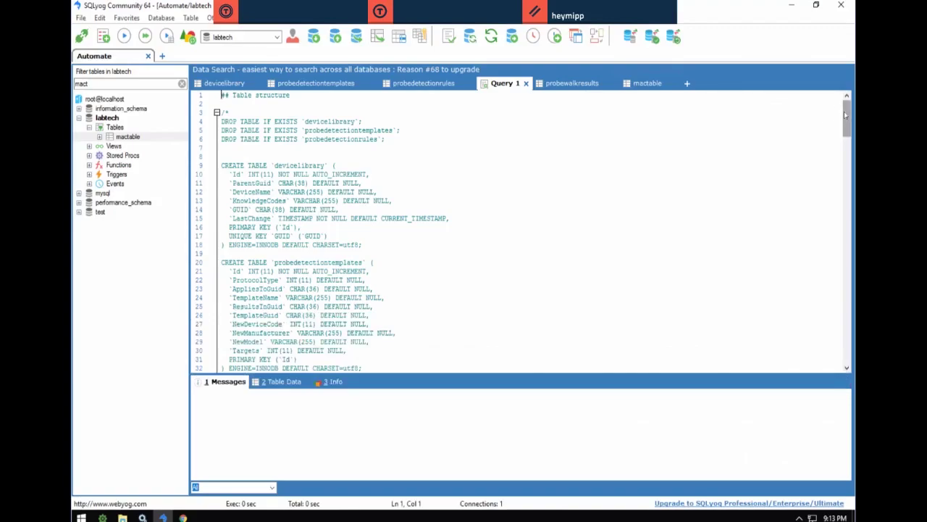
left_click_drag(845, 114, 849, 171)
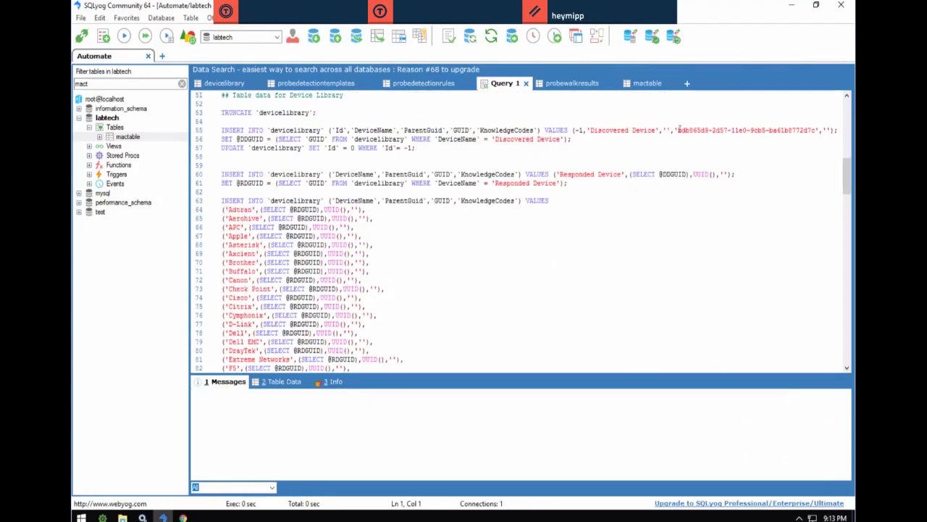
left_click_drag(676, 131, 817, 129)
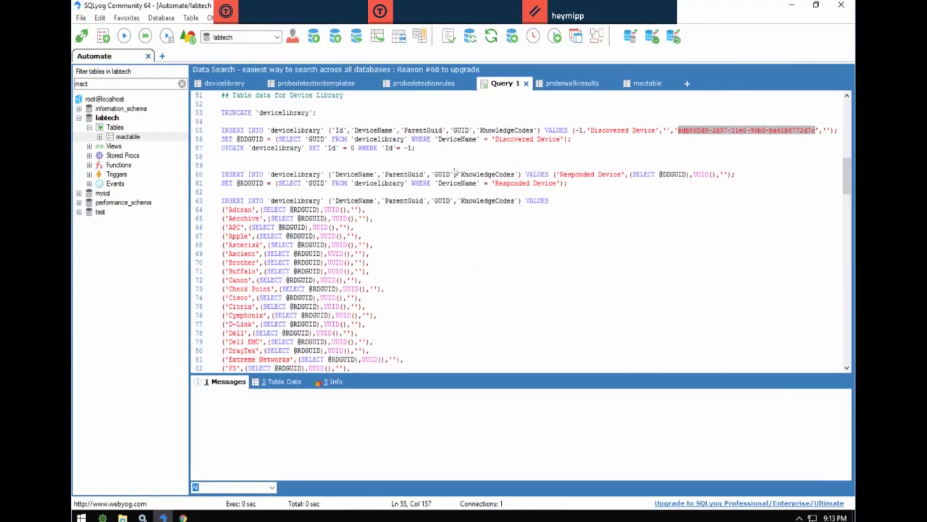
left_click_drag(419, 149, 234, 150)
left_click(260, 164)
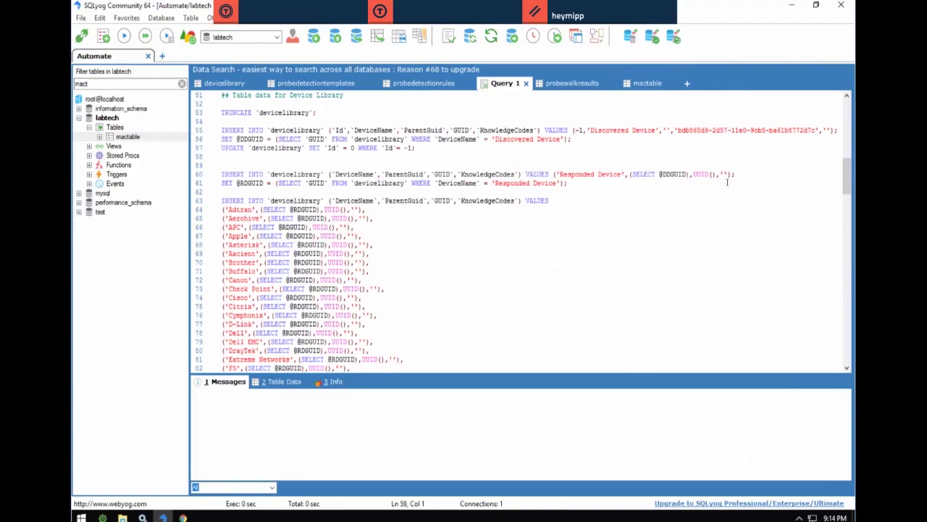
left_click_drag(846, 180, 507, 211)
left_click_drag(846, 206, 845, 248)
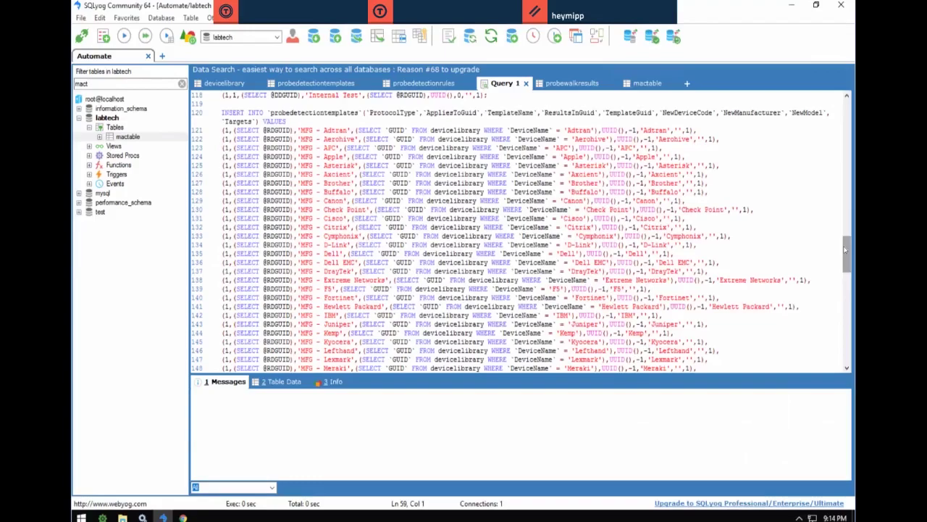
left_click_drag(845, 249, 849, 304)
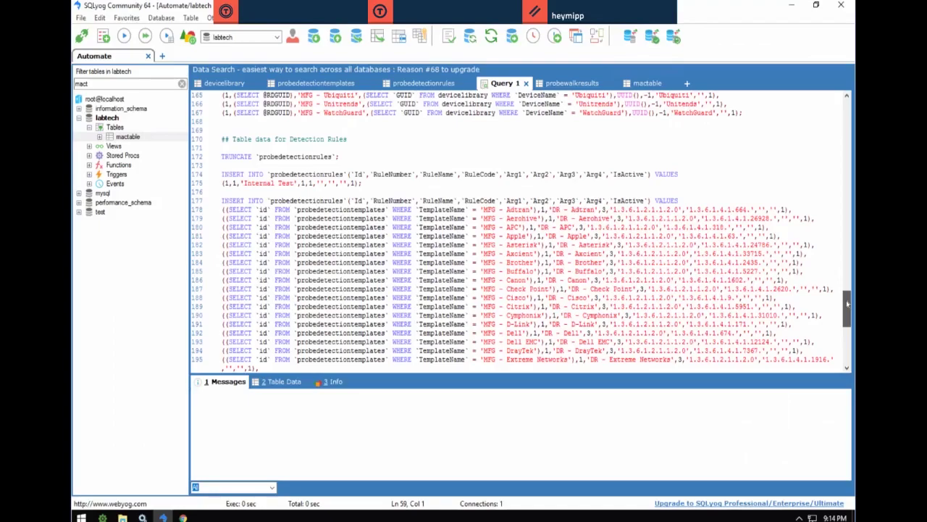
left_click_drag(847, 304, 851, 350)
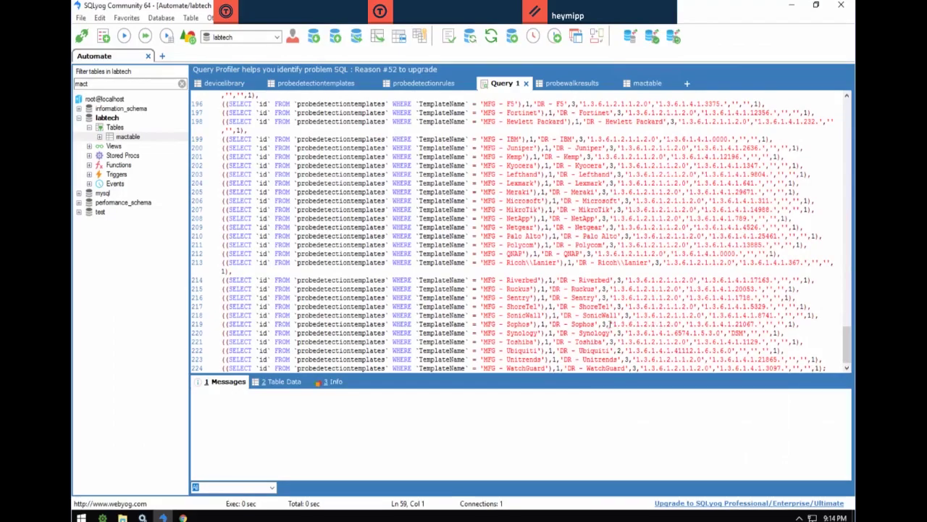
left_click_drag(611, 324, 751, 324)
double_click(747, 324)
double_click(761, 209)
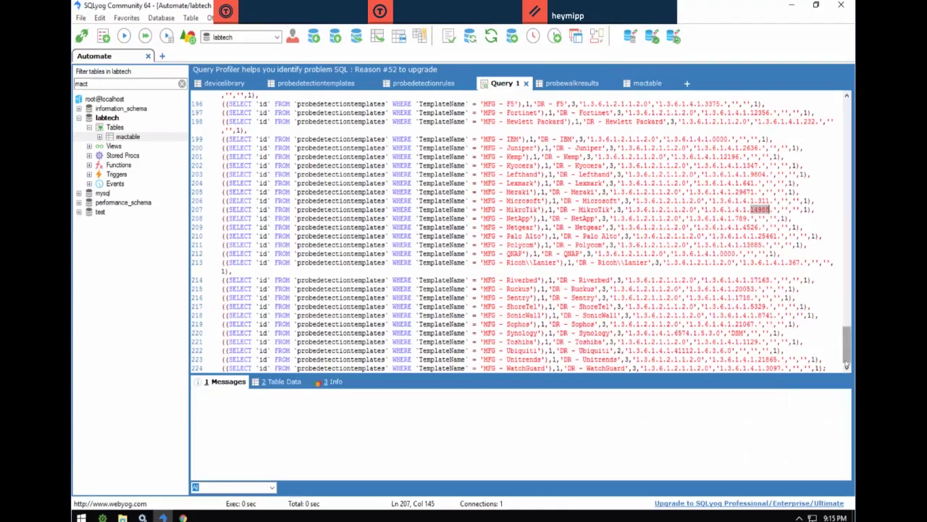
left_click_drag(846, 351, 846, 116)
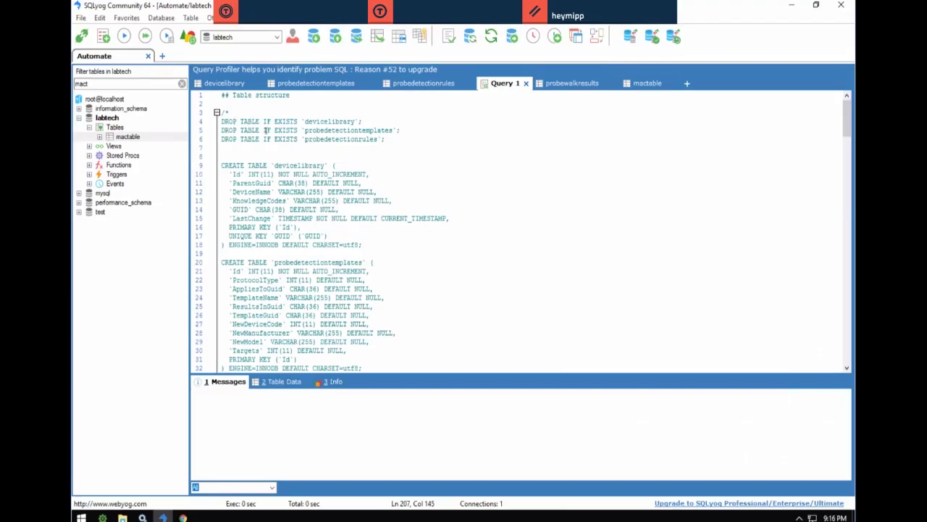
scroll(321, 200, "down", 17)
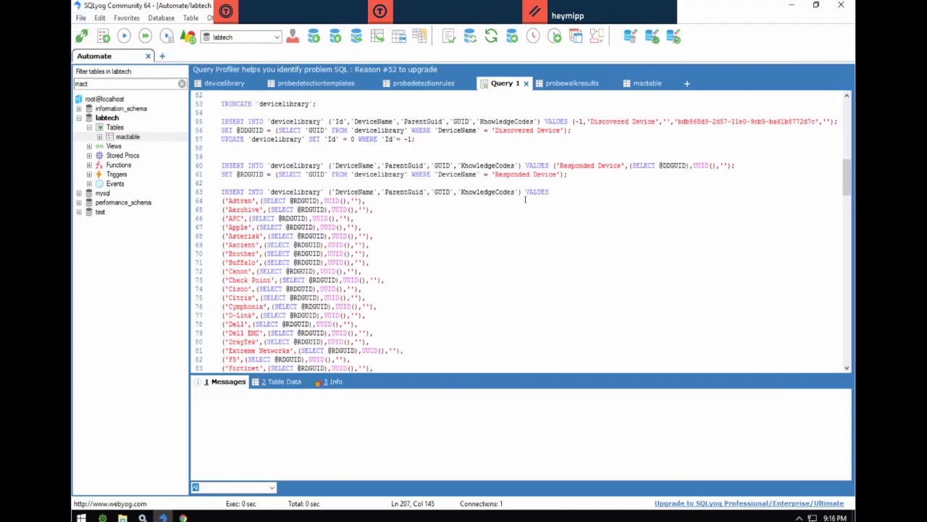
left_click(637, 220)
left_click_drag(844, 175, 844, 191)
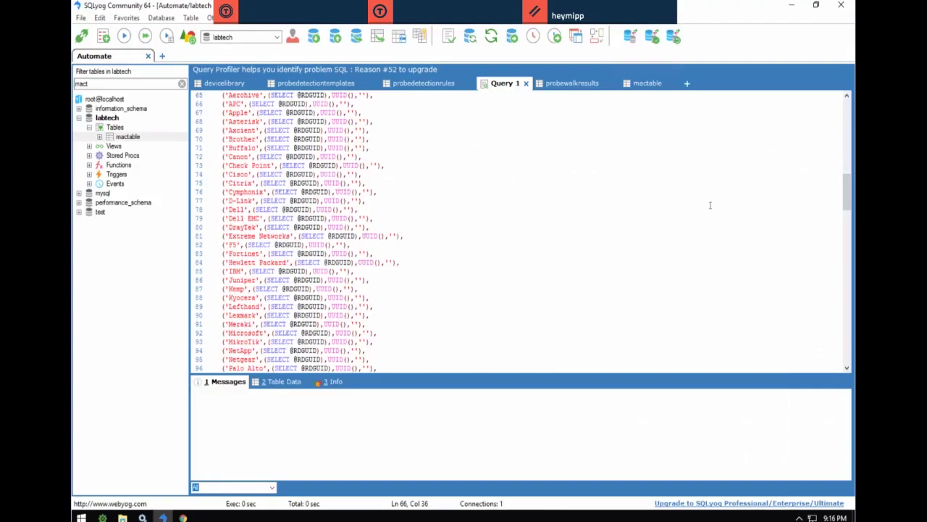
left_click_drag(848, 204, 847, 368)
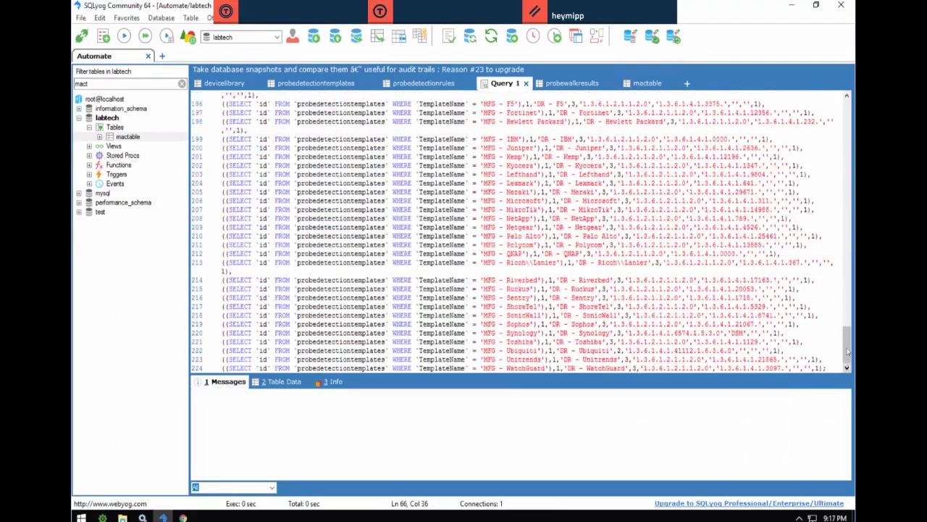
left_click(849, 297)
scroll(849, 297, "up", 4)
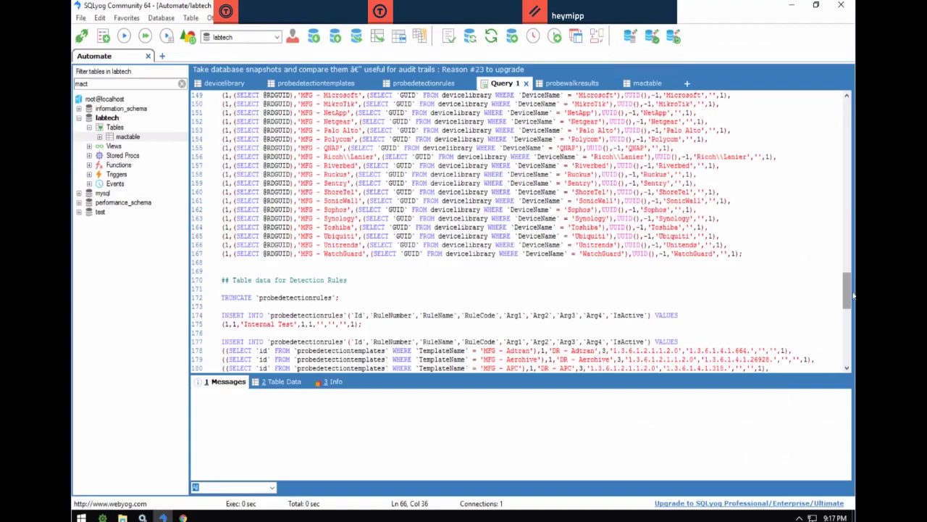
scroll(844, 268, "up", 14)
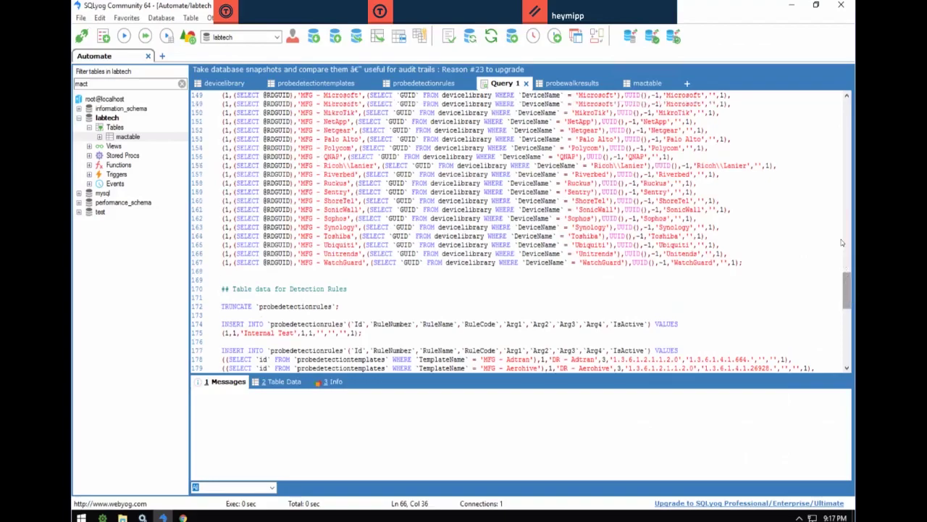
scroll(837, 186, "up", 18)
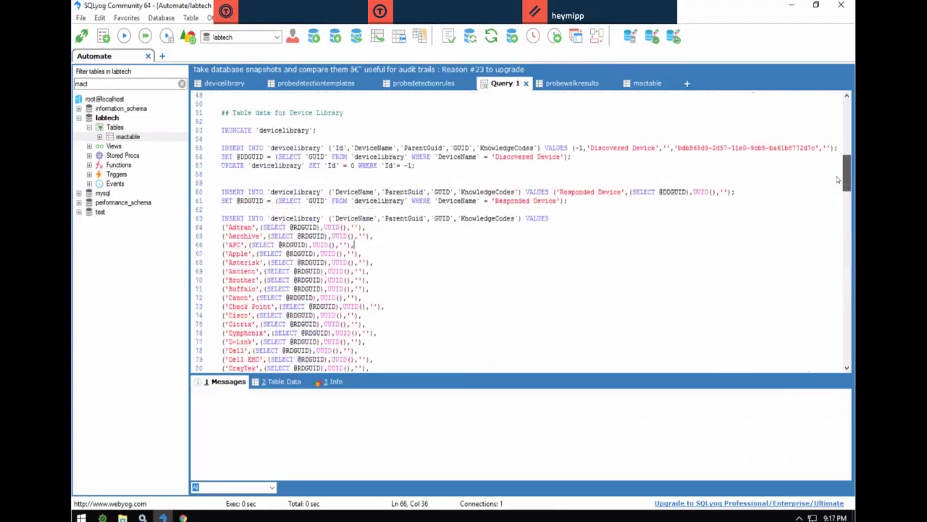
scroll(838, 179, "down", 15)
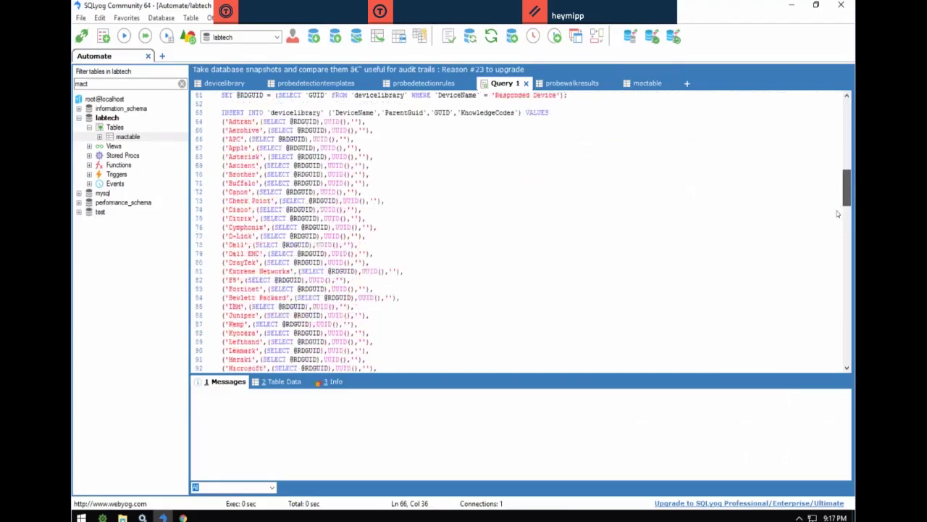
scroll(841, 243, "down", 4)
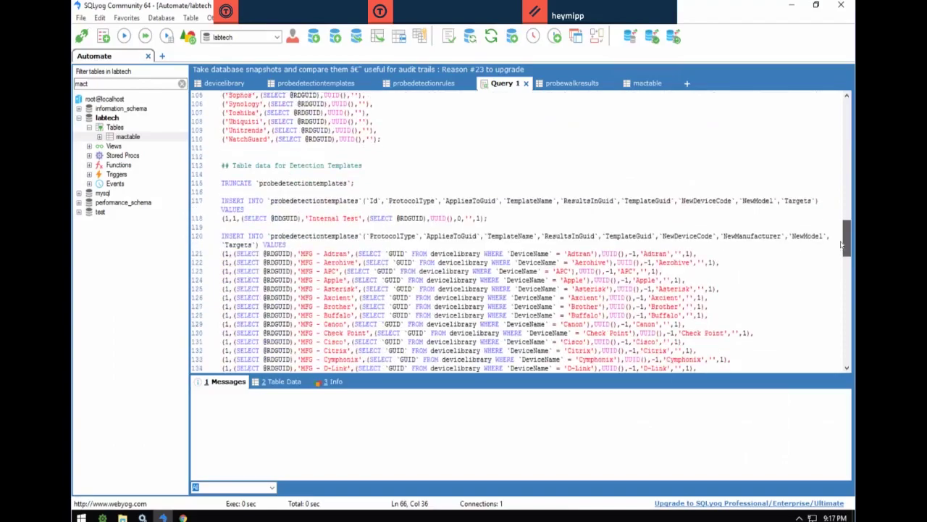
scroll(843, 286, "down", 18)
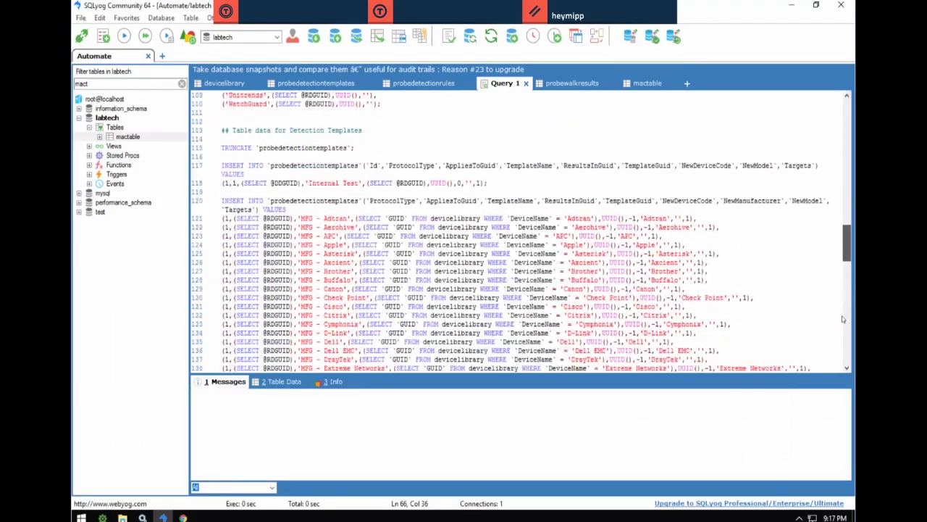
scroll(845, 361, "down", 12)
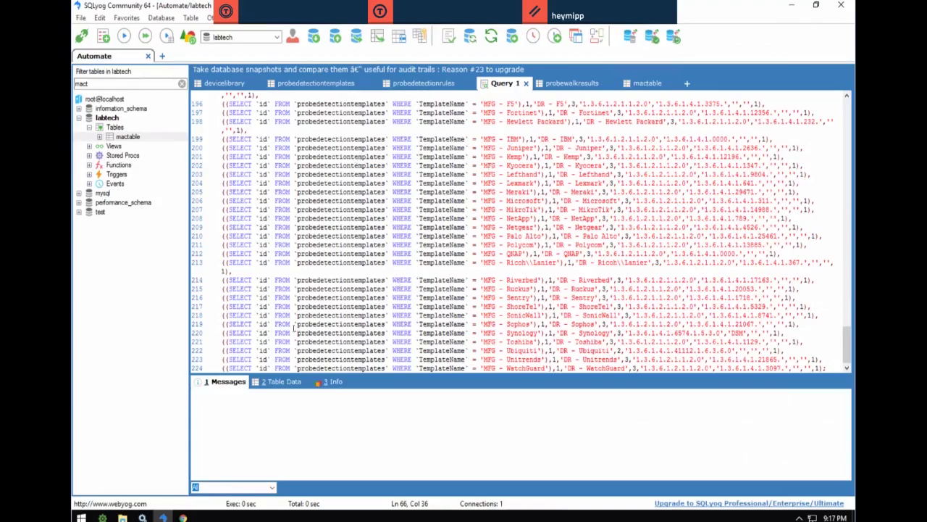
left_click(103, 517)
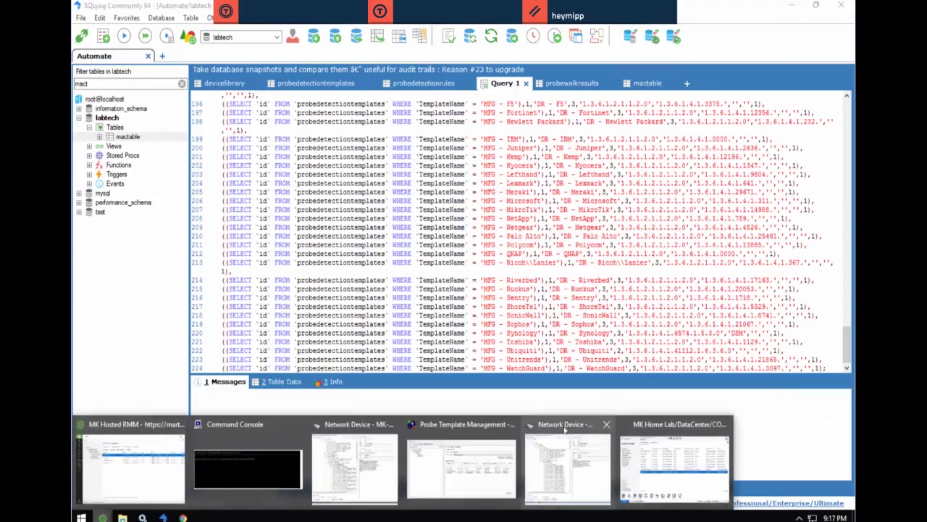
left_click(568, 463)
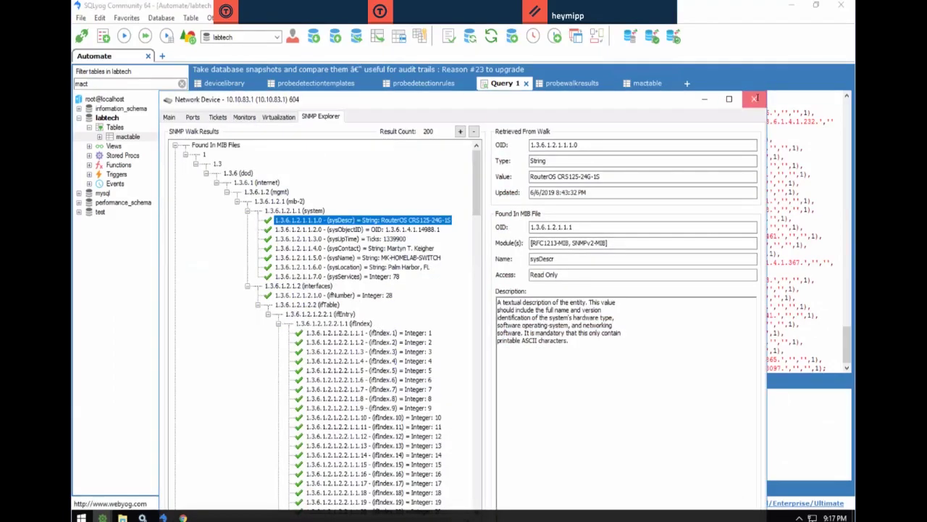
left_click(753, 99)
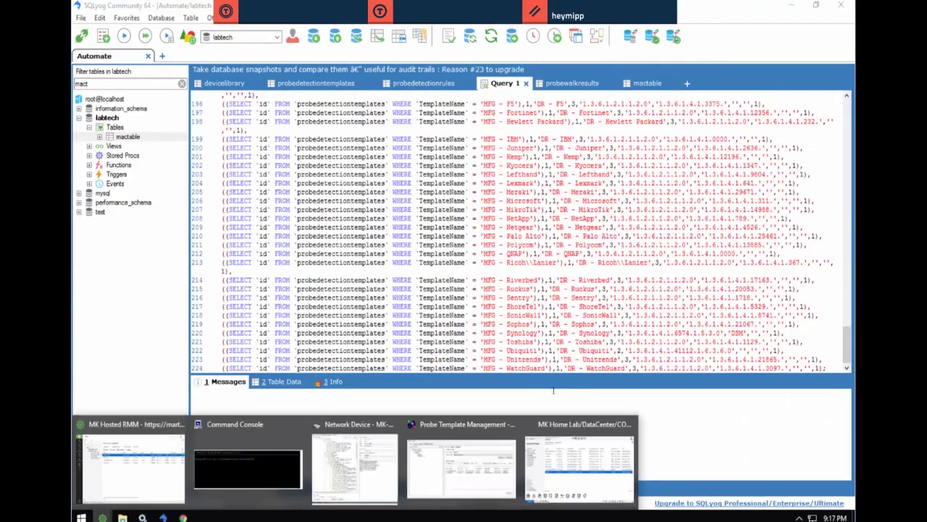
Step: Bring the MK Home Lab/DataCenter Network Probe window forward and nudge its position
left_click(548, 426)
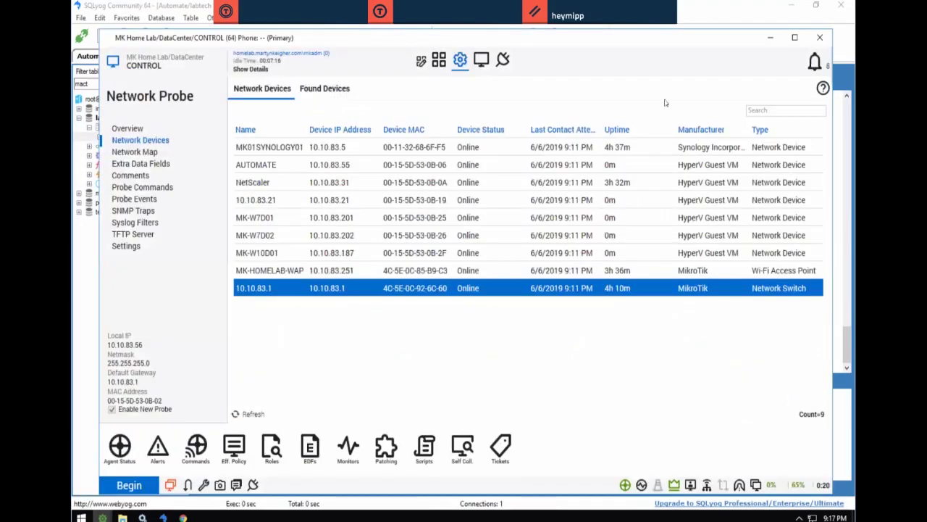
left_click_drag(671, 40, 678, 31)
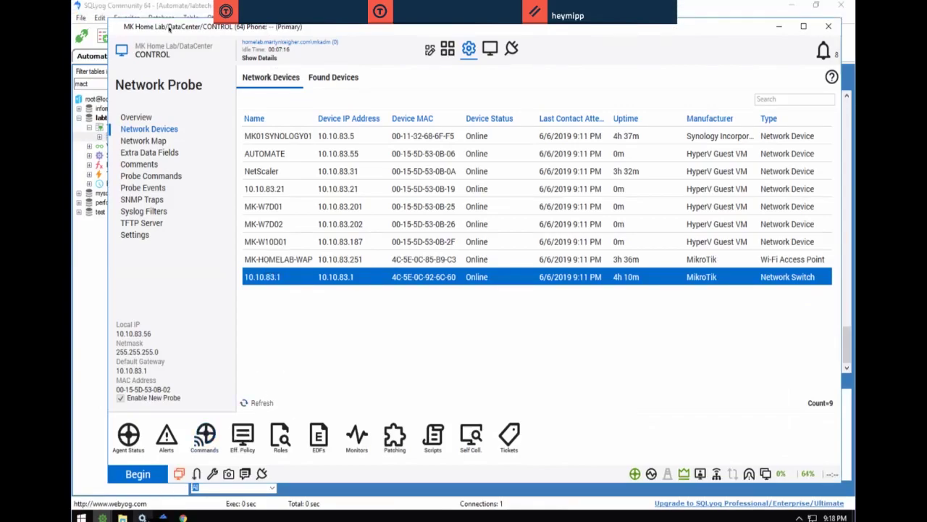
mouse_move(102, 517)
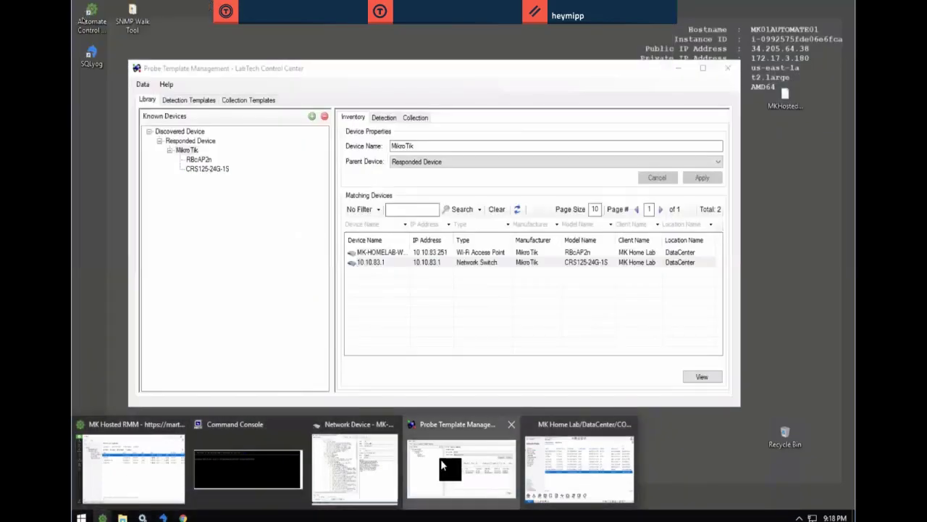
Step: Open Probe Template Management and view the CRS125-24G-1S and RBcAP2n library devices
left_click(440, 459)
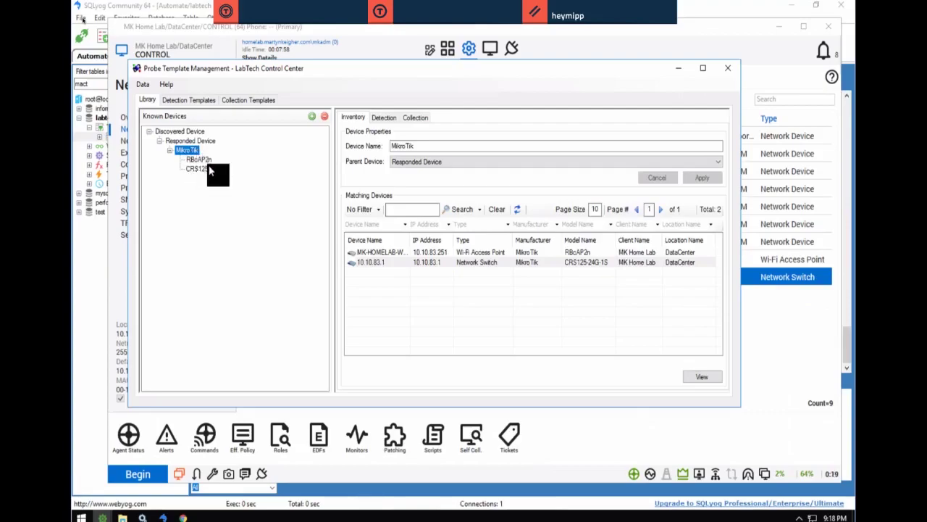
left_click(209, 168)
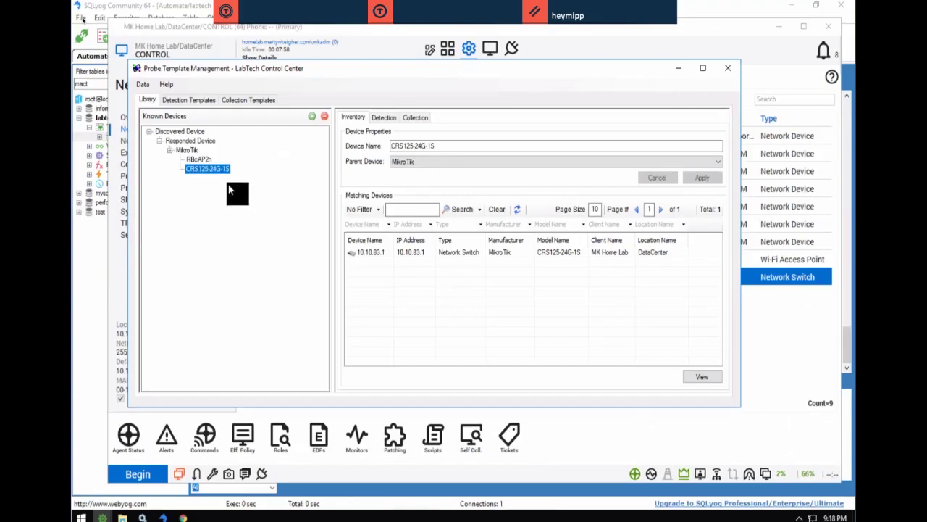
left_click(200, 160)
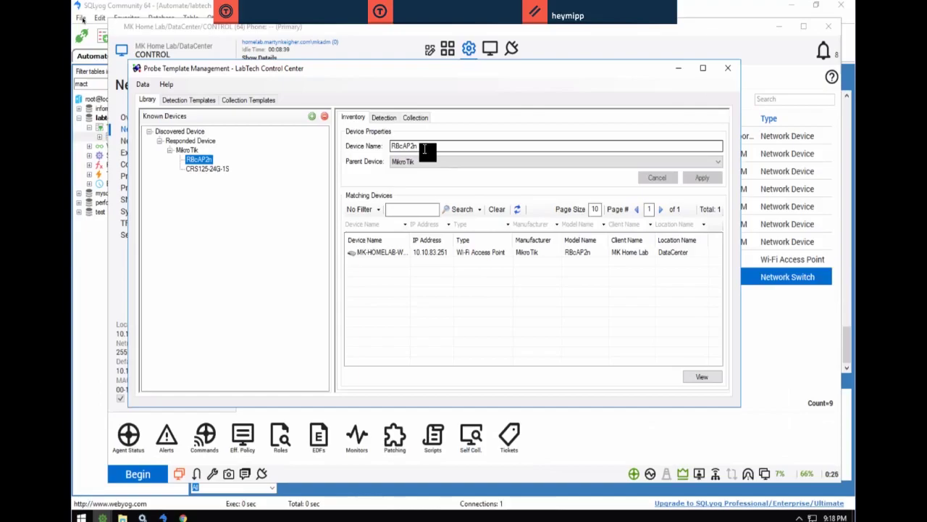
Step: Re-enter 'RBcAP2n' as the Device Name, then view the CRS125-24G-1S detection templates
left_click(427, 147)
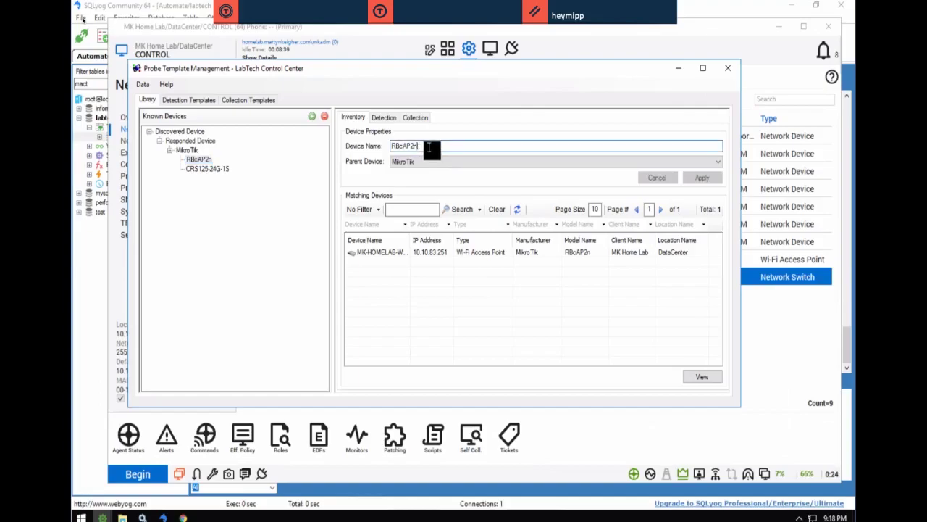
key("BackSpace")
key("BackSpace")
key("BackSpace")
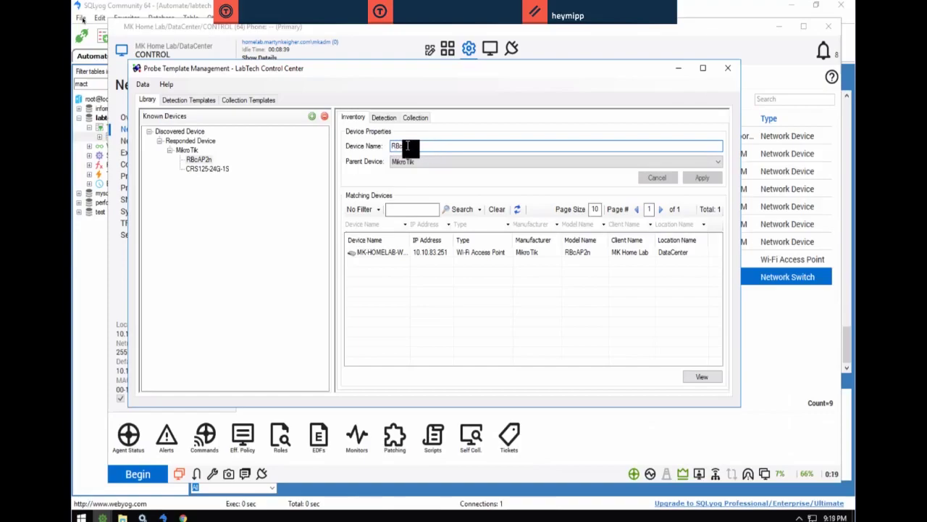
key("BackSpace")
type("AP2n")
left_click(397, 250)
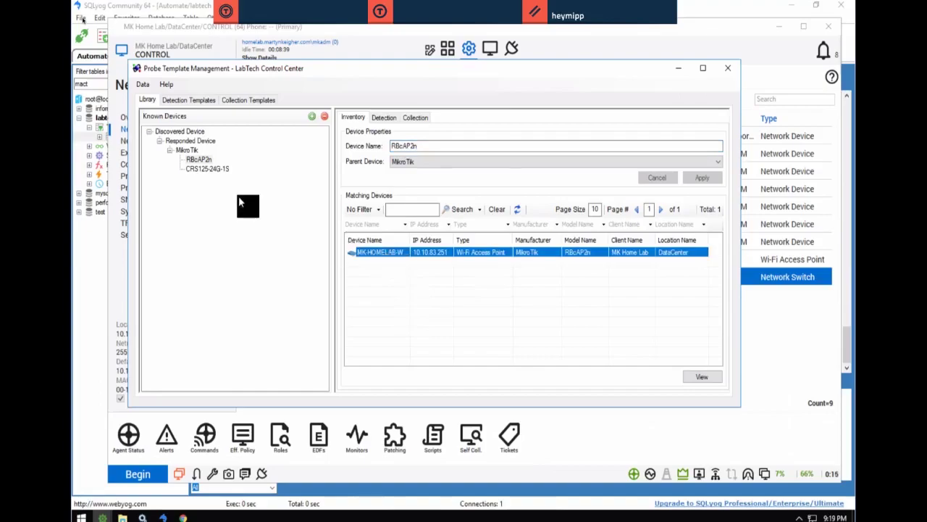
left_click(205, 168)
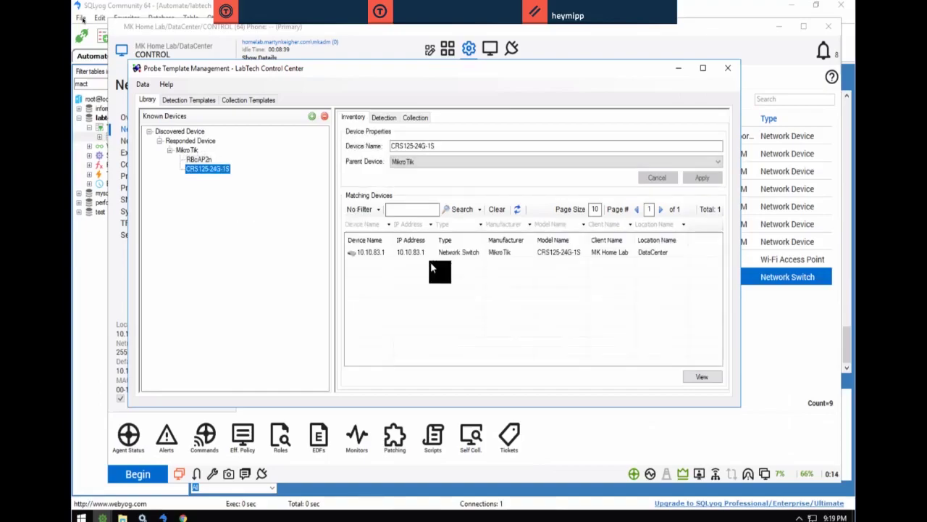
left_click(194, 99)
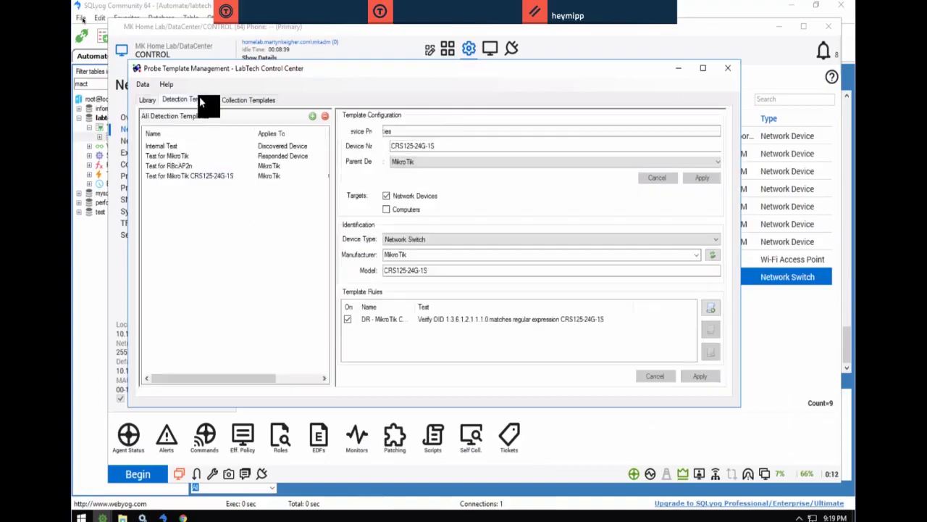
Step: Inspect the Test for RBcAP2n template's detection rule and close it unchanged
left_click(181, 165)
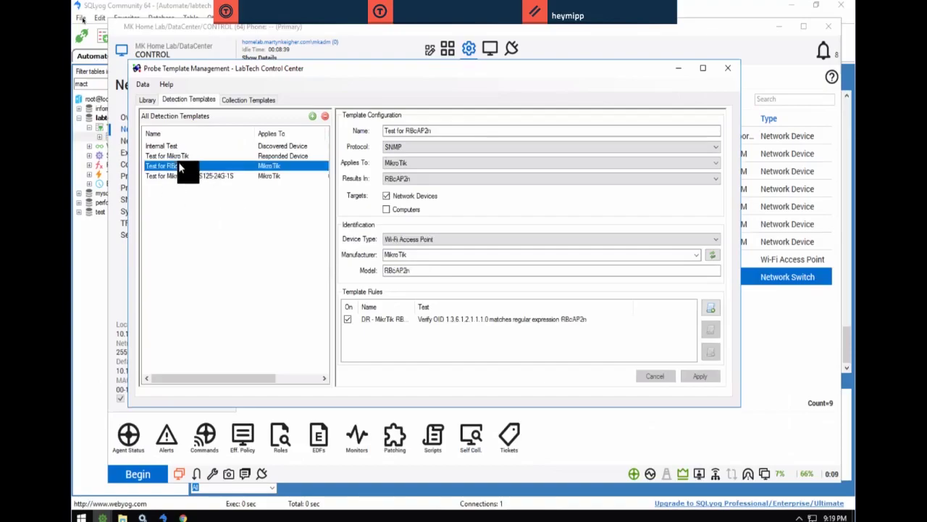
left_click(397, 321)
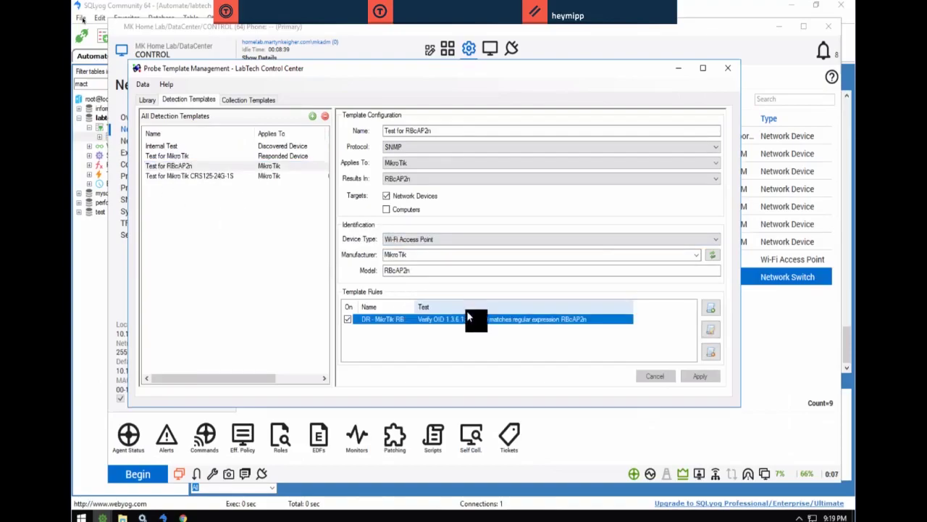
left_click(710, 328)
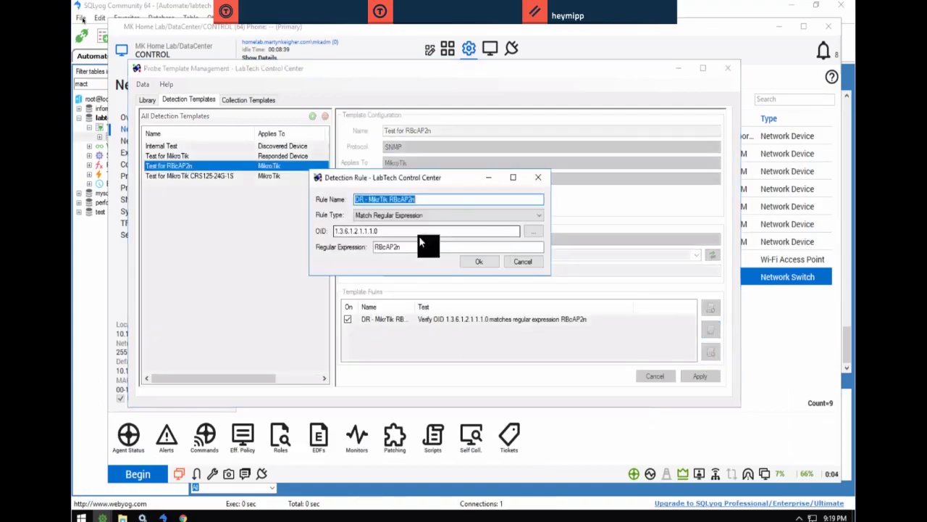
left_click(528, 261)
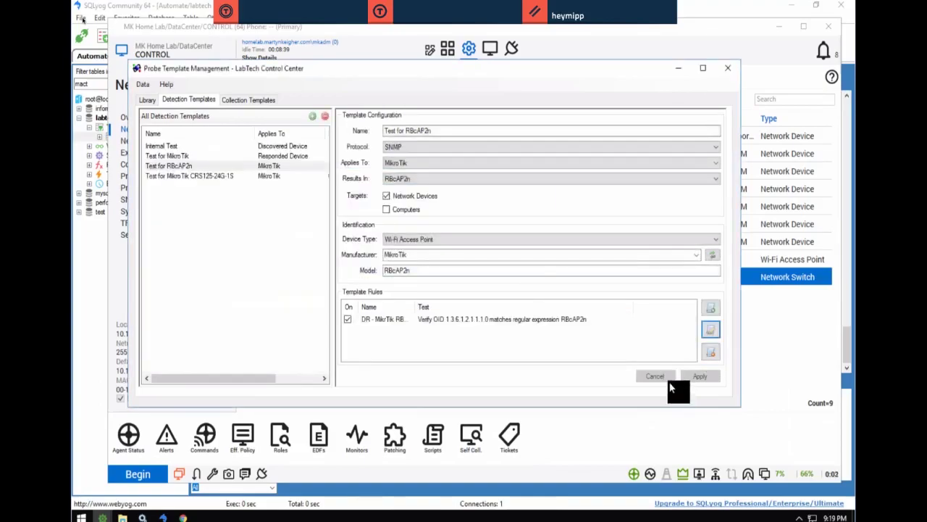
Step: Open the detection rule of 'Test for MikroTik CRS125-24G-1S' for editing
left_click(207, 175)
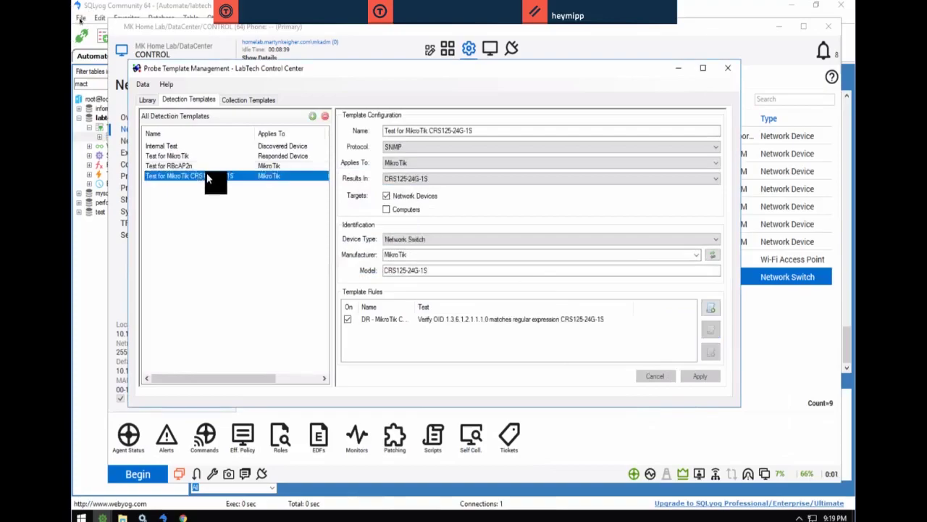
left_click(491, 324)
left_click(711, 328)
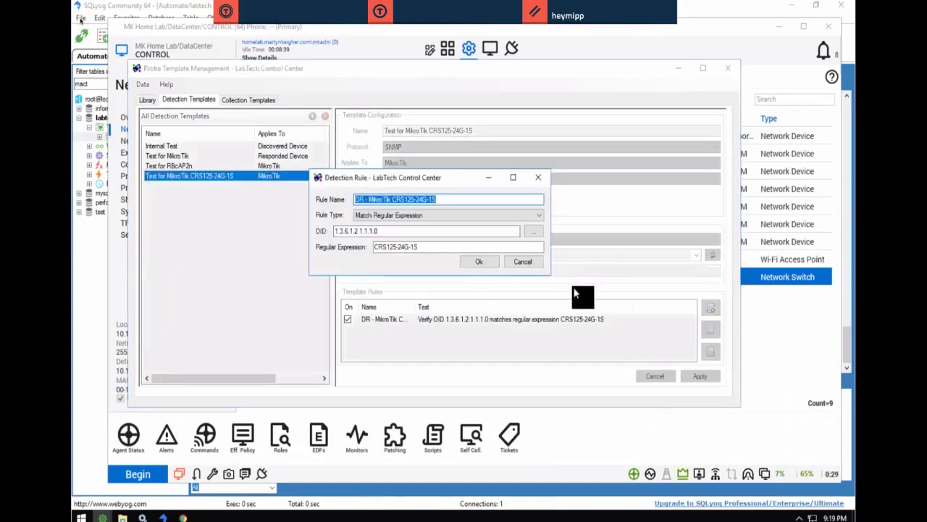
left_click(425, 250)
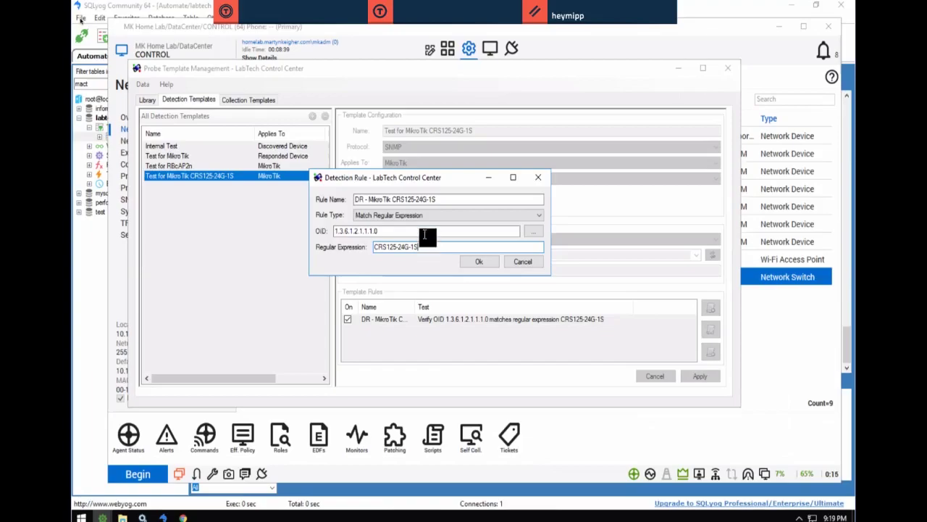
left_click_drag(424, 180, 317, 275)
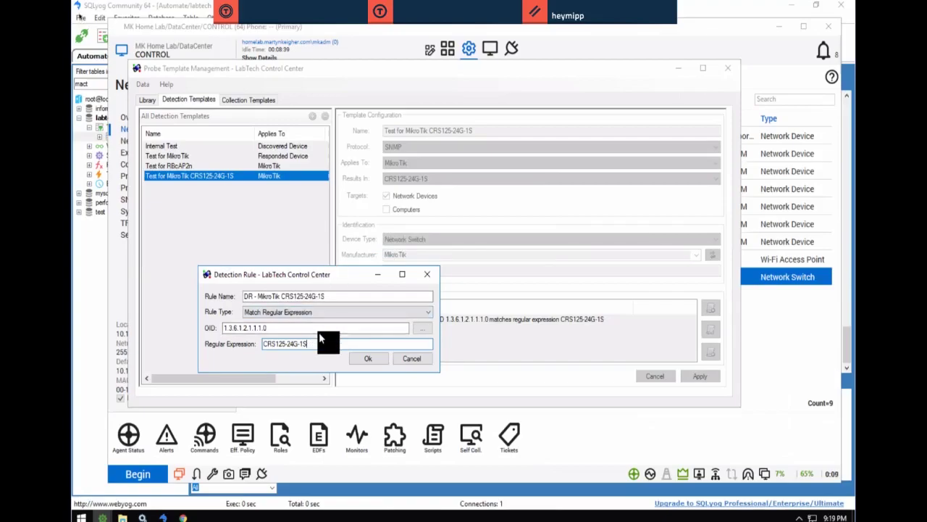
Step: Change the regular expression from CRS125-24G-1S to ^CRS.*
key("Left")
key("Left")
key("Left")
key("Left")
key("Left")
key("Left")
key("Left")
key("Left")
key("Left")
key("Left")
key("shift+Right")
key("shift+Right")
key("shift+Right")
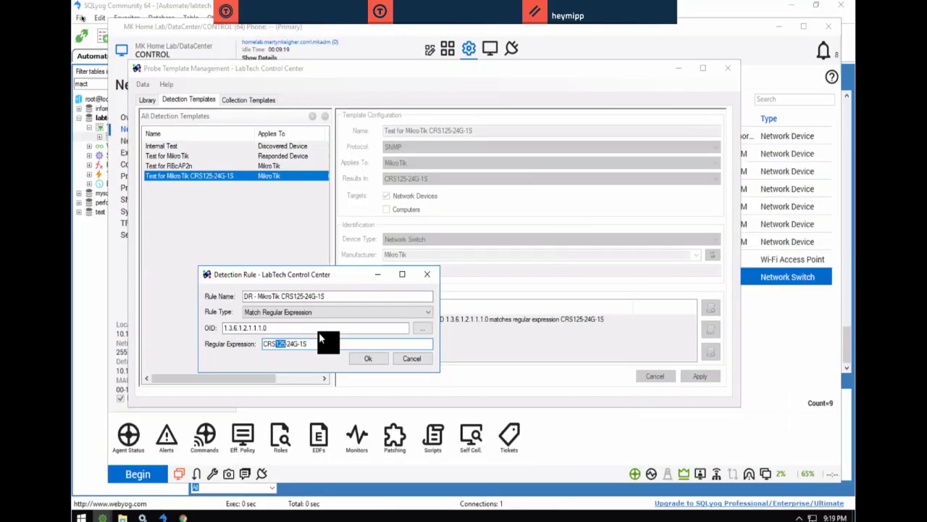
key("Left")
key("Home")
type("^")
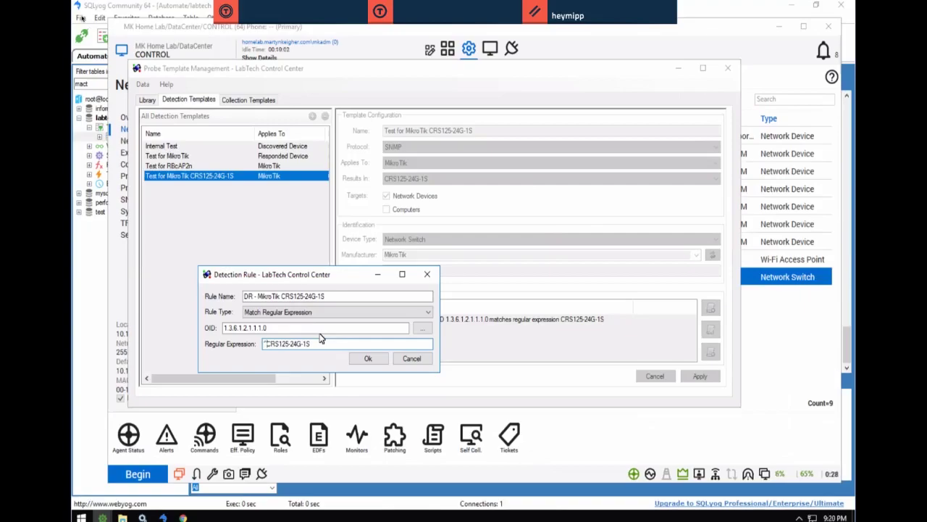
key("Right")
key("Right")
key("Right")
key("shift+End")
key("Delete")
type(".*")
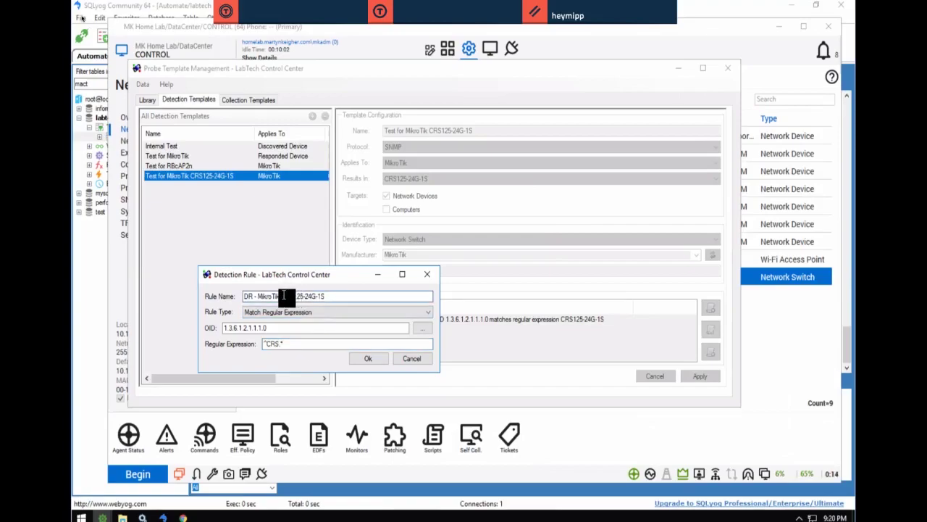
Step: Rename the rule to 'DR - MikroTik CRS Series Switch' and move the dialog down
left_click_drag(281, 295, 348, 296)
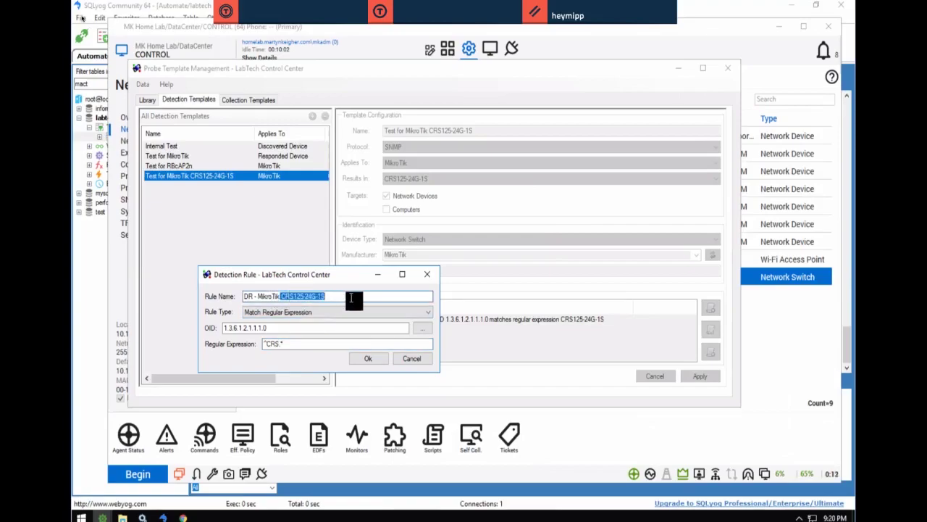
type("CRS")
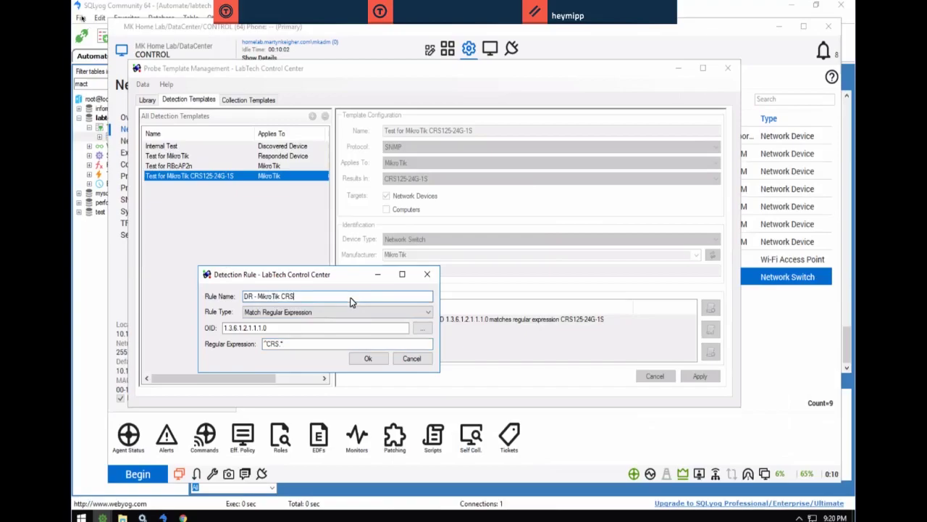
type(" Series Switch")
left_click_drag(300, 343, 257, 346)
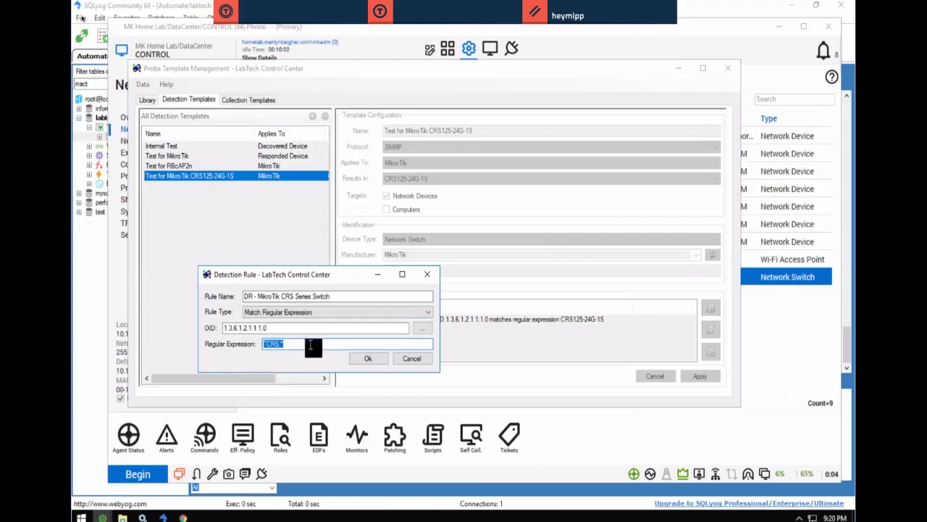
left_click_drag(359, 274, 344, 312)
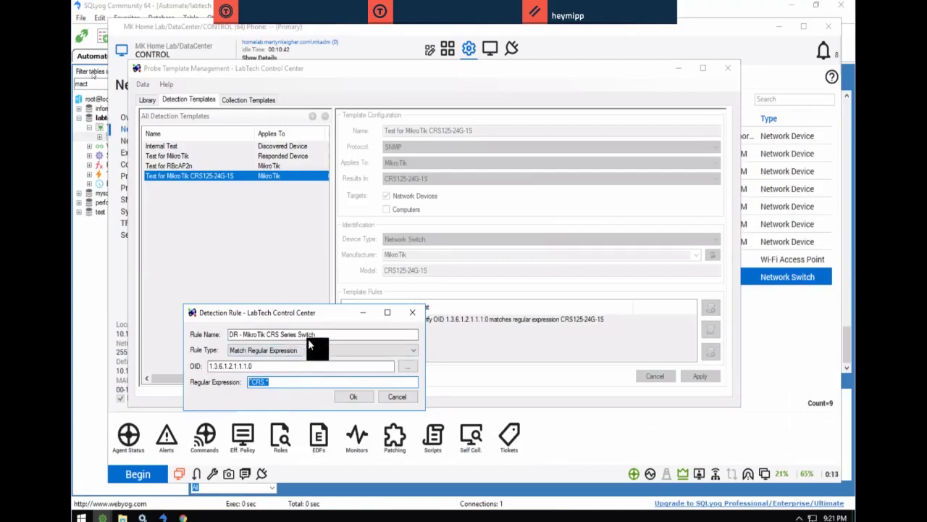
Step: Review the ^CRS.* expression and new rule name, then cancel the Detection Rule dialog
left_click(278, 382)
left_click_drag(278, 381, 217, 386)
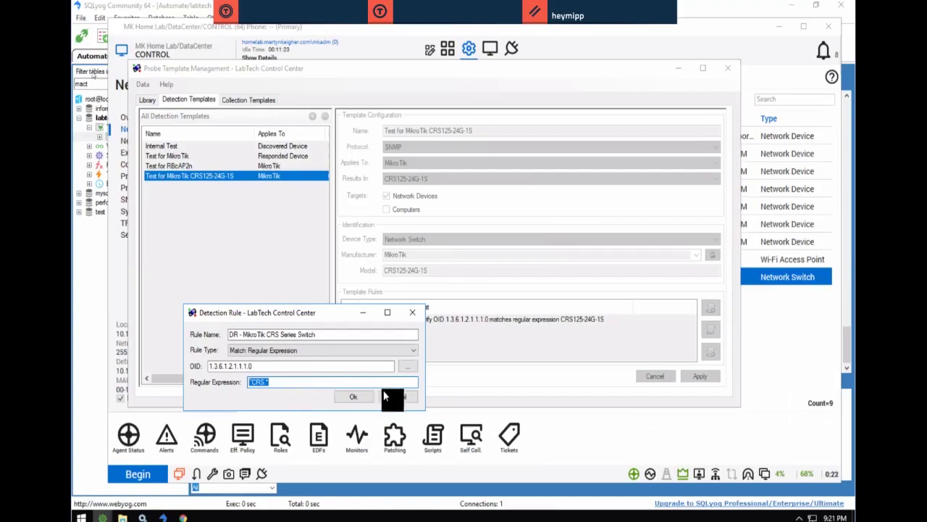
left_click(279, 384)
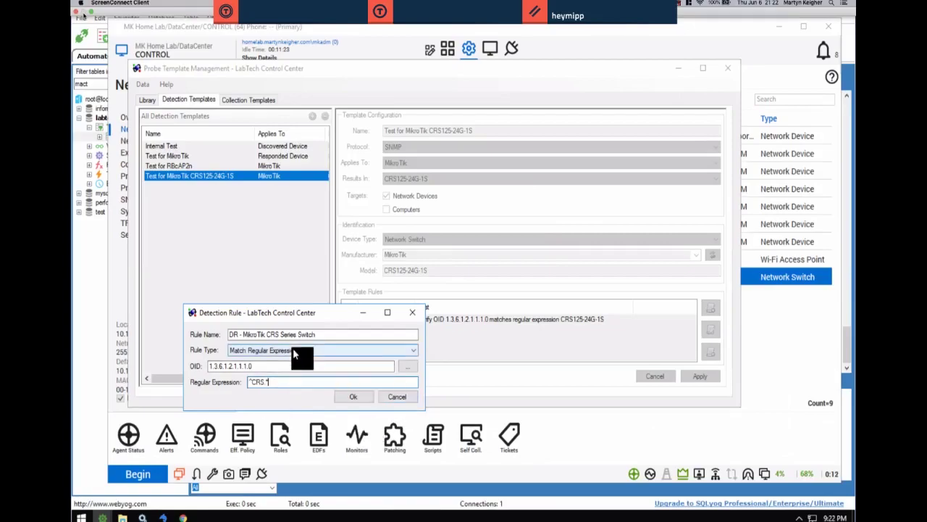
left_click(324, 336)
left_click_drag(324, 335, 257, 335)
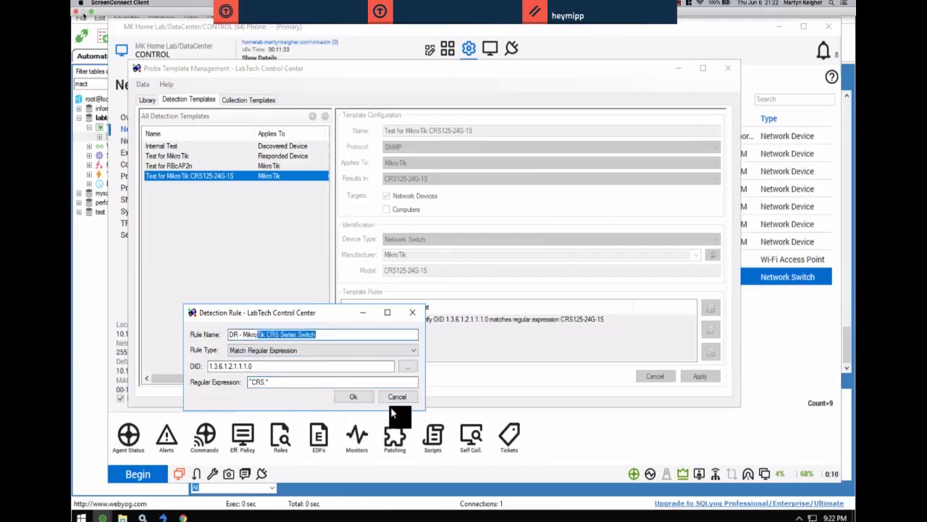
left_click(395, 401)
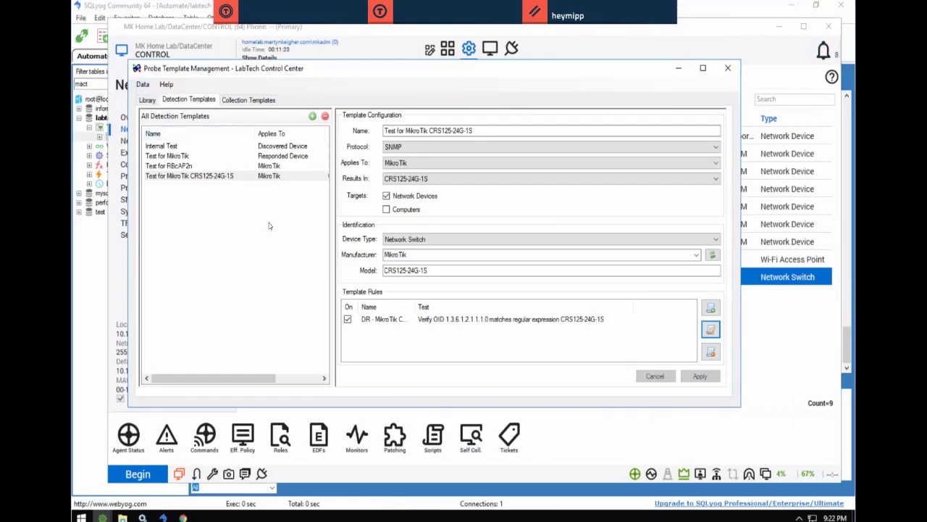
Step: Refresh templates and browse the Known Devices library: Responded Device, MikroTik, CRS125-24G-1S, RBcAP2n
left_click(143, 84)
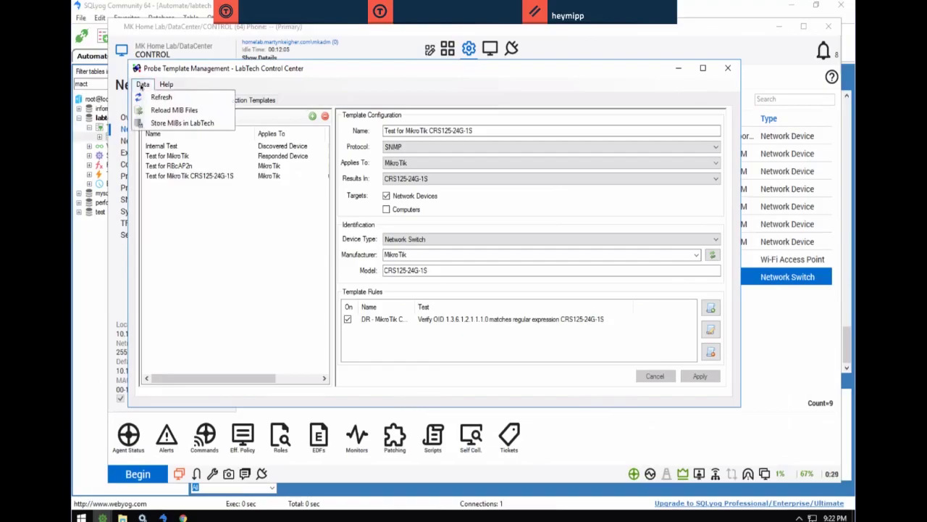
left_click(156, 95)
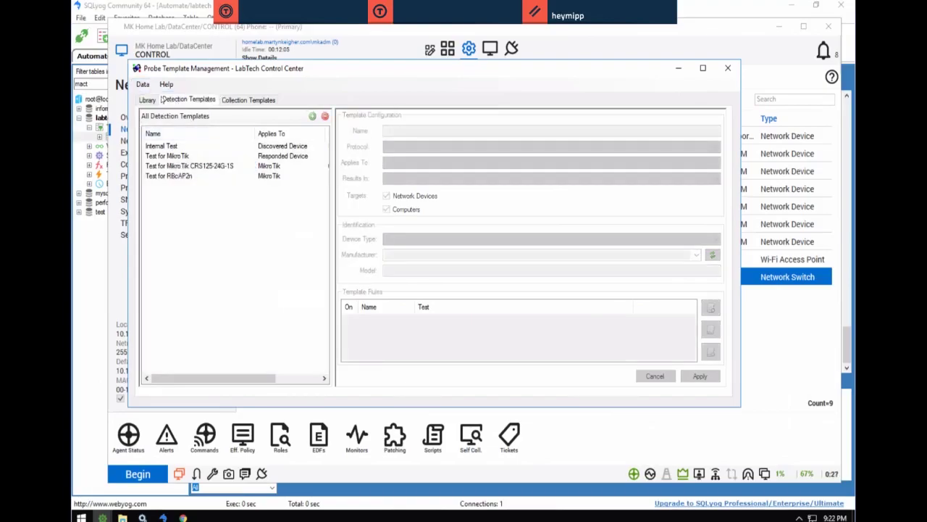
left_click(147, 99)
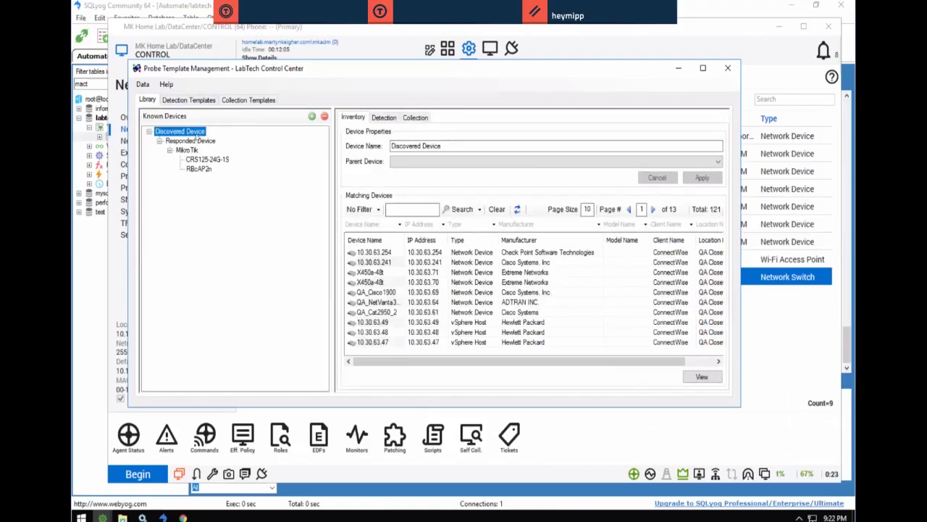
left_click(207, 142)
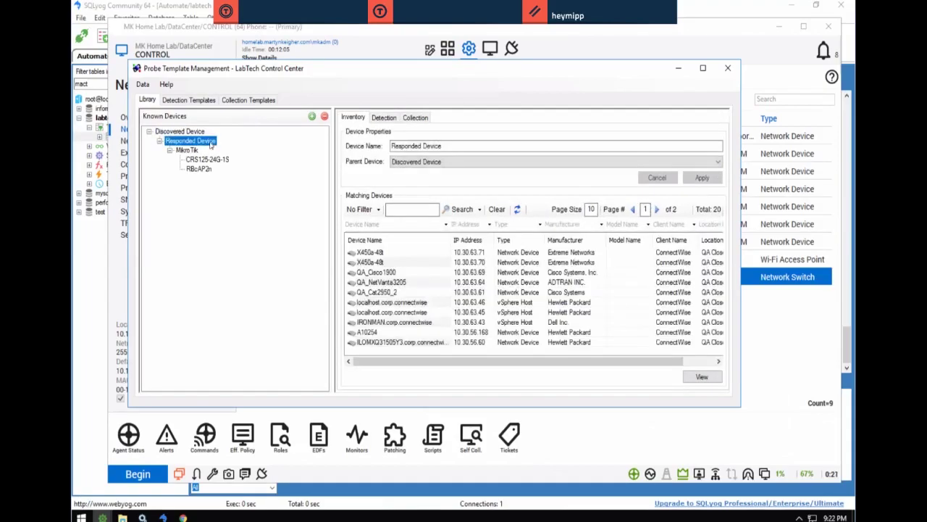
left_click(192, 149)
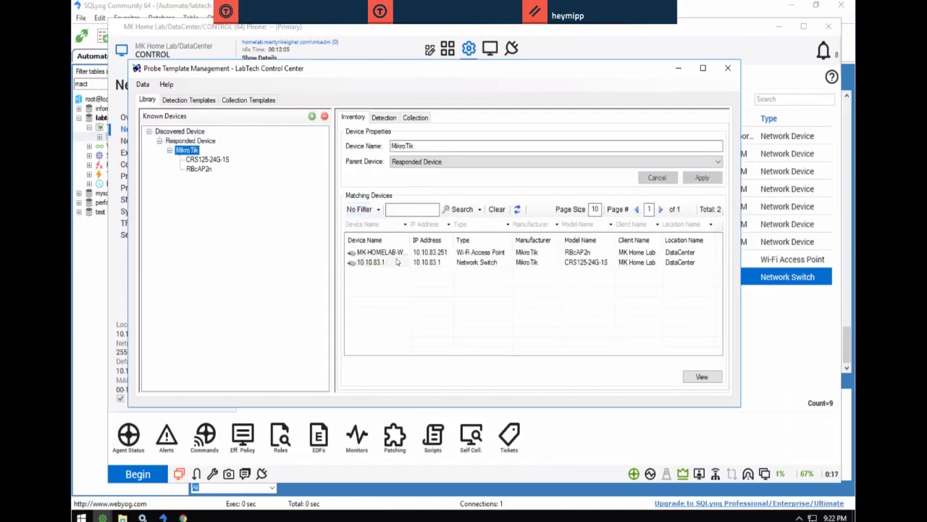
left_click(210, 159)
left_click(205, 169)
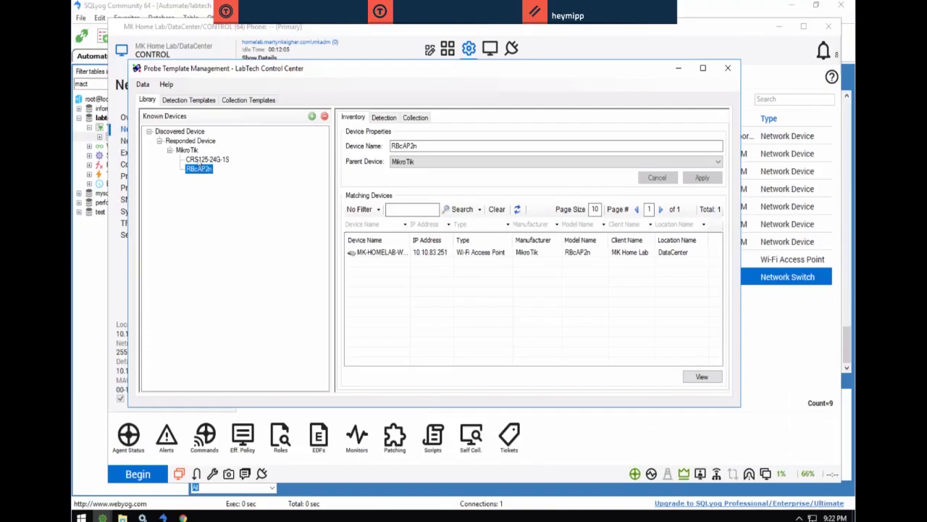
left_click(196, 161)
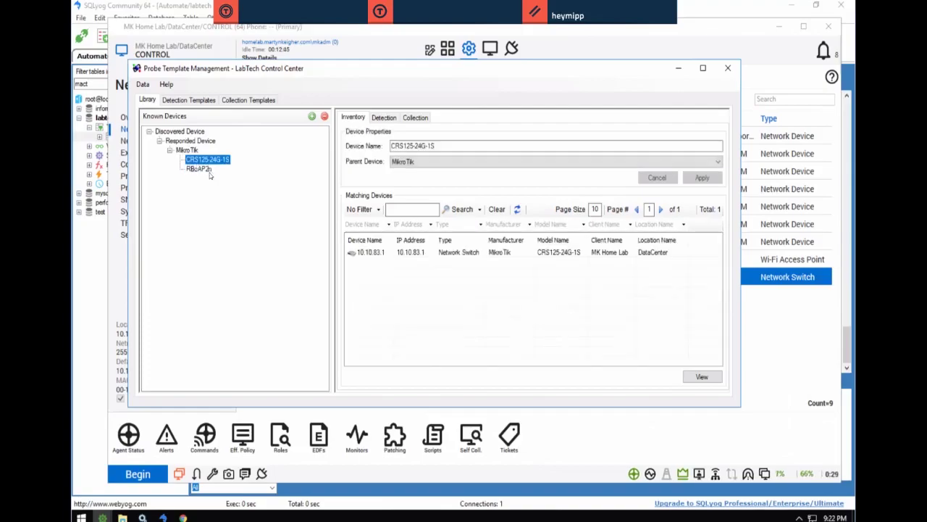
left_click(198, 169)
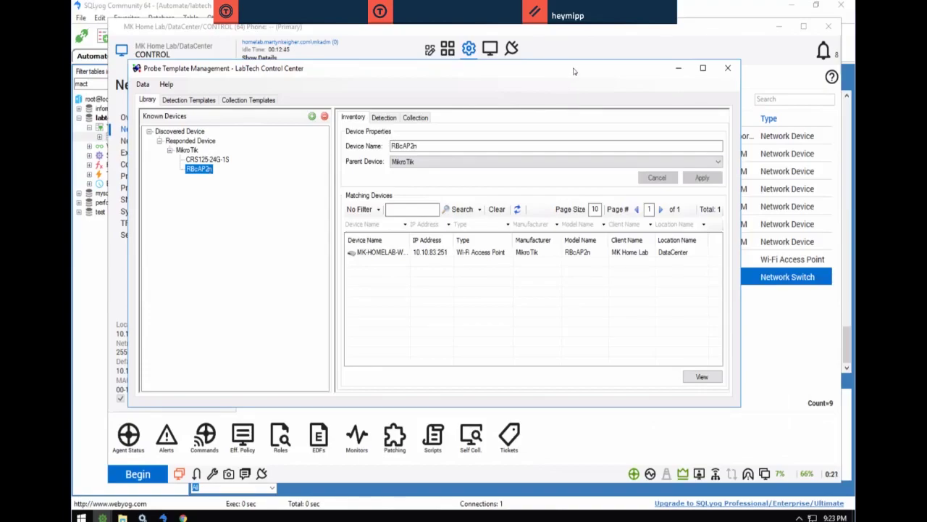
left_click_drag(556, 73, 574, 82)
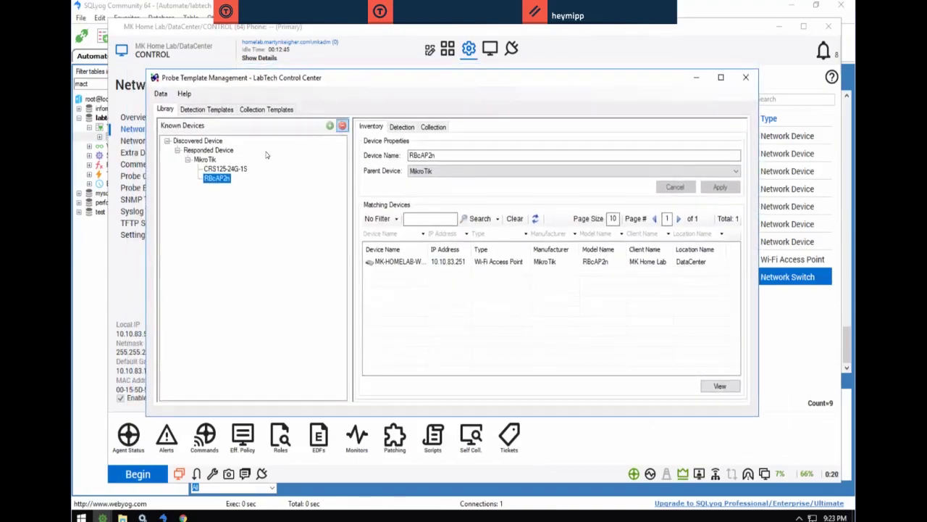
left_click(204, 158)
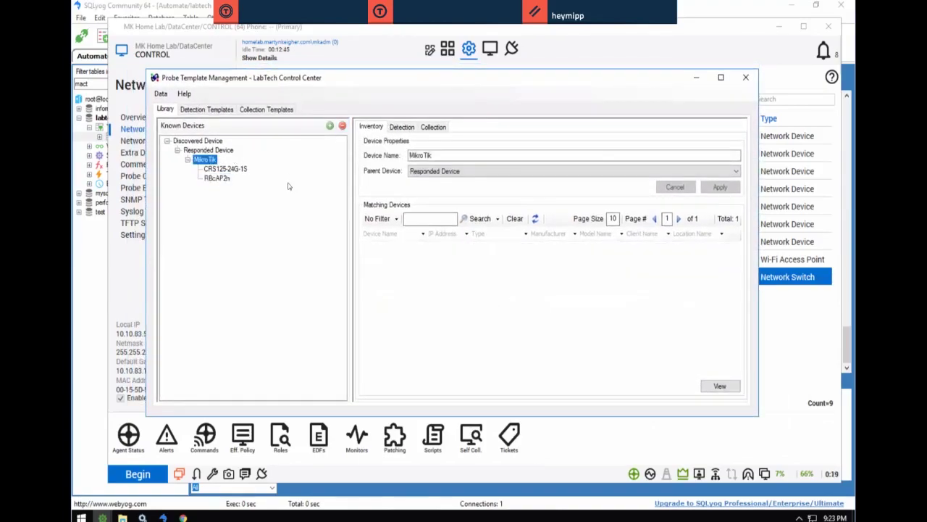
Step: Close Probe Template Management, minimize Network Probe, and preview the open Automate windows
left_click(746, 78)
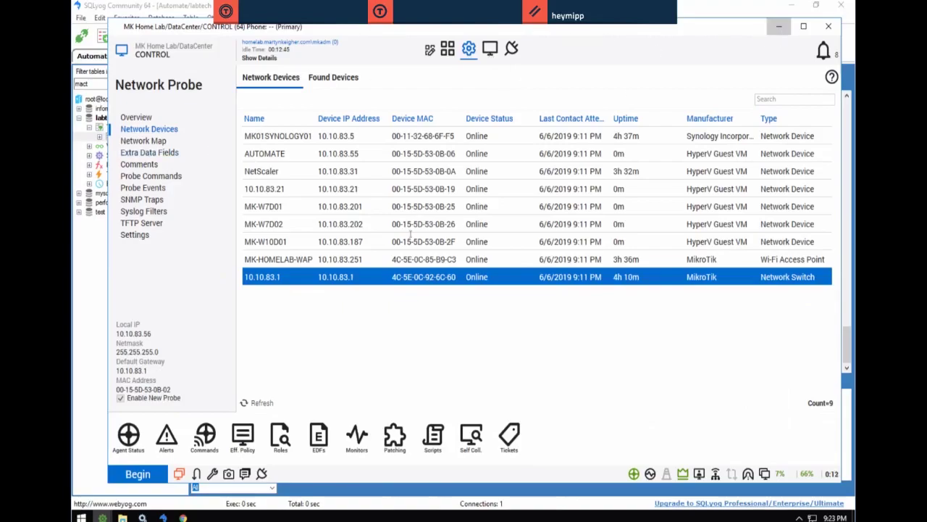
left_click(779, 27)
key("super+t")
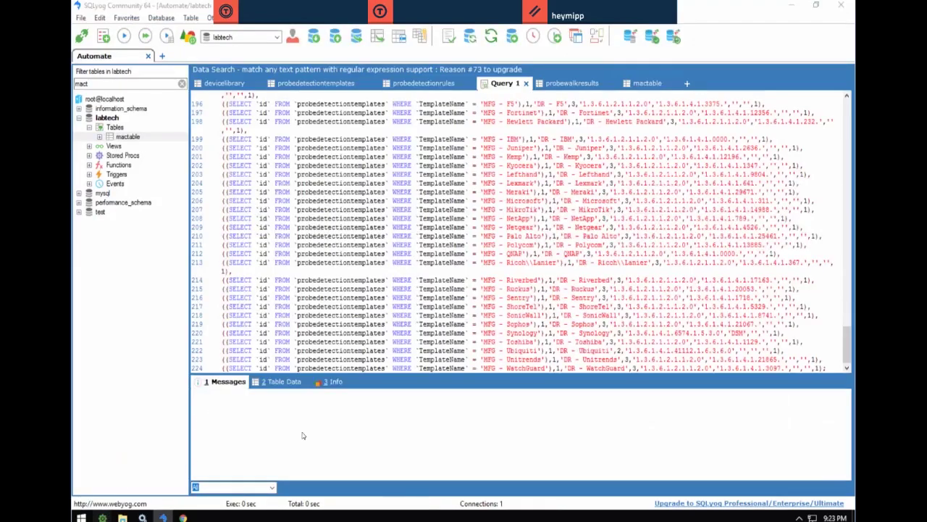
Step: Restore the CONTROL agent window and go to its Monitors list
key("Return")
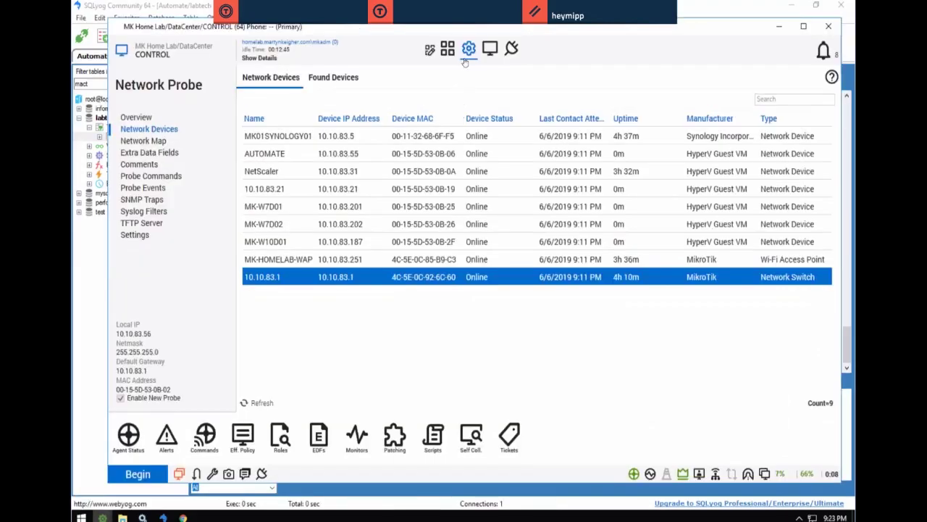
left_click(465, 62)
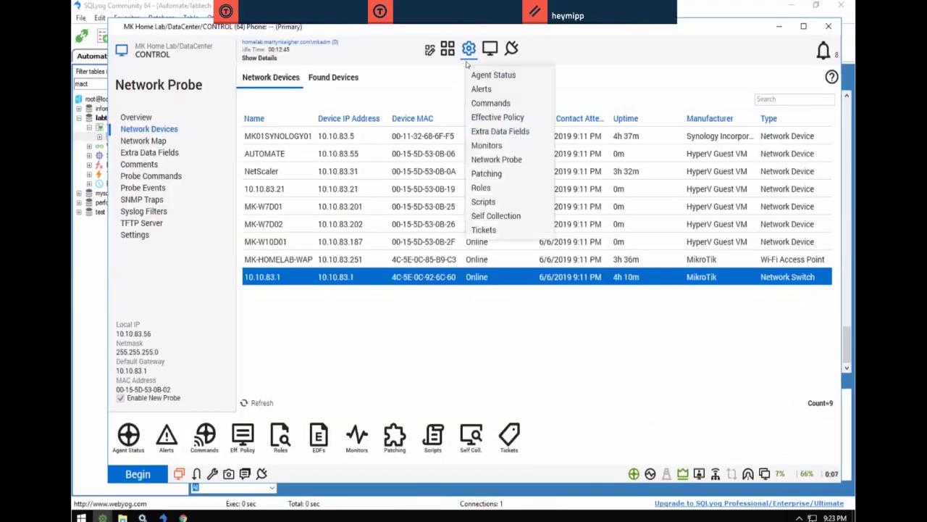
left_click(484, 151)
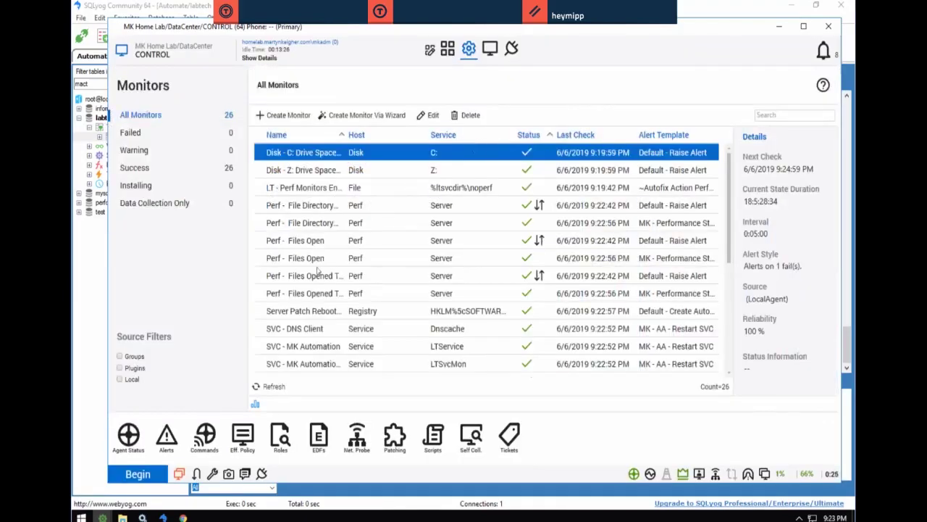
Step: Open Send To Group for the SVC - DNS Client monitor, browse Service Plans, then cancel
left_click(321, 329)
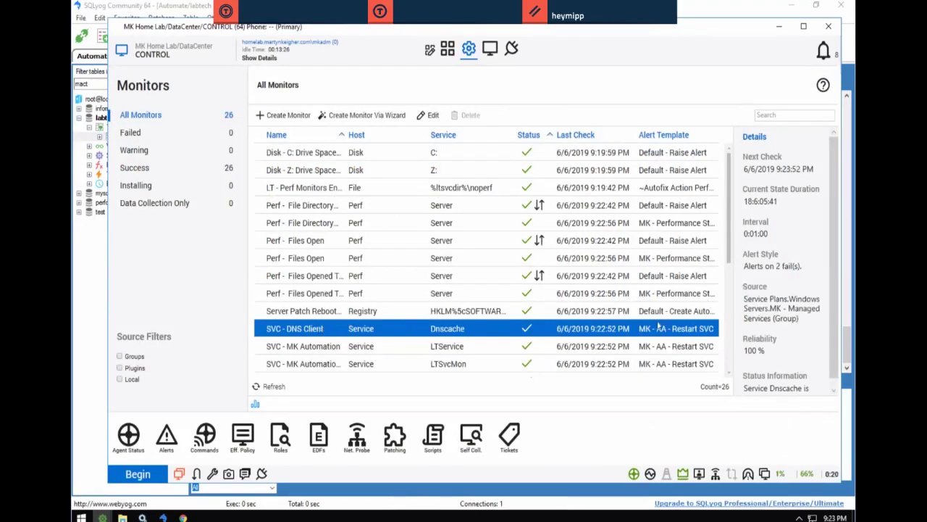
right_click(362, 330)
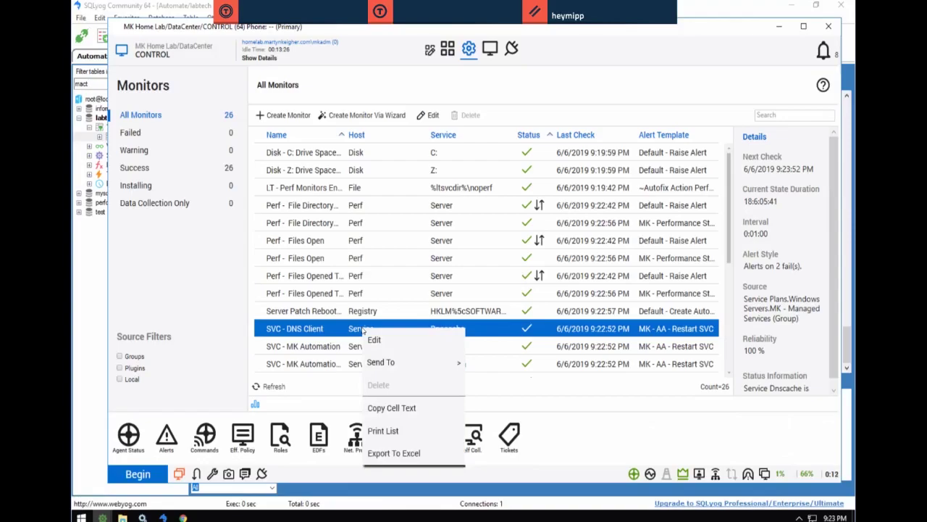
mouse_move(448, 368)
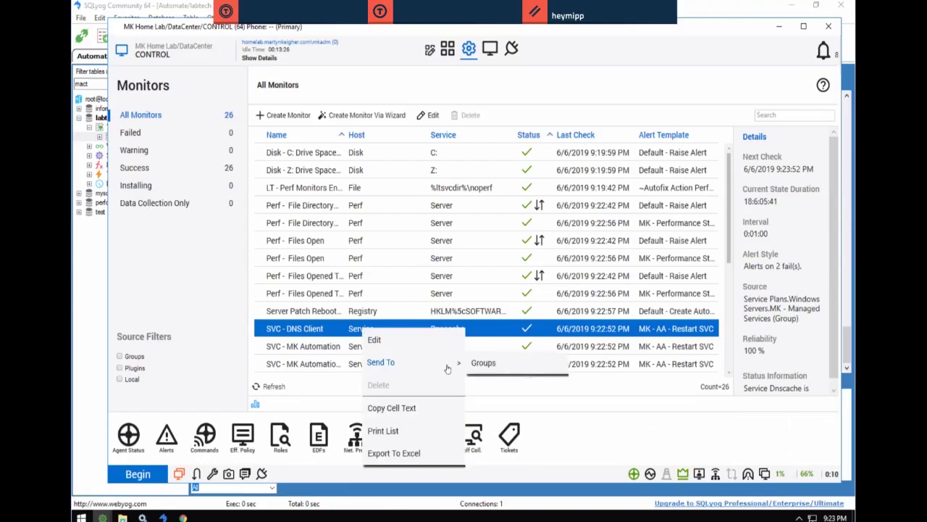
left_click(489, 365)
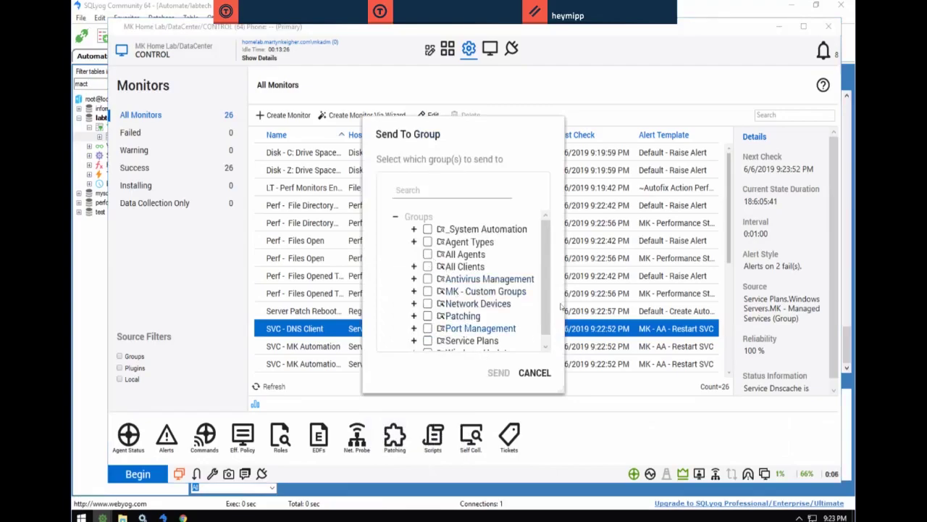
scroll(550, 311, "down", 1)
left_click(414, 333)
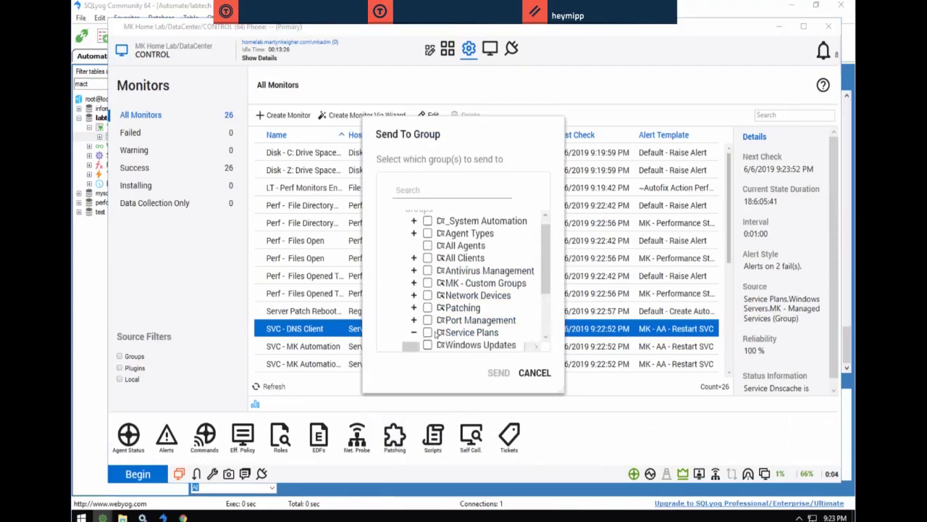
scroll(521, 326, "down", 2)
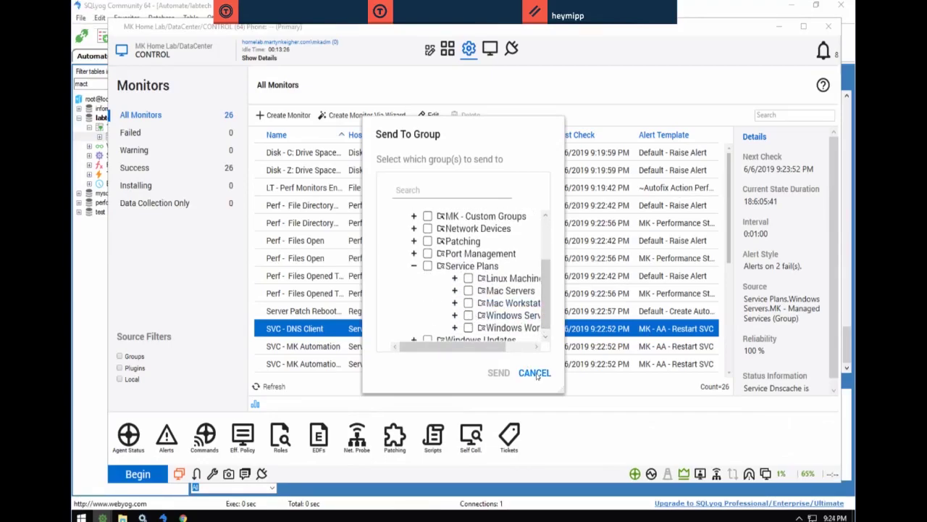
left_click(536, 373)
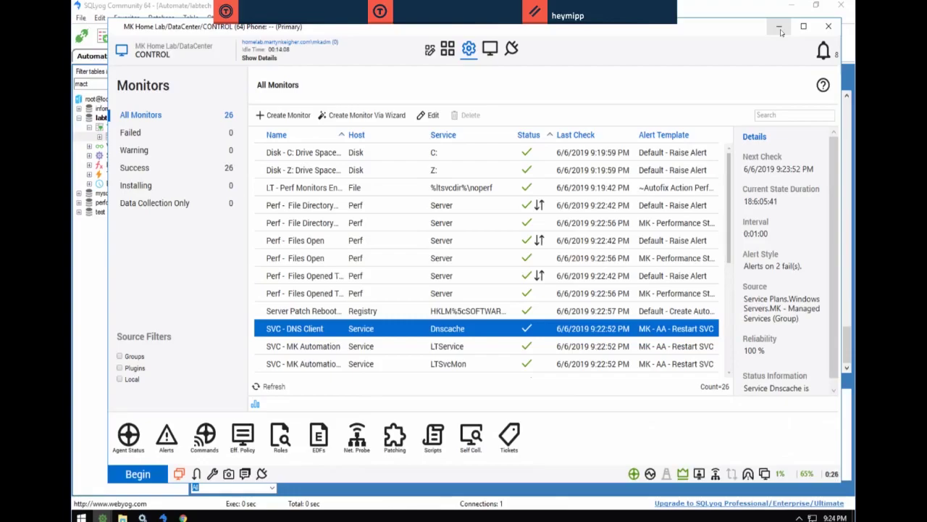
left_click(779, 28)
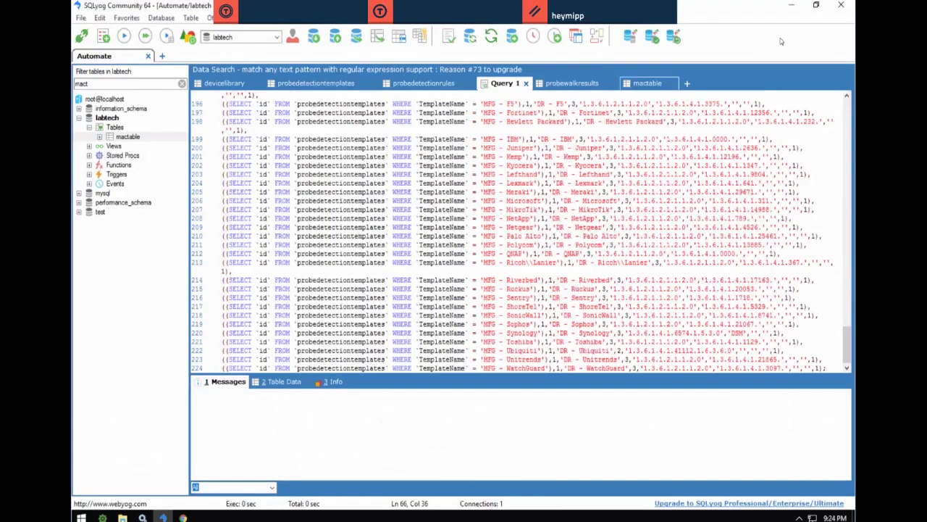
Step: Check the access point's sysDescr walk result, then close its device window
left_click(792, 5)
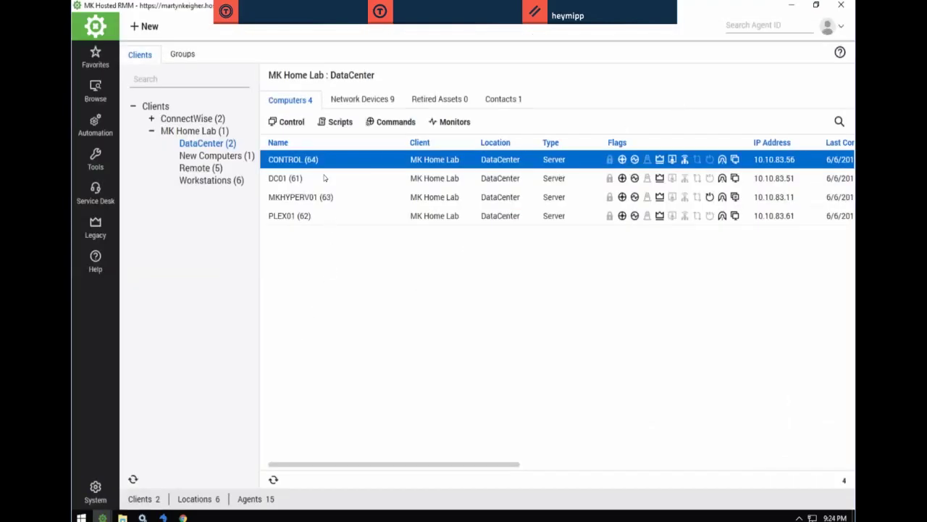
left_click(363, 100)
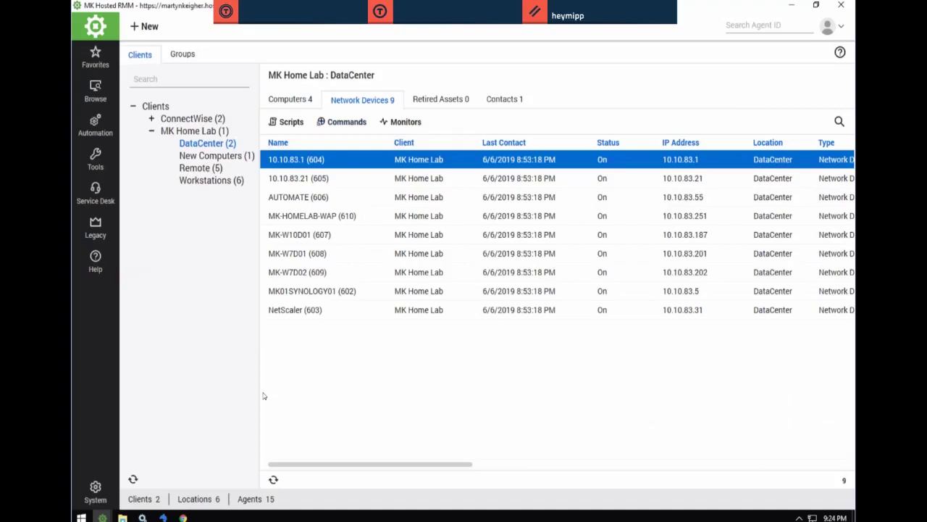
left_click(102, 517)
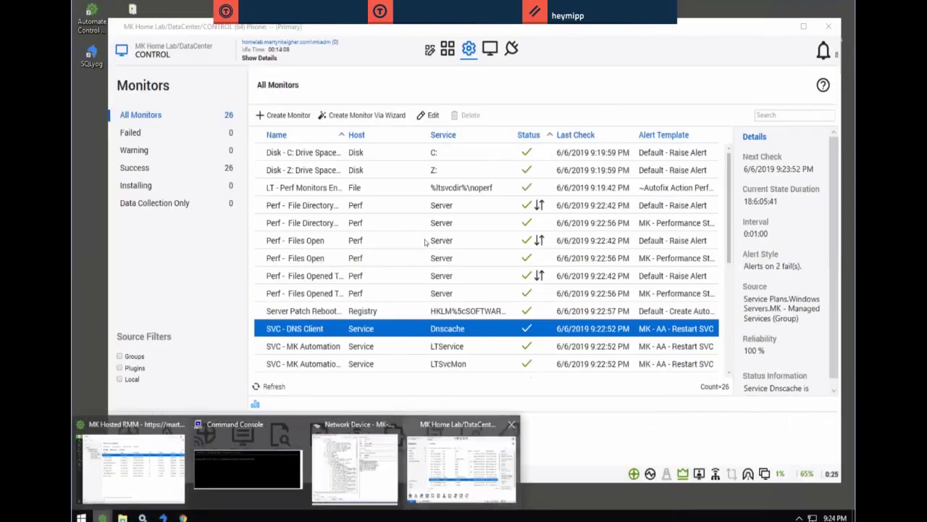
left_click(355, 464)
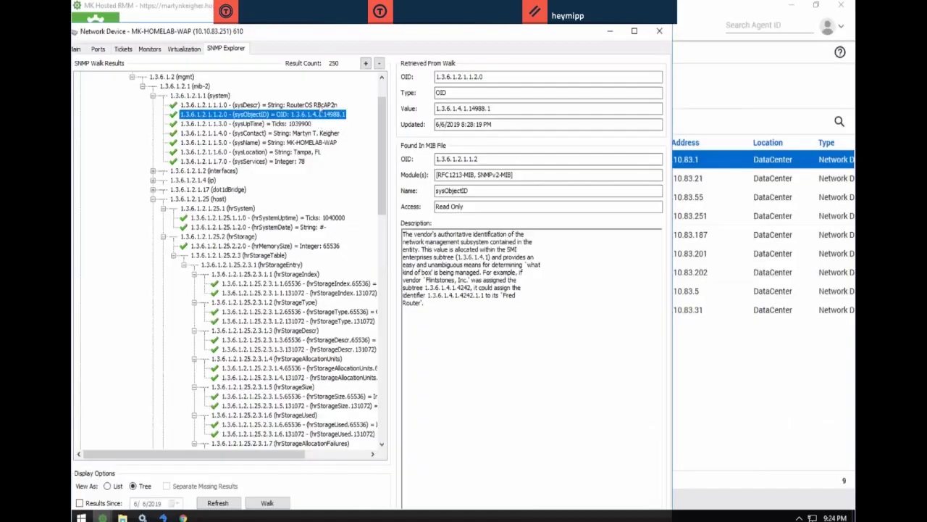
left_click(321, 105)
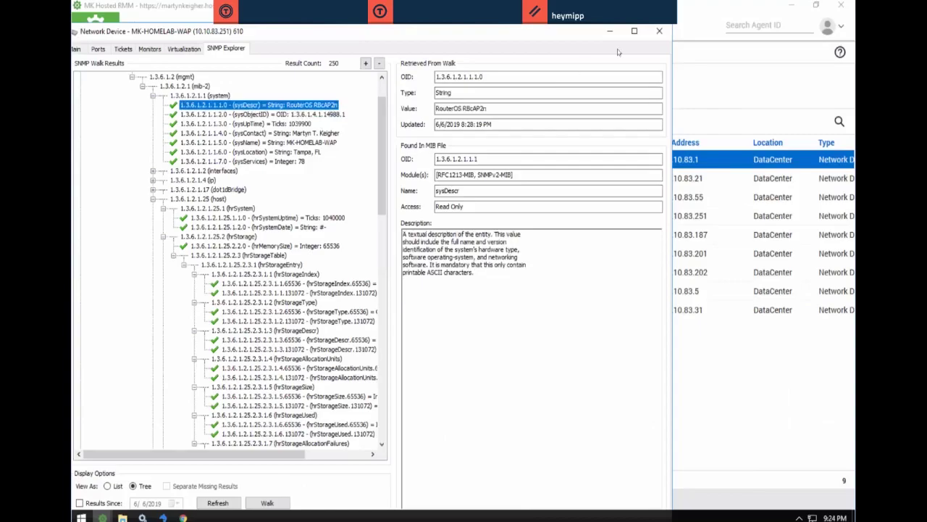
left_click(659, 32)
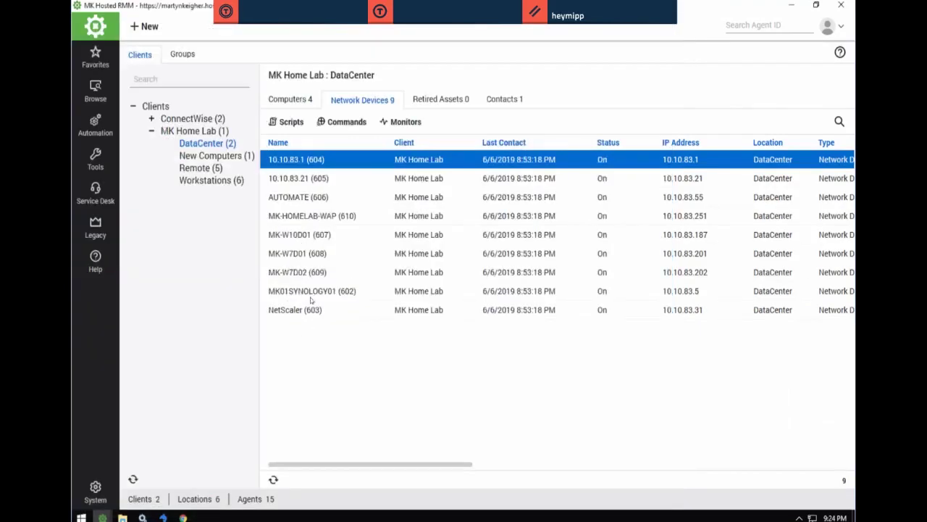
Step: Open switch 10.10.83.1's details, reposition and enlarge its window, and show SNMP Explorer
double_click(306, 161)
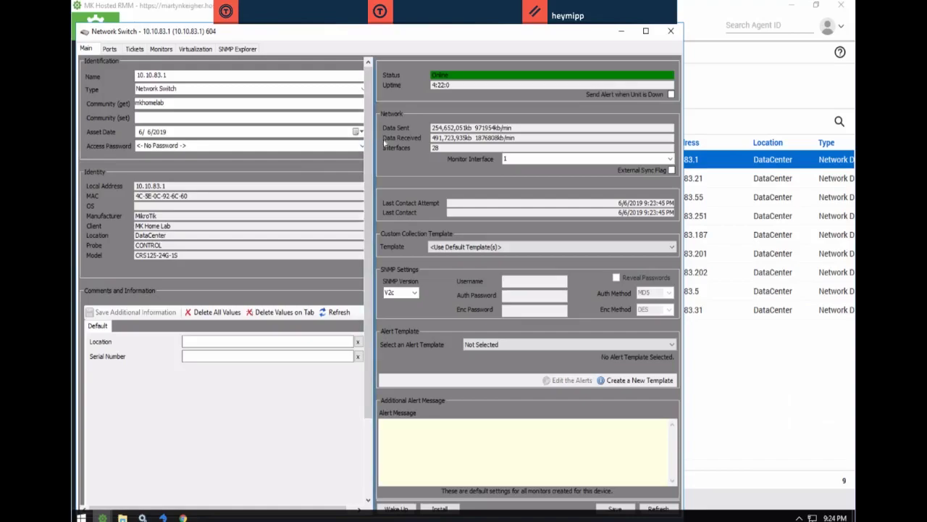
left_click_drag(384, 144, 394, 143)
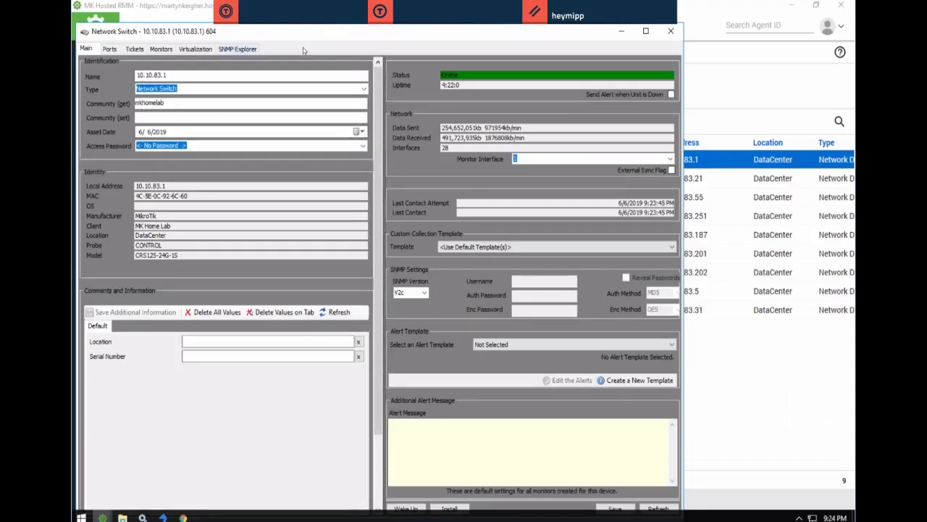
left_click_drag(385, 32, 458, 58)
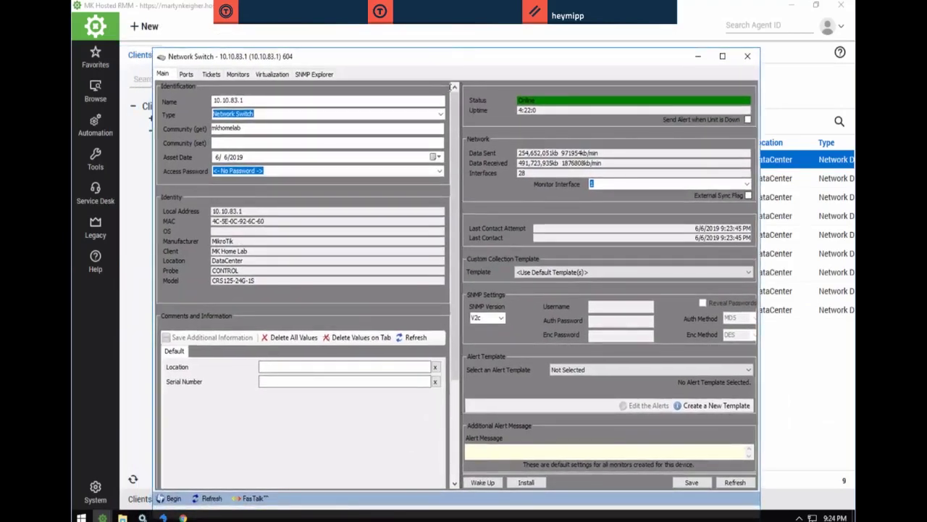
left_click_drag(451, 90, 461, 52)
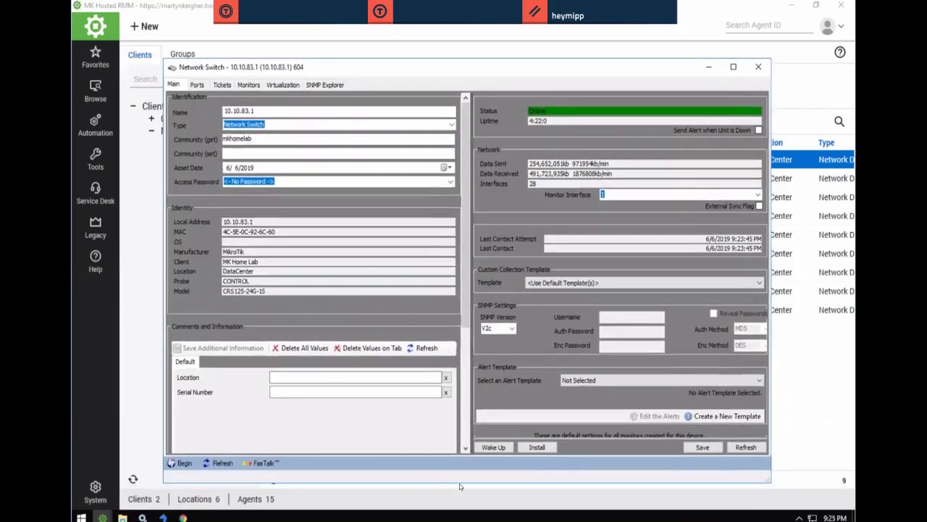
left_click_drag(467, 482, 465, 504)
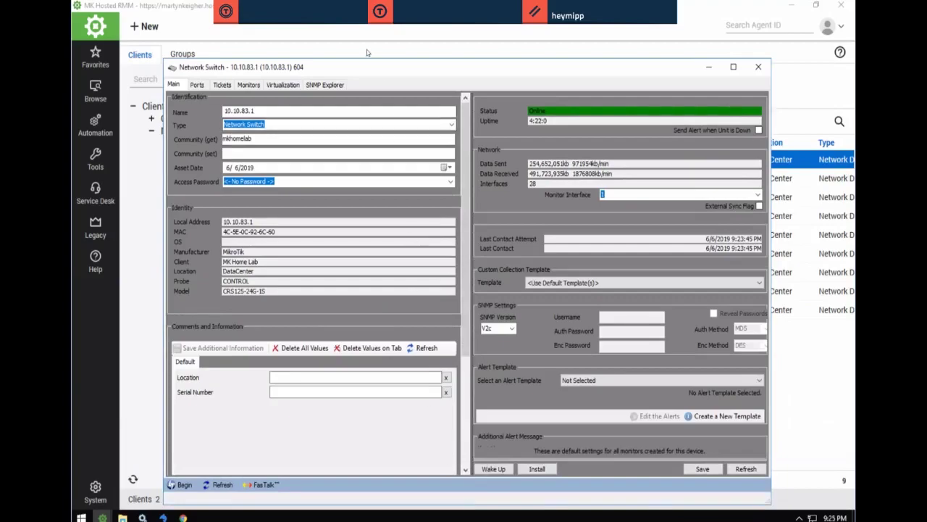
left_click_drag(366, 65, 367, 59)
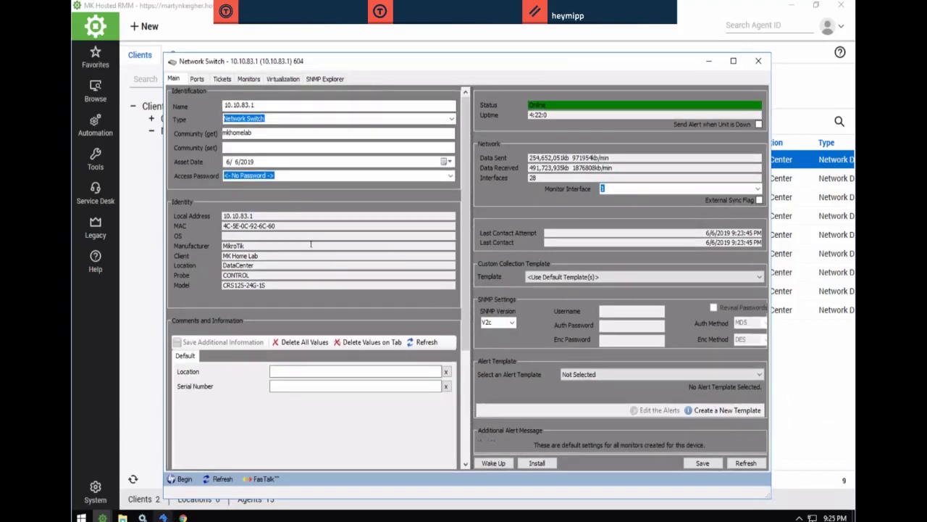
left_click(332, 78)
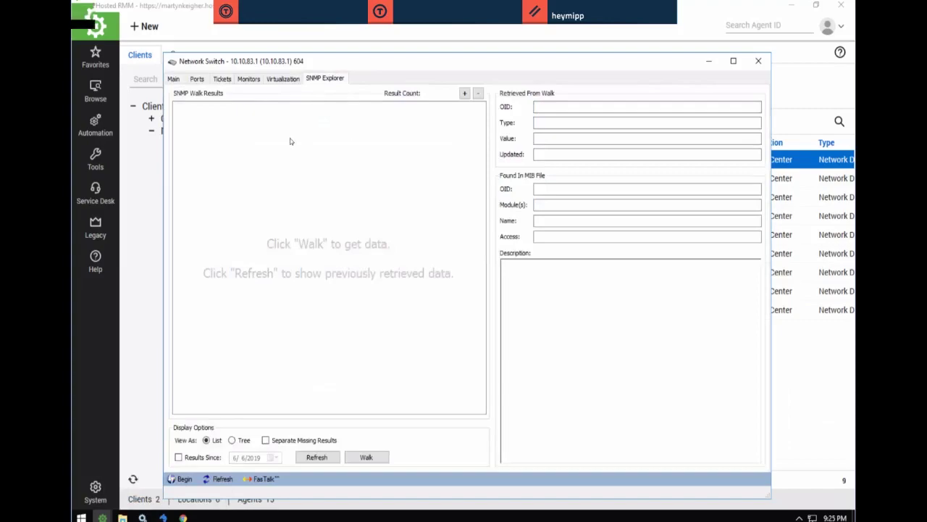
Step: Load the switch's 200 stored walk results, check the ifIndex.1 entry, then return to SQLyog
left_click(317, 457)
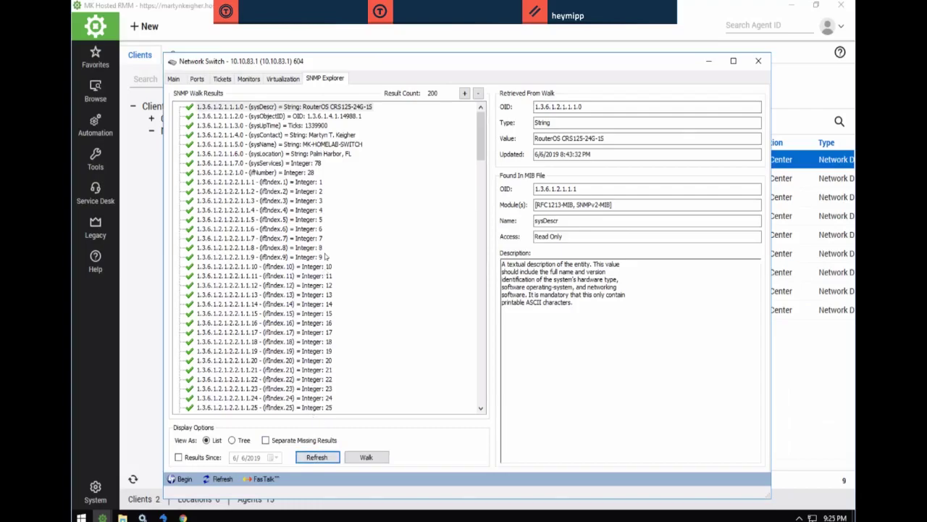
left_click(319, 183)
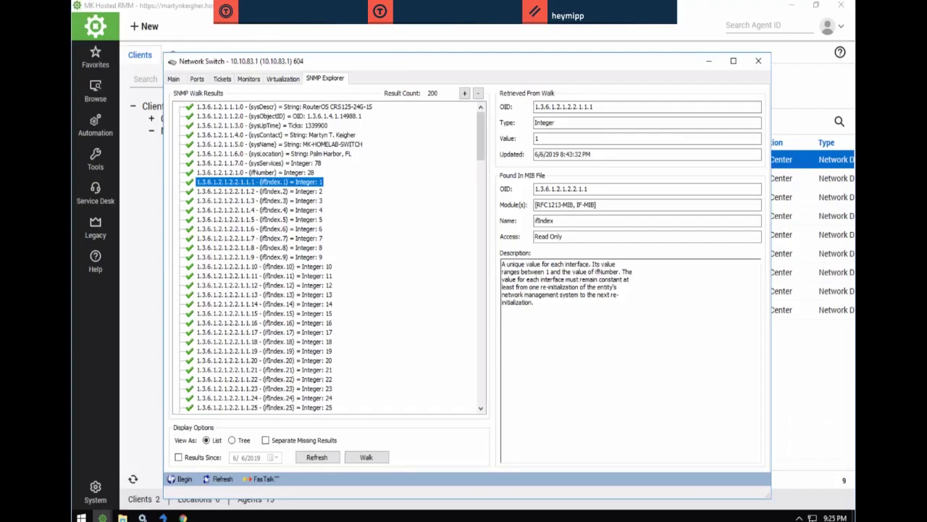
mouse_move(163, 518)
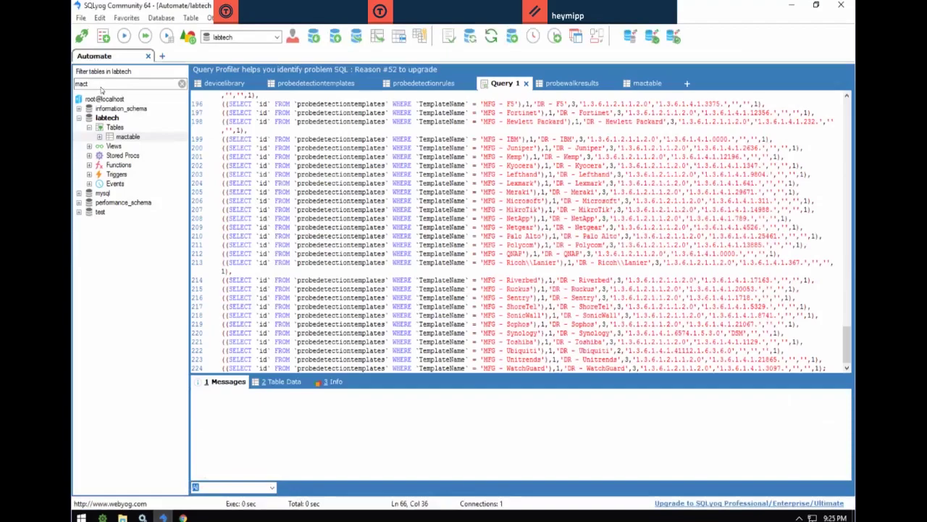
Step: Filter tables by 'probew', truncate the probewalkresults table, and return to the switch window
double_click(76, 84)
key("BackSpace")
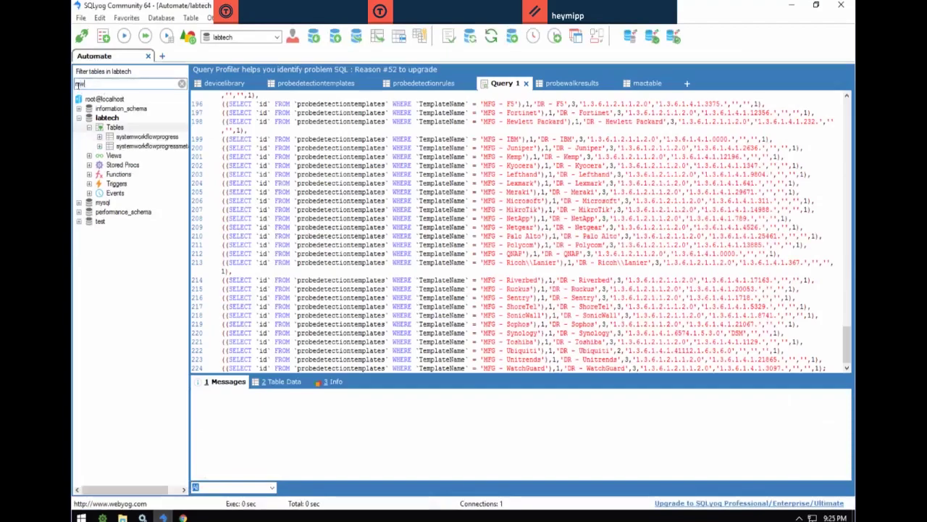
type("prob")
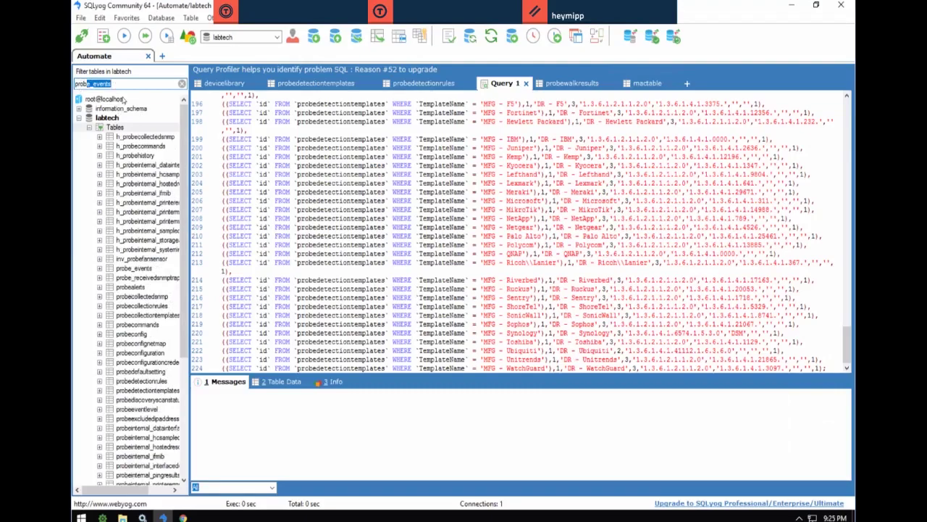
type("ewalkresul")
left_click(146, 145)
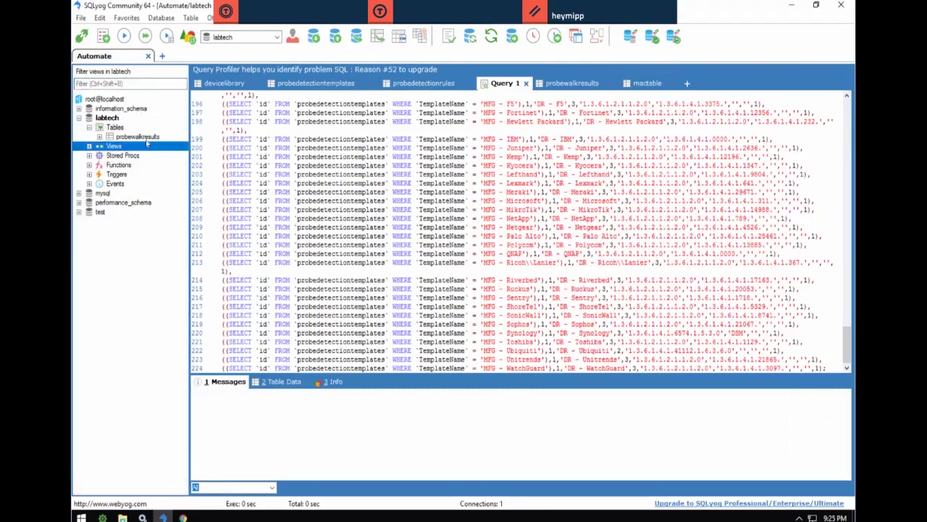
left_click(143, 137)
right_click(150, 138)
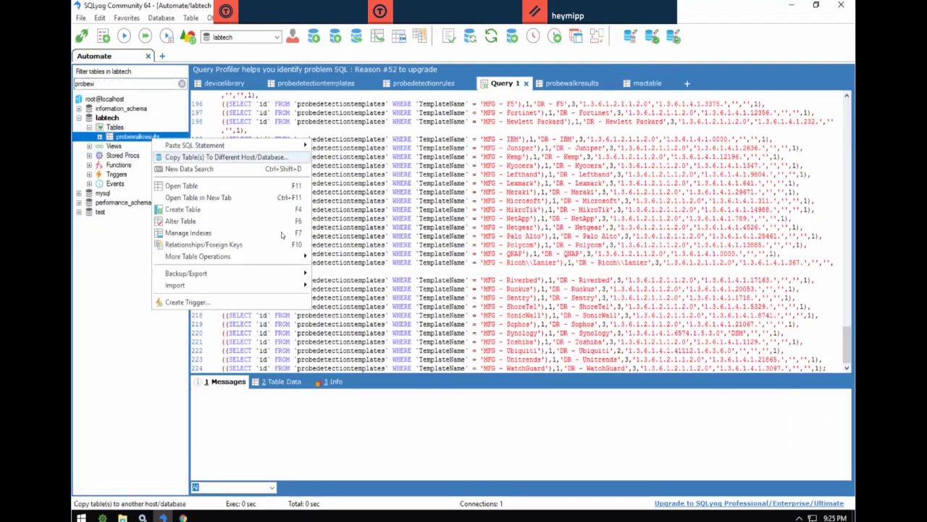
mouse_move(290, 256)
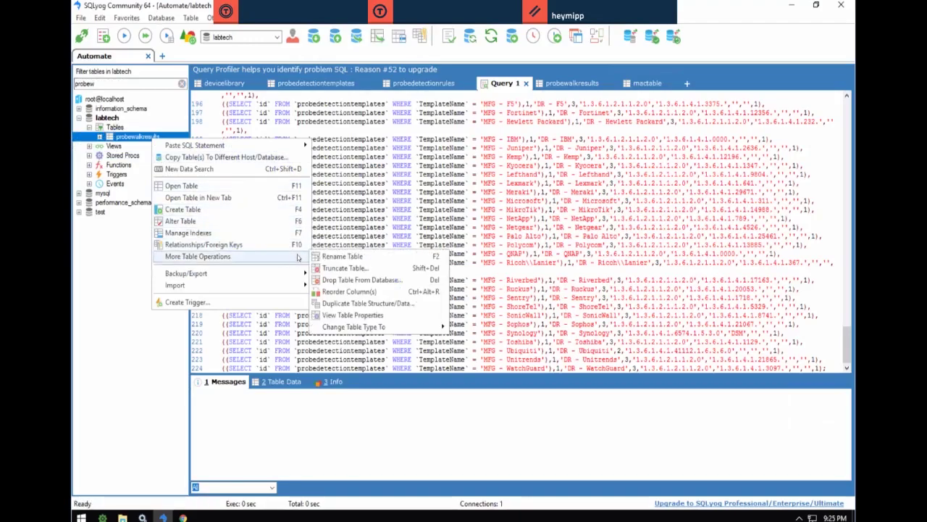
left_click(350, 269)
left_click(496, 309)
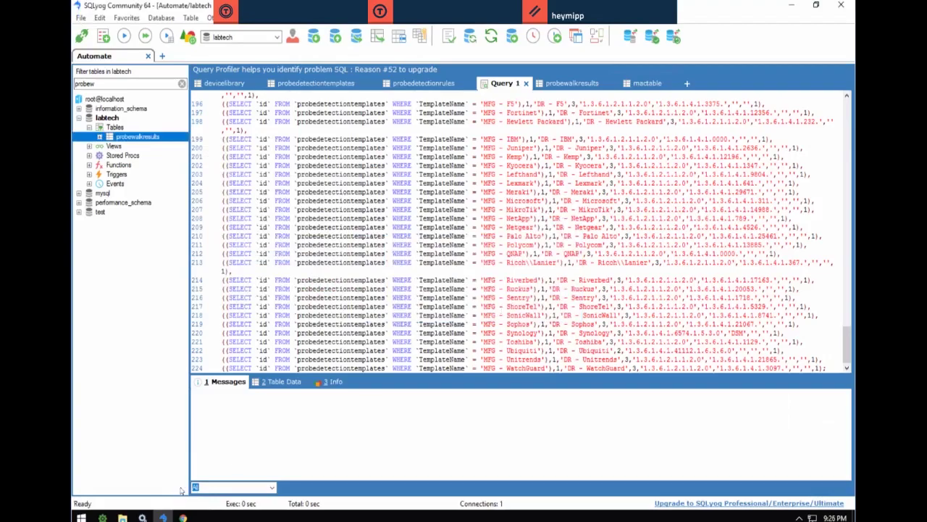
left_click(163, 518)
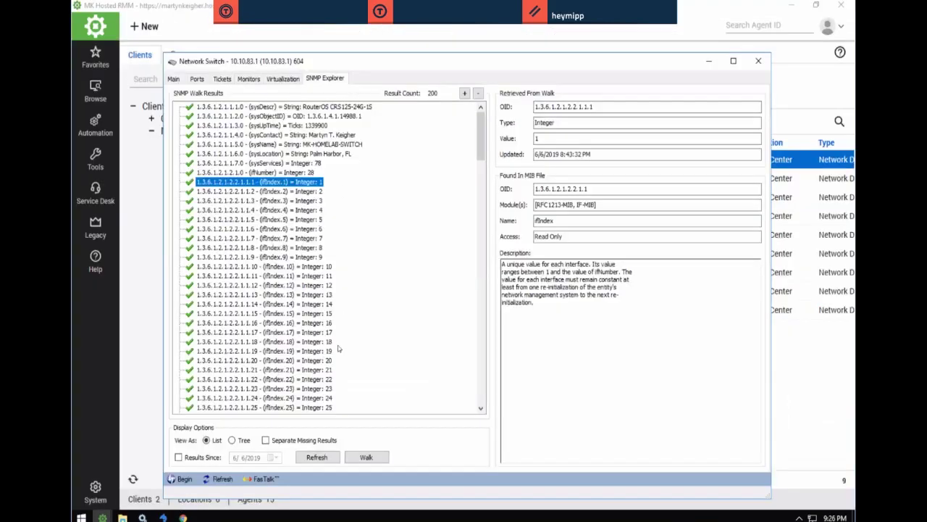
Step: Run a new SNMP walk on the switch with a result limit, retrieving 500 values
left_click(365, 457)
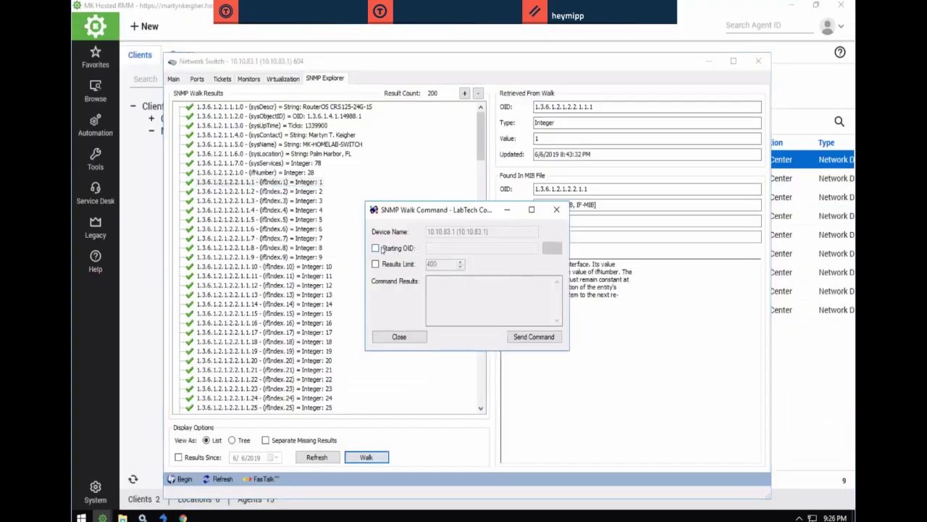
left_click(375, 263)
type("500")
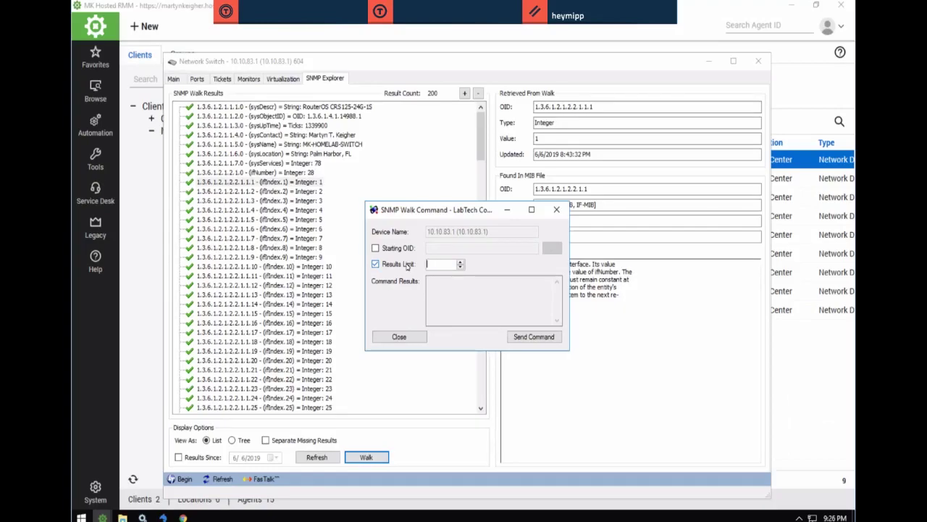
type("00")
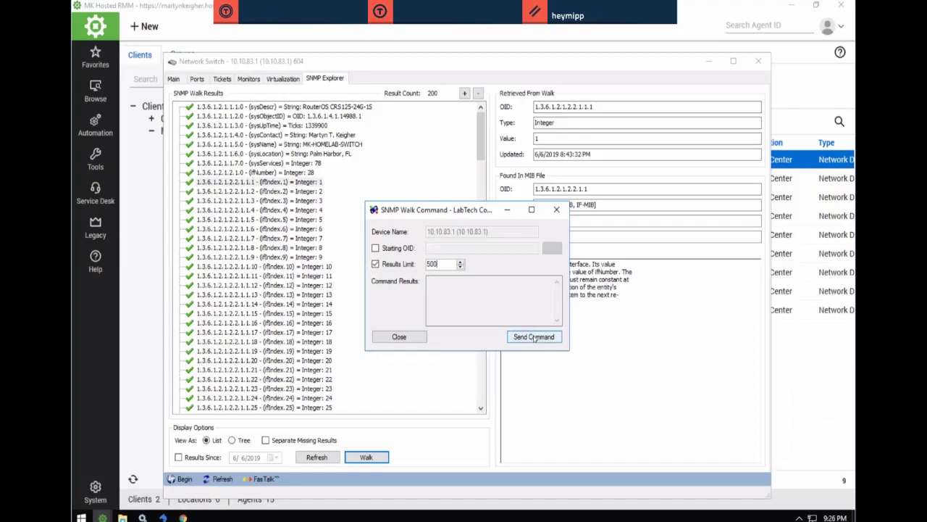
left_click(534, 337)
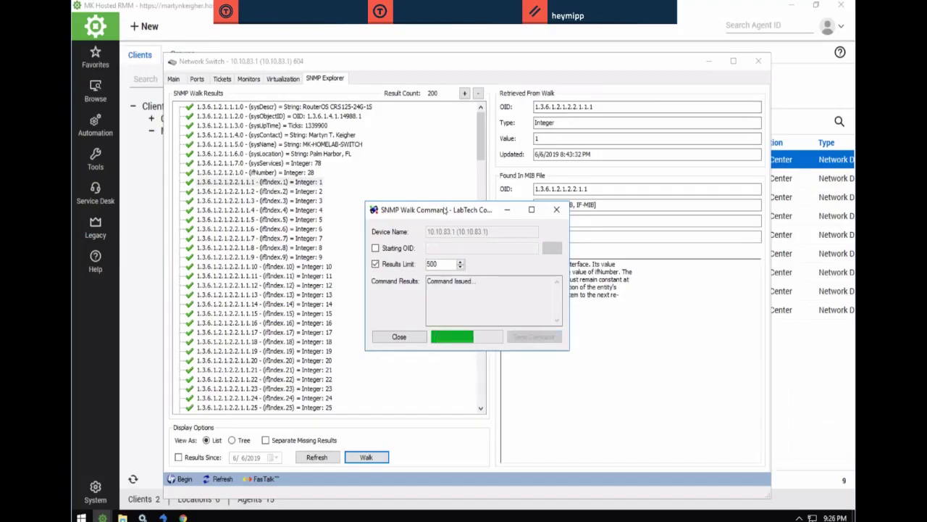
left_click_drag(406, 211, 367, 210)
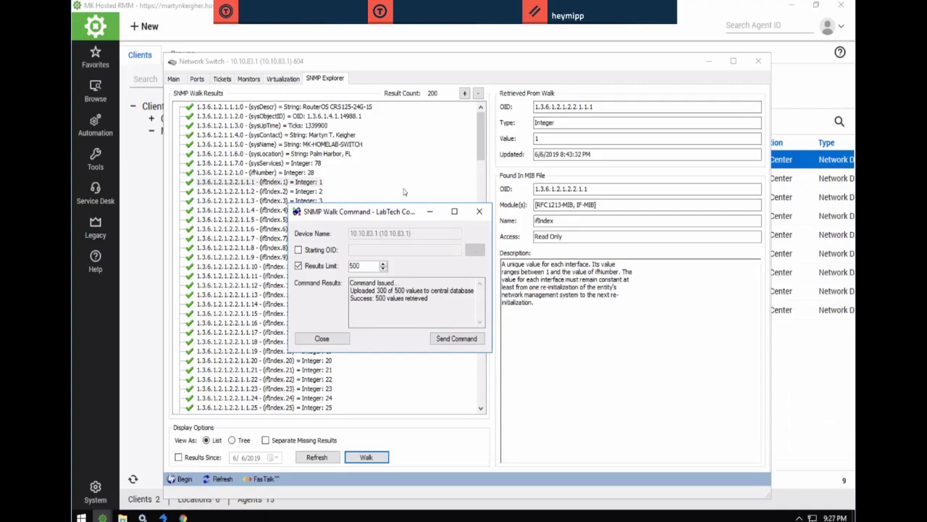
left_click(322, 338)
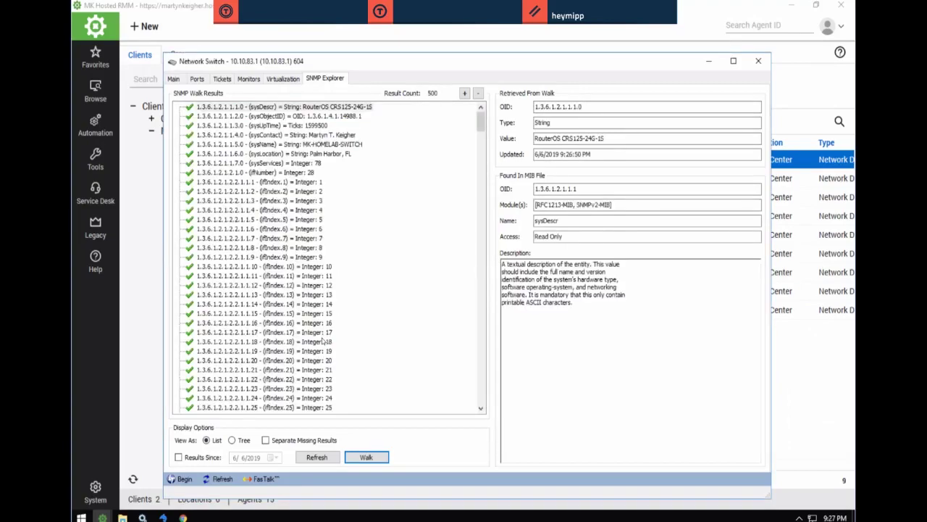
Step: Show the refreshed walk results as a Tree with the mib-2 branch expanded
left_click(232, 439)
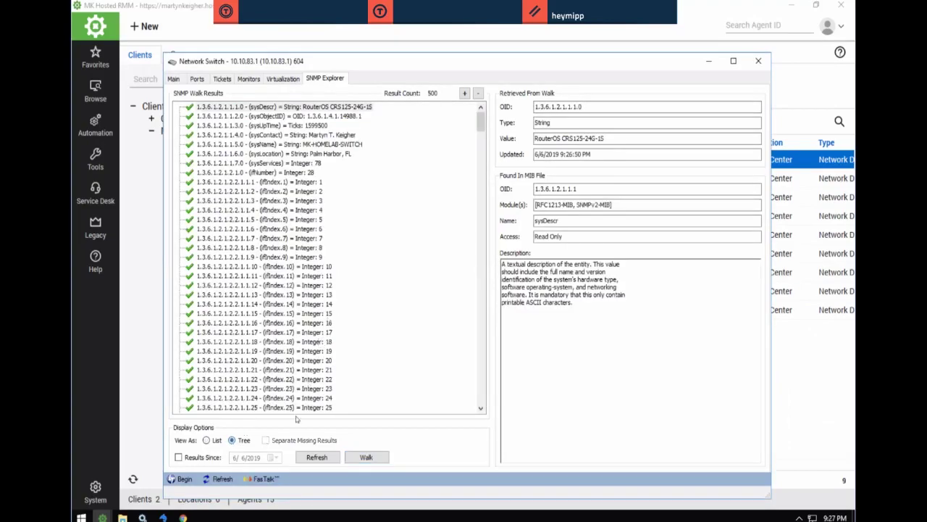
left_click(330, 454)
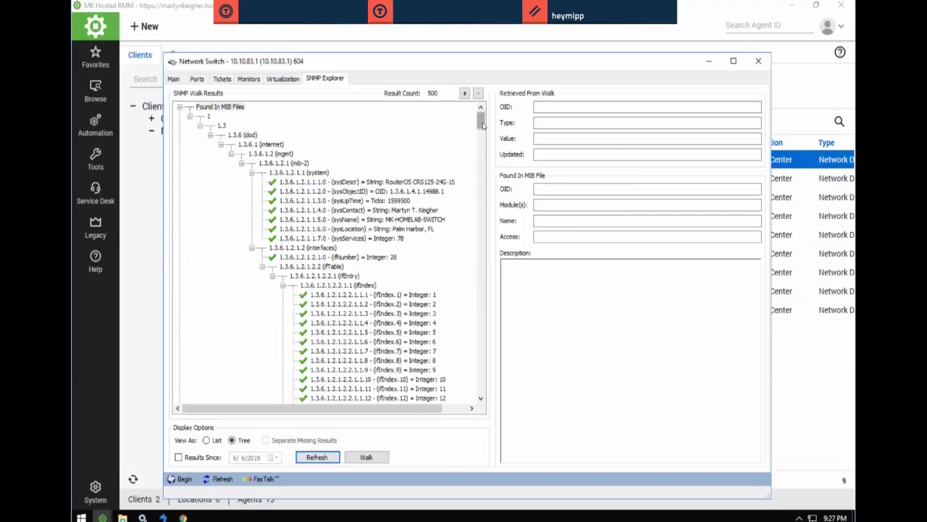
left_click(220, 144)
left_click(220, 144)
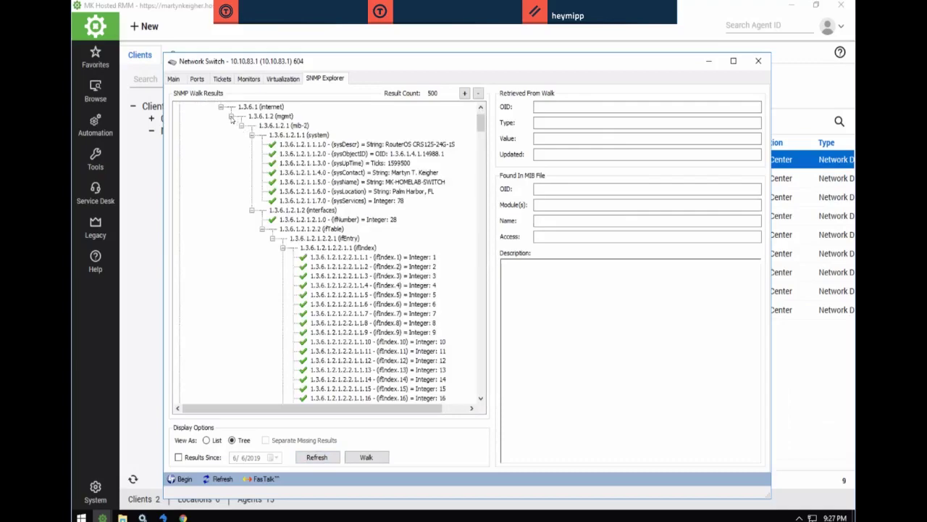
left_click(231, 120)
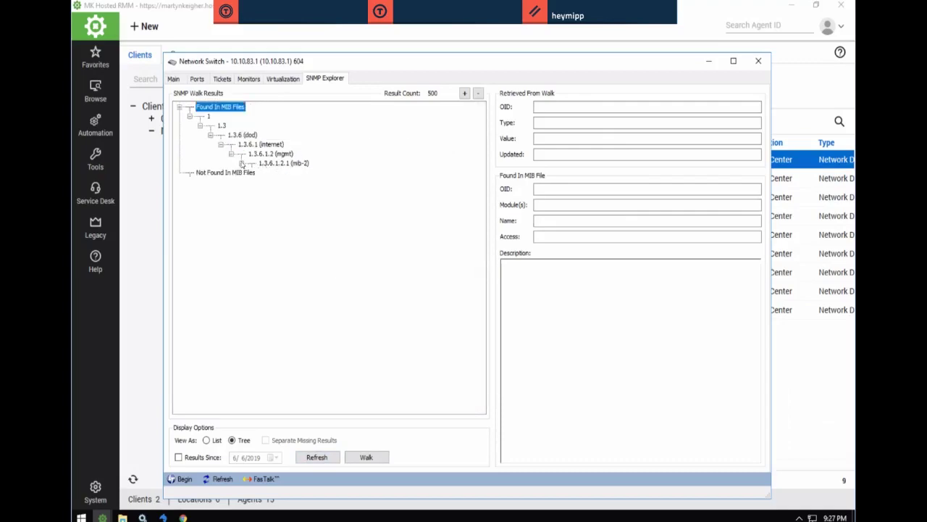
left_click(242, 163)
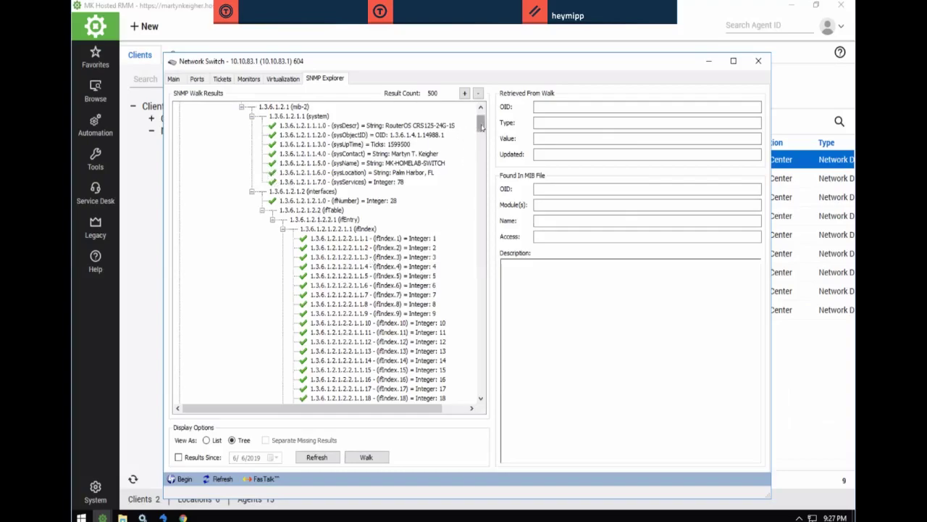
left_click_drag(482, 134, 522, 112)
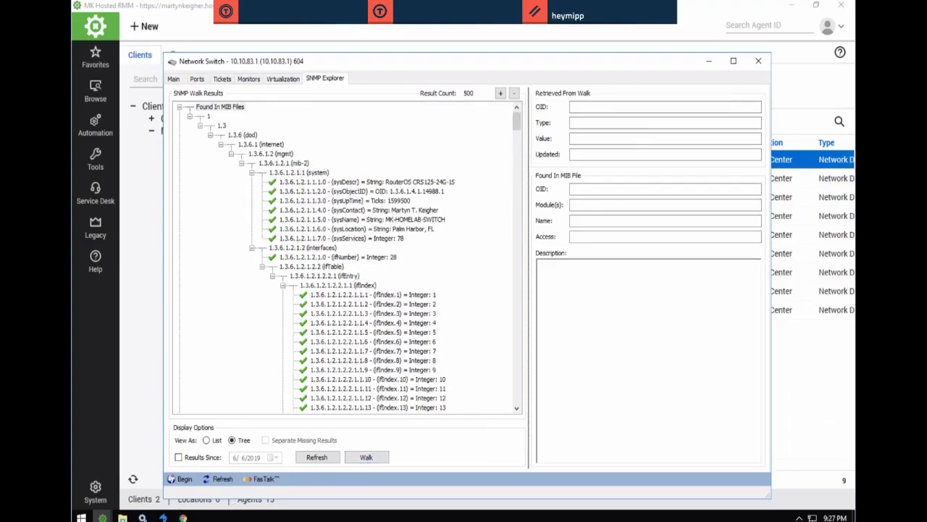
left_click(163, 517)
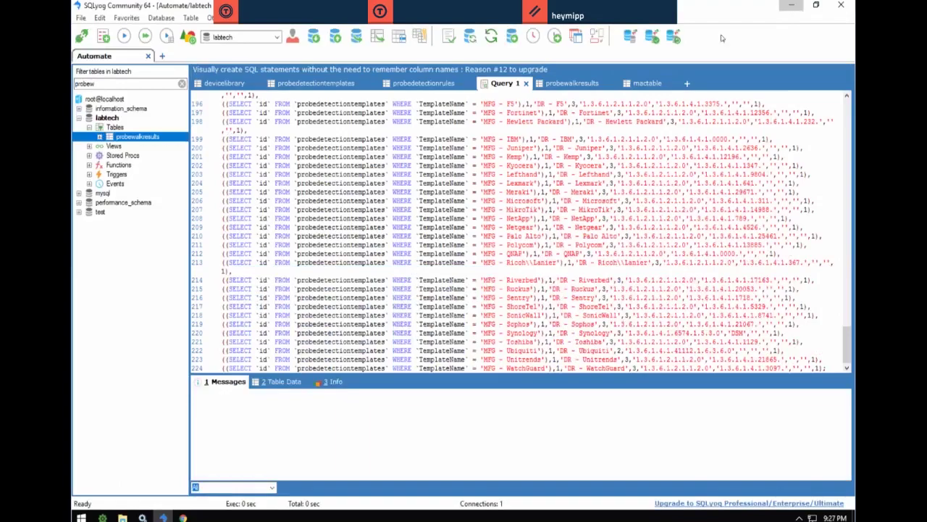
Step: Minimize SQLyog and scroll the switch's walk tree down to the ifDescr entries
left_click(792, 9)
mouse_move(517, 122)
left_mouse_down()
mouse_move(518, 402)
mouse_move(531, 146)
left_mouse_up()
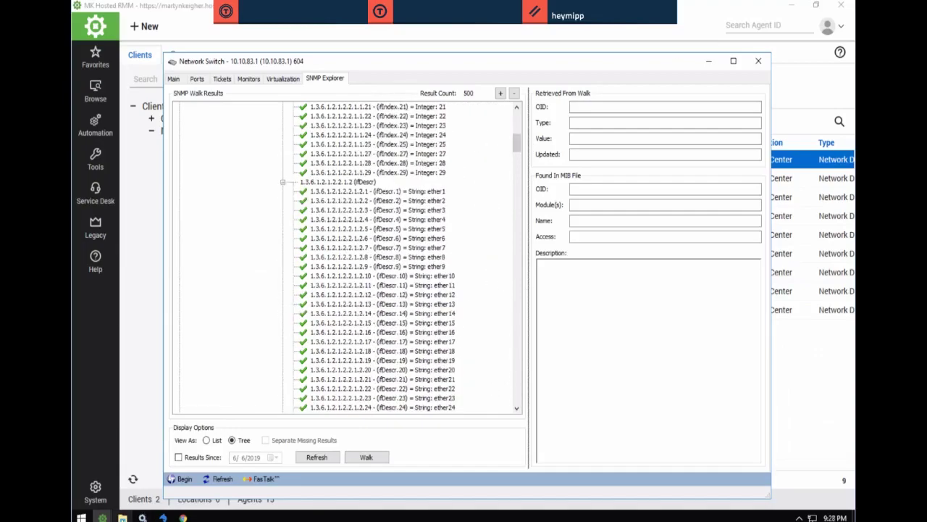
left_click(122, 516)
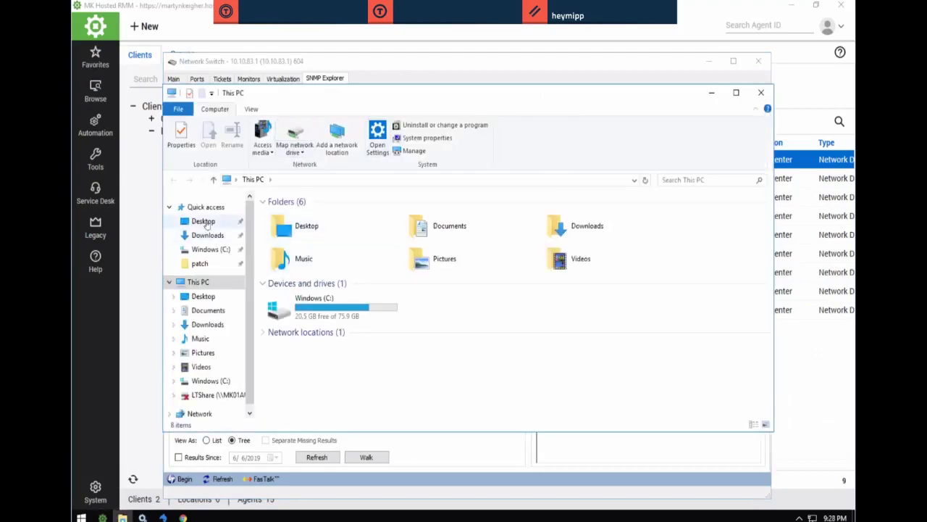
Step: Review the CPU and memory OIDs in the MikroTik MIBS.txt notes on CONTROL
left_click(204, 221)
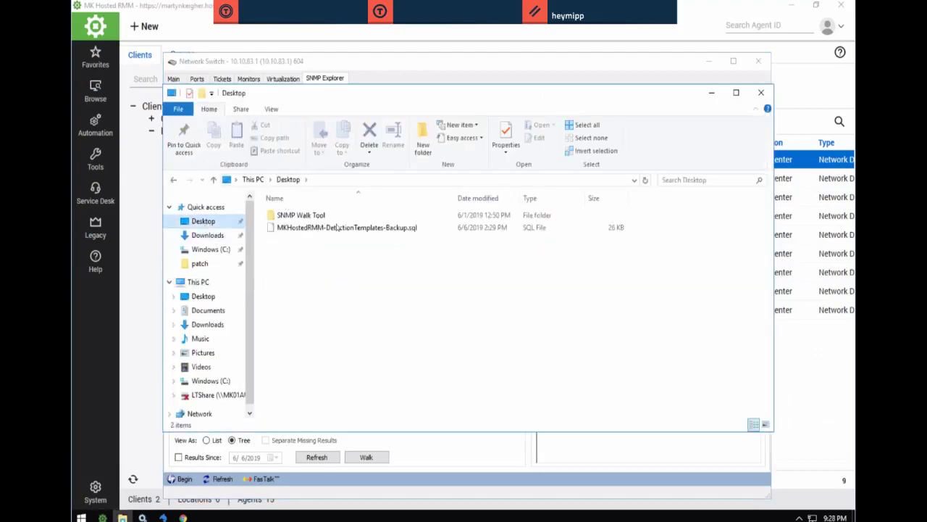
double_click(283, 217)
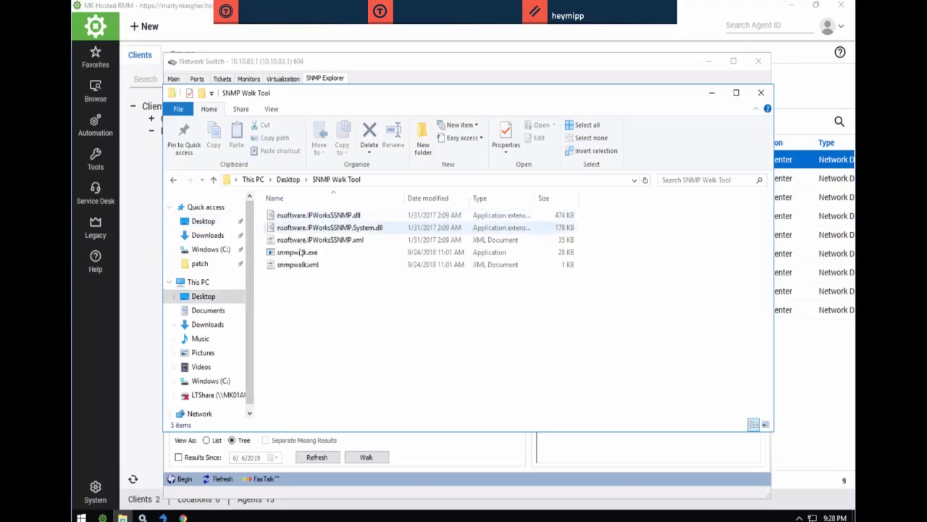
key("ctrl+super+Right")
key("ctrl+super+Right")
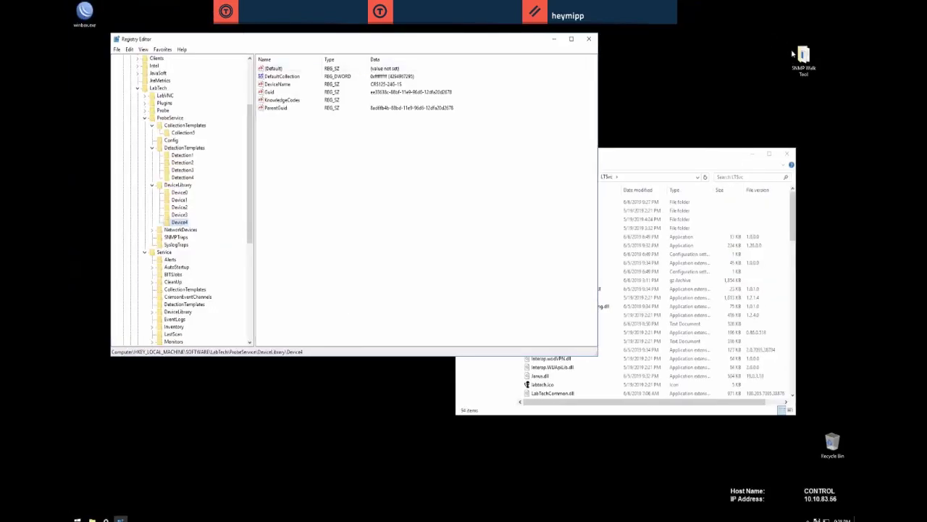
double_click(793, 55)
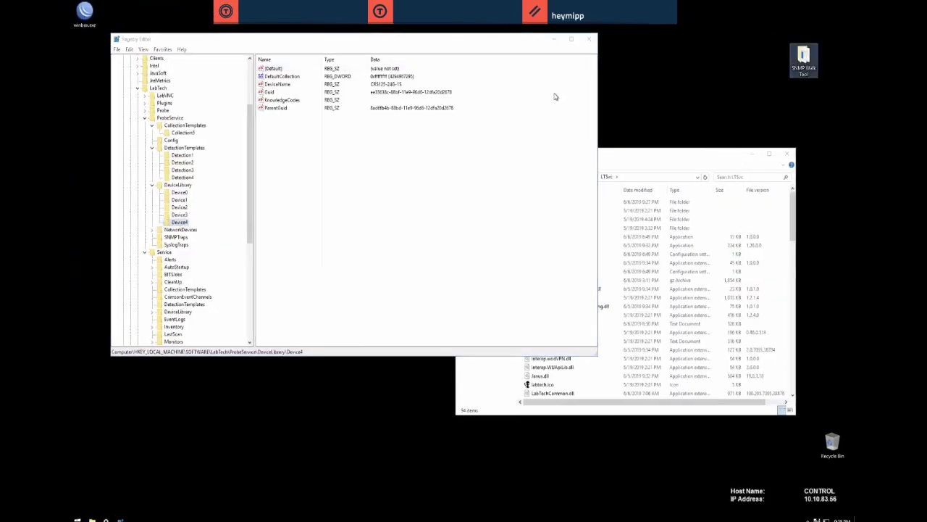
double_click(555, 212)
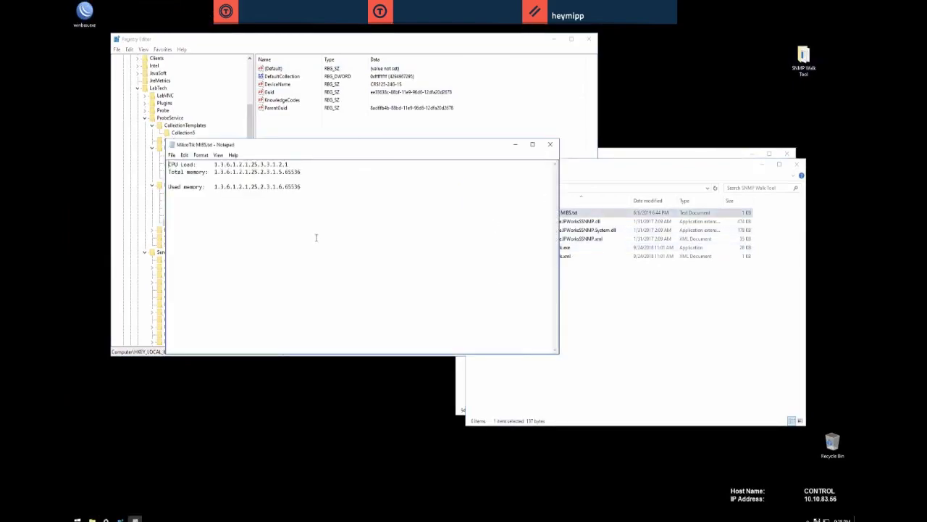
left_click_drag(272, 145, 319, 189)
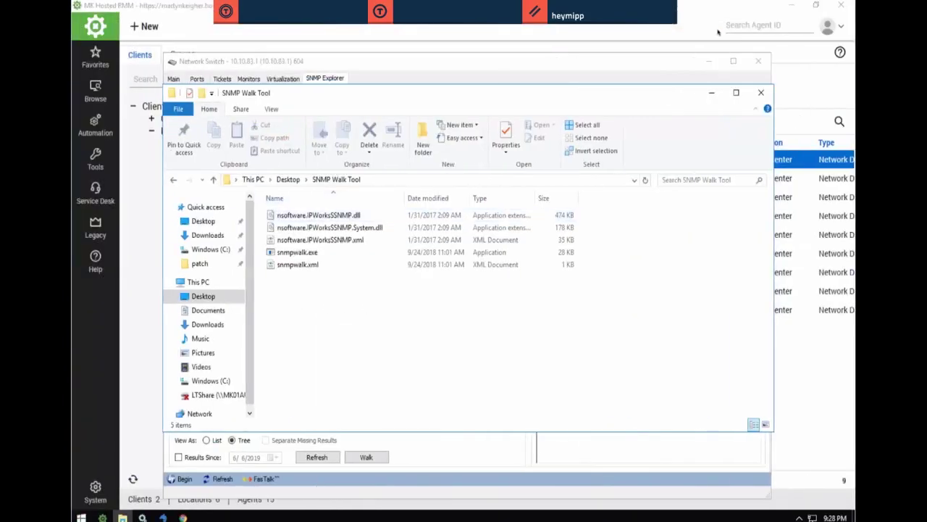
left_click(712, 92)
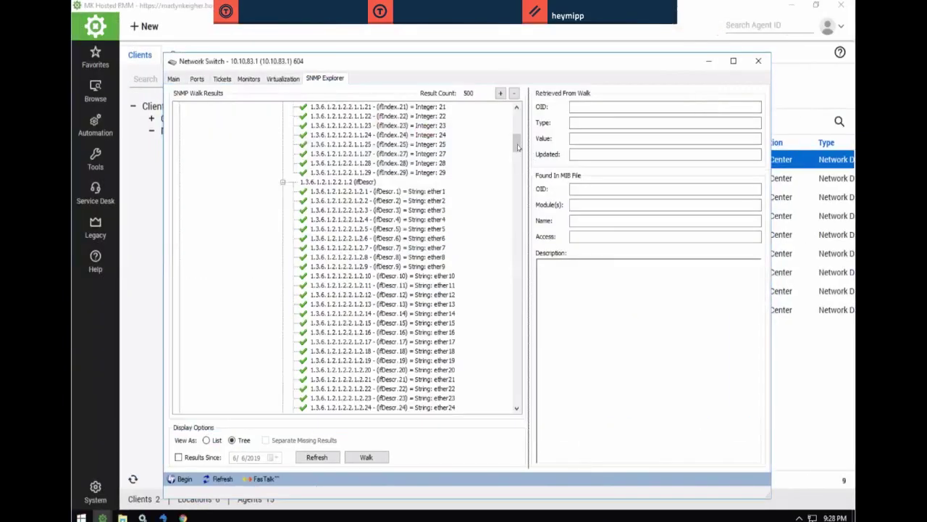
Step: Create a monitor from the sysContact OID 1.3.6.1.2.1.1.4.0 in the walk tree
left_click_drag(518, 147, 517, 124)
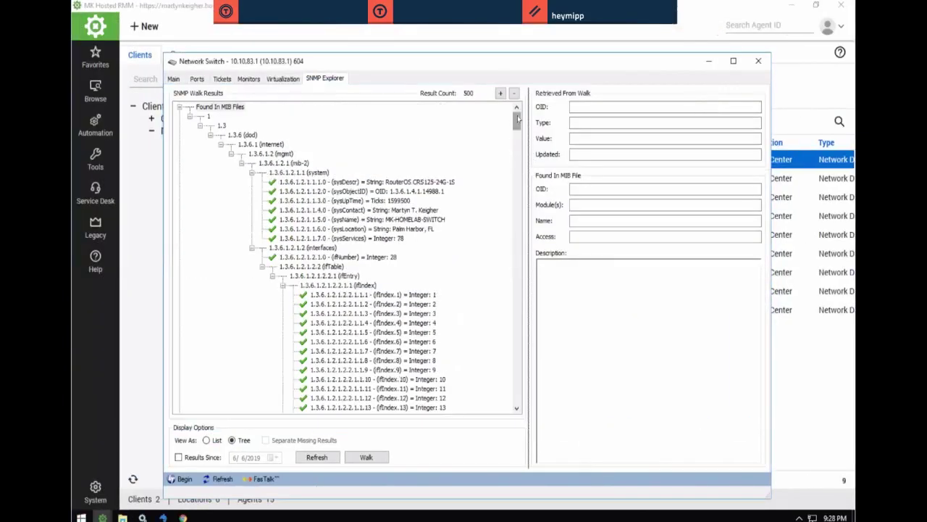
left_click(410, 212)
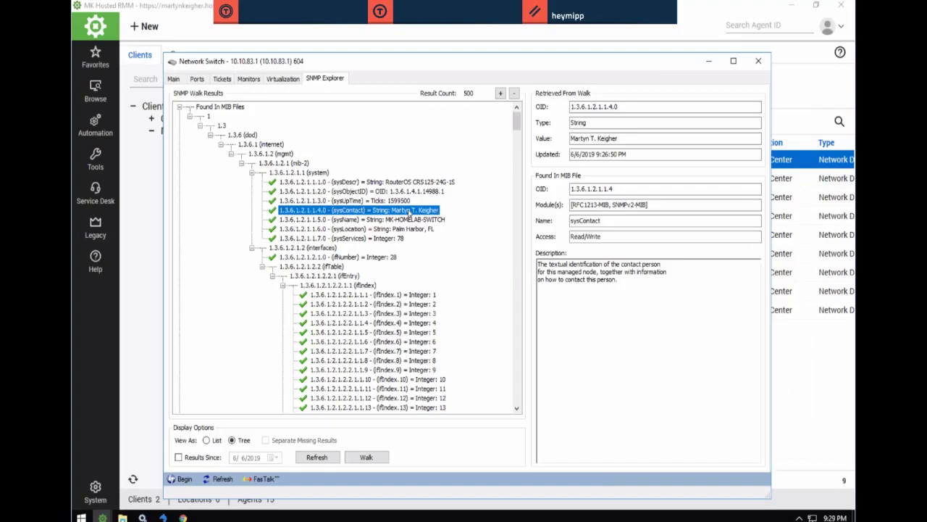
right_click(410, 212)
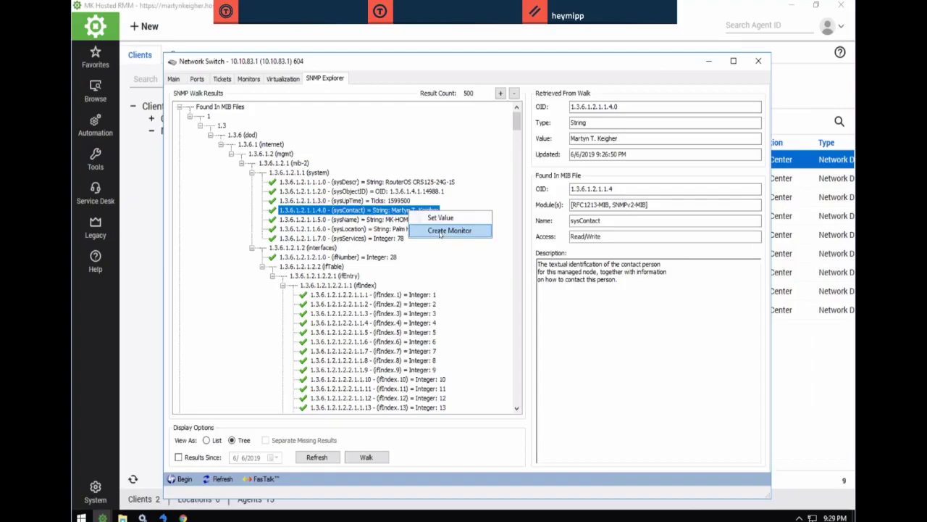
left_click(440, 231)
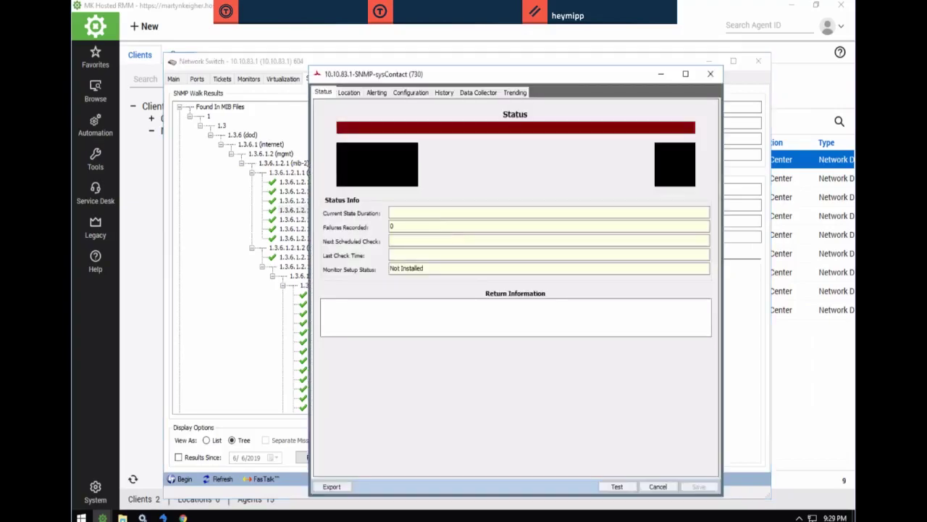
Step: Set the sysContact monitor's type to SNMP OID Check in its configuration
left_click(405, 94)
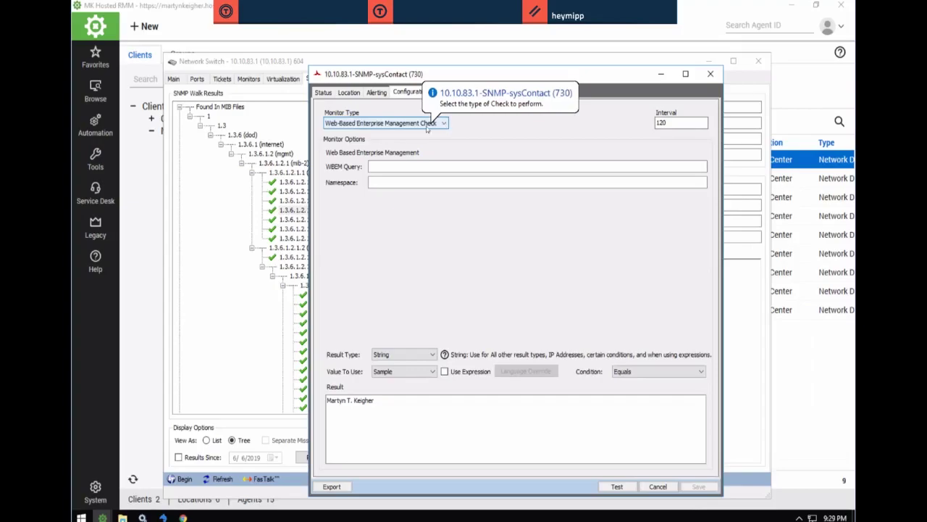
left_click(444, 125)
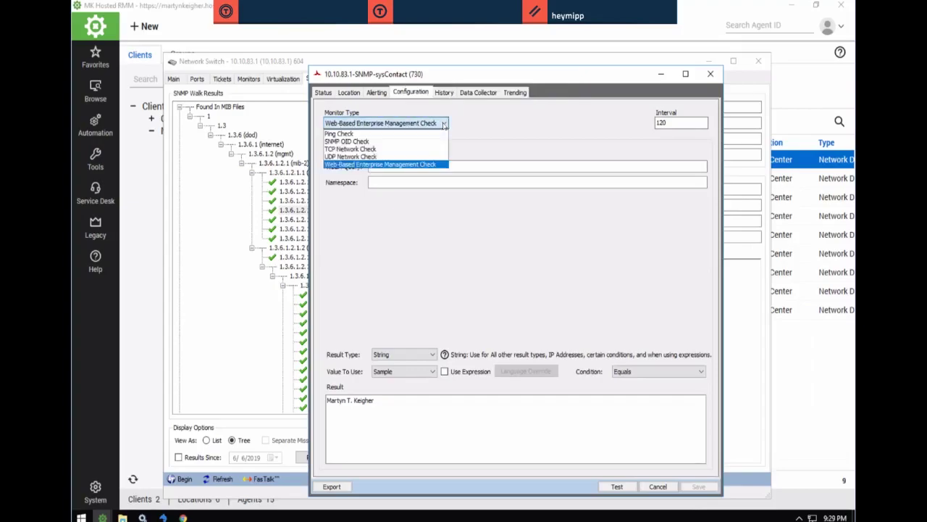
left_click(350, 143)
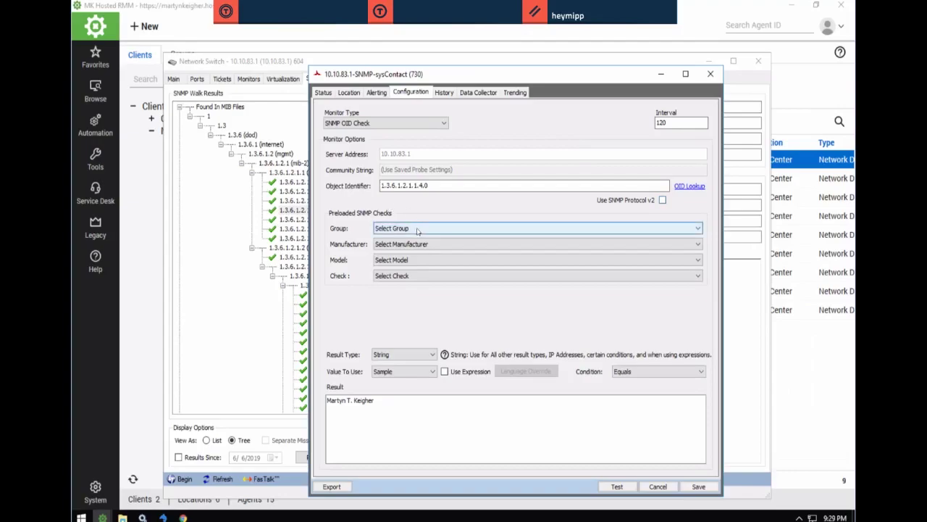
Step: Browse the Preloaded SNMP Checks group, manufacturer, model and check lists without choosing any
left_click(417, 229)
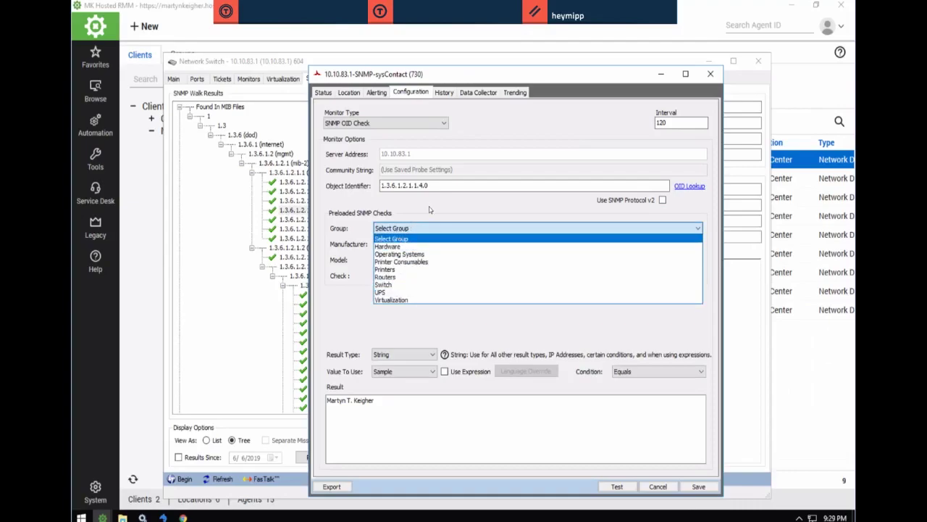
left_click(429, 210)
left_click(401, 244)
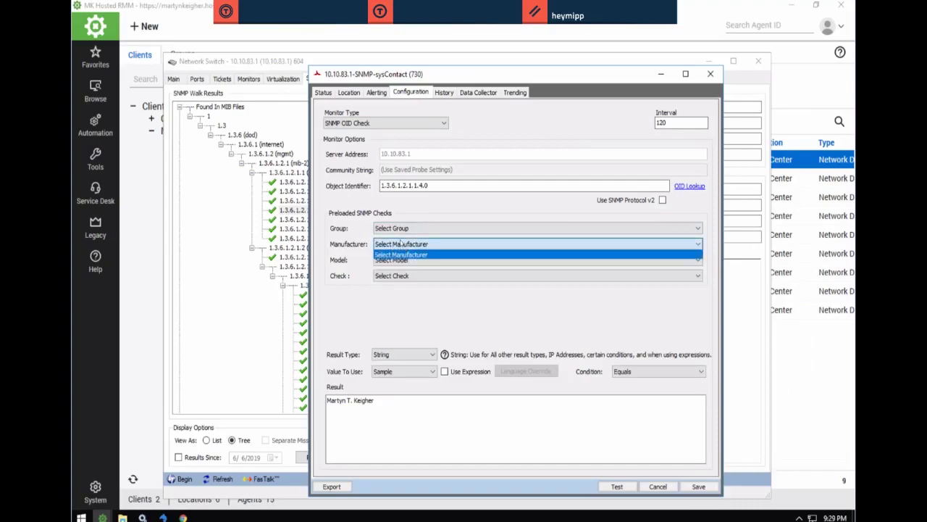
left_click(400, 254)
left_click(402, 261)
left_click(402, 268)
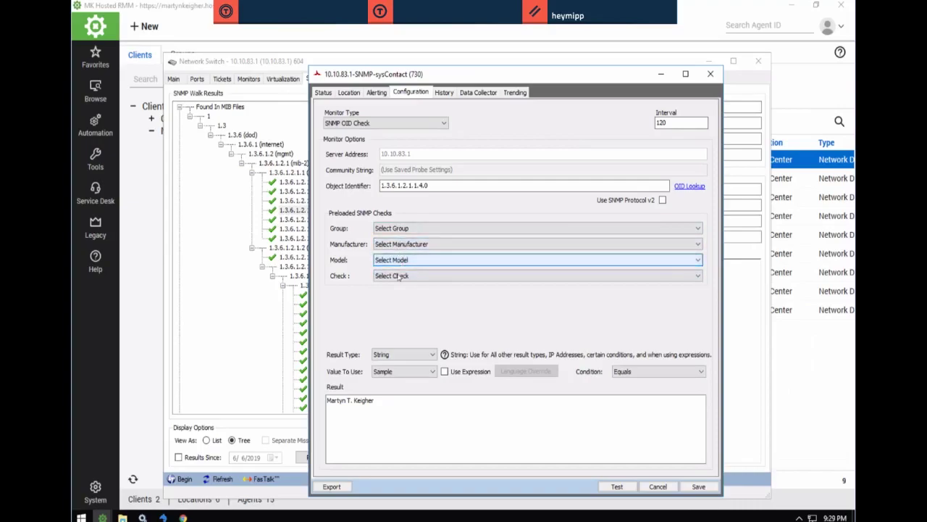
left_click(399, 276)
left_click(407, 229)
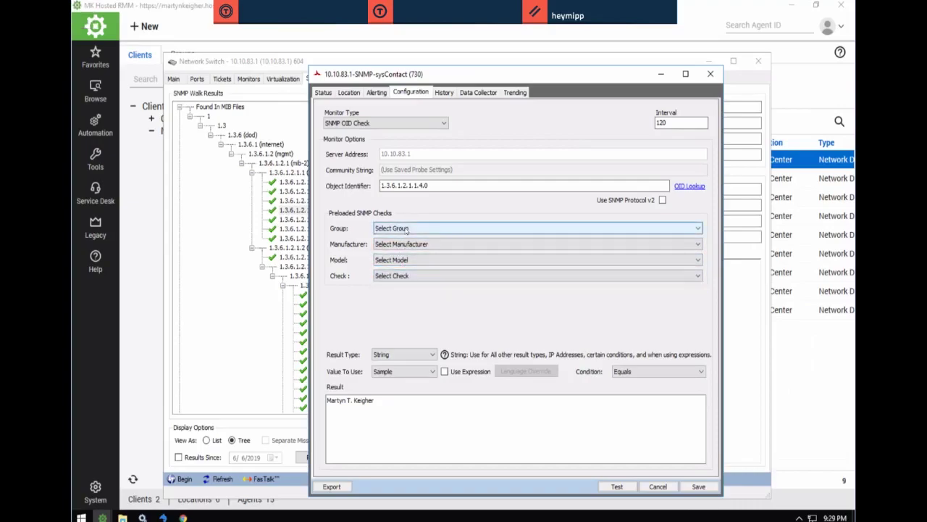
left_click(407, 229)
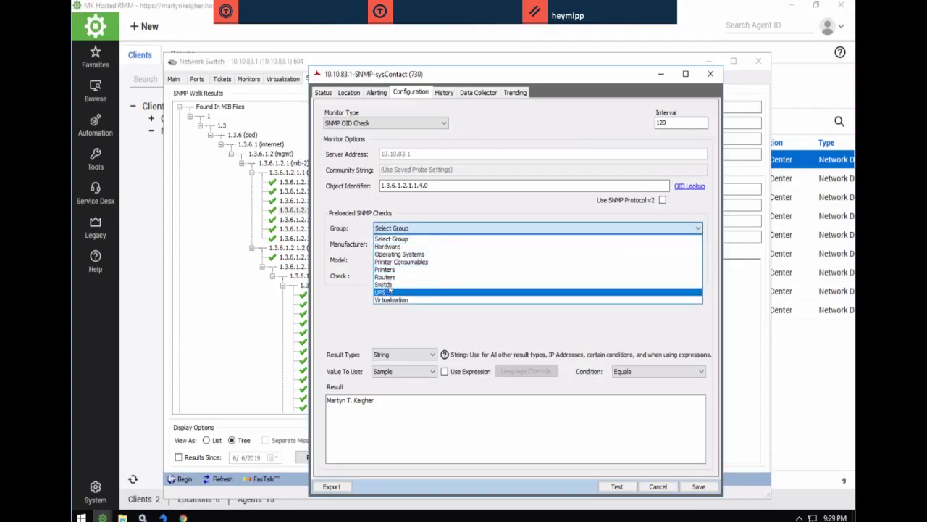
left_click(392, 239)
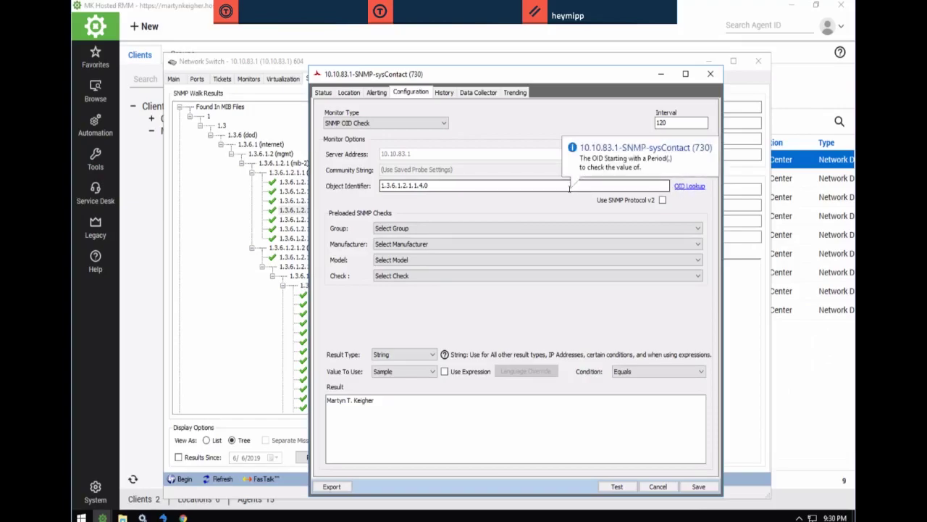
Step: Open the OID Selector and add module names to the MIB tree's labels
left_click(691, 185)
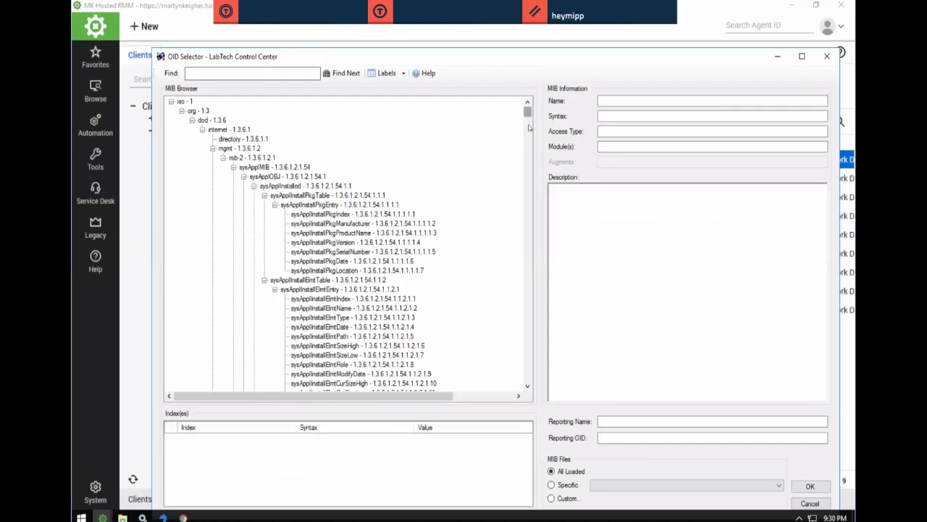
left_click_drag(529, 127, 528, 178)
left_click_drag(526, 134, 528, 101)
left_click(404, 73)
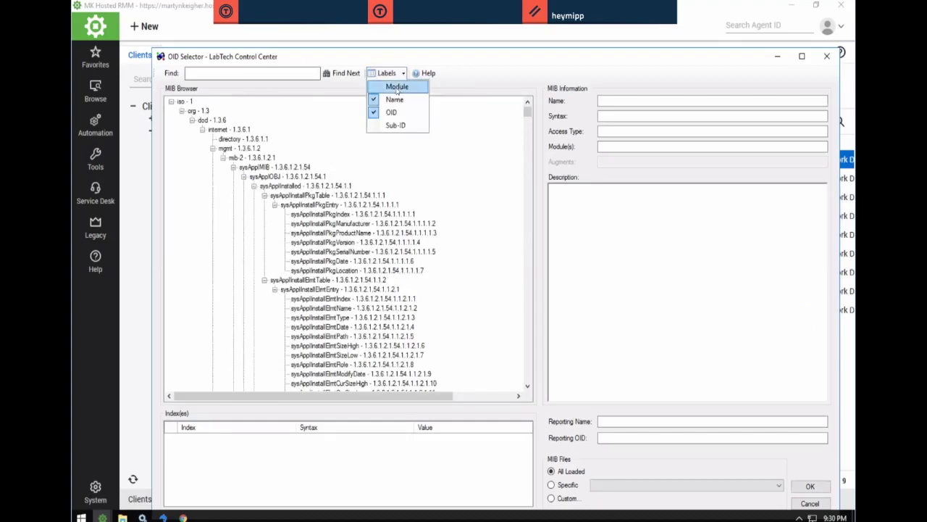
left_click(397, 87)
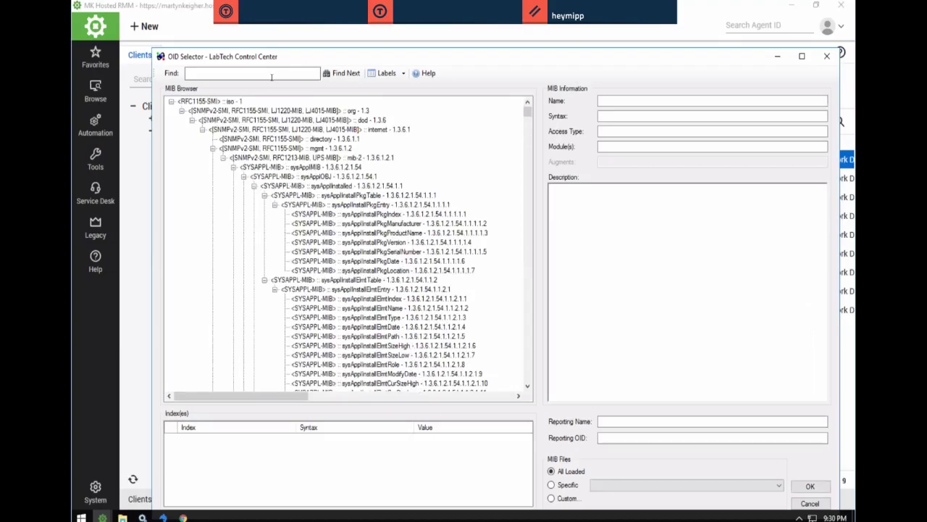
left_click(386, 73)
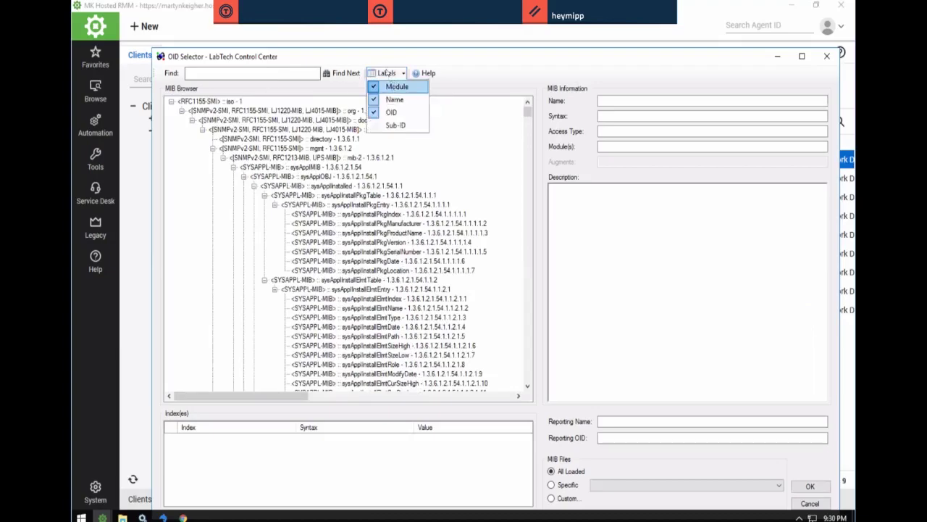
left_click(385, 66)
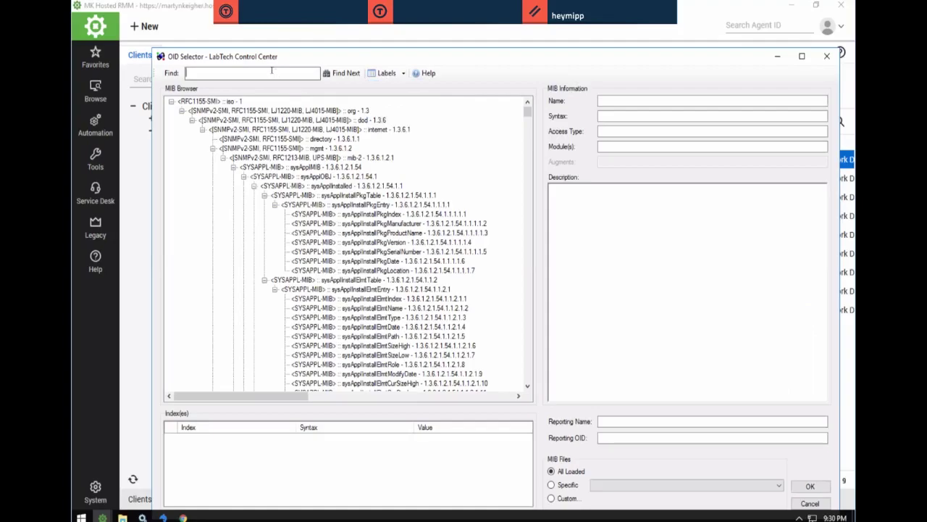
Step: Search the MIB tree for 'mikrotik' and browse the MIKROTIK-MIB router groups
type("mikrotik")
left_click(341, 73)
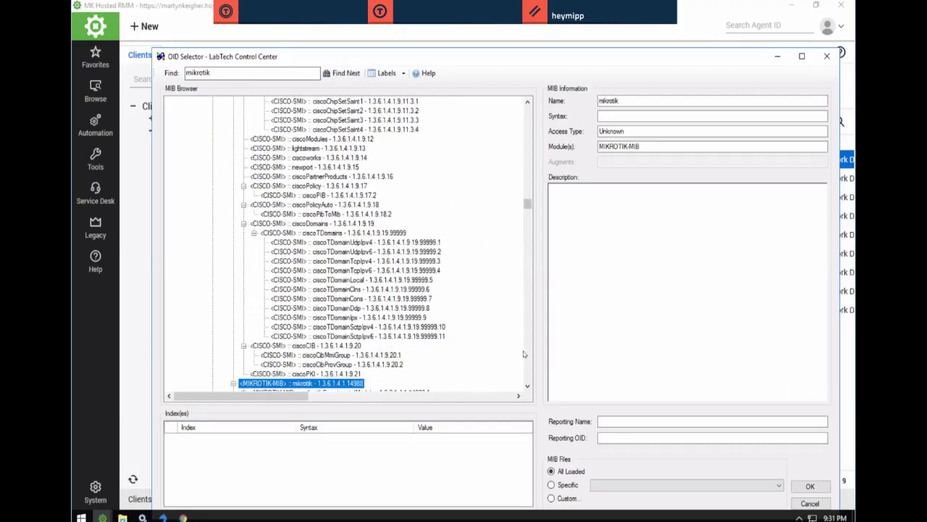
scroll(527, 387, "down", 6)
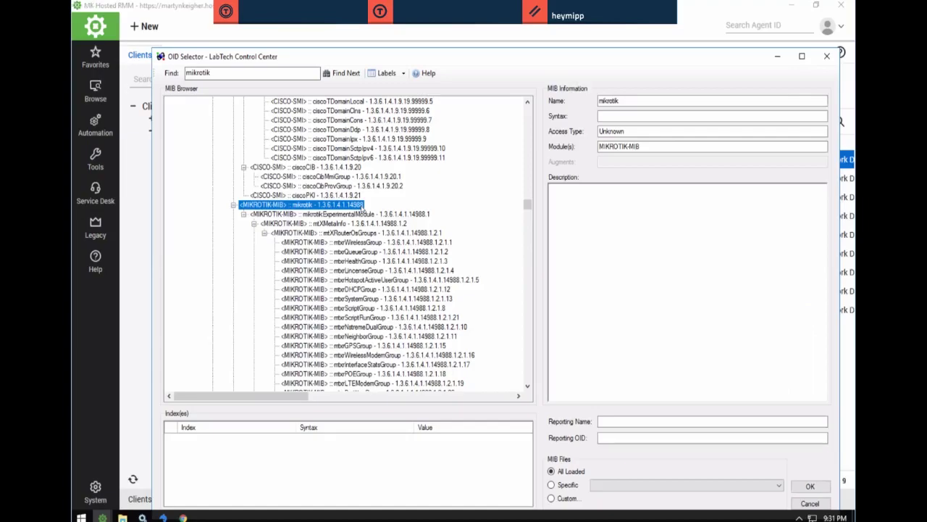
left_click(410, 234)
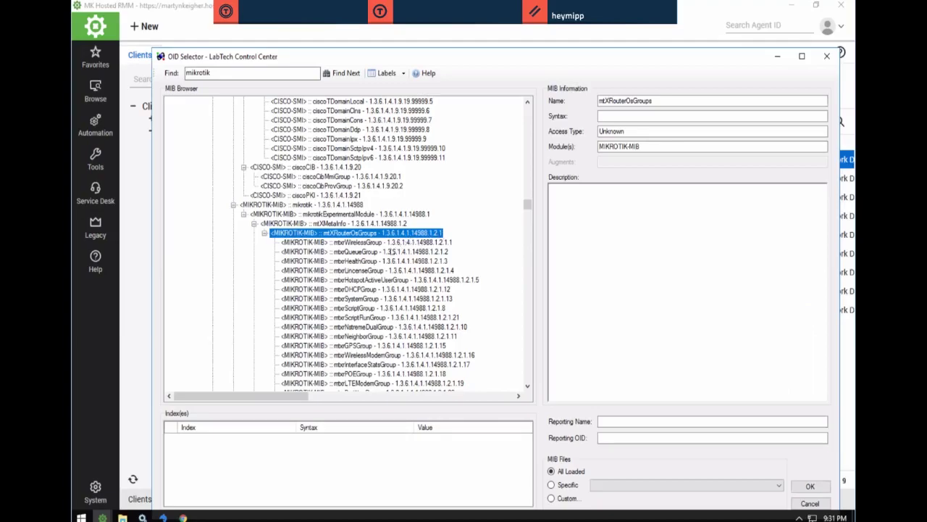
left_click(381, 245)
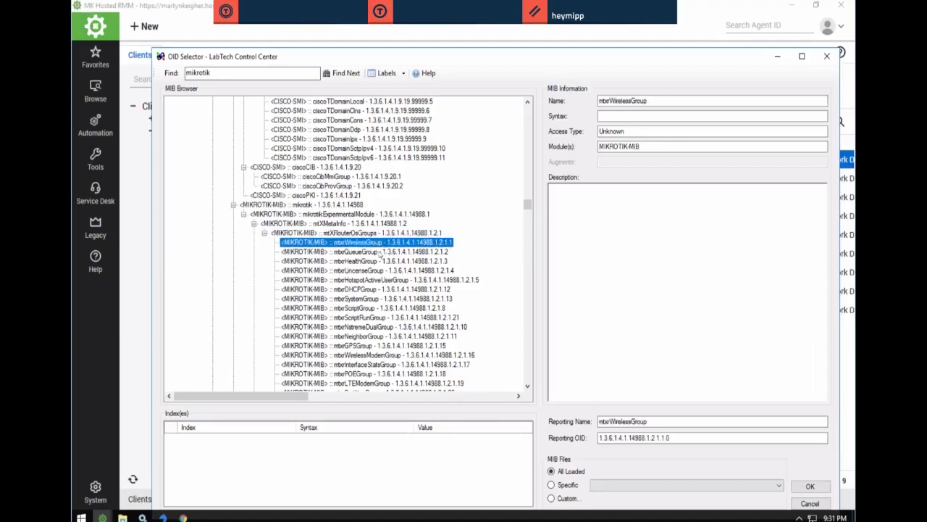
left_click(382, 337)
scroll(381, 337, "down", 20)
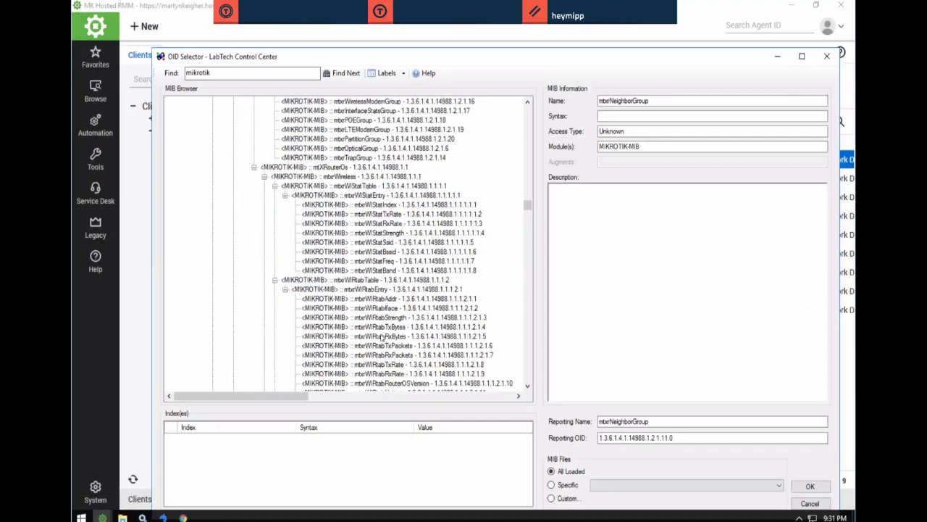
scroll(381, 337, "down", 20)
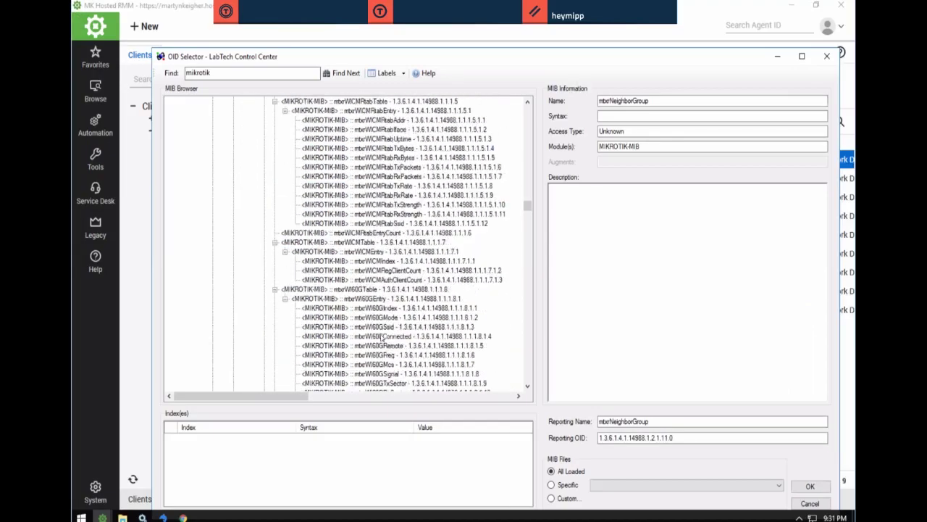
scroll(382, 337, "down", 15)
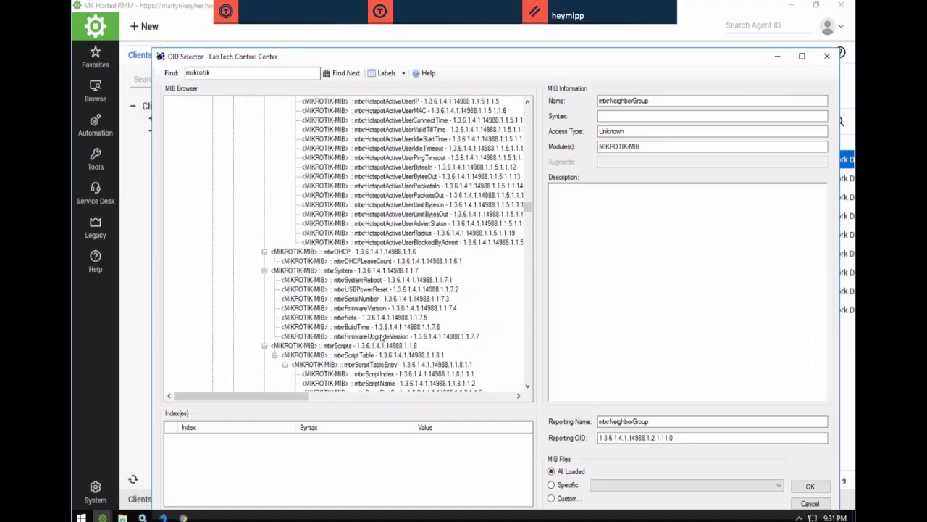
scroll(382, 337, "down", 5)
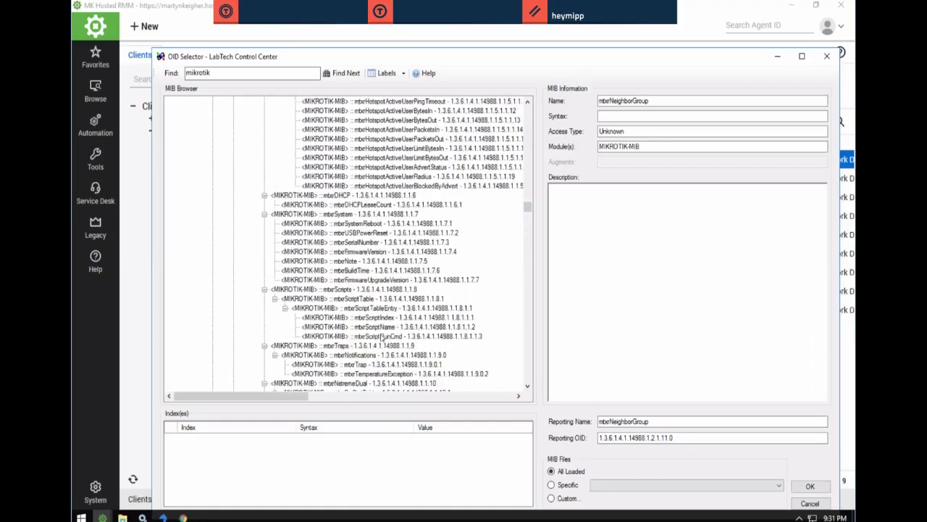
Step: Compare firmware entries and select mtxrFirmwareVersion, OID 1.3.6.1.4.1.14988.1.1.7.4.0
left_click(381, 251)
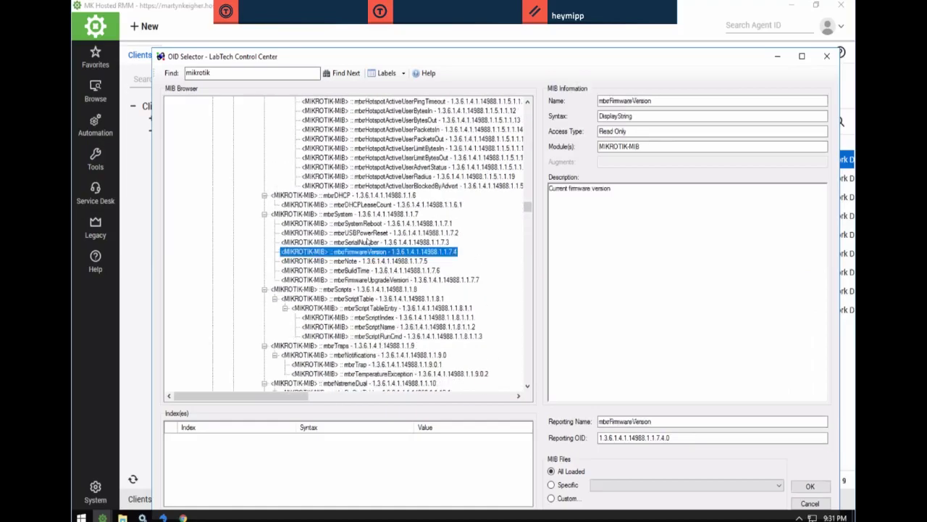
left_click(369, 242)
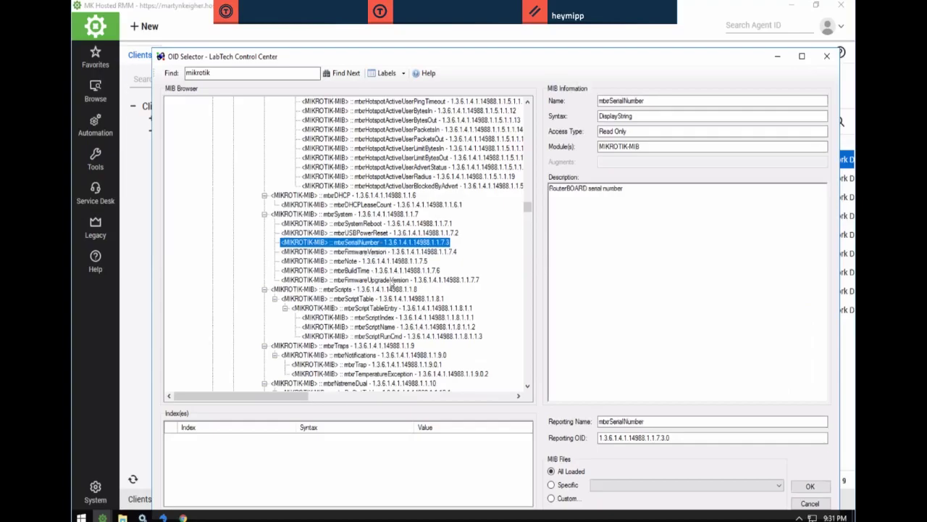
left_click(392, 280)
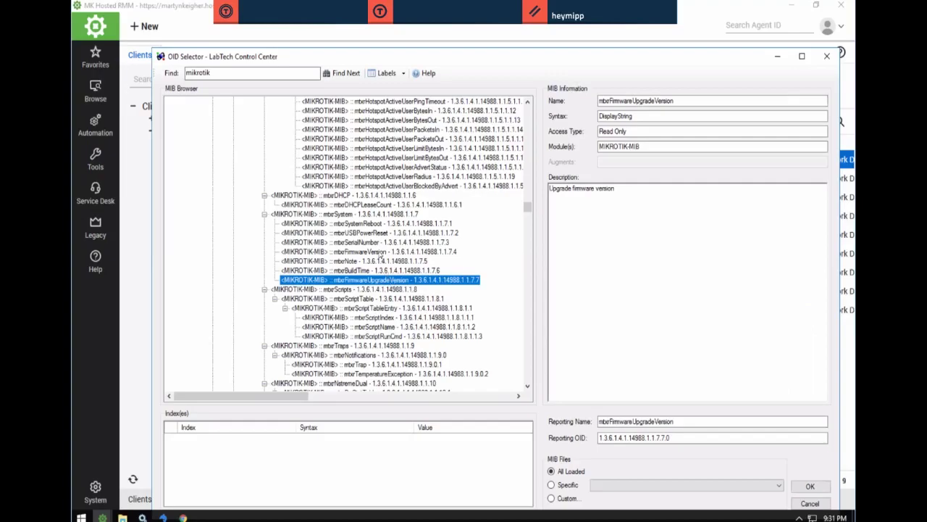
left_click(381, 253)
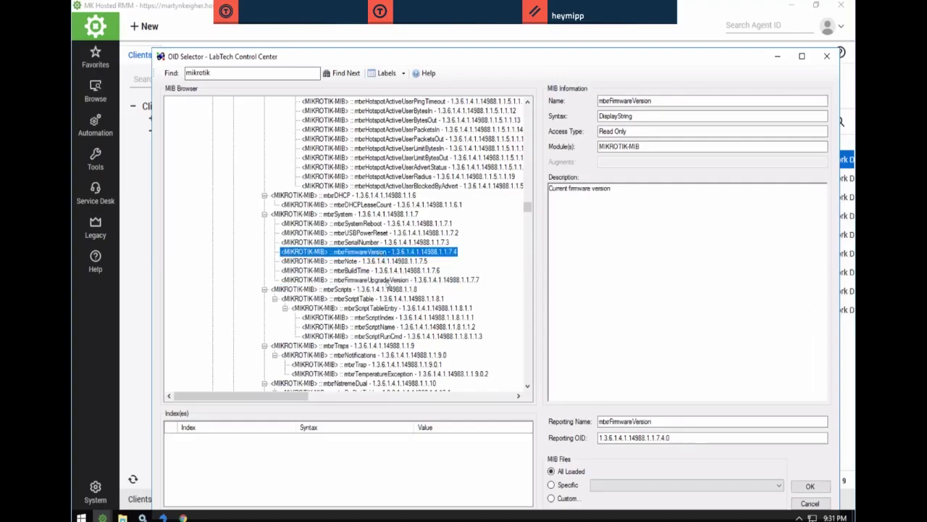
left_click(387, 281)
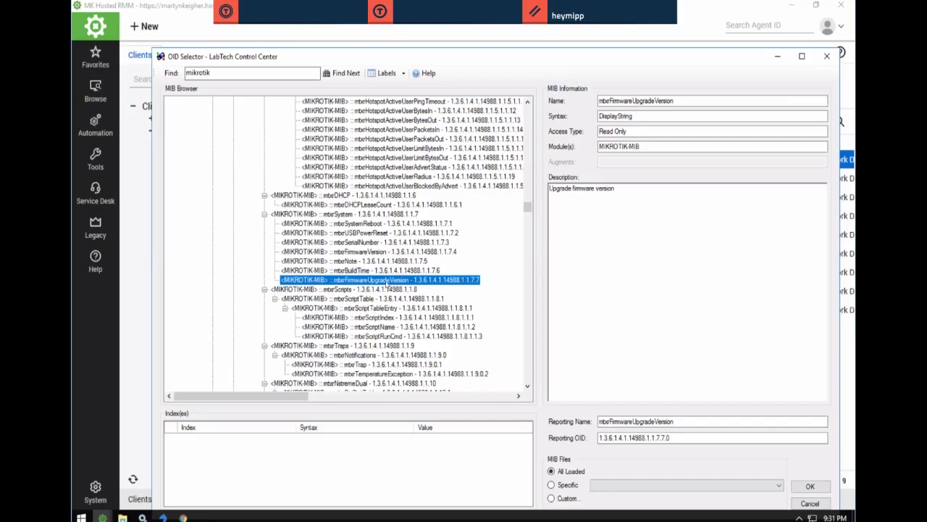
left_click(372, 254)
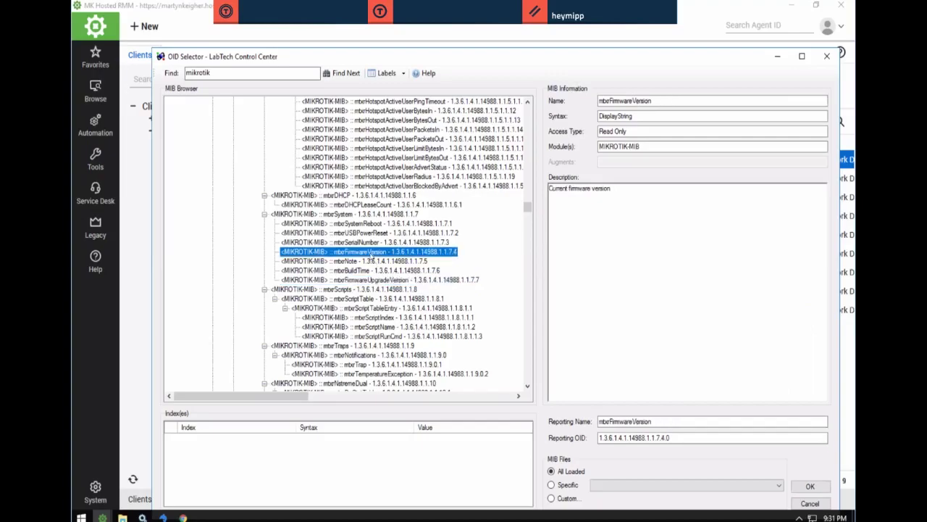
left_click(380, 287)
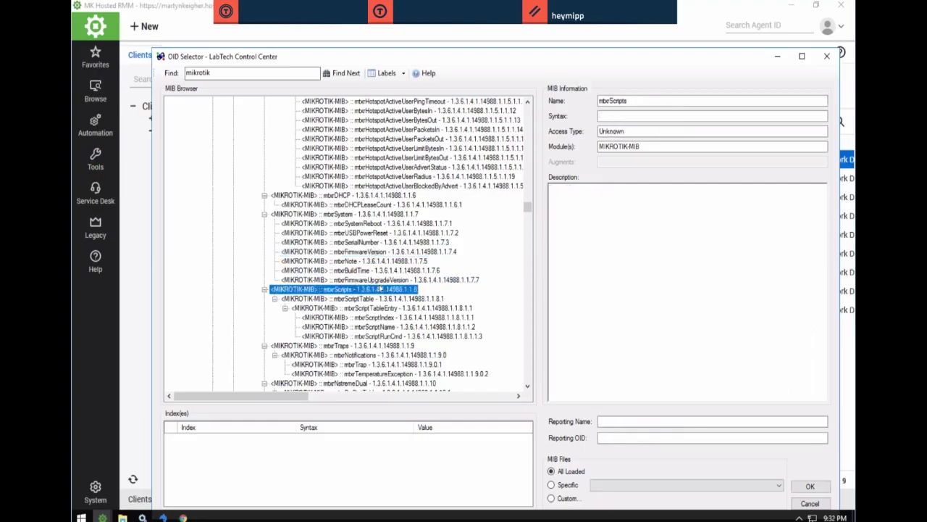
key("Up")
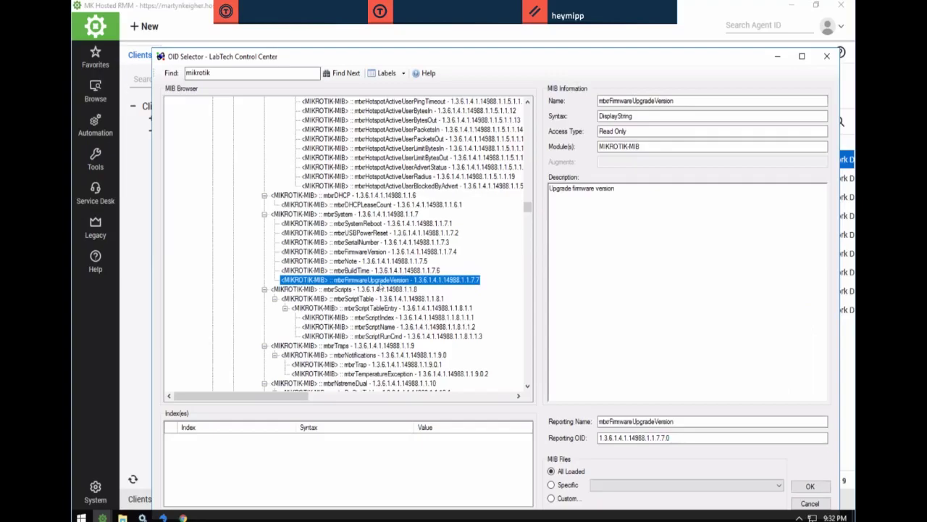
left_click(374, 254)
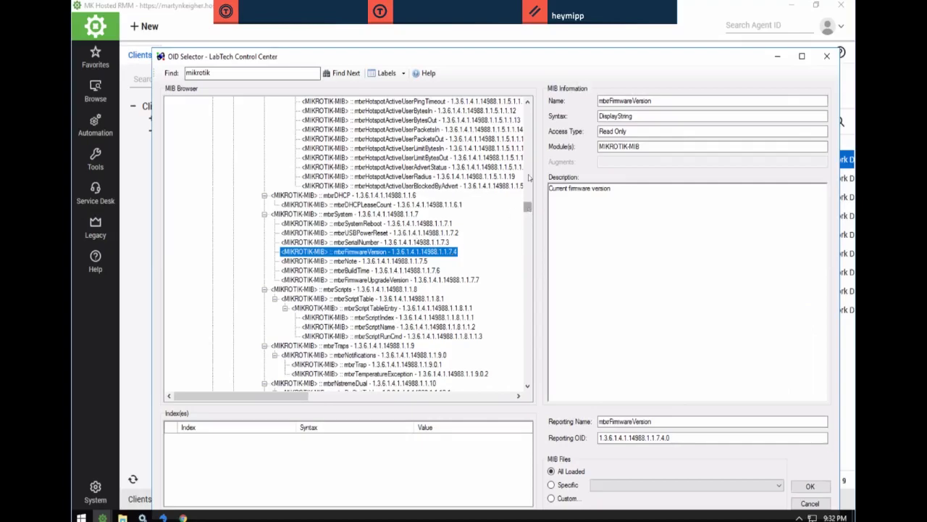
scroll(529, 177, "up", 15)
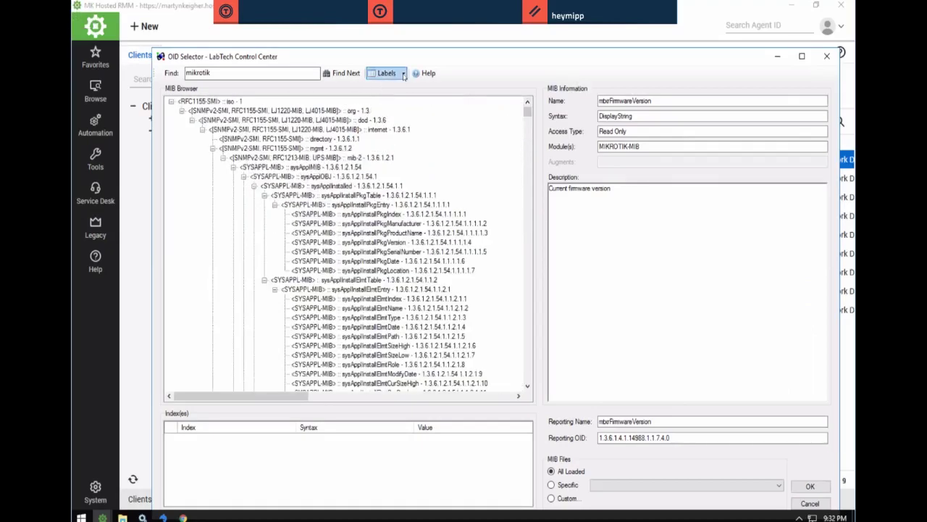
Step: Dismiss the Labels list and close the OID Selector, keeping OID 1.3.6.1.2.1.1.4.0 on the sysContact monitor
left_click(403, 75)
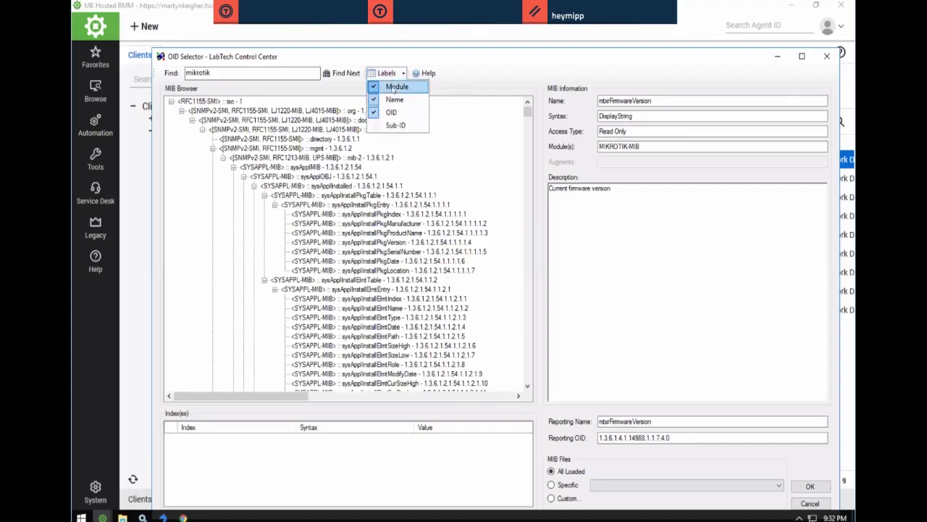
left_click_drag(211, 73, 173, 75)
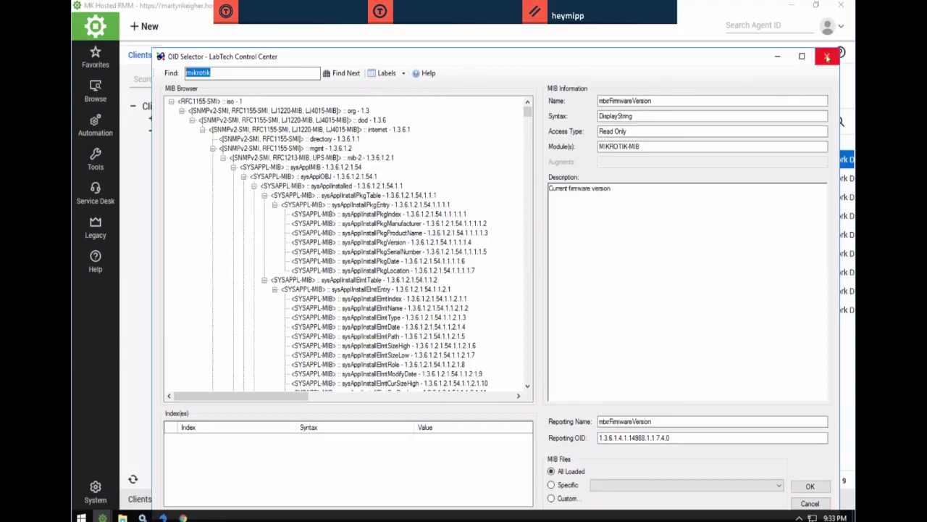
left_click(826, 56)
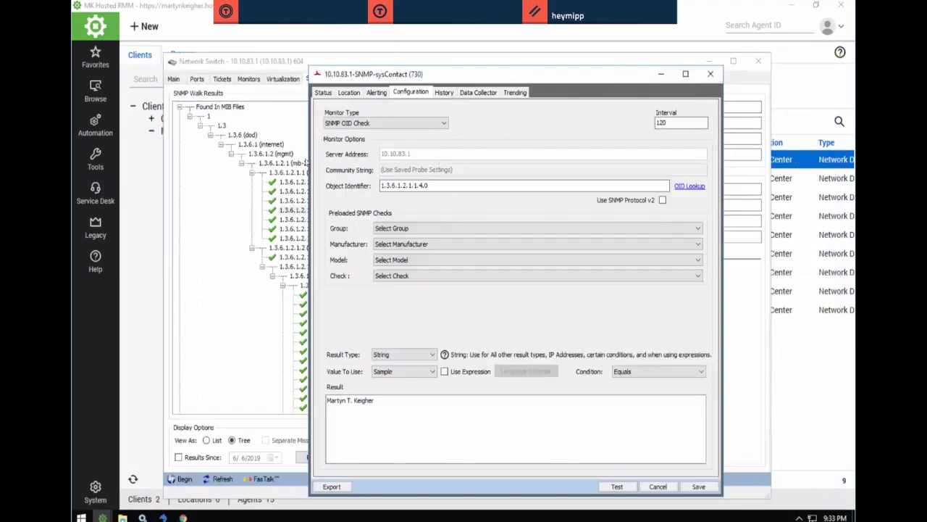
Step: Test the sysContact OID check on the switch through the remote agent and review the returned contact name
left_click_drag(355, 77, 344, 60)
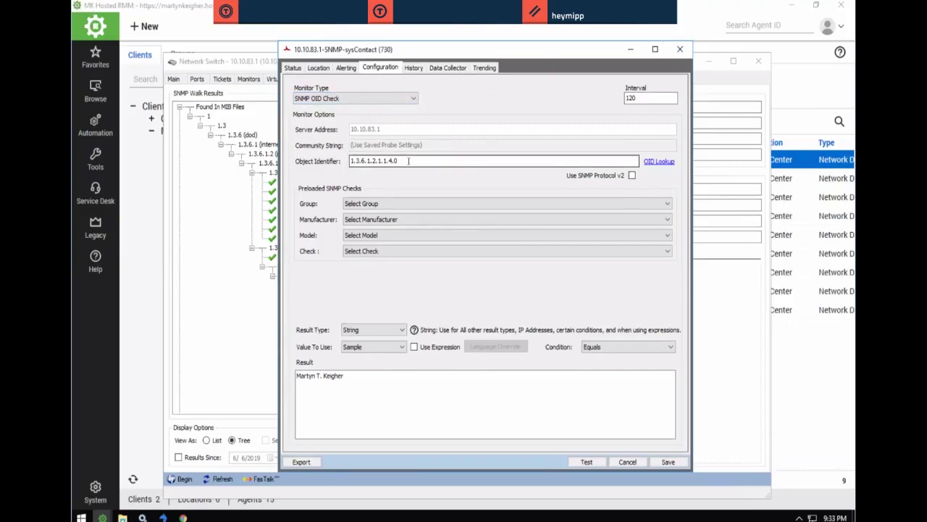
triple_click(290, 374)
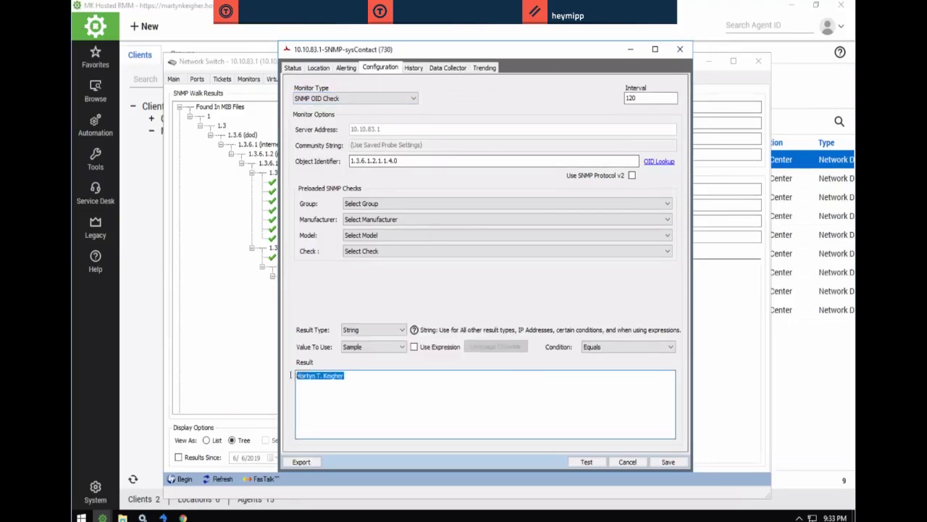
left_click(586, 462)
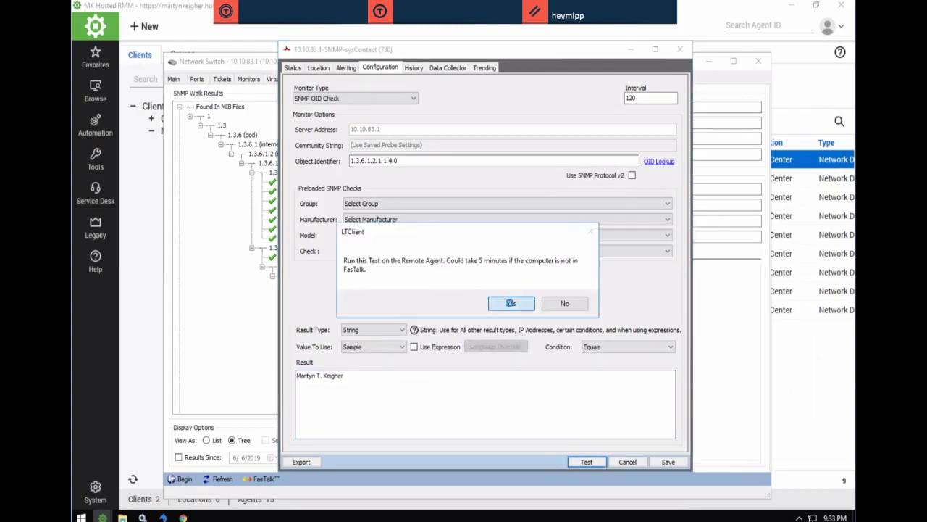
left_click(510, 303)
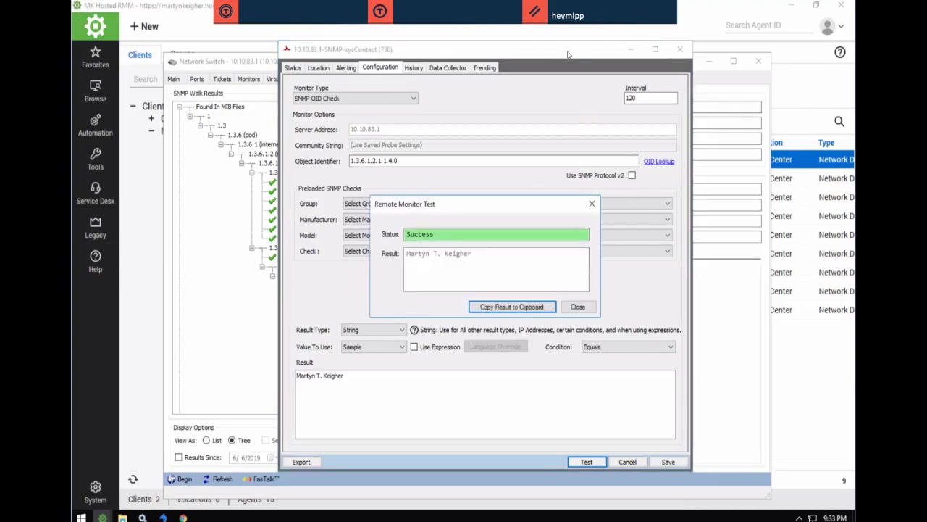
left_click_drag(472, 254, 404, 253)
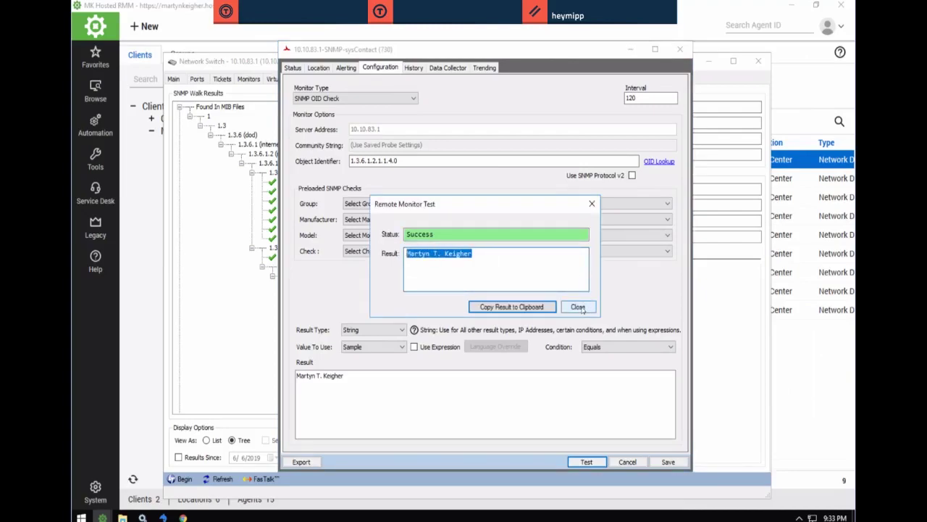
left_click(578, 307)
Step: Change the monitor's check interval from 120 to 60
left_click(637, 98)
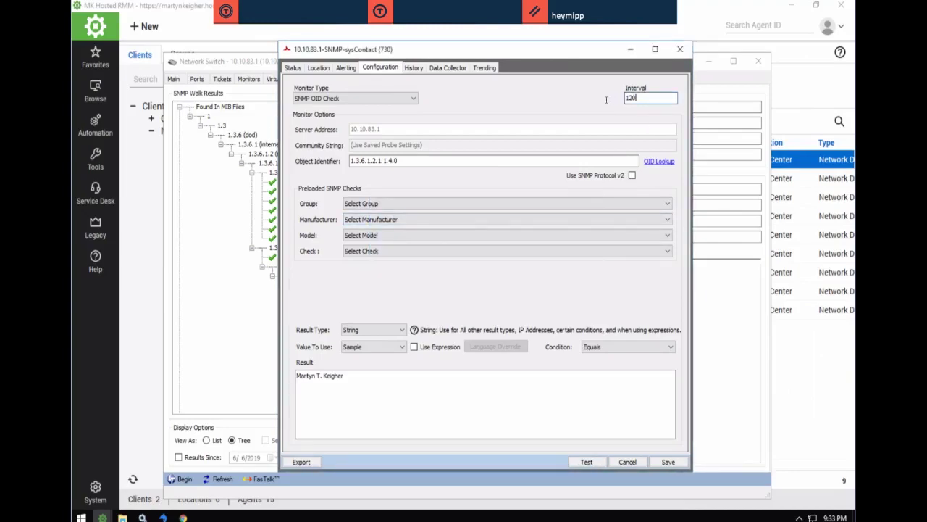
key("ctrl+a")
type("60")
Step: Review the monitor's History, Data Collector and Trending tabs, then return to Configuration
left_click(414, 67)
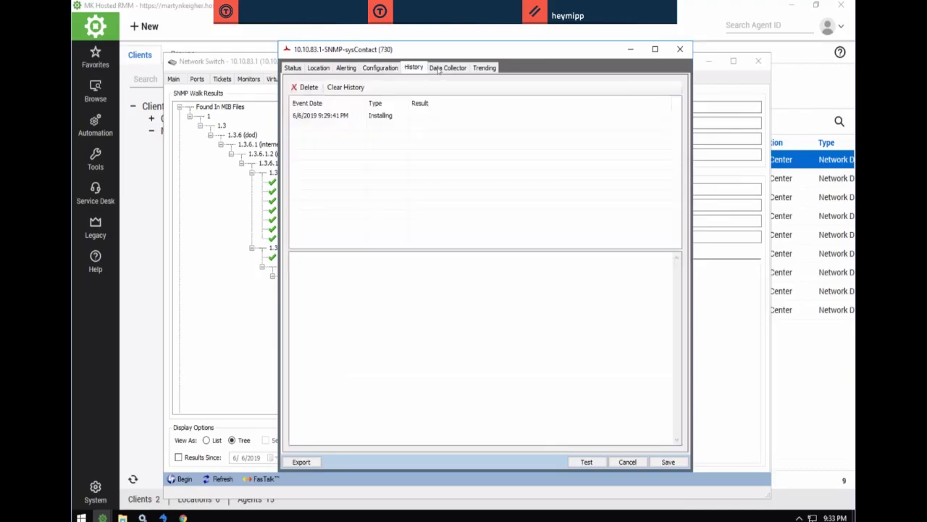
left_click(443, 67)
left_click(484, 67)
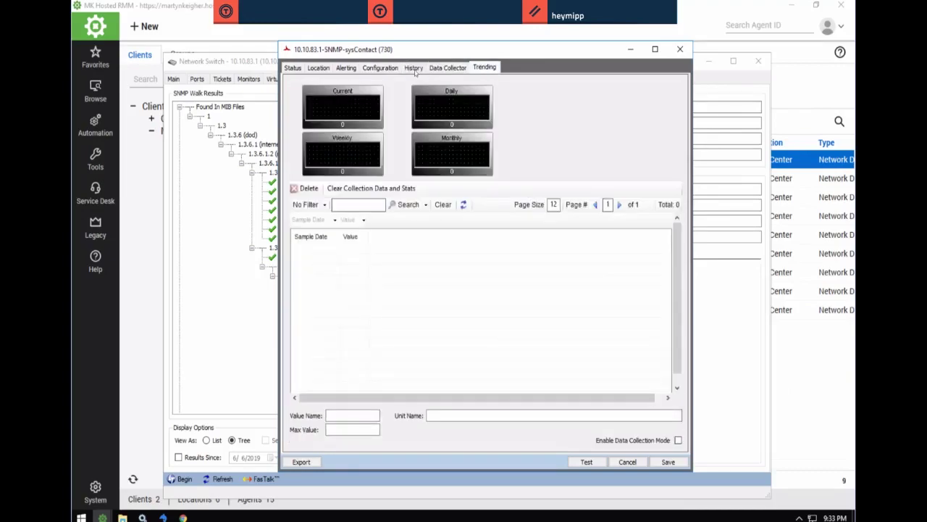
left_click(382, 67)
Step: Set the alert template to Default - Create Automate Ticket, keeping the alert style at Once
left_click(354, 69)
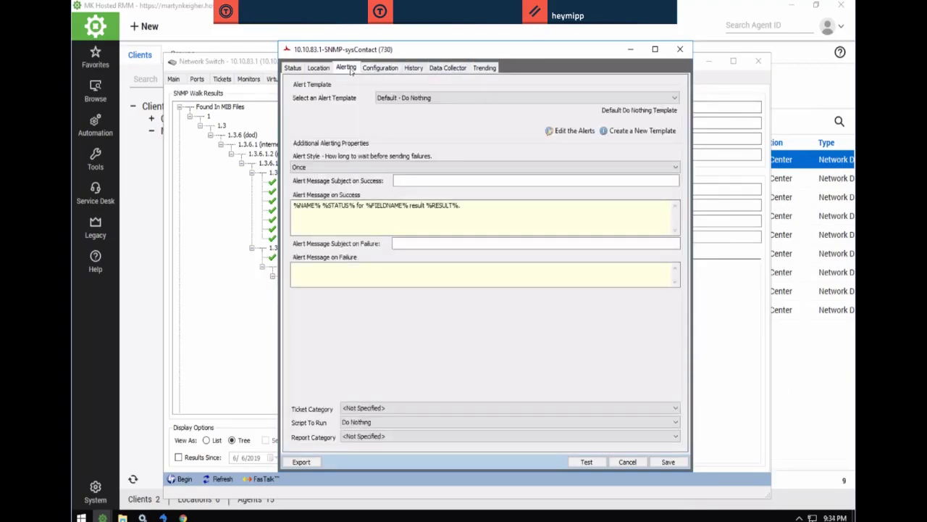
left_click(397, 99)
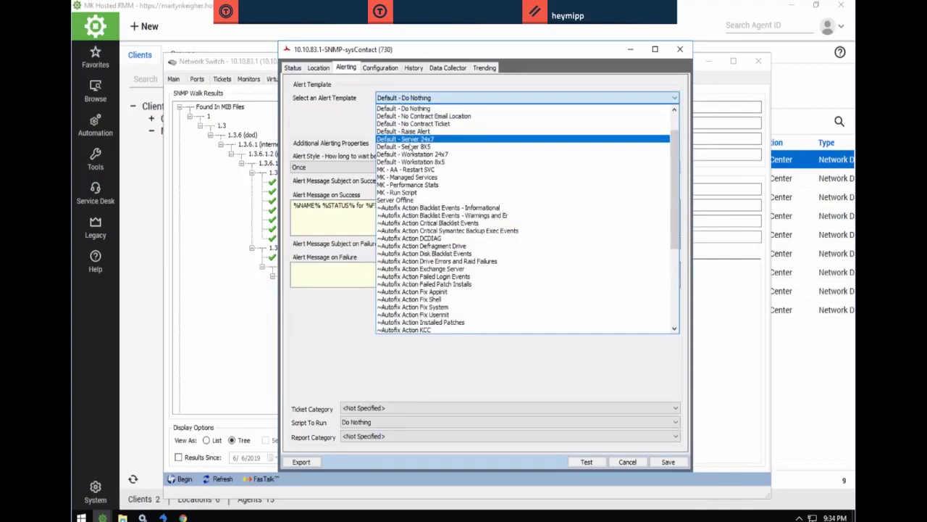
scroll(410, 145, "up", 2)
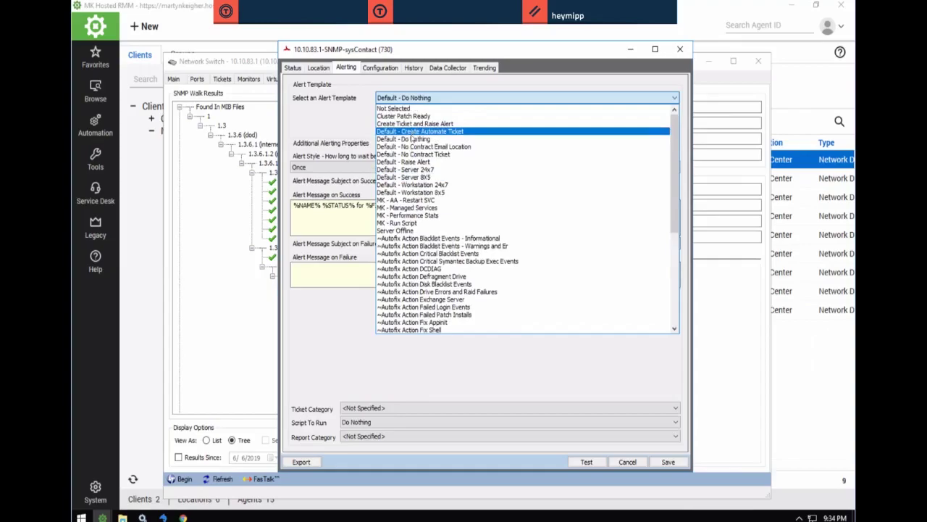
left_click(411, 132)
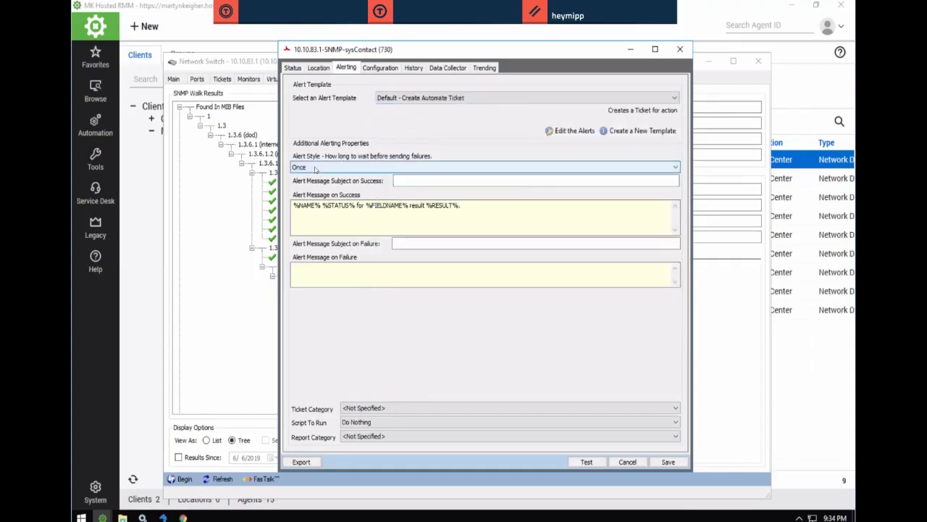
left_click(315, 167)
left_click(315, 168)
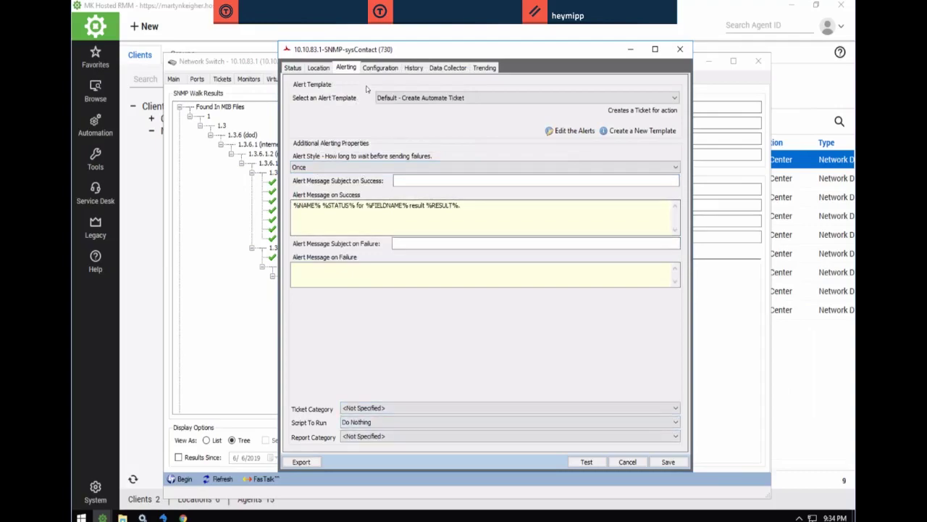
left_click(323, 69)
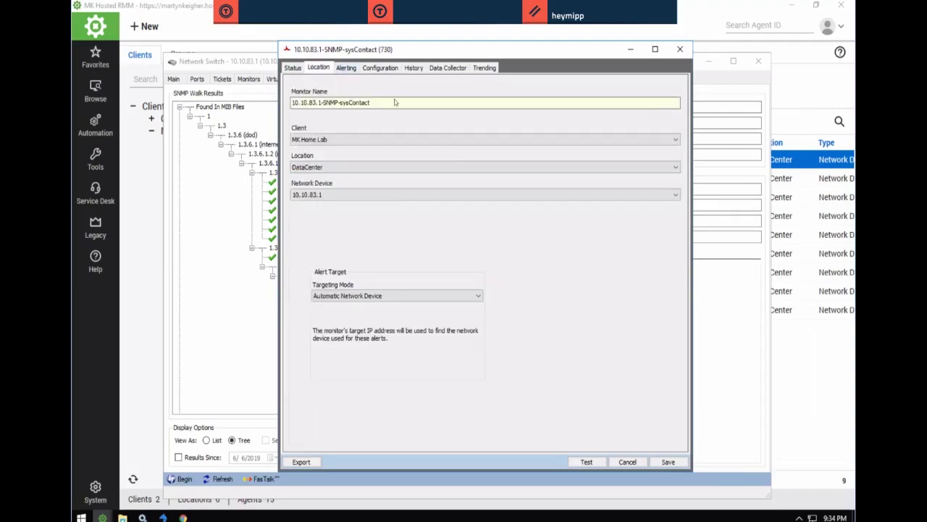
Step: Rename the monitor to 'MikroTik - Contact Name change' and save it
left_click_drag(397, 102, 286, 106)
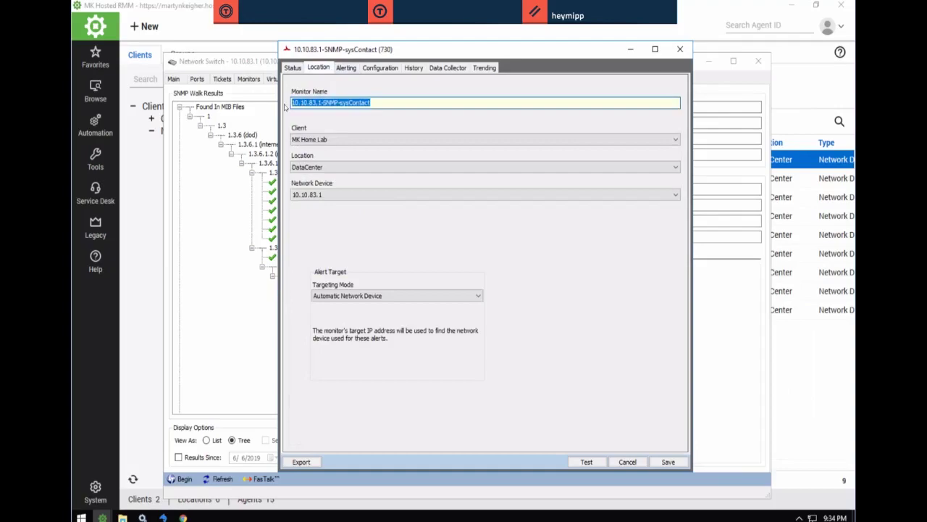
type("COntac")
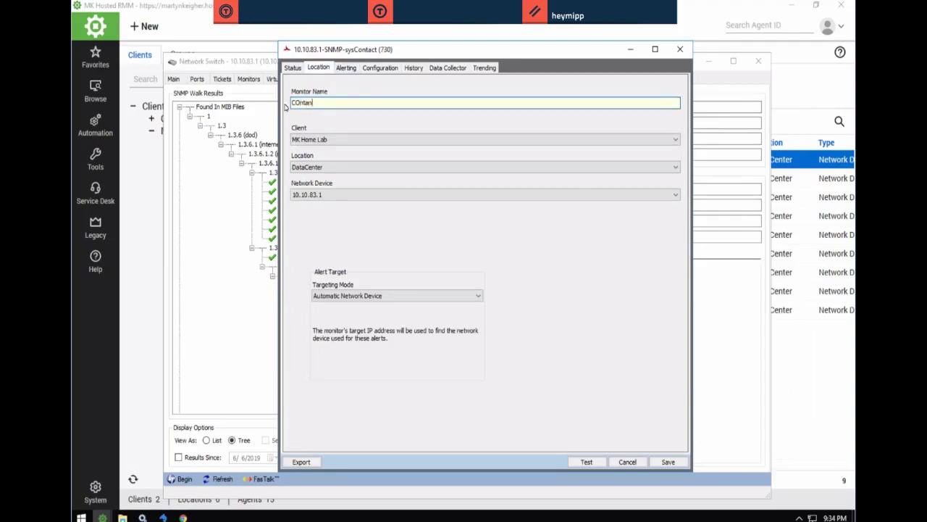
key("BackSpace")
type("ontact Name change on MI")
key("BackSpace")
key("BackSpace")
key("BackSpace")
key("BackSpace")
key("BackSpace")
left_click(292, 102)
type("MikroTik -")
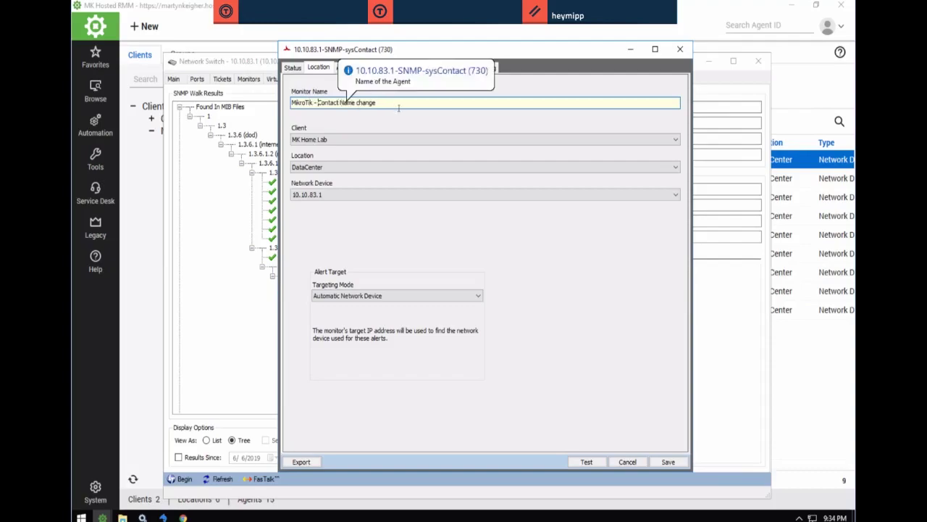
left_click(668, 462)
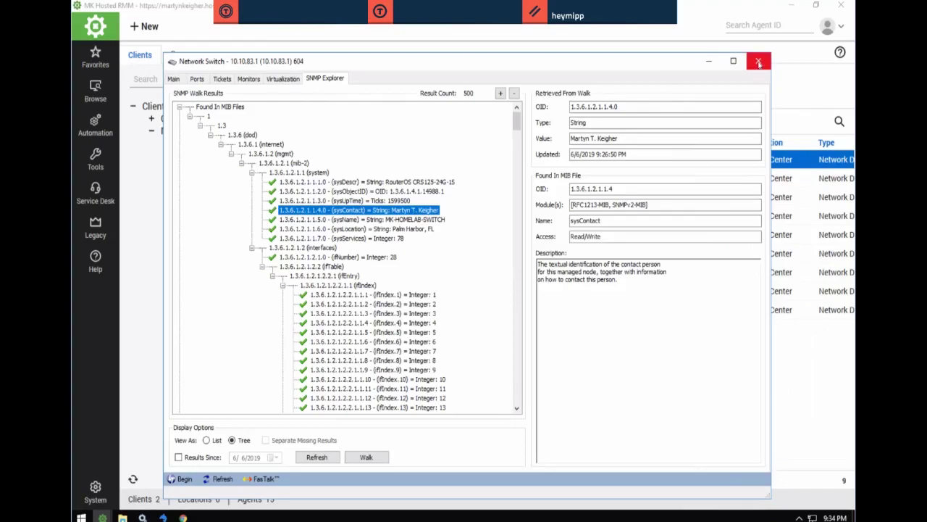
Step: Close SNMP Explorer, bring up the CONTROL window, and refresh its Monitors list with a wider Name column
left_click(758, 62)
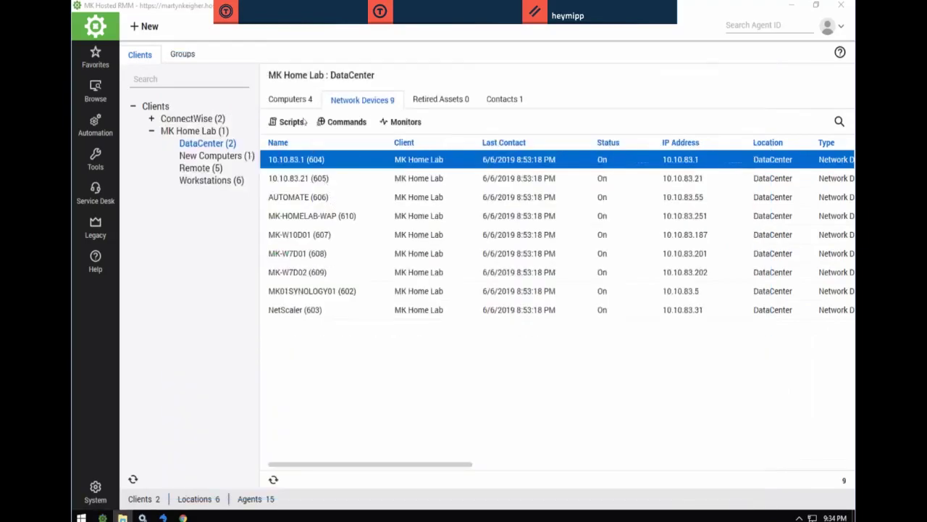
left_click(293, 98)
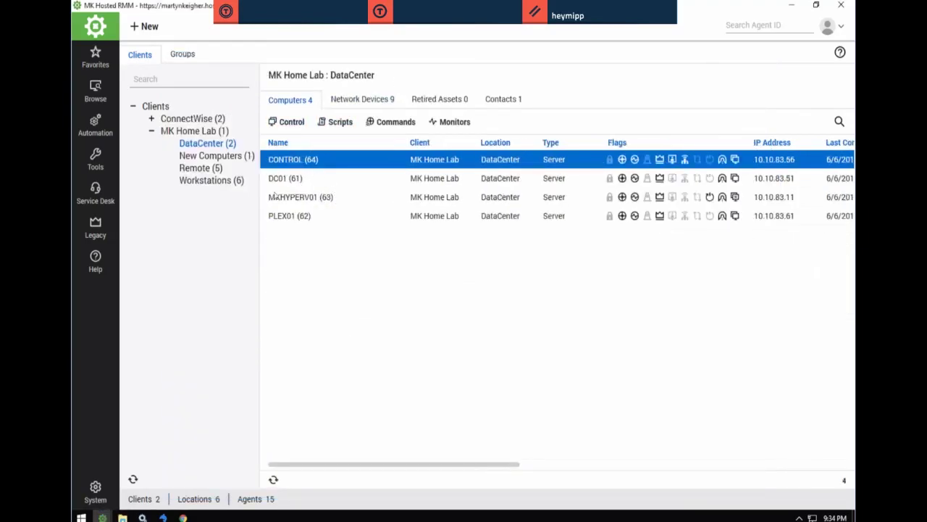
left_click(102, 518)
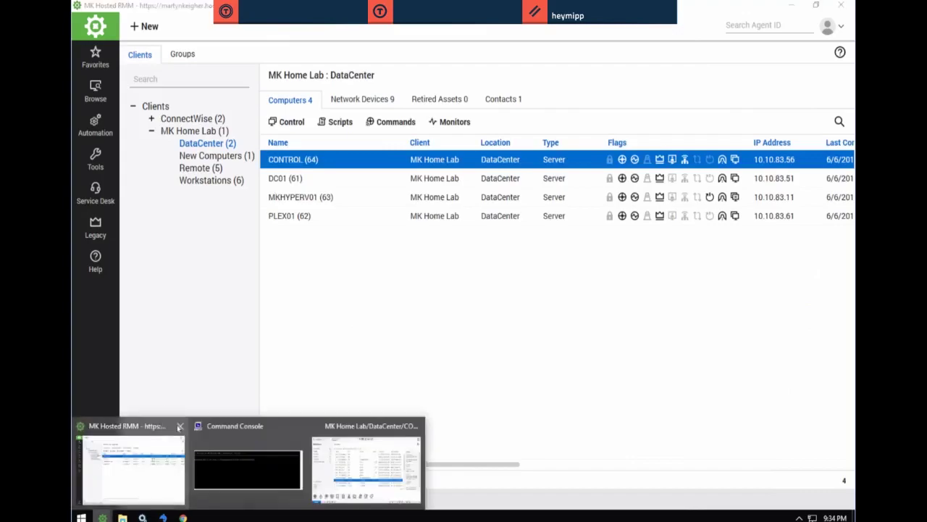
left_click(387, 439)
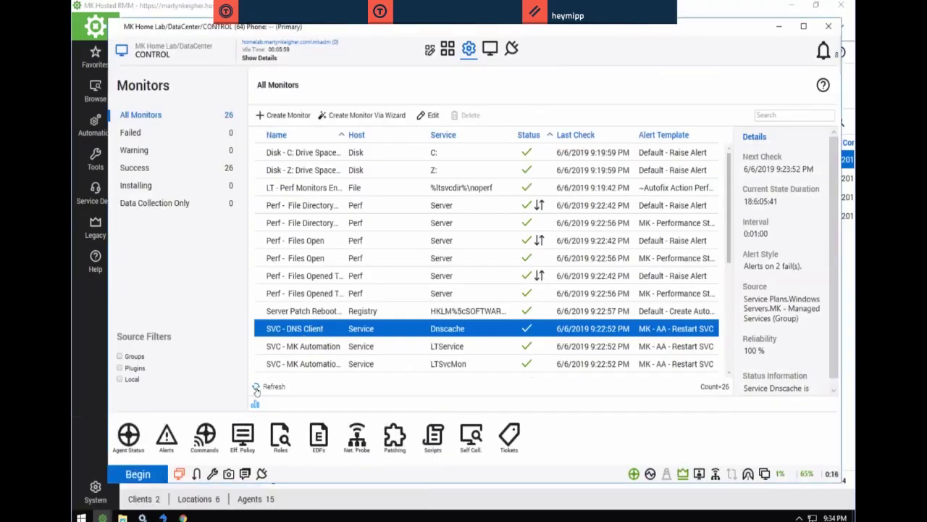
left_click(257, 388)
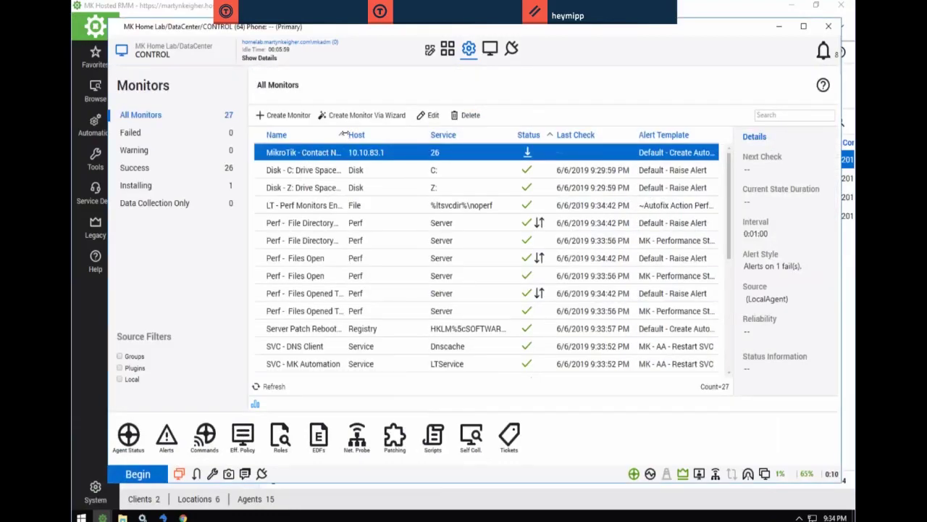
left_click_drag(347, 134, 392, 134)
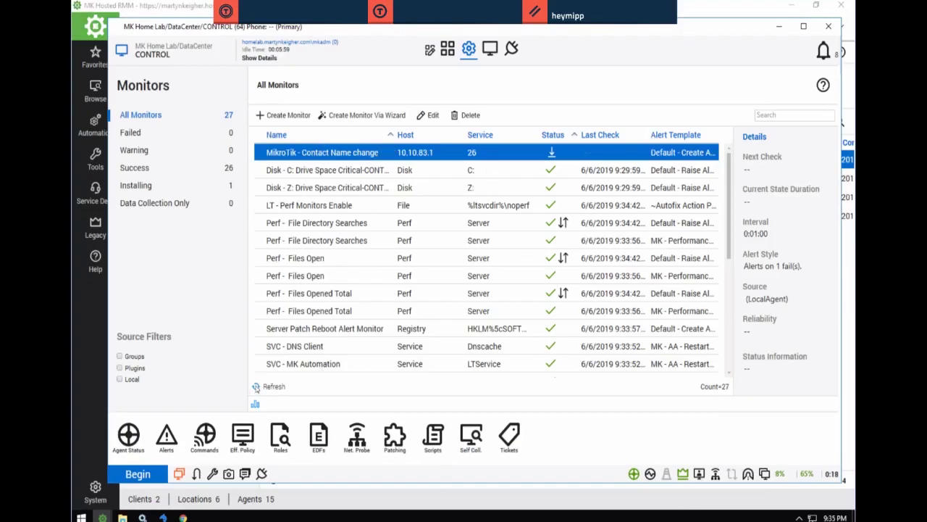
left_click(255, 387)
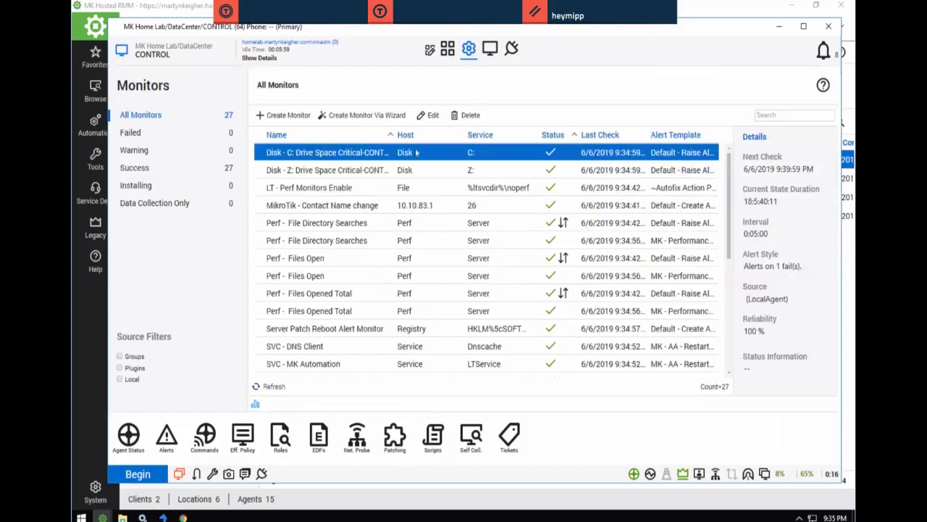
Step: Inspect the MikroTik - Contact Name change monitor's details: returned contact, state duration, 1:00 interval, alert style
left_click(346, 208)
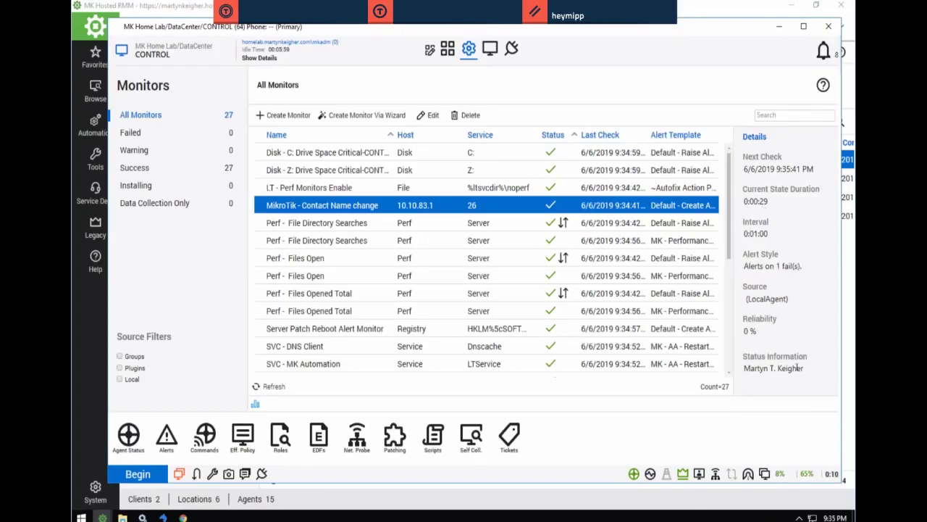
left_click_drag(801, 368, 744, 371)
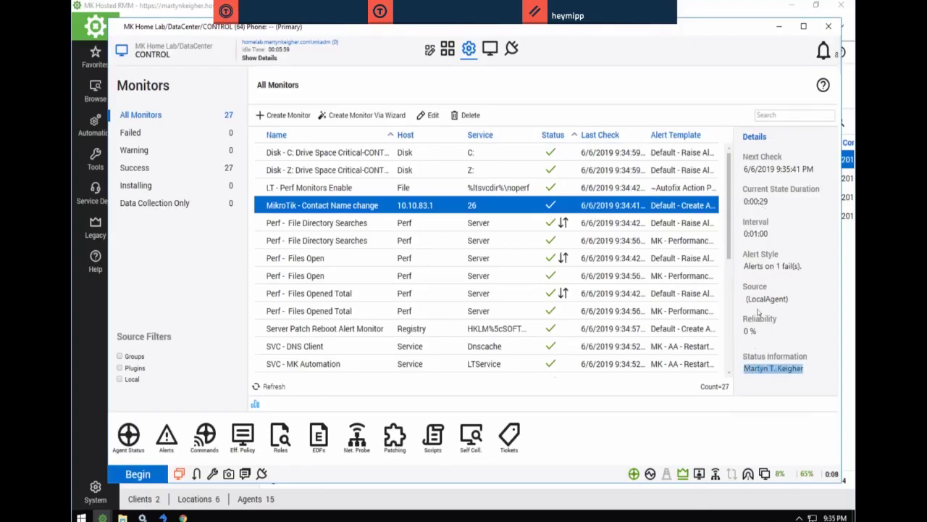
left_click_drag(767, 201, 746, 202)
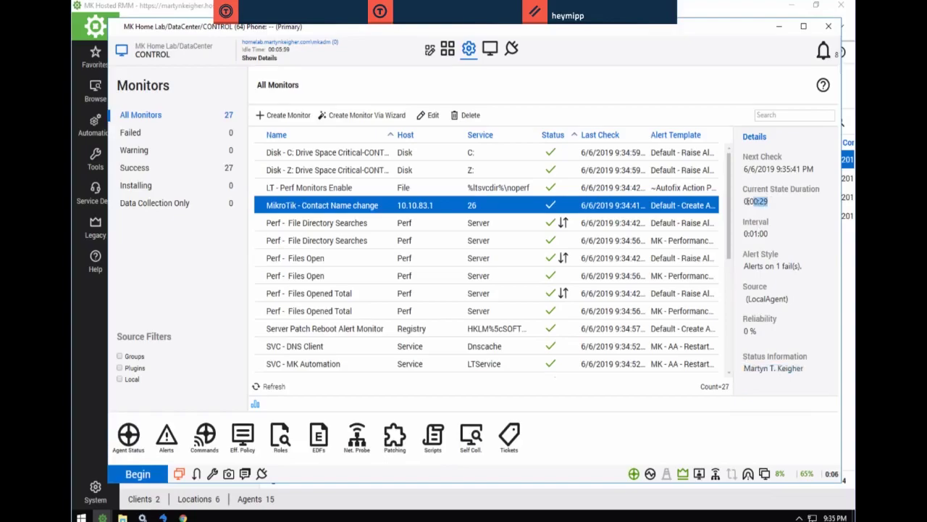
left_click_drag(769, 233, 743, 234)
left_click_drag(802, 266, 743, 268)
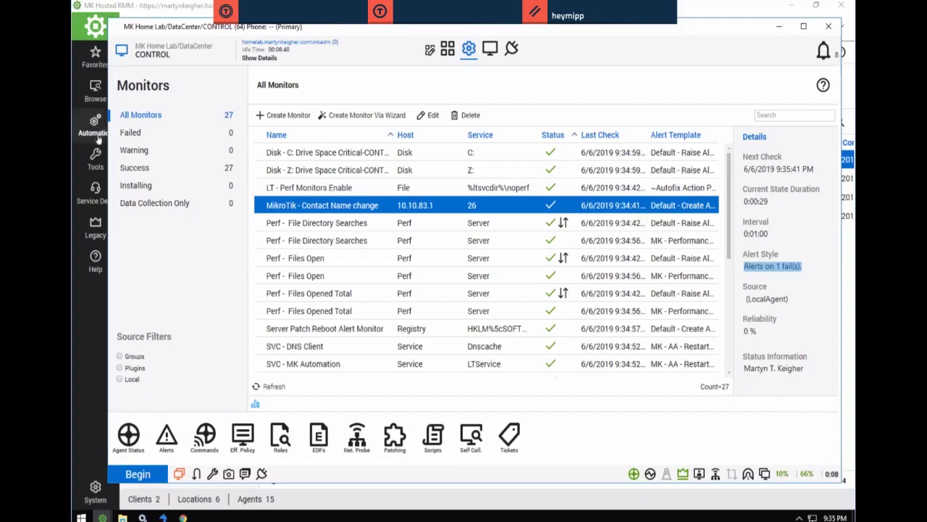
Step: Close the CONTROL computer window and widen the client tree pane slightly
left_click(114, 209)
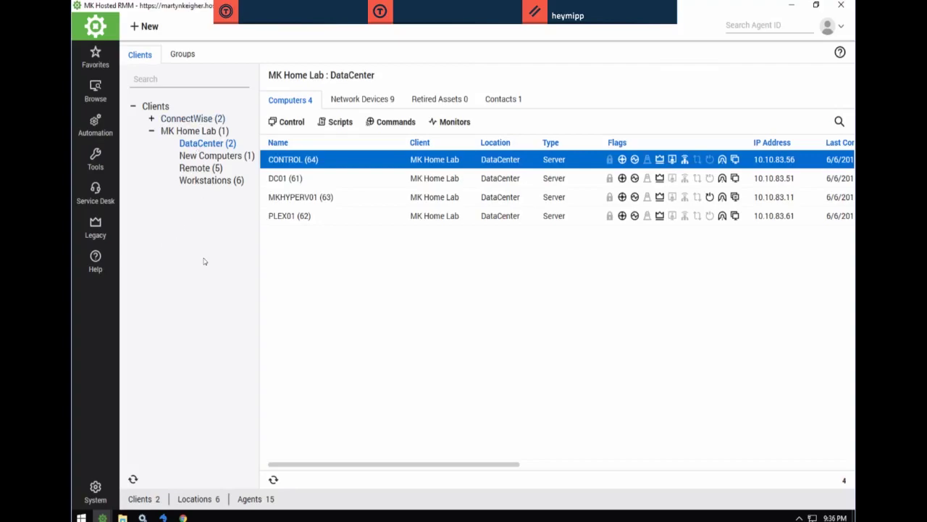
left_click_drag(259, 257, 266, 258)
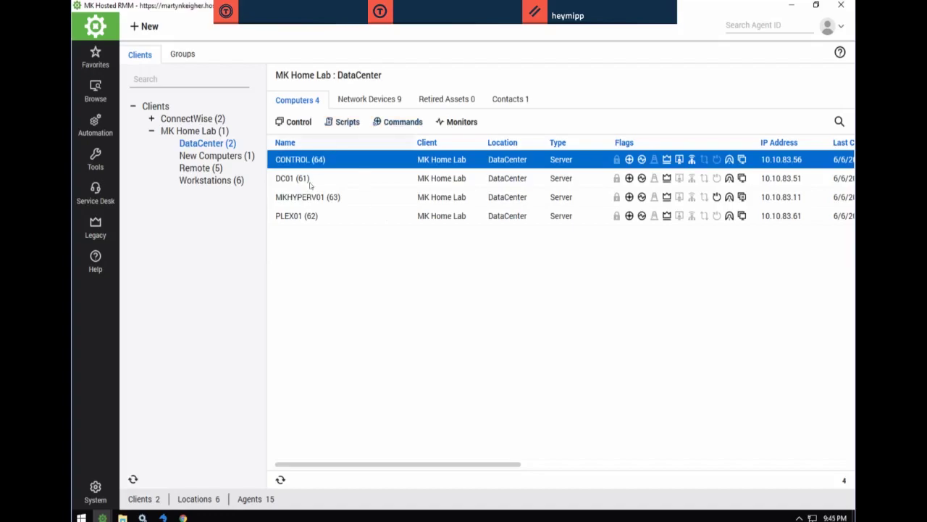
Step: Close the Probe Template Management and Command Console windows
left_click(102, 518)
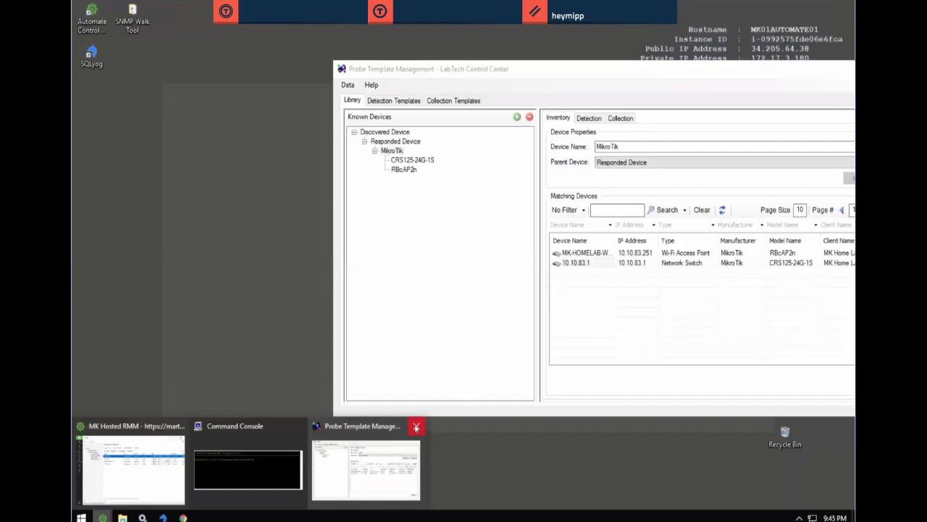
left_click(417, 427)
left_click(300, 427)
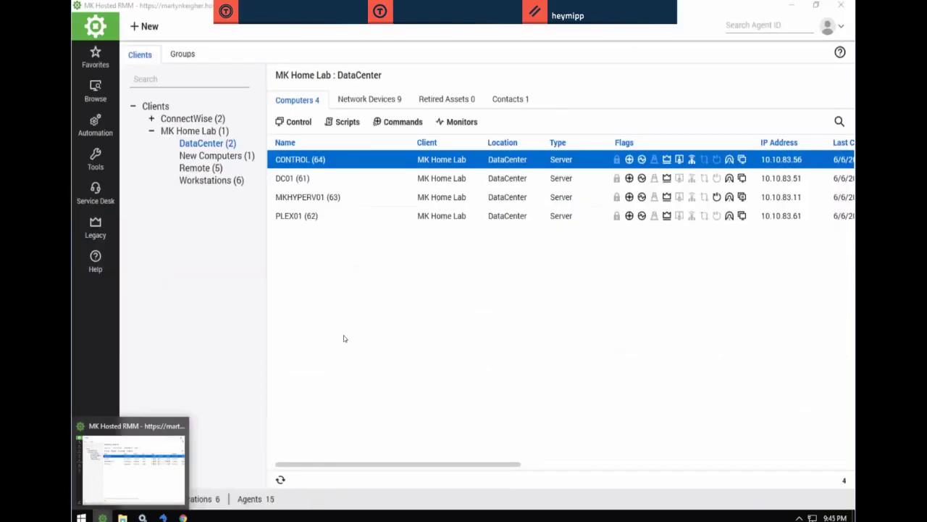
Step: Open the CONTROL computer's Monitors page, showing its 27 monitors
double_click(297, 164)
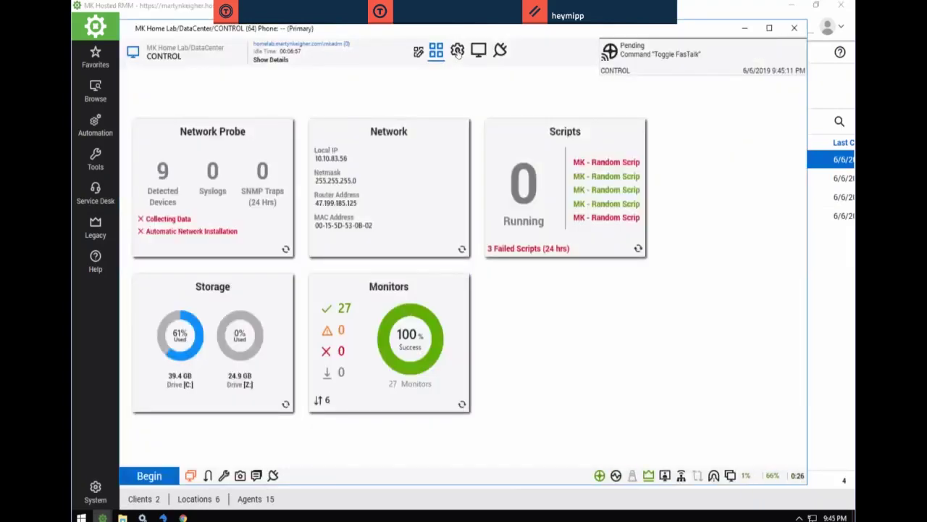
left_click(457, 51)
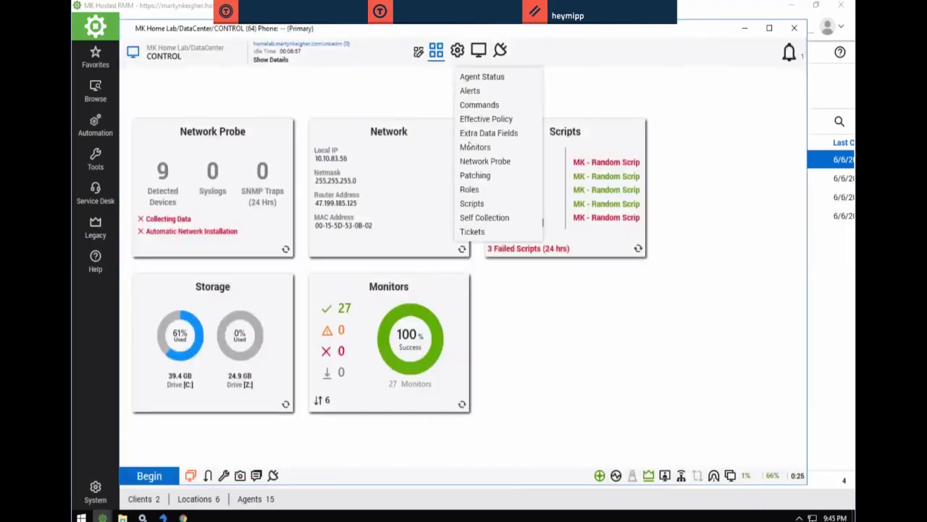
left_click(471, 147)
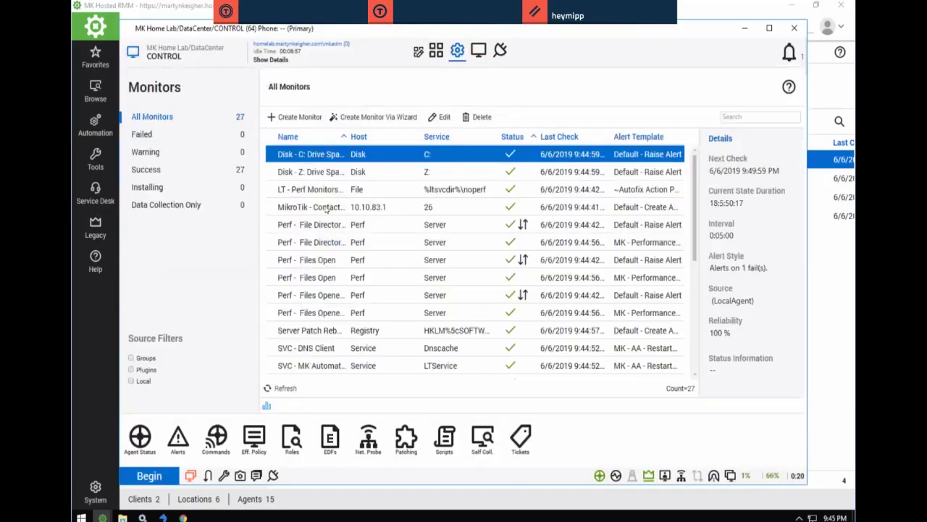
Step: Sort CONTROL's monitors by Host and inspect the MikroTik, SVC - MK Automation and SVC - Windows Event Log monitors
left_click(326, 207)
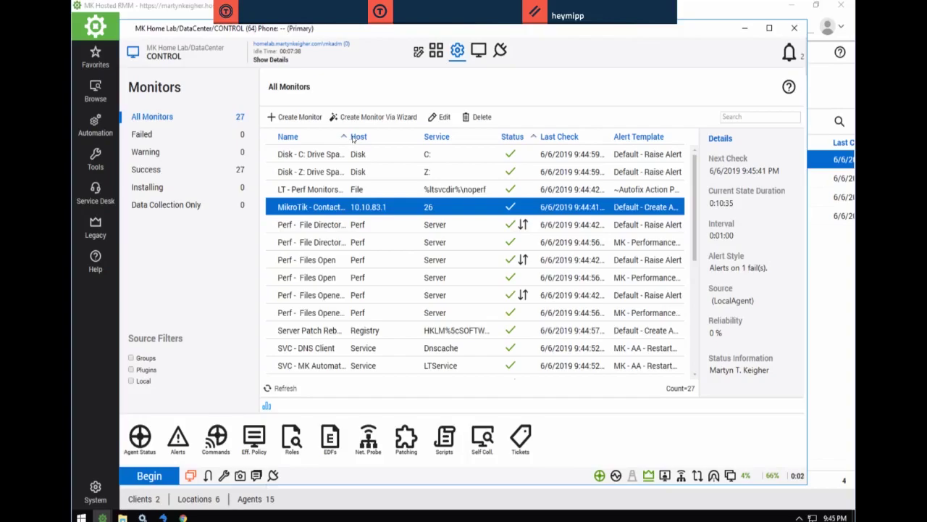
left_click(357, 139)
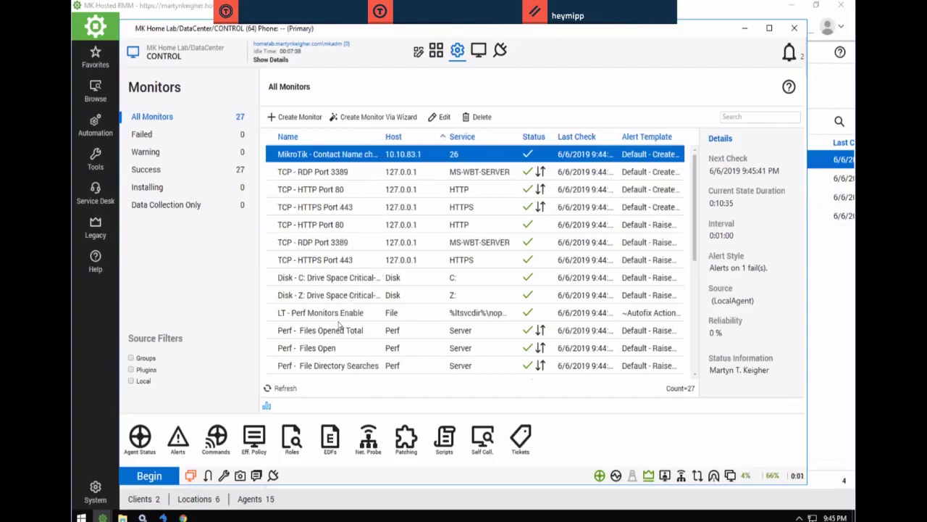
scroll(339, 325, "down", 4)
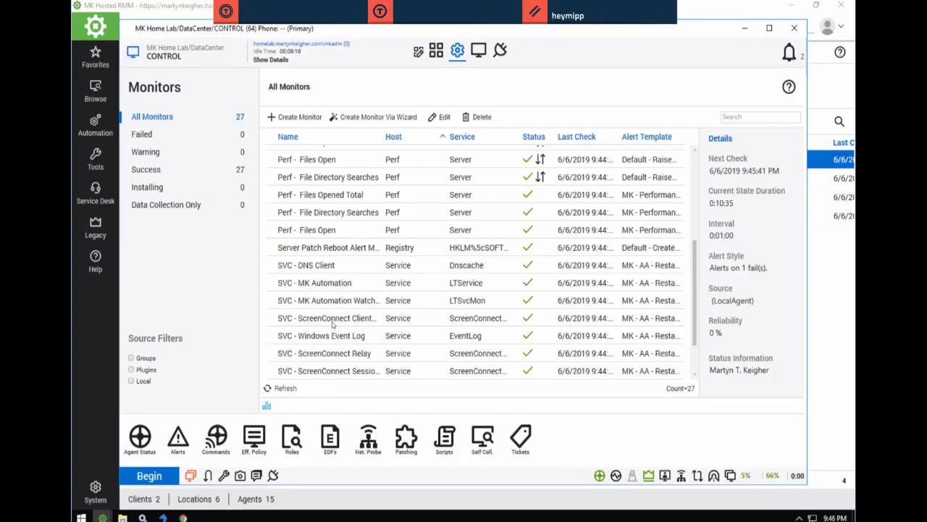
left_click(318, 284)
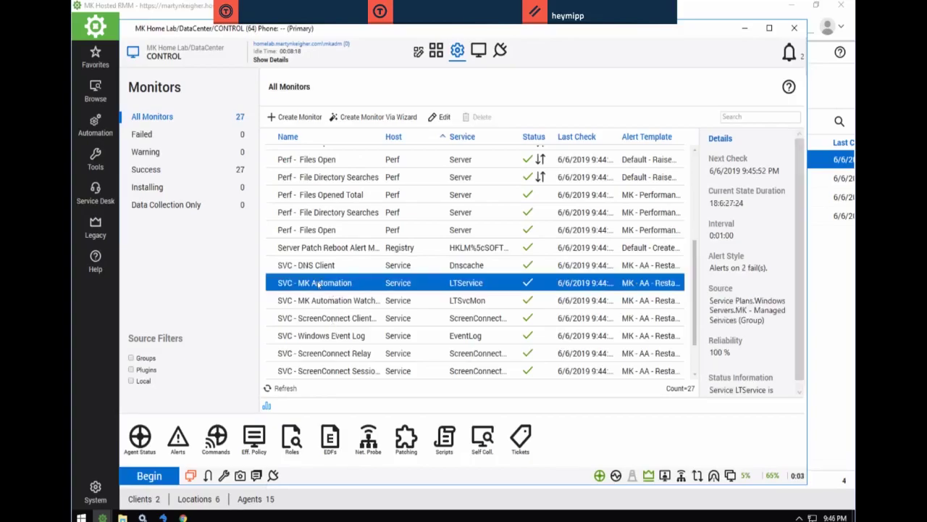
left_click(320, 334)
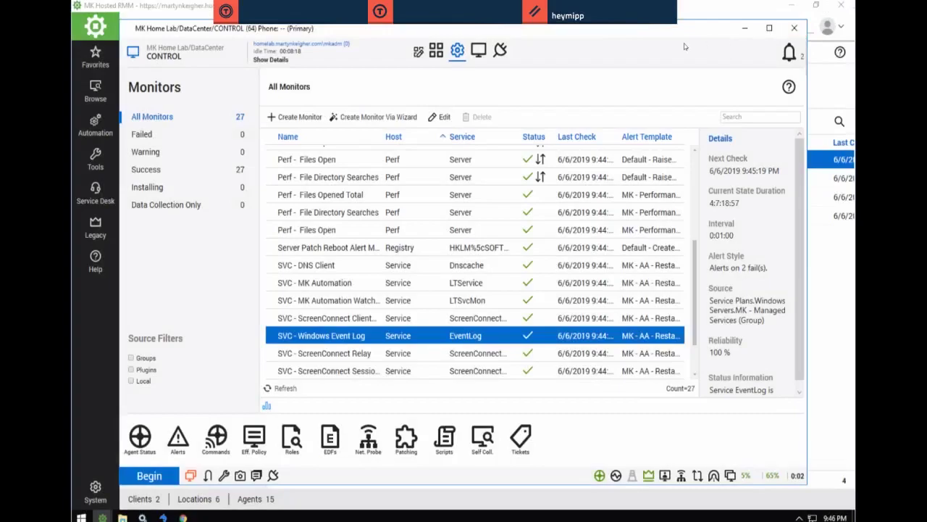
left_click_drag(673, 39, 681, 51)
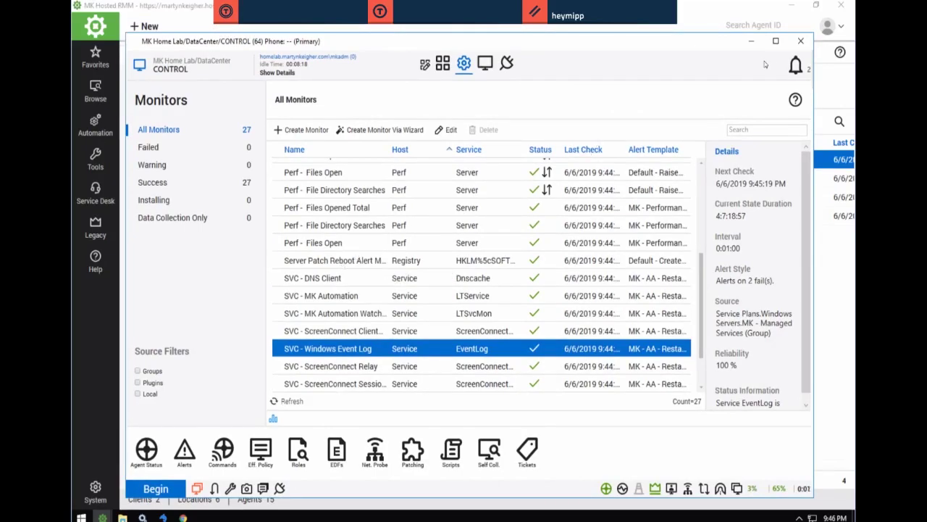
Step: Close the CONTROL window, switch to Groups, expand Network Devices and widen the tree pane
left_click(802, 43)
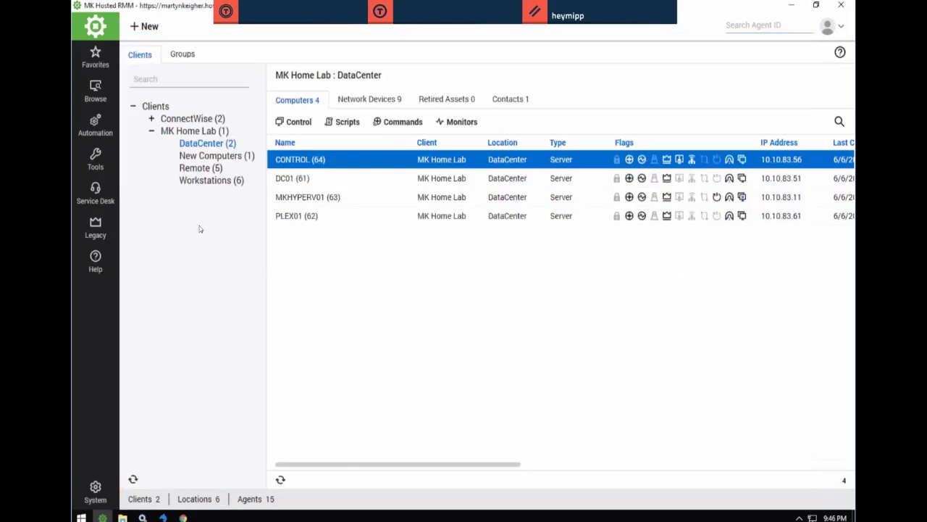
left_click(183, 55)
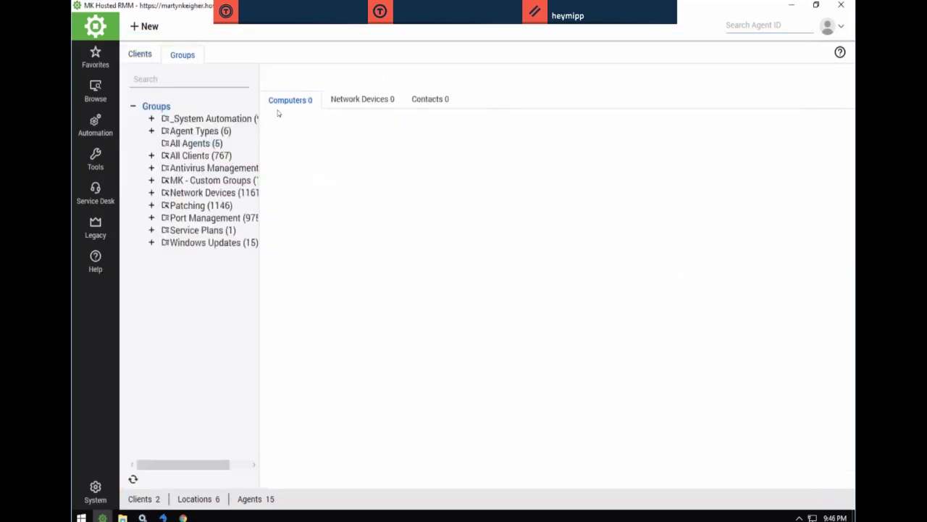
left_click(151, 193)
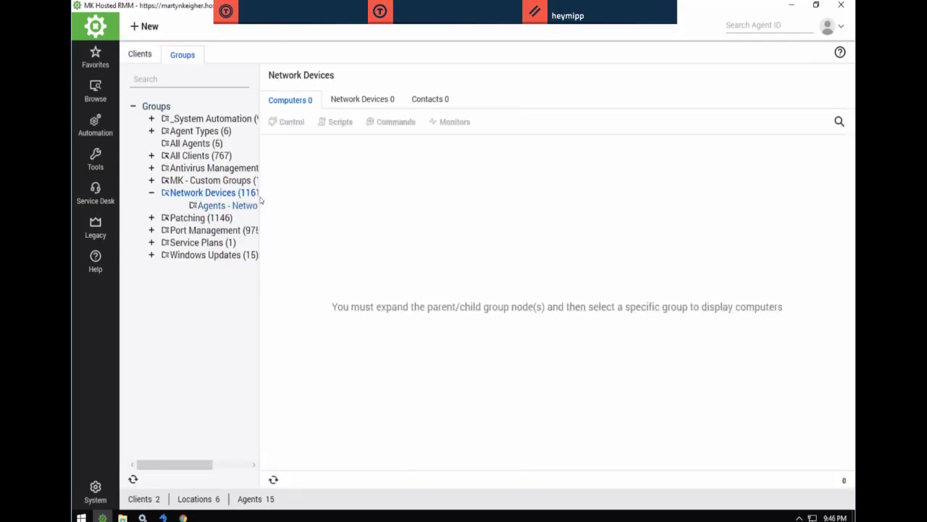
left_click_drag(258, 196, 335, 183)
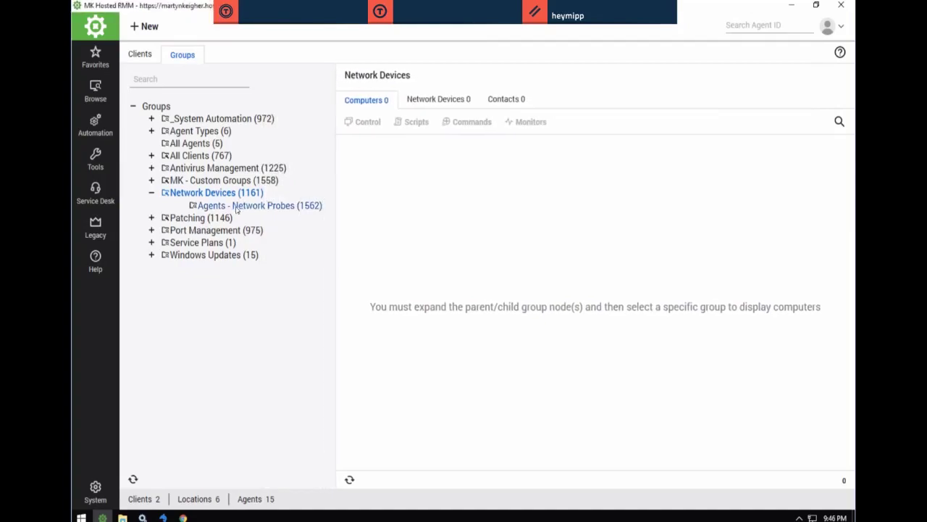
Step: View the Agents - Network Probes subgroup, then review the Network Devices group properties
left_click(236, 207)
left_click(226, 194)
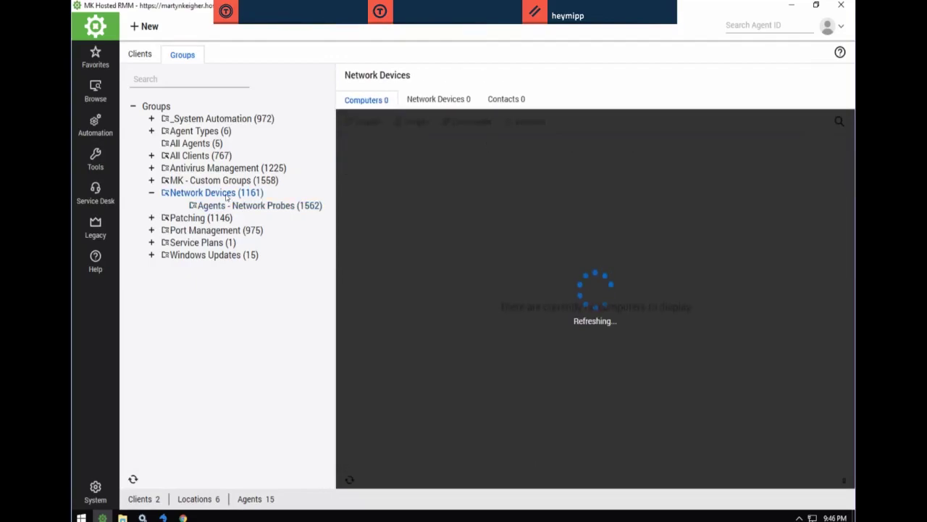
double_click(226, 194)
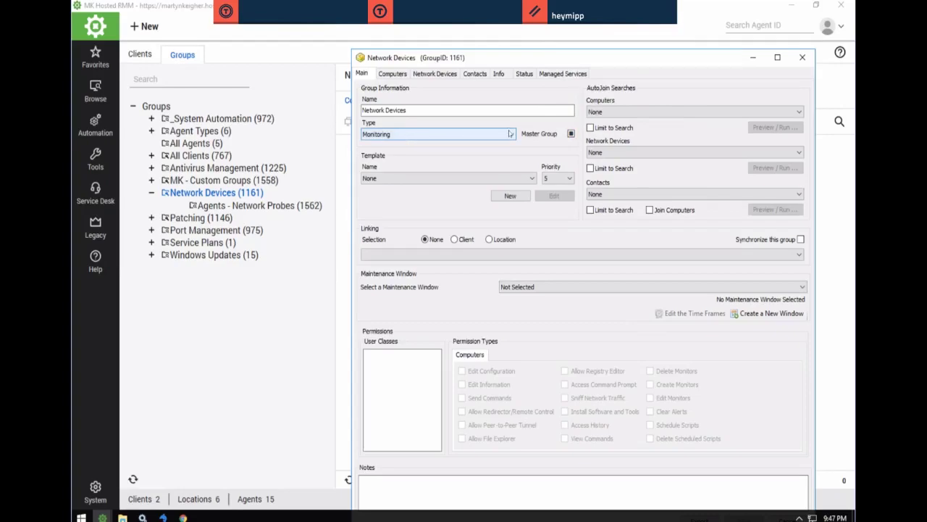
mouse_move(573, 138)
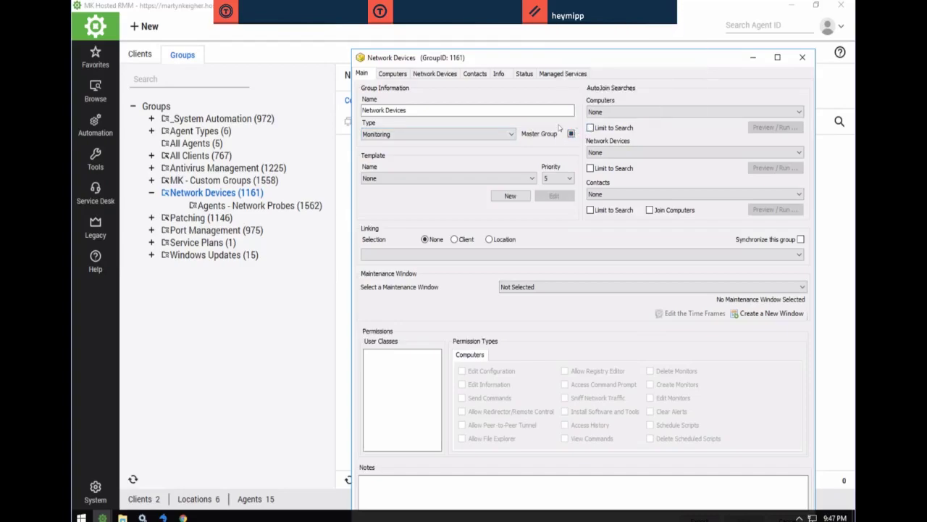
left_click(802, 56)
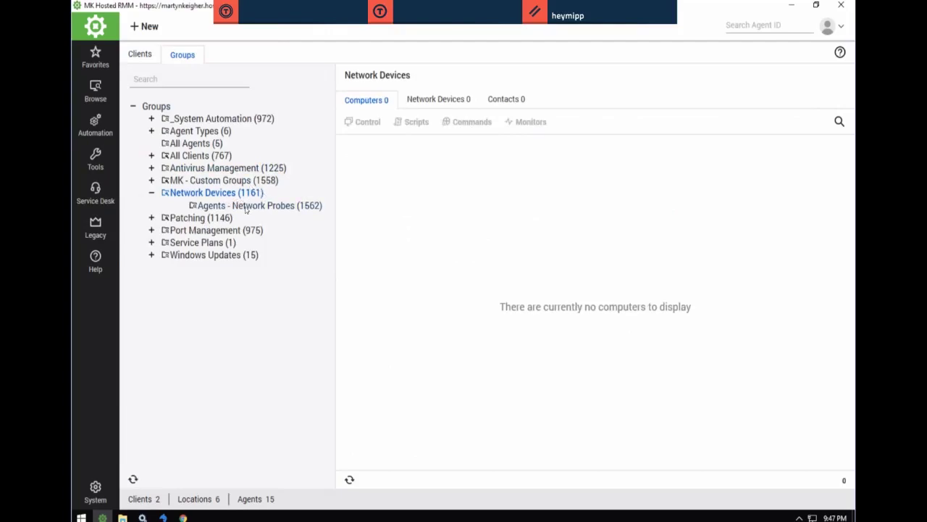
Step: Review the Agents - Network Probes group's members, remote monitors, internal monitors and scheduled scripts
double_click(246, 206)
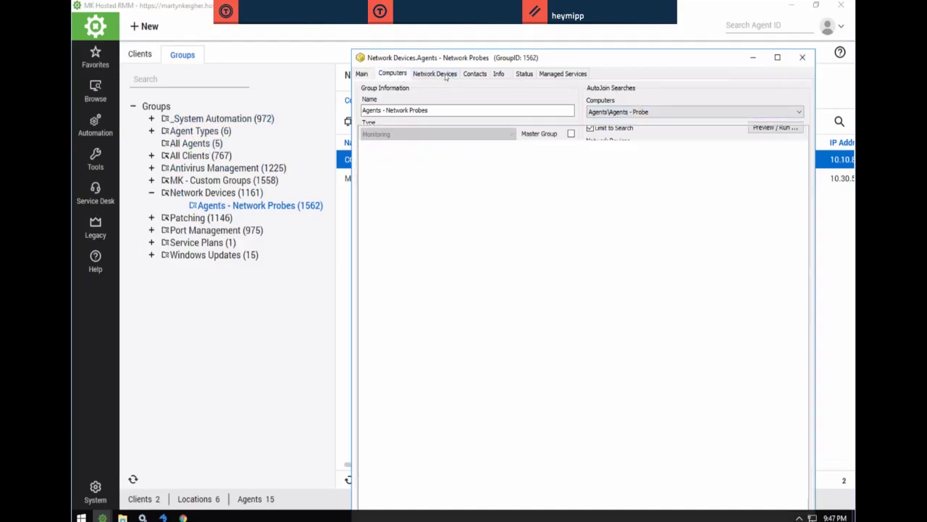
left_click(397, 75)
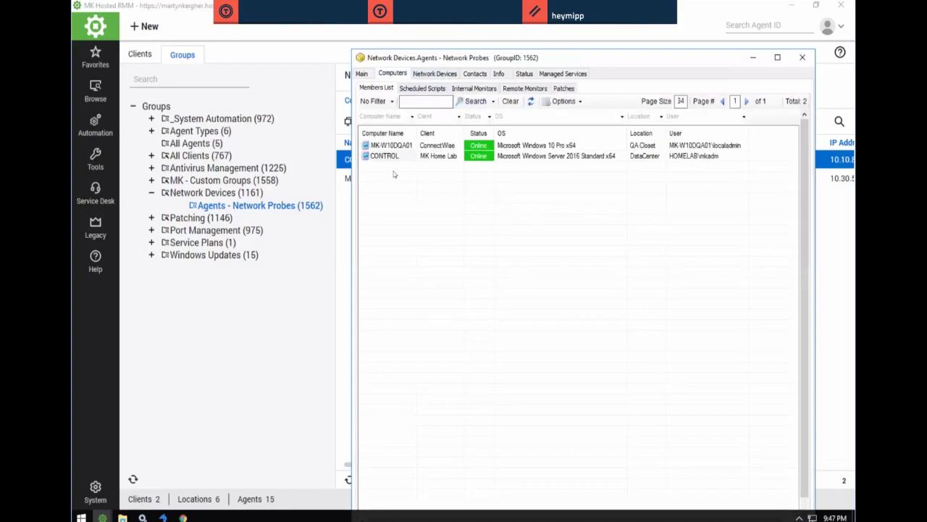
left_click(522, 88)
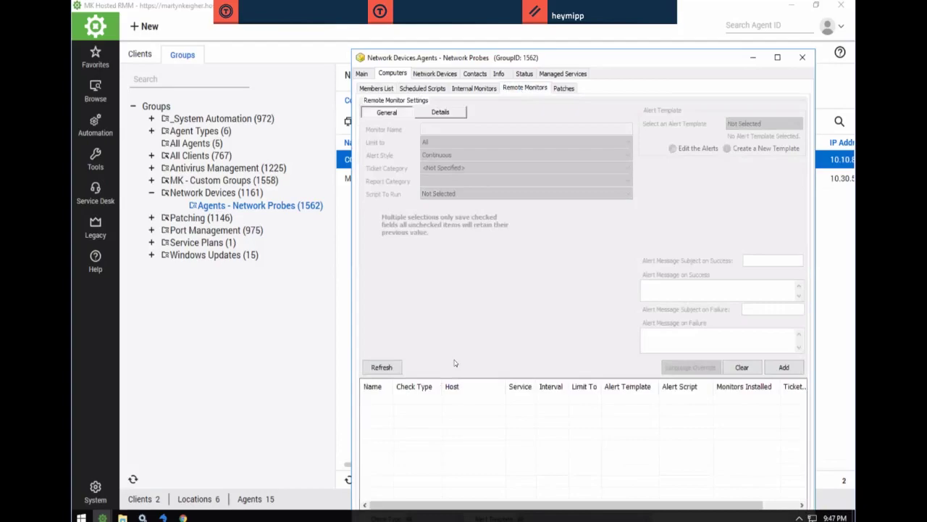
left_click(471, 89)
left_click(420, 89)
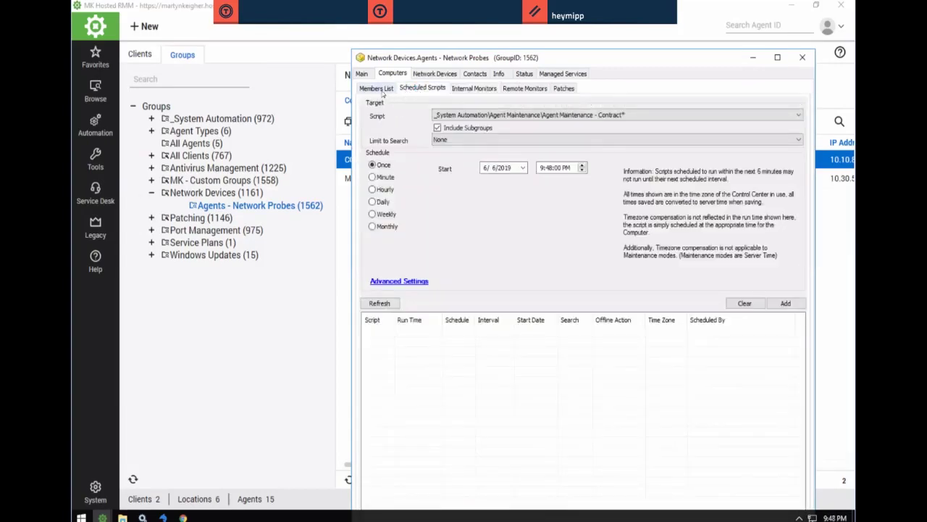
left_click(378, 89)
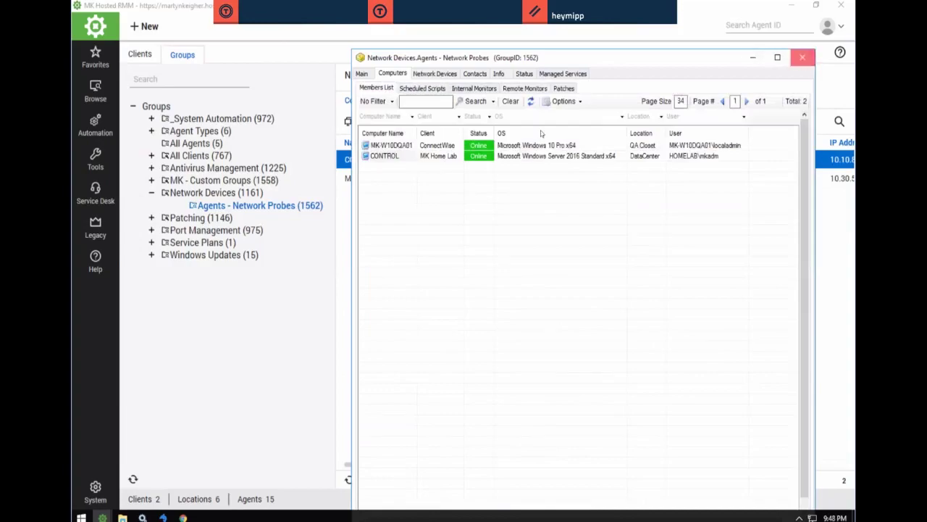
left_click(801, 56)
Step: Rename the Agents - Network Probes group to '_Network Probes' and save it
double_click(247, 208)
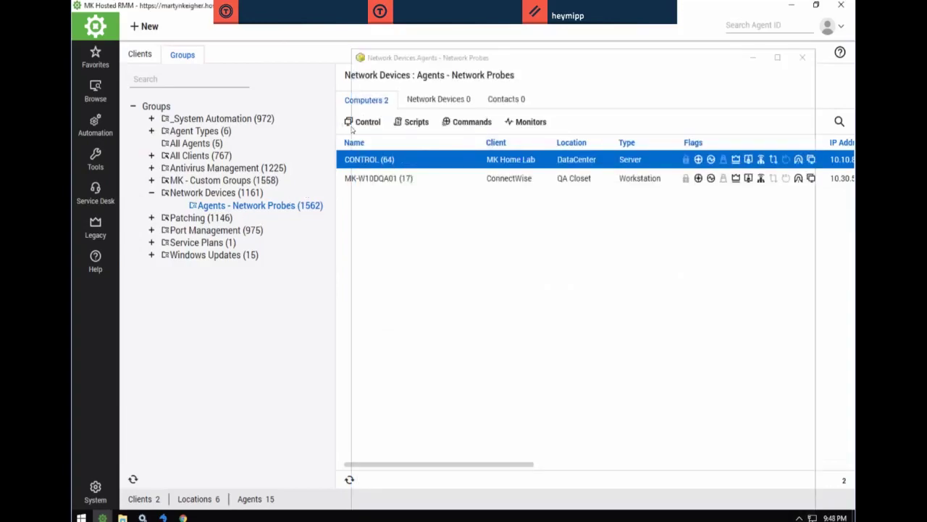
left_click_drag(388, 110, 318, 113)
key("BackSpace")
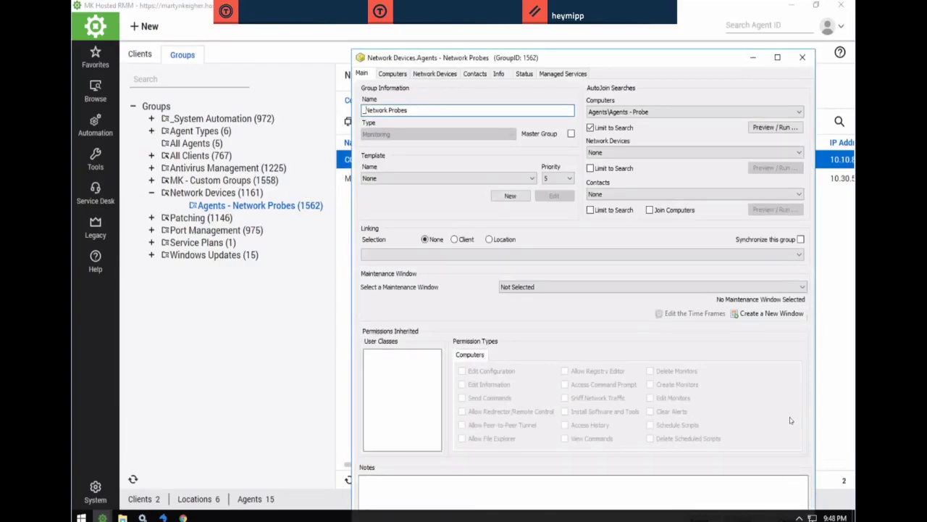
left_click_drag(681, 60, 574, 16)
left_click(637, 477)
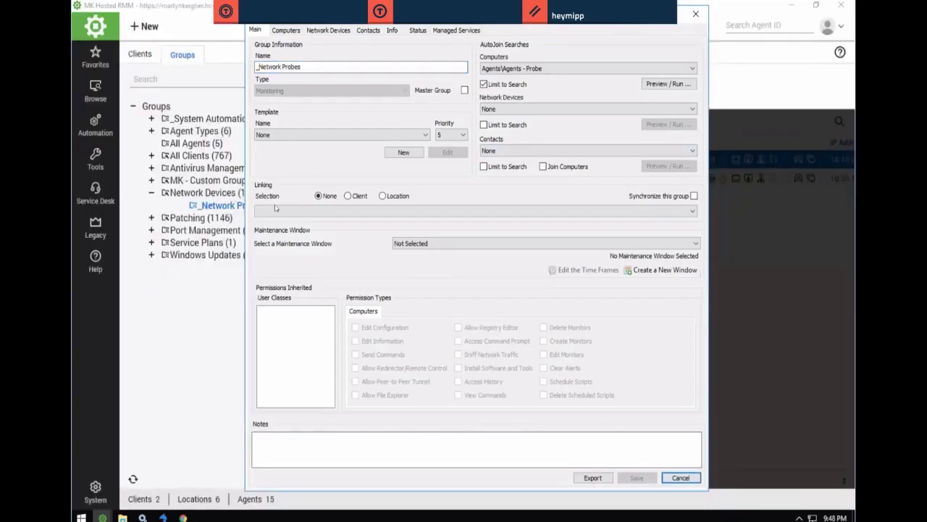
left_click(234, 194)
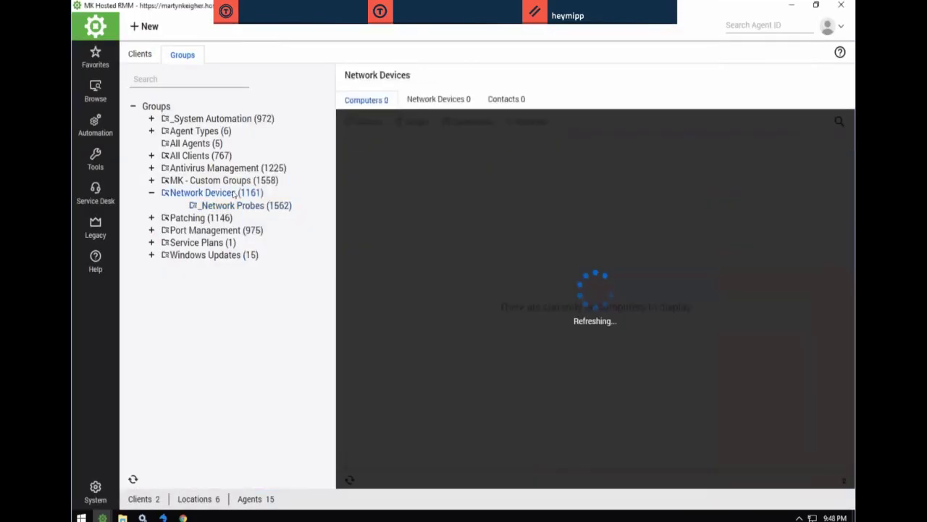
Step: Create a subgroup named 'Managed Devices' (1564) under Network Devices
right_click(234, 194)
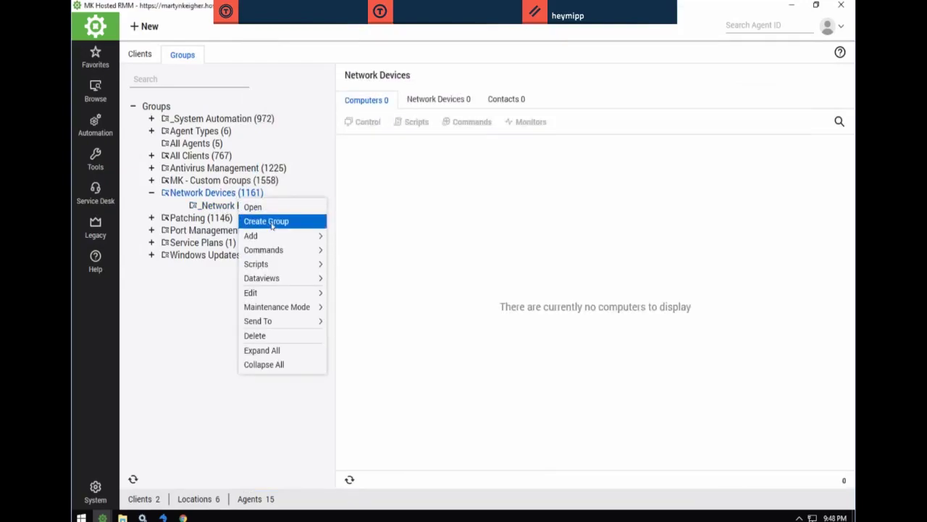
left_click(272, 224)
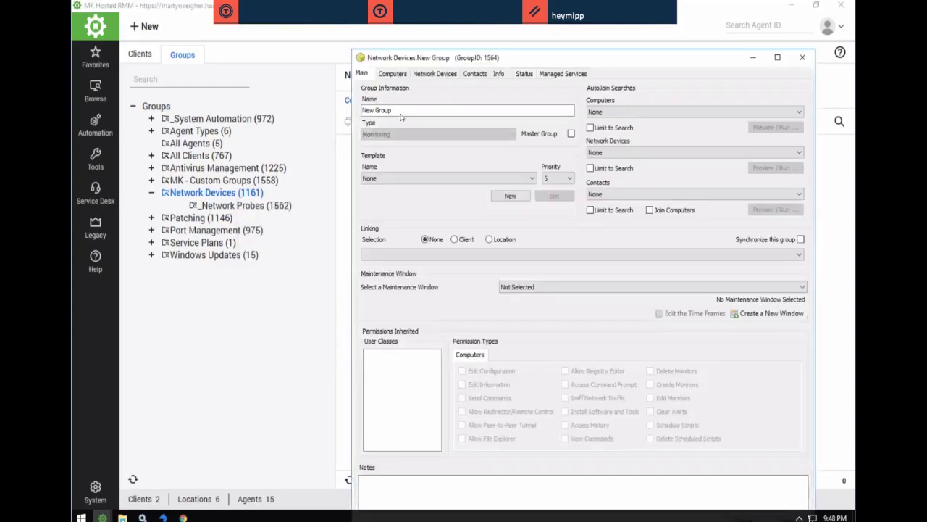
left_click_drag(401, 112, 348, 113)
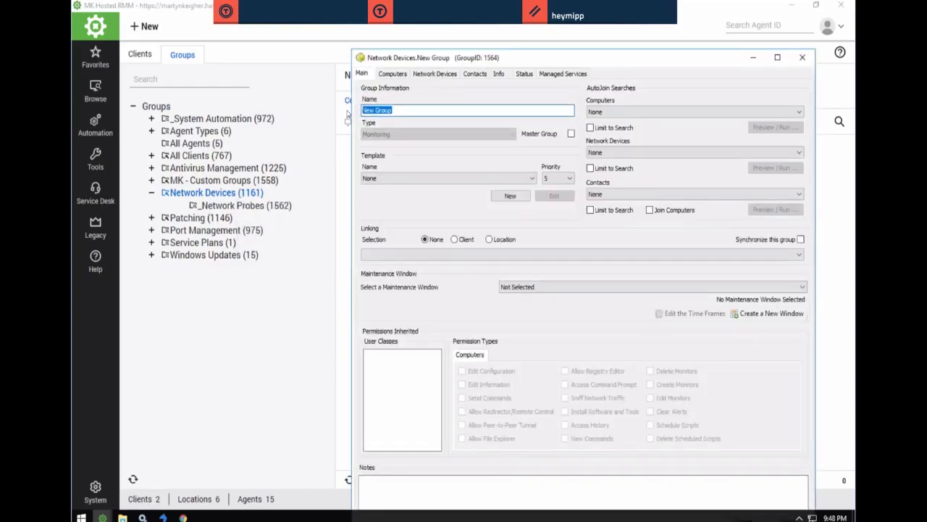
type("Managed Devices")
left_click_drag(652, 57, 598, 29)
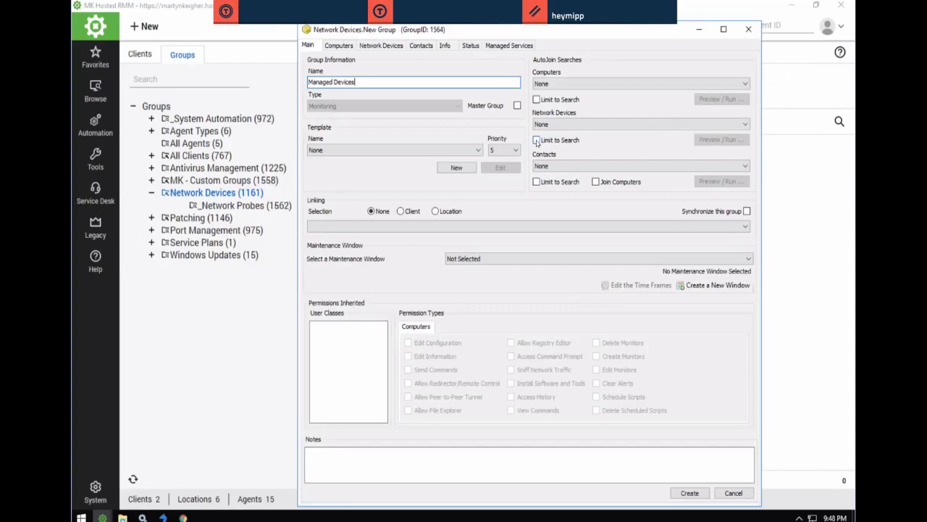
left_click(689, 493)
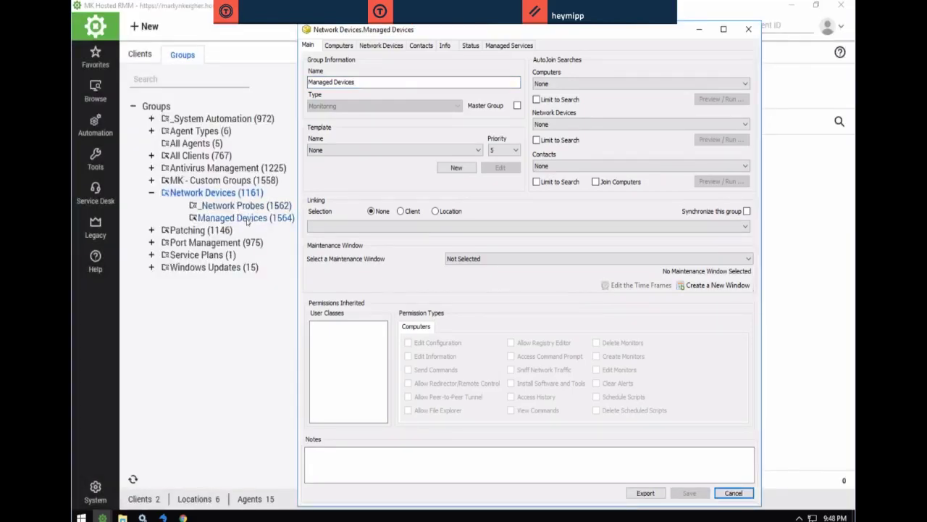
left_click(245, 218)
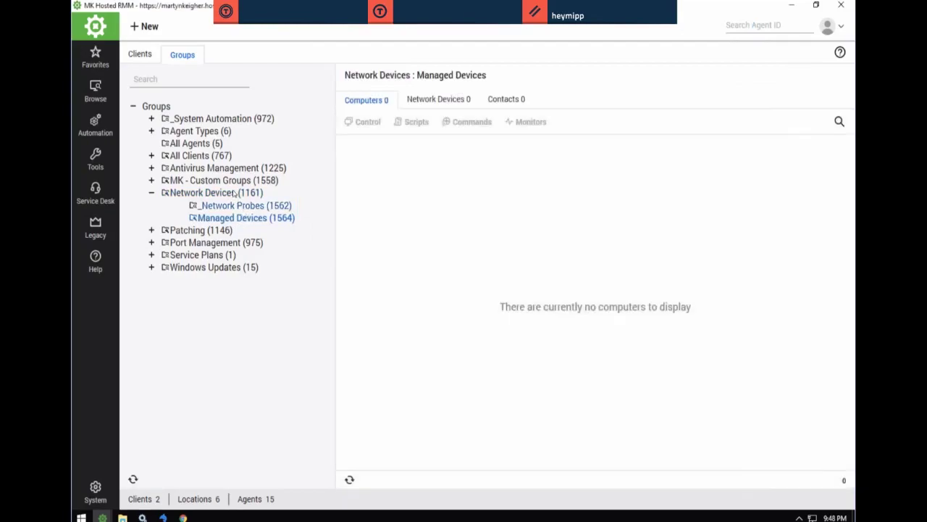
left_click(234, 193)
Step: Start another Network Devices subgroup, then close the Managed Devices group settings
right_click(236, 194)
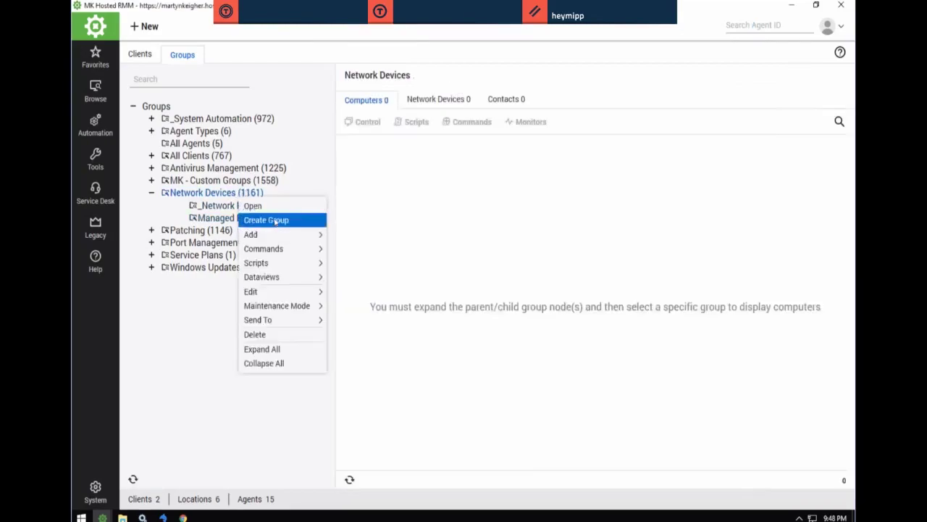
left_click(279, 220)
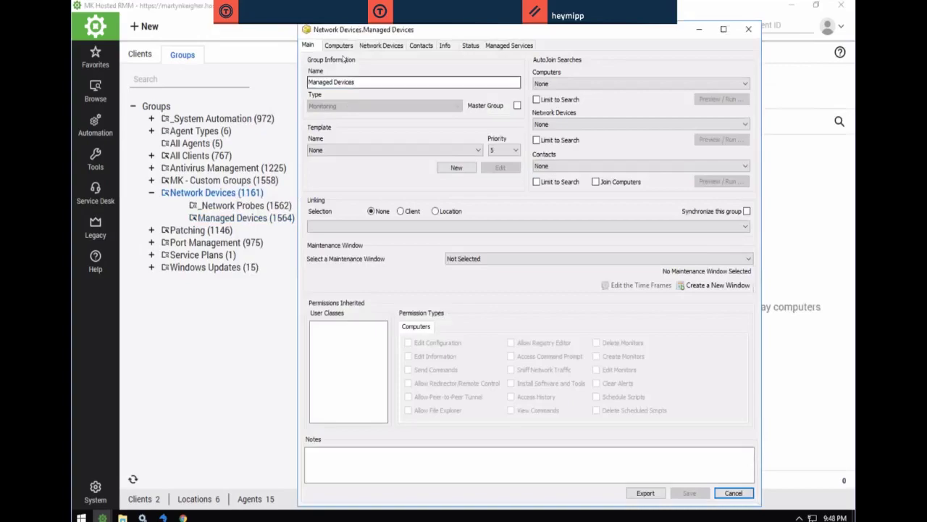
left_click(339, 46)
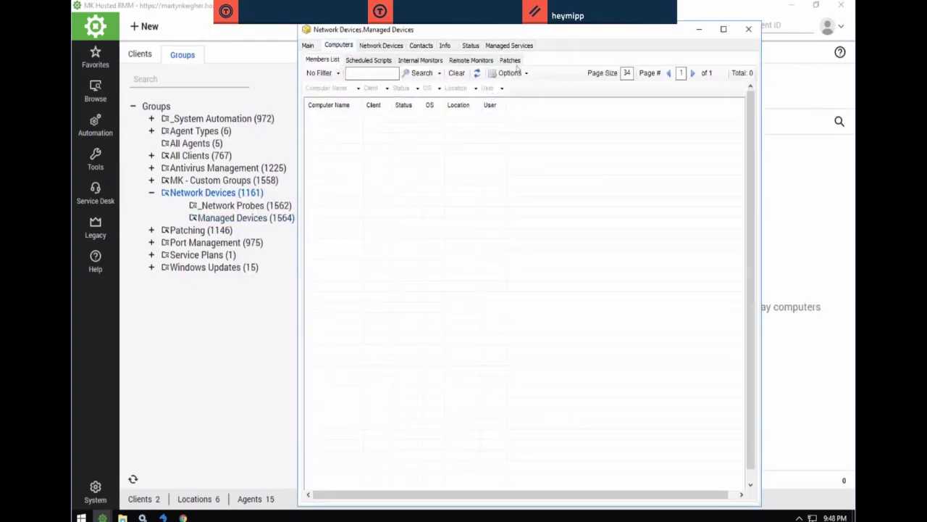
left_click(748, 29)
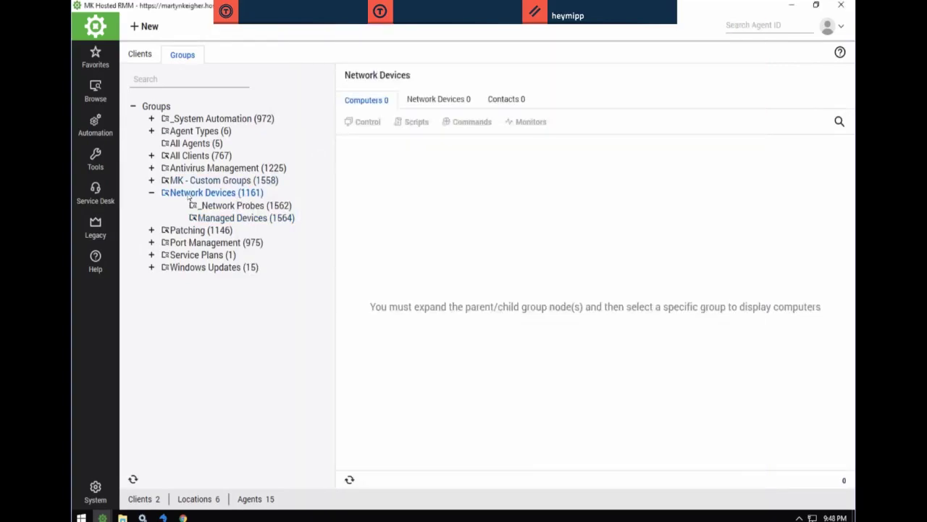
Step: Create a subgroup named 'All Devices' (1566) under Network Devices
right_click(189, 197)
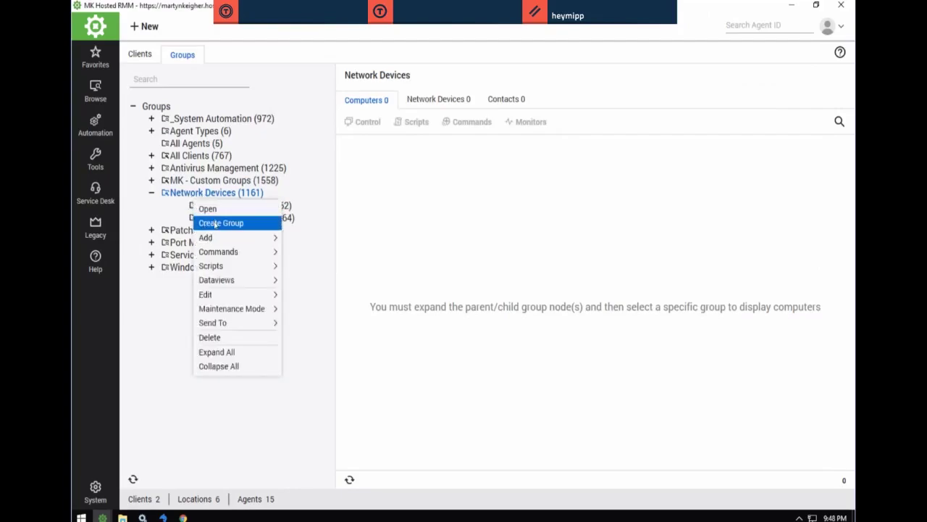
left_click(214, 224)
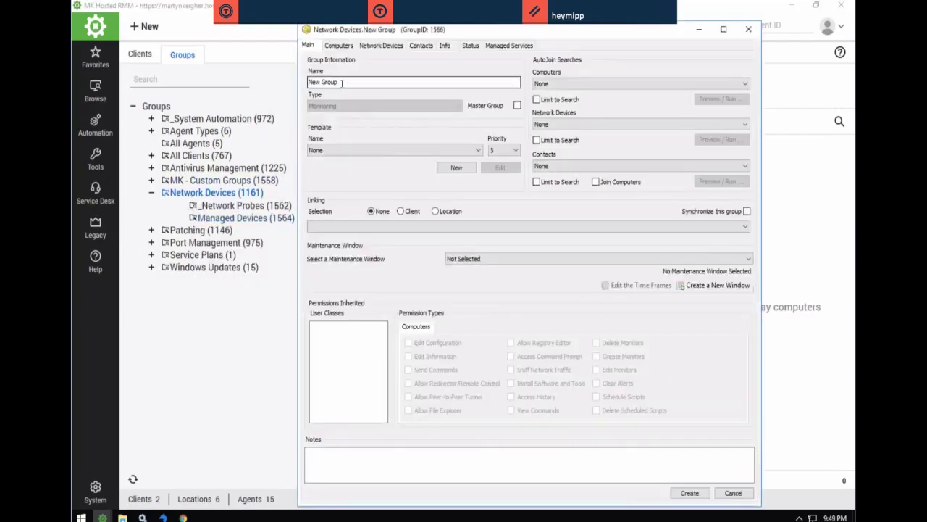
double_click(330, 82)
left_click_drag(329, 82, 309, 82)
type("All M")
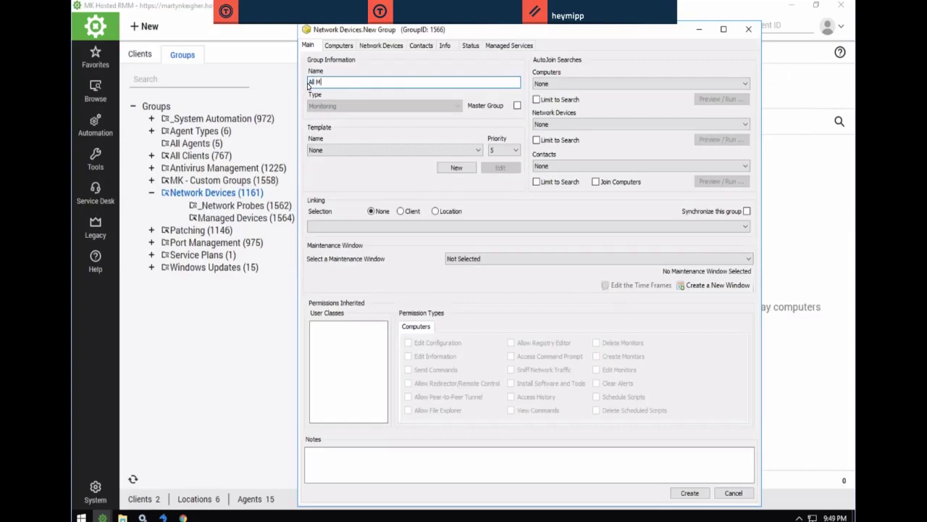
type("anaged")
key("BackSpace")
key("BackSpace")
type("Devices")
left_click(689, 493)
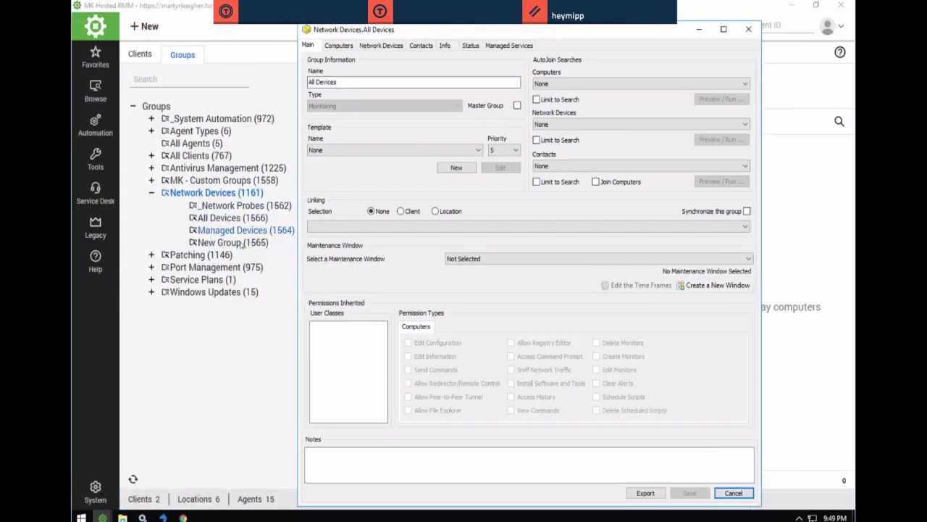
left_click(241, 243)
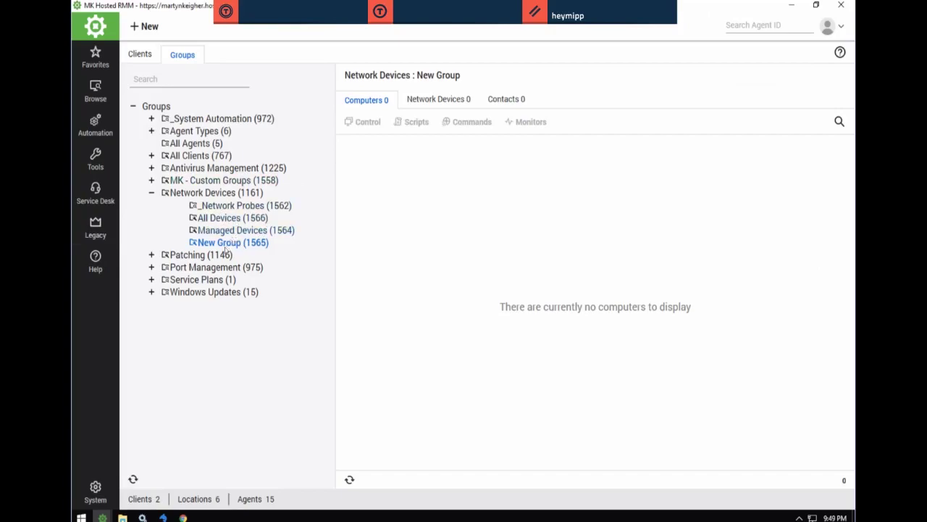
Step: Delete the leftover New Group (1565) and view the All Devices group
right_click(226, 251)
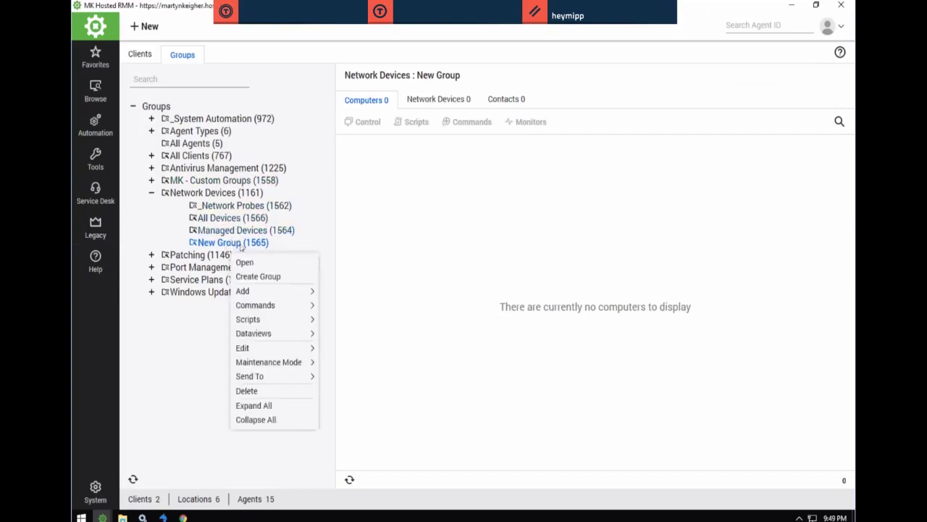
left_click(249, 392)
left_click(493, 292)
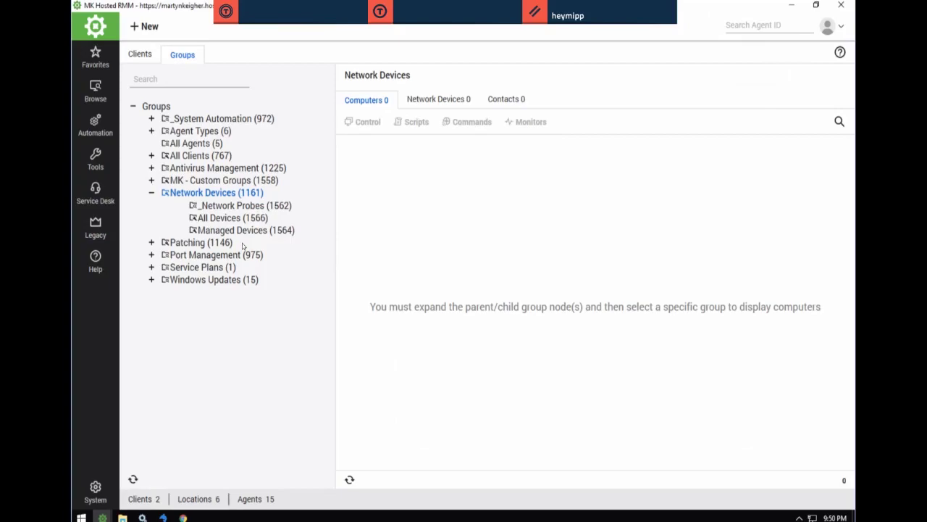
left_click(224, 218)
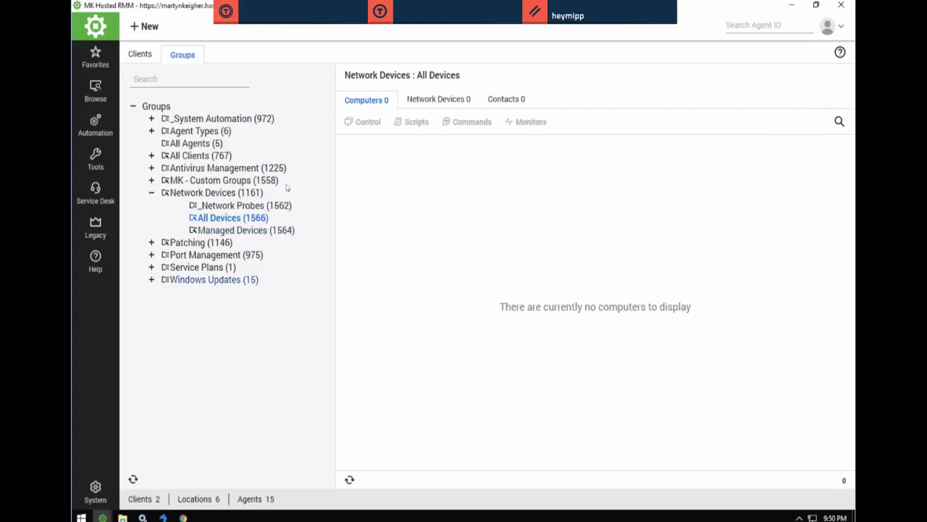
Step: Create a new searches folder named 'Network Devices' under Automation > Searches
left_click(95, 125)
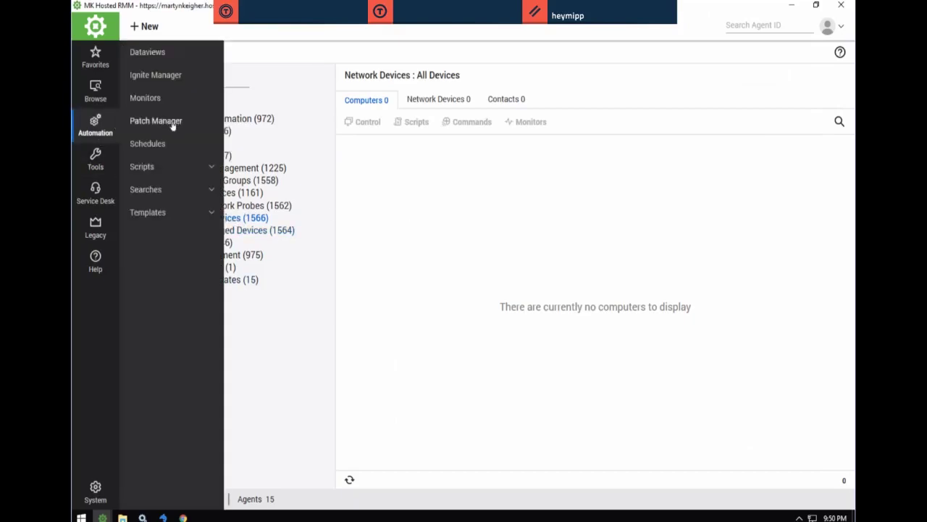
left_click(161, 190)
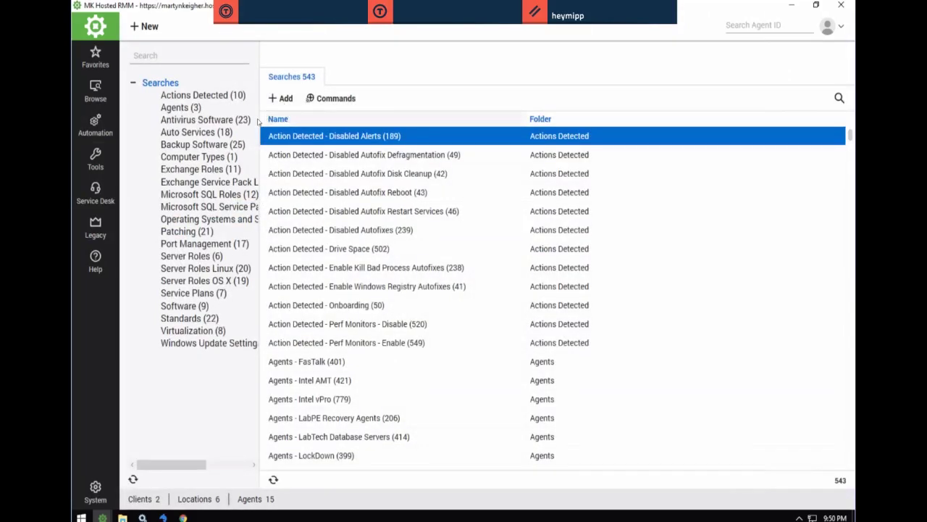
right_click(165, 85)
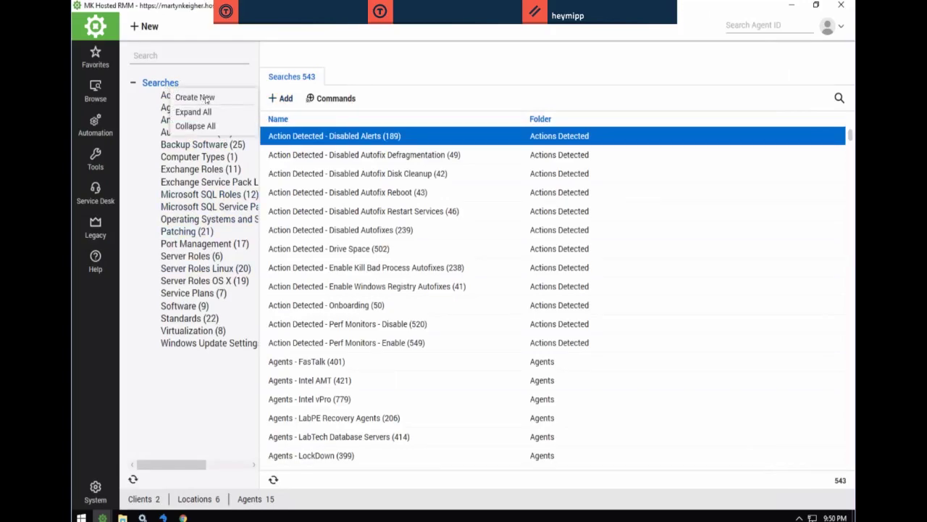
left_click(204, 96)
type("N")
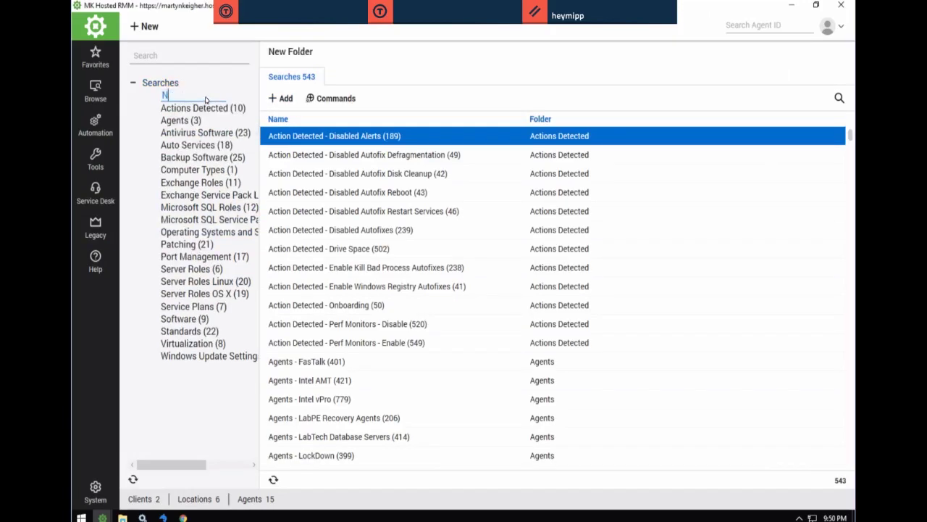
type("etwork Davices")
key("BackSpace")
key("BackSpace")
key("BackSpace")
key("BackSpace")
type("evices")
key("Return")
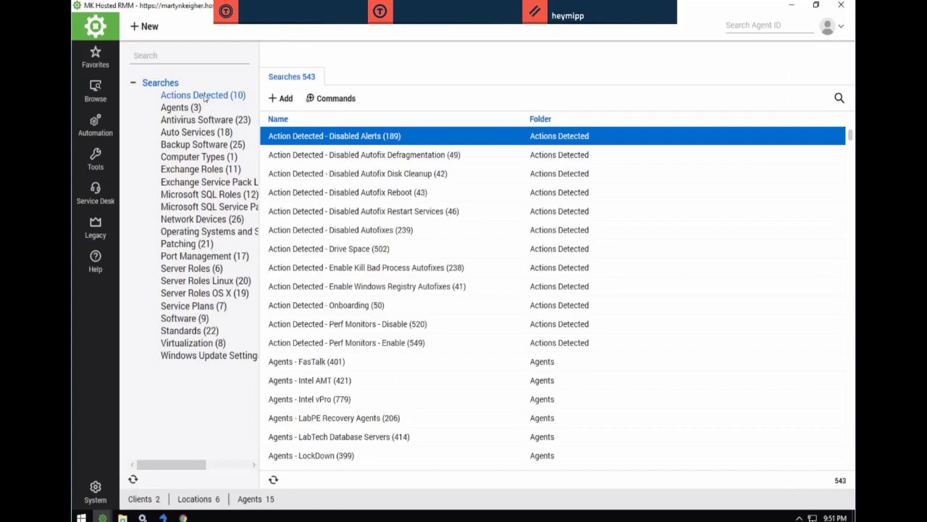
Step: Open the empty Network Devices search folder
right_click(205, 98)
left_click(209, 70)
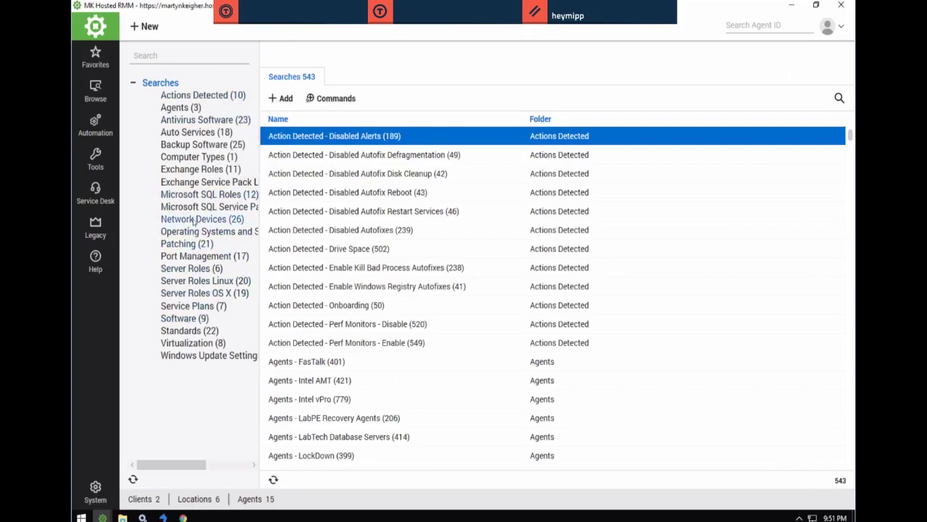
left_click(195, 221)
right_click(197, 225)
Step: Build a network-device search with DeviceLibrary.Type equal to Discovered Device
left_click(286, 132)
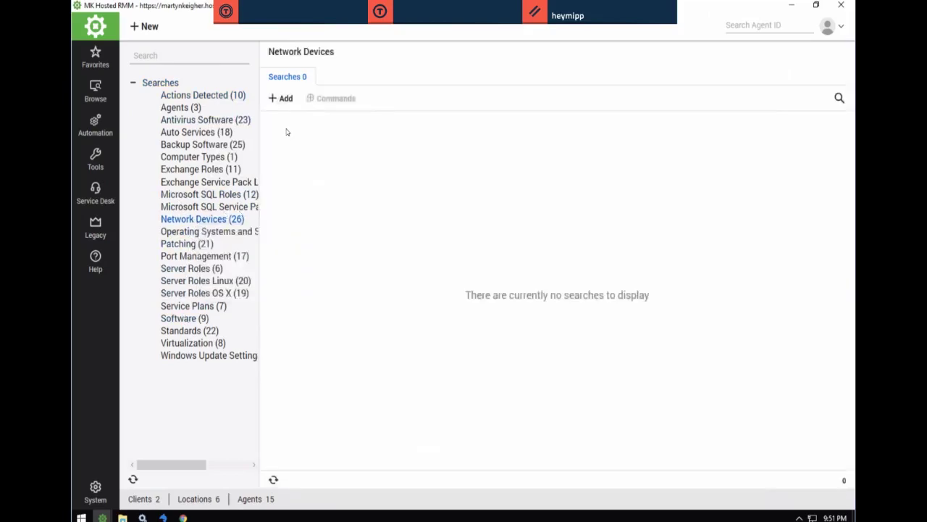
left_click(279, 99)
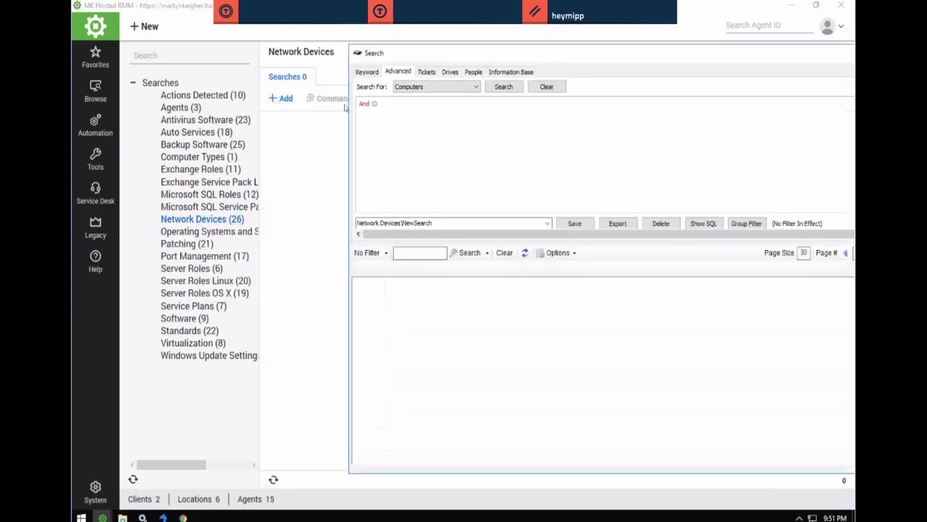
left_click(445, 88)
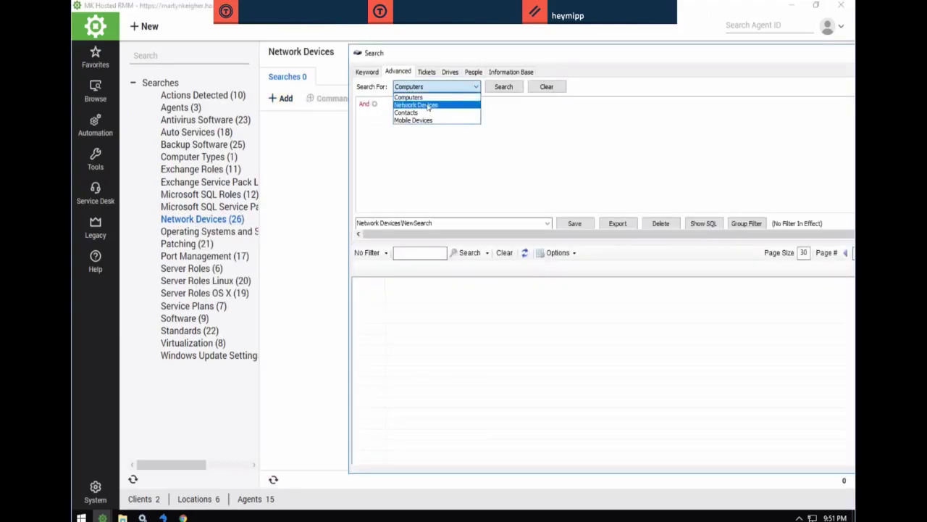
left_click(427, 107)
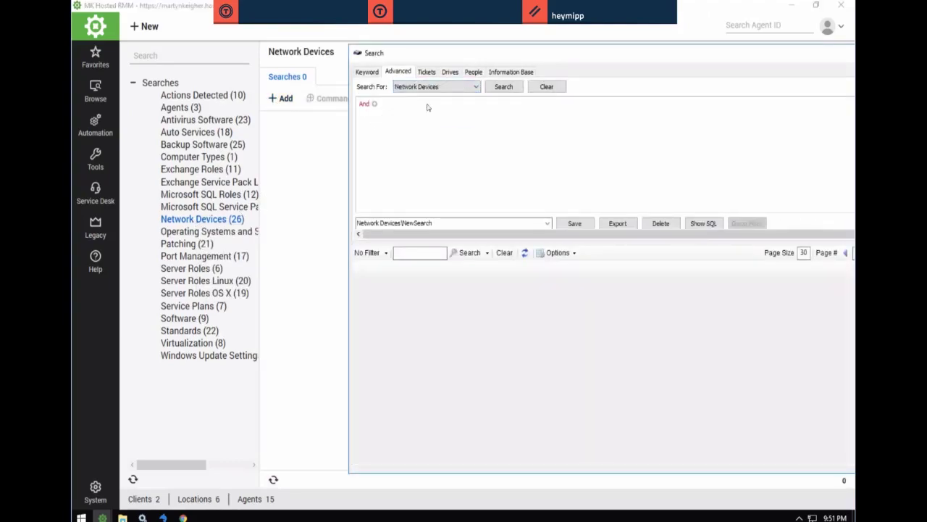
left_click(374, 104)
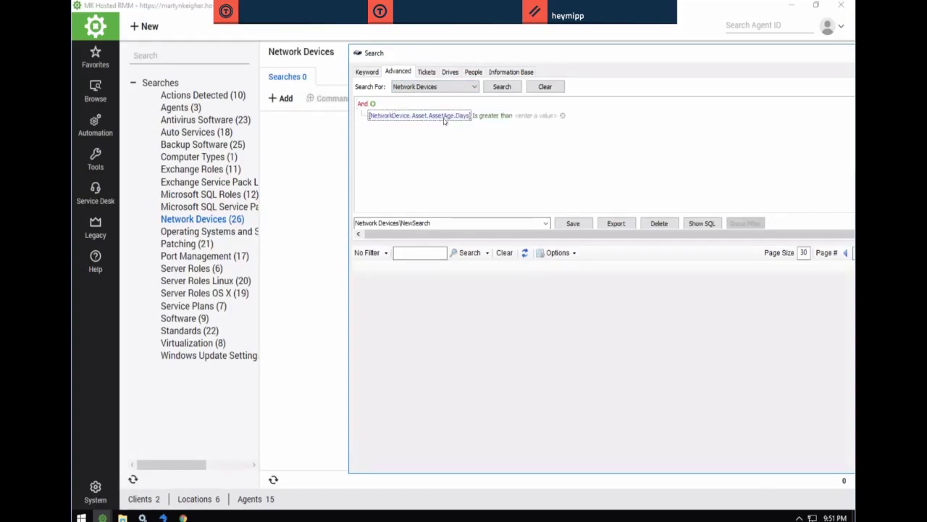
left_click(439, 121)
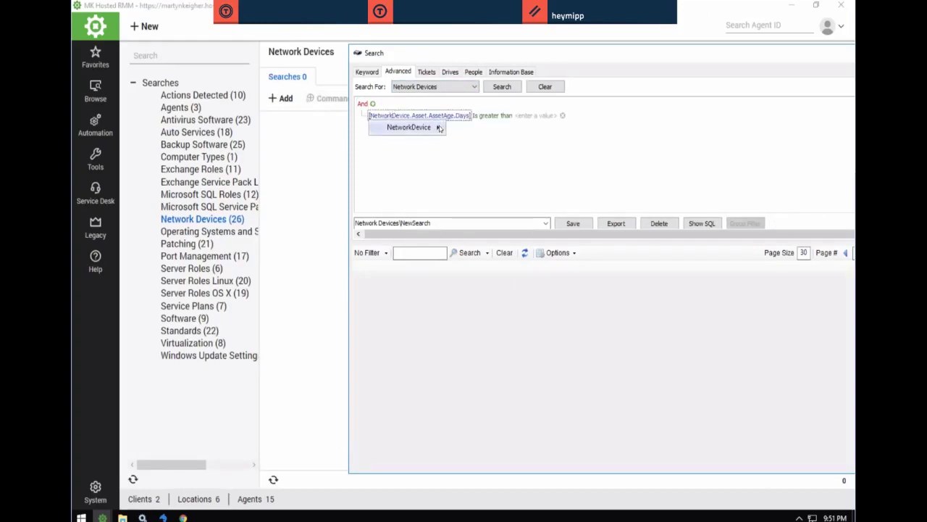
mouse_move(438, 127)
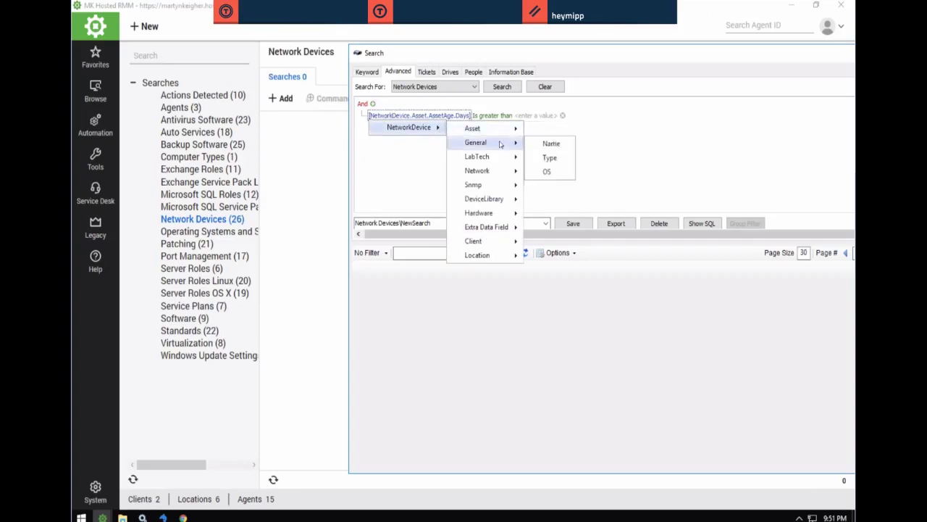
mouse_move(514, 202)
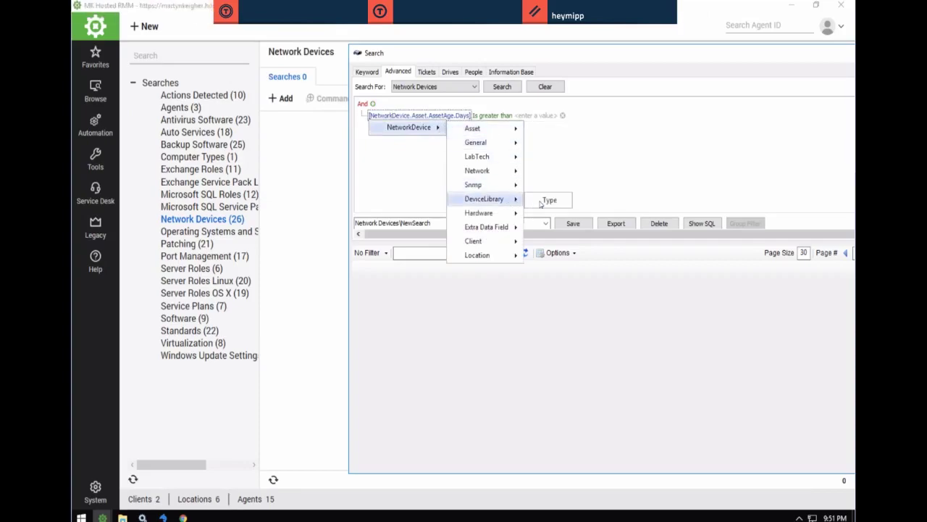
left_click(549, 200)
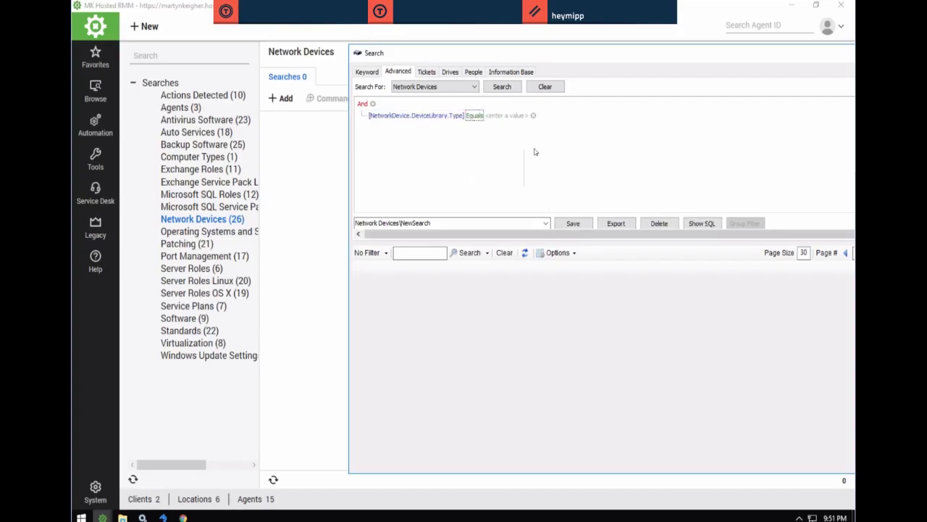
left_click(522, 117)
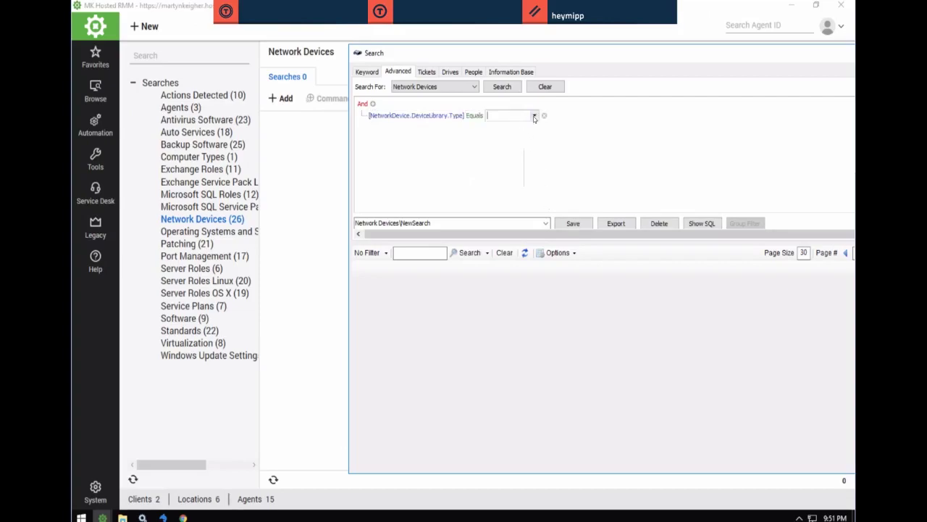
left_click(534, 116)
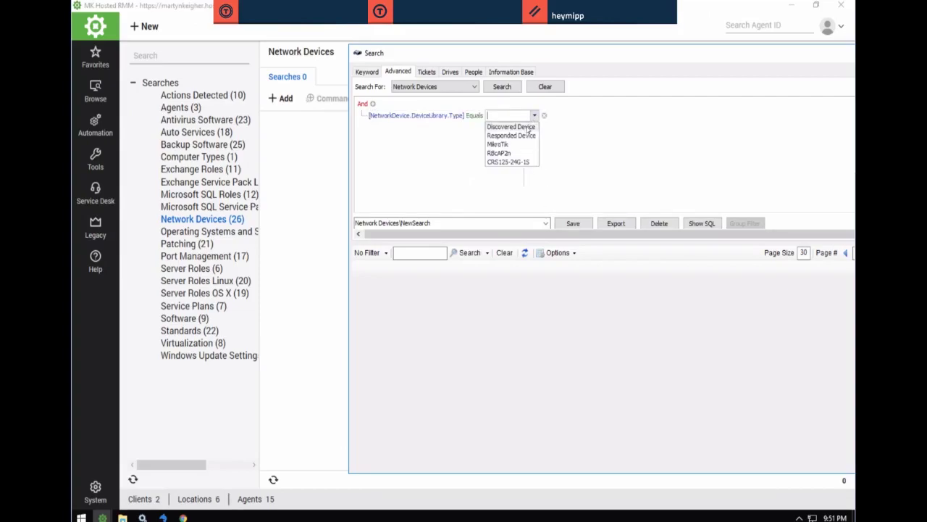
left_click(528, 128)
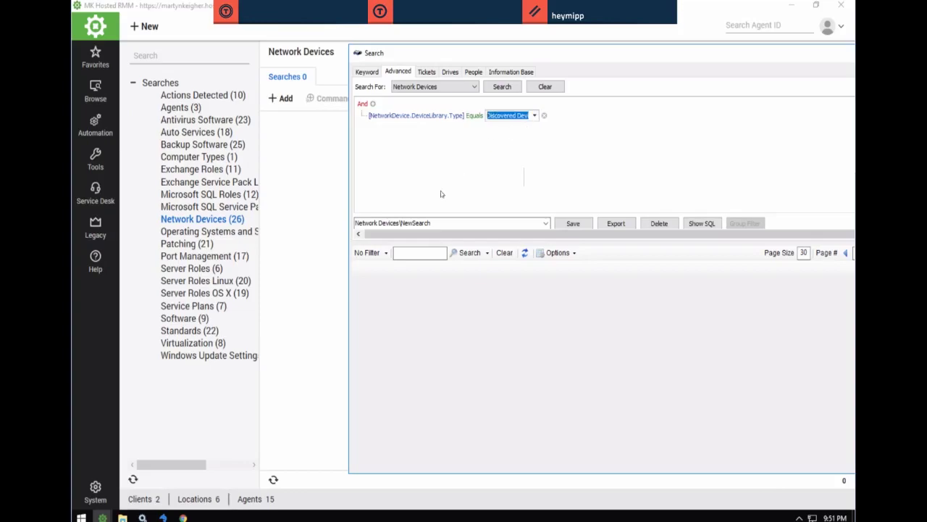
Step: Name the search 'Network Devices\All Devices', run it (121 results) and save it
left_click(402, 224)
left_click(401, 223)
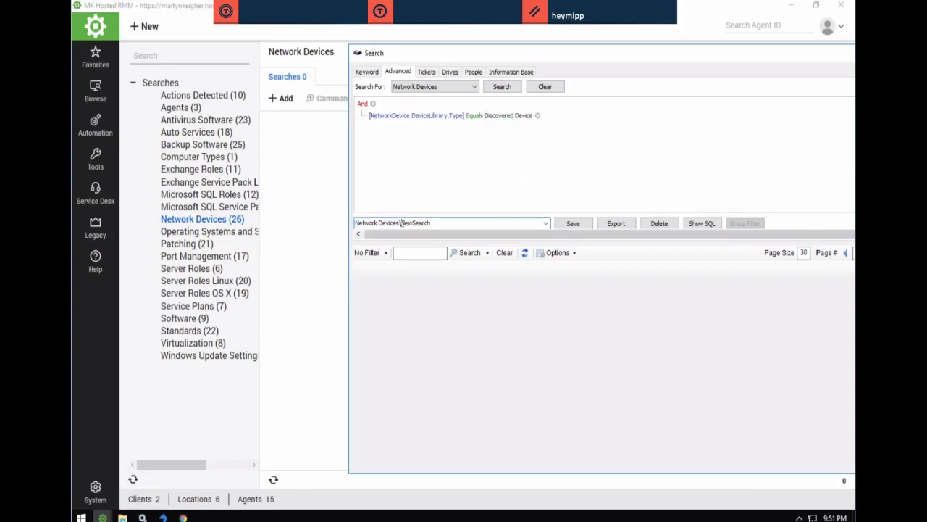
left_click(436, 223, "shift")
type("All Devic")
left_click(502, 87)
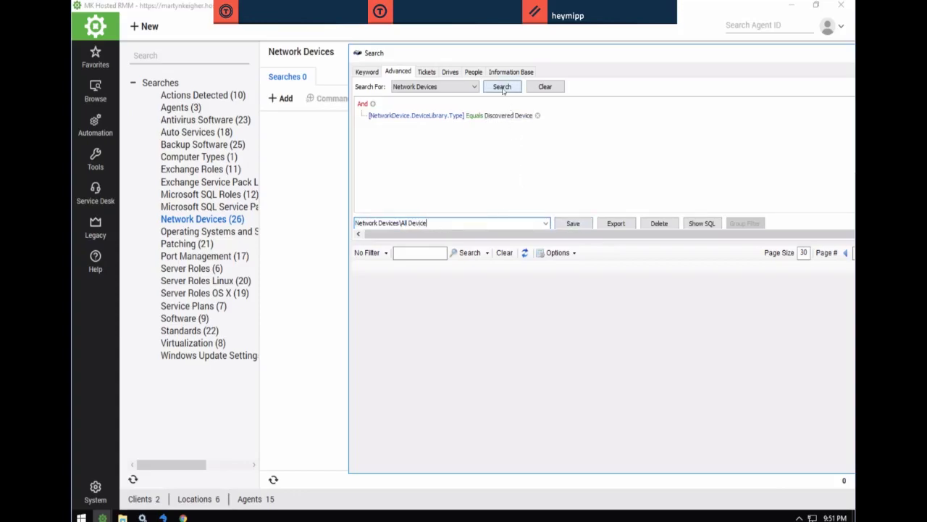
left_click_drag(570, 56, 498, 47)
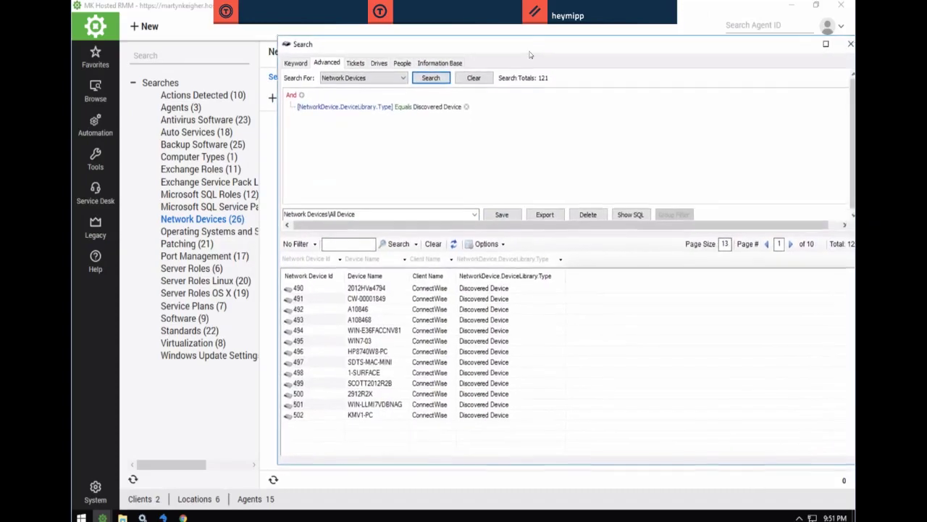
left_click(353, 213)
left_click(363, 213)
type("s")
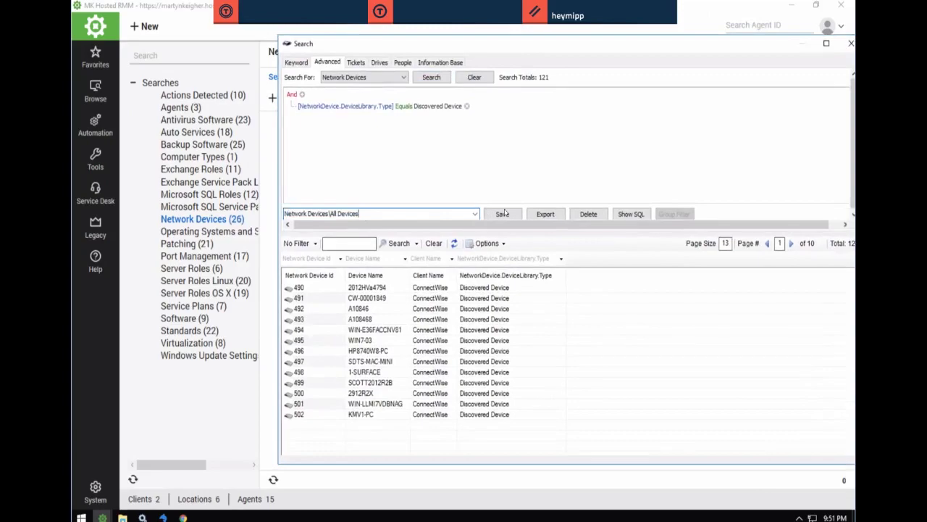
left_click(503, 214)
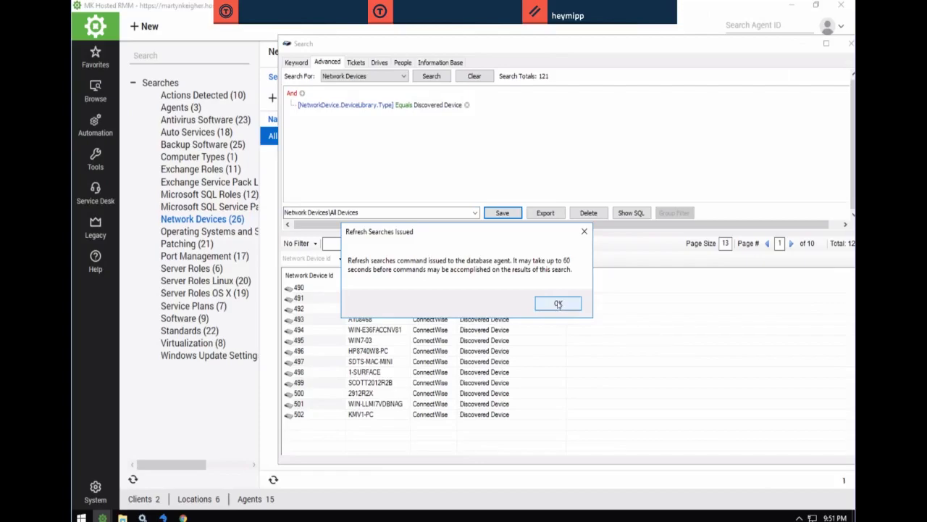
left_click(557, 304)
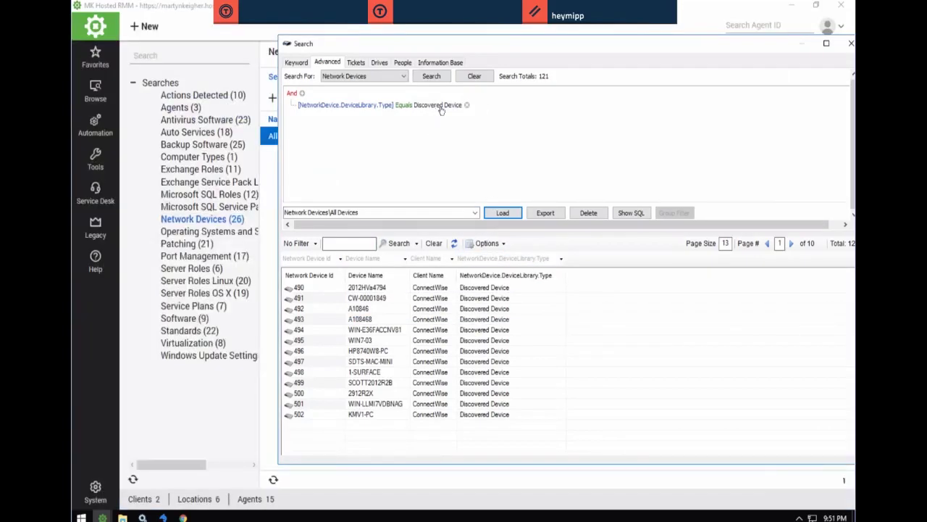
Step: Save a new 'Responded Devices' search matching the Responded Device type (20 results)
left_click(440, 108)
left_click(464, 105)
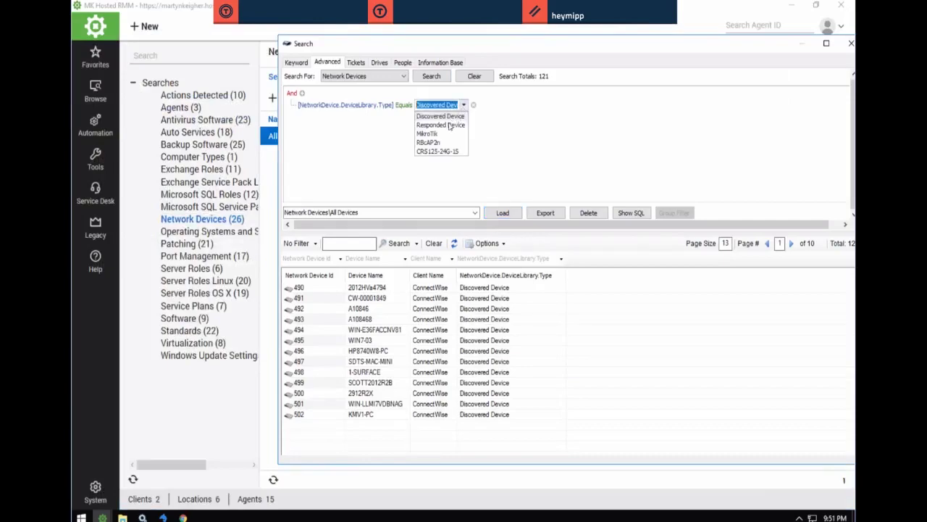
left_click(449, 126)
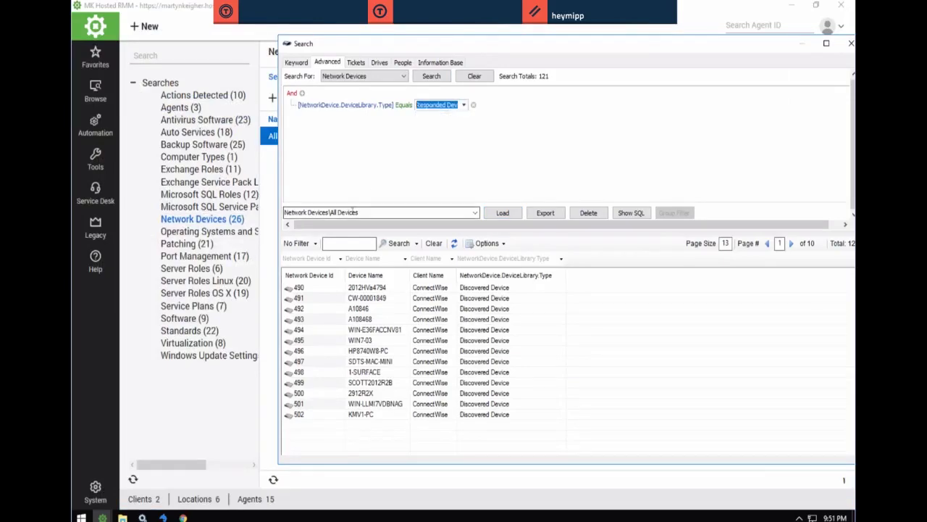
left_click(353, 211)
left_click(332, 213)
left_click_drag(331, 212, 397, 222)
type("Resp")
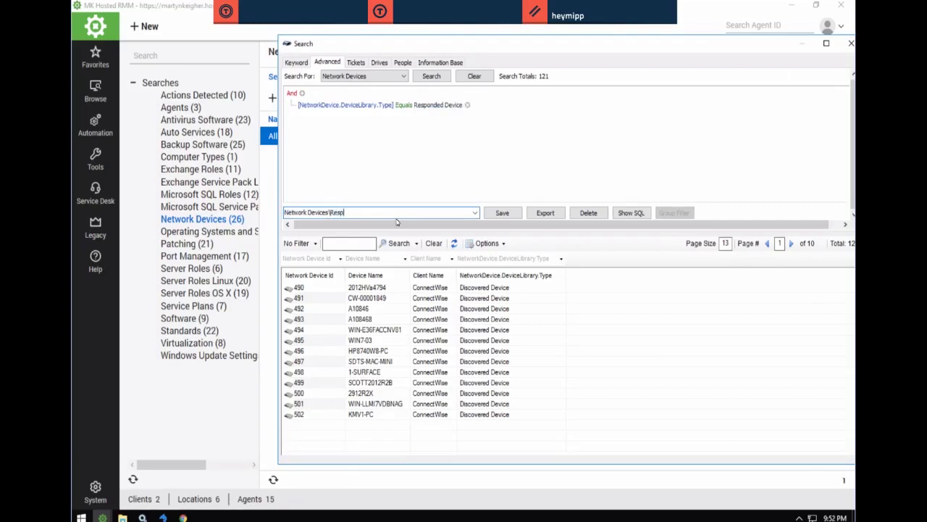
type("onded Devices")
left_click(435, 78)
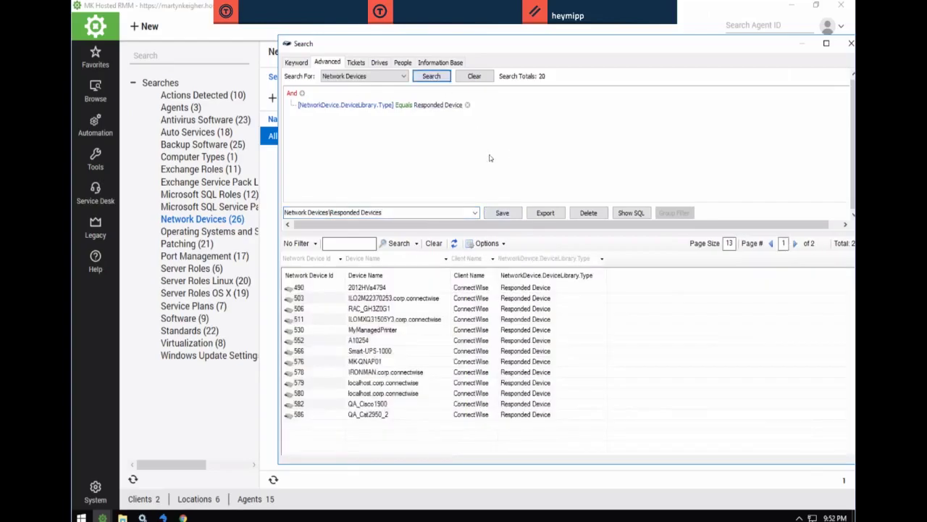
left_click(501, 215)
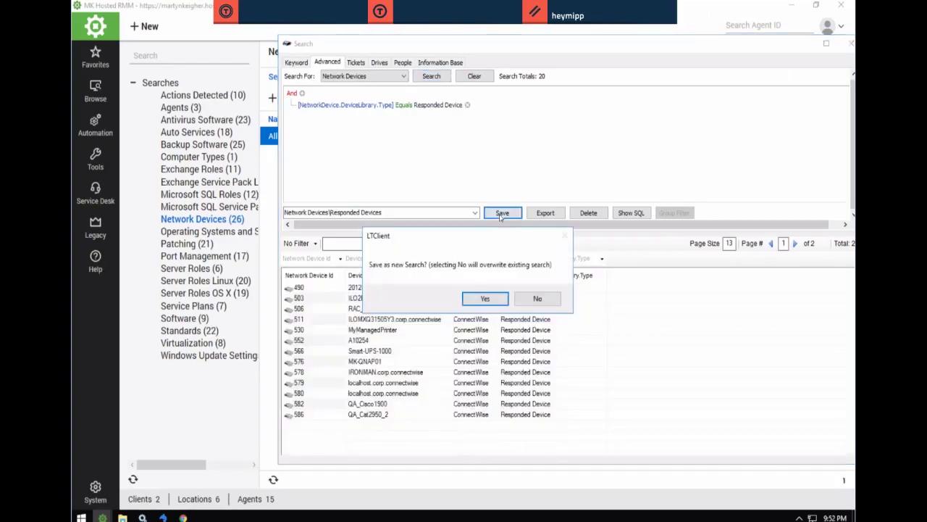
left_click(485, 299)
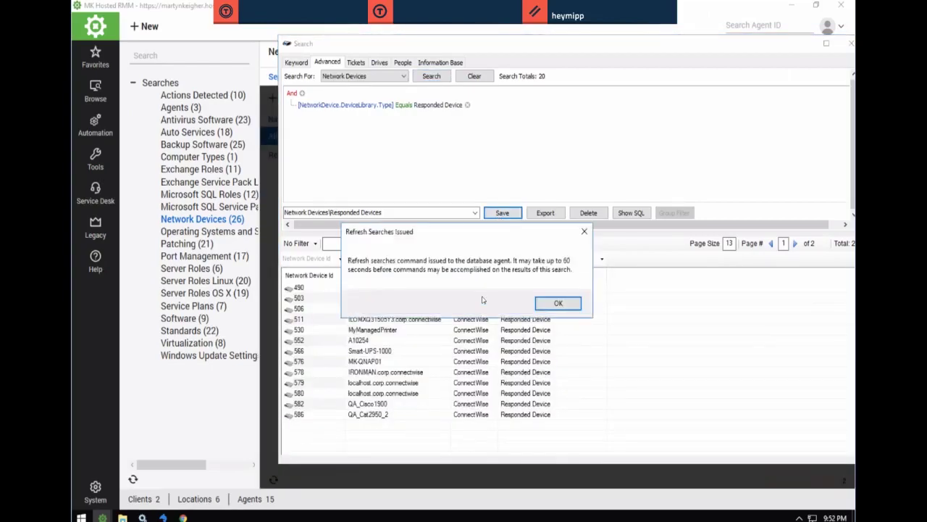
left_click(558, 303)
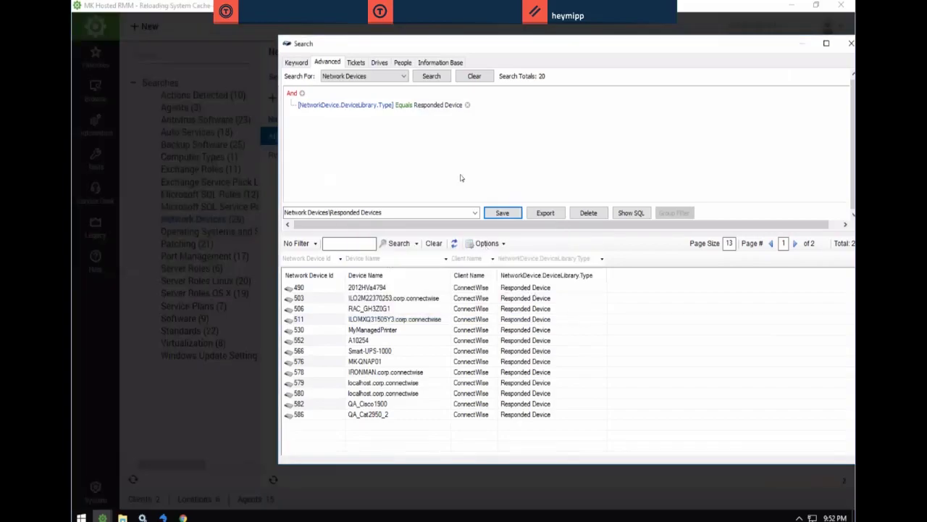
Step: Change the type criterion to MikroTik, returning 2 devices, and start renaming the search
left_click(458, 107)
left_click(464, 105)
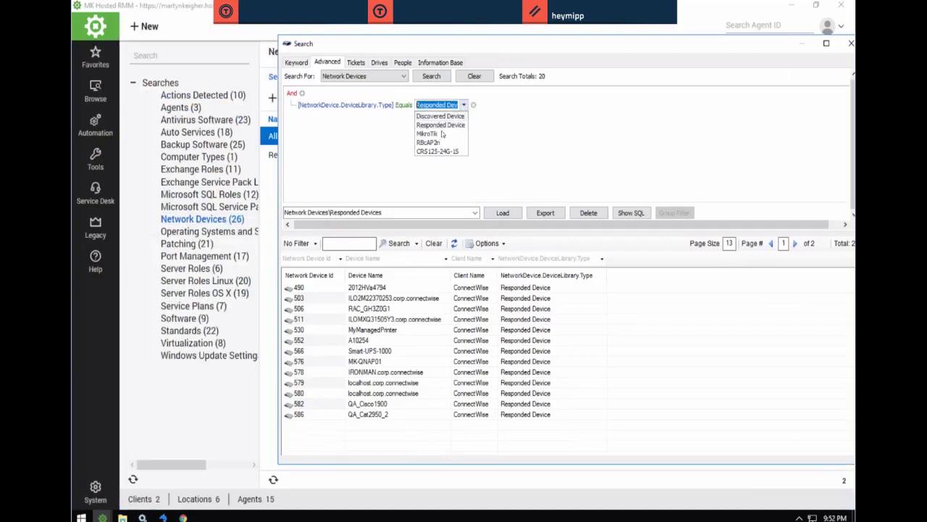
left_click(436, 136)
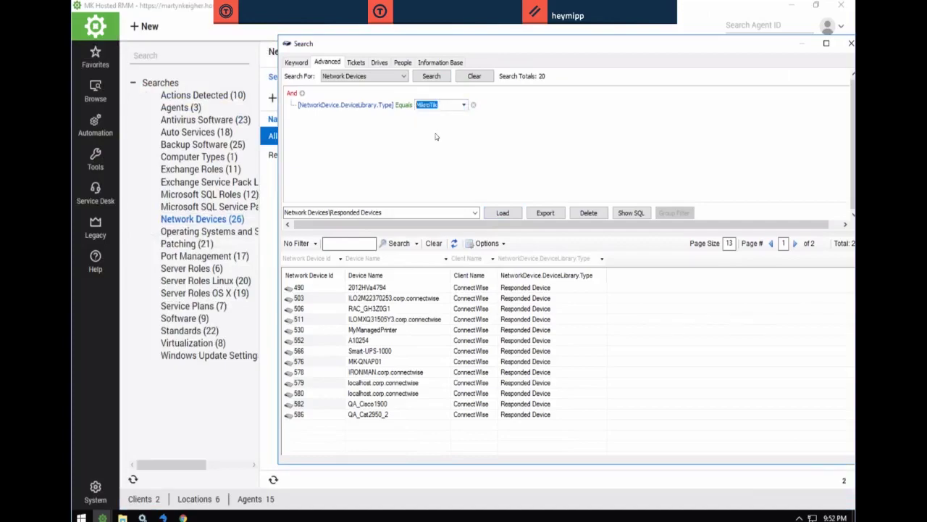
left_click(358, 214)
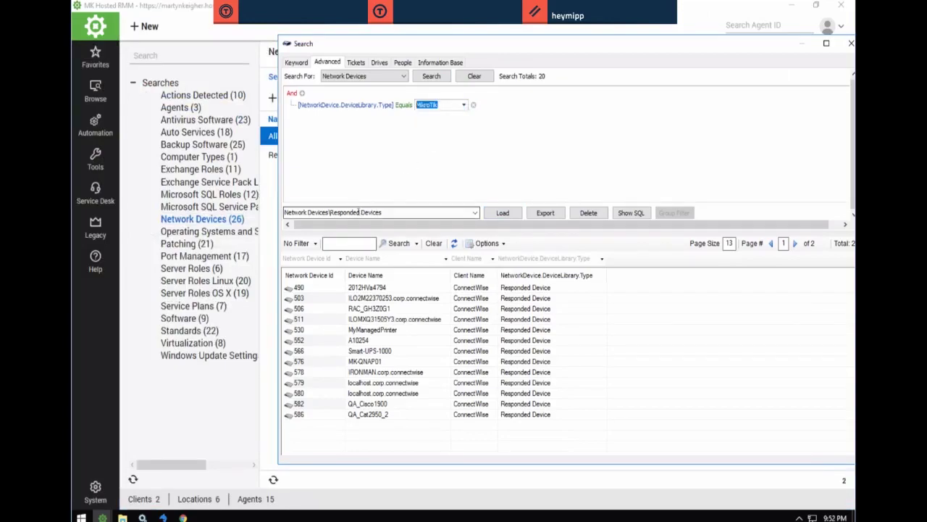
left_click(432, 76)
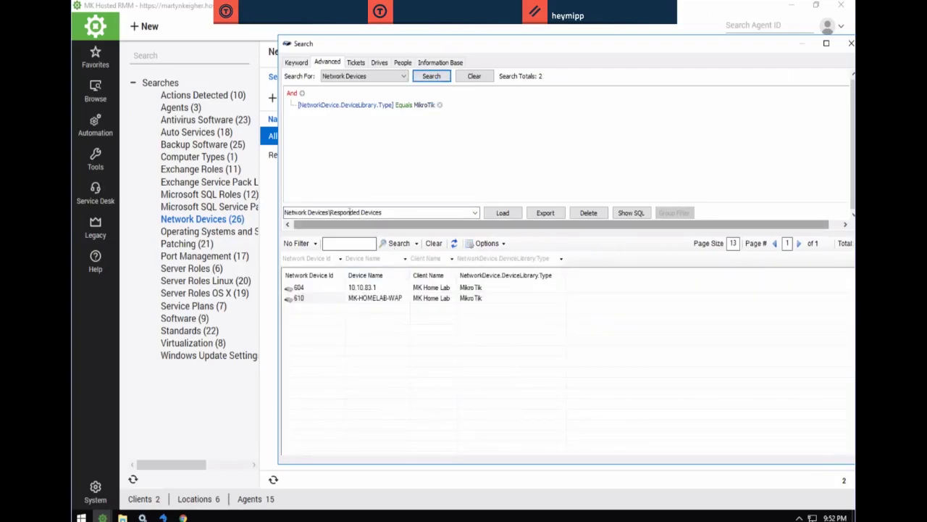
left_click(331, 211)
left_click(332, 211)
left_click_drag(332, 212, 423, 222)
left_click(357, 211)
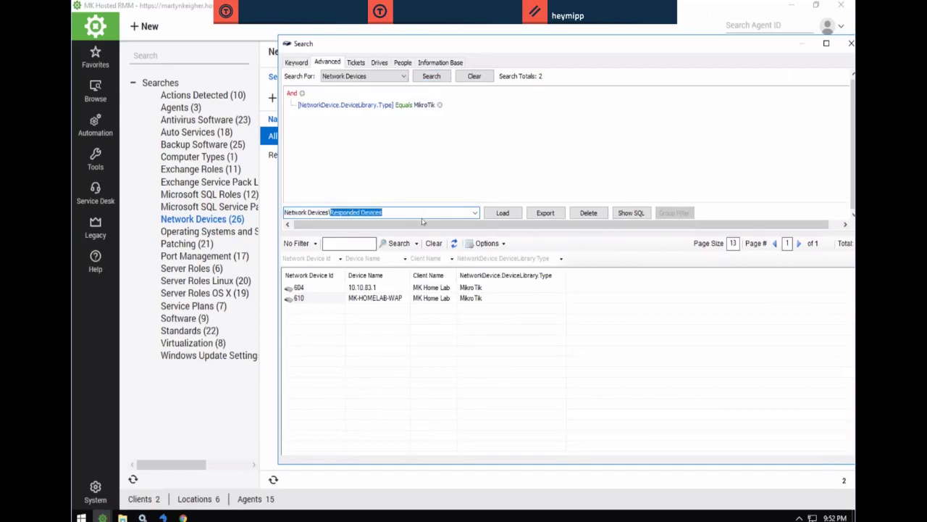
Step: Save the MikroTik search as a new search named 'MFG - MikroTik'
type("MFG - ")
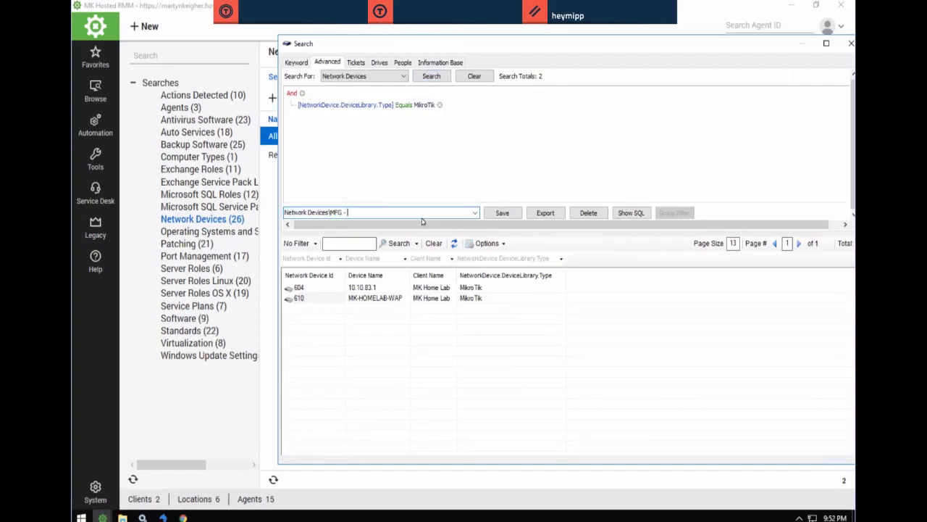
type("MikroTik")
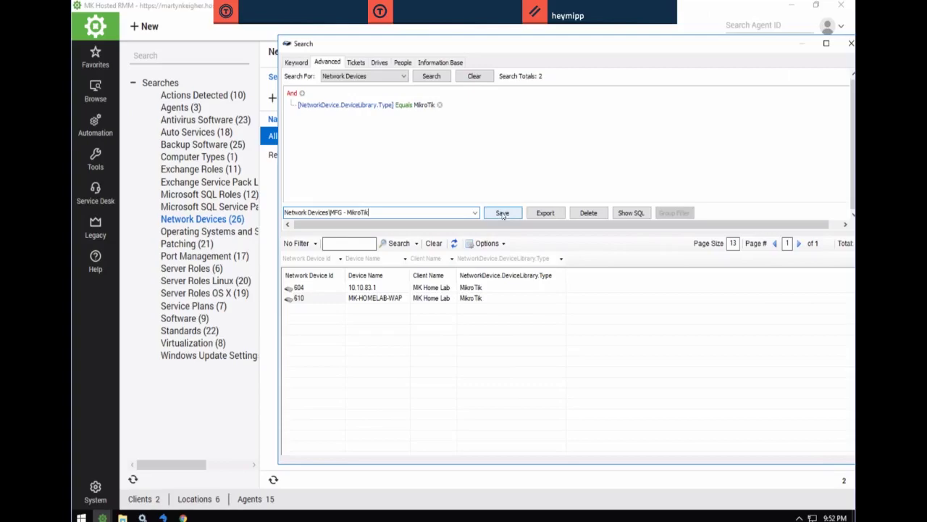
left_click(502, 214)
left_click(483, 299)
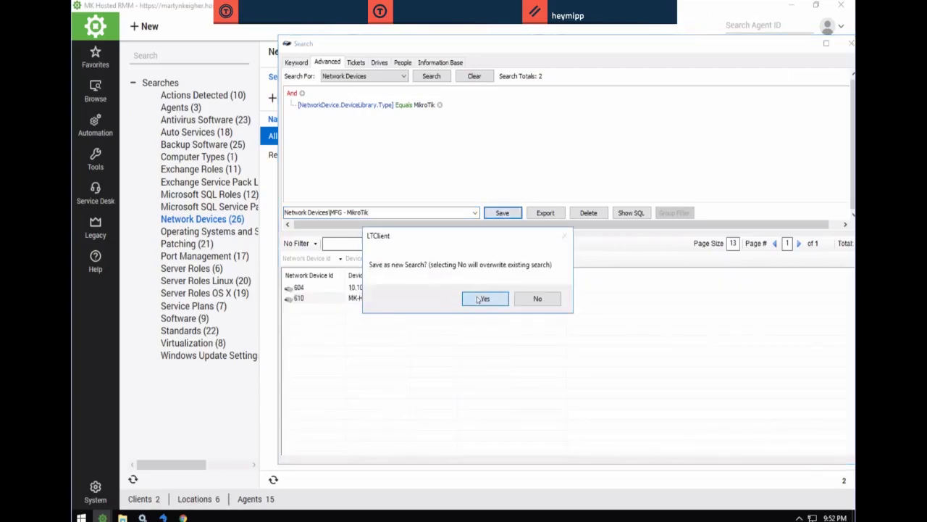
left_click(559, 303)
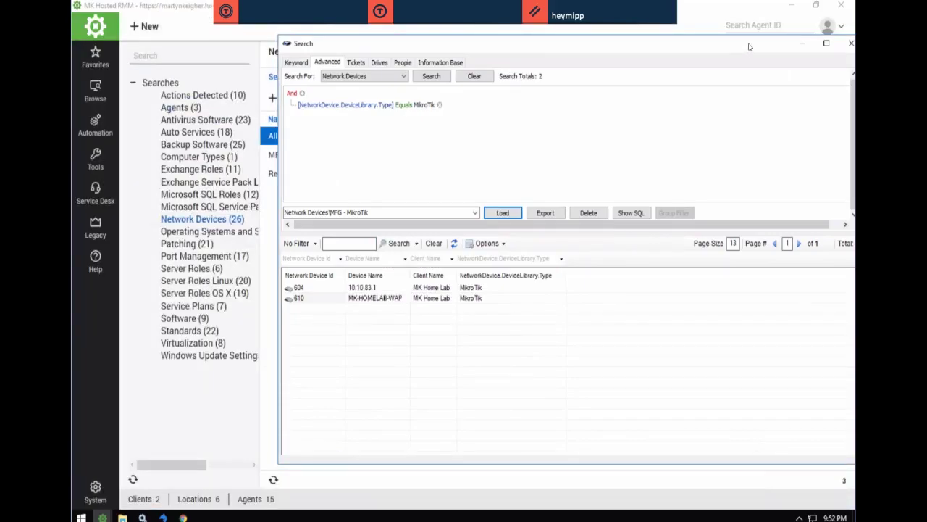
left_click_drag(749, 47, 677, 55)
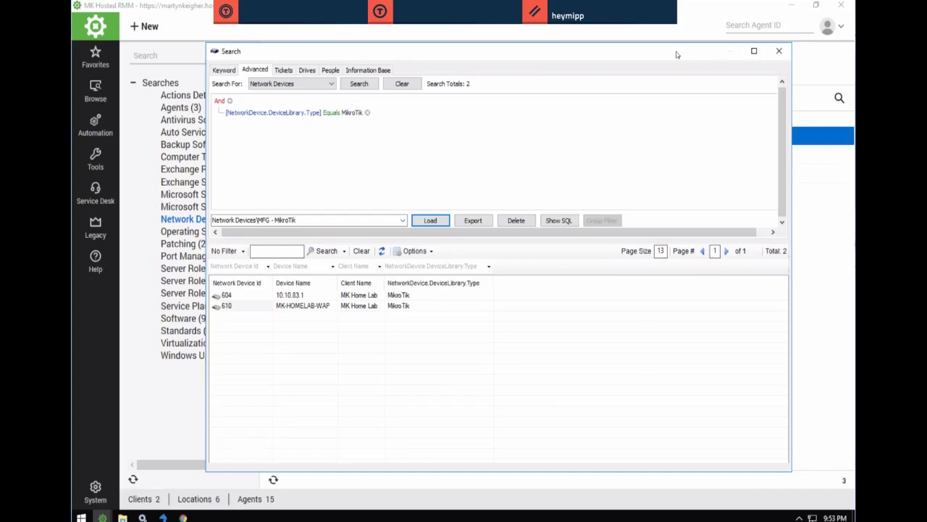
left_click_drag(655, 53, 652, 64)
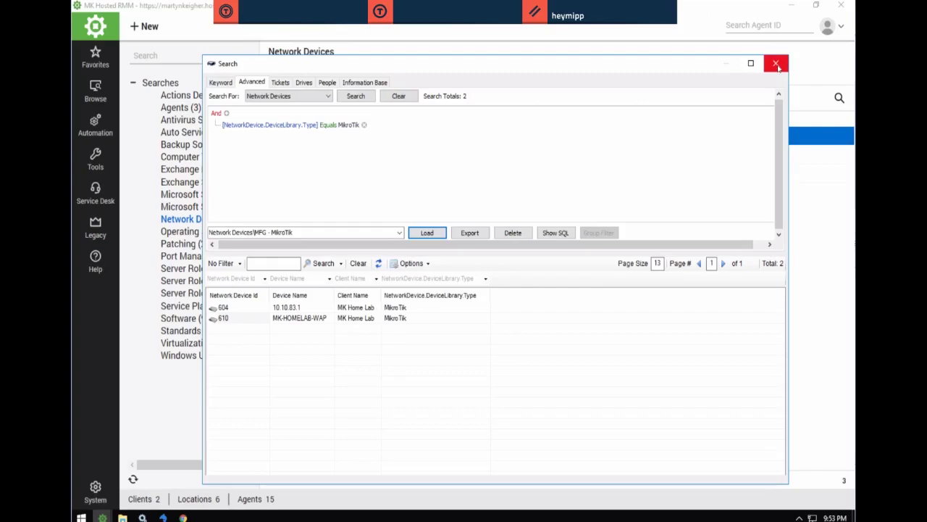
Step: Set the All Devices group to auto-join from the Network Devices\All Devices search and save it
left_click(776, 64)
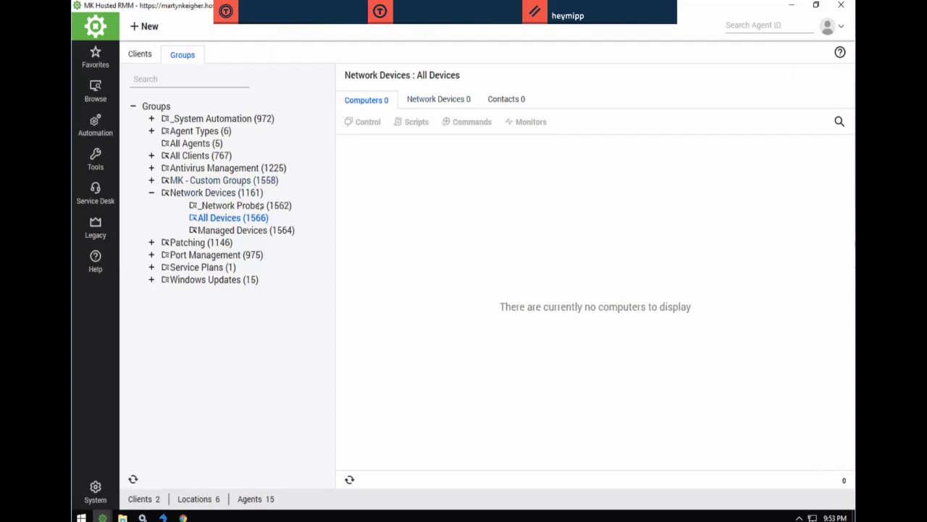
left_click(240, 205)
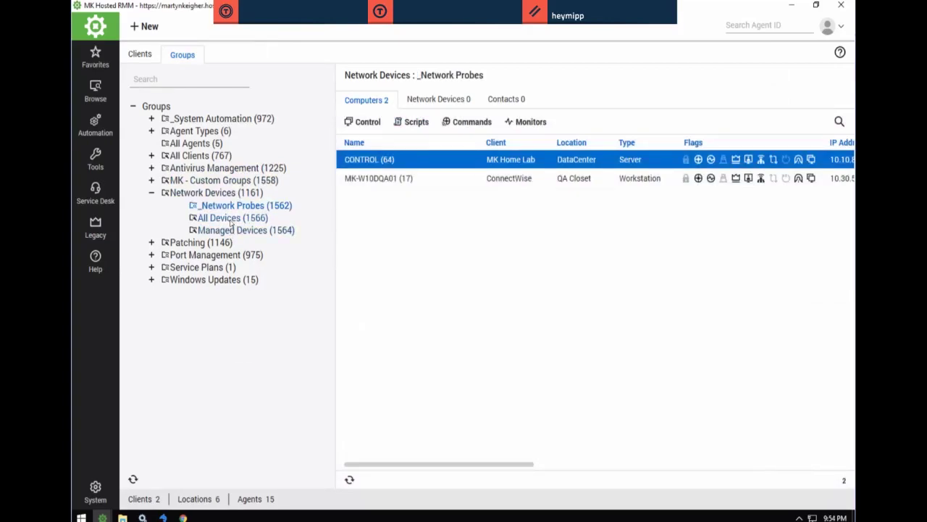
double_click(231, 219)
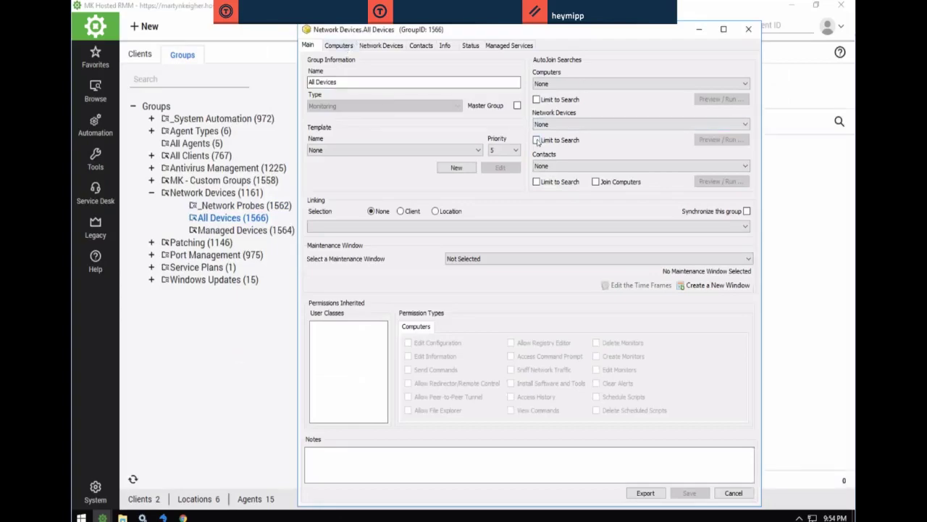
left_click(567, 124)
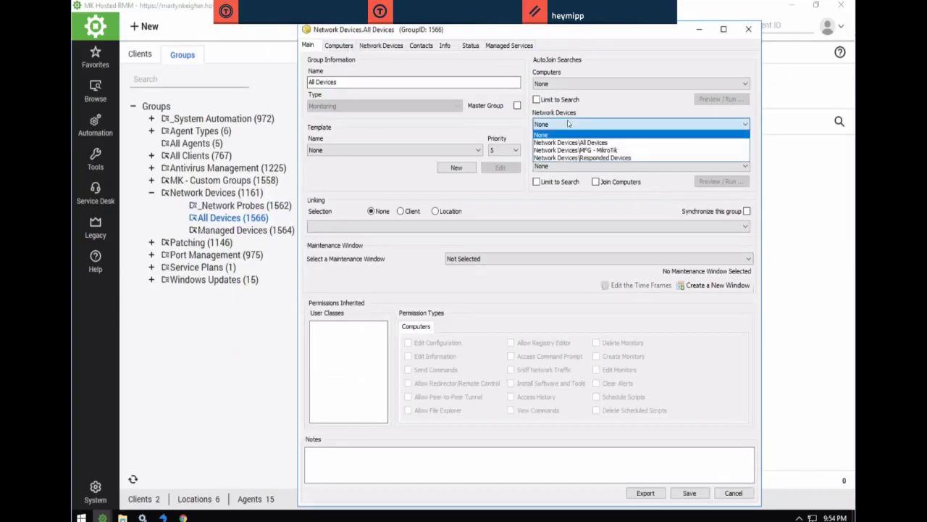
left_click(573, 143)
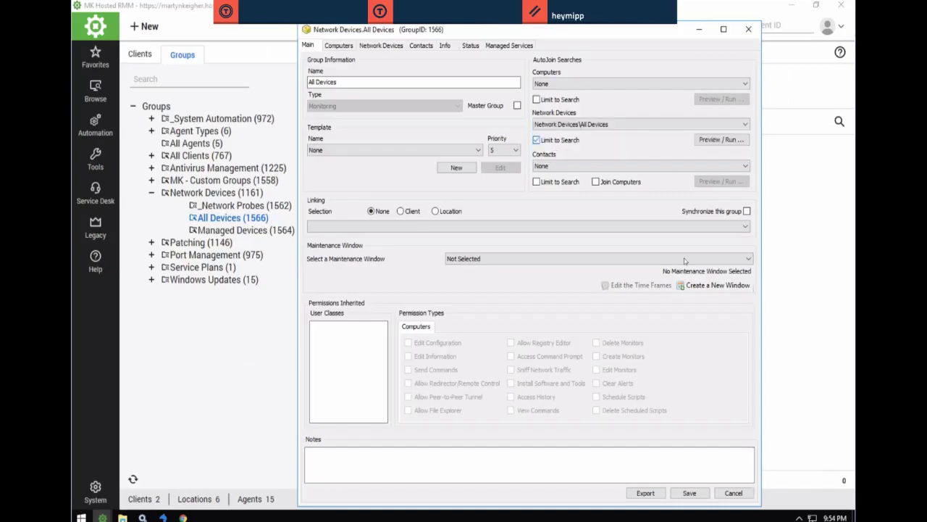
left_click(689, 493)
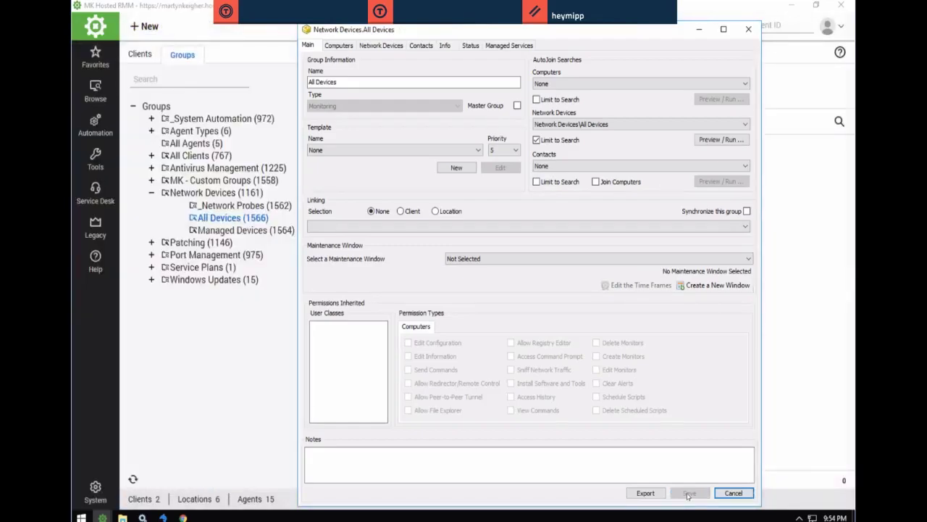
left_click(733, 493)
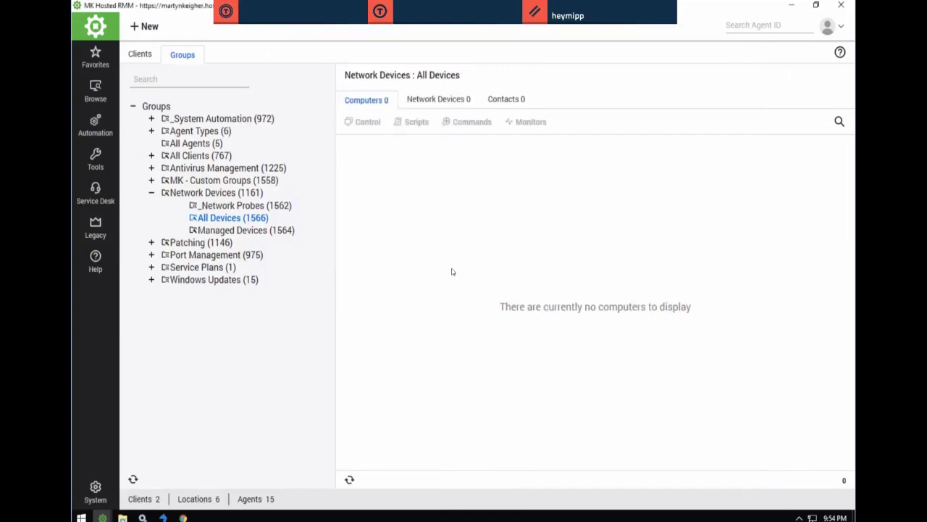
Step: Select the empty Managed Devices group and bring up its actions menu
left_click(231, 206)
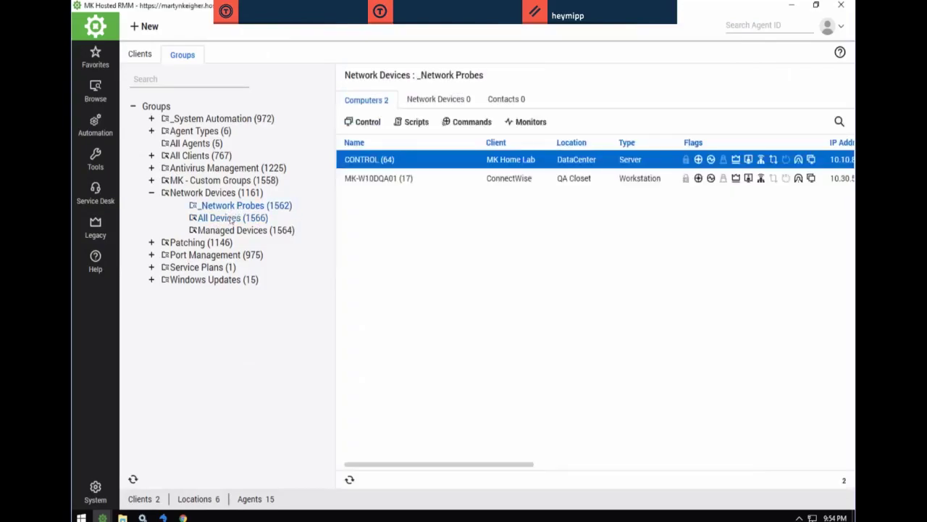
left_click(232, 219)
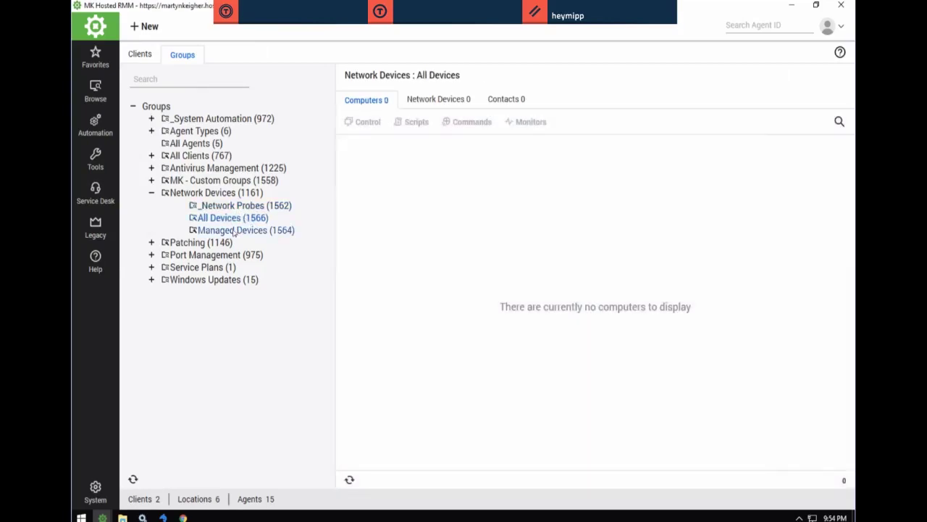
left_click(233, 230)
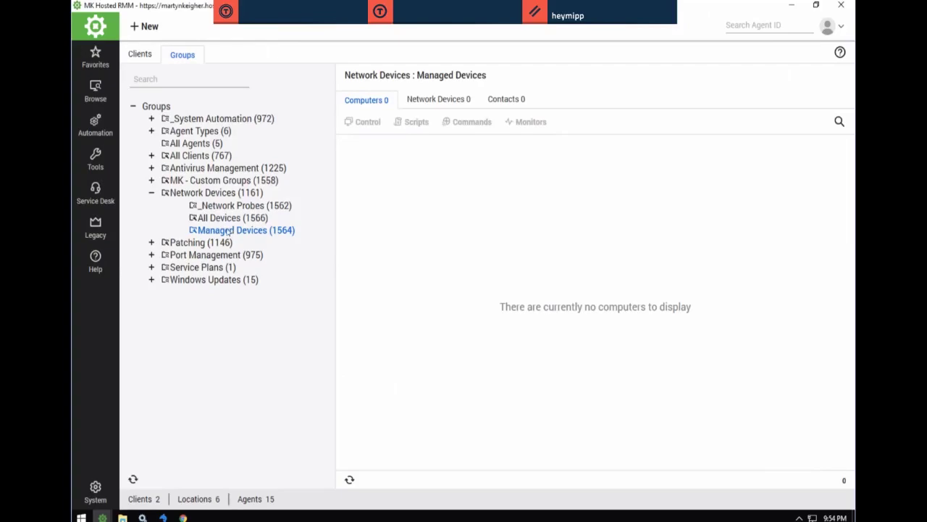
right_click(229, 232)
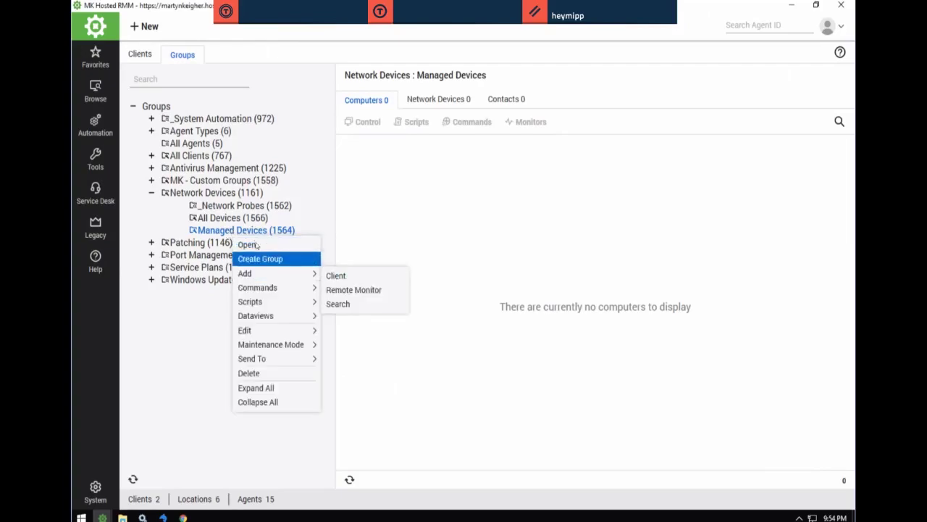
Step: Make Managed Devices auto-join from the Responded Devices search, save, and preview its members
left_click(255, 246)
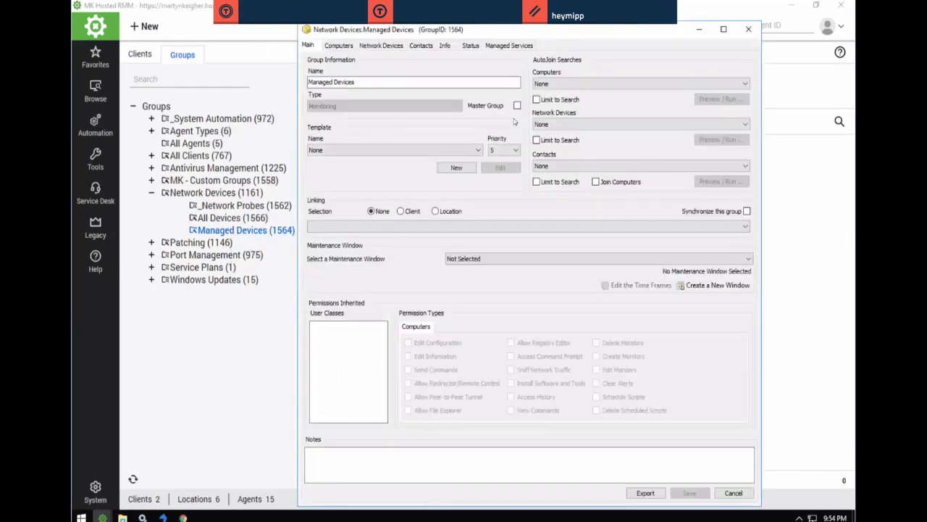
left_click(560, 125)
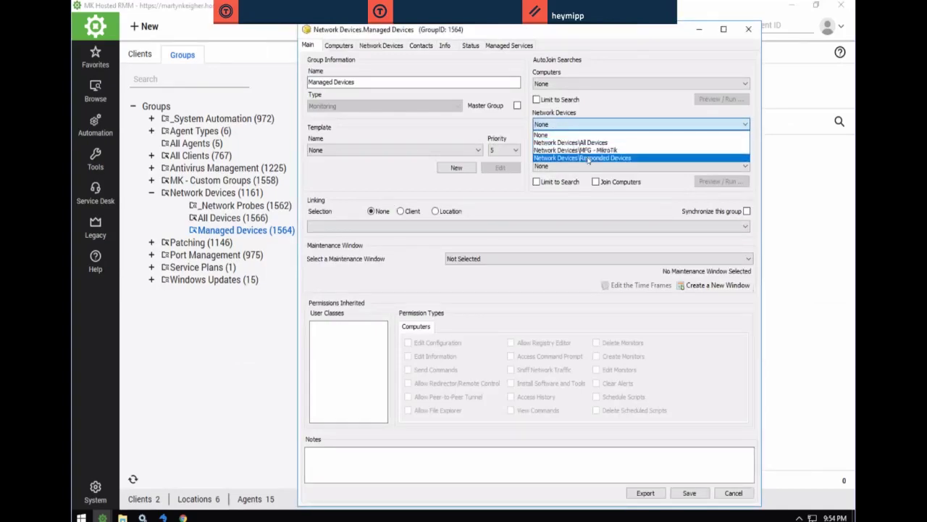
left_click(590, 157)
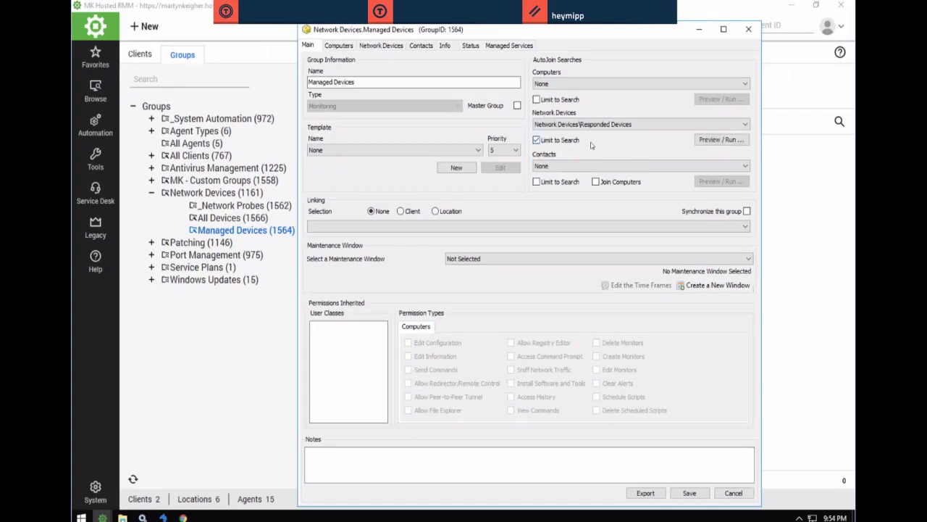
left_click(689, 494)
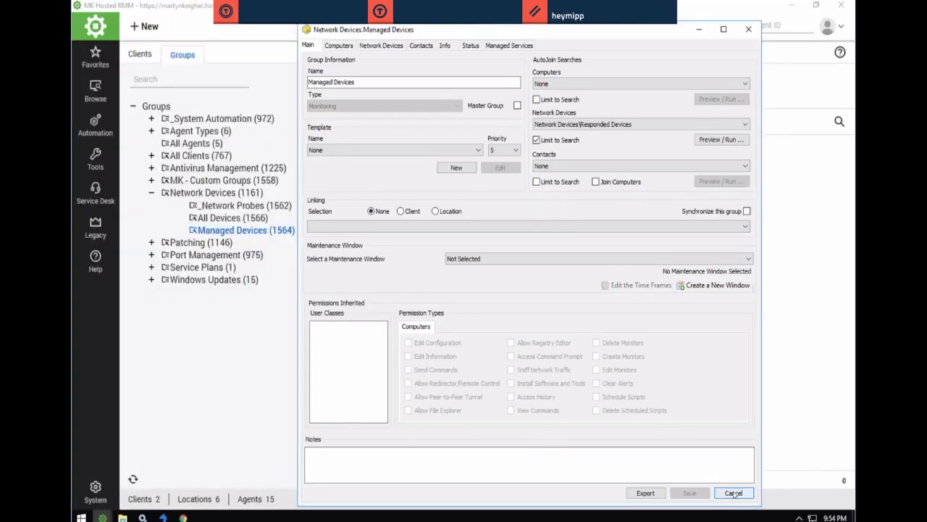
left_click(721, 139)
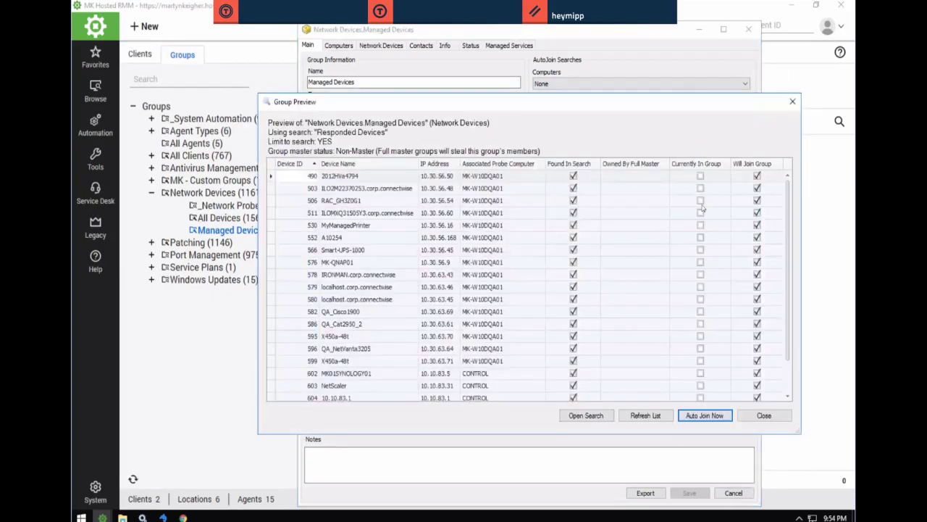
left_click(761, 415)
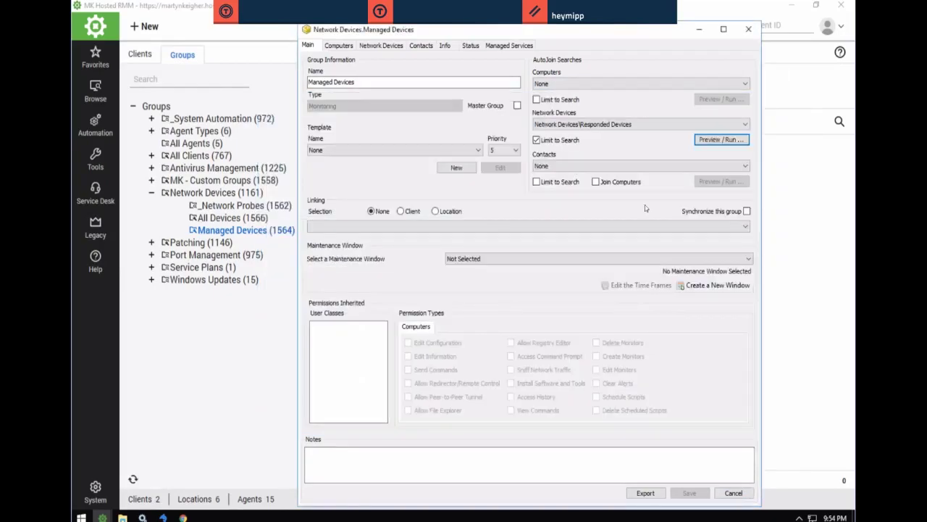
left_click(751, 30)
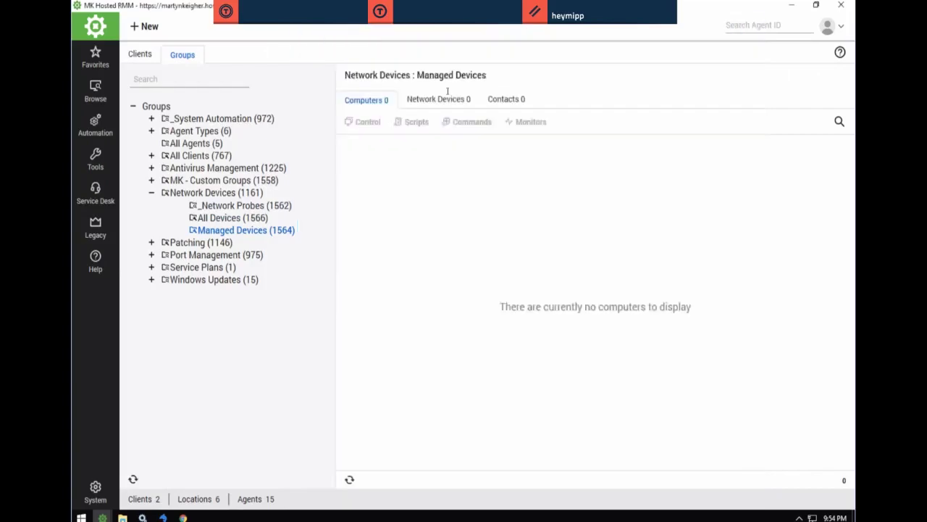
double_click(229, 219)
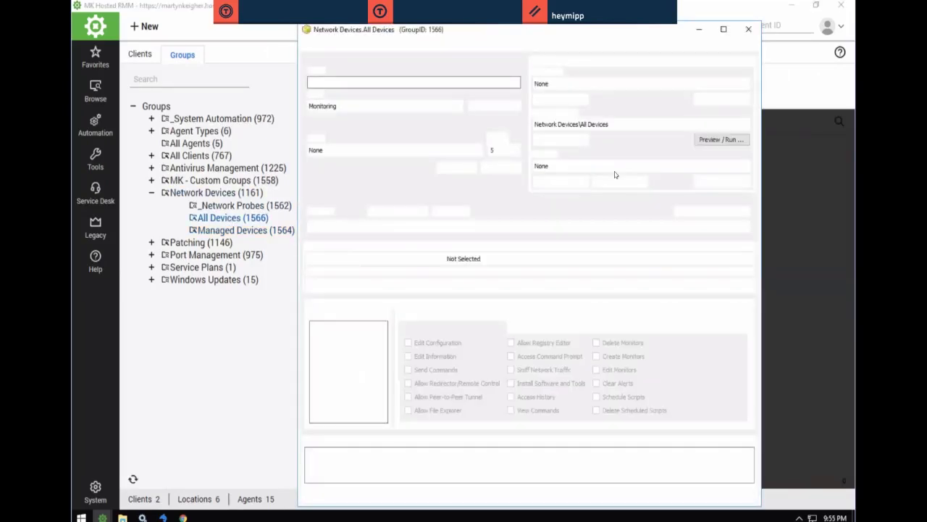
Step: Run Auto Join Now for the All Devices group and close its settings
left_click(729, 143)
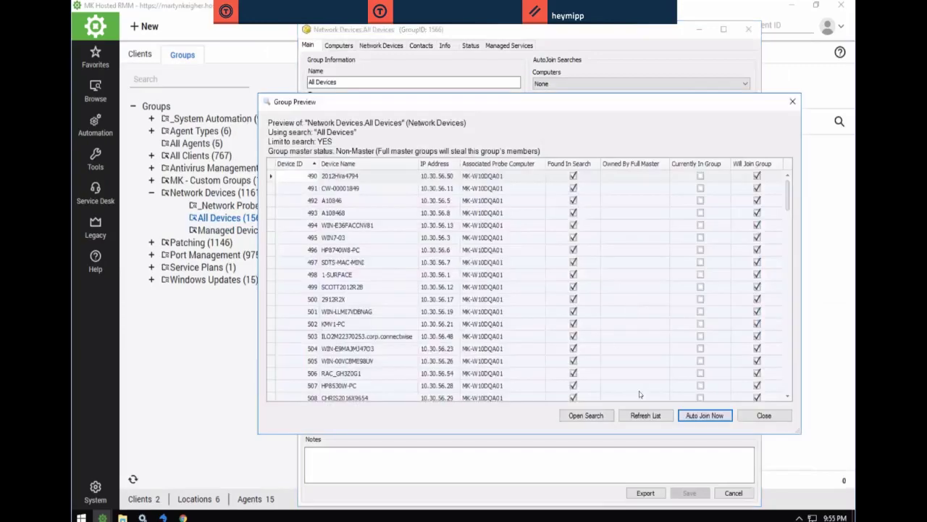
left_click(704, 415)
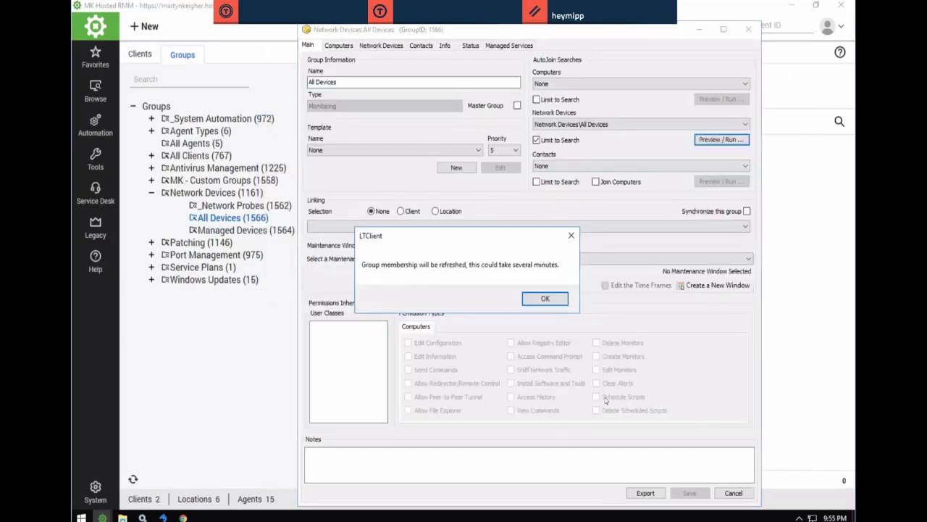
left_click(536, 302)
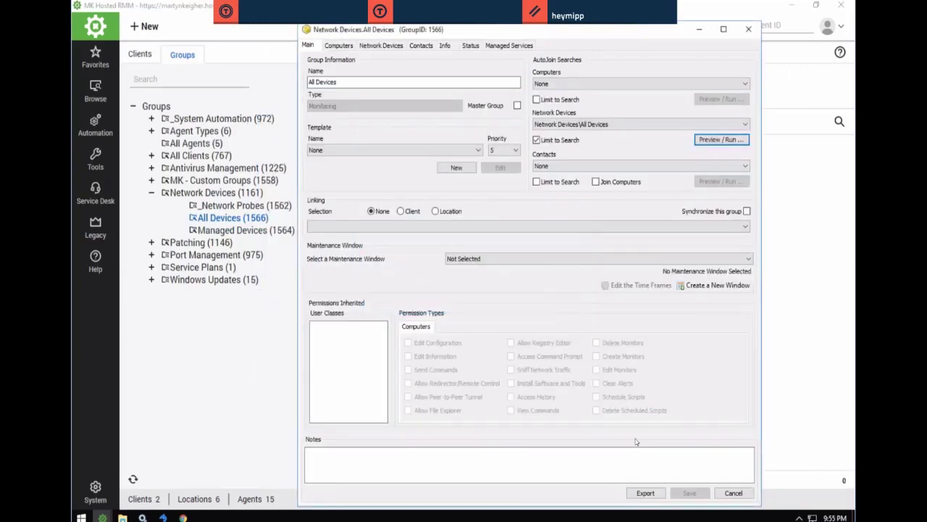
left_click(730, 494)
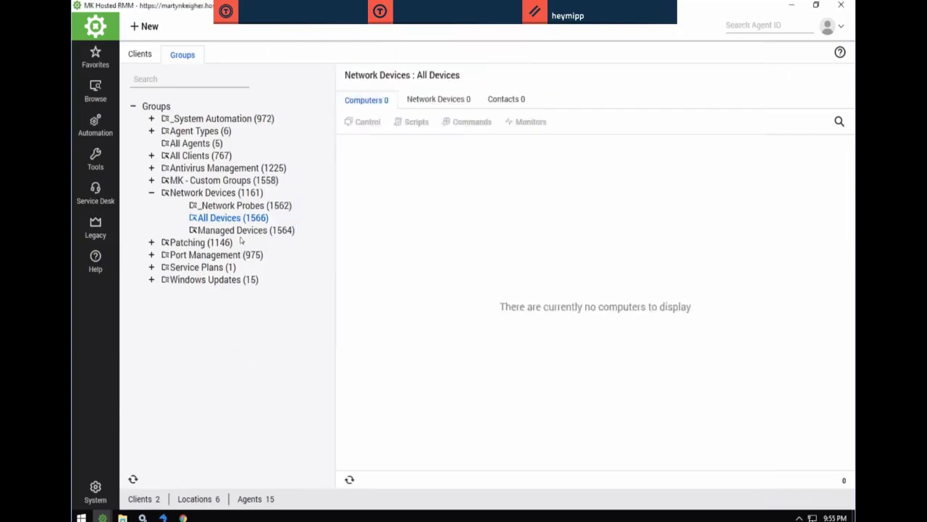
Step: Run Auto Join Now for the Managed Devices group and close its settings
double_click(233, 230)
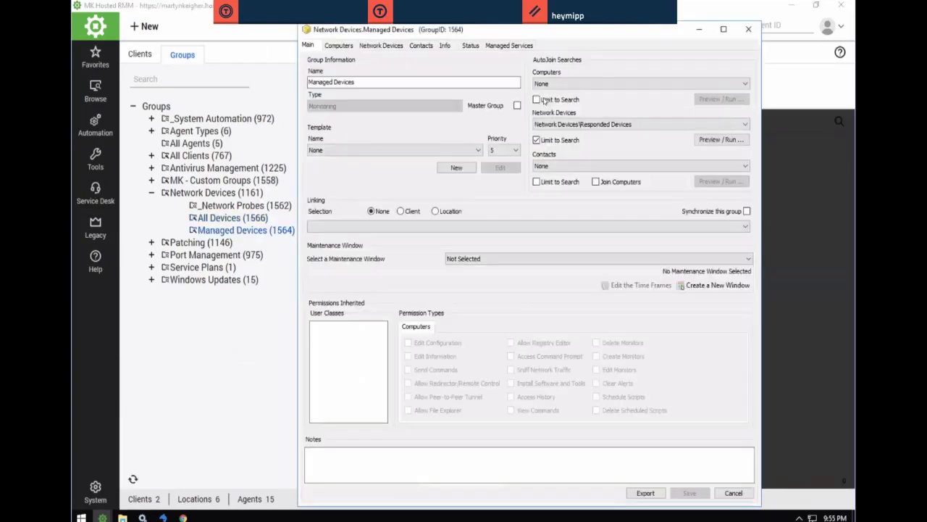
left_click(714, 142)
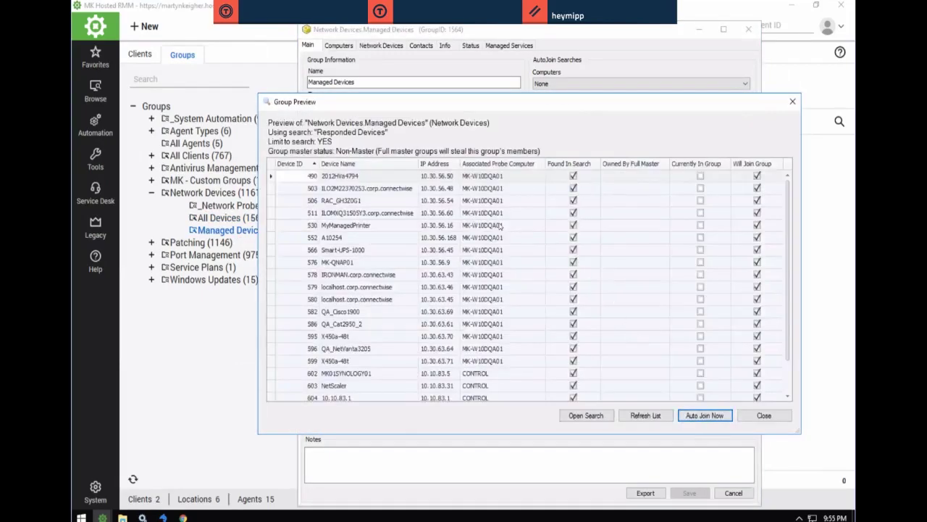
left_click(715, 415)
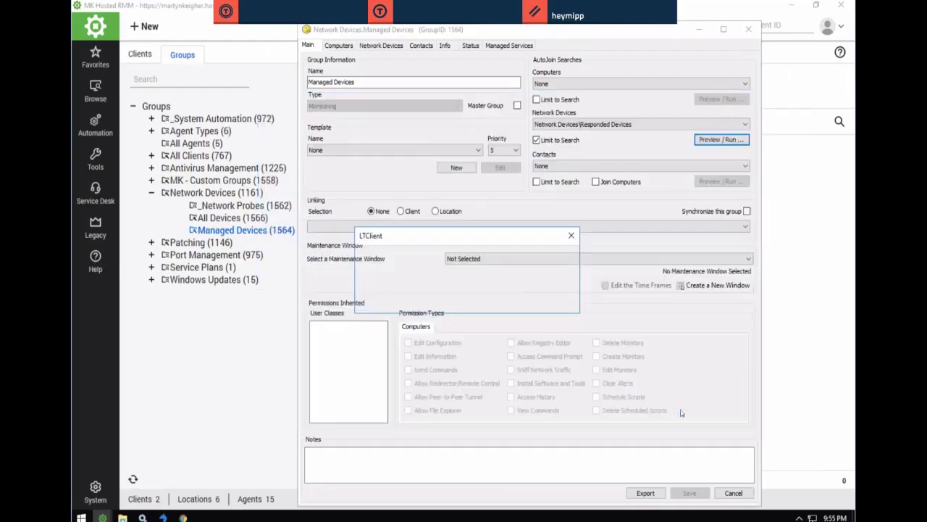
left_click(545, 299)
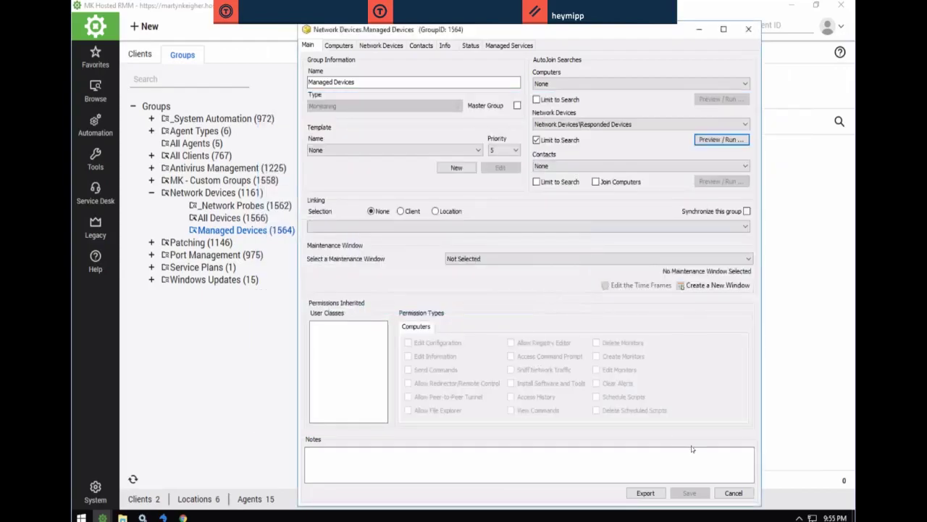
left_click(731, 491)
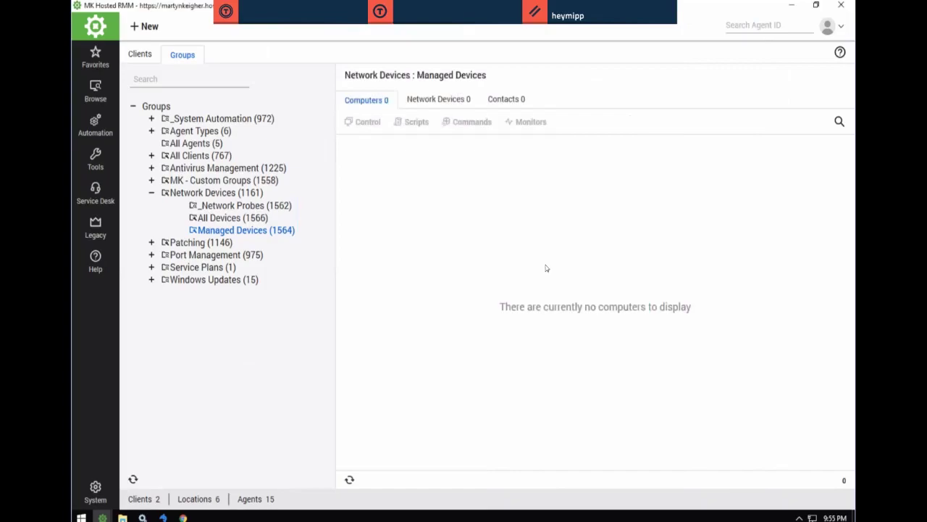
Step: Reload the system cache and confirm All Devices lists 121 network devices, Managed Devices 20
left_click(232, 192)
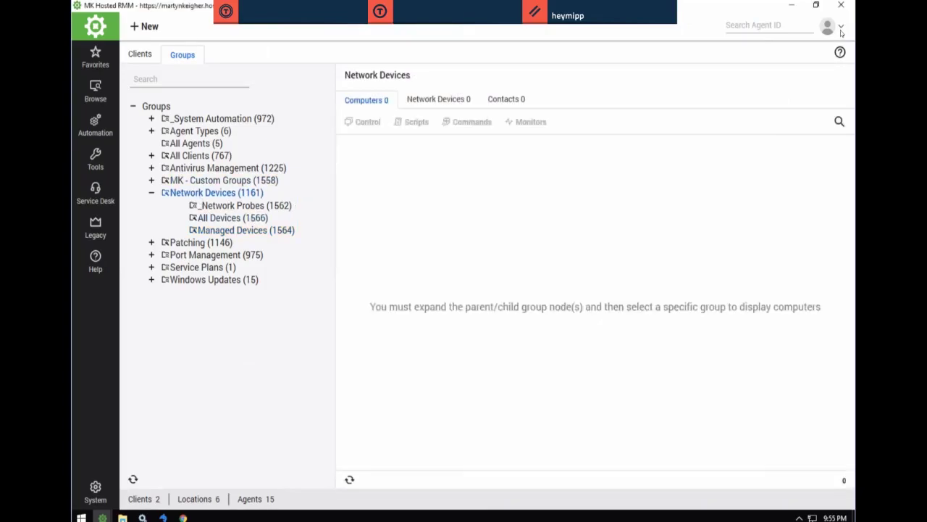
left_click(840, 27)
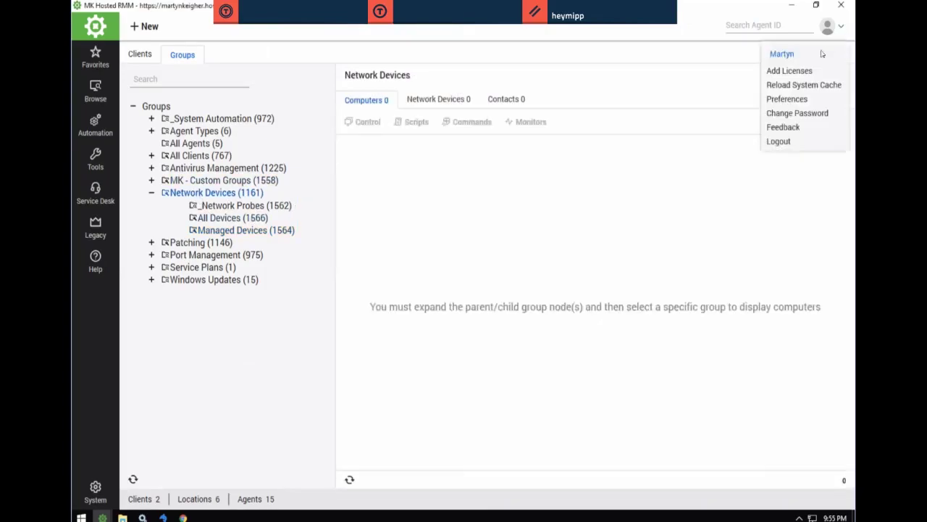
left_click(794, 85)
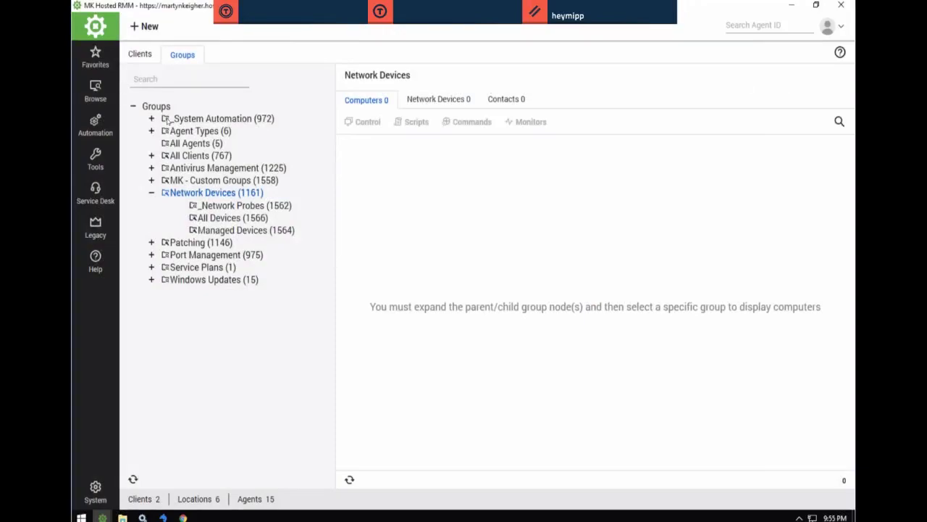
left_click(241, 221)
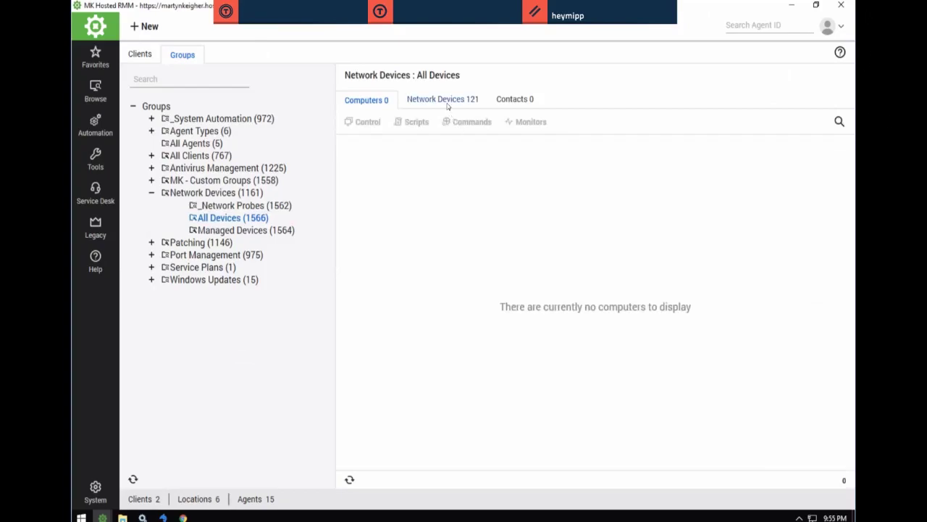
left_click(445, 100)
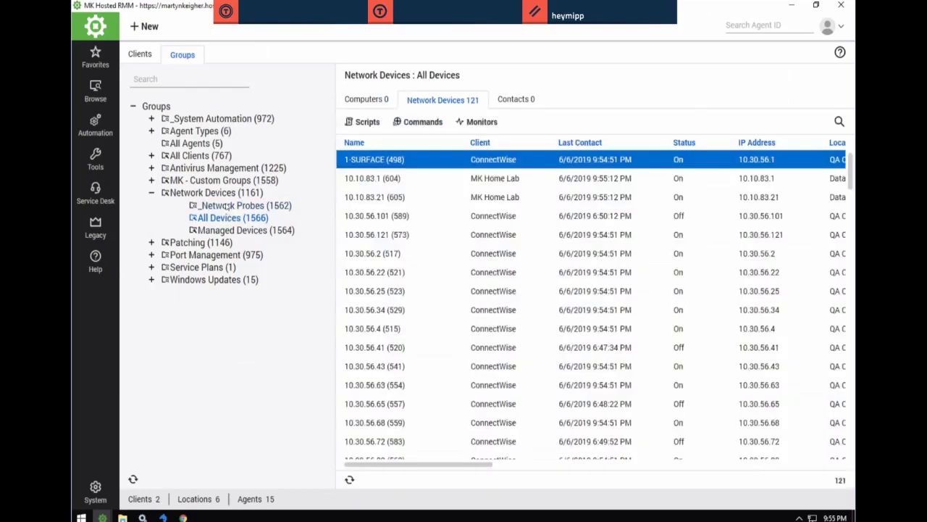
left_click(231, 229)
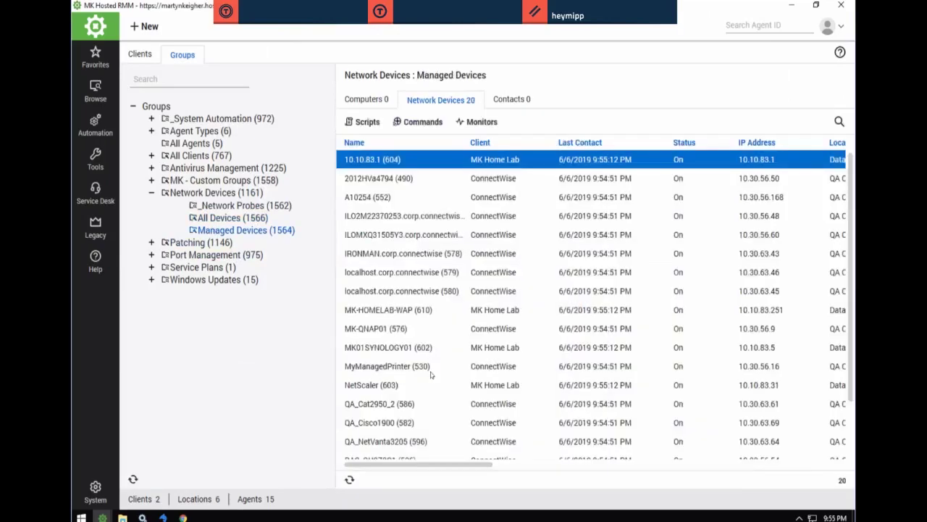
Step: Check the Managed Devices group's Monitors page, find it empty, and return to the main console
double_click(234, 230)
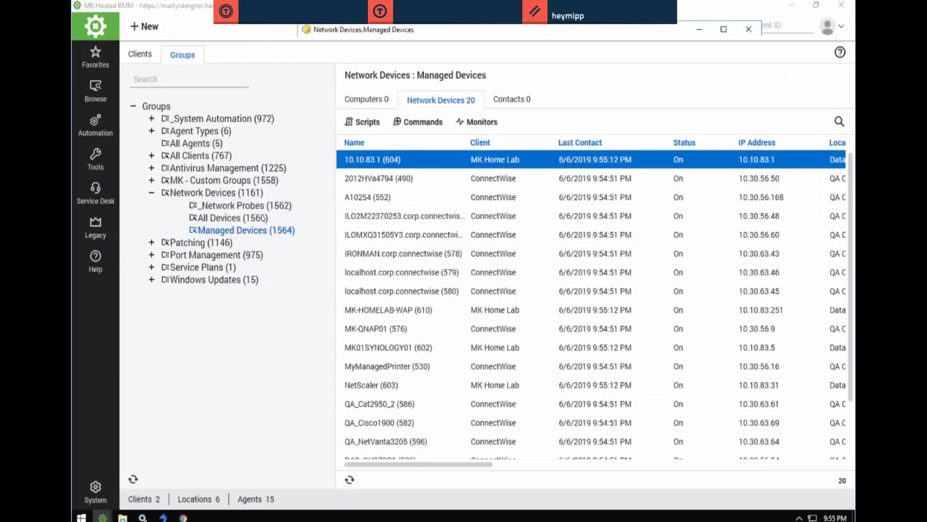
left_click_drag(440, 32, 375, 34)
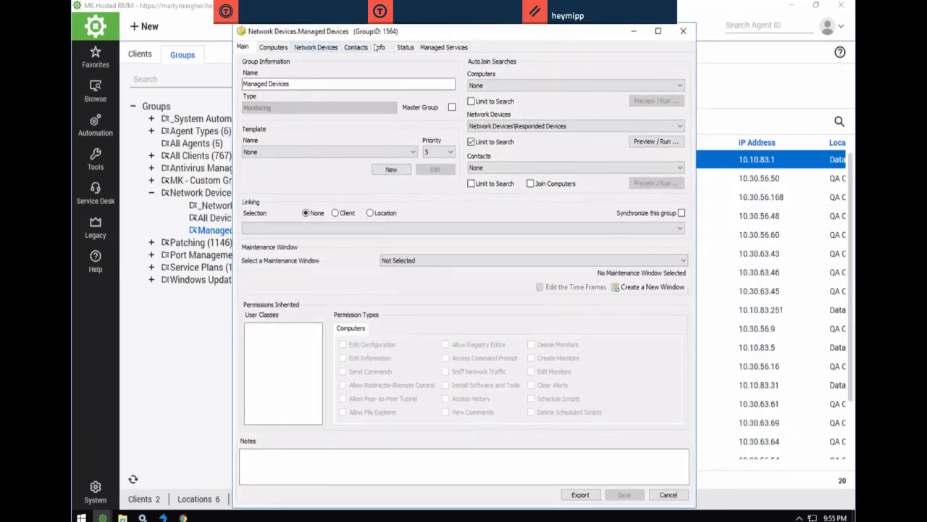
left_click(311, 48)
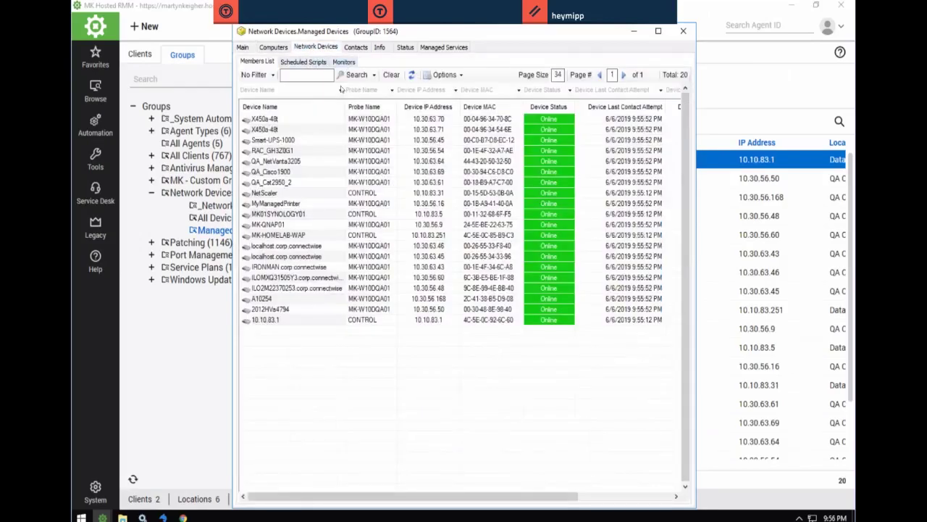
left_click(346, 62)
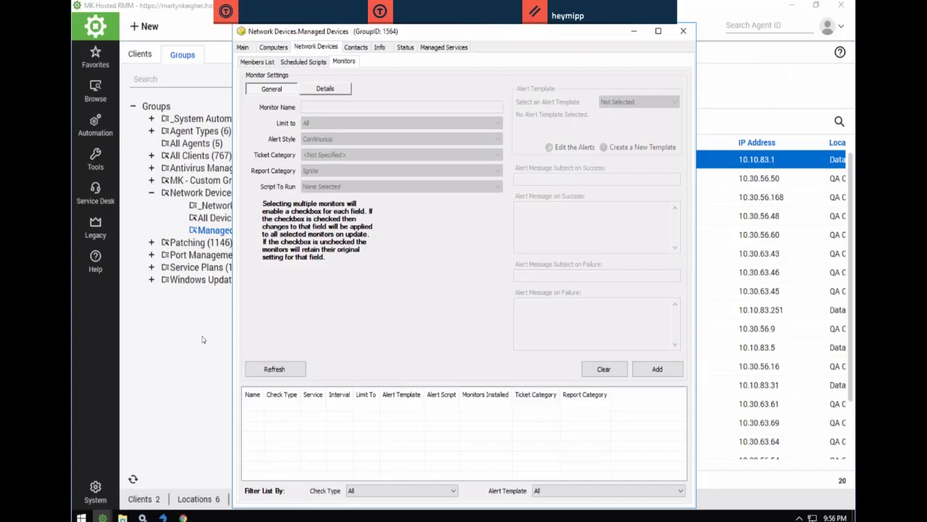
left_click(145, 493)
left_click(102, 518)
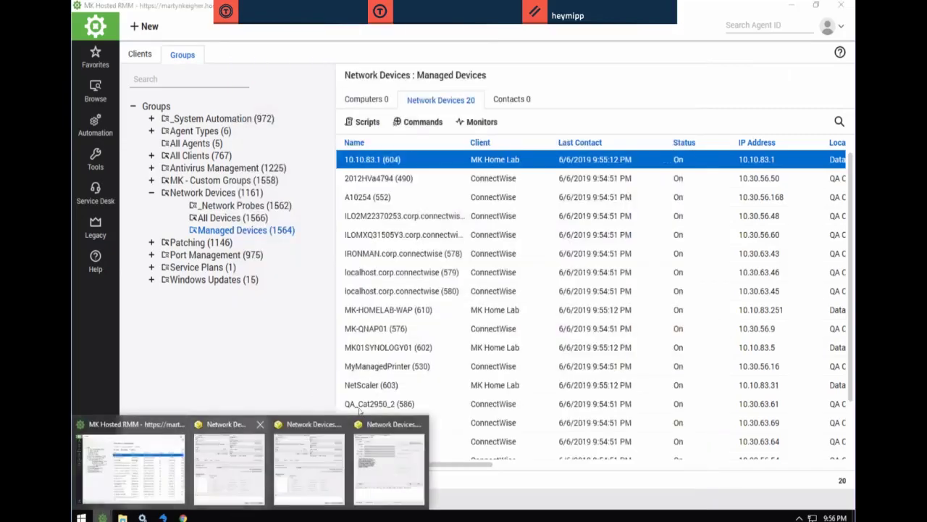
left_click(134, 464)
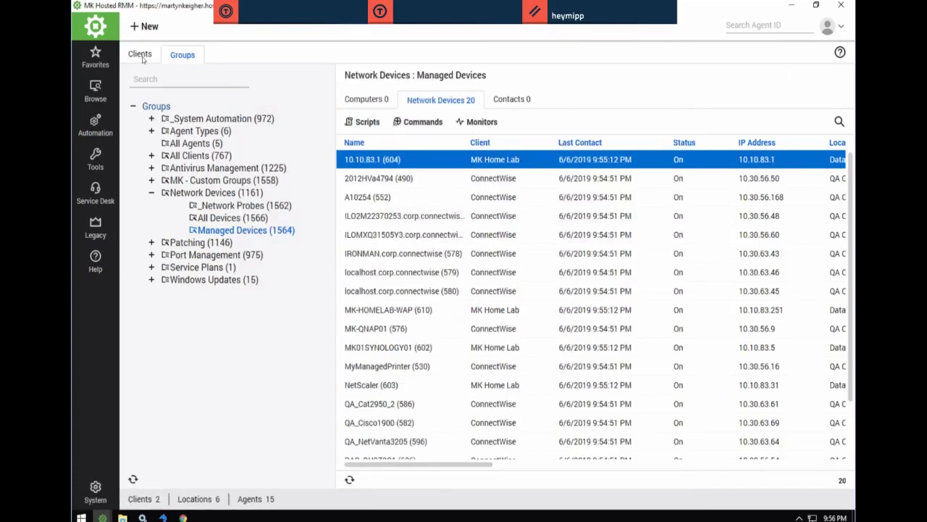
Step: Open the CONTROL computer from the Clients tab and view its Network Probe and 27 monitors
left_click(142, 56)
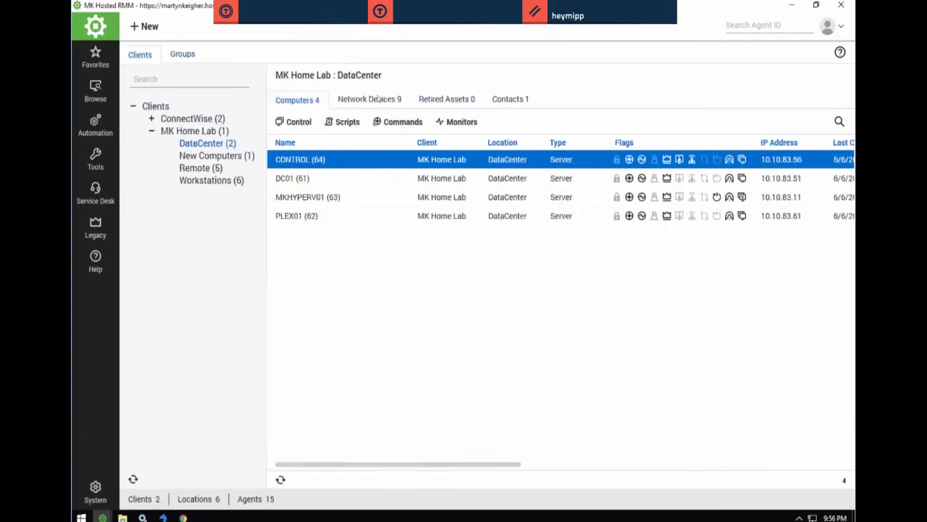
double_click(426, 168)
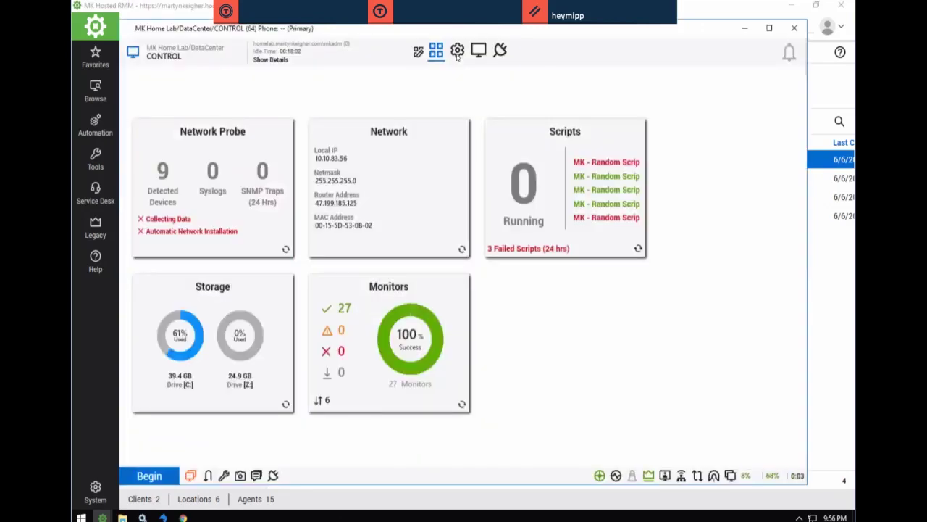
left_click(457, 54)
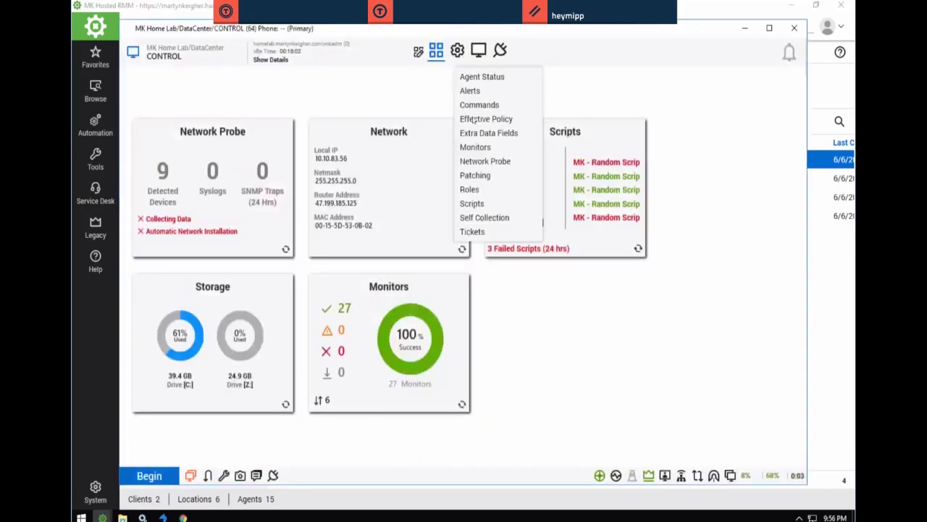
left_click(483, 161)
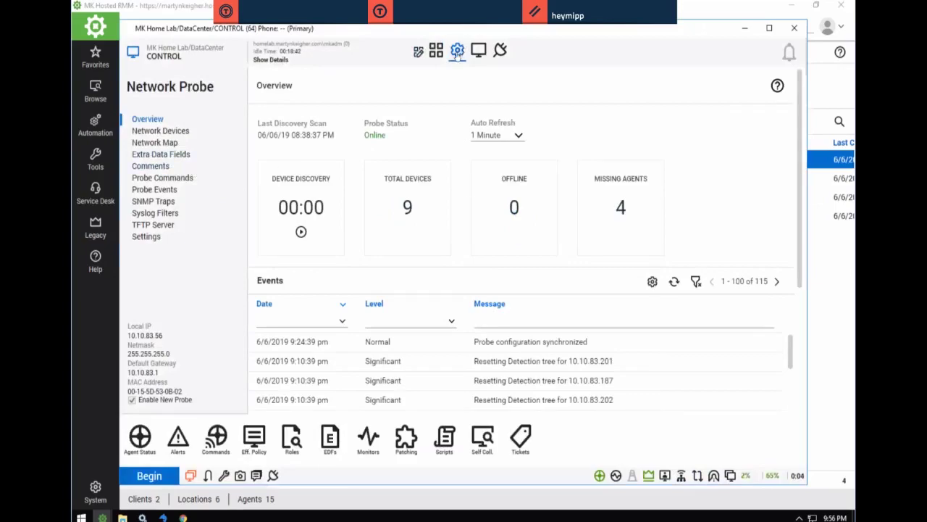
left_click(458, 50)
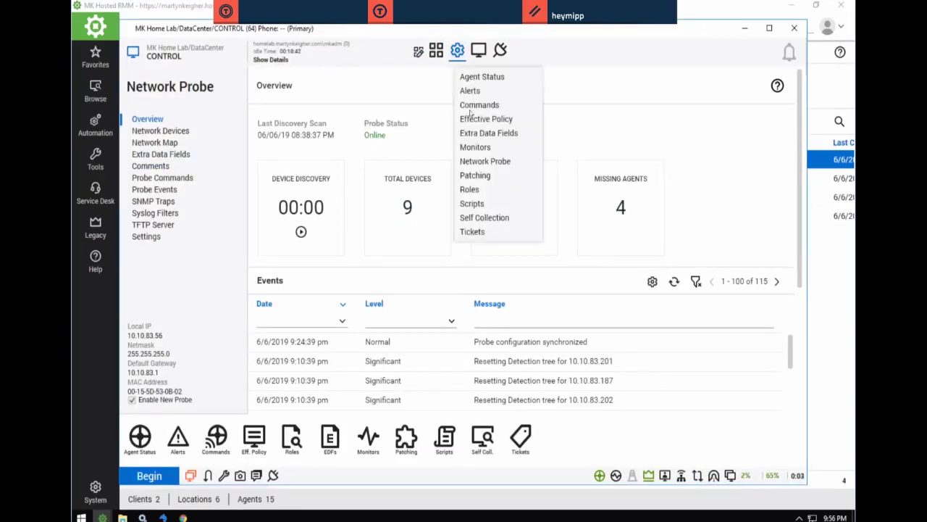
left_click(472, 159)
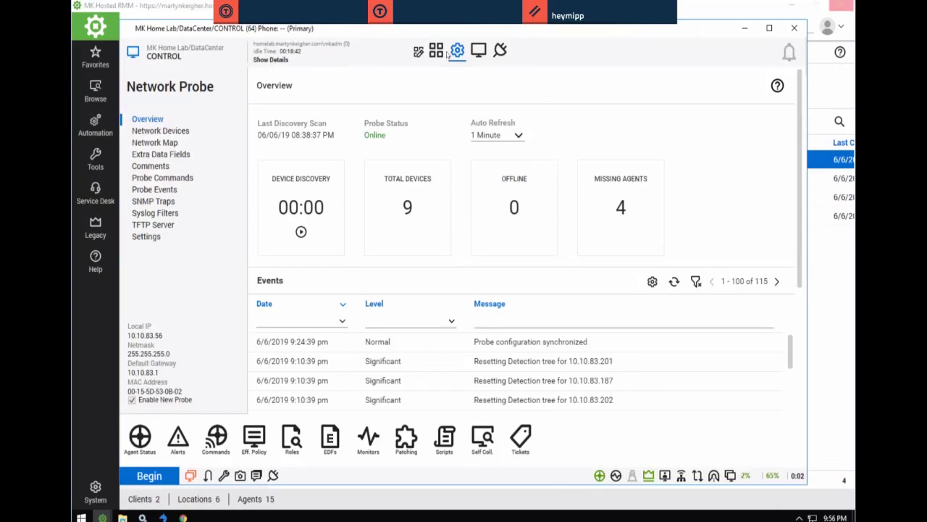
left_click(478, 54)
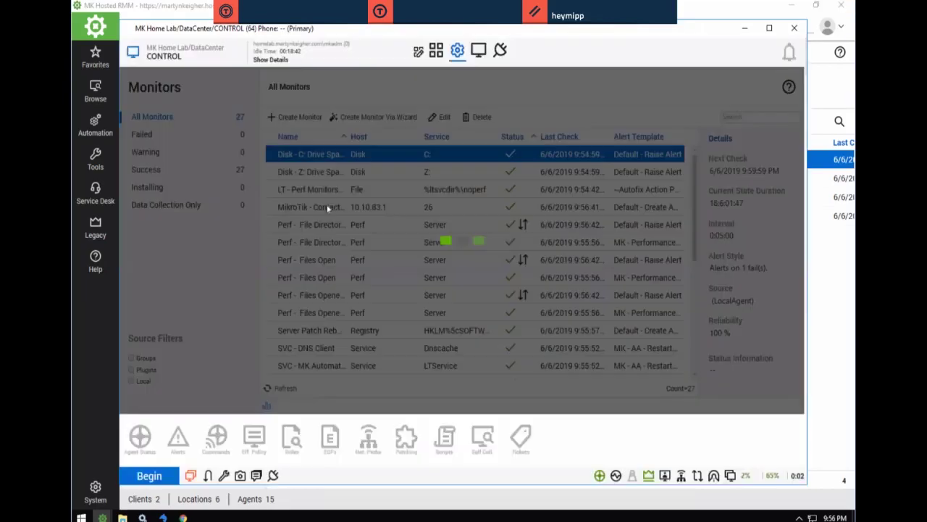
Step: Send the MikroTik contact monitor to the Managed Devices group, then minimize the CONTROL window
left_click(324, 207)
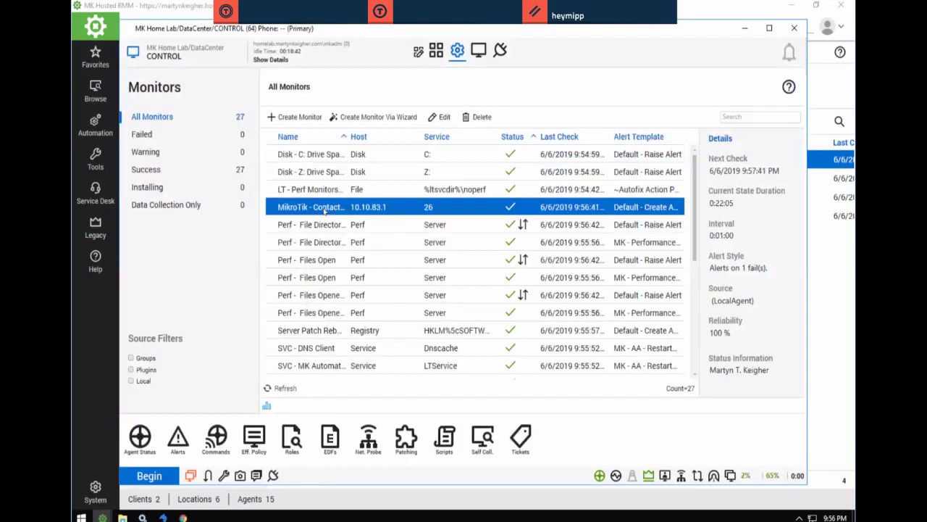
right_click(324, 210)
mouse_move(413, 244)
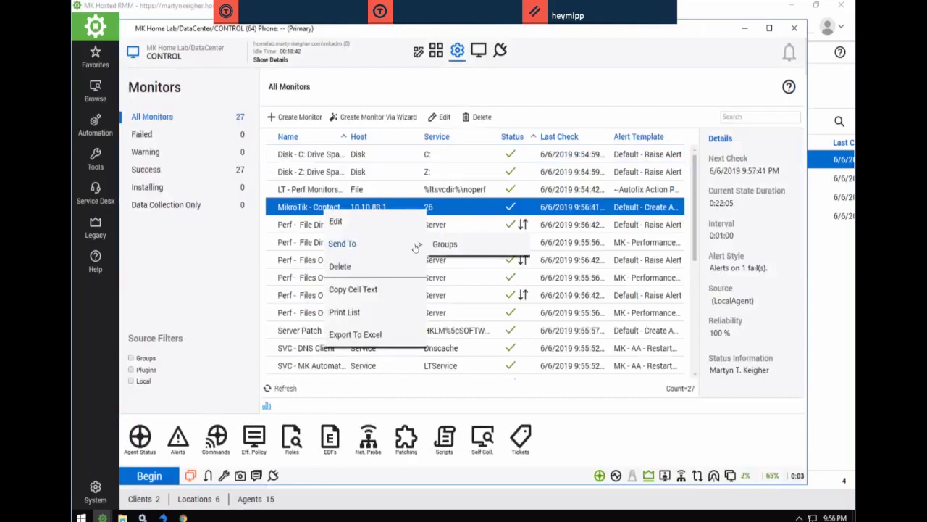
left_click(445, 244)
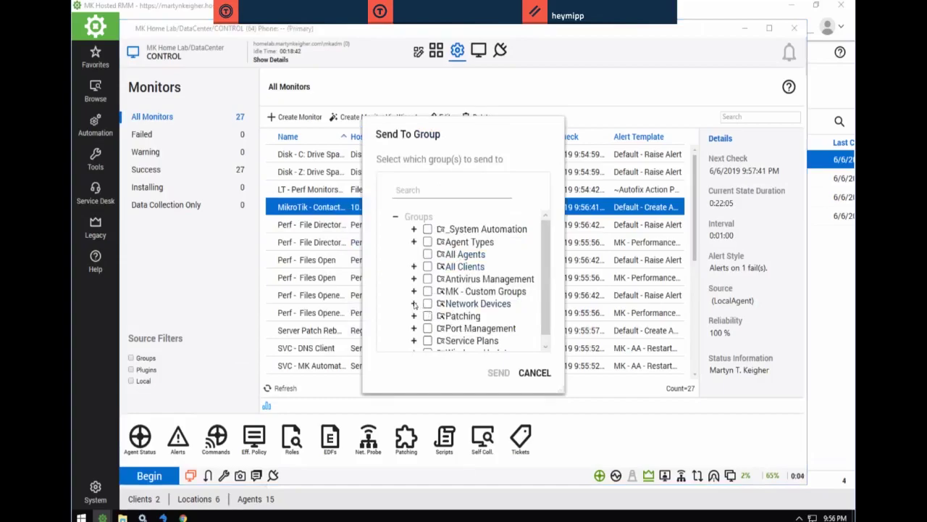
left_click(414, 304)
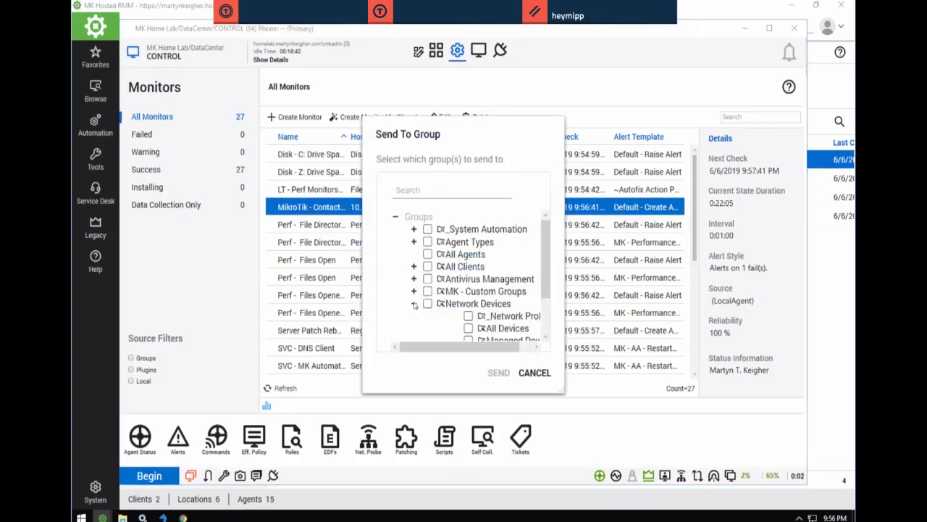
left_click(546, 338)
left_click(546, 339)
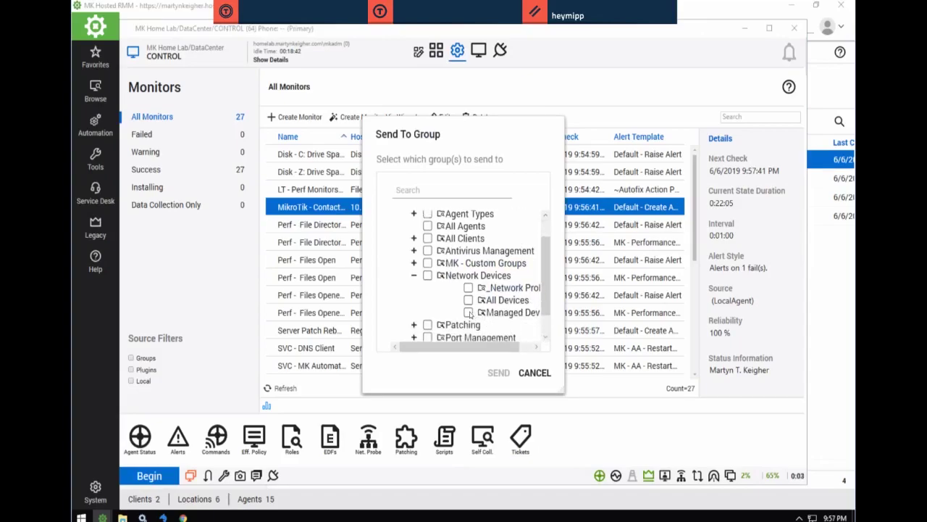
left_click(468, 312)
left_click_drag(560, 389, 619, 373)
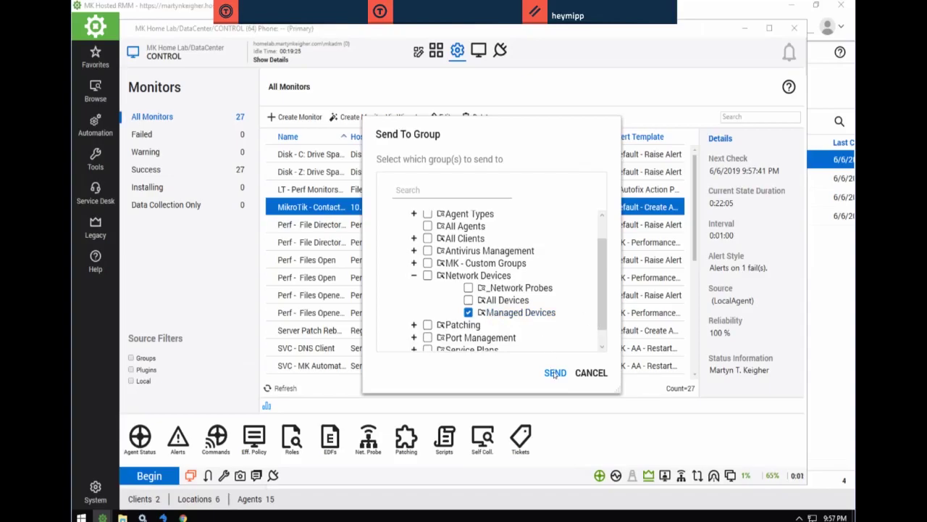
left_click(555, 373)
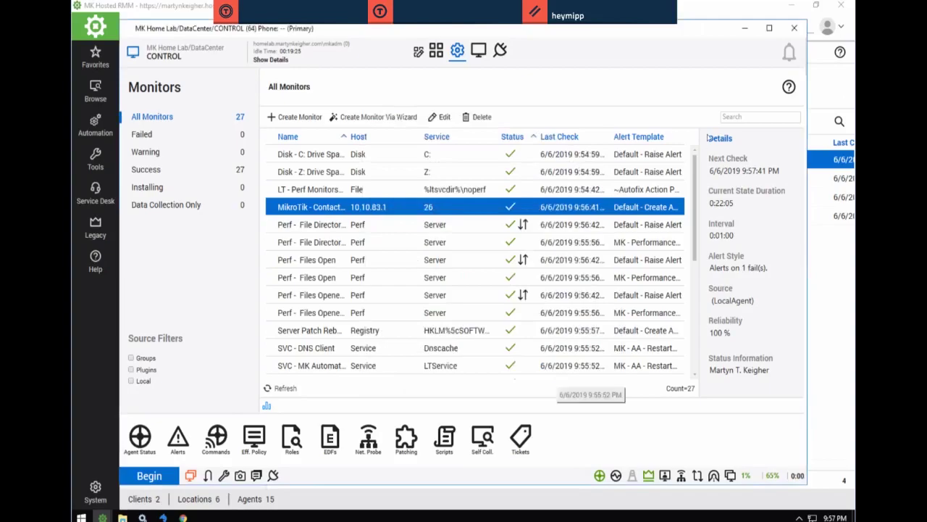
left_click(745, 29)
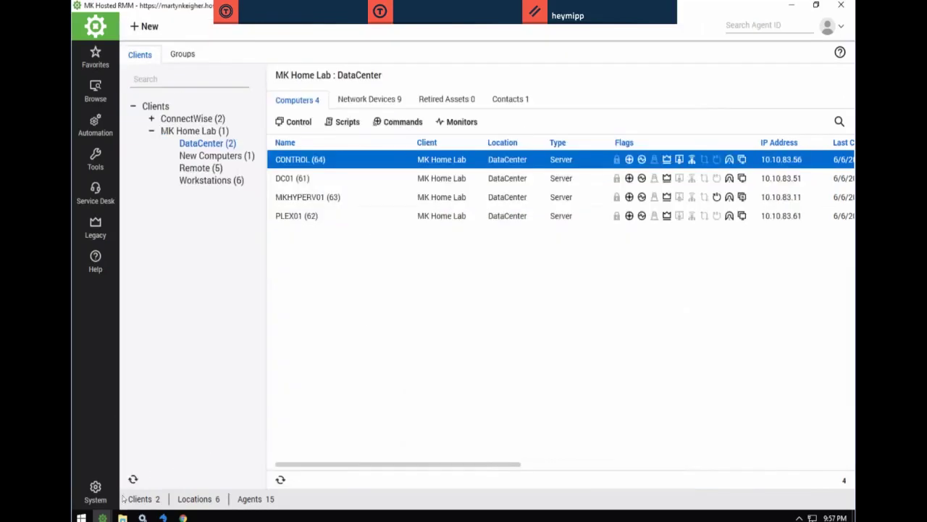
Step: Limit the Managed Devices group's MikroTik contact-name monitor to MFG - MikroTik and save it
mouse_move(102, 518)
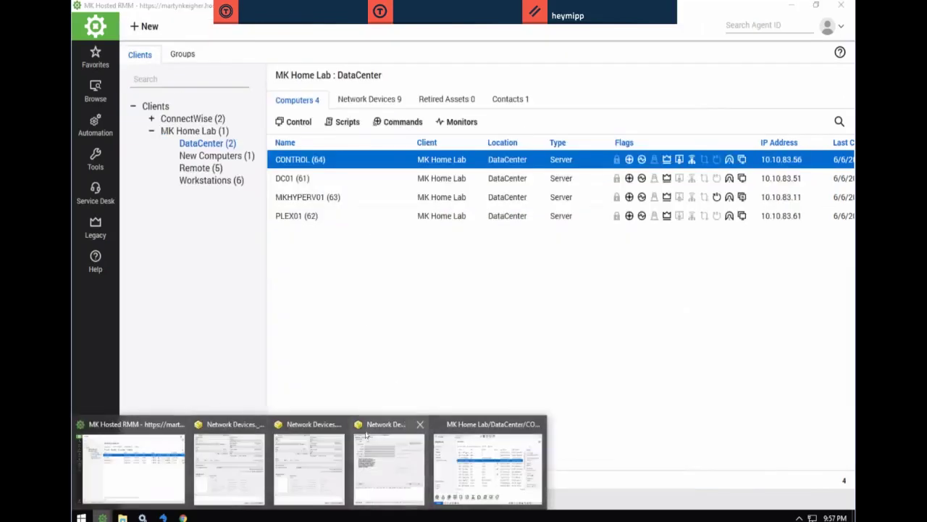
left_click(320, 436)
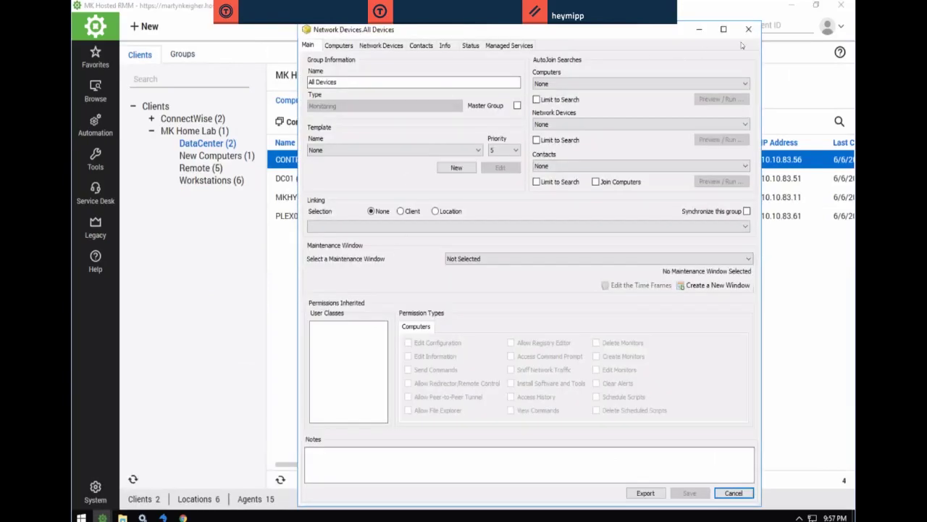
left_click(749, 31)
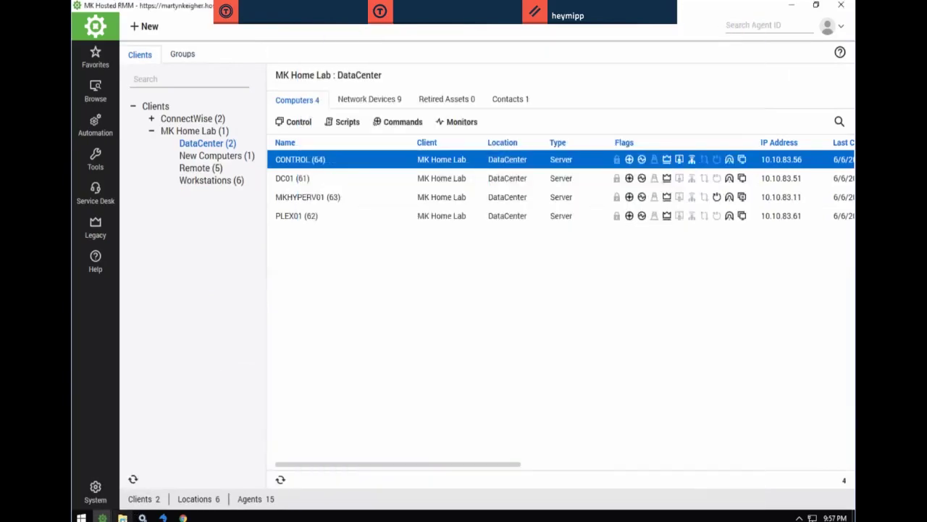
mouse_move(102, 517)
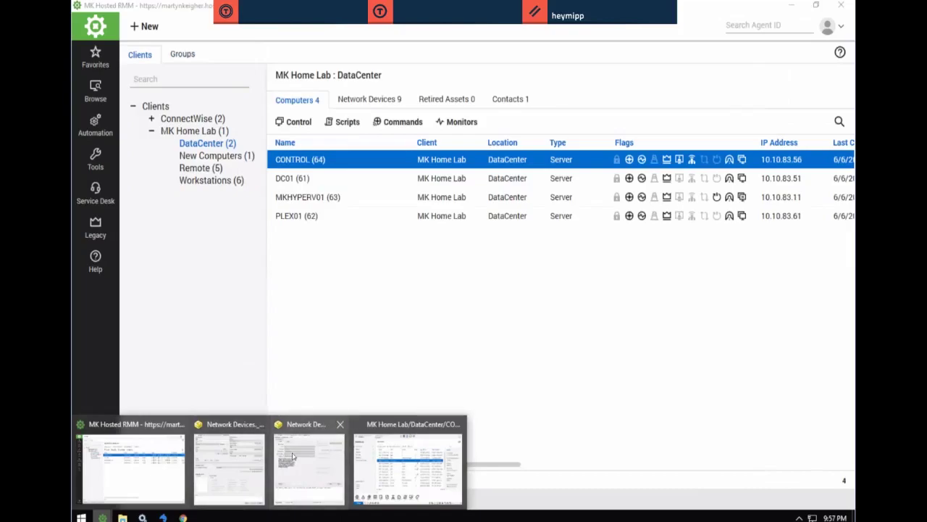
mouse_move(243, 458)
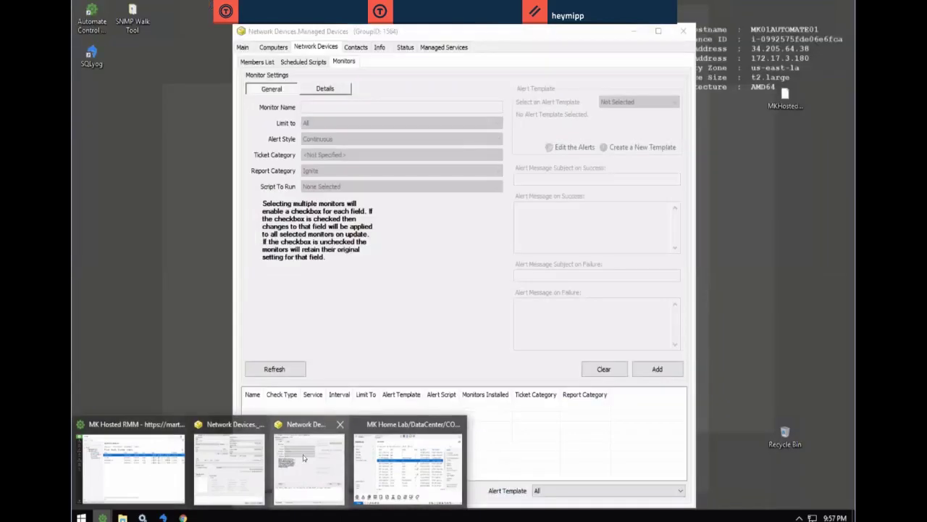
left_click(304, 458)
left_click(284, 369)
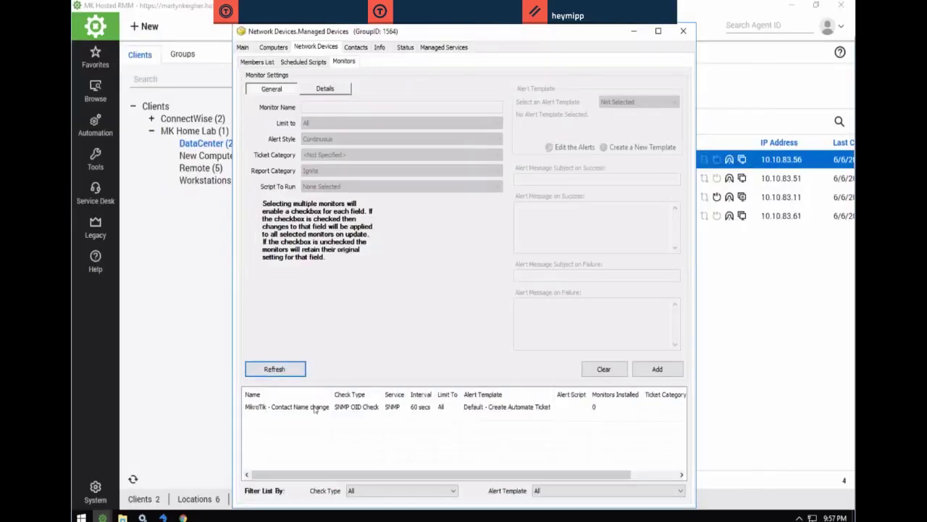
left_click(355, 407)
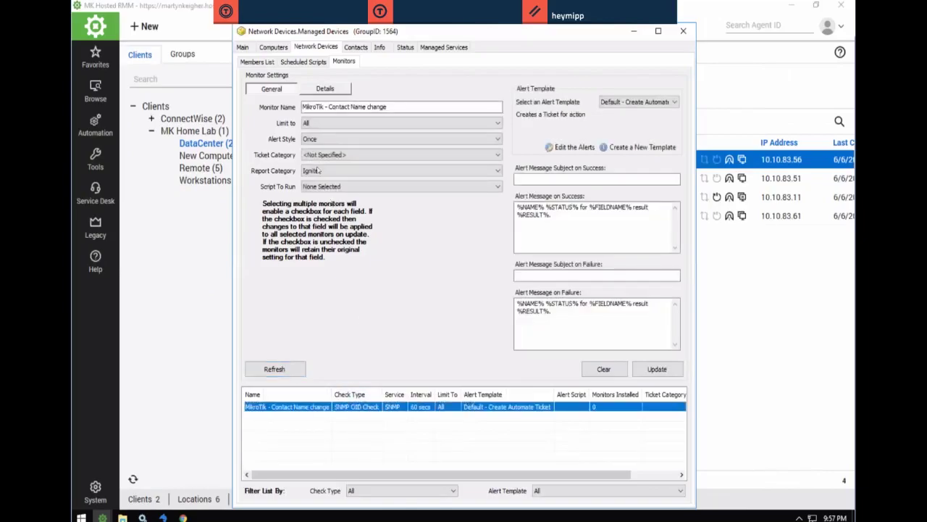
left_click(317, 123)
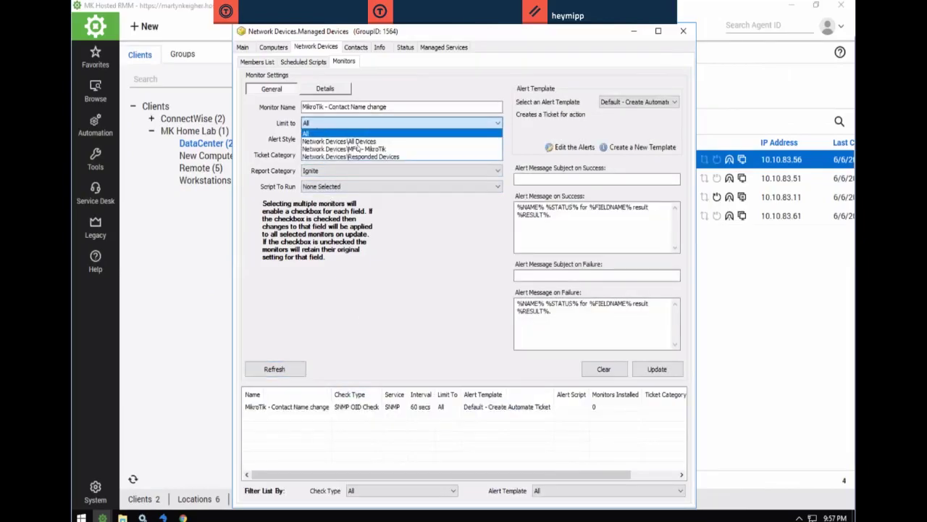
left_click(358, 149)
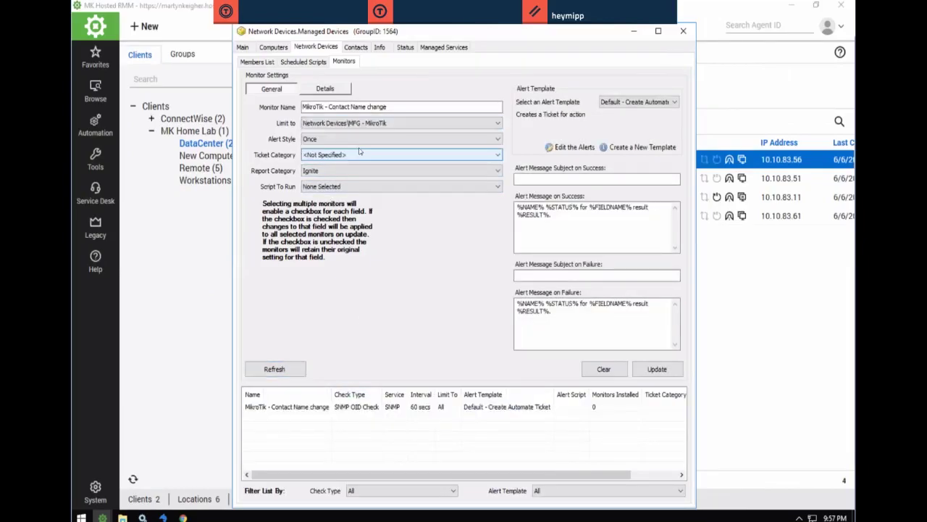
left_click(660, 371)
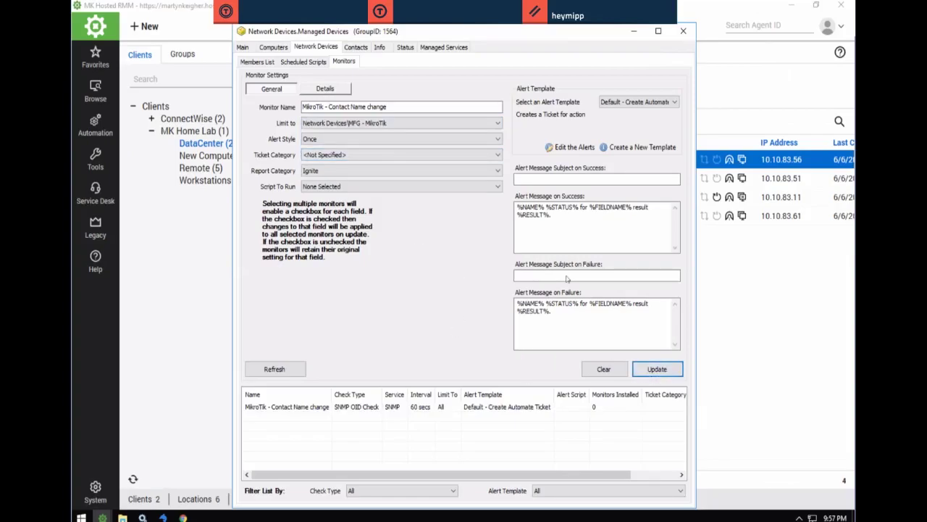
Step: Widen the group window and monitor list columns, then reload to verify the Limit To value
left_click_drag(776, 54, 822, 54)
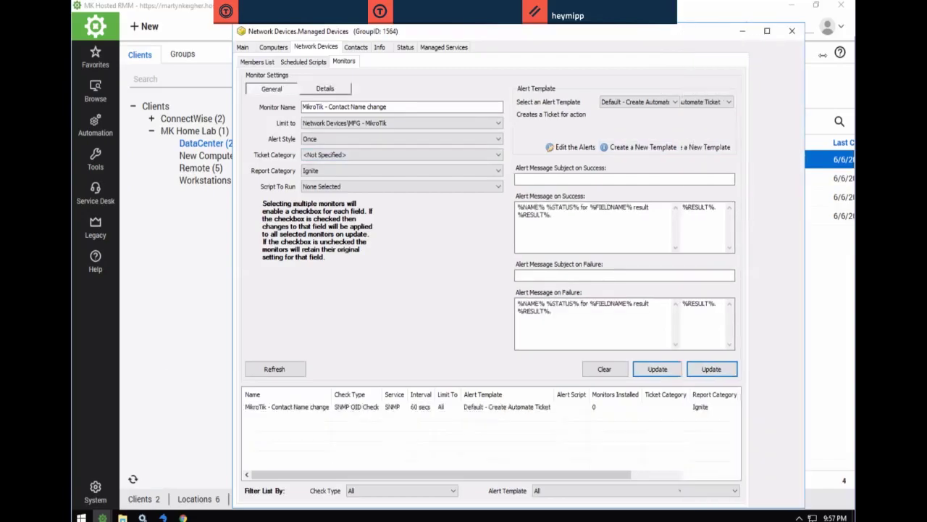
left_click_drag(642, 34, 584, 21)
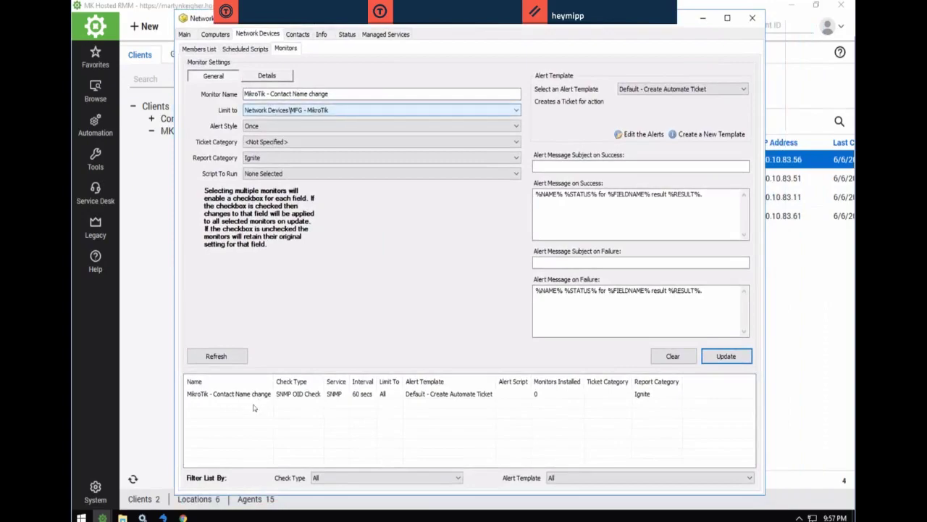
left_click_drag(288, 382, 290, 381)
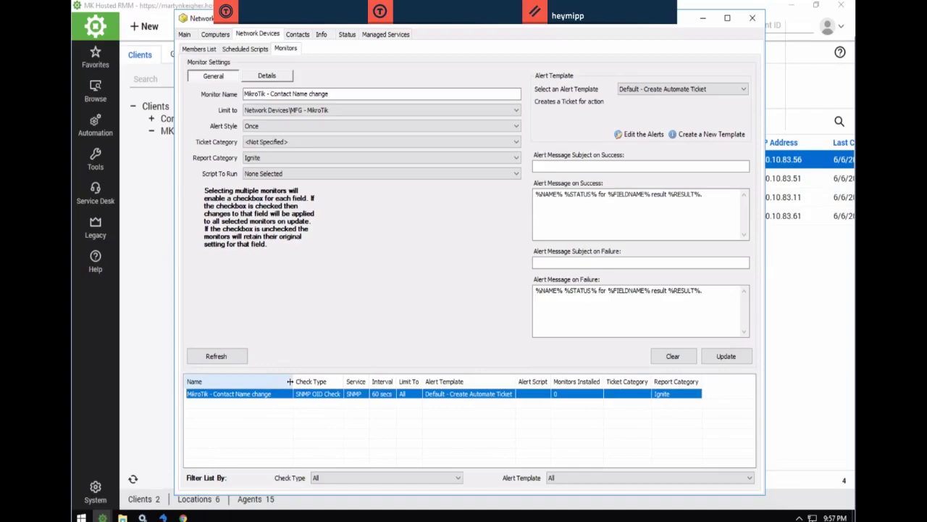
left_click_drag(344, 381, 365, 382)
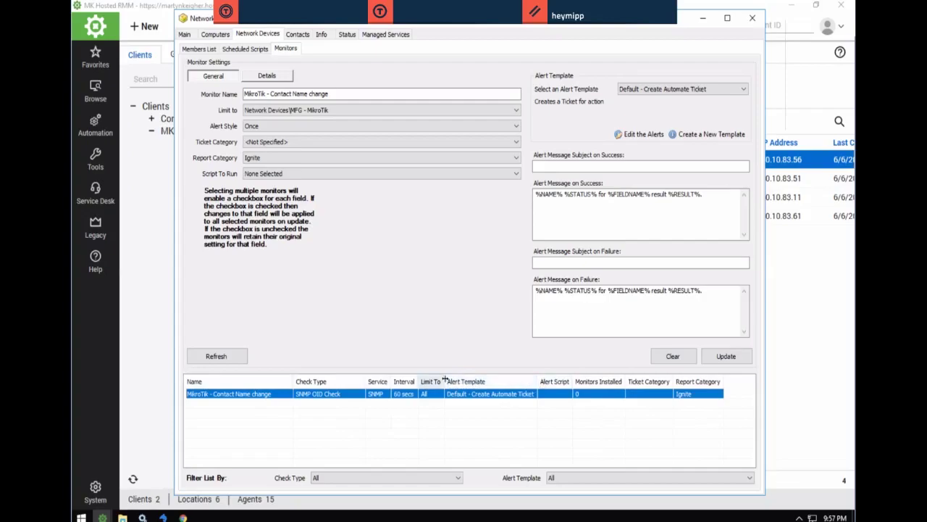
left_click_drag(444, 381, 502, 380)
left_click(238, 357)
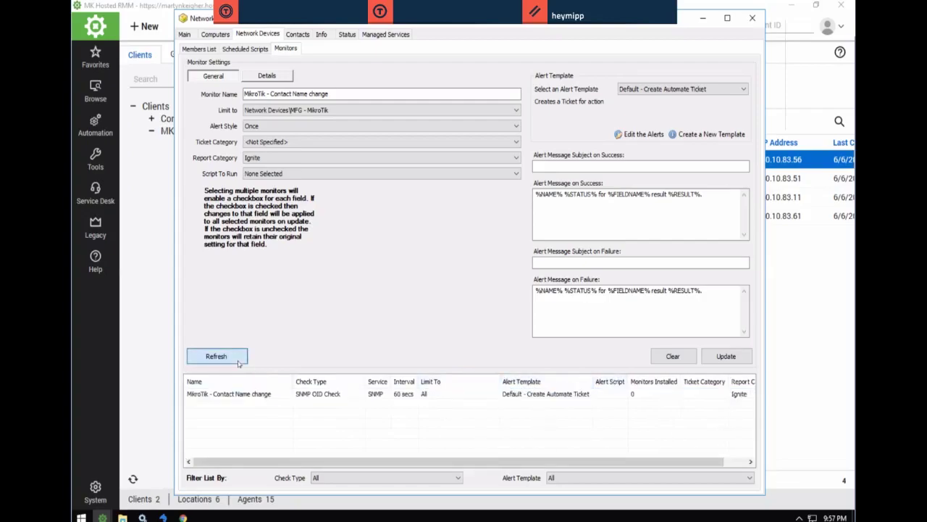
left_click(400, 395)
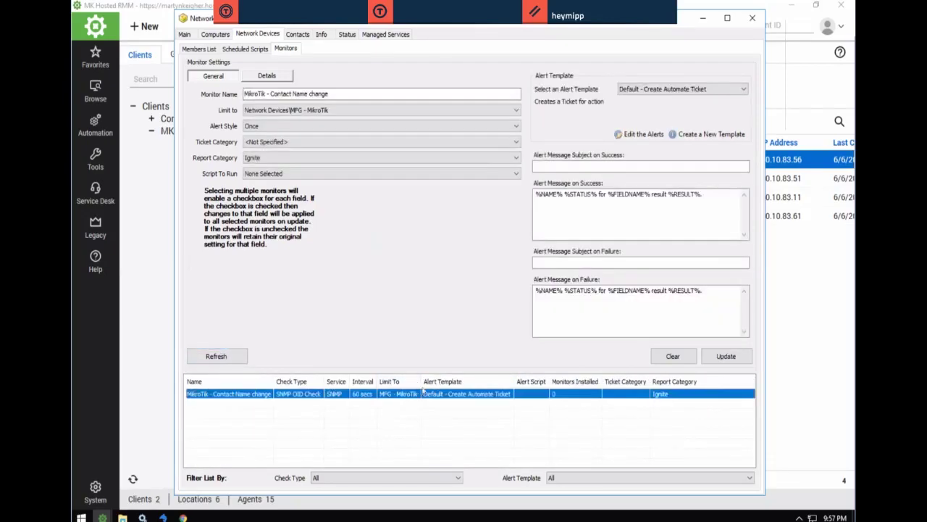
left_click_drag(422, 381, 457, 381)
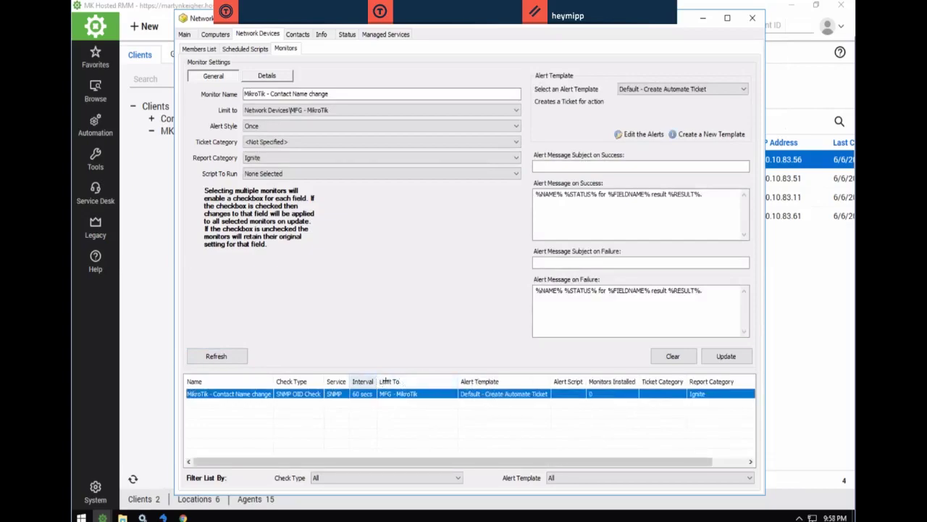
left_click_drag(377, 381, 403, 381)
left_click_drag(325, 381, 336, 381)
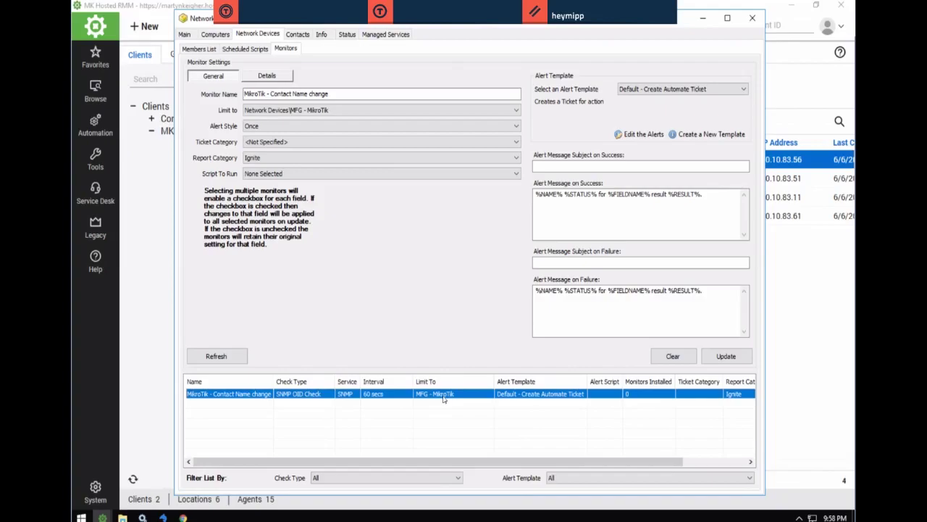
Step: Expand Service Plans > Windows Servers in the main window's Groups tree
left_click(95, 88)
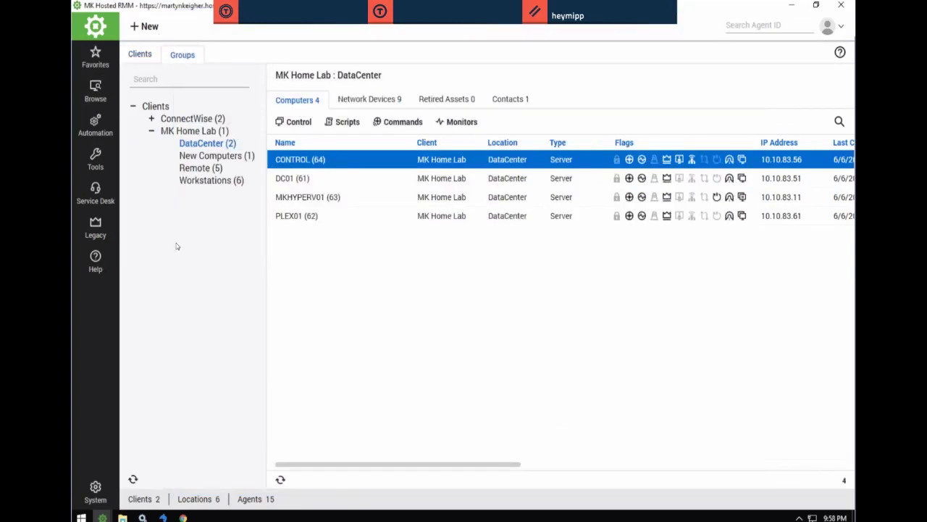
left_click(152, 267)
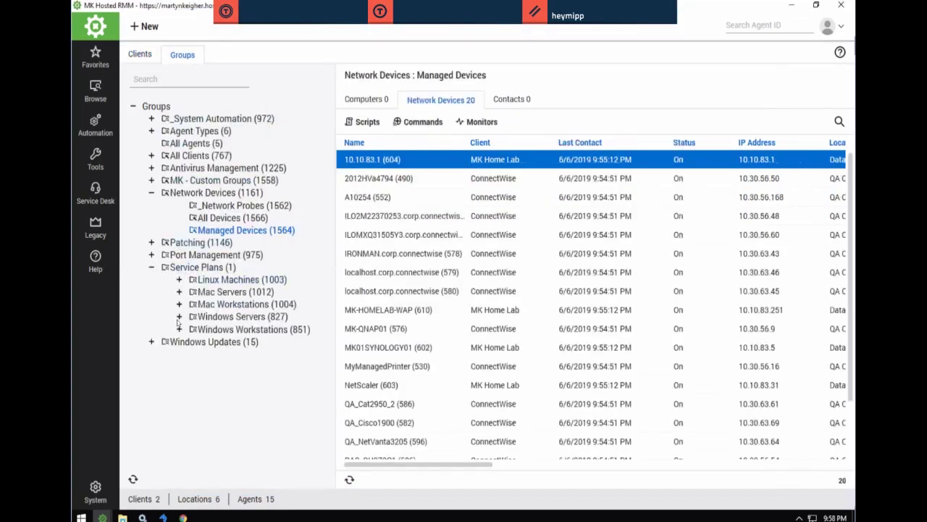
left_click(180, 316)
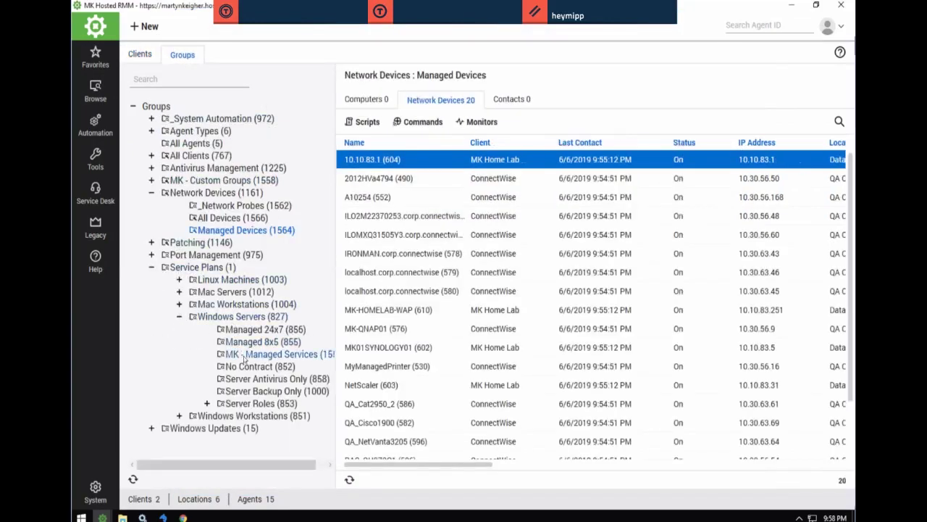
Step: Review MK - Managed Services' SVC remote monitors (Plex, Grafana, AD Web Services, APC UPS), then close it
double_click(244, 357)
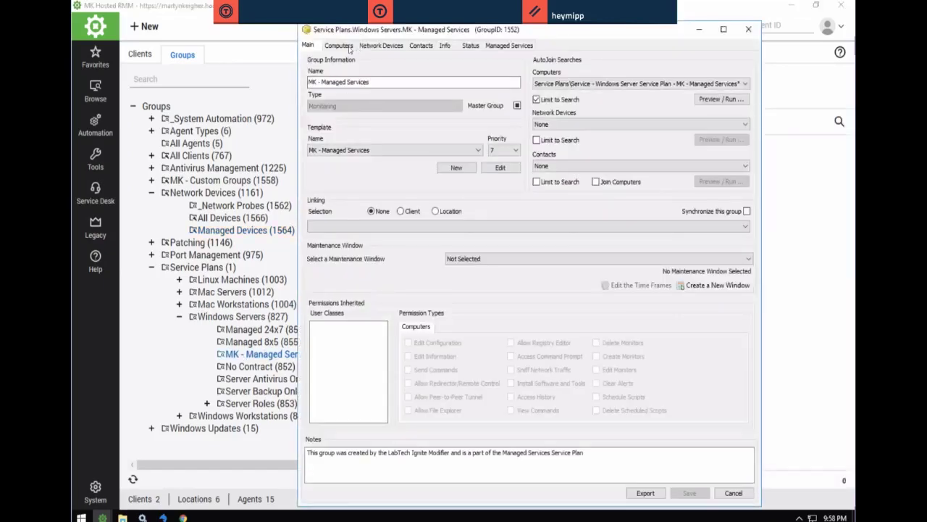
left_click(340, 47)
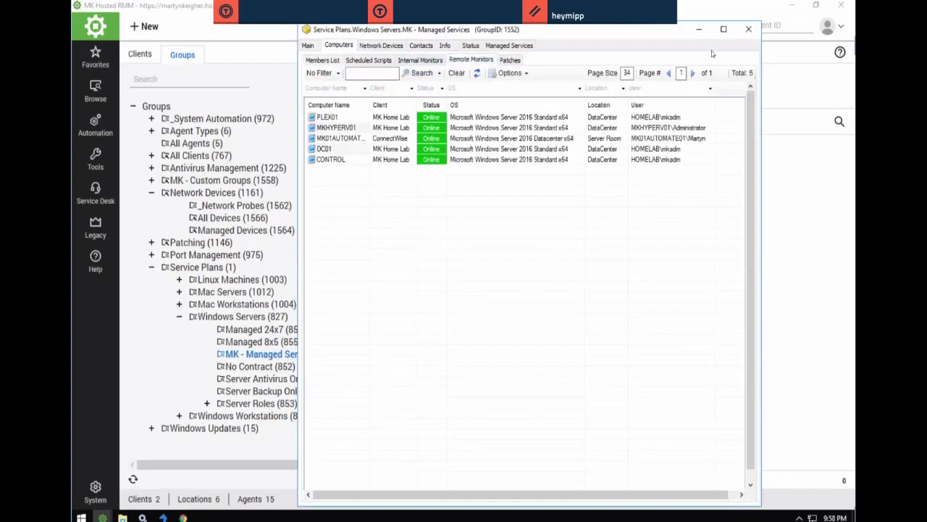
left_click(723, 29)
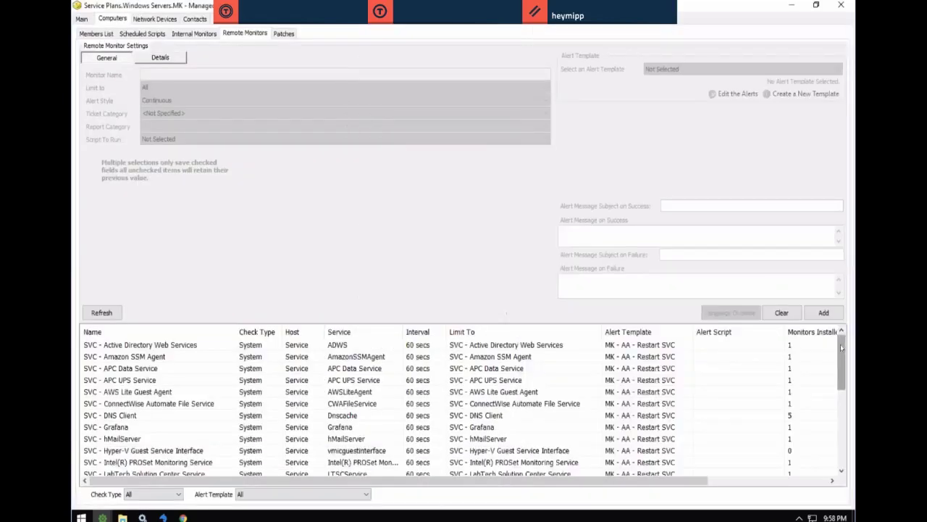
left_click_drag(841, 347, 846, 428)
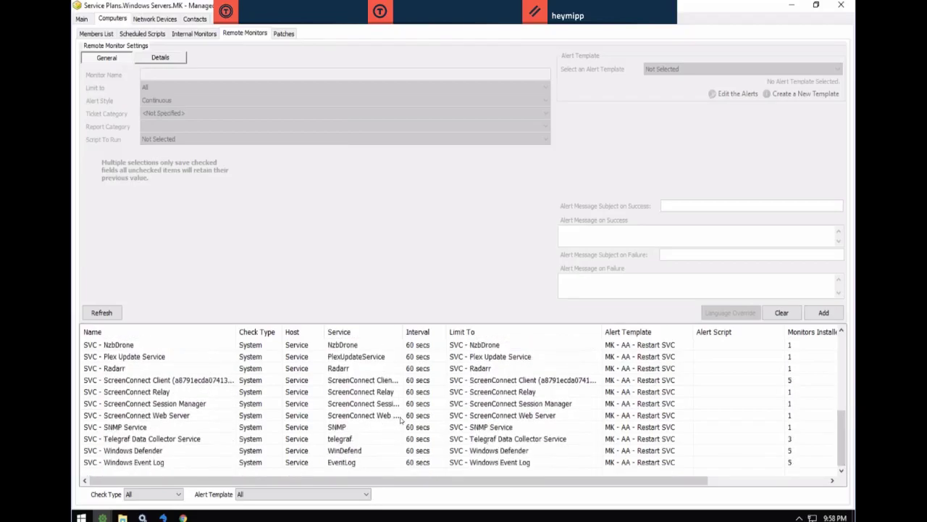
left_click(499, 358)
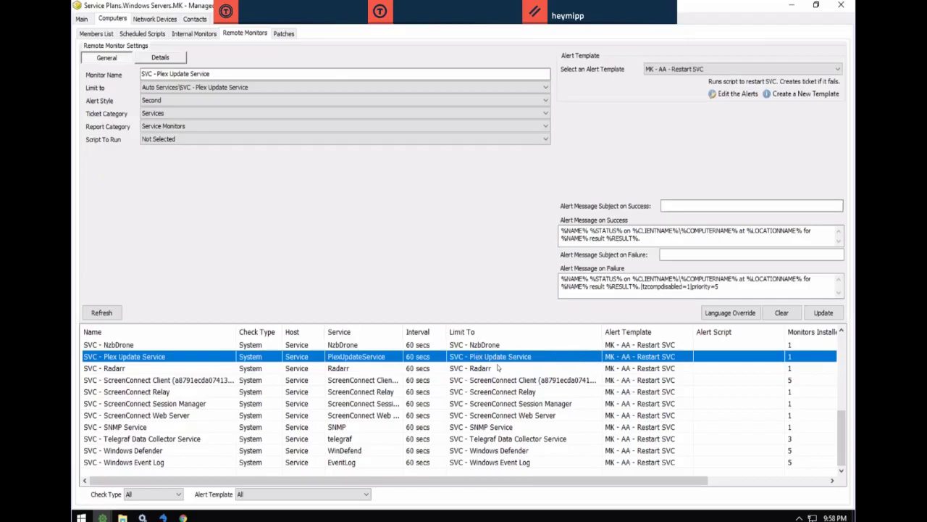
left_click_drag(839, 437, 843, 360)
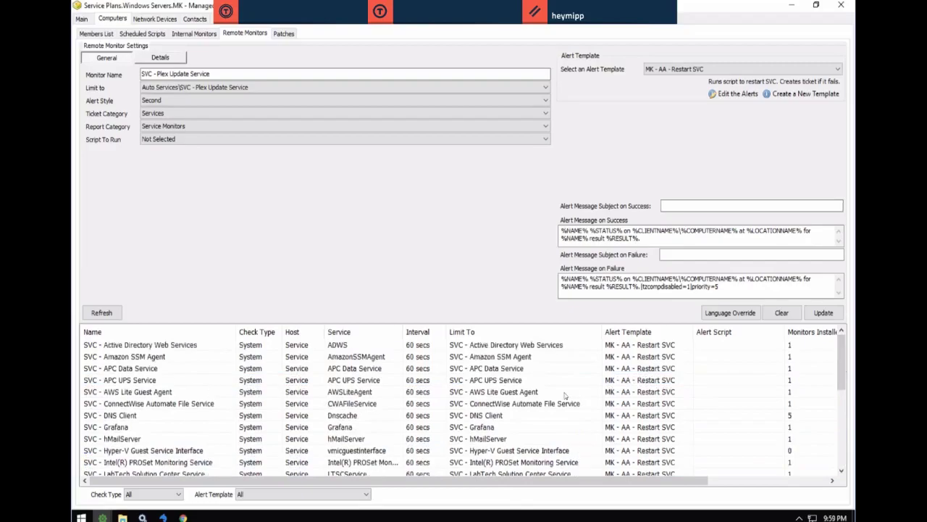
left_click(494, 429)
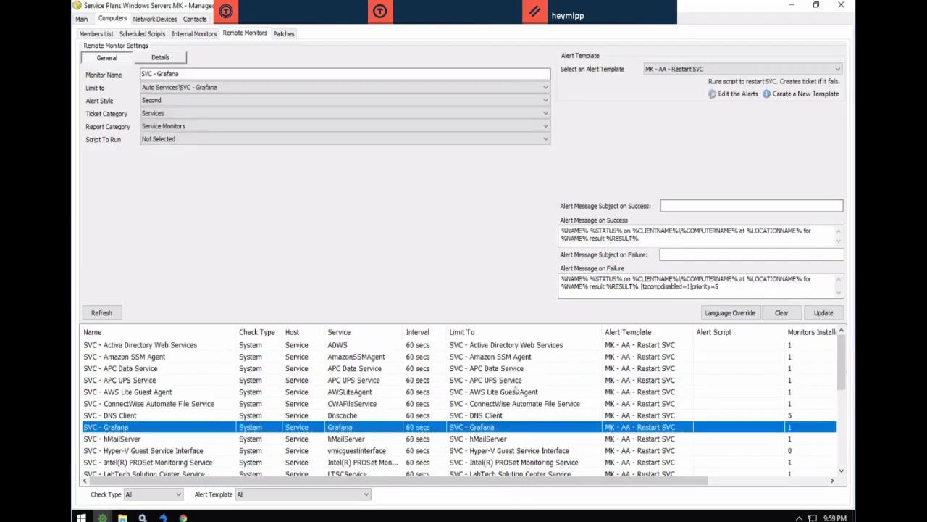
left_click(499, 348)
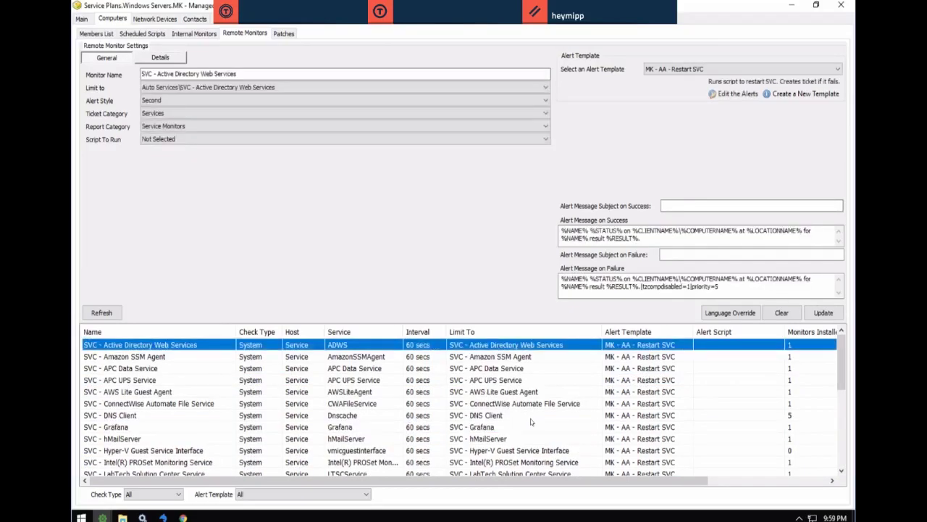
left_click(496, 429)
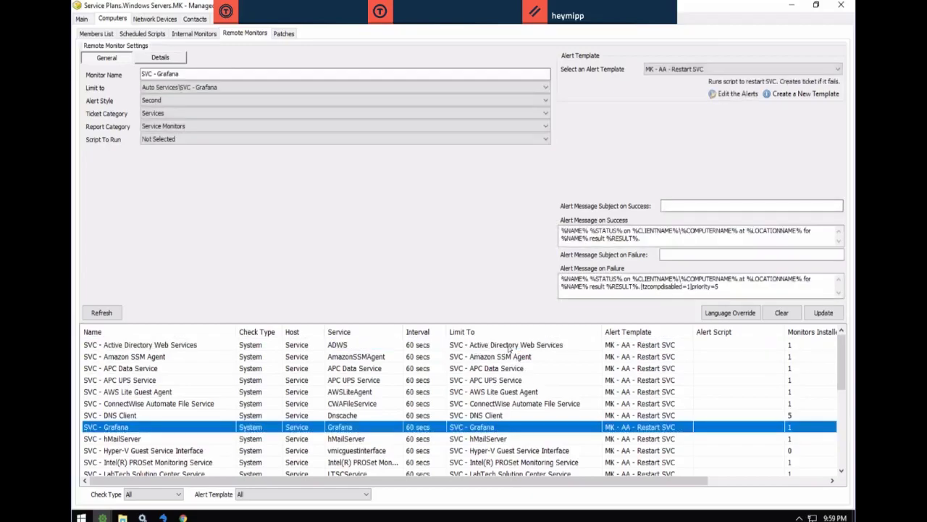
left_click(507, 347)
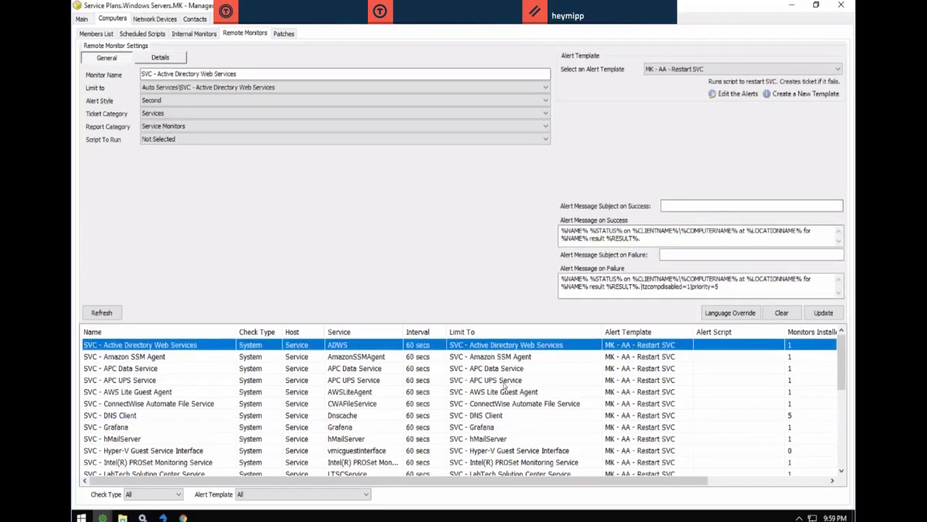
left_click(505, 382)
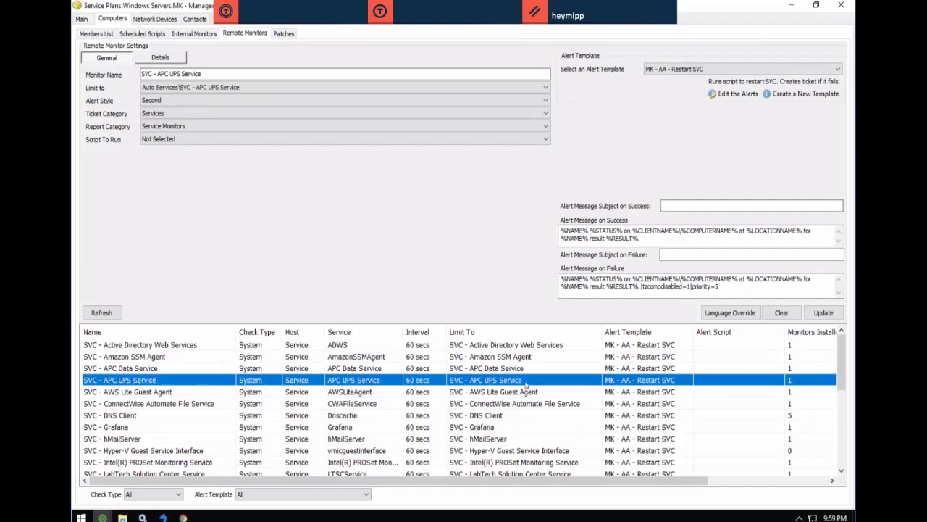
left_click(841, 5)
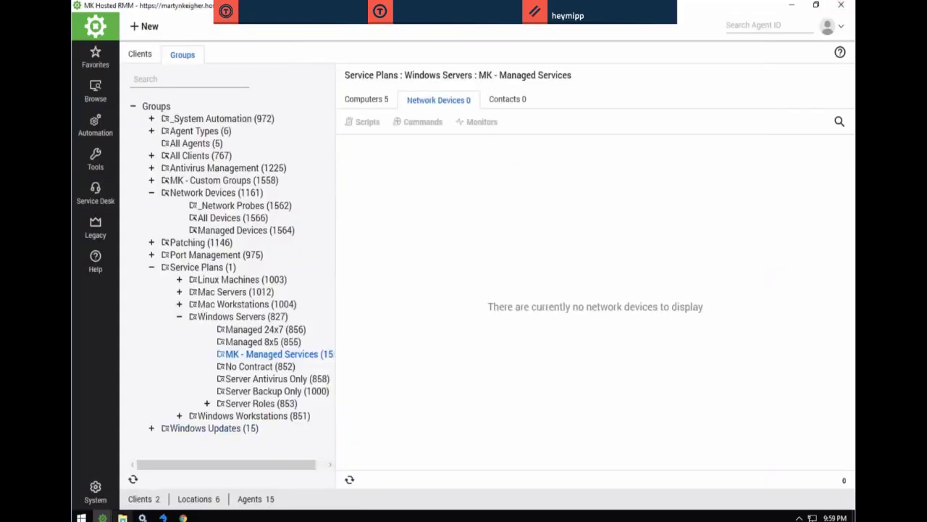
mouse_move(102, 517)
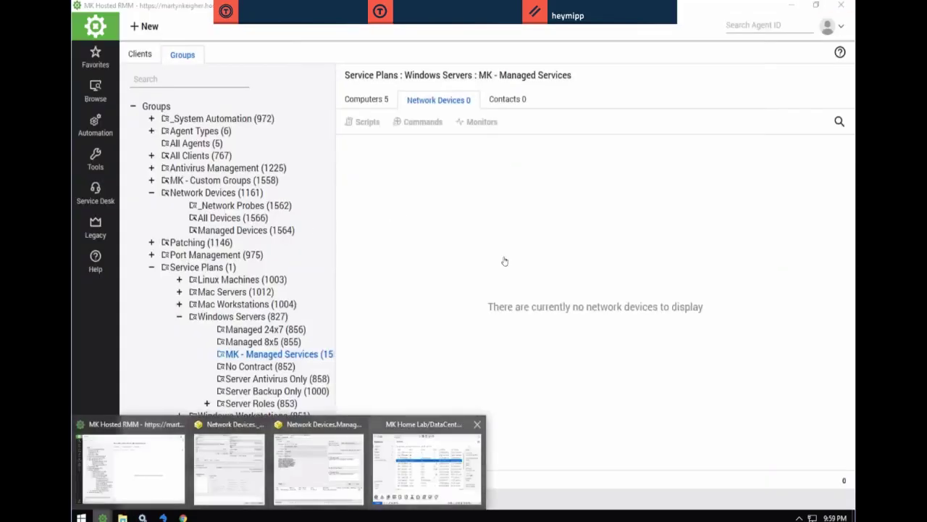
left_click(411, 449)
left_click(140, 500)
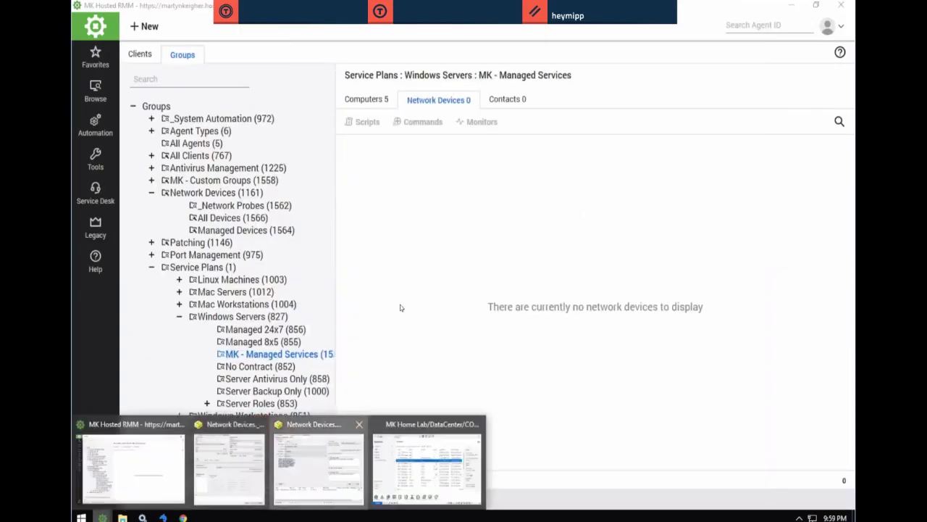
left_click(326, 445)
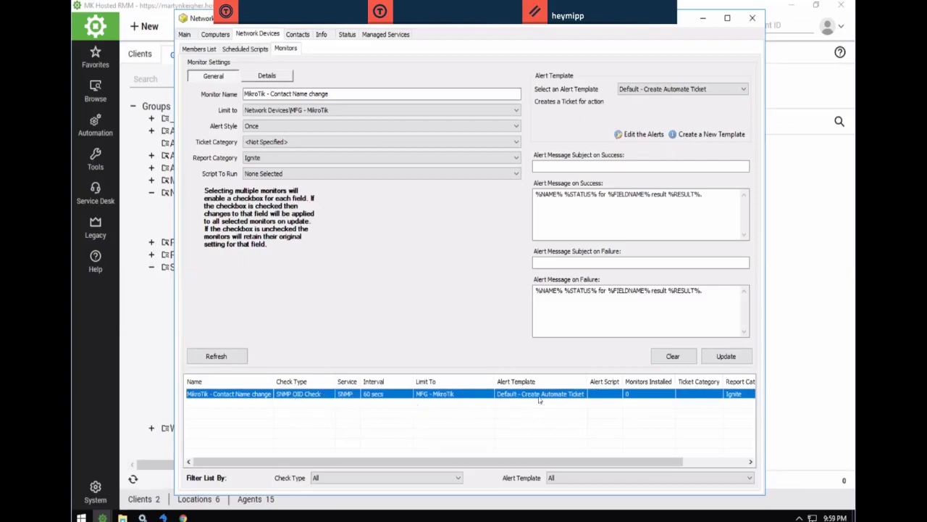
left_click(262, 76)
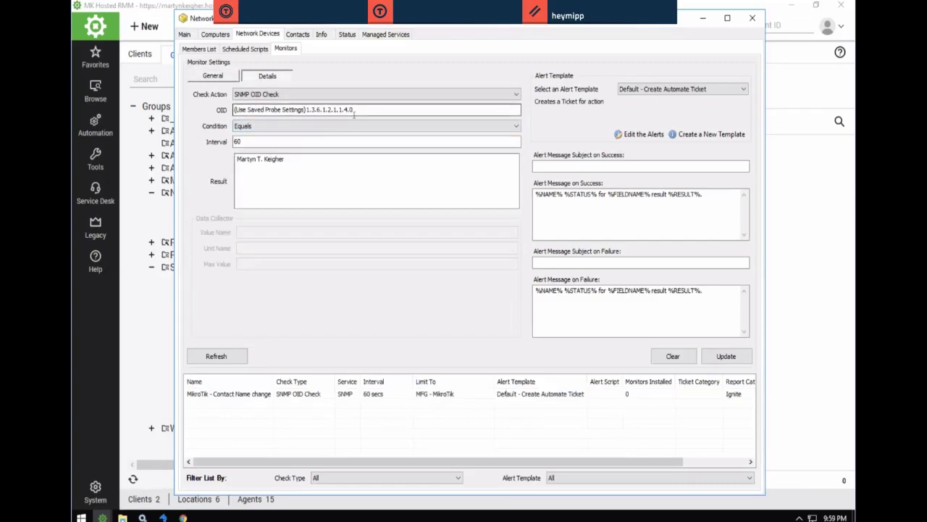
left_click(295, 148)
left_click(296, 191)
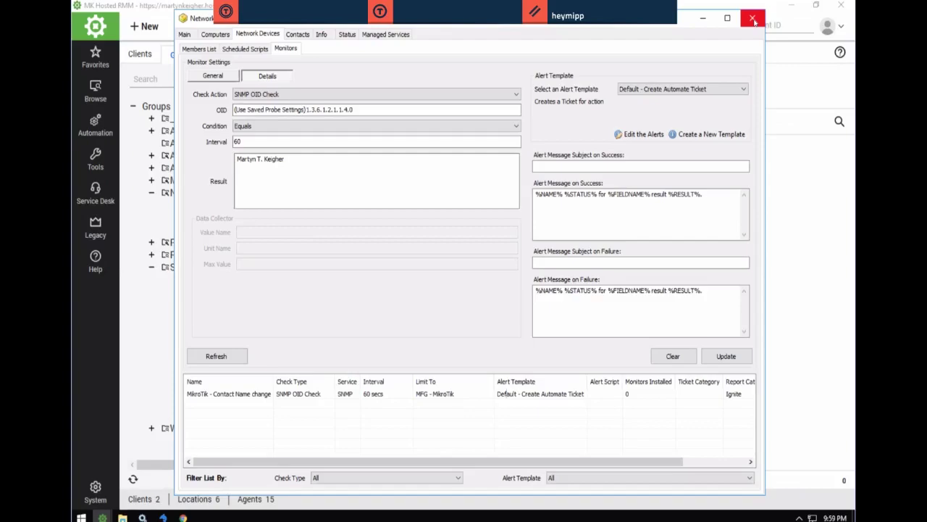
left_click(753, 21)
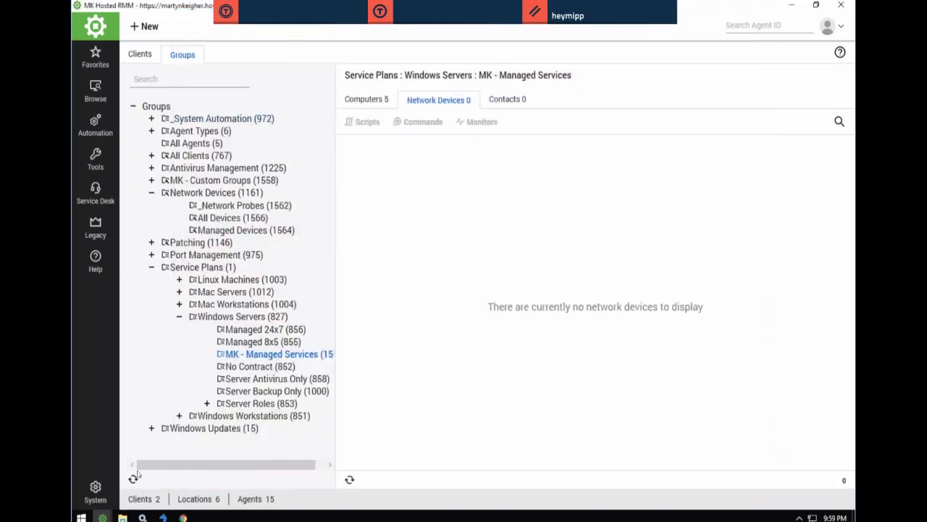
Step: Close the _Network Probes group dialog
mouse_move(103, 518)
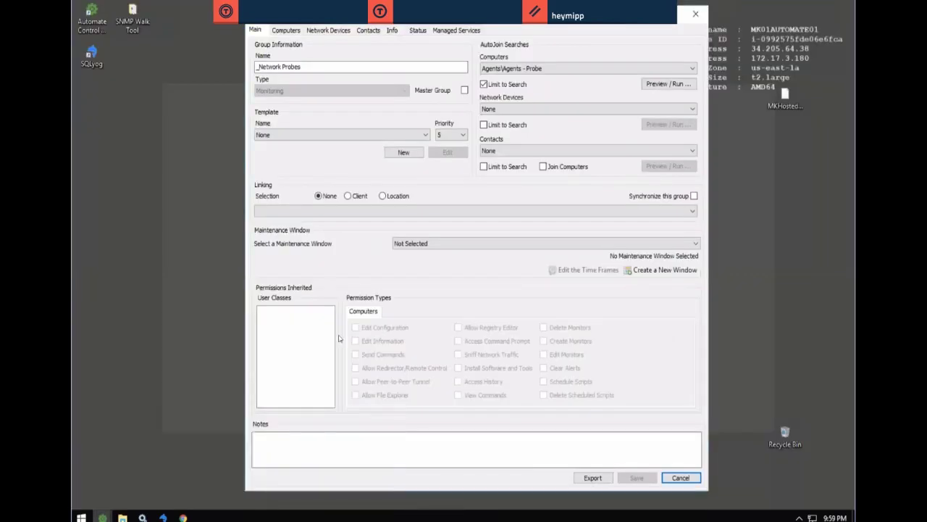
left_click(326, 463)
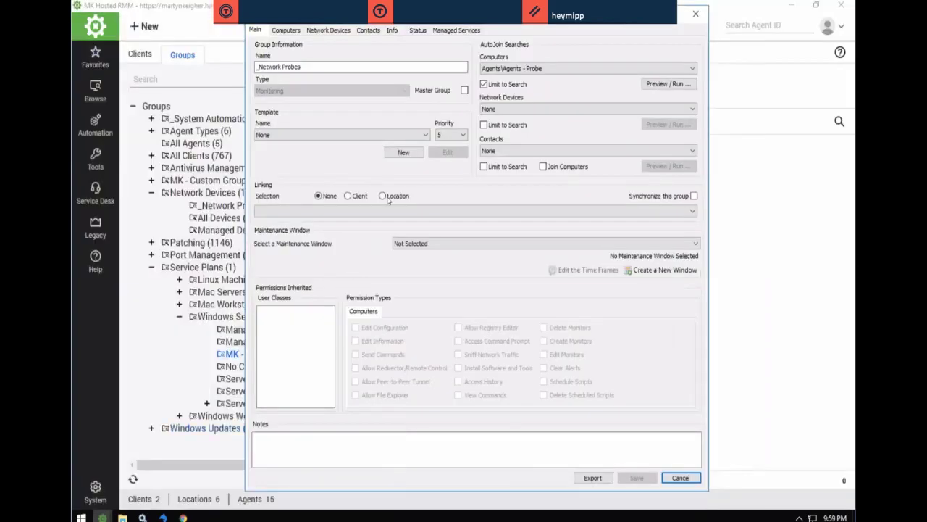
left_click(696, 13)
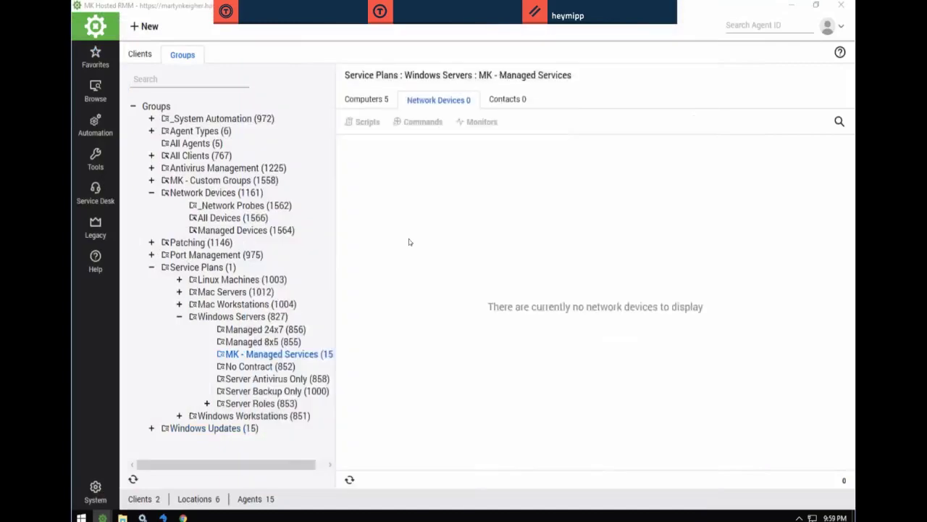
Step: Open the Managed Devices group's network device monitors and select the MikroTik contact-name monitor
left_click(246, 229)
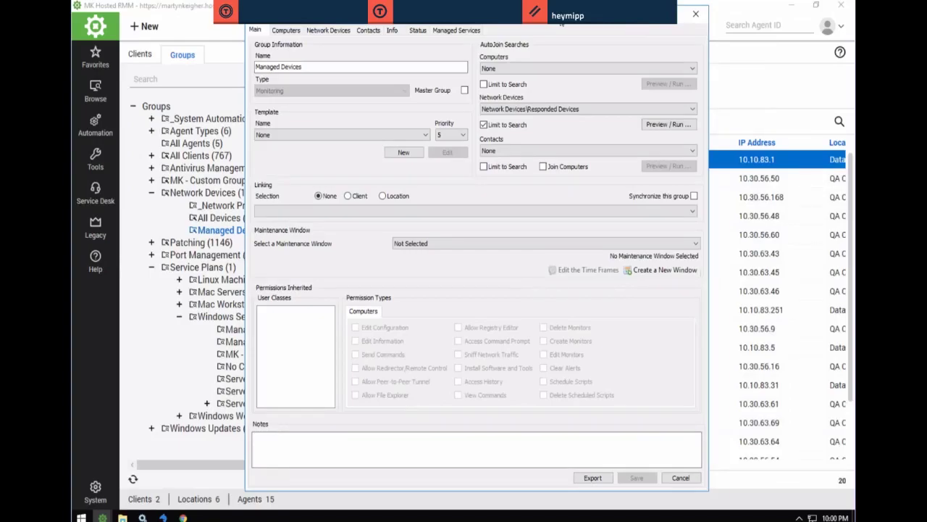
left_click(327, 31)
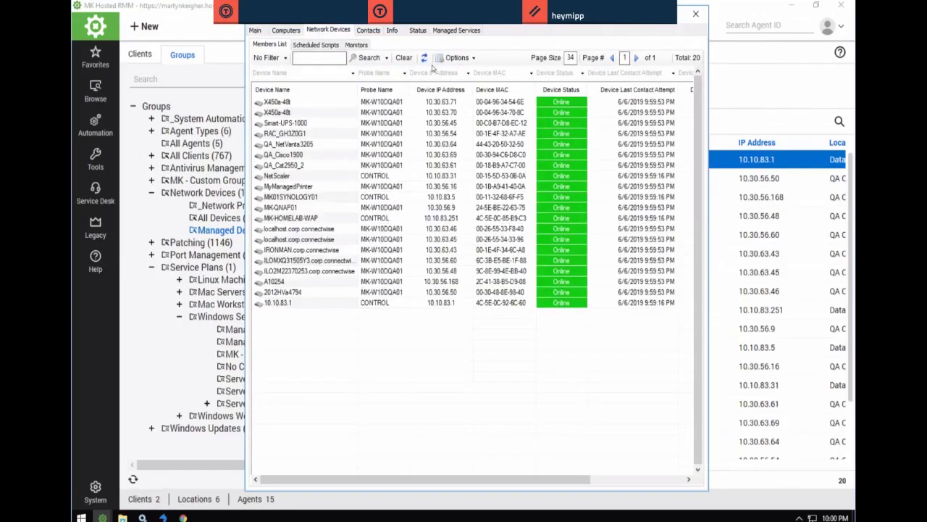
left_click(326, 45)
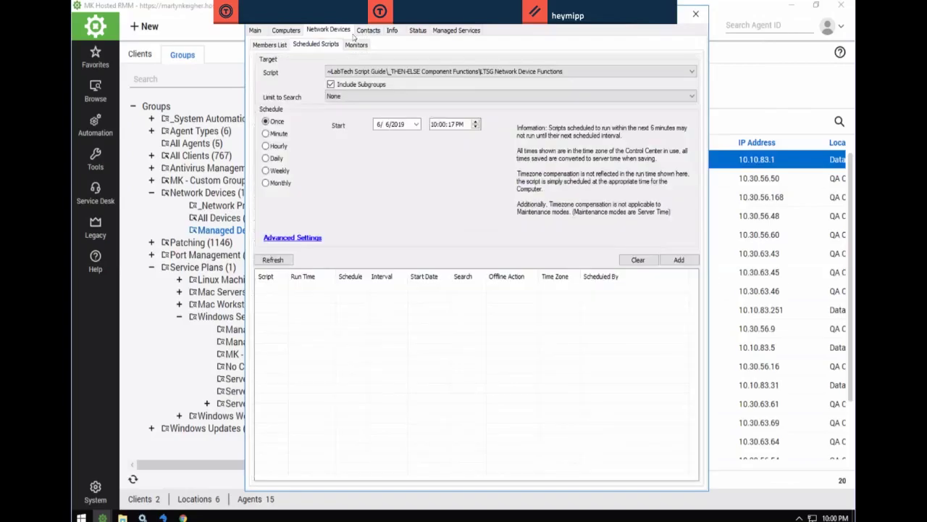
left_click(358, 45)
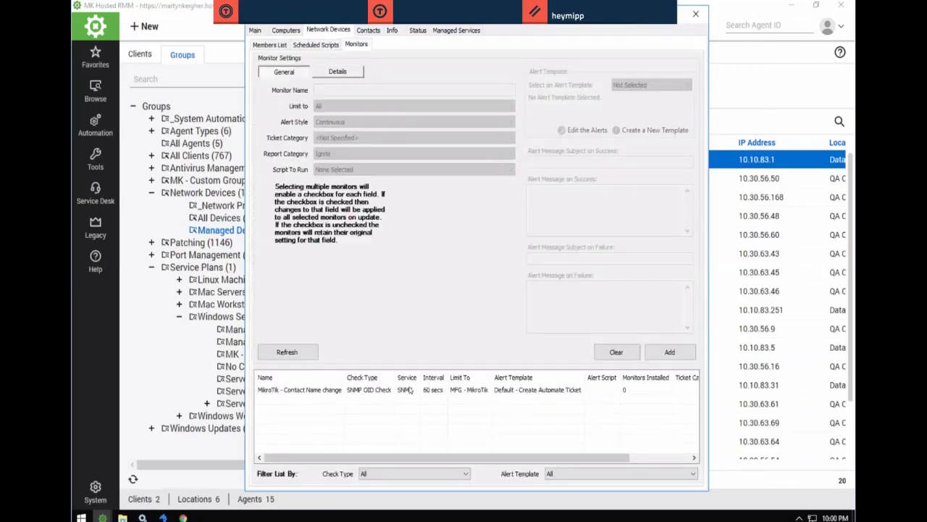
left_click(410, 389)
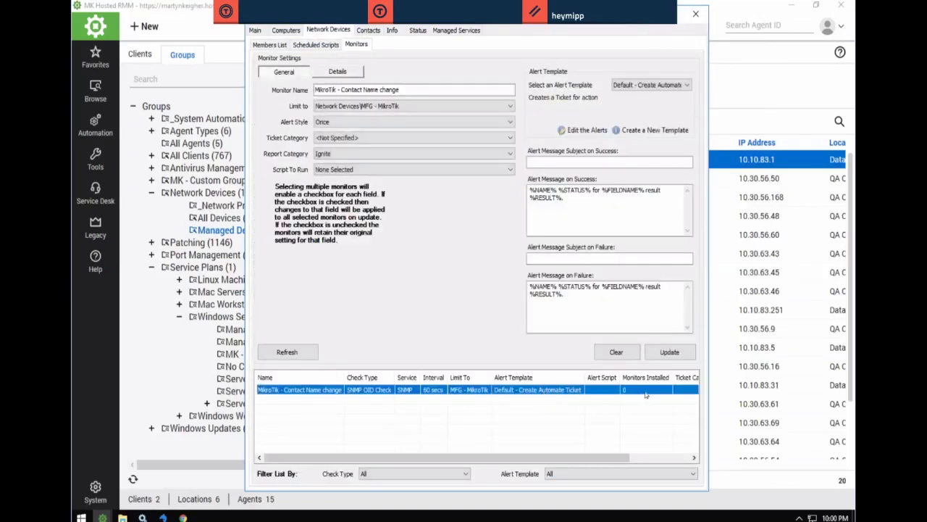
Step: Update the MikroTik monitor, refresh the monitor list, then close the Managed Devices group window
left_click(673, 358)
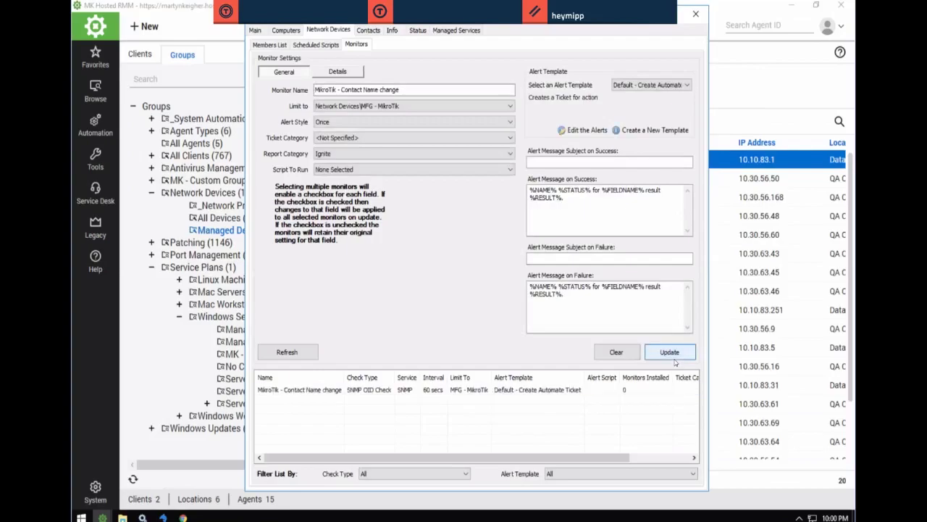
left_click(286, 352)
left_click(533, 393)
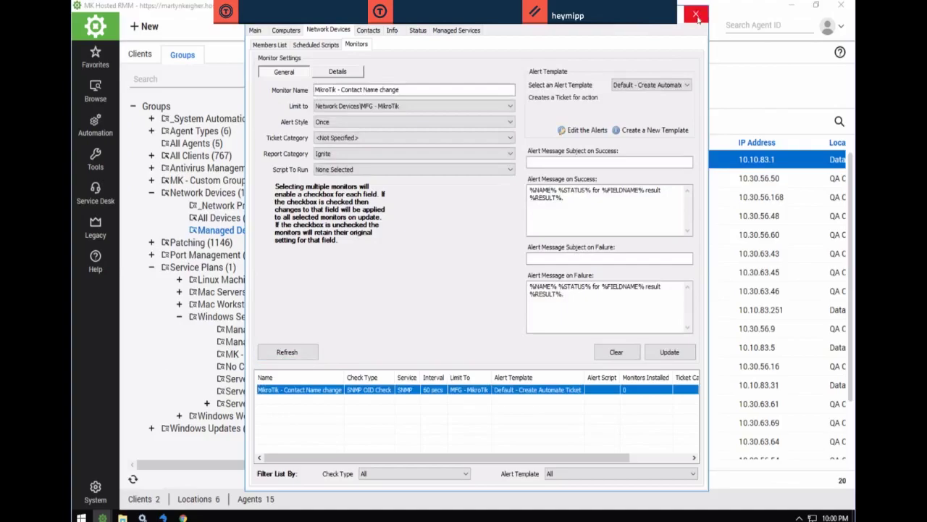
left_click(697, 15)
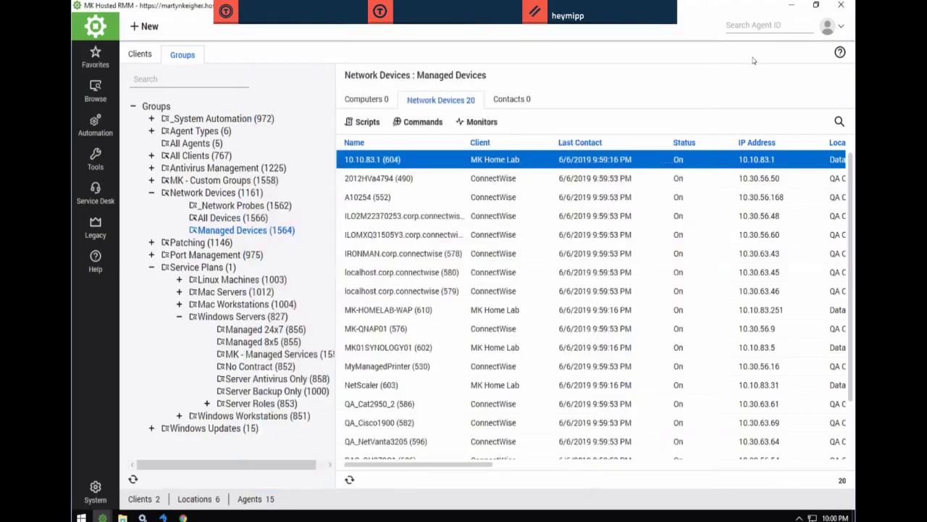
Step: Look over CONTROL's actions without running one, then close the extra DataCenter window
left_click(139, 54)
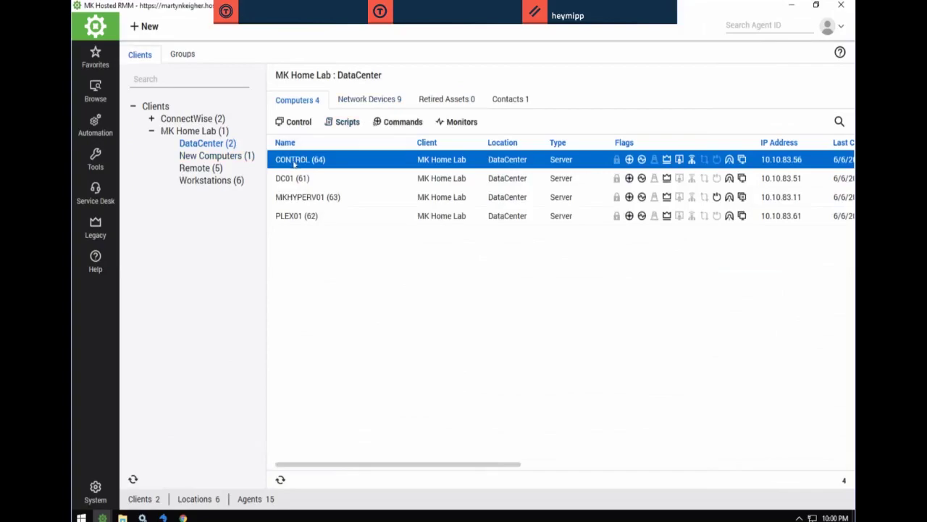
right_click(293, 164)
mouse_move(366, 208)
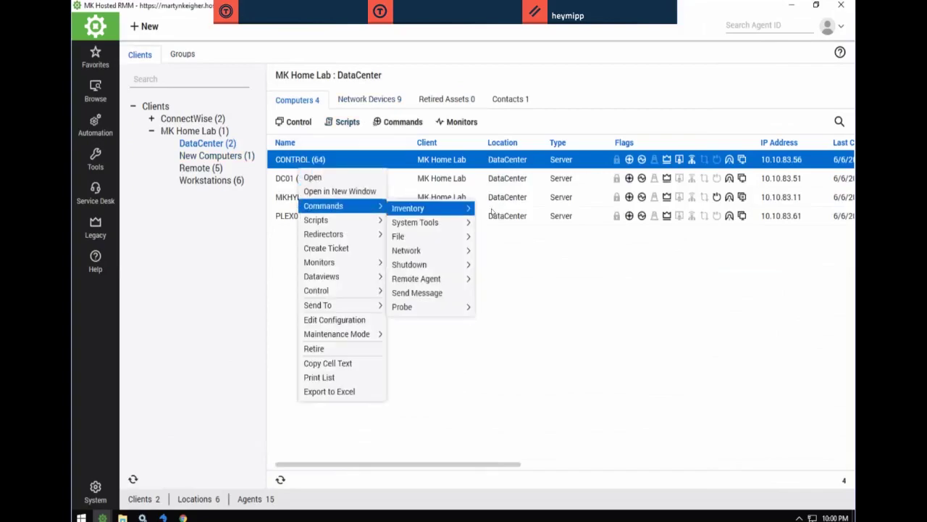
mouse_move(464, 208)
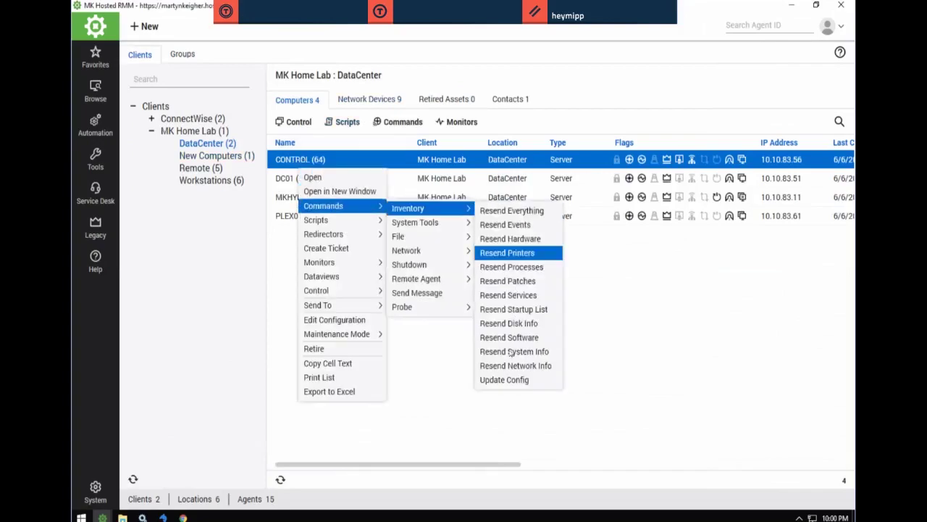
left_click(447, 377)
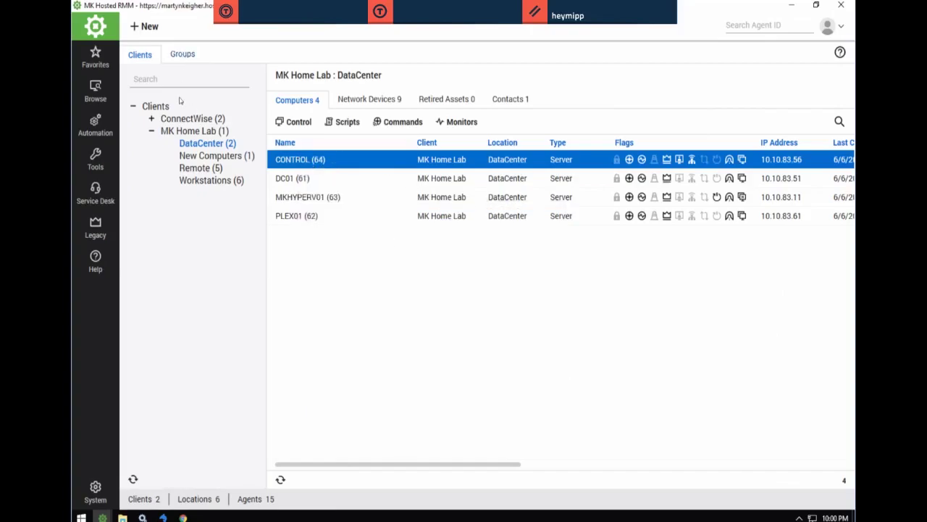
left_click(183, 55)
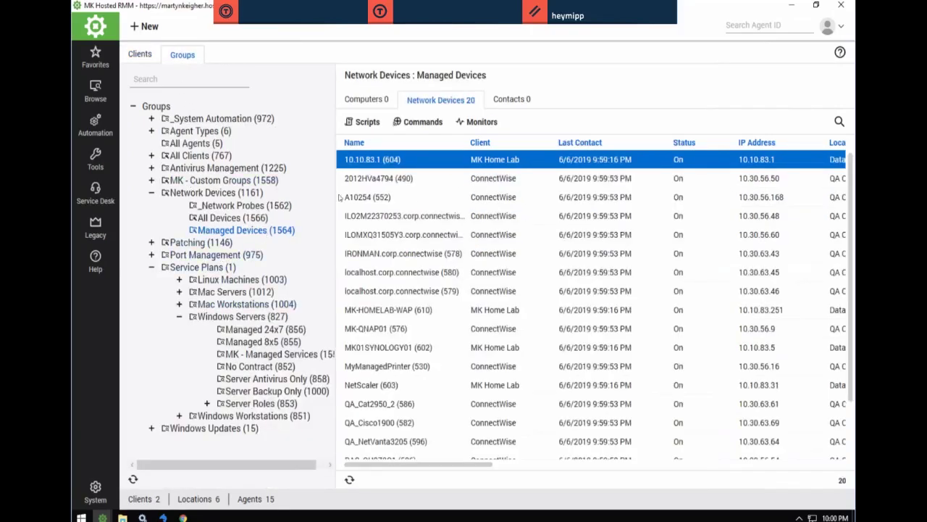
left_click(141, 58)
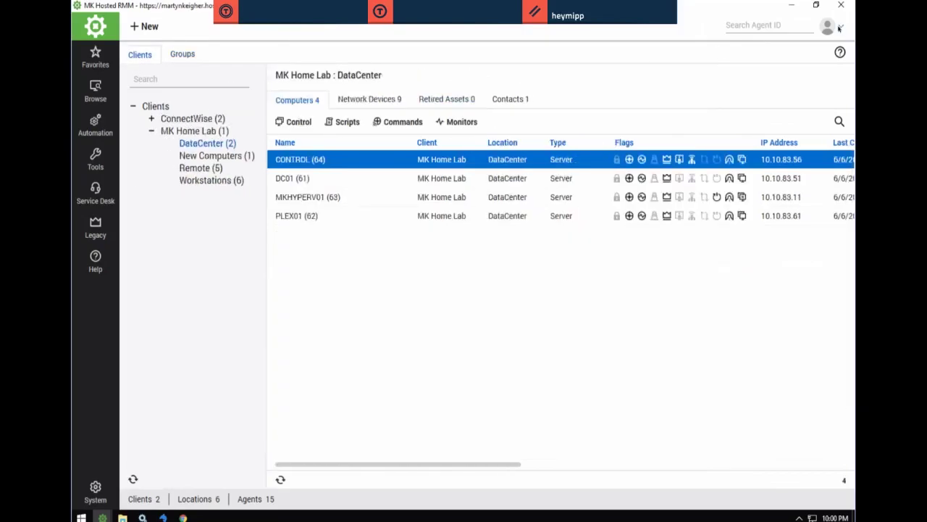
mouse_move(102, 516)
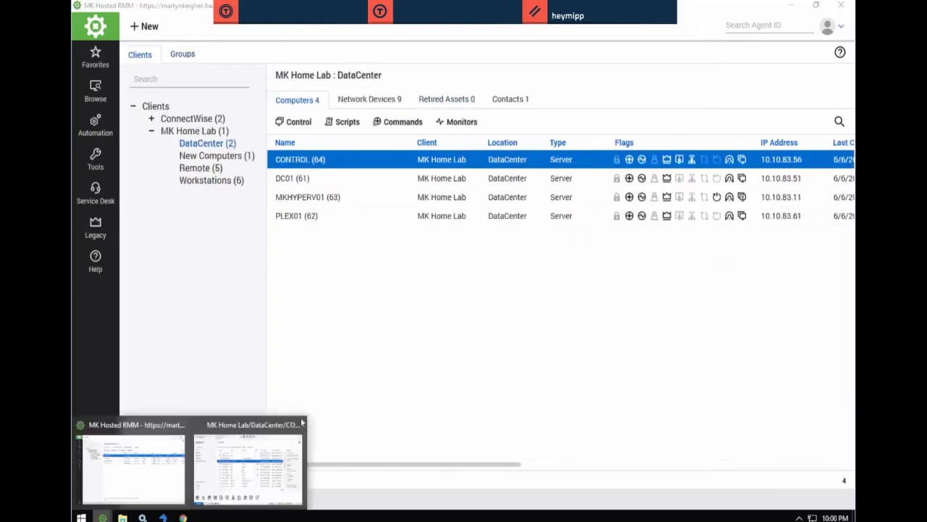
left_click(297, 428)
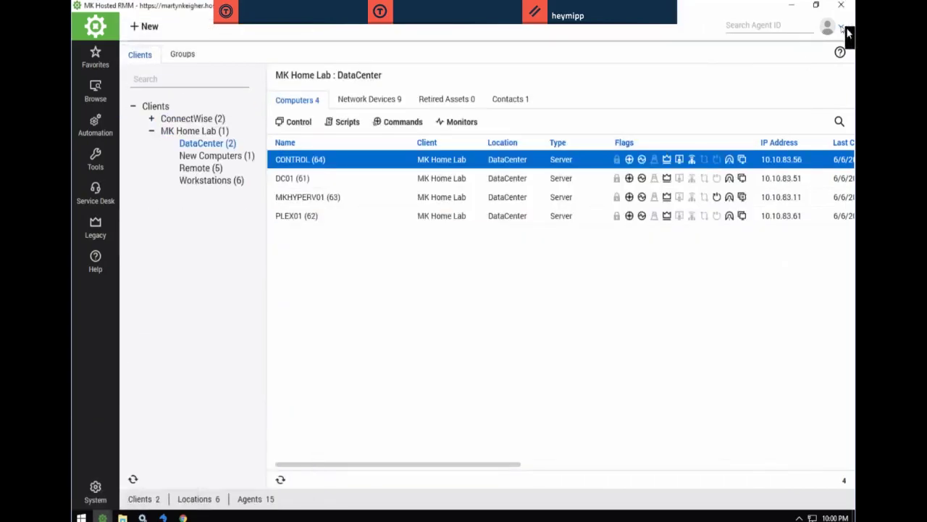
Step: Reload the system cache and show the About window for version 2019.8 (Patch 8)
left_click(841, 28)
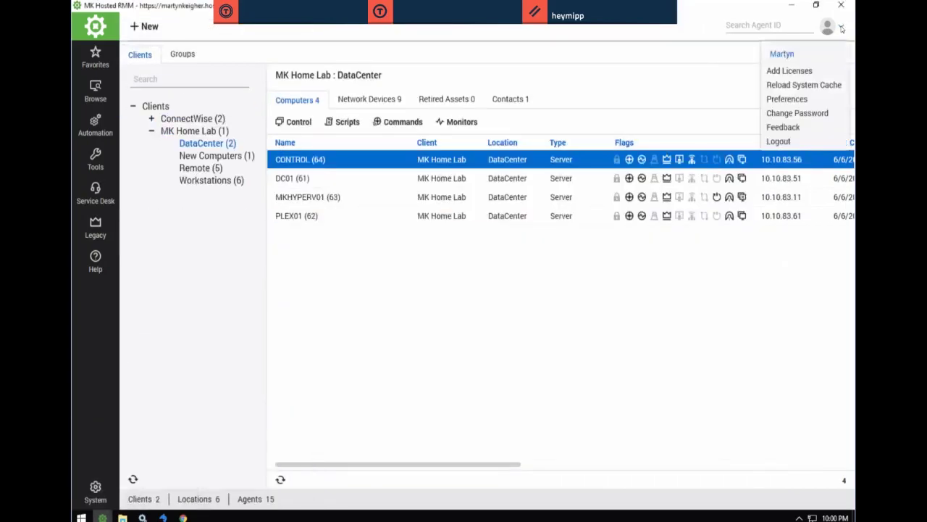
left_click(794, 86)
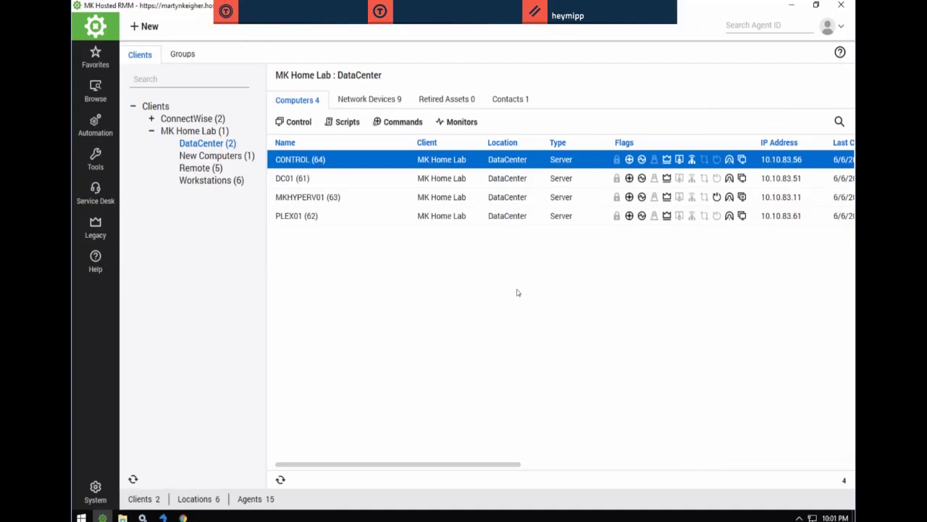
left_click(95, 262)
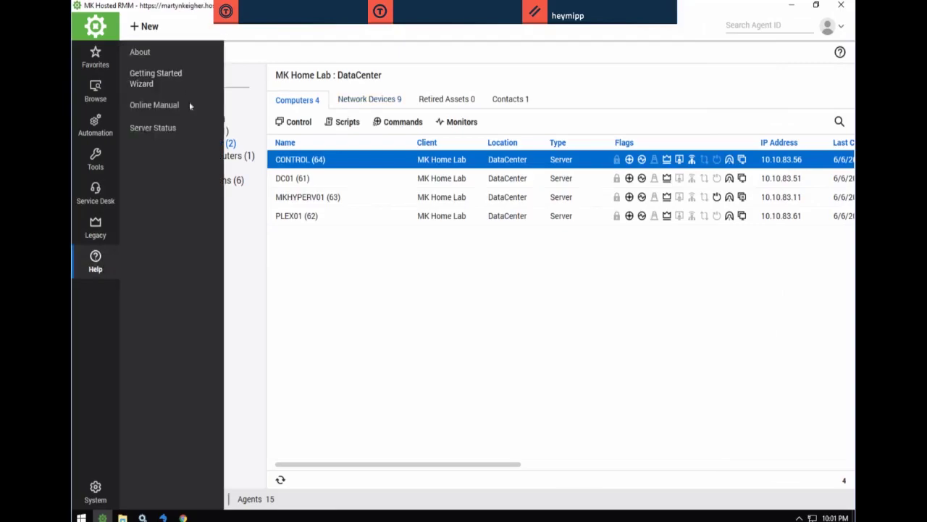
left_click(141, 53)
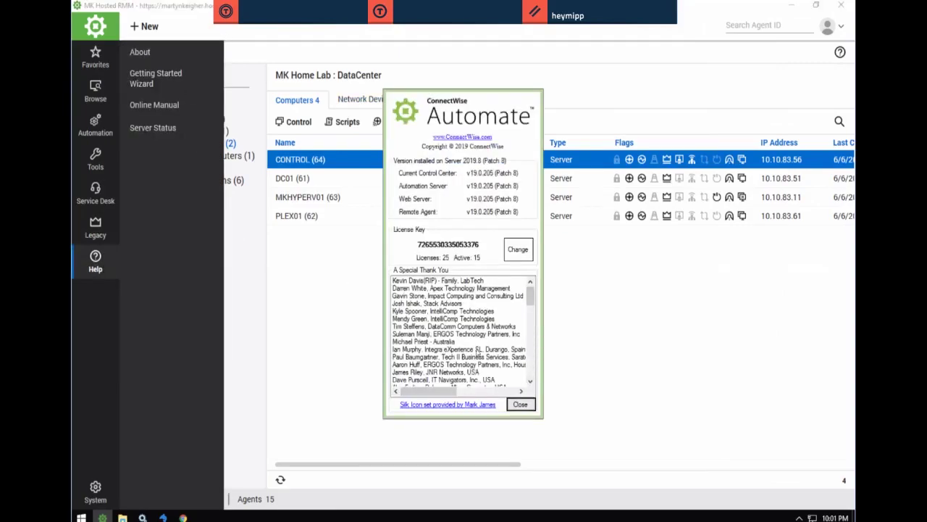
Step: Close the About window, then view and close the MySQL Server Status window
left_click(520, 405)
left_click(95, 261)
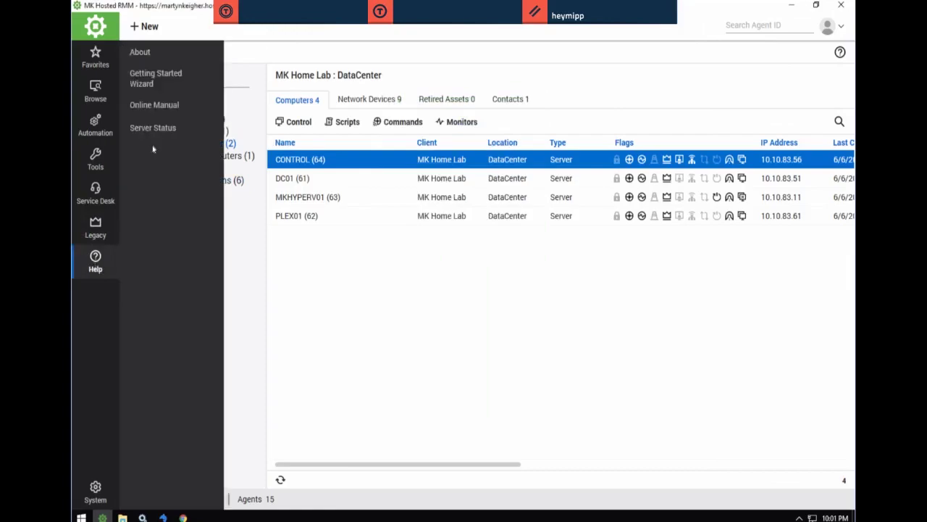
left_click(152, 127)
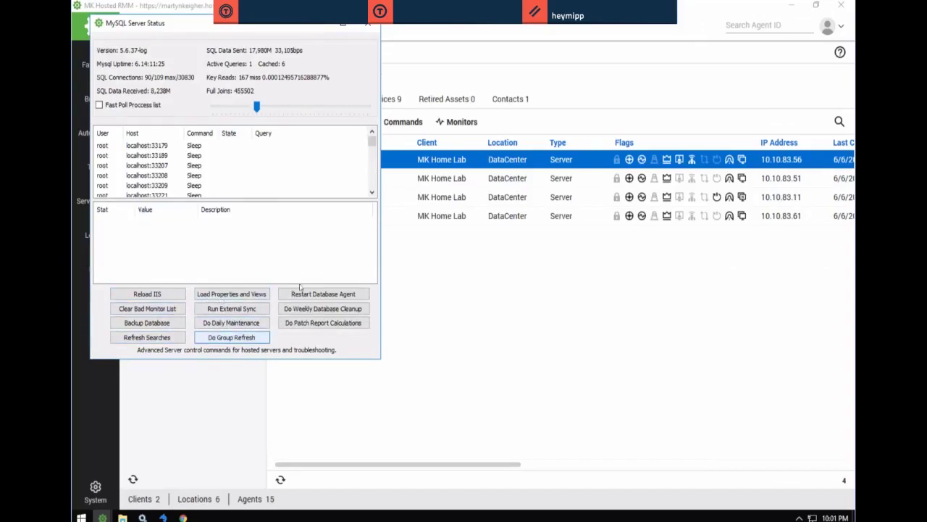
left_click(368, 24)
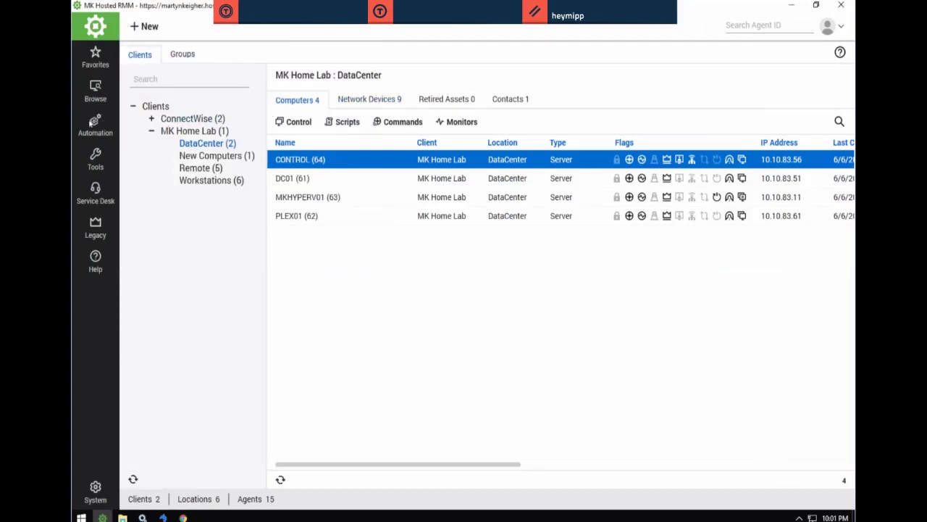
left_click(183, 55)
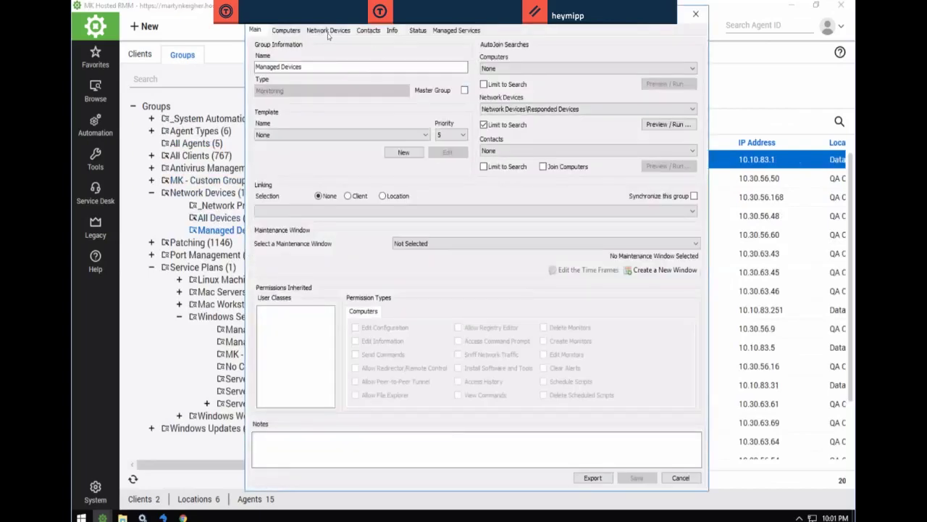
left_click(328, 31)
left_click(358, 45)
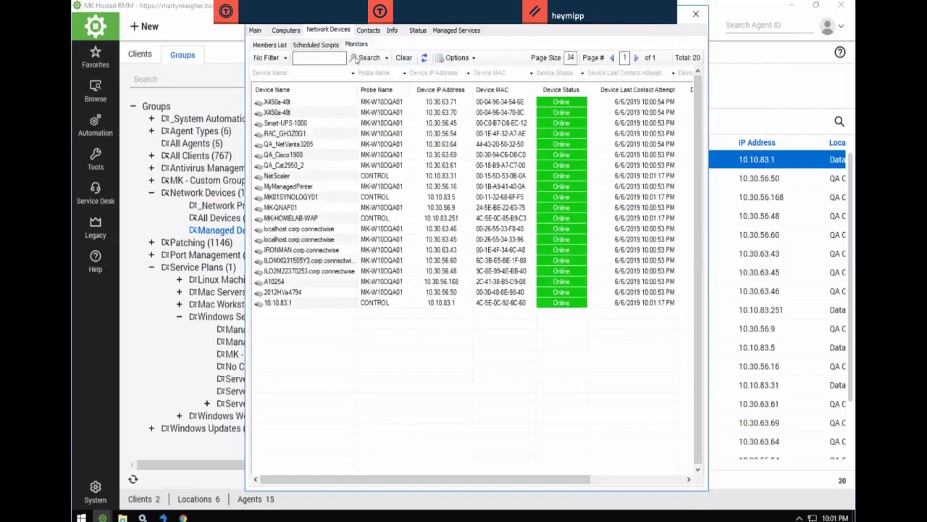
left_click(639, 392)
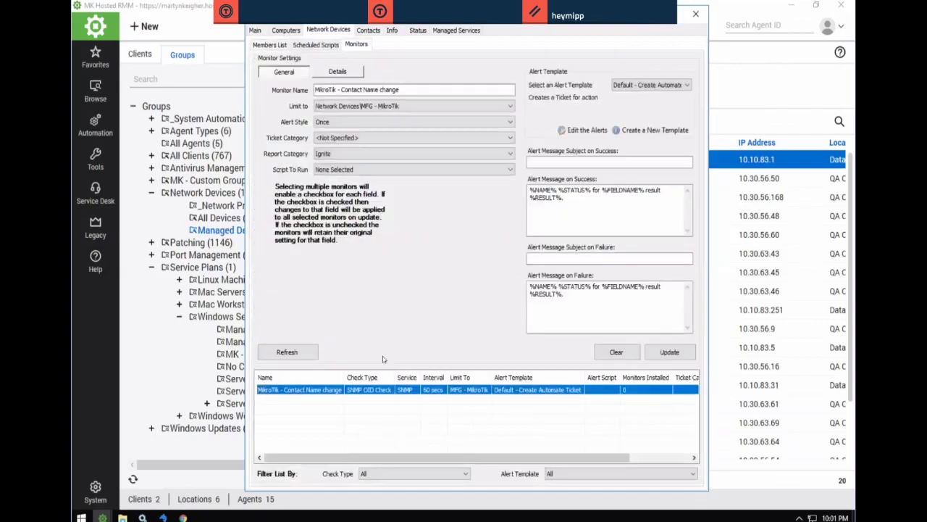
left_click(297, 353)
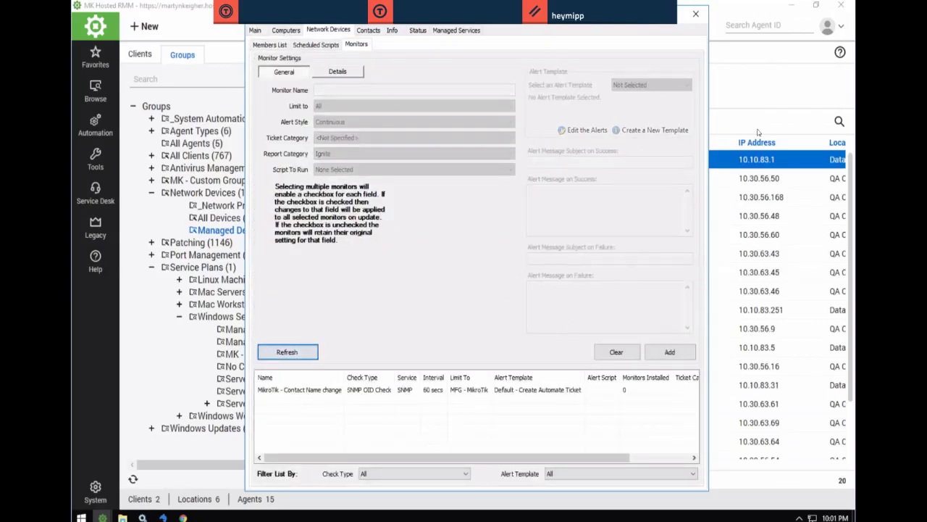
key("Escape")
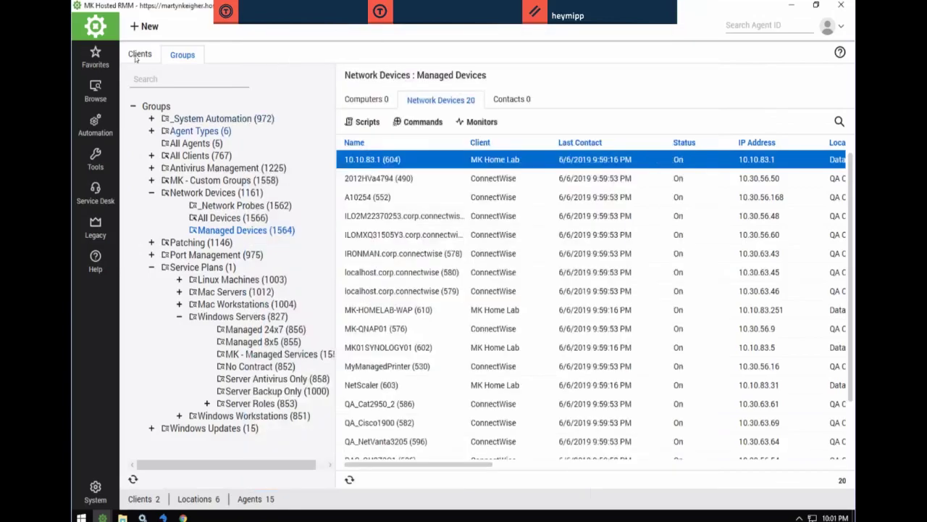
left_click(140, 54)
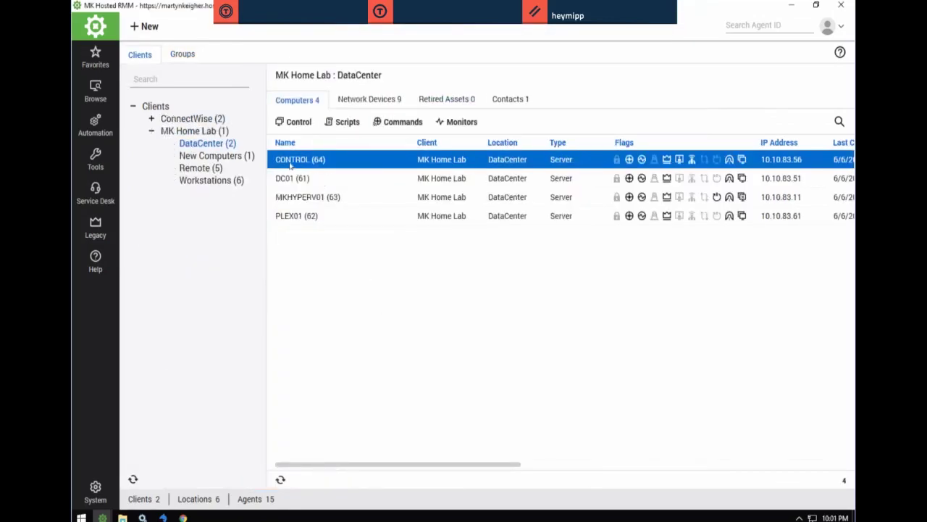
Step: Send the Update Config command to the CONTROL server
right_click(294, 170)
mouse_move(340, 206)
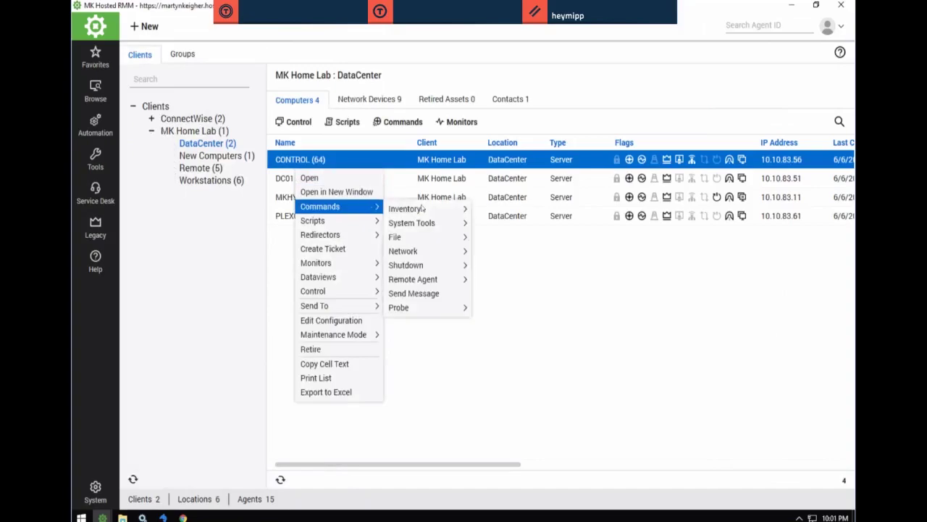
mouse_move(428, 208)
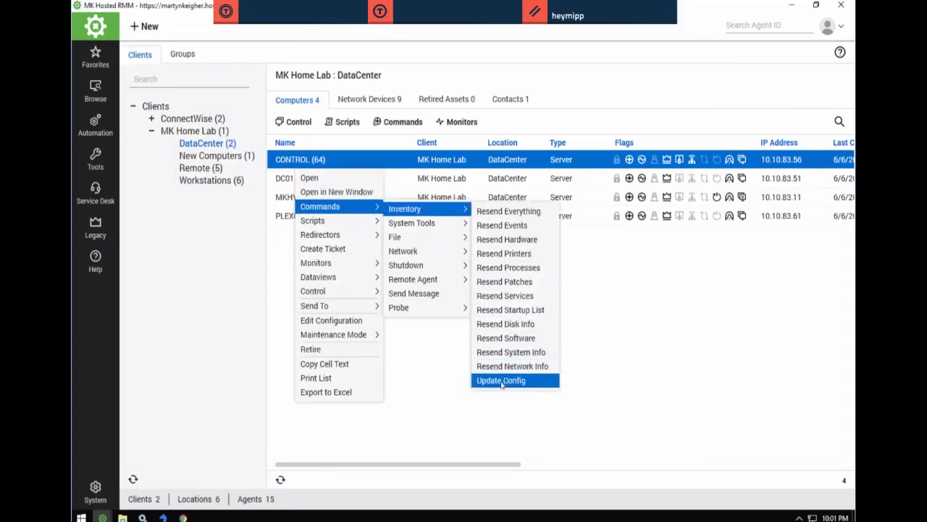
left_click(501, 381)
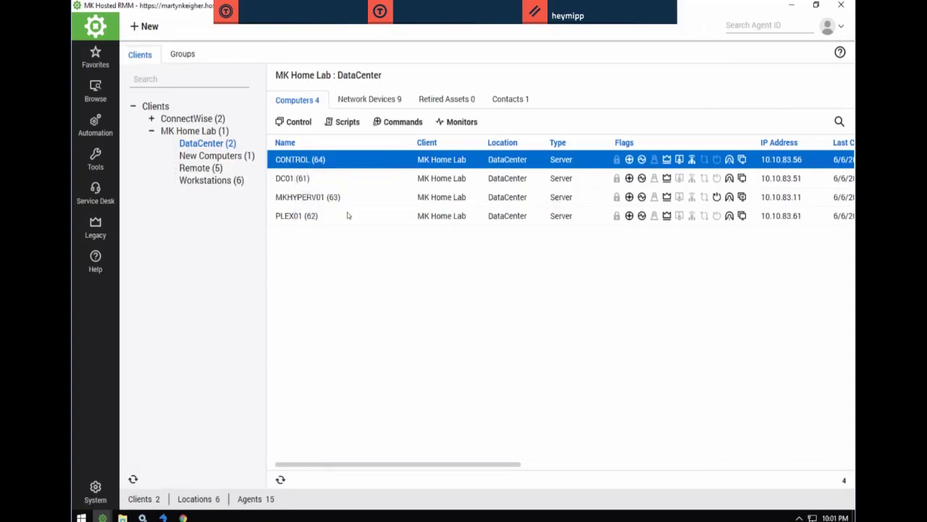
Step: Send the probe Refresh Config command to the CONTROL server
right_click(341, 164)
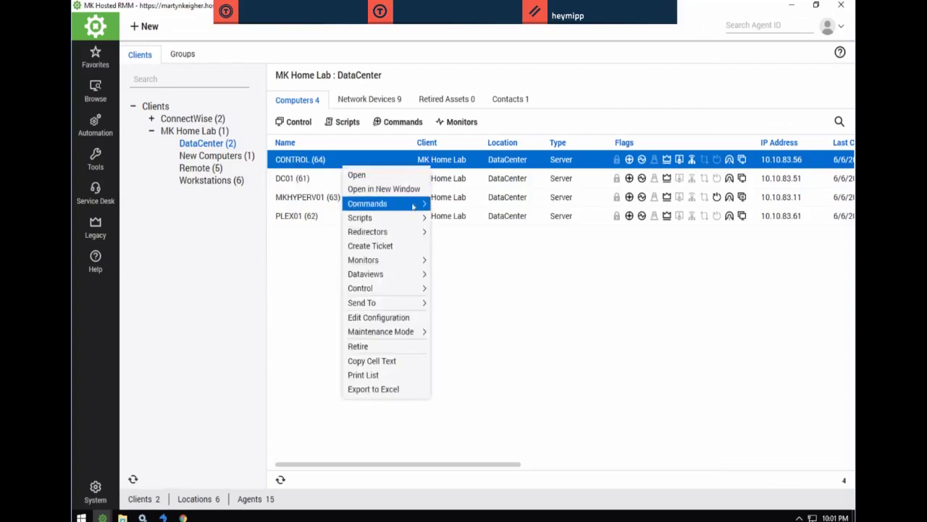
mouse_move(409, 204)
mouse_move(516, 307)
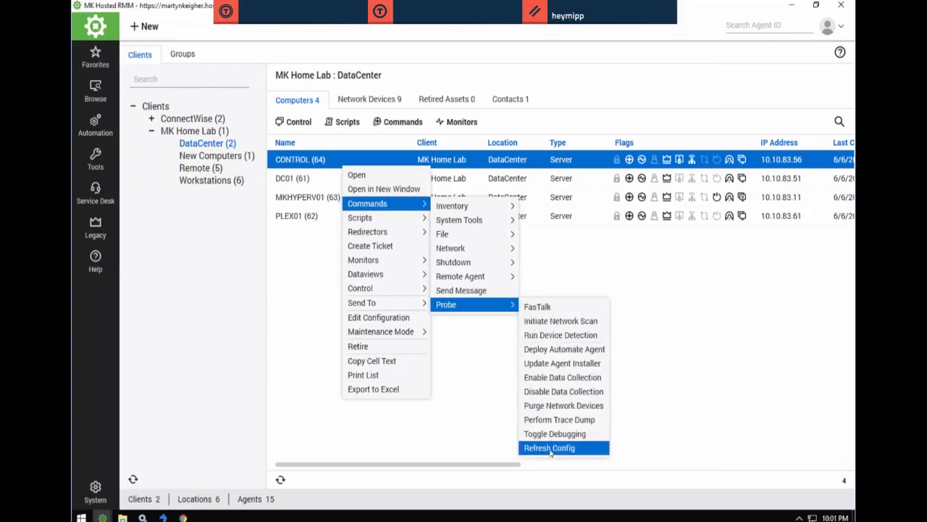
left_click(551, 448)
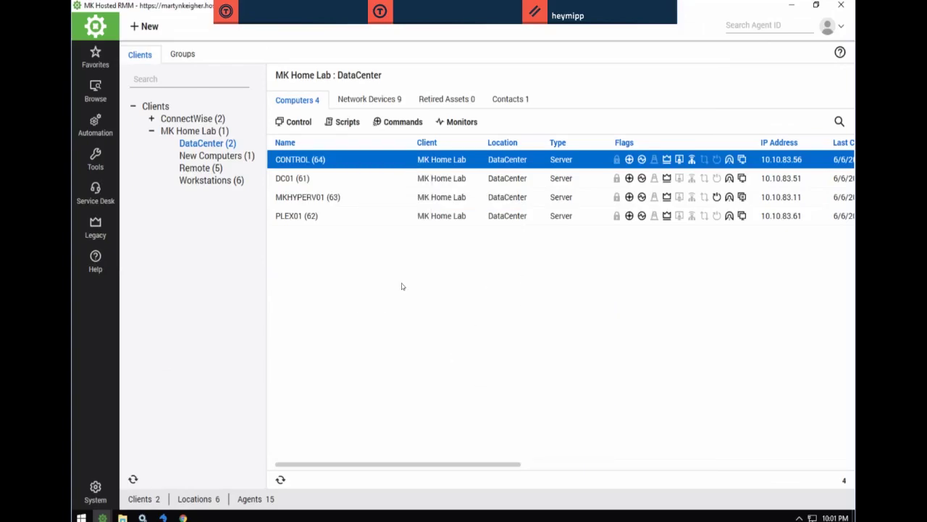
Step: Check the MikroTik - Contact Name change monitor, still on 0 devices, and close its window
mouse_move(102, 516)
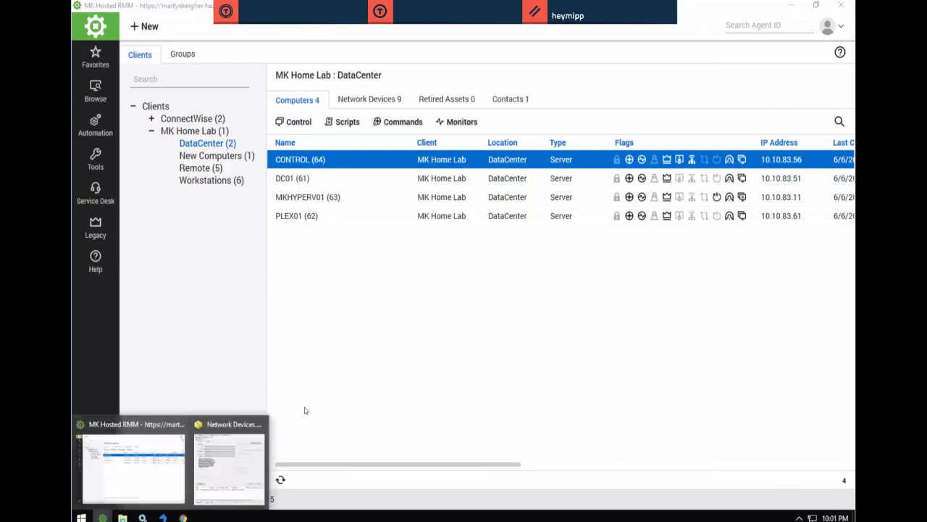
left_click(233, 424)
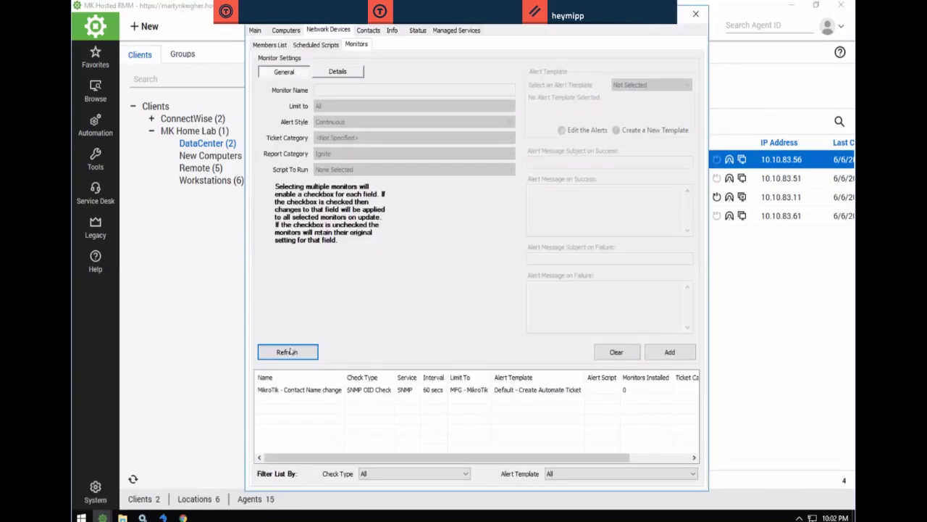
left_click(311, 391)
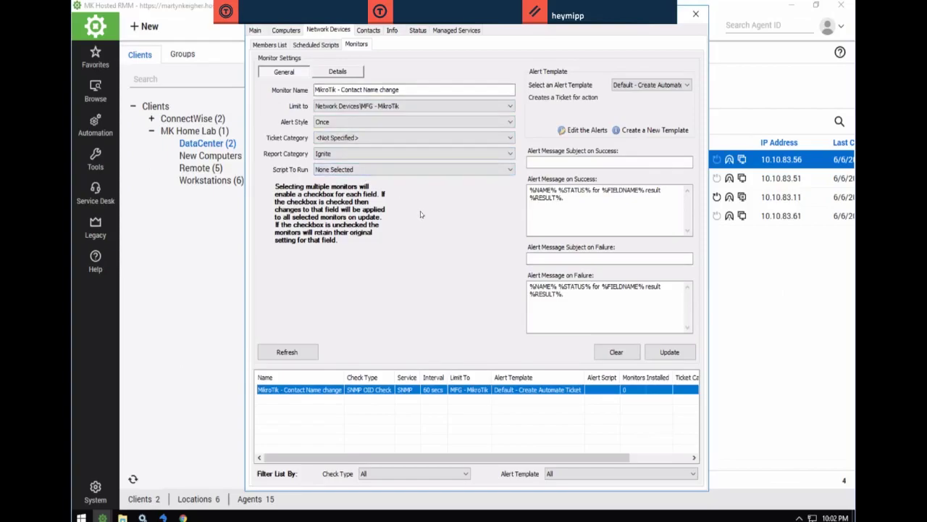
left_click(696, 15)
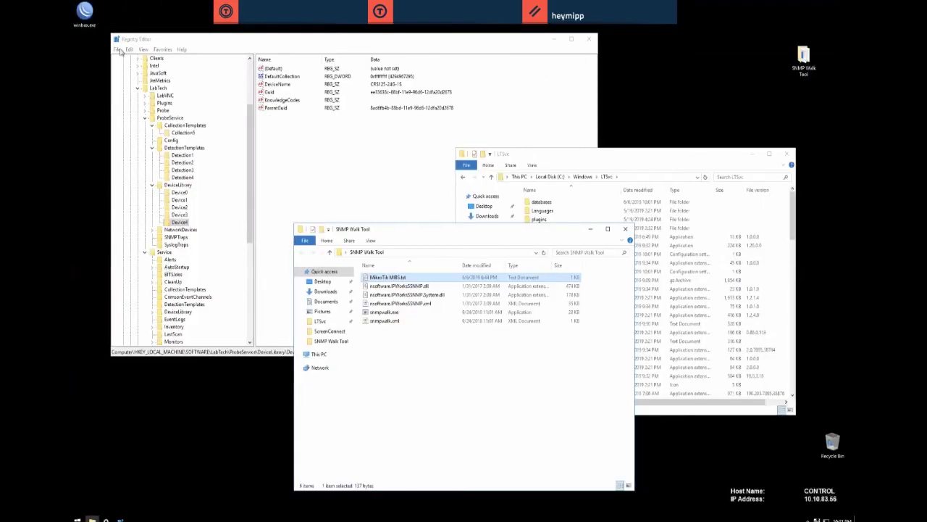
Step: Launch WinBox, connect to MK-HOMELAB-WAP, and enlarge the WinBox window
left_click(84, 12)
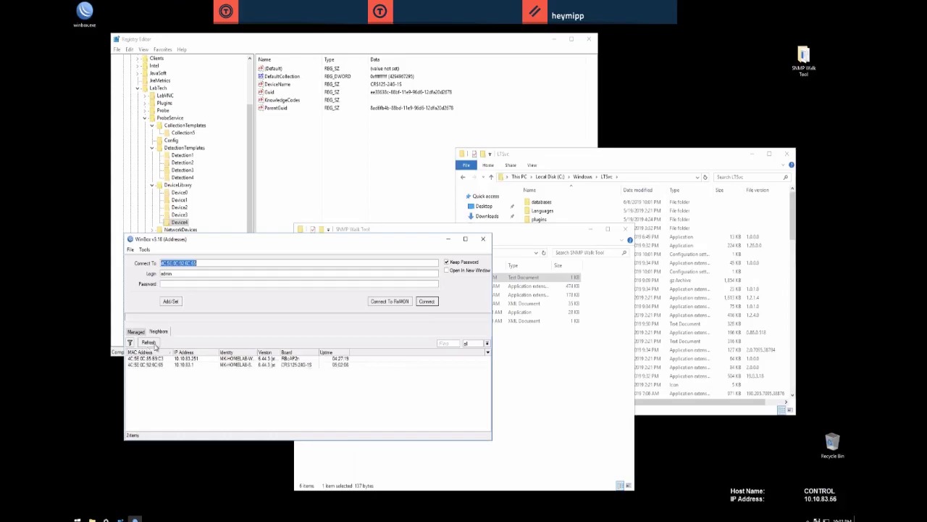
left_click(174, 359)
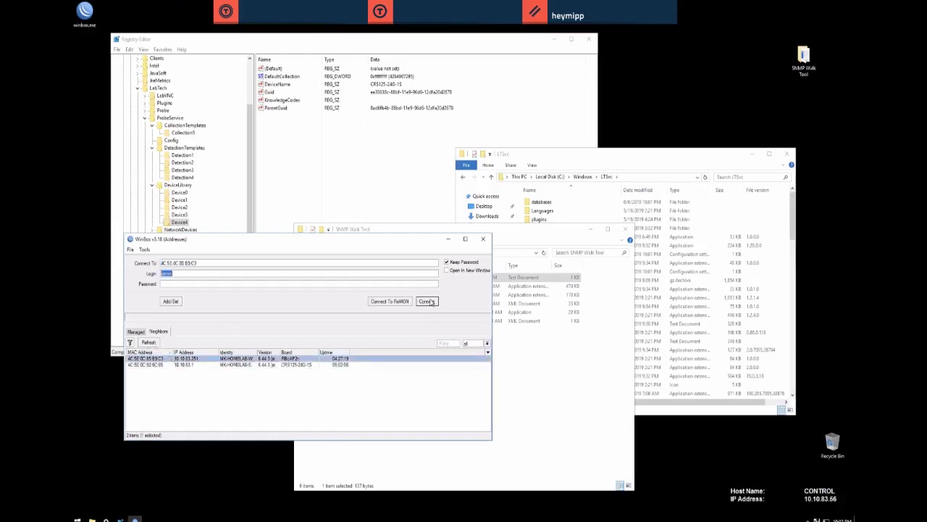
key("Return")
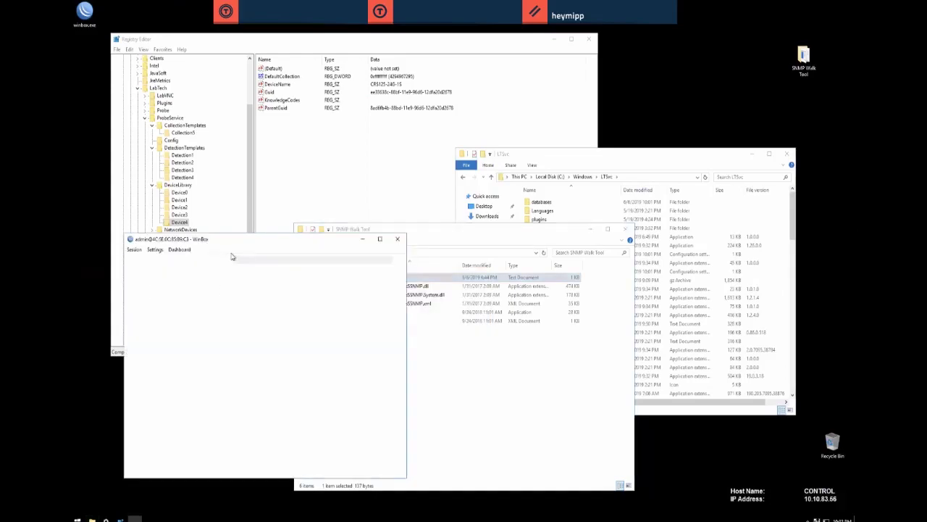
left_click_drag(273, 233, 272, 113)
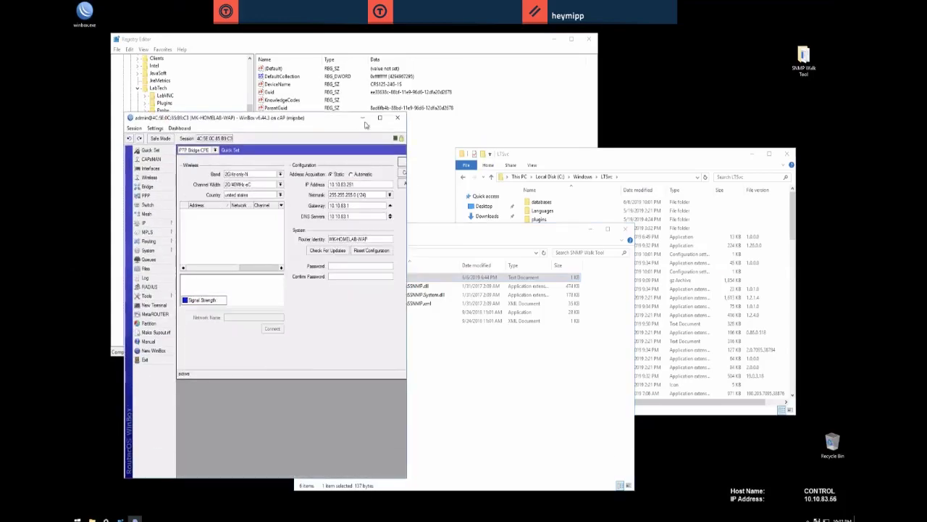
left_click_drag(406, 134, 495, 131)
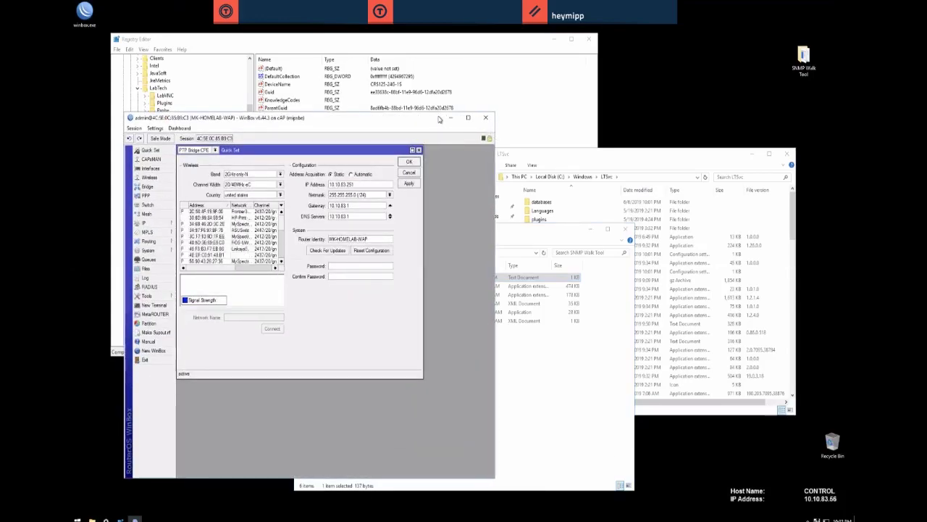
left_click_drag(435, 118, 457, 50)
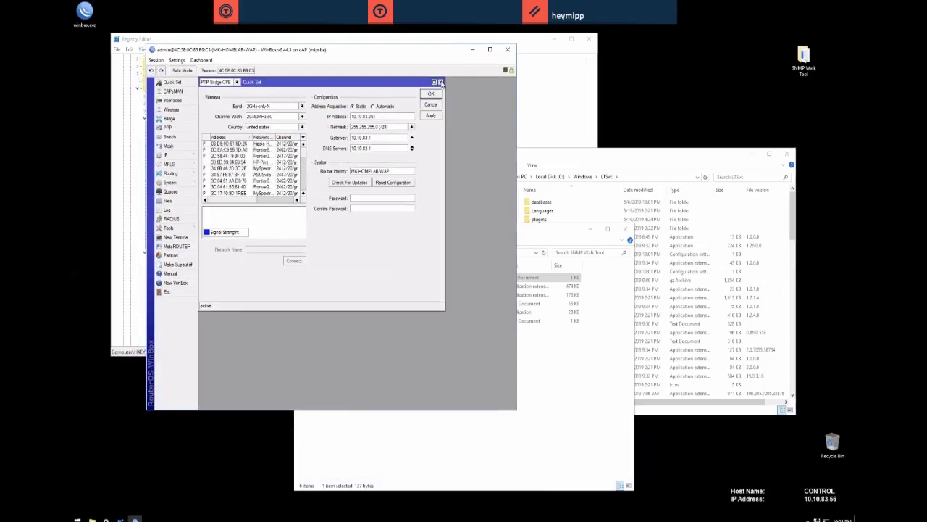
Step: Close Quick Set and CAPsMAN and open IP > SNMP to view the contact info
left_click(441, 82)
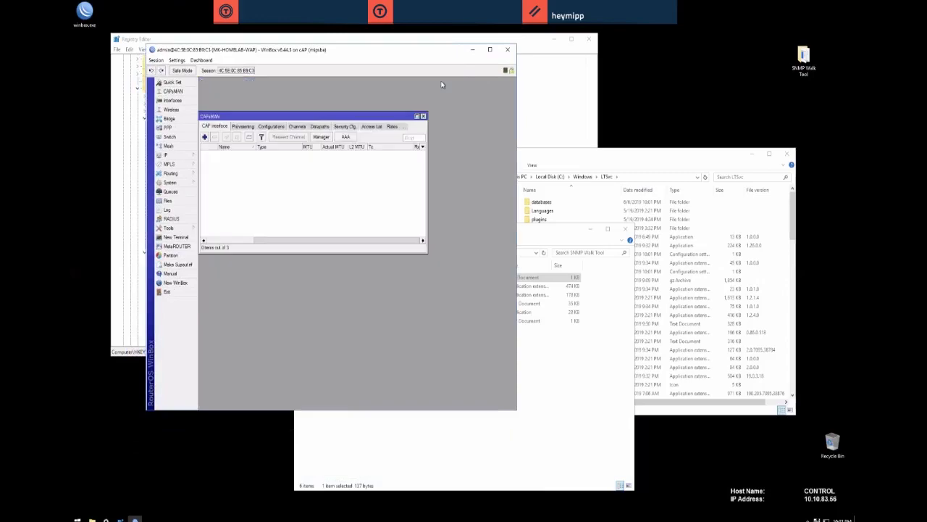
left_click(423, 116)
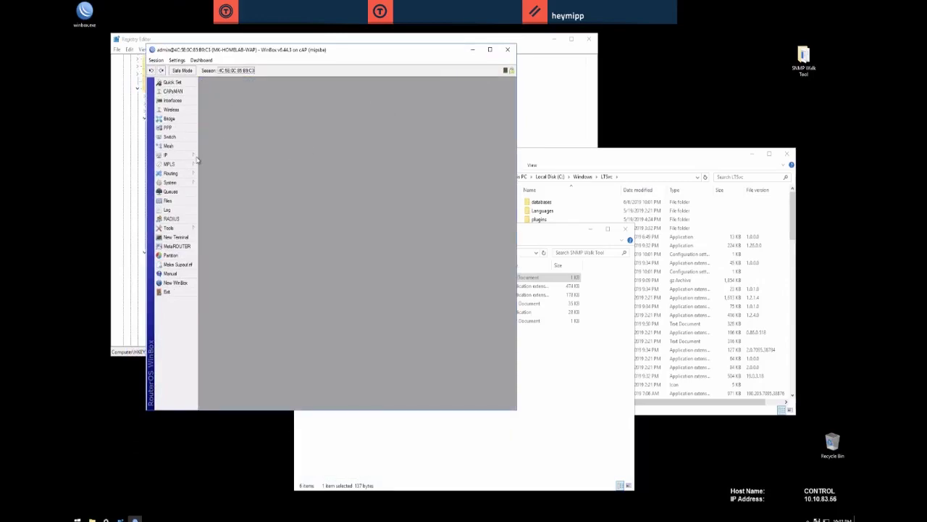
left_click(190, 155)
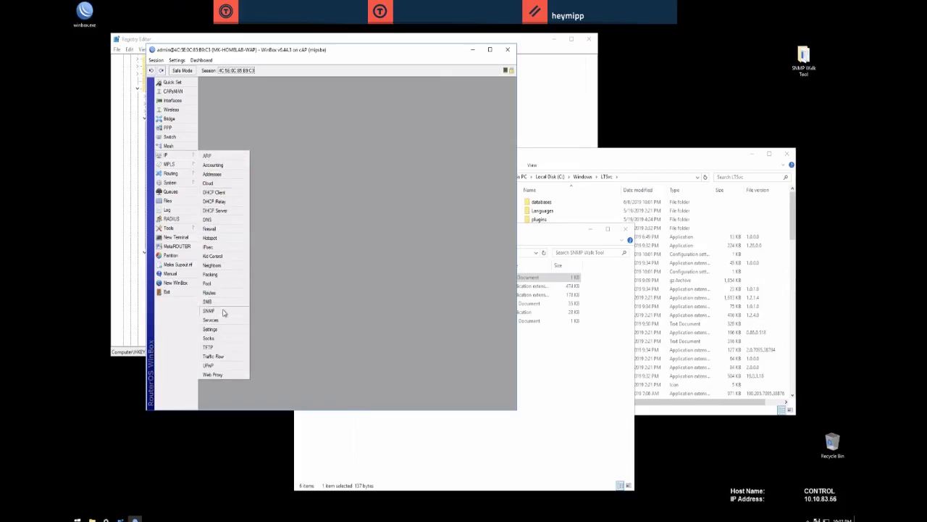
left_click(223, 312)
left_click(363, 206)
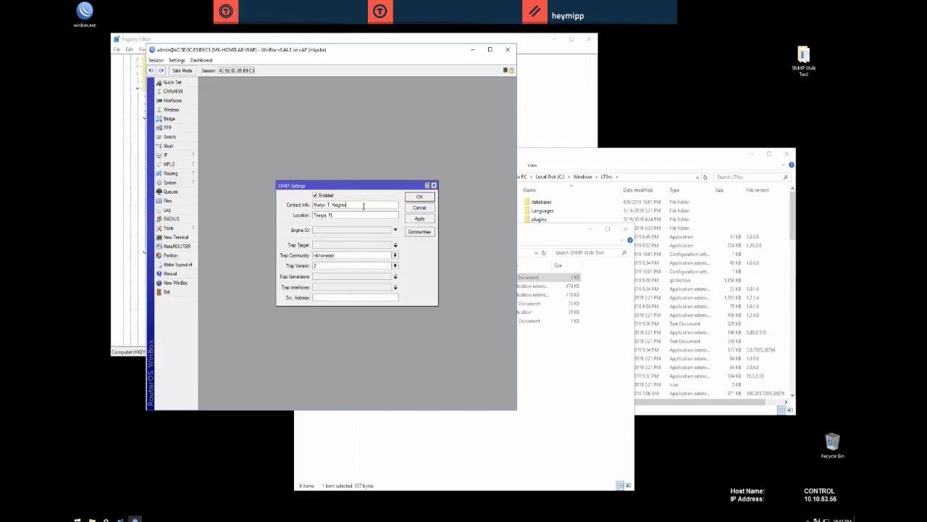
left_click_drag(378, 187, 400, 155)
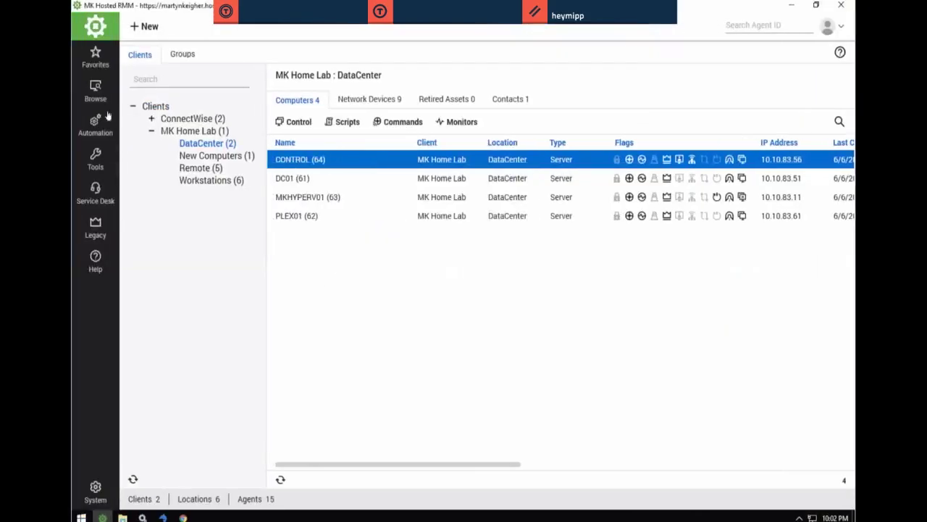
Step: Open the Managed Devices group's monitors and confirm the MikroTik contact-name monitor shows 2 installed
left_click(106, 119)
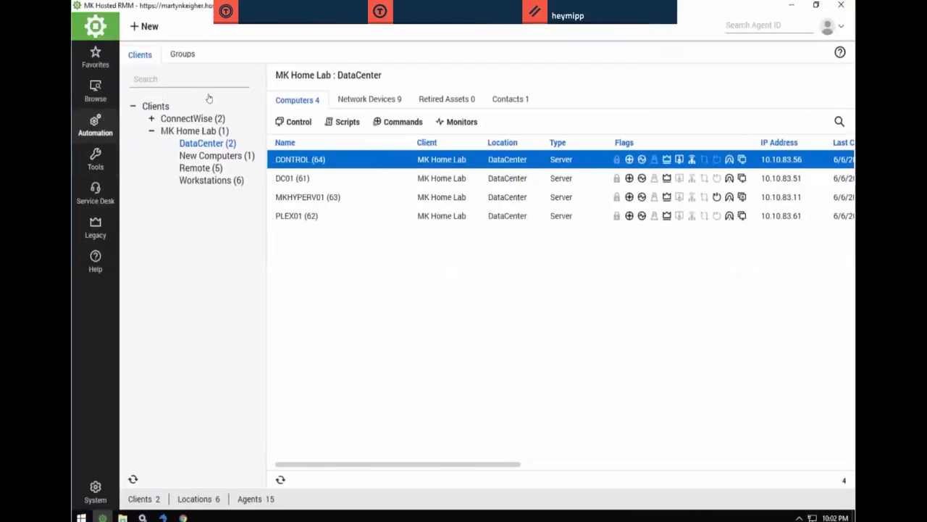
left_click(187, 57)
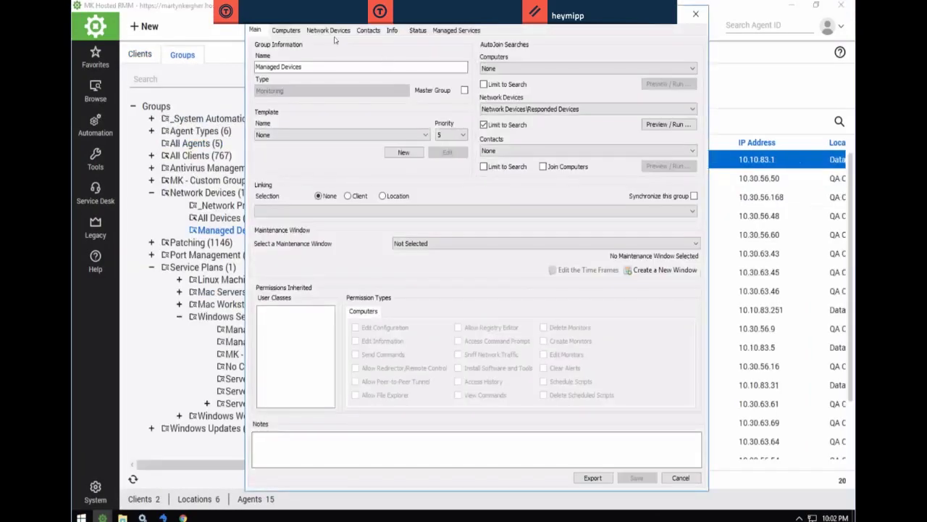
left_click(326, 30)
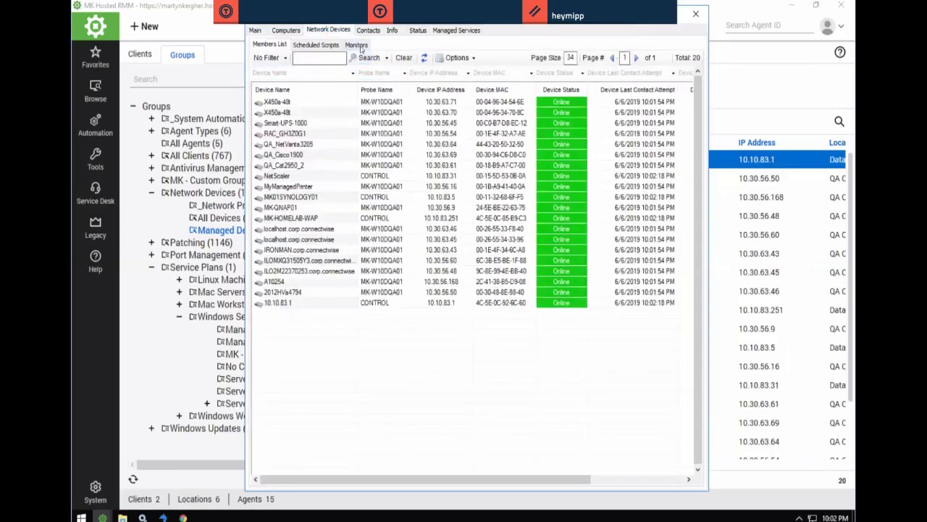
left_click(357, 44)
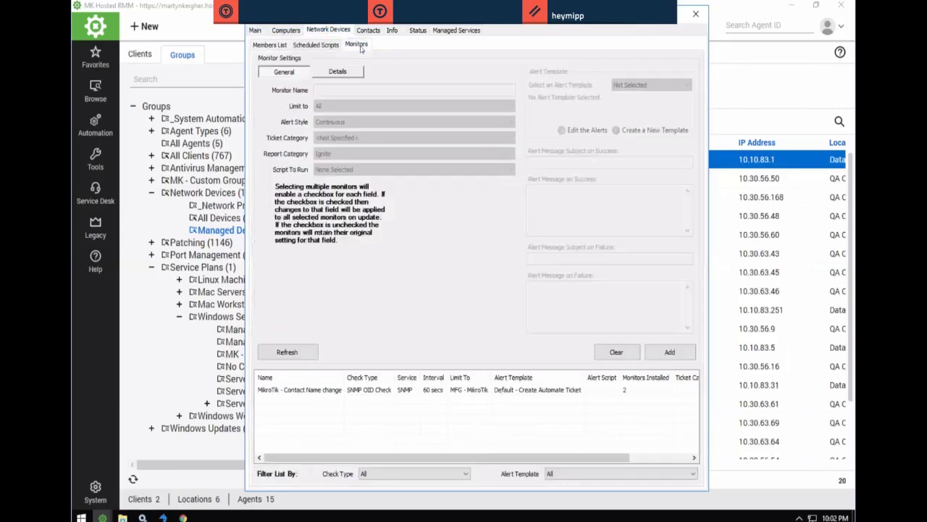
left_click(480, 392)
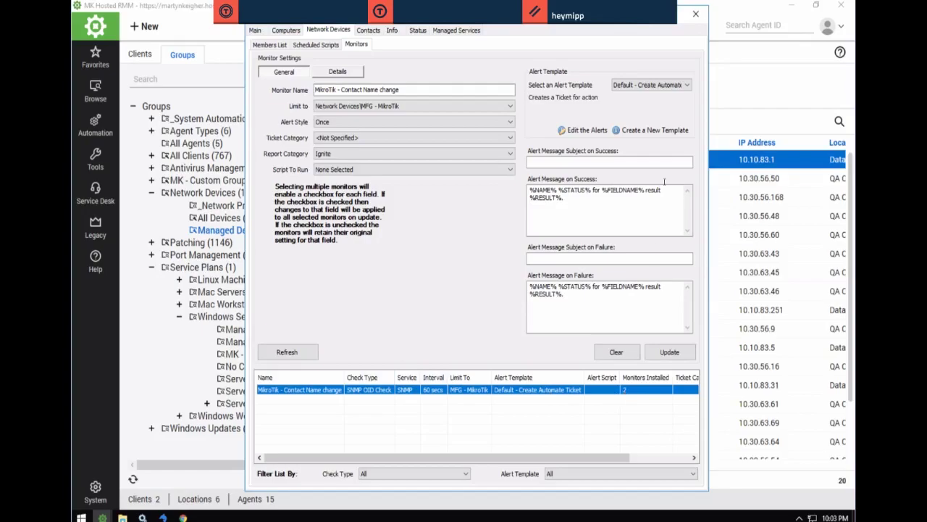
Step: Open the Monitors page of the CONTROL agent under MK Home Lab > DataCenter
key("Escape")
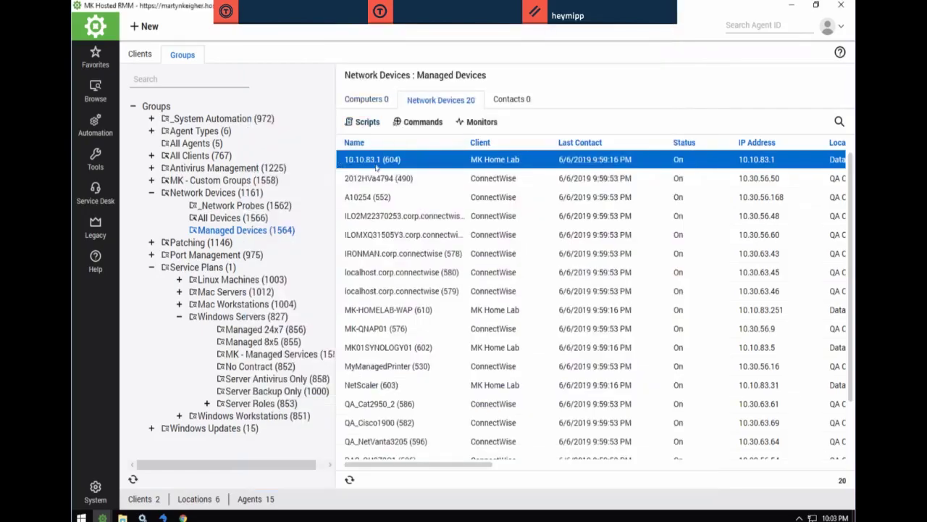
left_click(140, 54)
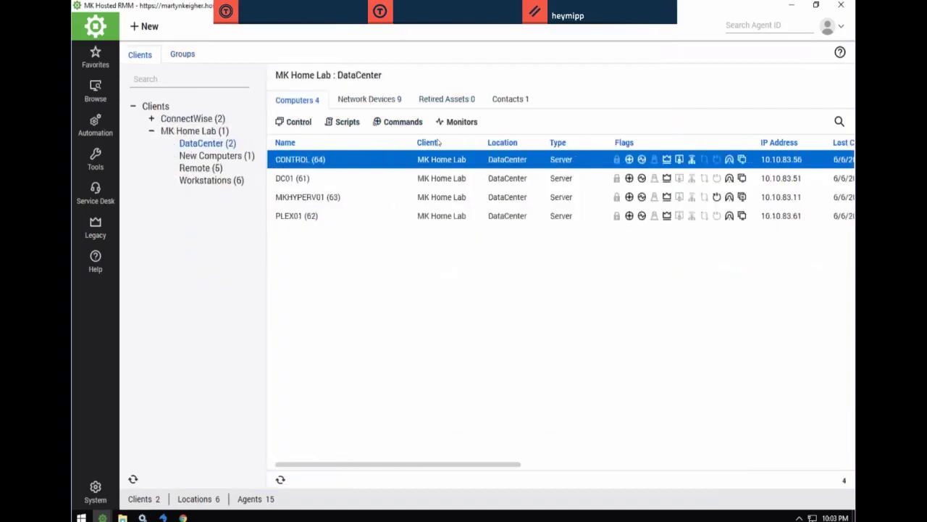
double_click(315, 162)
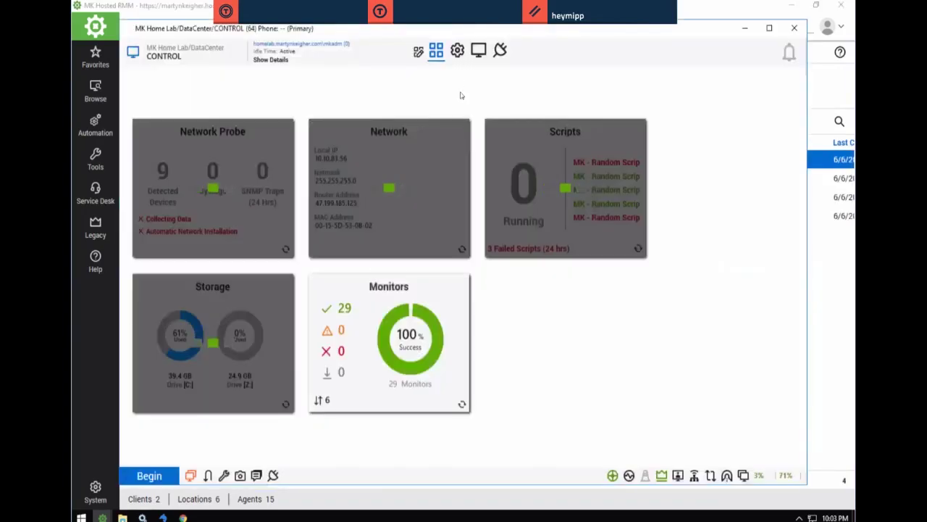
left_click(457, 50)
left_click(474, 147)
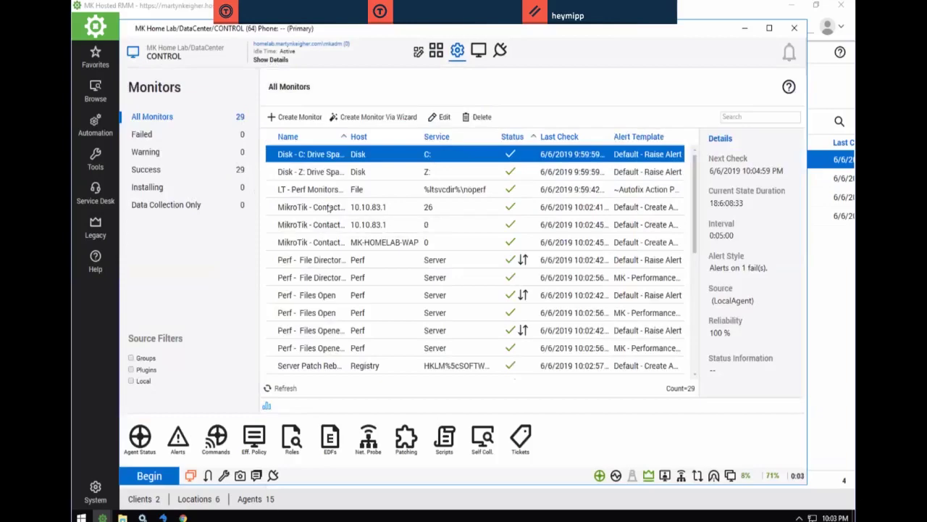
Step: Compare the two 10.10.83.1 MikroTik monitors, then delete the local service-26 one
left_click(391, 207)
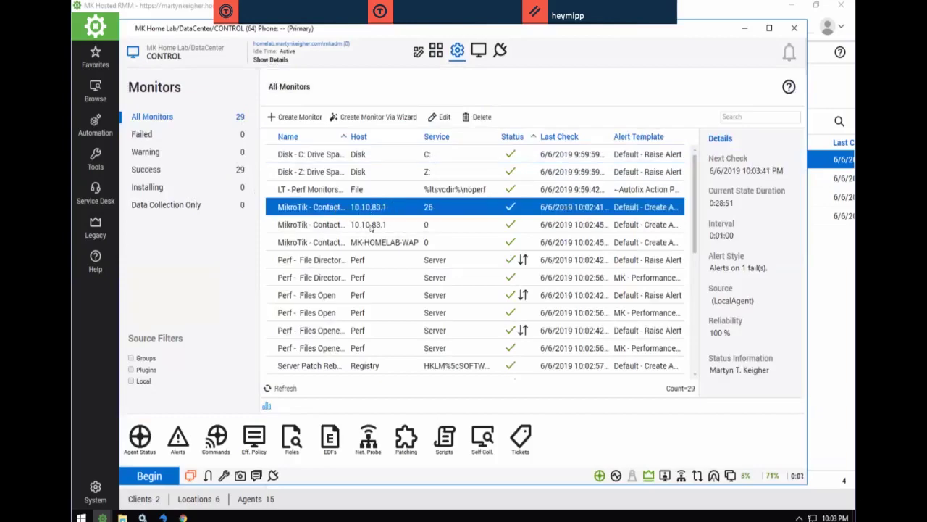
left_click(452, 228)
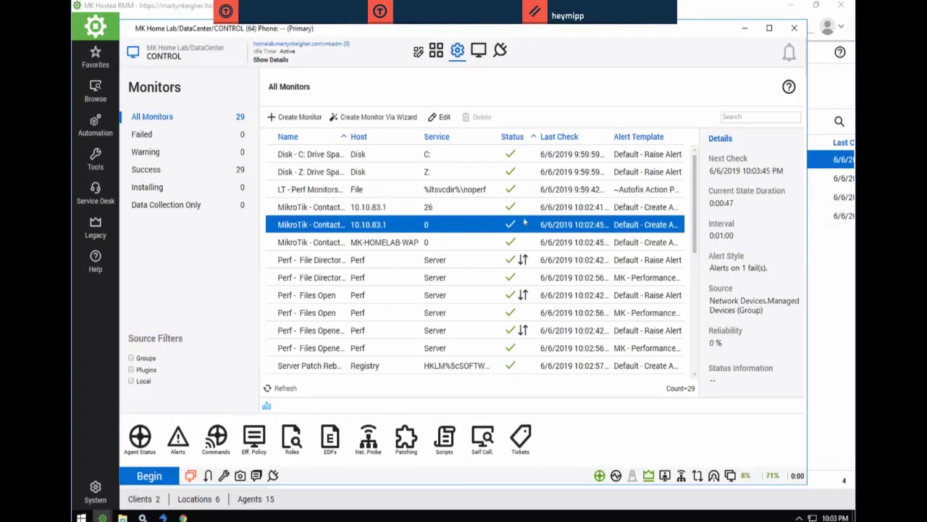
left_click(430, 209)
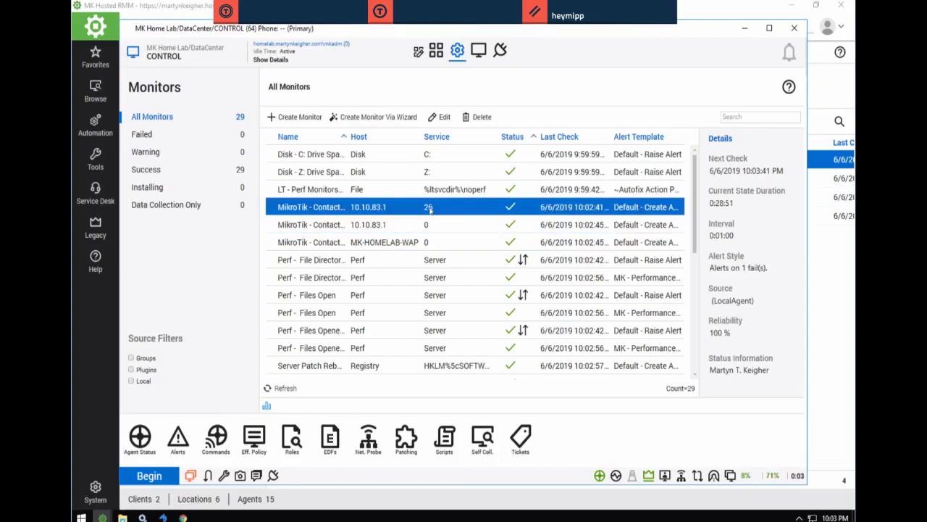
right_click(430, 208)
left_click(451, 268)
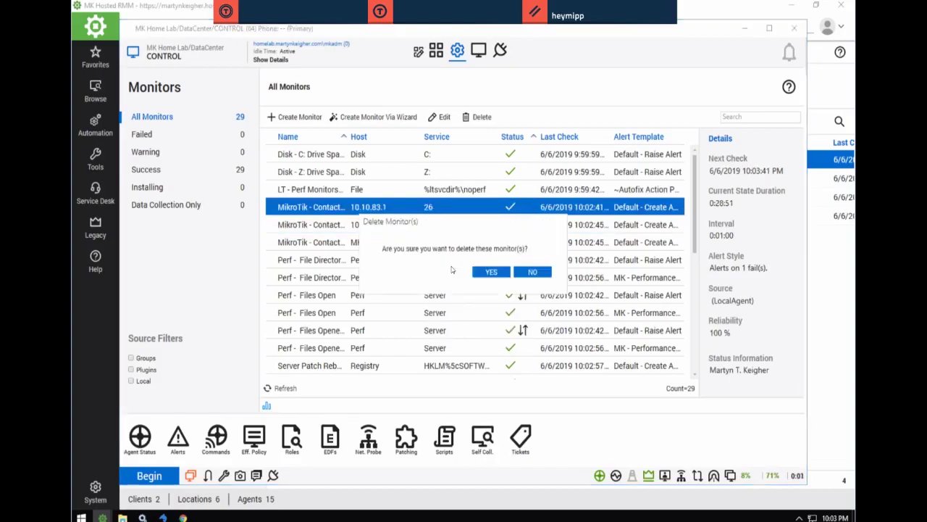
left_click(491, 272)
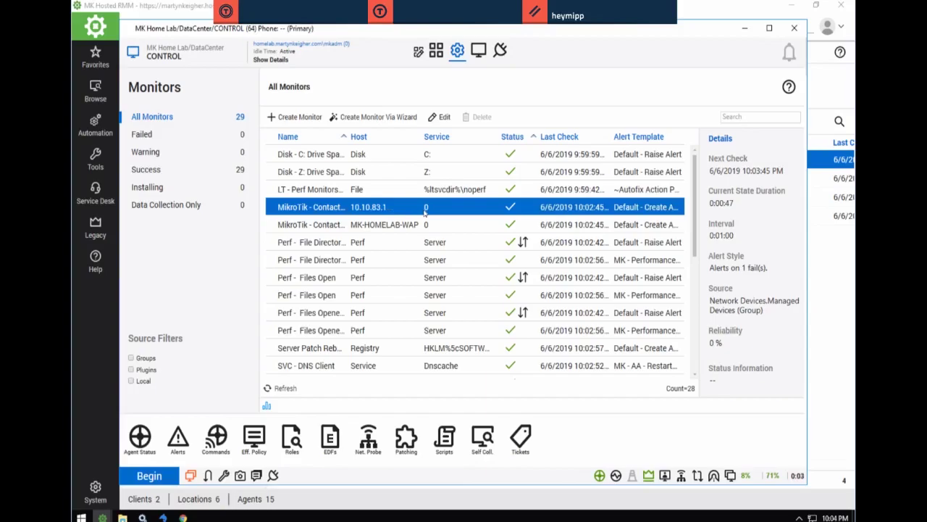
left_click(397, 227)
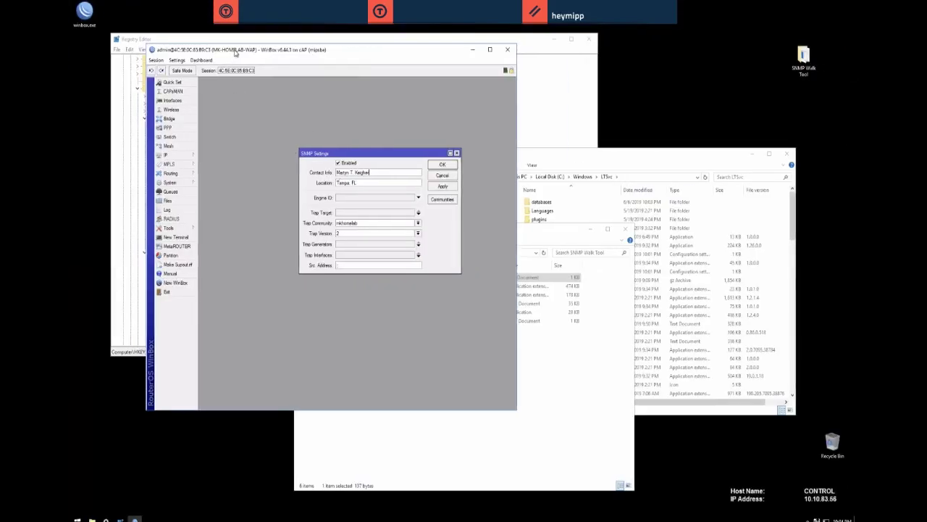
left_click(172, 82)
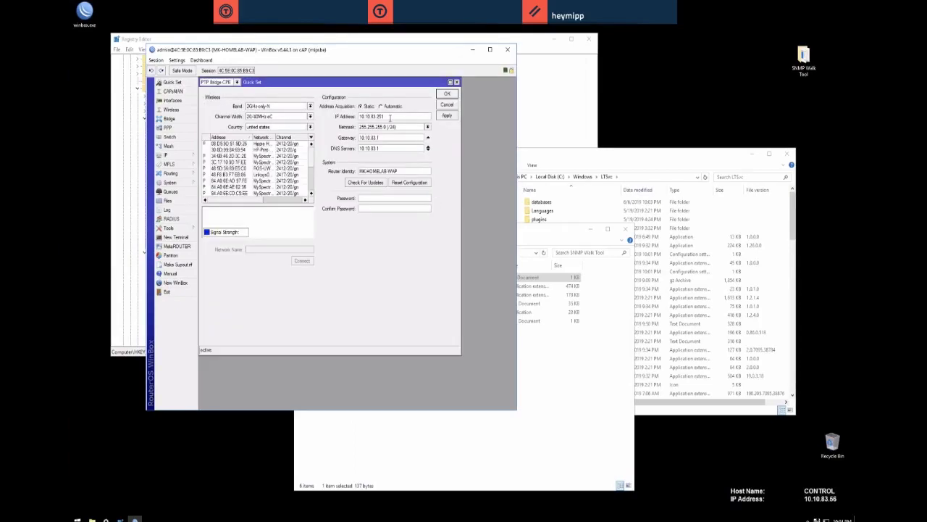
double_click(377, 116)
left_click(390, 116)
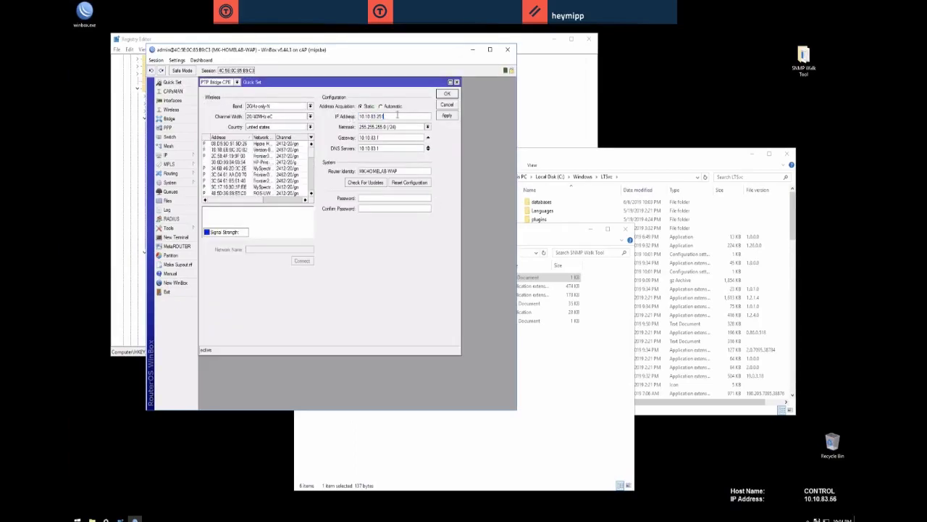
left_click(456, 82)
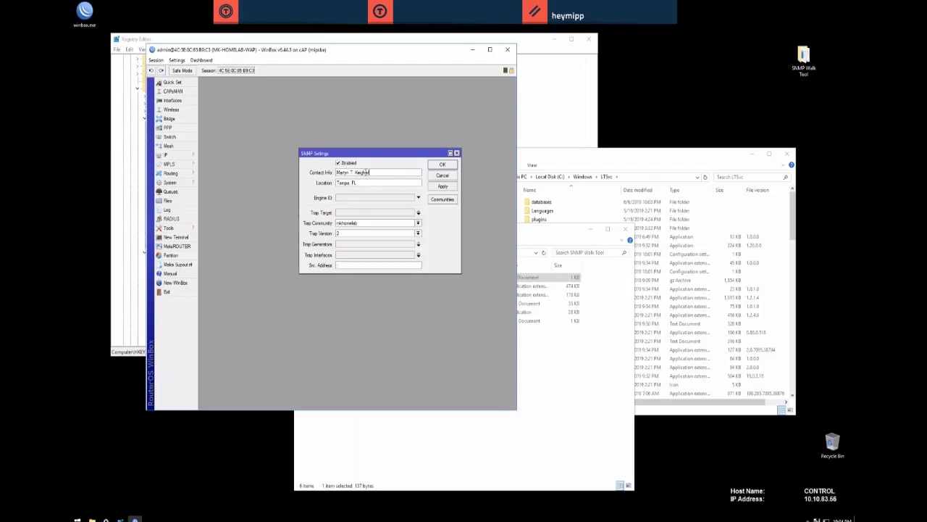
Step: Clear the router's SNMP Contact Info and Location ('Tampa FL'), then apply the change
triple_click(366, 173)
left_click(369, 172)
key("BackSpace")
key("BackSpace")
key("BackSpace")
left_click_drag(377, 182, 310, 187)
key("BackSpace")
left_click_drag(371, 173, 319, 176)
left_click_drag(379, 183, 318, 186)
left_click(444, 187)
left_click(444, 166)
Step: Set SNMP Contact Info to 'Fake' and Location to 'try mind', and save
left_click_drag(380, 171, 294, 176)
type("Fake")
left_click_drag(389, 182, 312, 183)
type("try")
type(" mind")
left_click(443, 165)
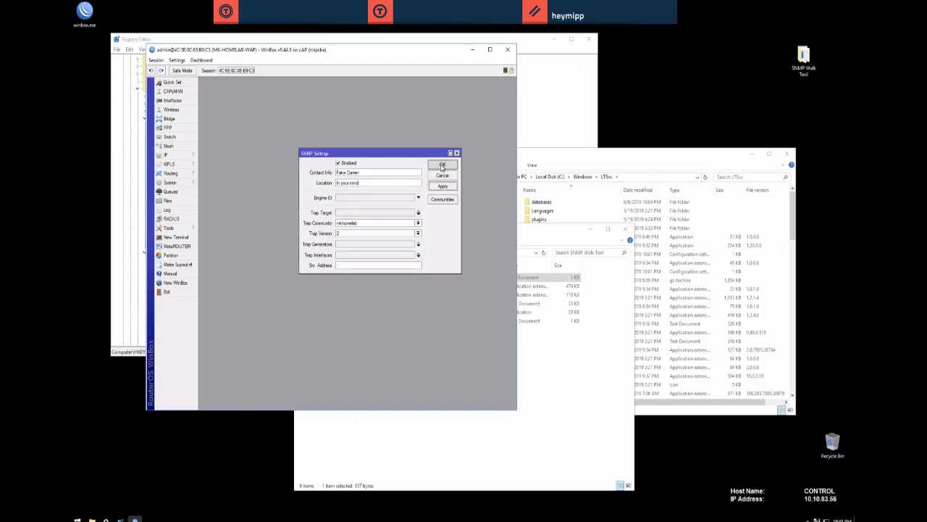
left_click(372, 184)
left_click(442, 165)
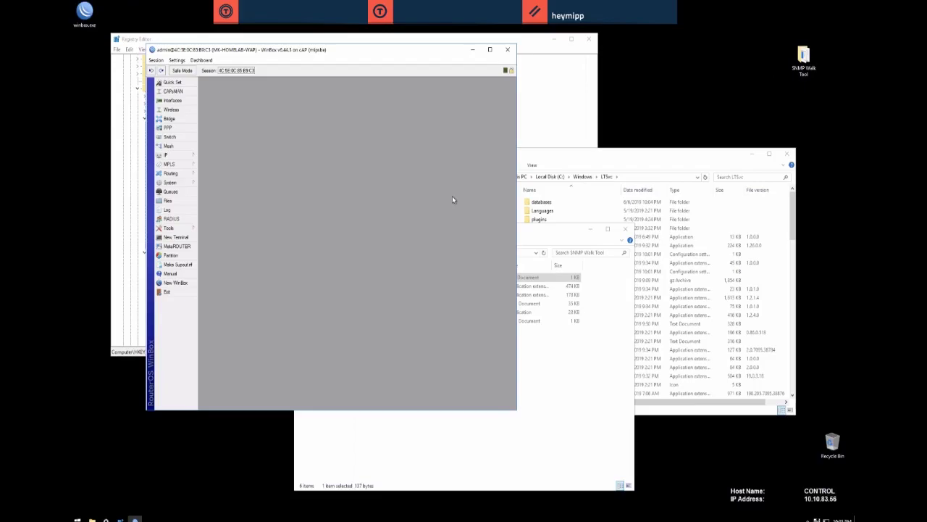
key("ctrl+Left")
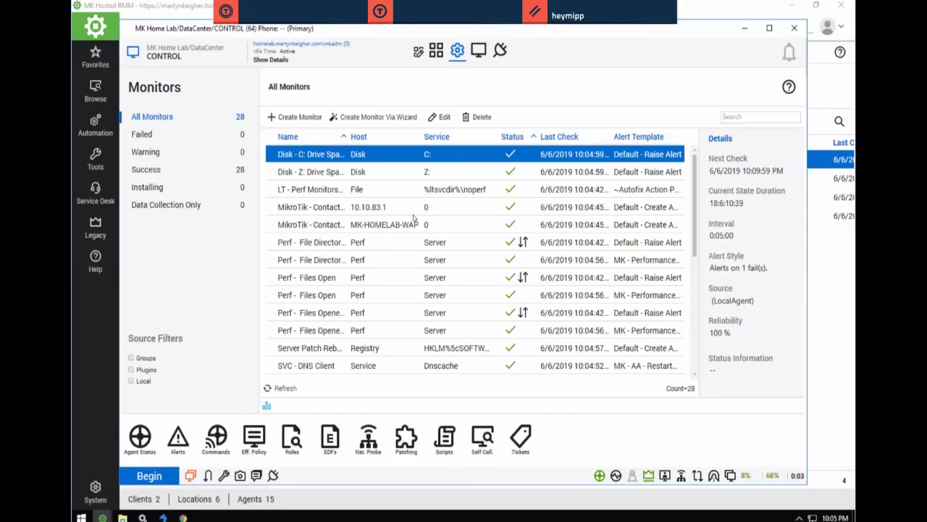
Step: Open the MK-HOMELAB-WAP 'MikroTik - Contact Name change' monitor to its Alerting settings
left_click(397, 227)
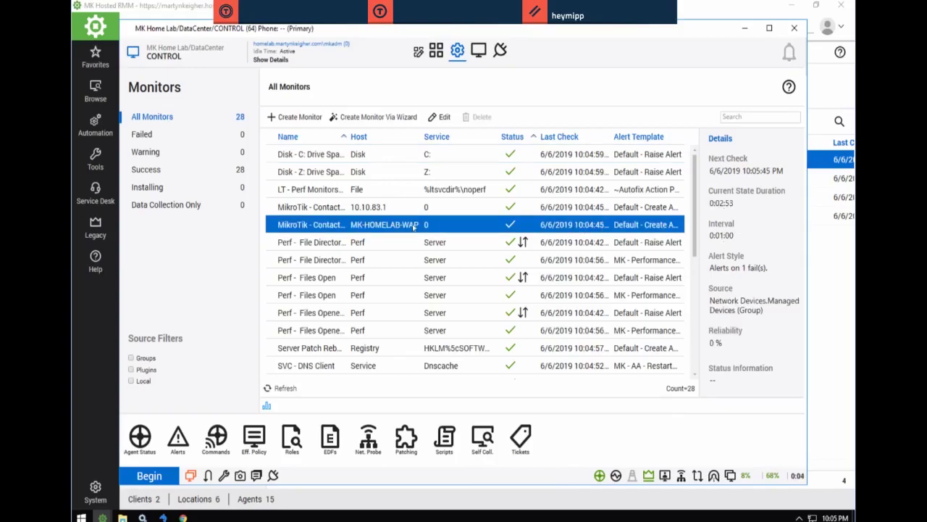
double_click(397, 227)
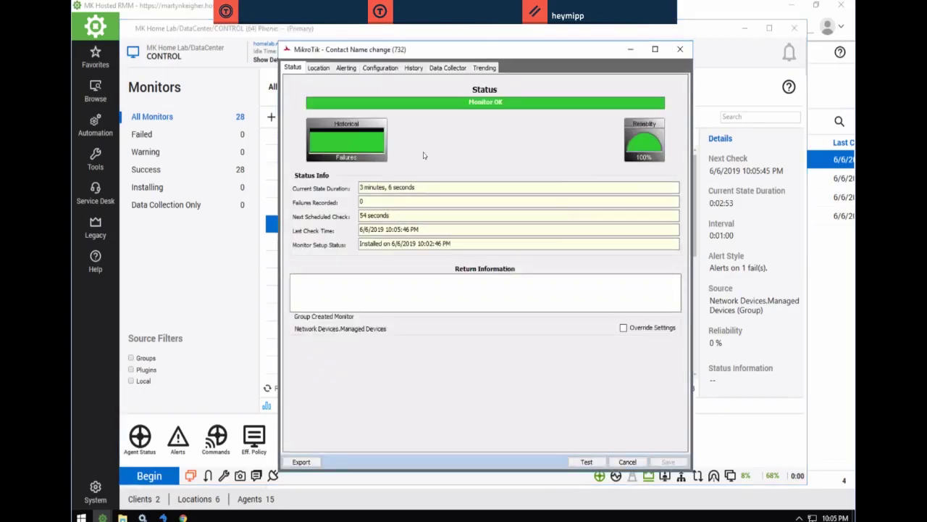
left_click(347, 68)
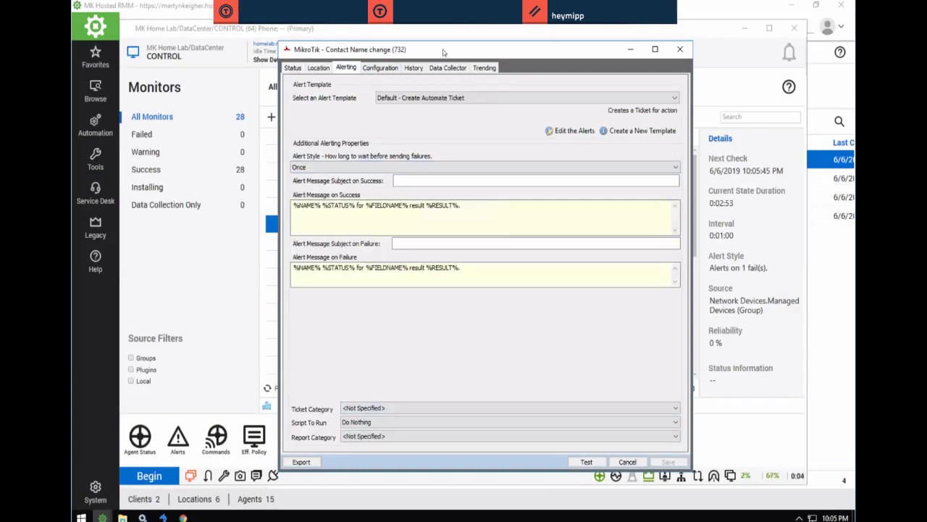
left_click_drag(315, 45, 431, 67)
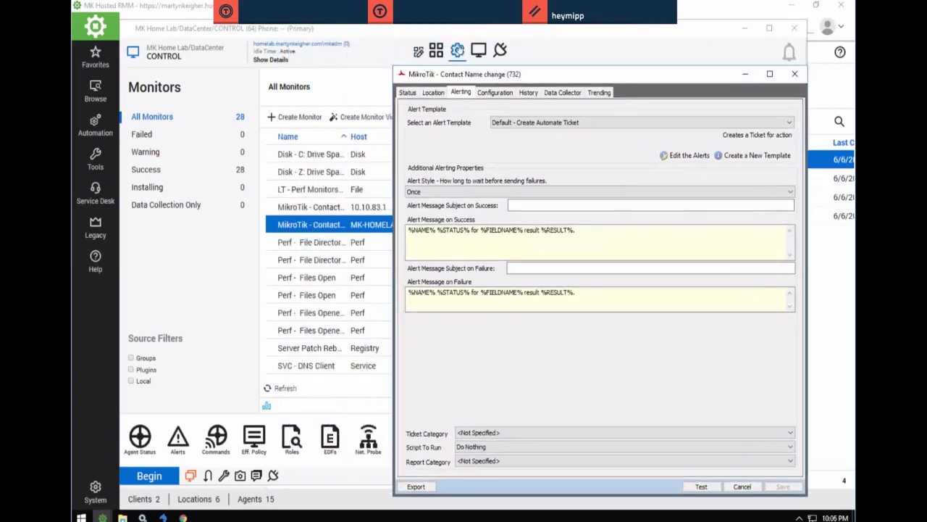
left_click(458, 49)
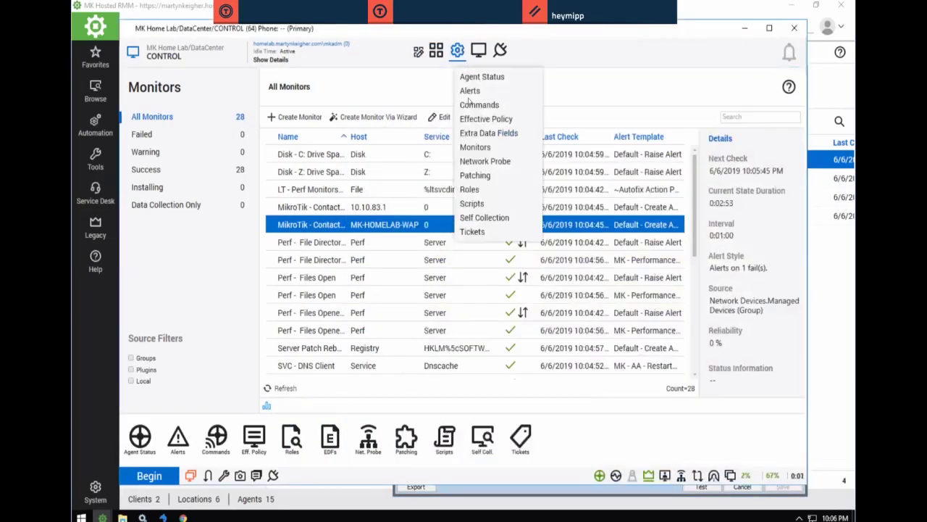
Step: Review the Network Probe's 21 completed probe commands, then bring back the monitor dialog
left_click(475, 147)
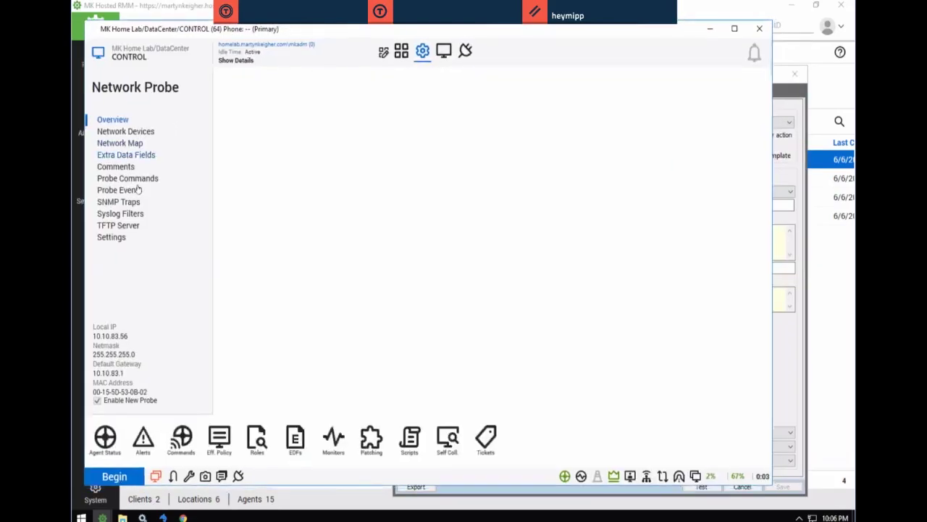
left_click(144, 188)
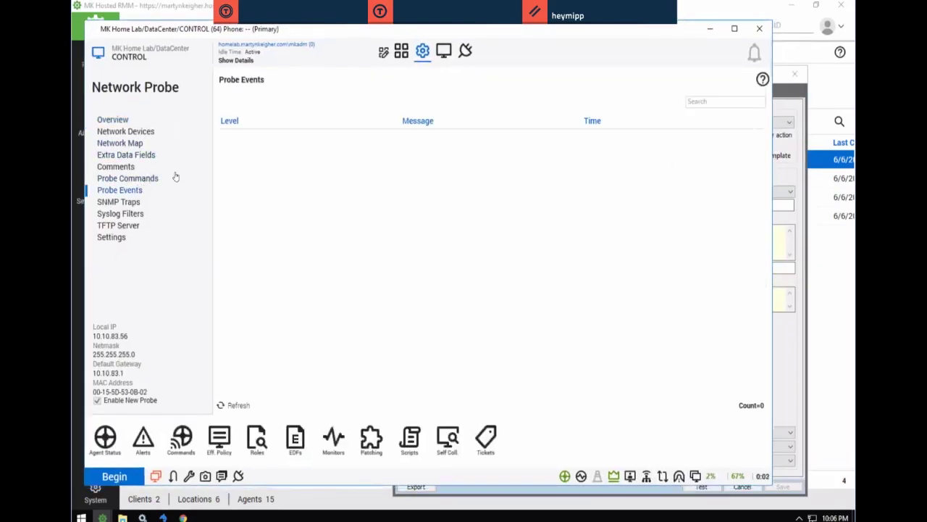
left_click(174, 177)
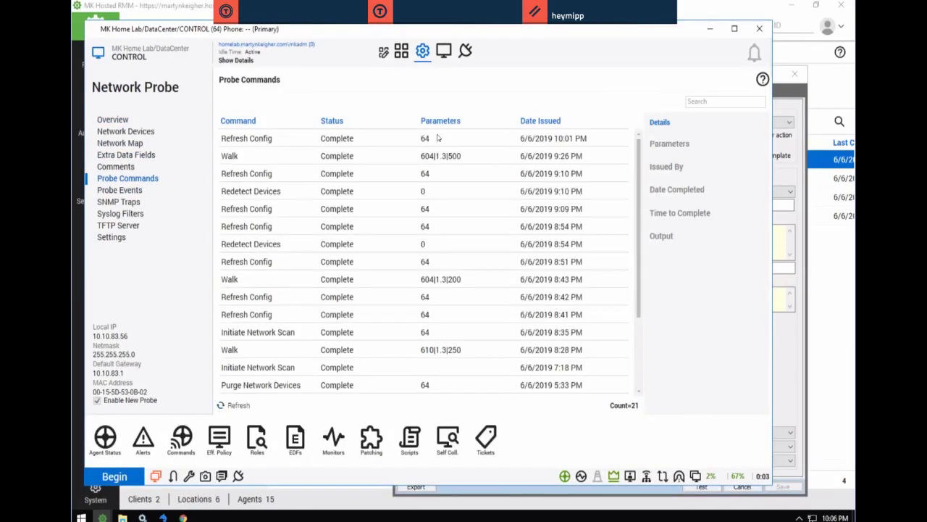
left_click(102, 517)
left_click(546, 492)
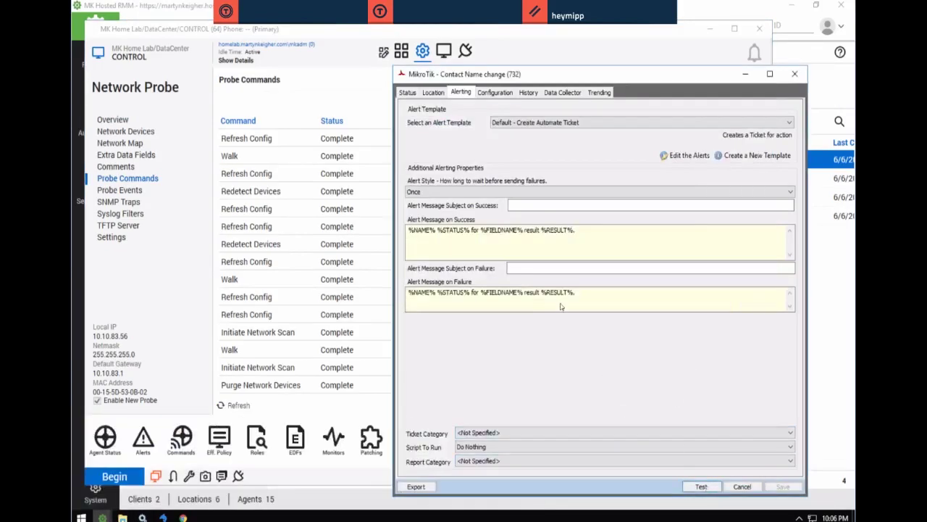
Step: Check the monitor's SNMP configuration and run a remote test from Alerting
left_click(495, 92)
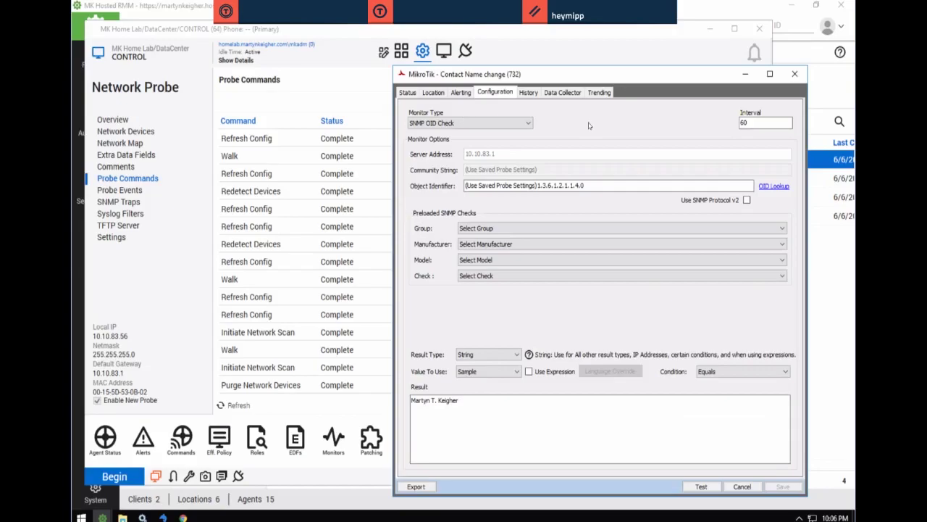
left_click(467, 93)
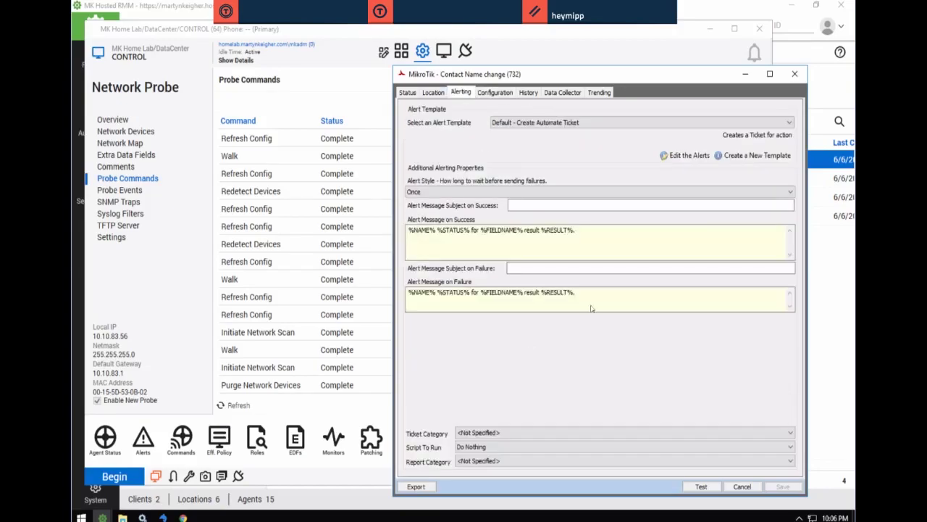
left_click(700, 486)
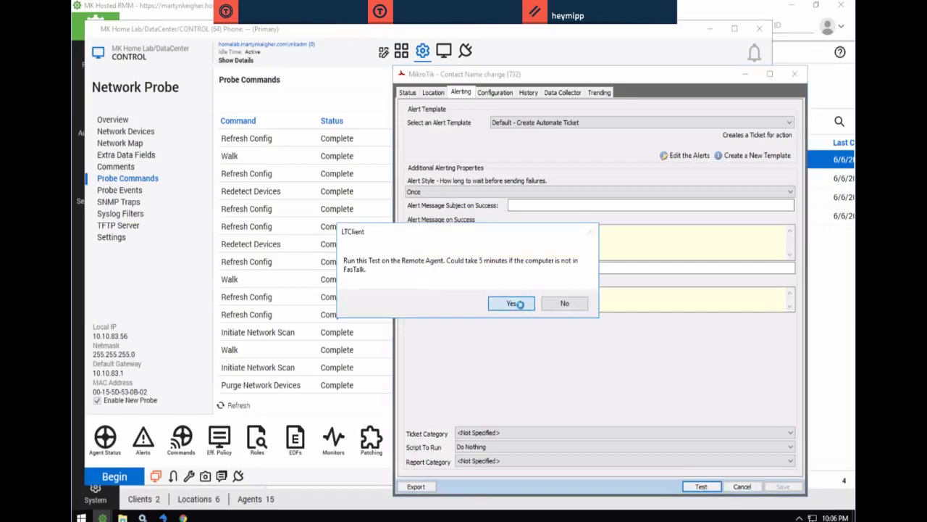
left_click(516, 304)
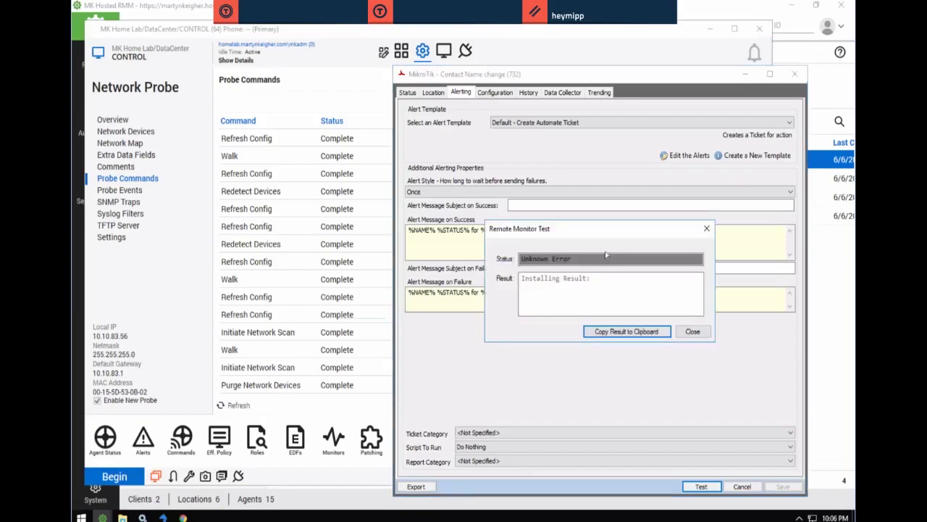
Step: Read the Unknown Error test result, then close it and the monitor window
left_click_drag(592, 278, 530, 152)
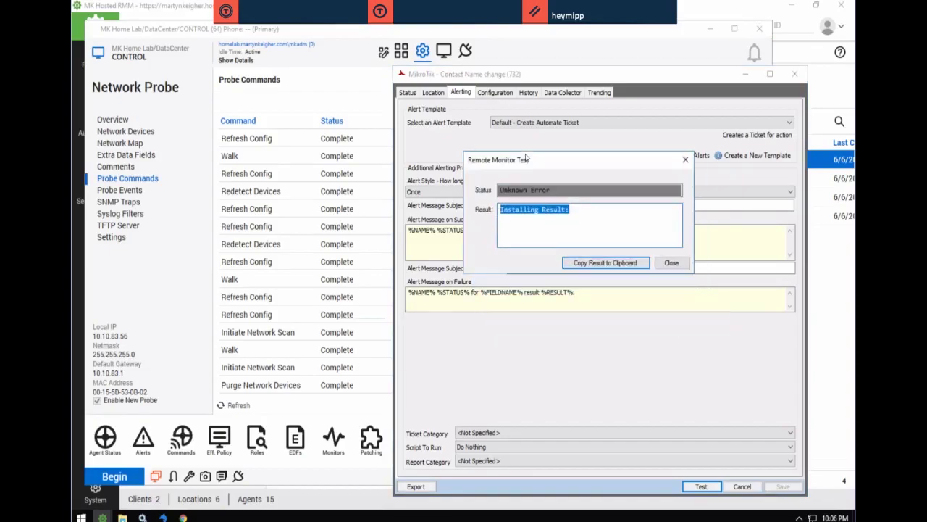
left_click(581, 218)
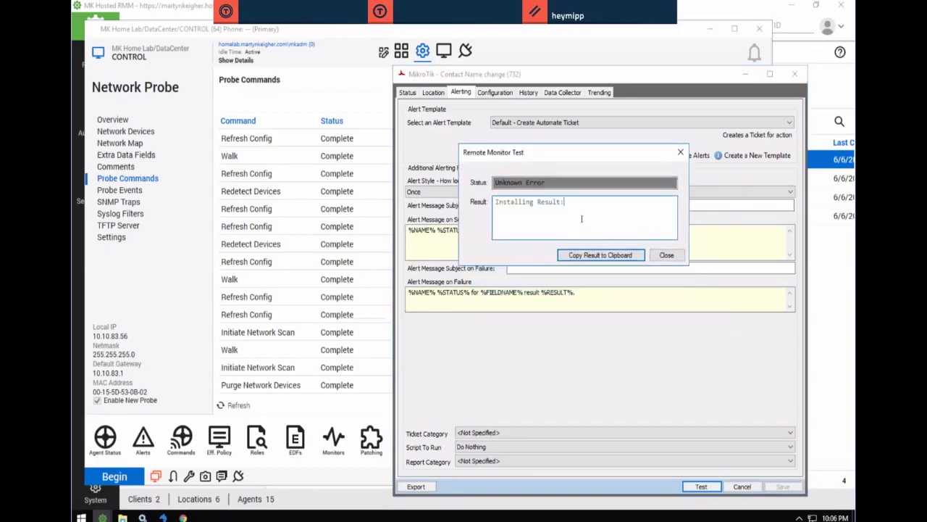
left_click_drag(564, 203, 486, 205)
left_click(531, 202)
left_click_drag(564, 202, 490, 203)
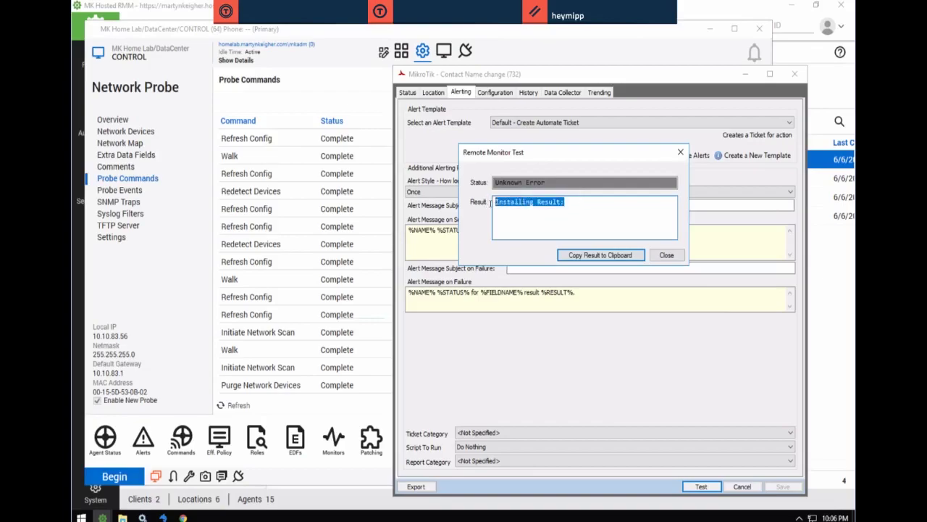
left_click(667, 256)
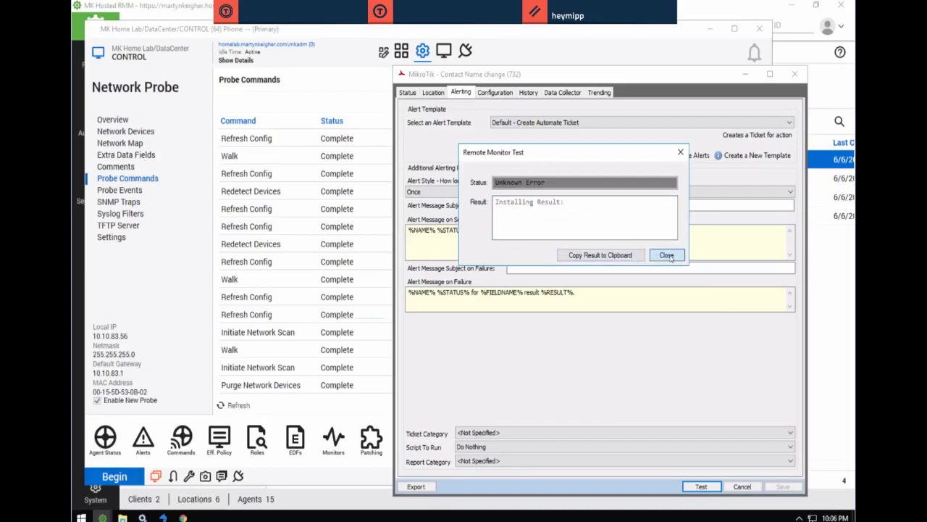
left_click(796, 75)
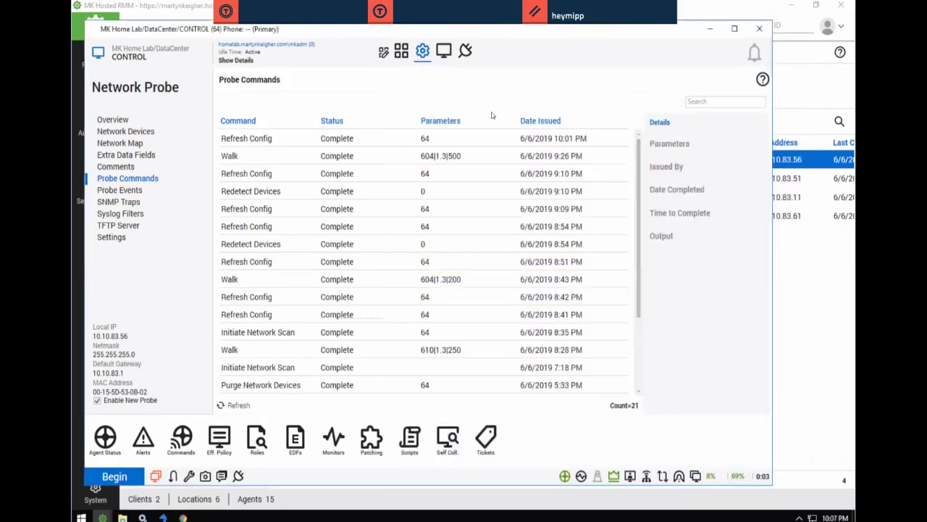
Step: Return to the CONTROL Monitors list and widen the Name column to read full MikroTik names
left_click(119, 131)
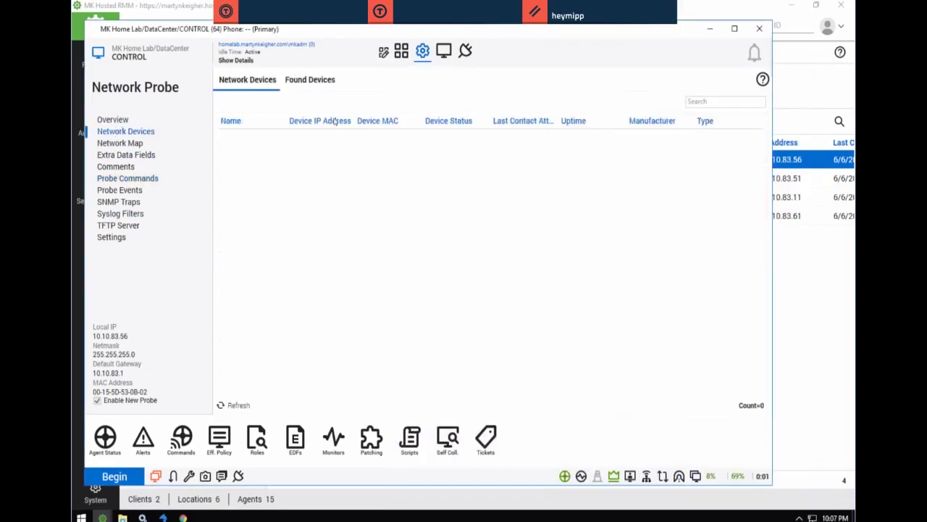
left_click(422, 52)
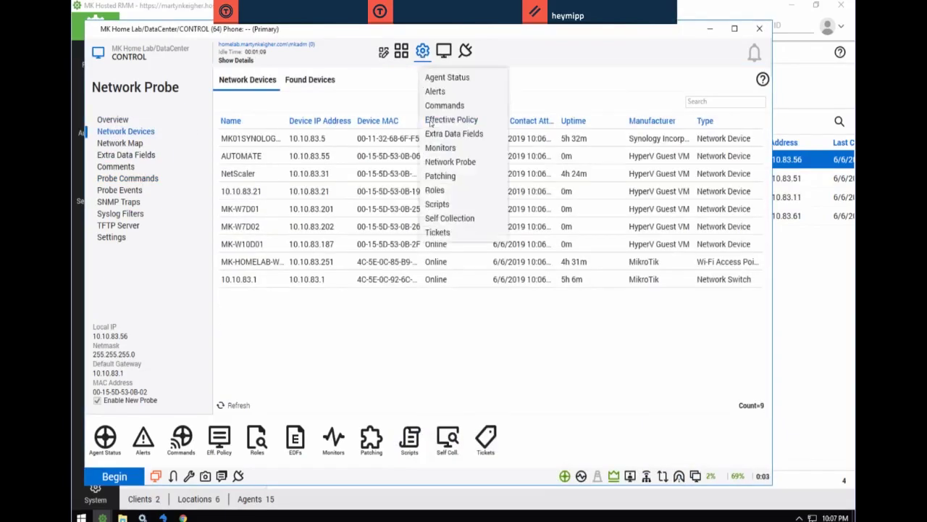
left_click(452, 150)
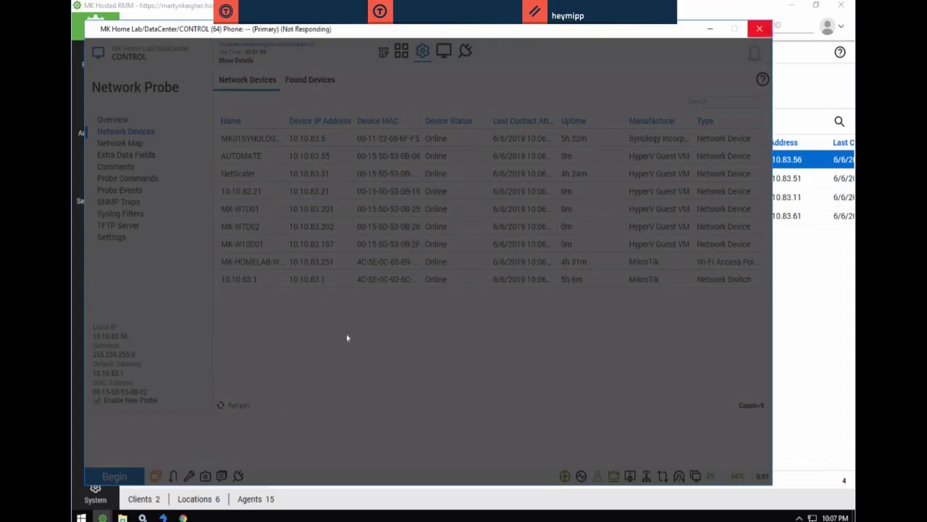
left_click(422, 52)
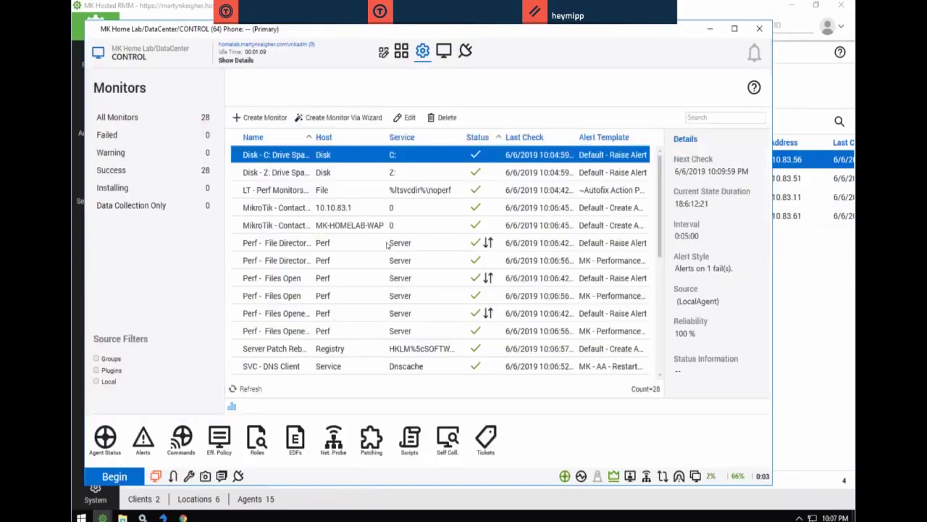
left_click(365, 226)
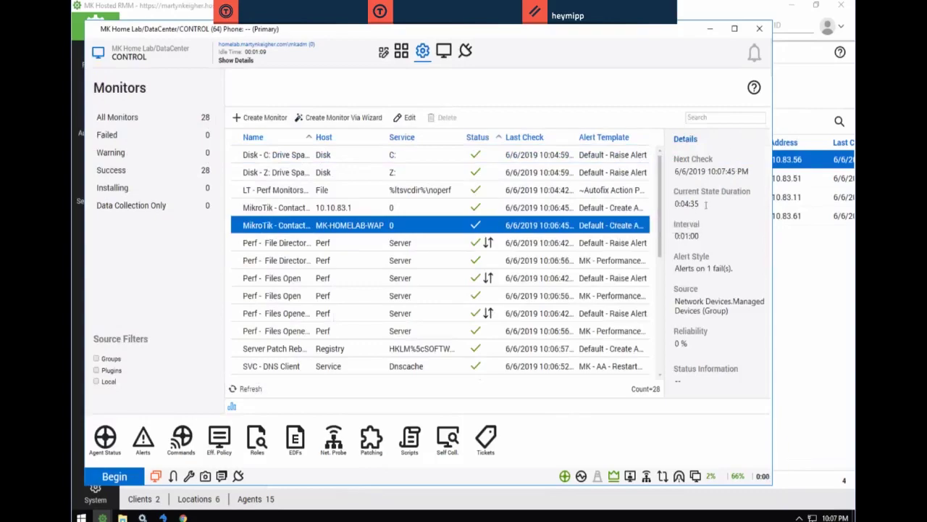
right_click(365, 226)
mouse_move(435, 268)
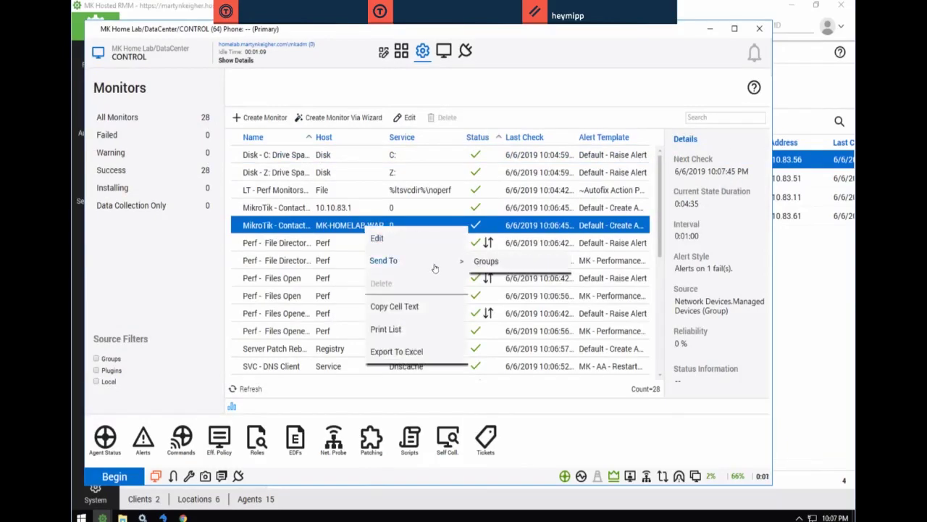
left_click(289, 226)
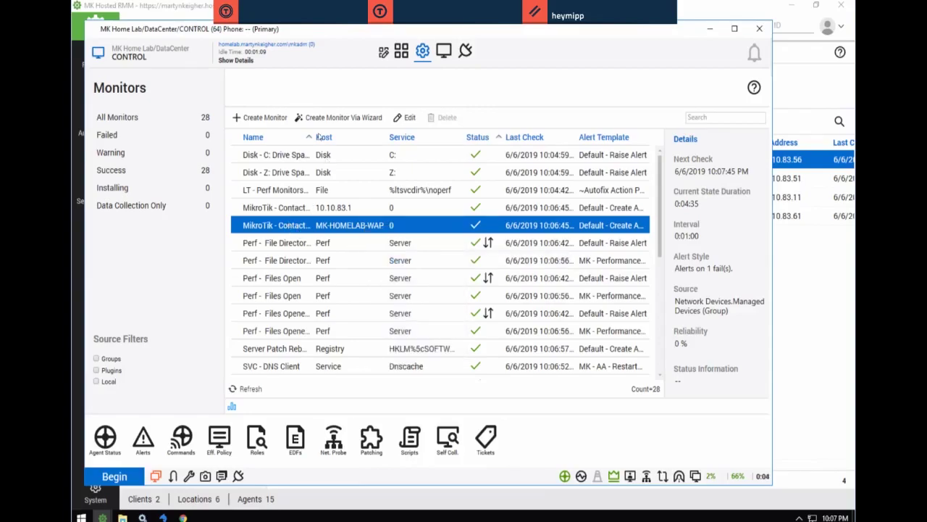
left_click_drag(311, 136, 410, 136)
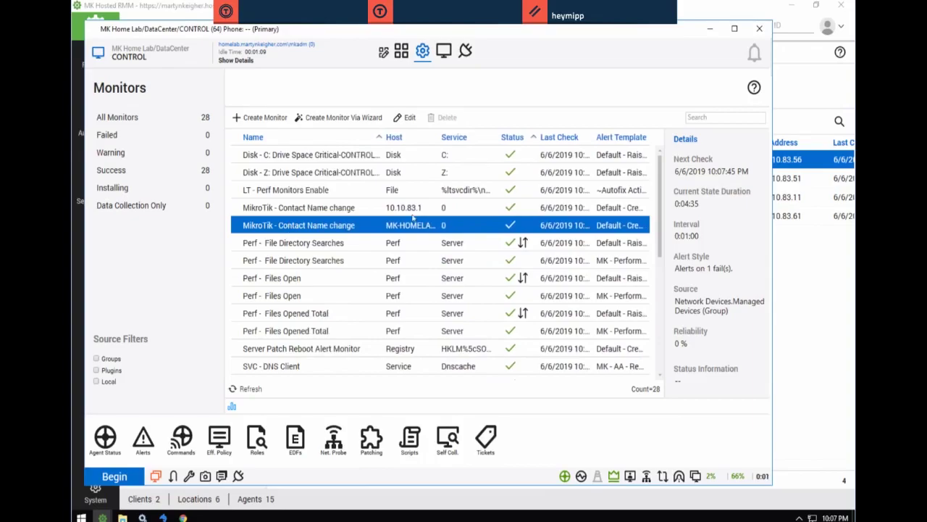
Step: Open the 'MikroTik - Contact Name change' (732) monitor, review its status, and start a test
double_click(334, 227)
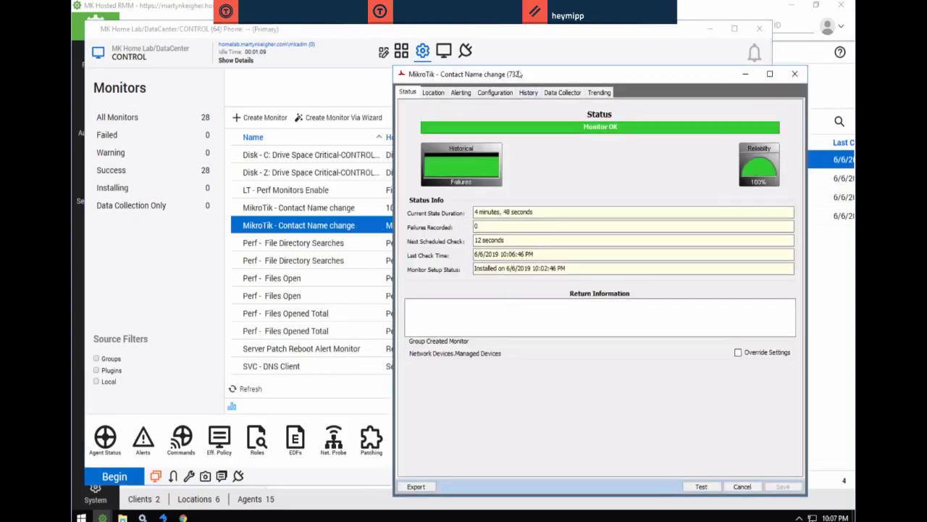
left_click_drag(531, 79, 490, 52)
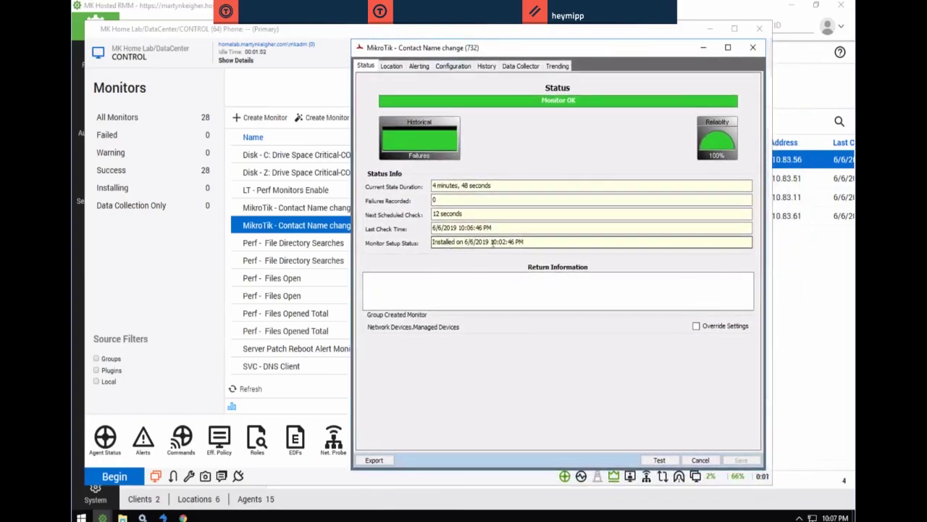
left_click_drag(524, 242, 490, 243)
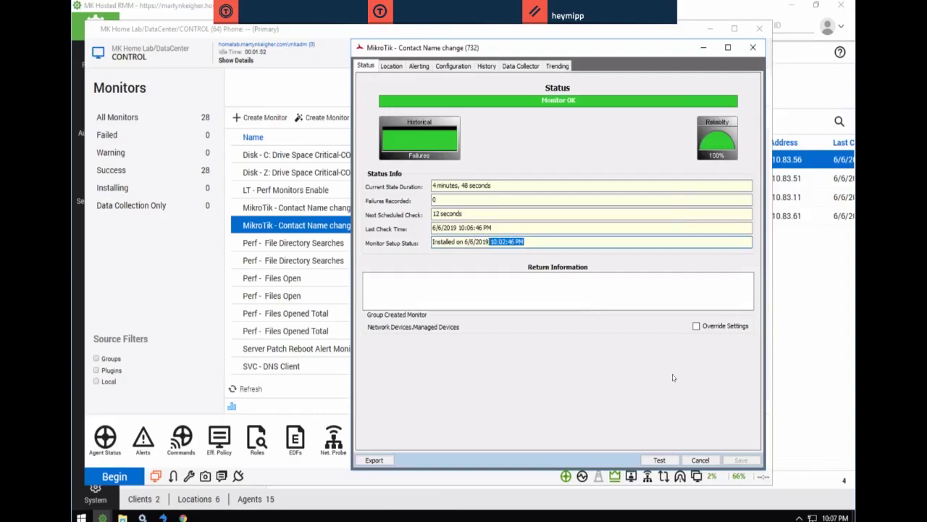
left_click(458, 187)
left_click_drag(427, 185, 414, 217)
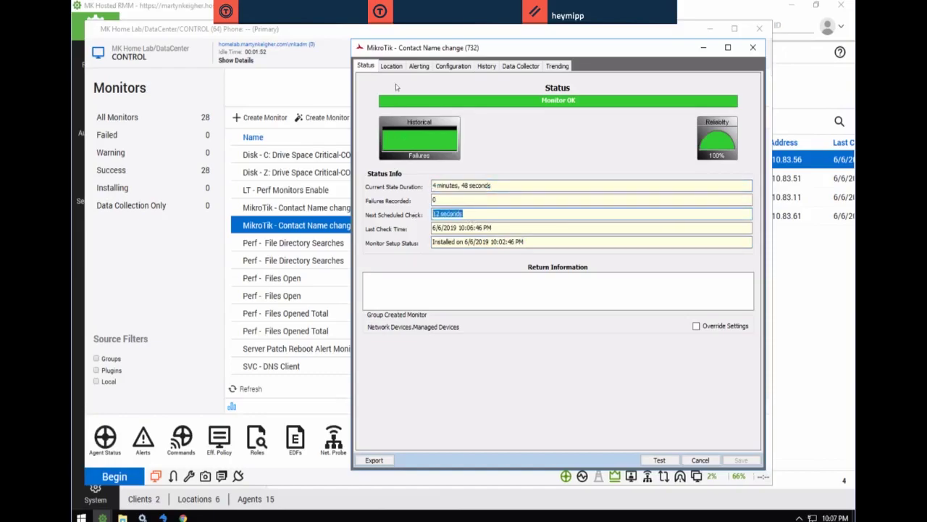
left_click(391, 66)
left_click(420, 66)
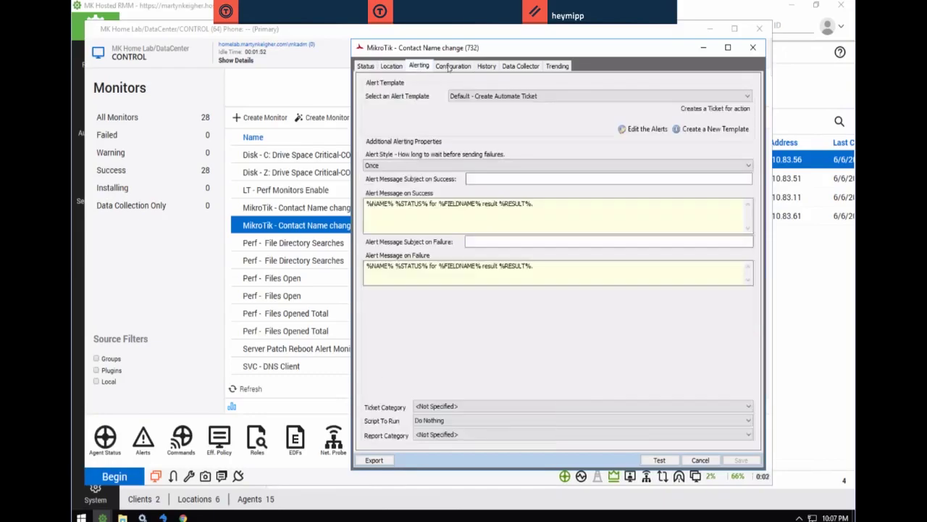
left_click(656, 460)
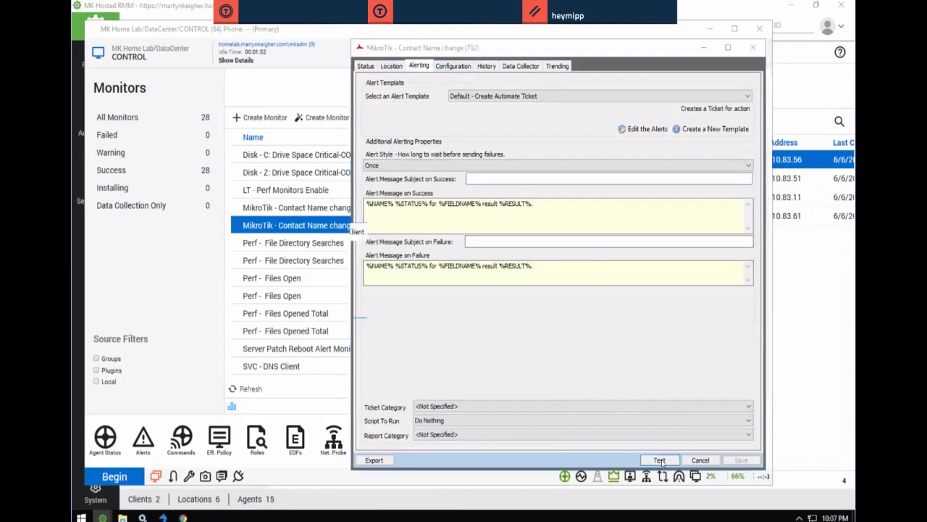
Step: Run the test on the remote agent, copy the Unknown Error result, and close it
left_click(510, 301)
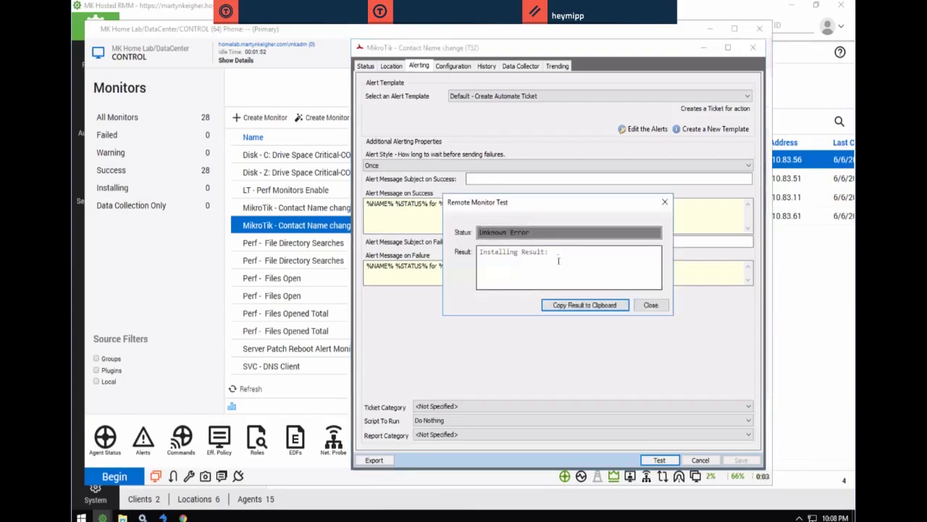
triple_click(477, 251)
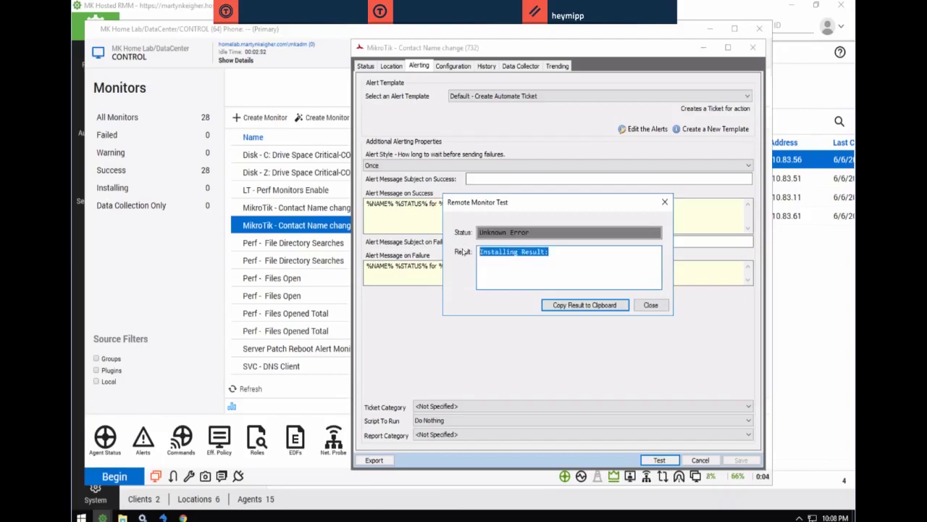
left_click(492, 252)
left_click_drag(529, 252, 559, 253)
left_click(594, 305)
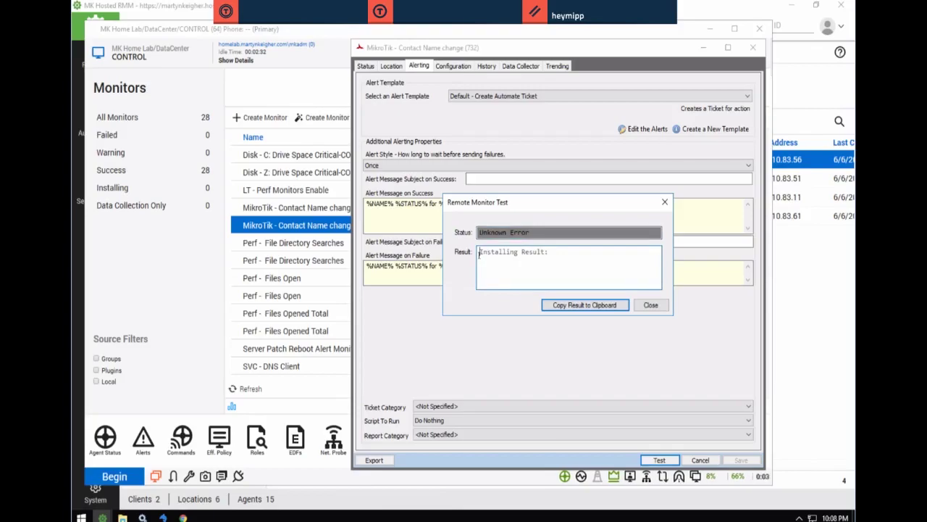
key("shift+Right")
key("shift+Right")
key("shift+Right")
key("shift+Right")
key("shift+Right")
key("shift+Right")
key("shift+Right")
key("shift+Right")
key("shift+Right")
key("shift+Right")
key("shift+Right")
key("shift+Right")
key("shift+Right")
key("shift+Right")
key("shift+Right")
key("shift+Right")
key("shift+Right")
key("shift+Right")
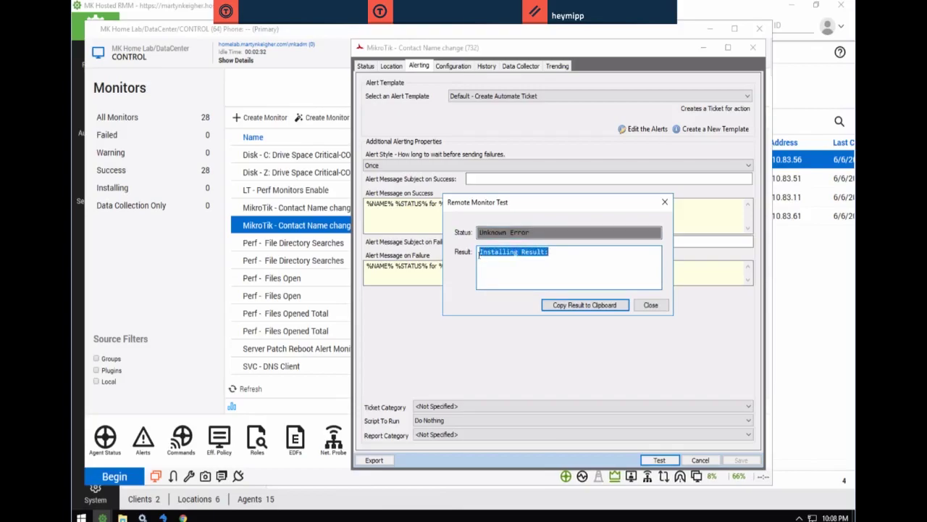
left_click(651, 305)
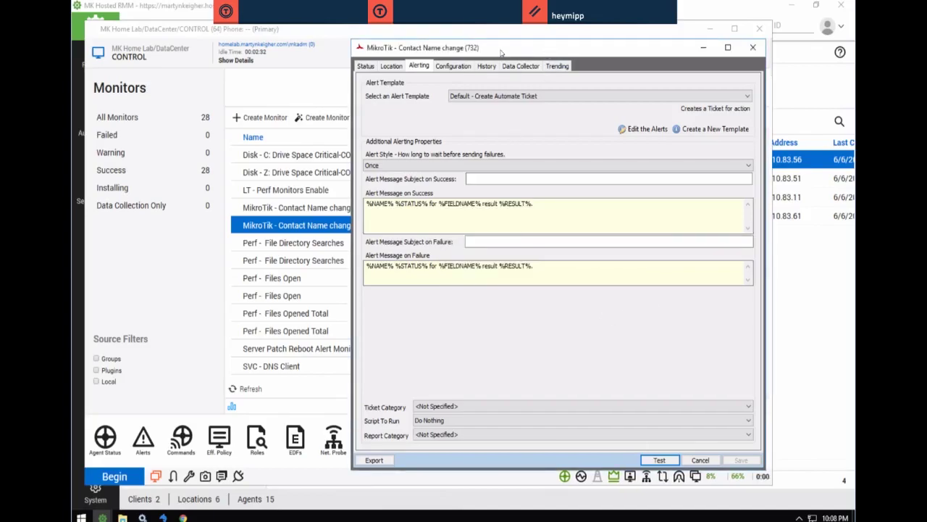
left_click_drag(503, 53, 441, 52)
Step: Try enabling SNMP Protocol v2 on the OID check; dismiss the group-controlled save error
left_click(391, 64)
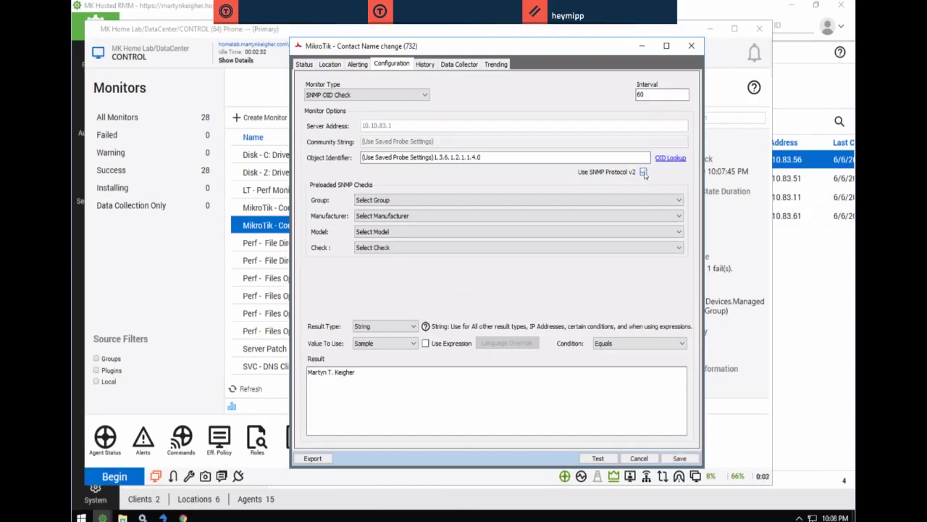
left_click(643, 172)
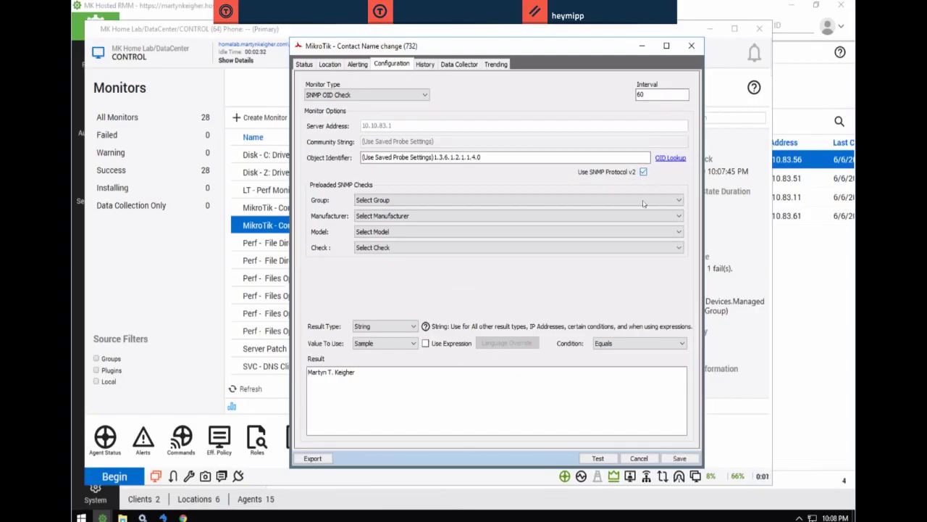
left_click(679, 458)
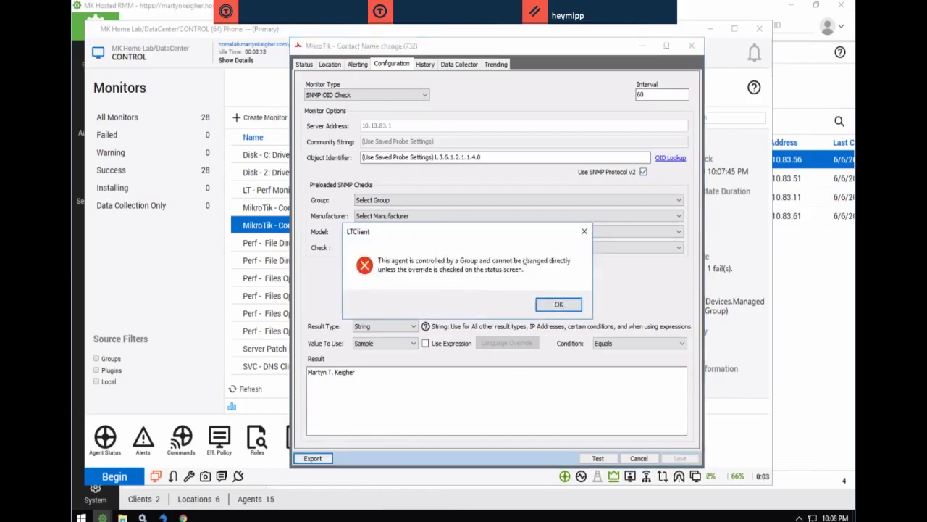
left_click(558, 304)
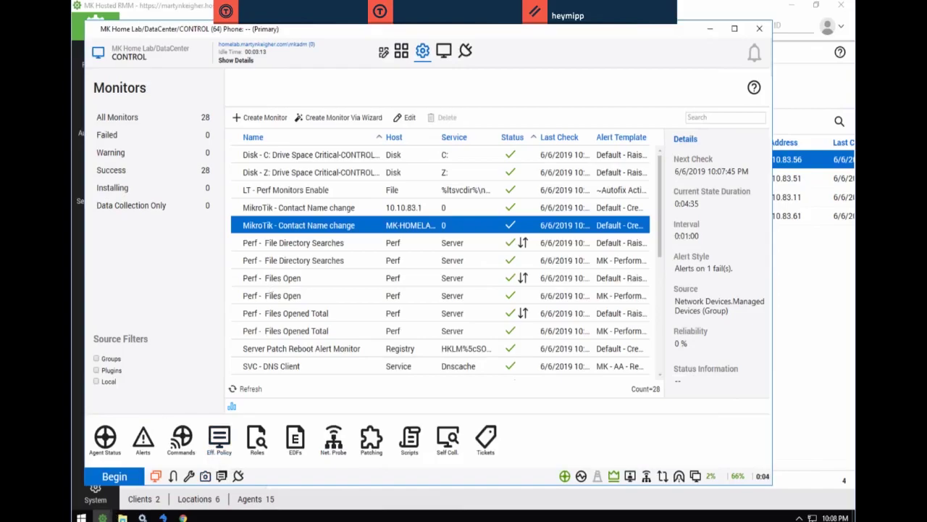
Step: Strip the '(Use Saved Probe Settings)' prefix from the group monitor's OID field
left_click(102, 517)
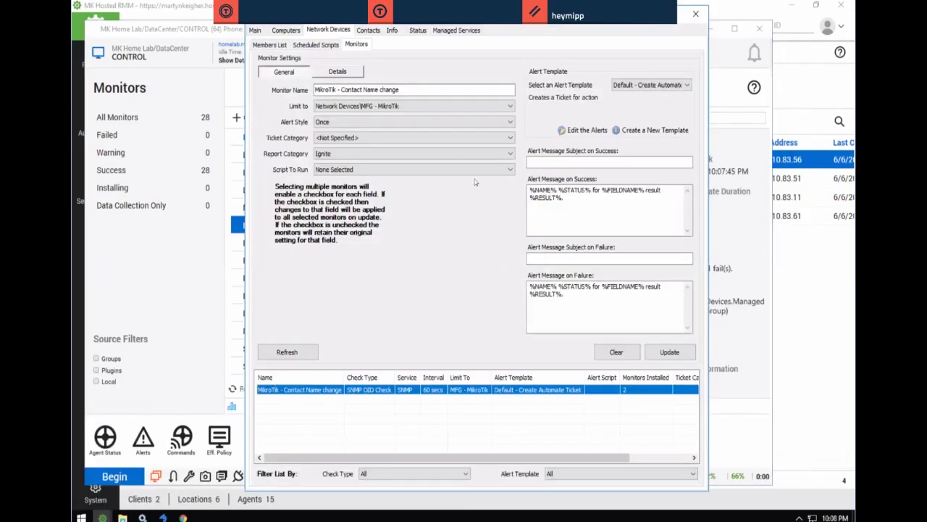
left_click(331, 71)
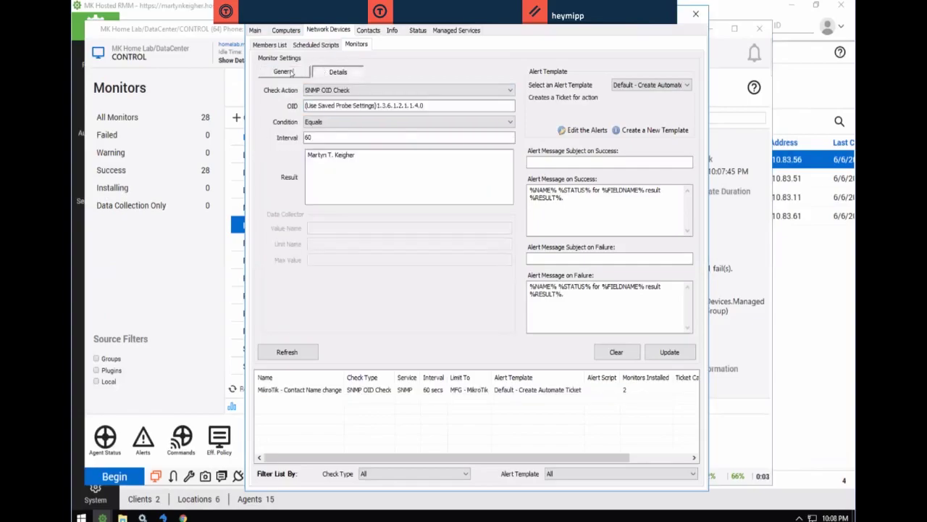
left_click(436, 103)
left_click_drag(376, 105, 292, 106)
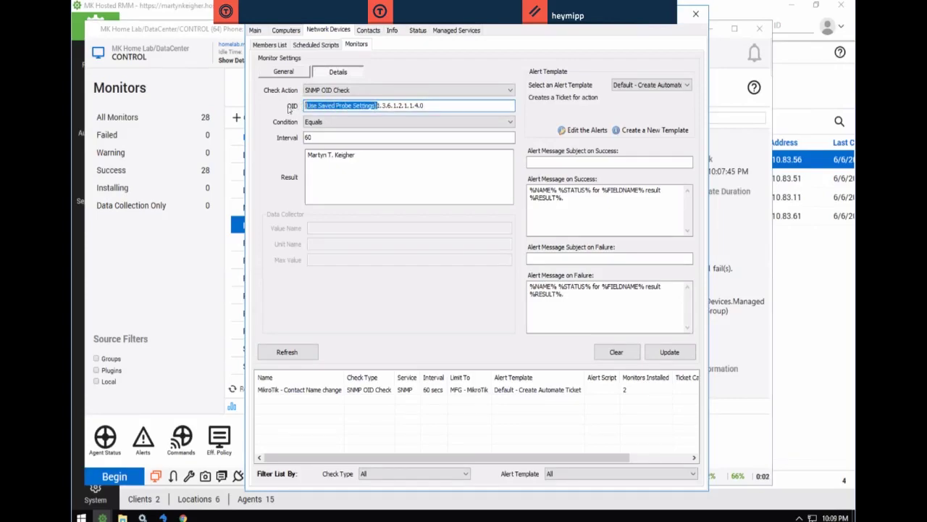
key("BackSpace")
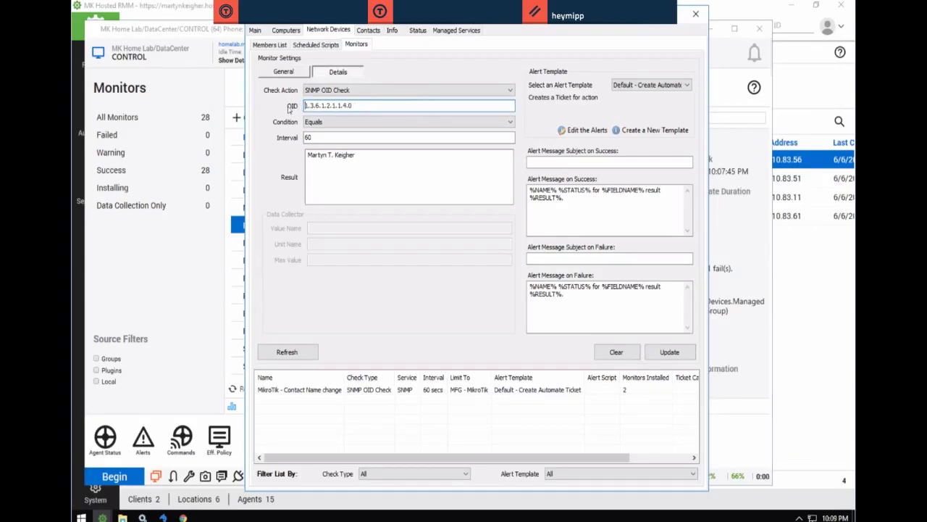
Step: Check the Check Action list, leaving it unchanged, and bring the main RMM window forward
left_click(356, 92)
left_click(356, 96)
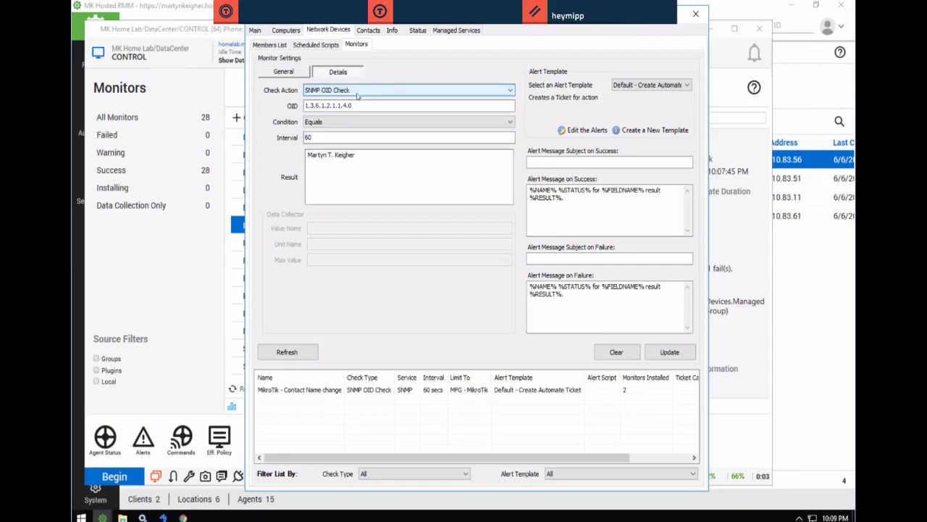
left_click(365, 105)
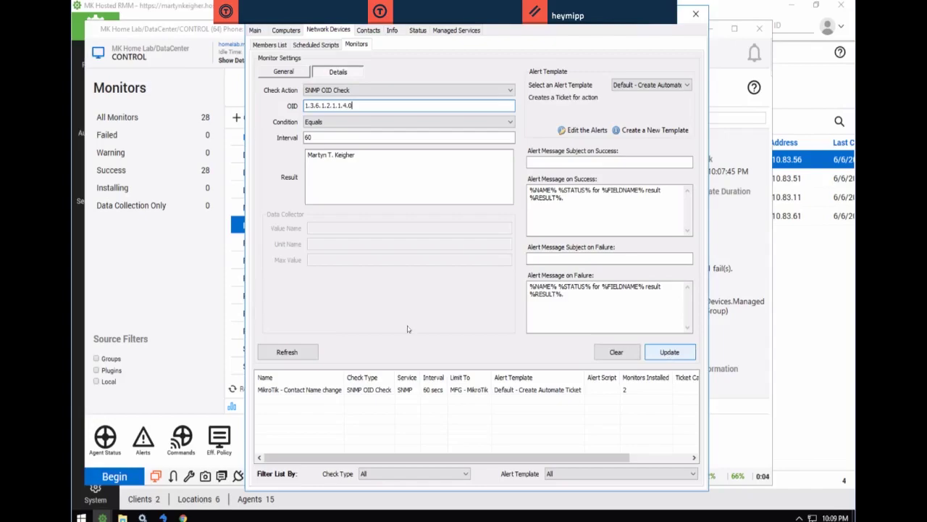
left_click(102, 518)
left_click(134, 464)
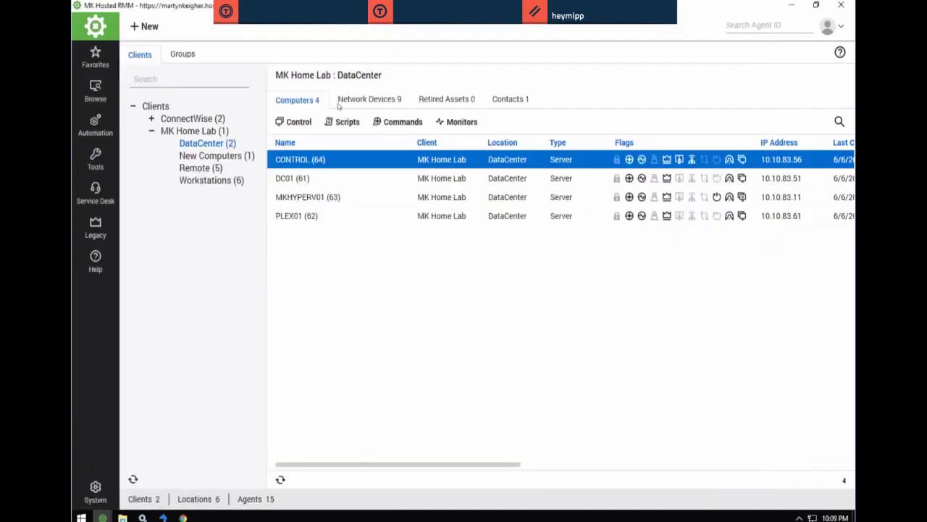
Step: Open the 10.10.83.1 switch's SNMP Explorer and reload its walk data as a tree
left_click(367, 99)
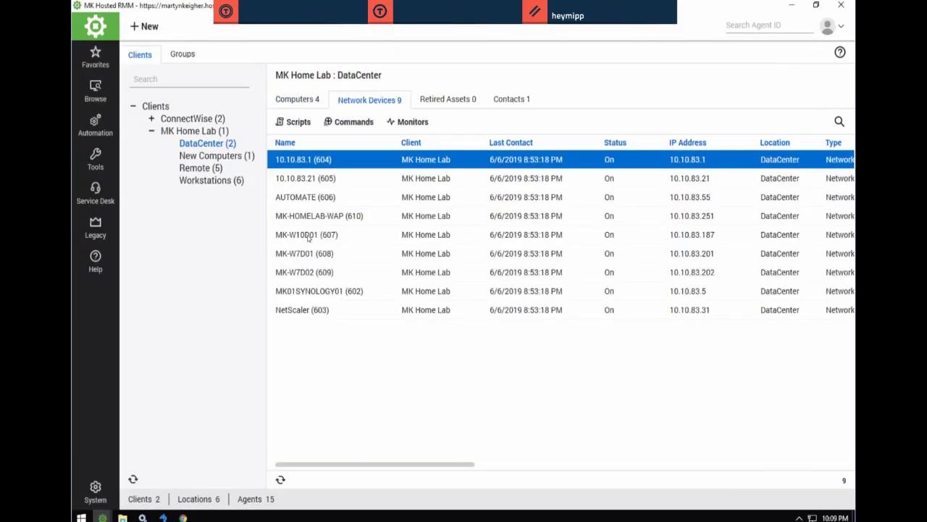
double_click(314, 160)
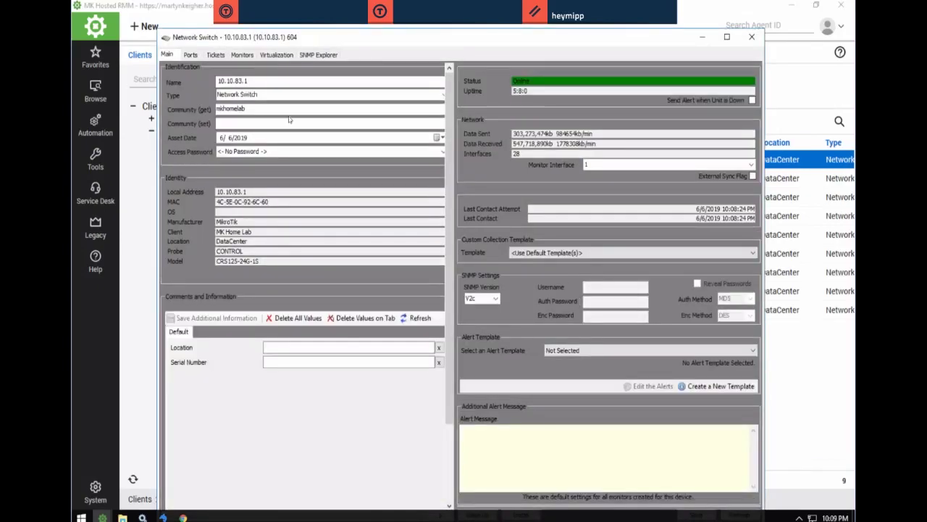
left_click(318, 56)
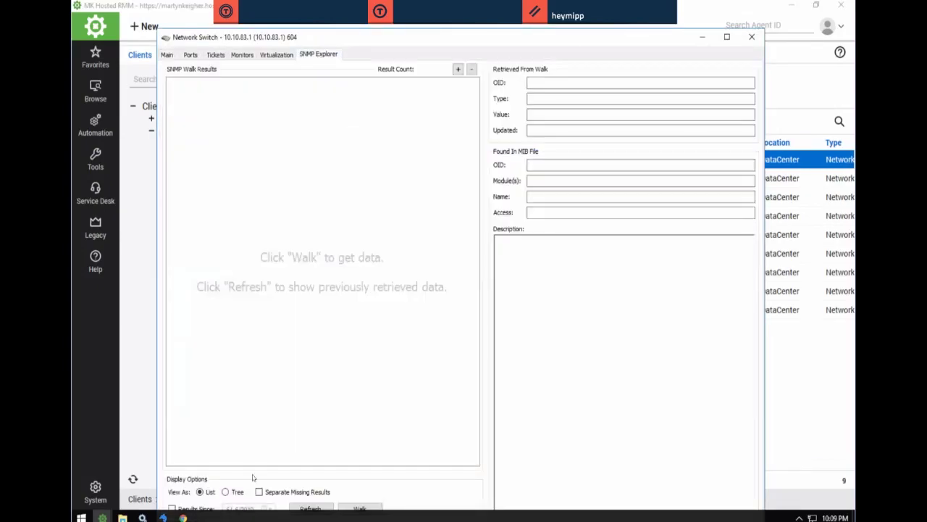
left_click(226, 492)
left_click(310, 509)
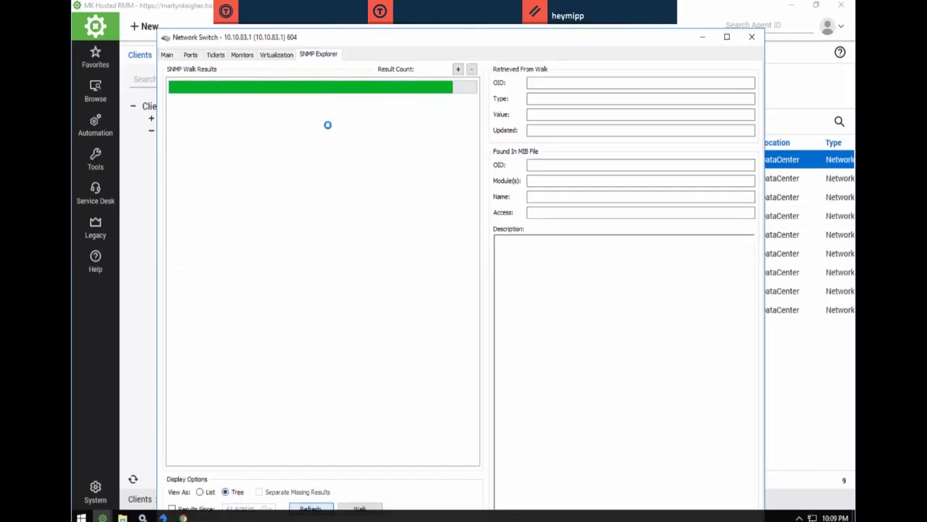
Step: Inspect the switch's sysObjectID and sysContact values, then close it and pick MK-HOMELAB-WAP
left_click(315, 167)
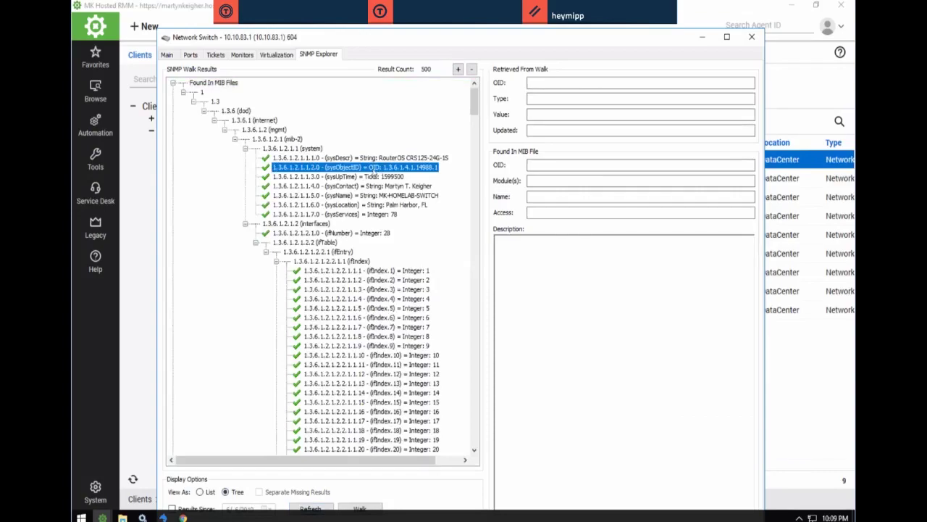
left_click(313, 187)
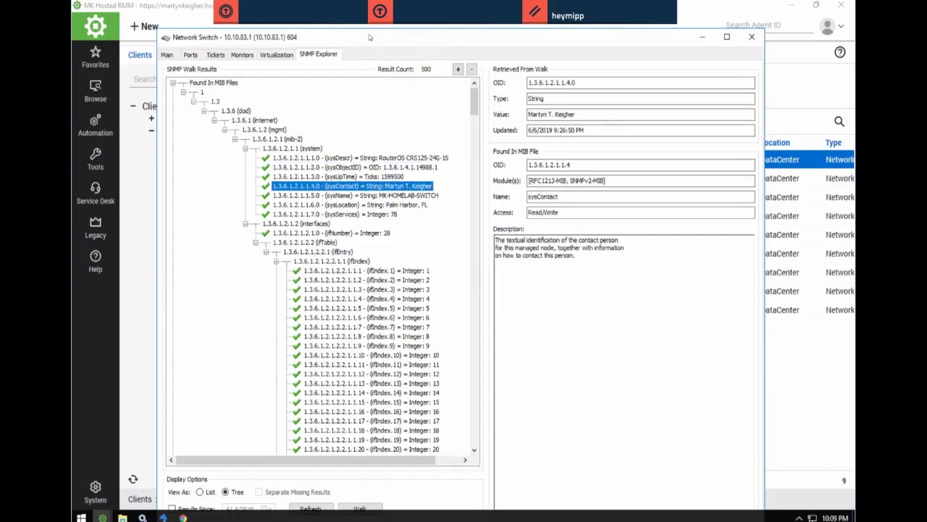
left_click(751, 36)
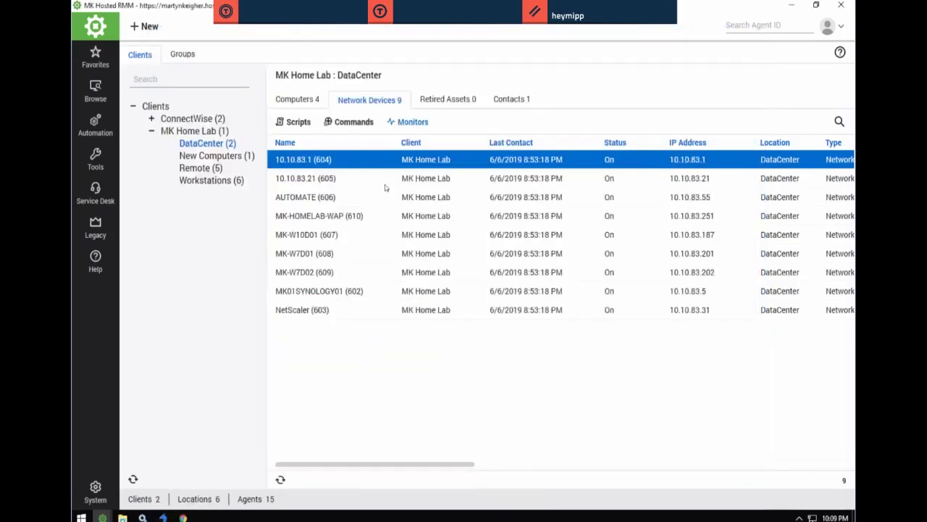
left_click(321, 217)
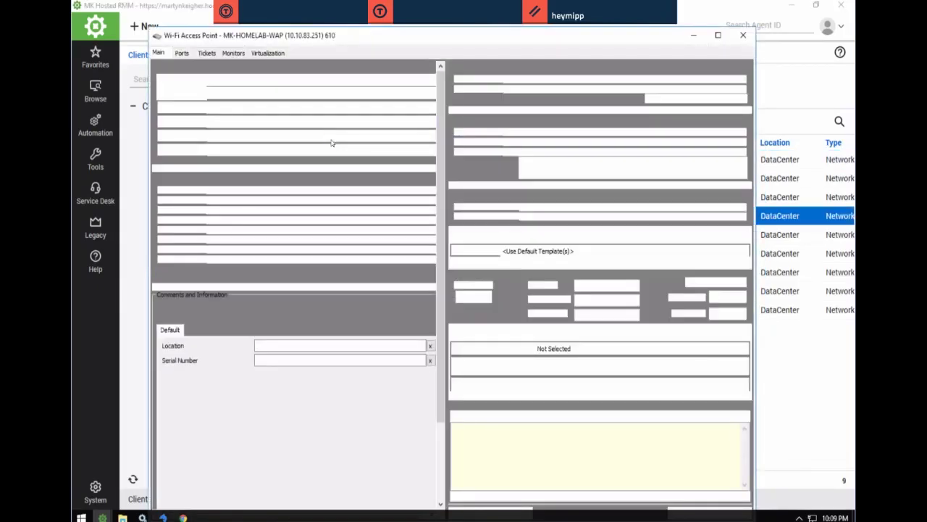
Step: Open the access point's SNMP Explorer and reload saved walk data, dismissing the no-results message
left_click(309, 52)
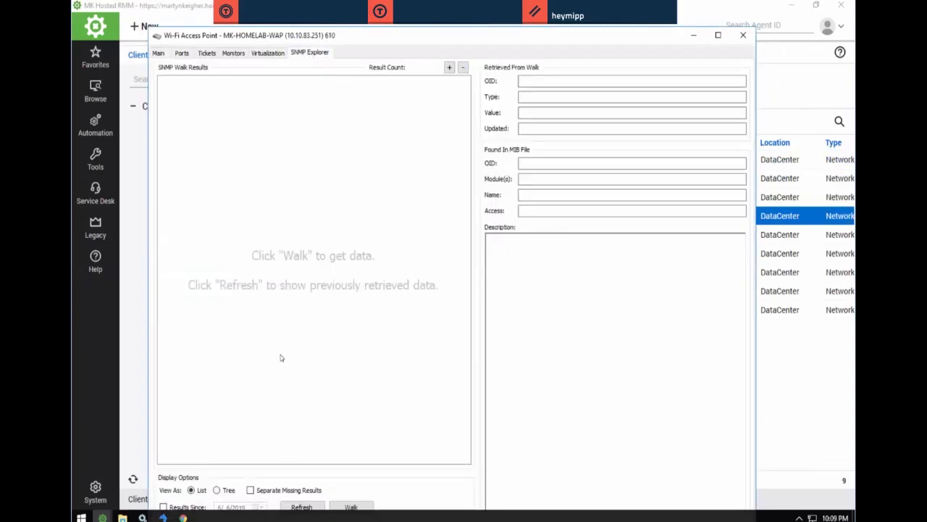
left_click(300, 507)
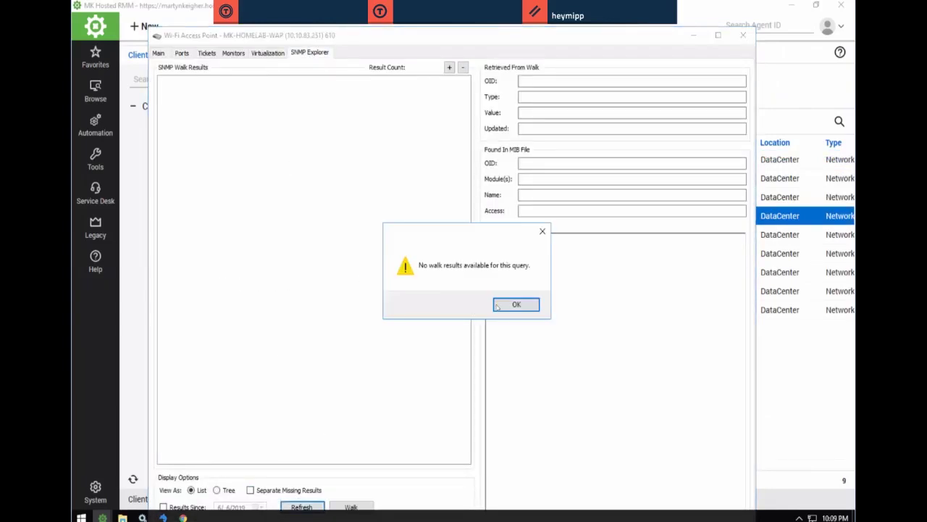
left_click(497, 307)
Step: Run a new SNMP walk with the results limit set to 100, then close the command dialog
left_click(350, 507)
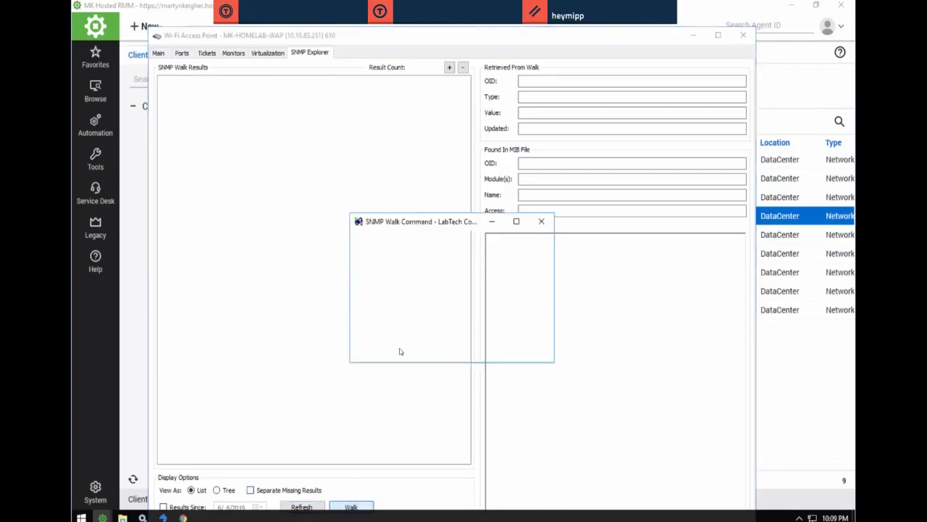
left_click(377, 276)
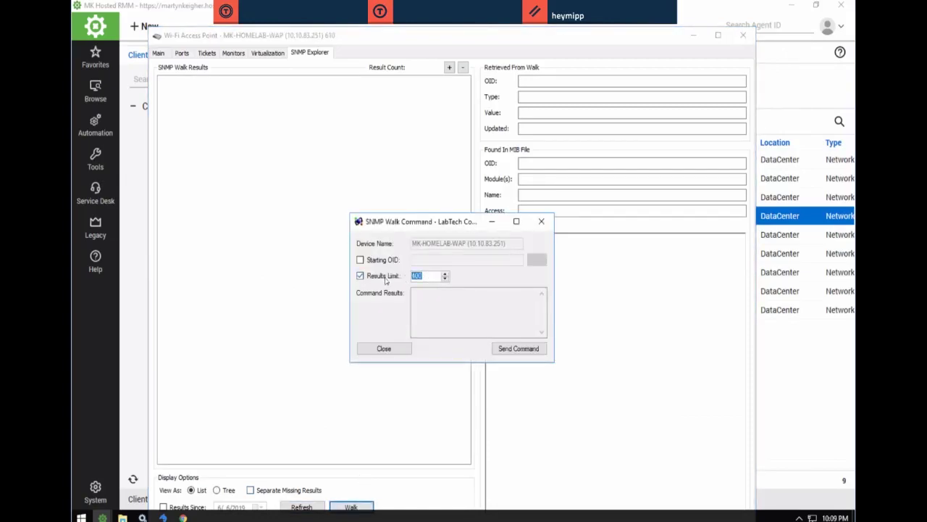
type("25")
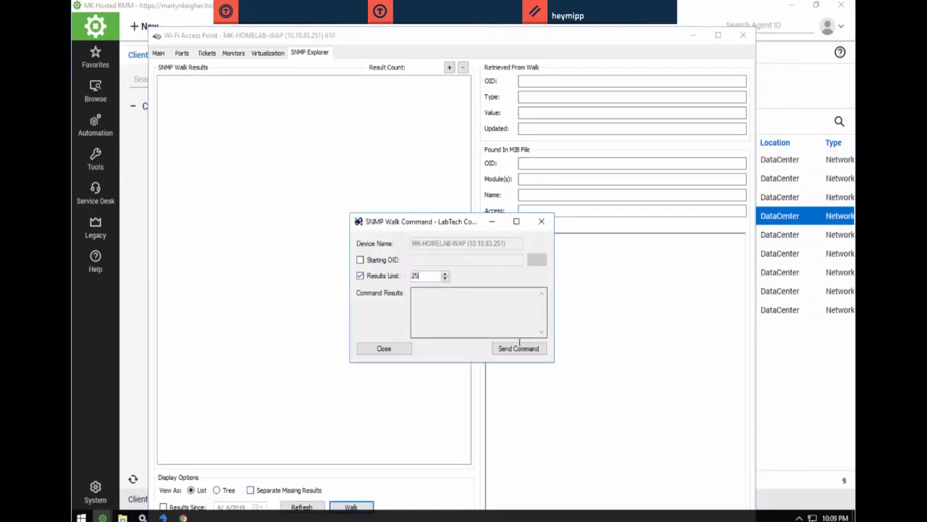
key("ctrl+a")
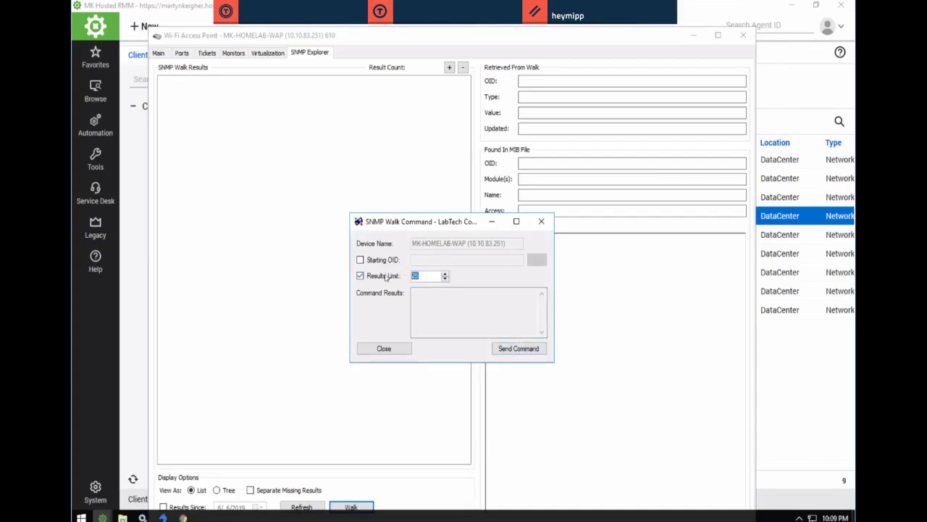
type("100")
key("Return")
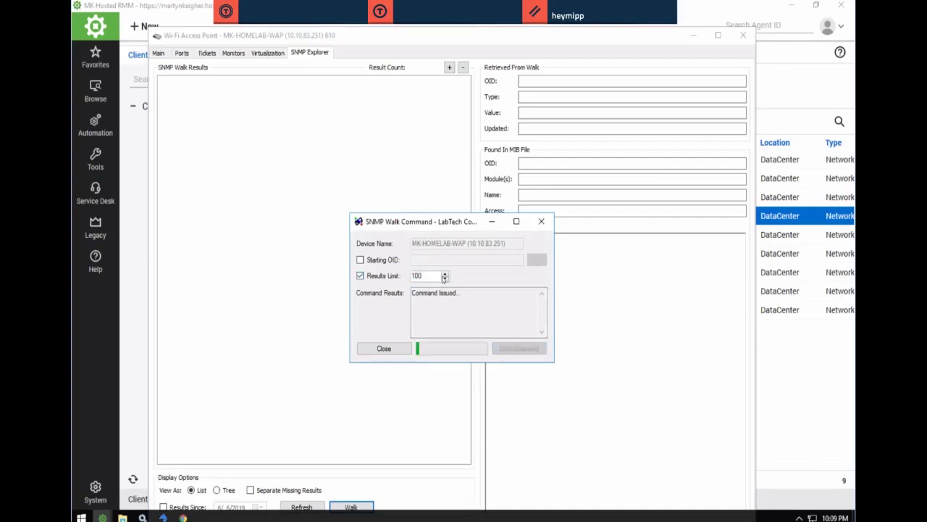
left_click_drag(435, 223, 339, 270)
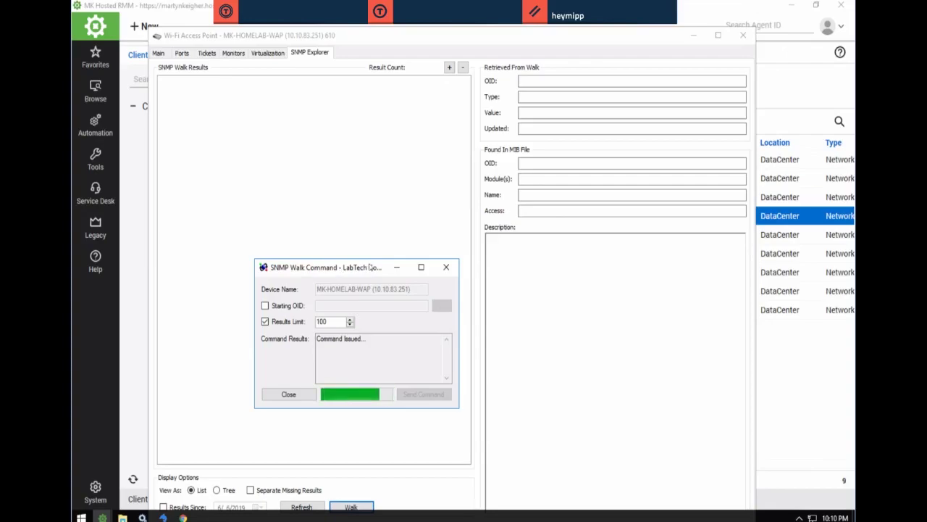
left_click_drag(369, 267, 373, 156)
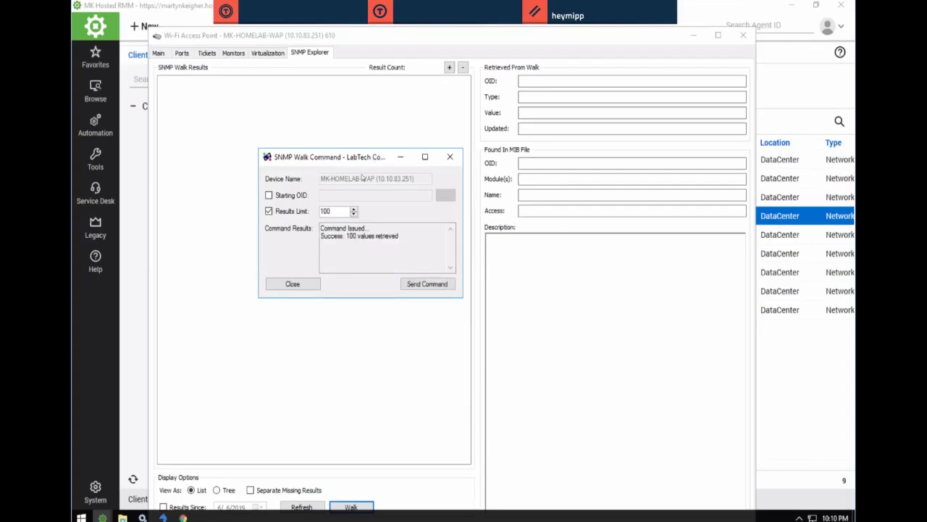
left_click(293, 283)
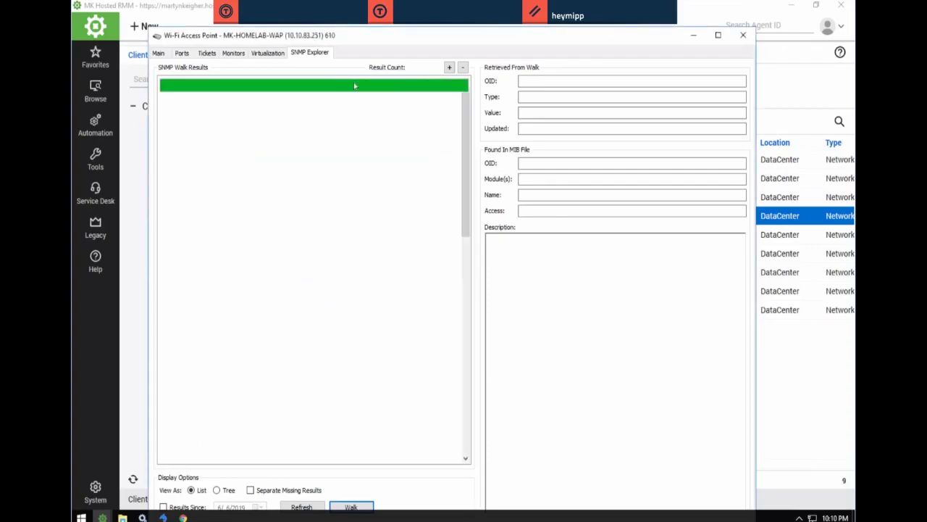
Step: Compare the access point's sysContact value against sysLocation, then minimize its window
left_click(310, 109)
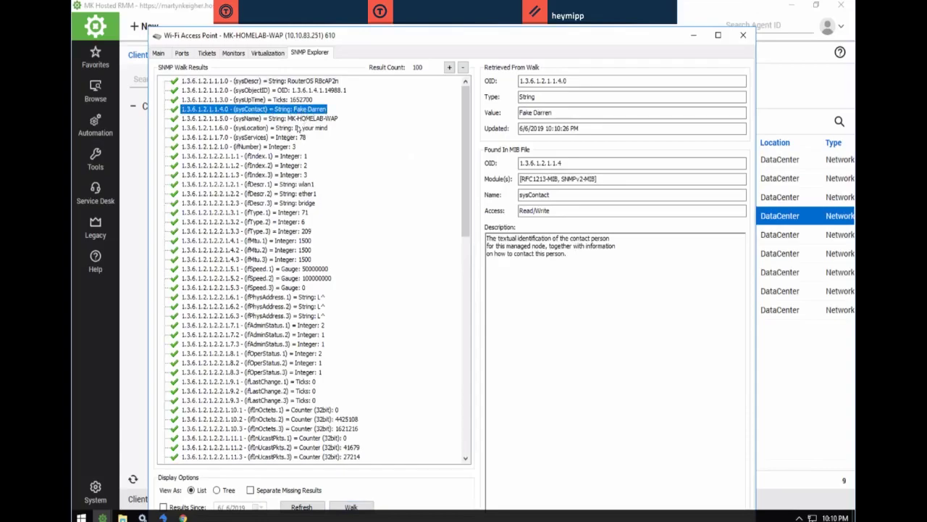
left_click(297, 128)
left_click(226, 110)
left_click(695, 37)
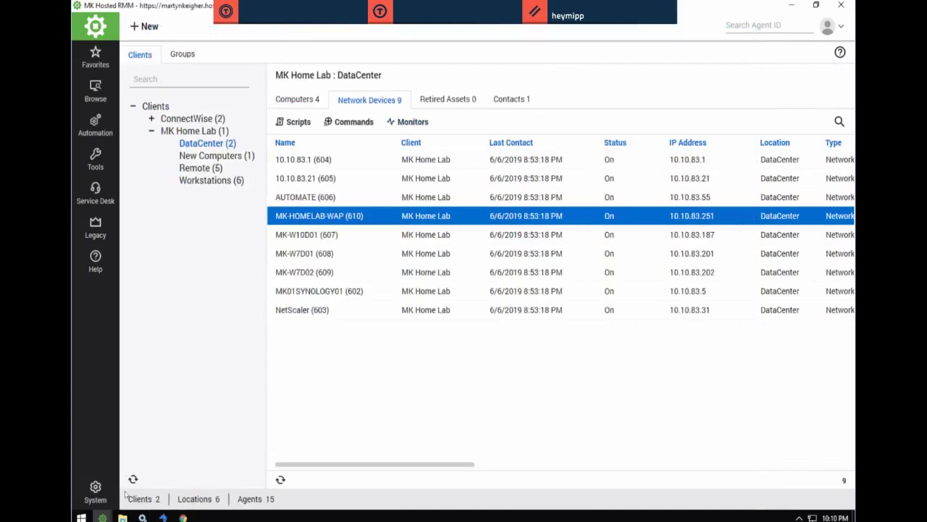
mouse_move(102, 516)
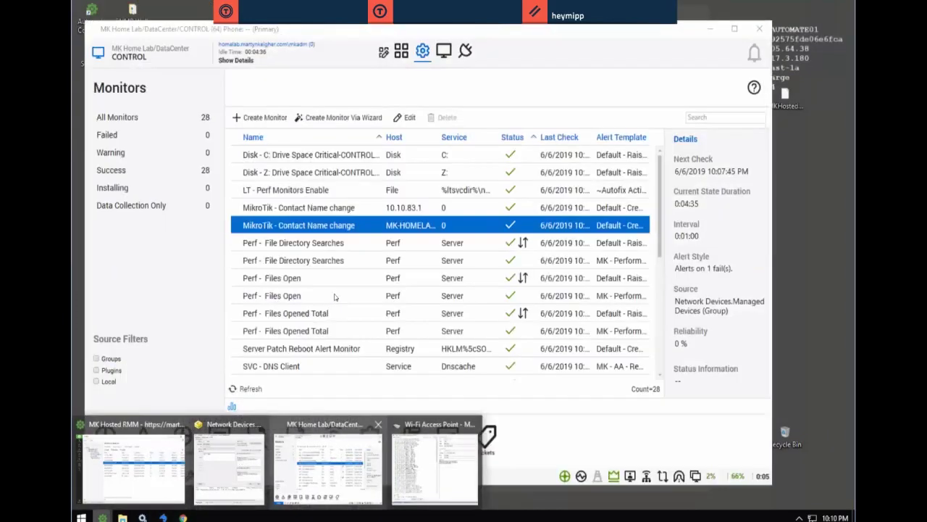
Step: Reload the group's monitor list and load the MikroTik - Contact Name change monitor's settings
left_click(404, 445)
left_click(333, 390)
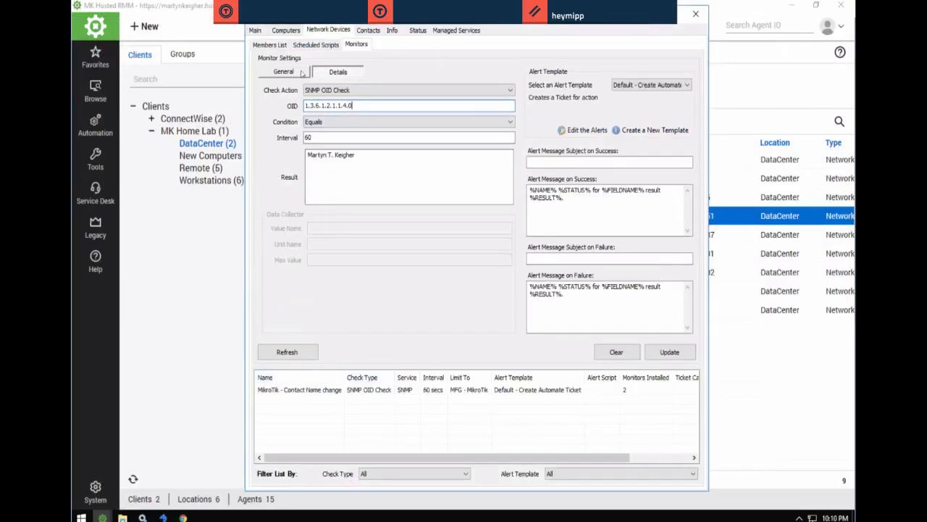
left_click(302, 353)
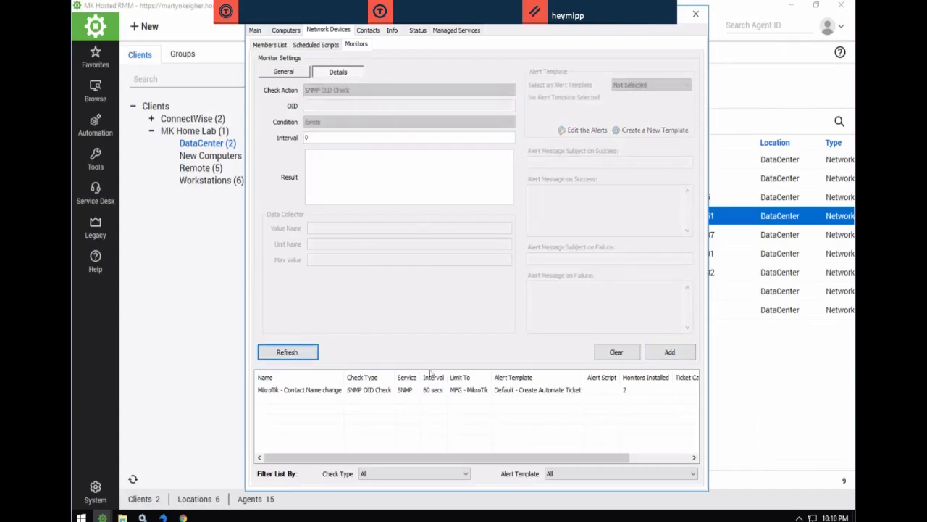
left_click(399, 389)
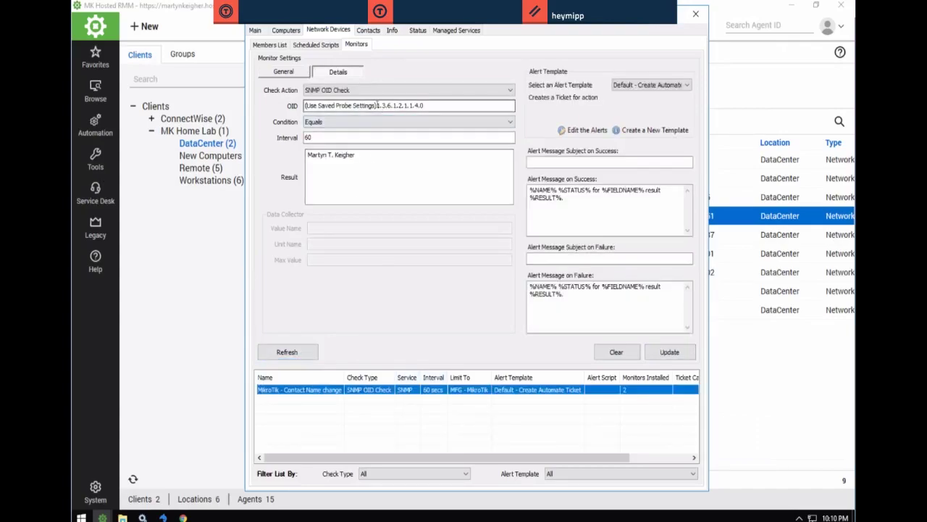
Step: Delete the '(Use Saved Probe Settings)' prefix from the OID and update the monitor
left_click(377, 105)
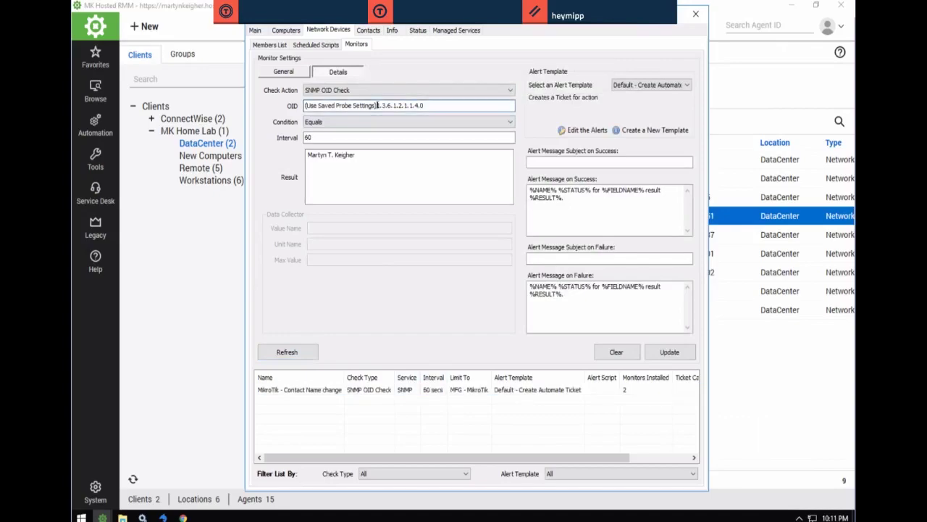
right_click(428, 106)
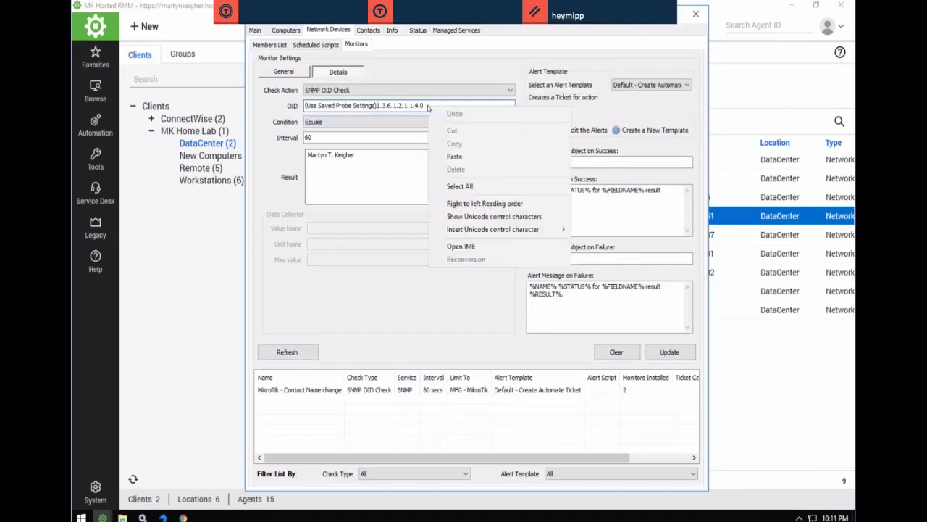
key("Escape")
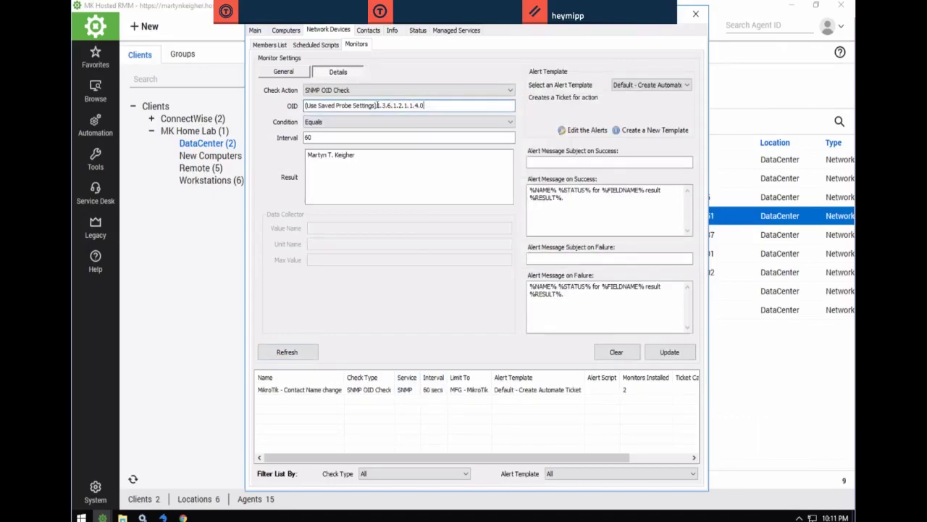
key("shift+Home")
key("BackSpace")
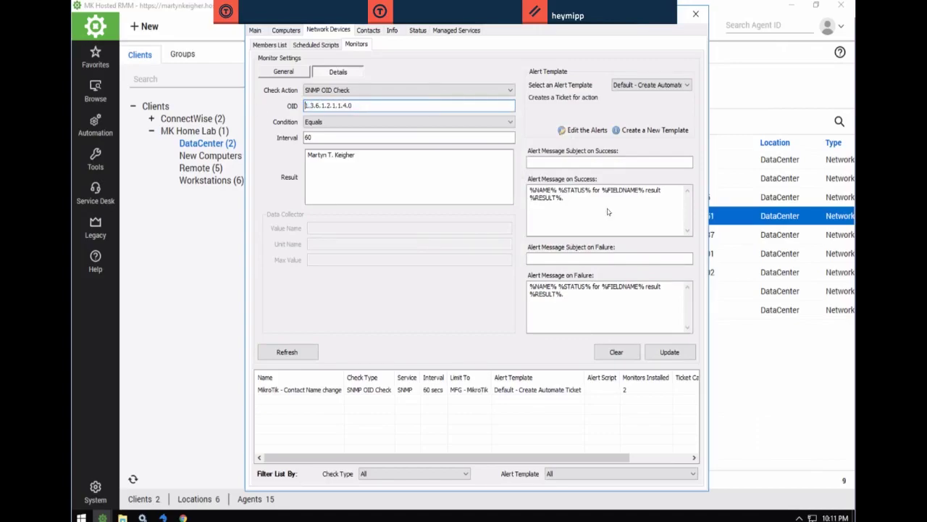
left_click(666, 354)
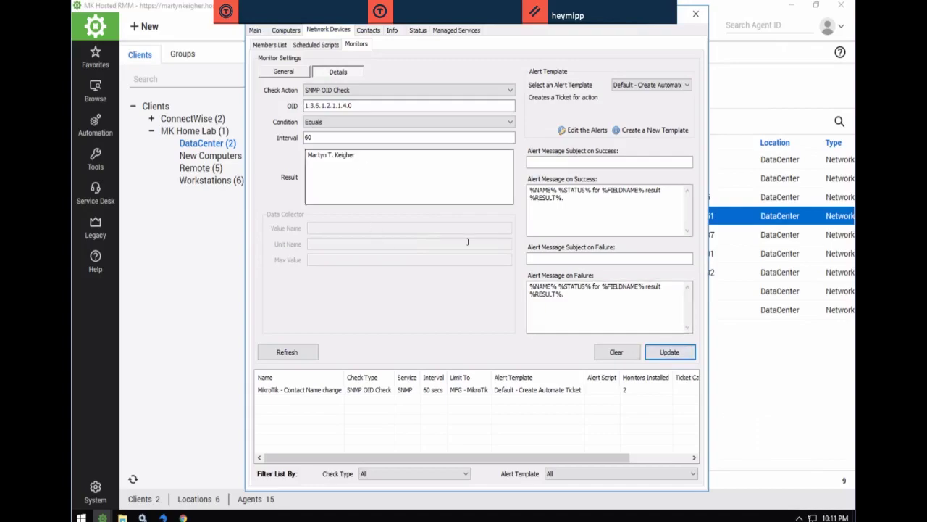
mouse_move(473, 458)
left_mouse_down()
mouse_move(596, 457)
mouse_move(458, 461)
left_mouse_up()
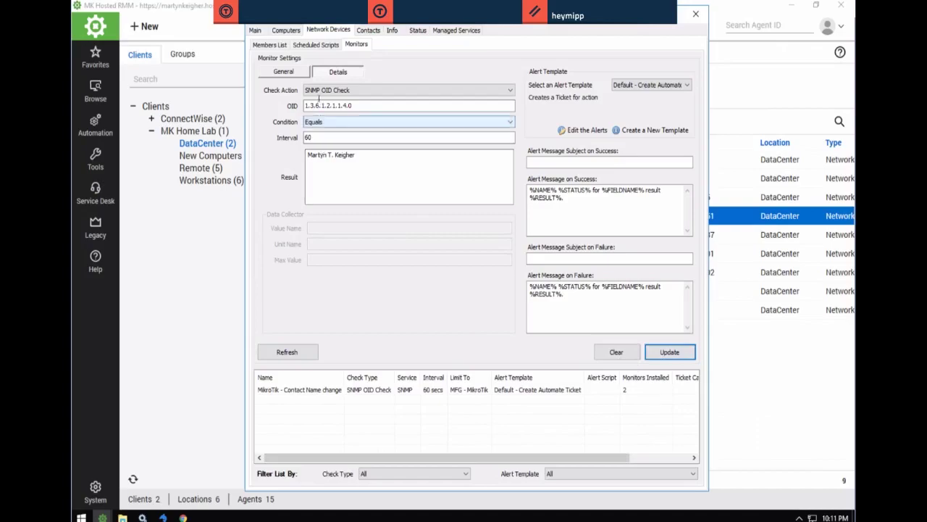
Step: Review the monitor's General and Details tabs, then close the monitor settings
left_click(284, 72)
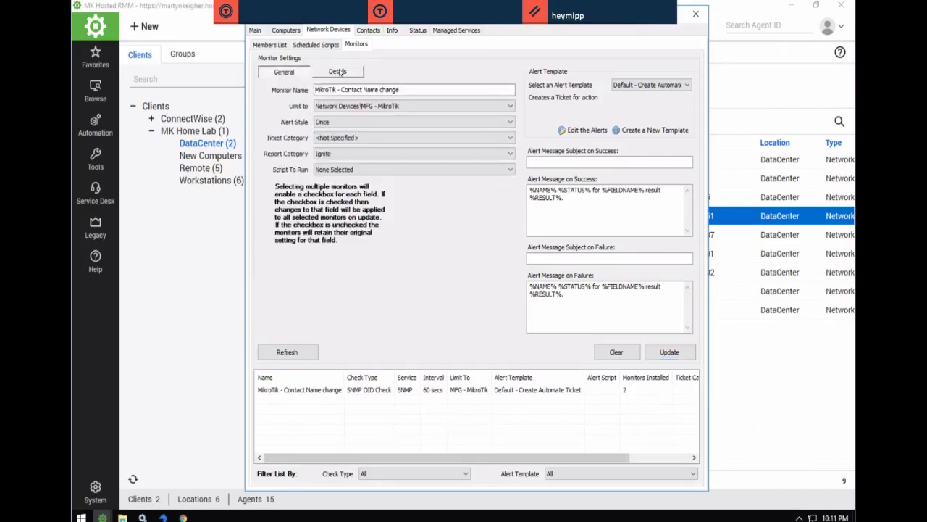
left_click(337, 71)
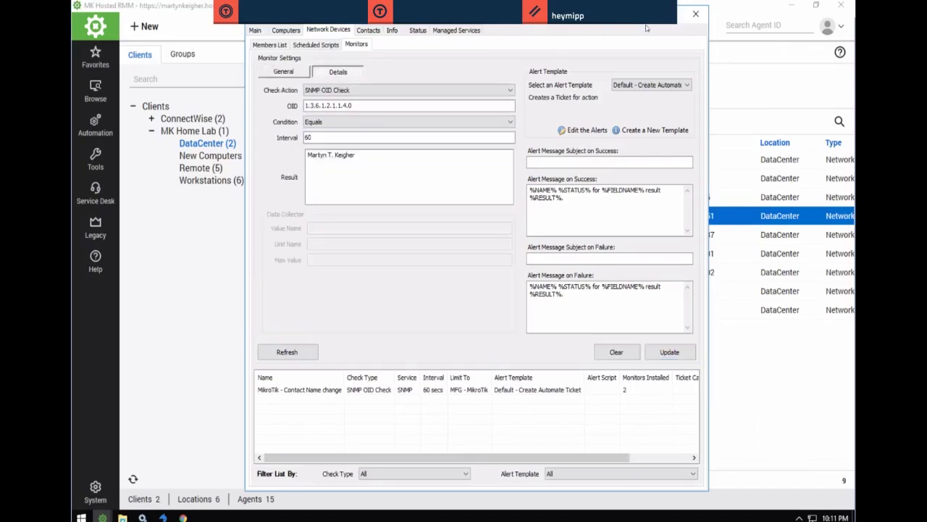
left_click(697, 14)
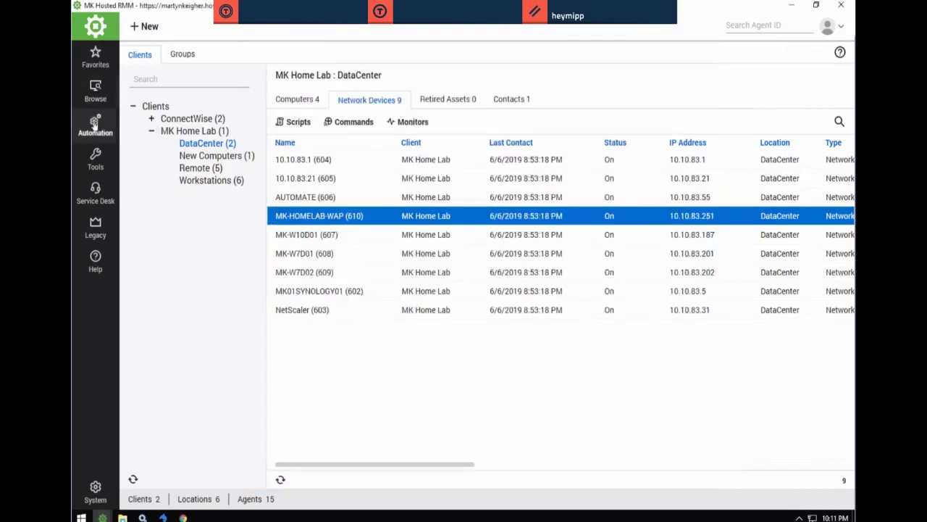
Step: Open the Managed Devices group's Network Devices monitors list
left_click(183, 55)
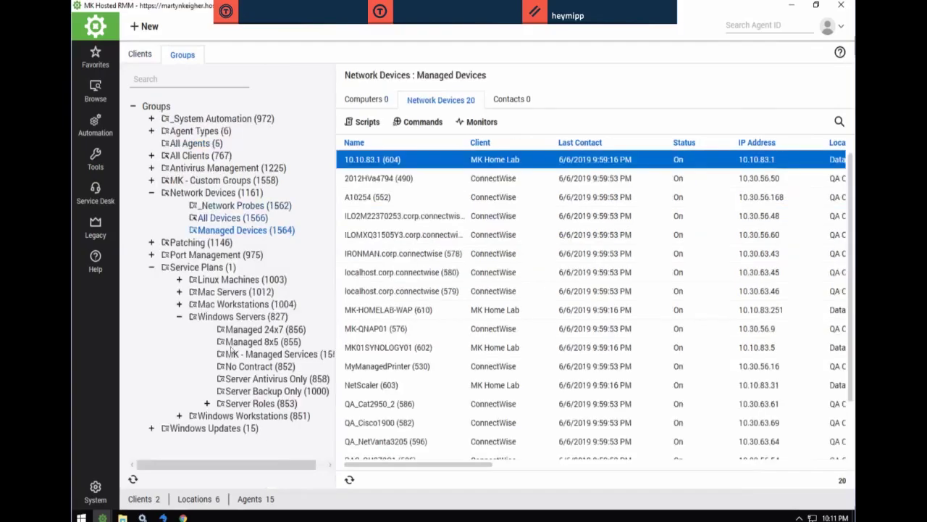
double_click(242, 230)
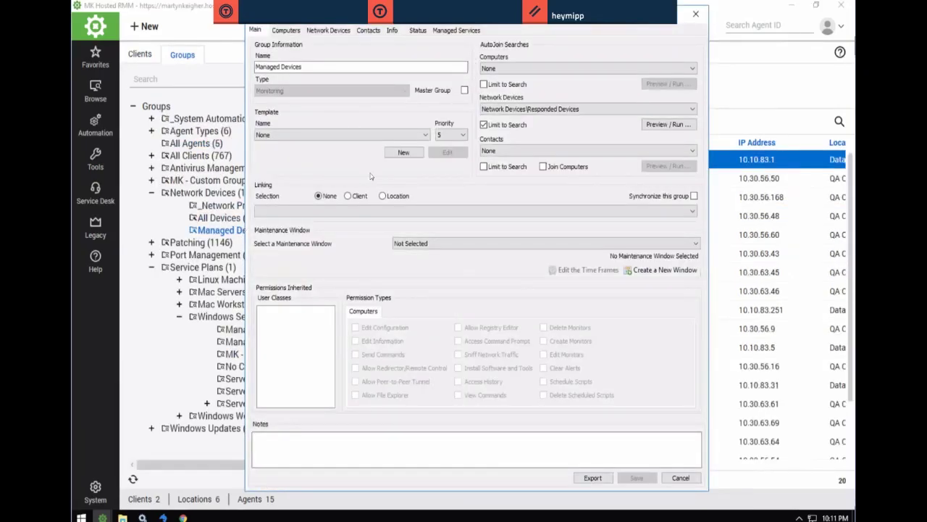
left_click(332, 30)
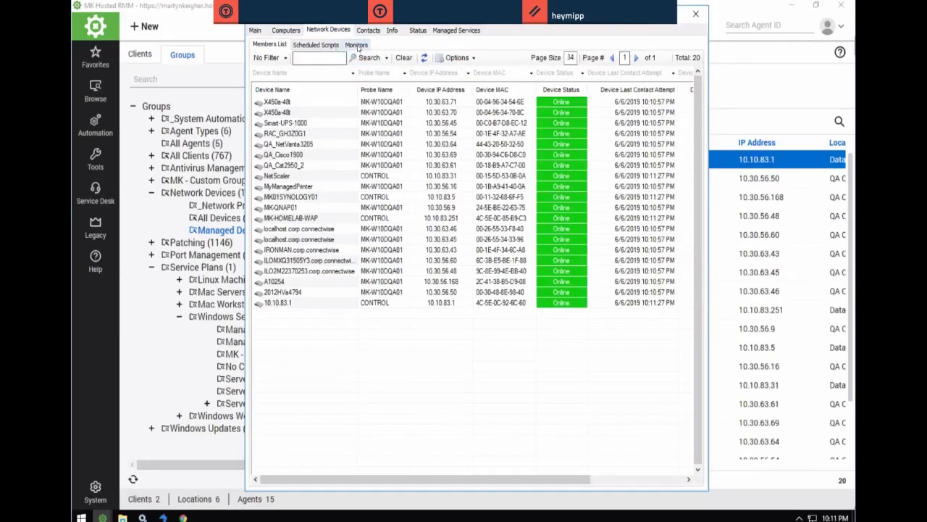
left_click(357, 46)
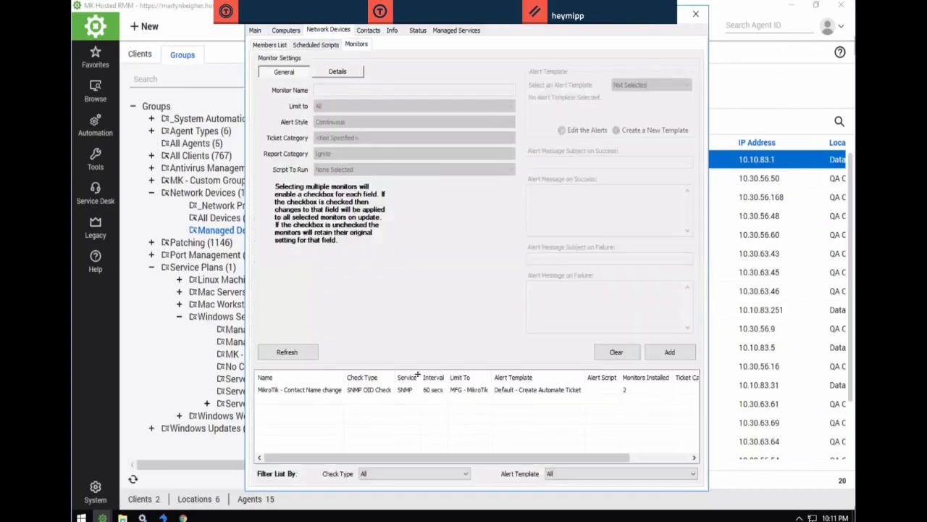
Step: Check the MikroTik monitor's OID details, close the group, and list DataCenter's computers
left_click(391, 390)
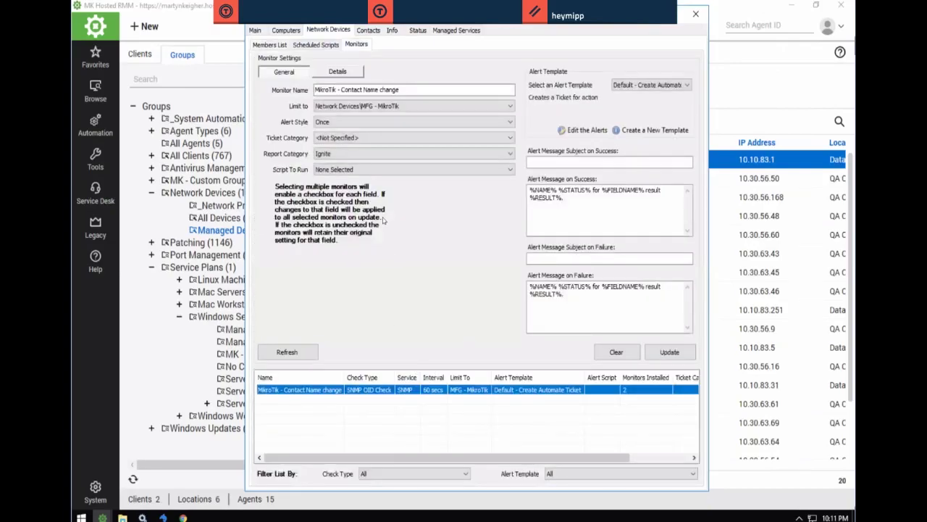
left_click(347, 73)
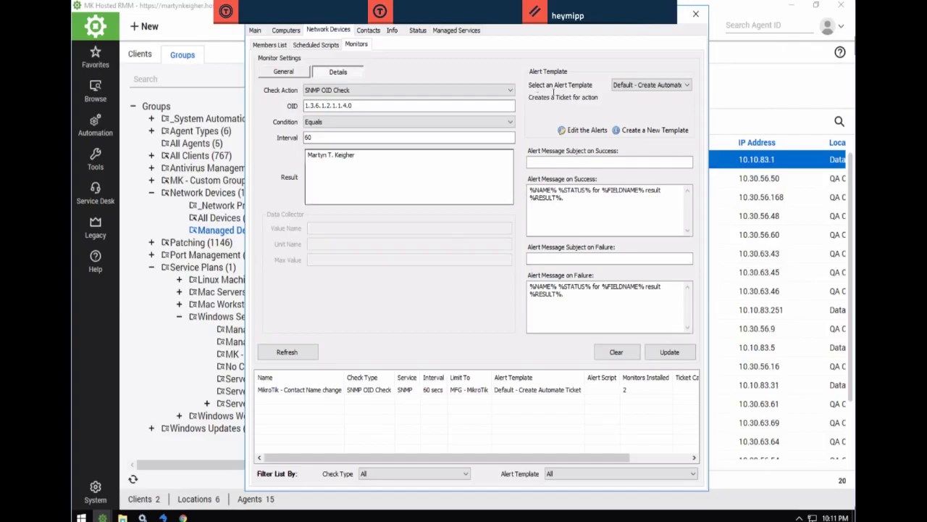
left_click(466, 392)
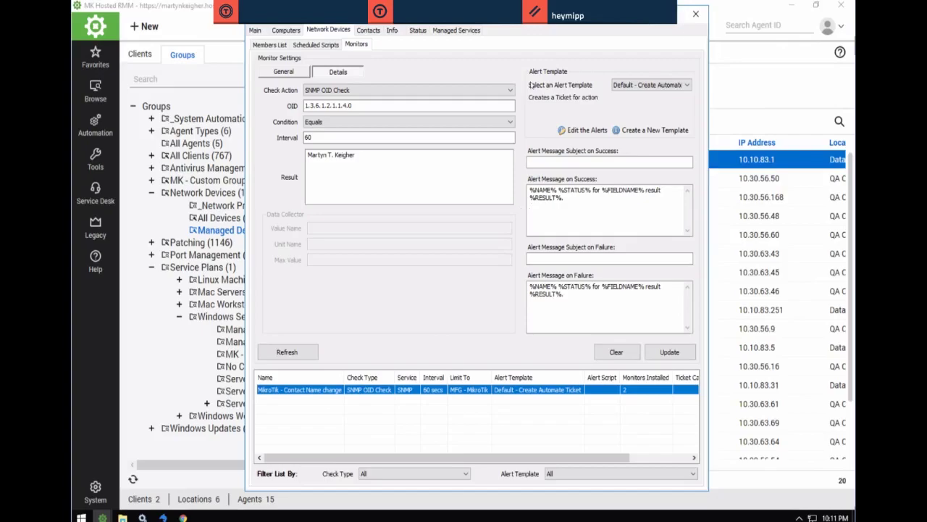
left_click(695, 14)
left_click(149, 55)
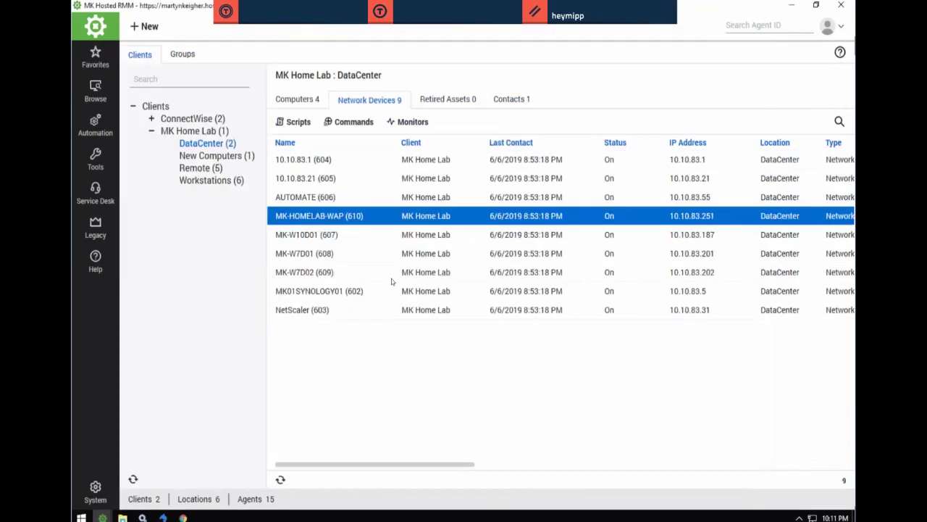
left_click(303, 101)
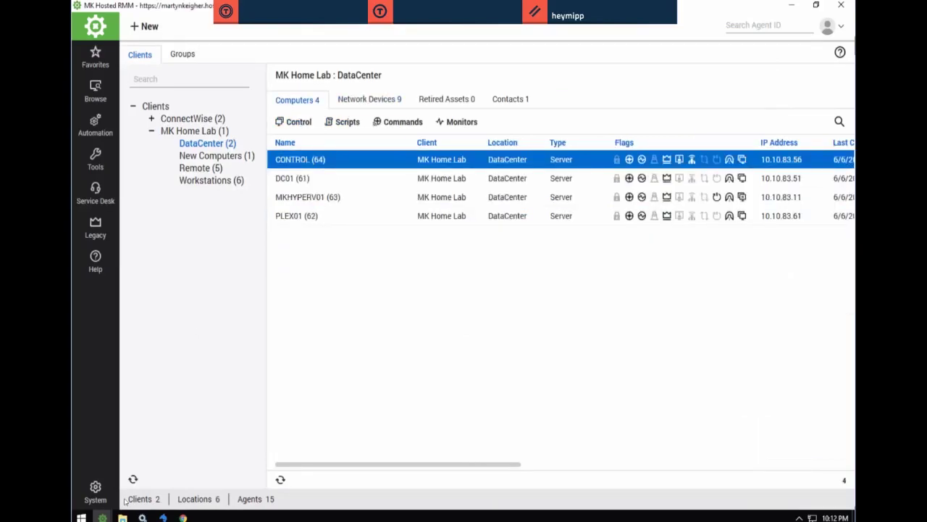
Step: Bring the CONTROL computer forward, open its Commands history, and inspect the 10:06:40 PM Test Monitor run
left_click(102, 517)
left_click(285, 468)
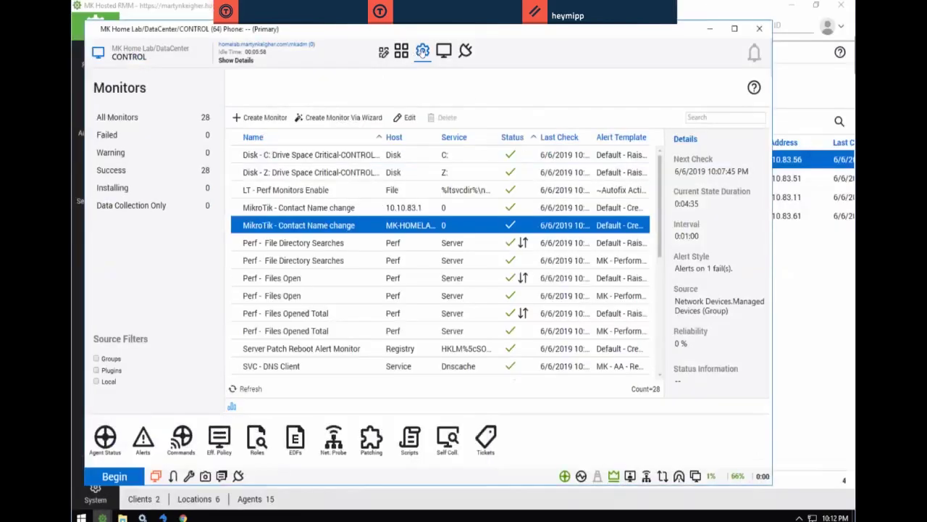
left_click(422, 52)
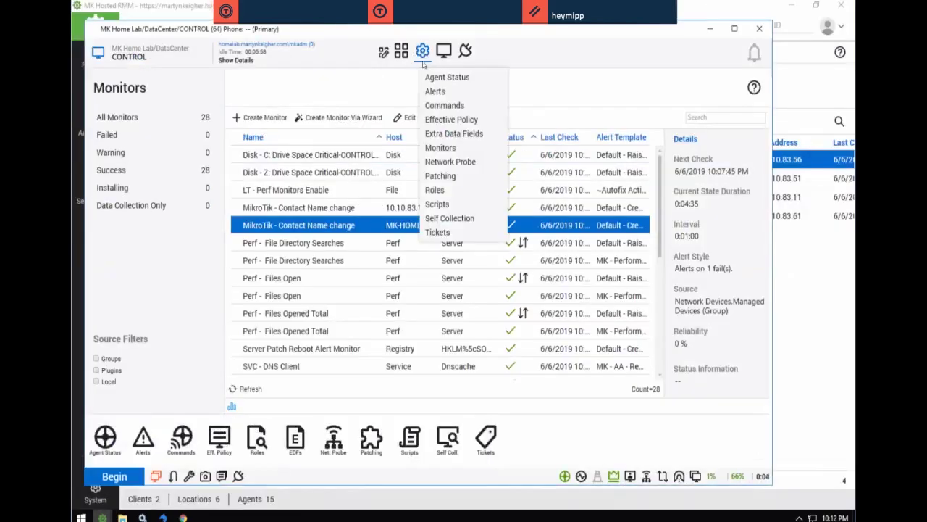
left_click(445, 106)
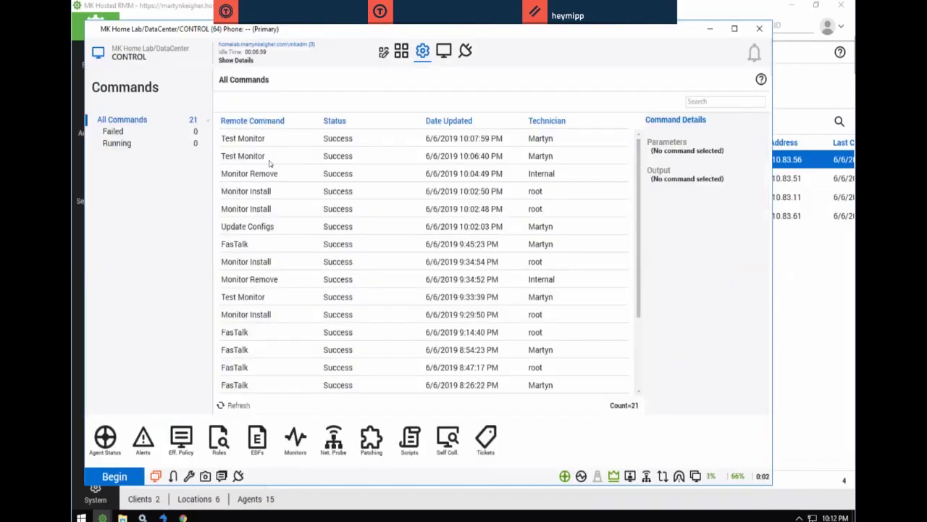
left_click(326, 155)
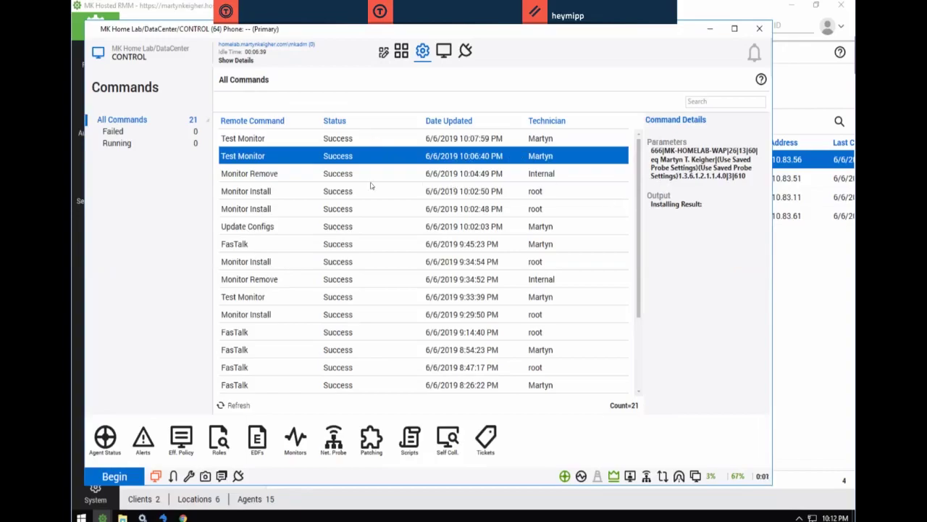
Step: Compare the 10:07:59 PM and 9:33:39 PM Test Monitor parameters, noting the doubled saved-probe text
left_click(334, 140)
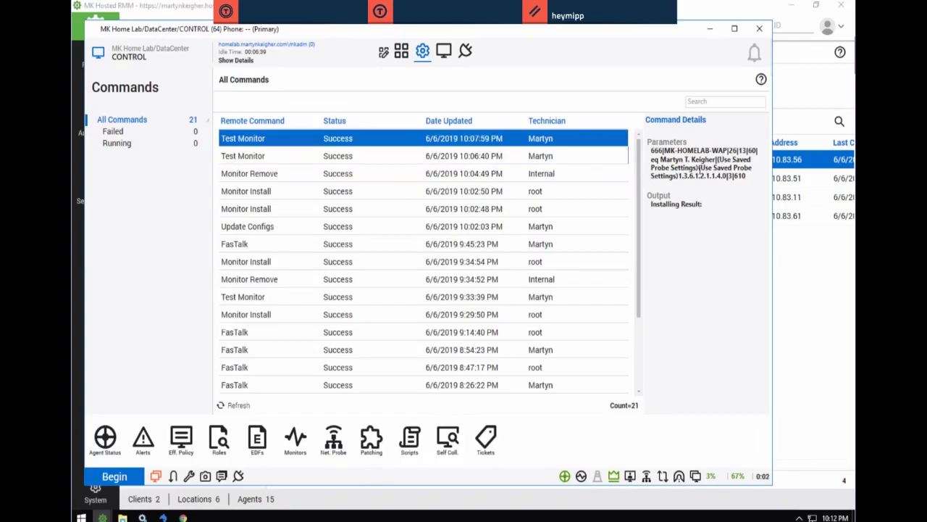
left_click_drag(717, 159, 678, 177)
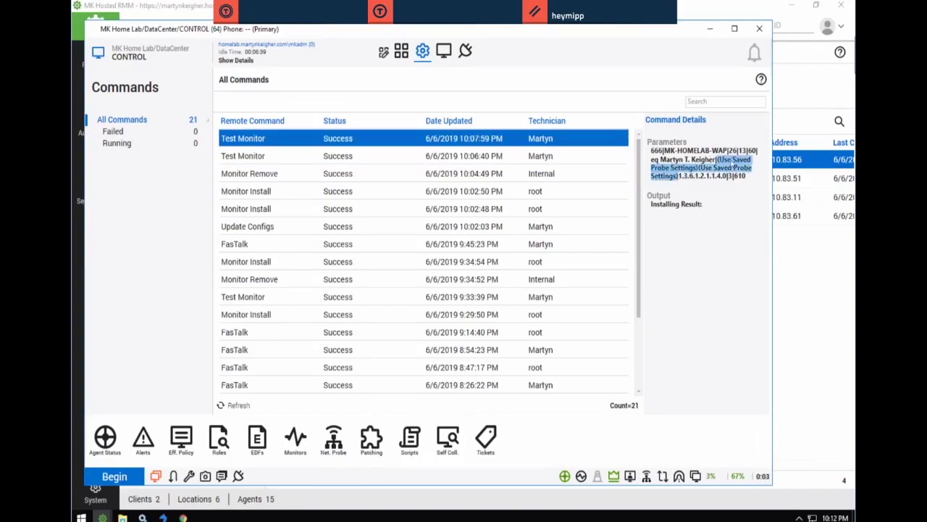
left_click(270, 297)
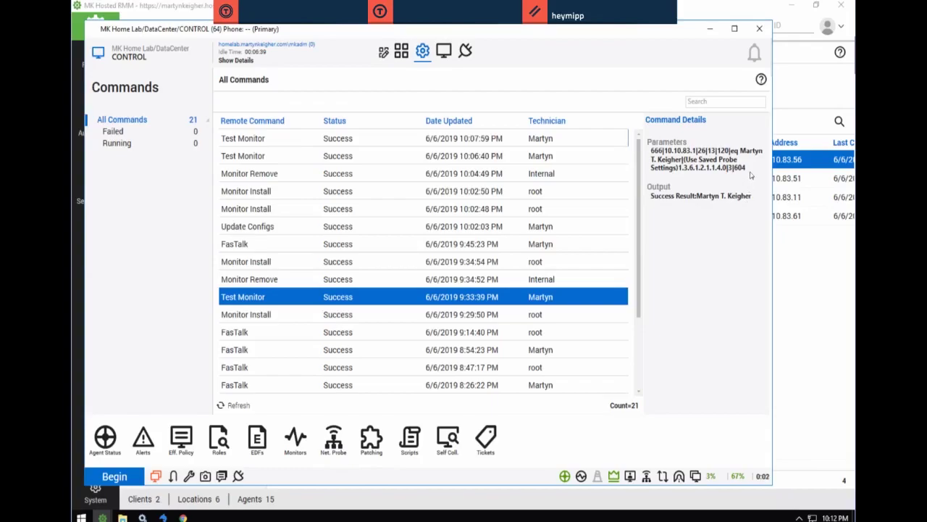
left_click_drag(750, 171, 647, 148)
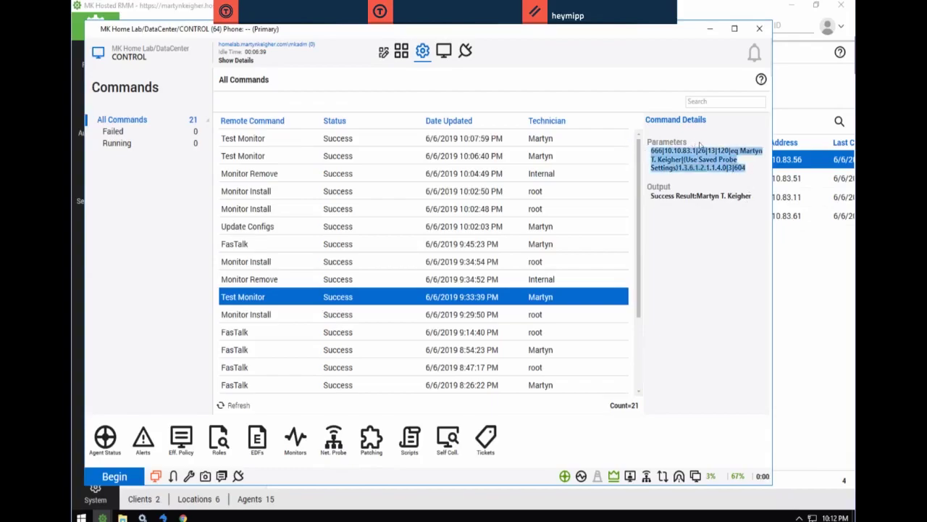
left_click(699, 158)
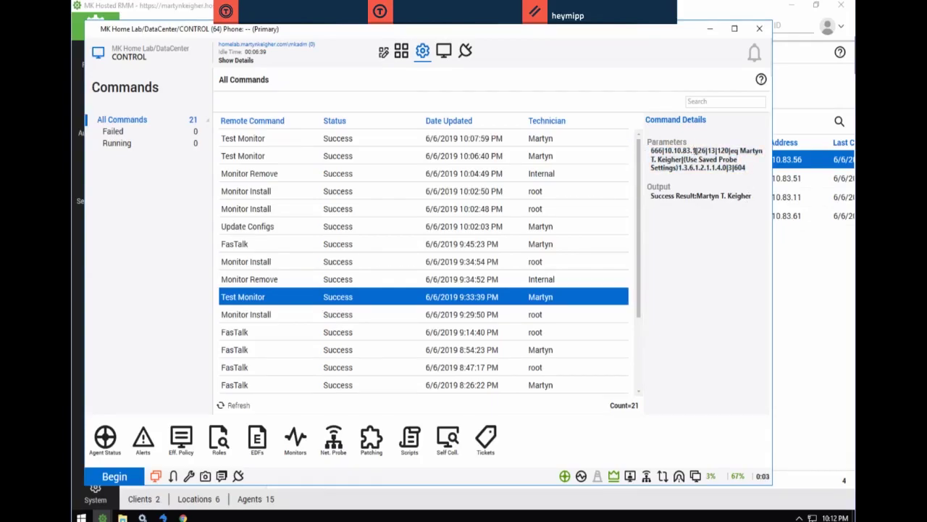
left_click_drag(697, 151, 666, 151)
scroll(275, 327, "down", 1)
scroll(275, 326, "down", 1)
scroll(275, 327, "up", 2)
Step: Recompare the 10:06:40, 10:07:59 and 9:33:39 PM runs' parameters, then minimize the CONTROL window
left_click(285, 157)
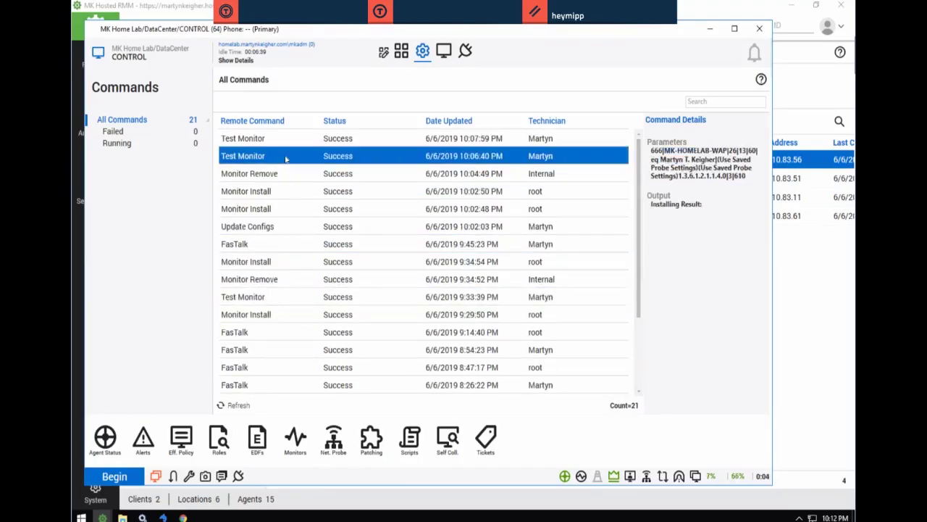
left_click(284, 140)
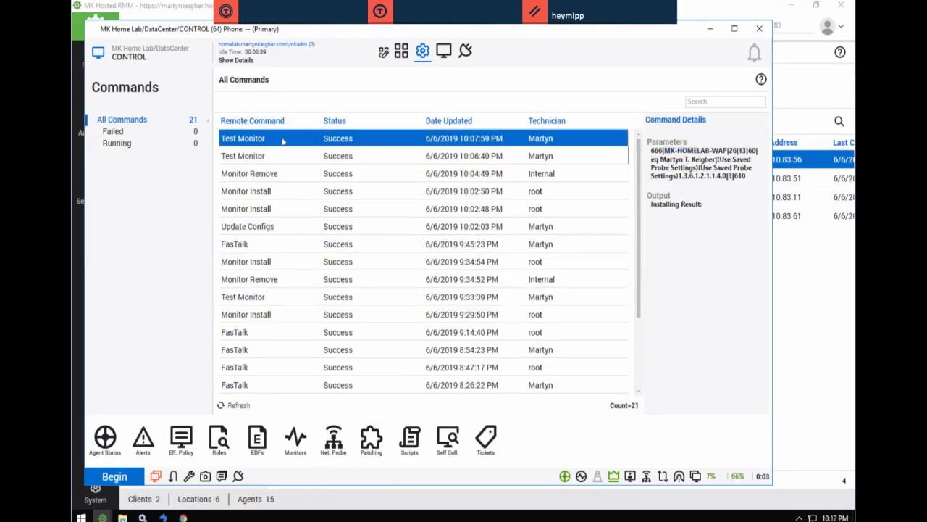
left_click(308, 296)
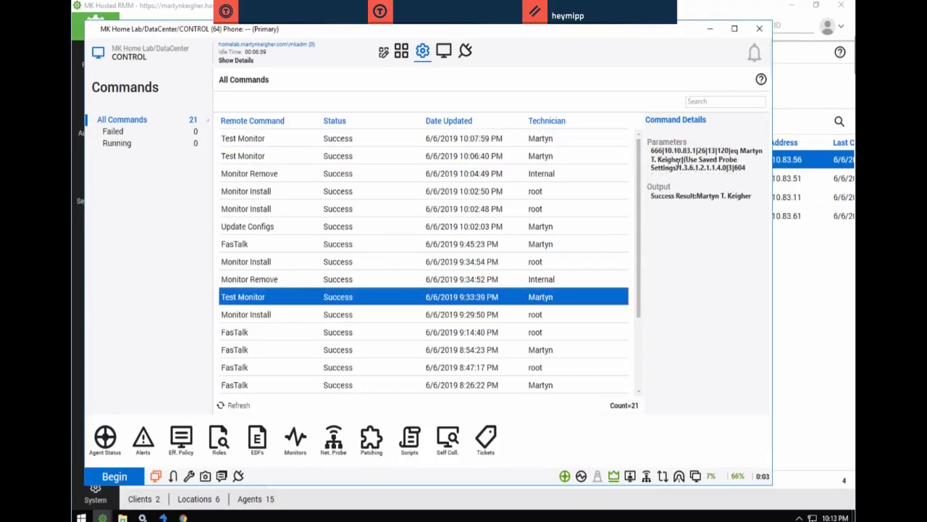
left_click_drag(683, 158, 679, 167)
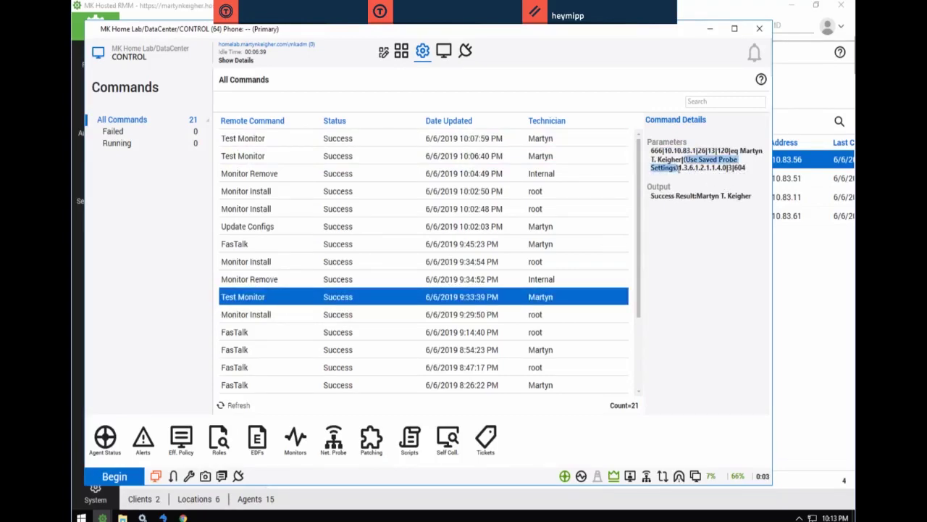
left_click(280, 158)
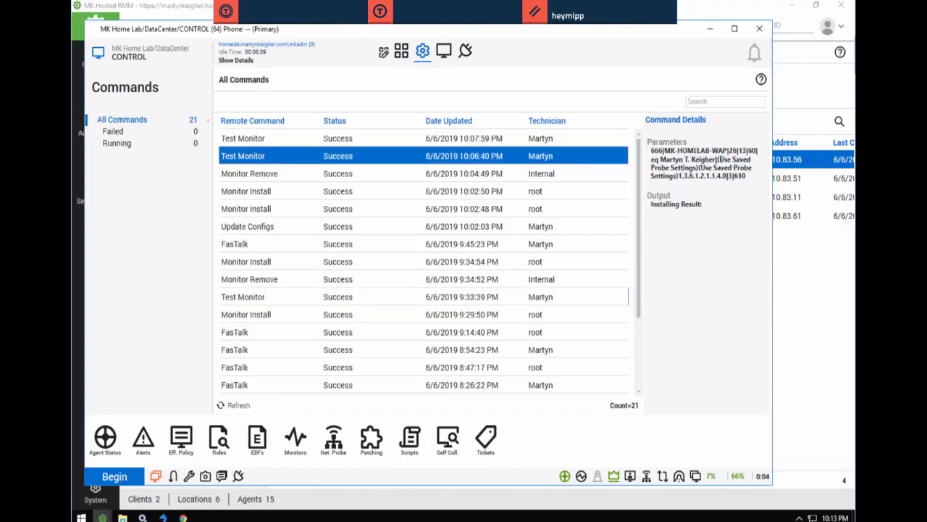
left_click_drag(718, 159, 678, 176)
left_click(419, 142)
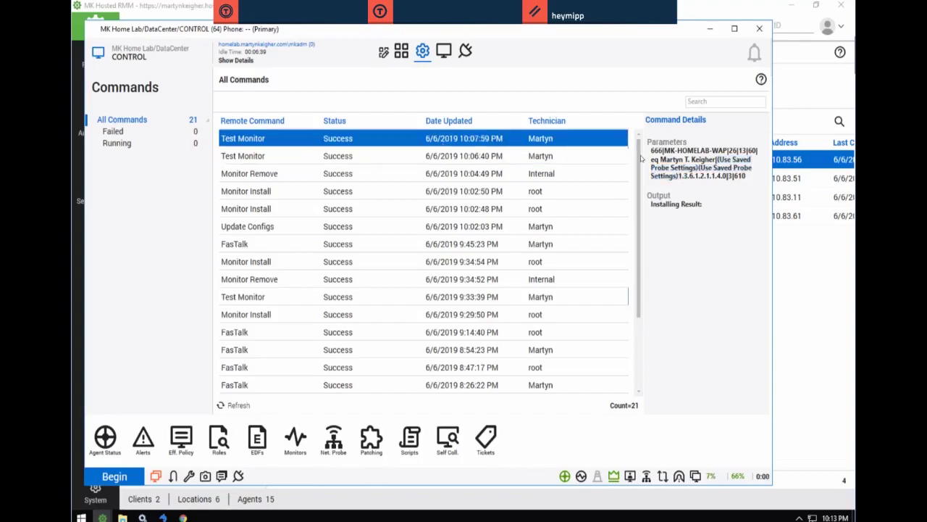
left_click_drag(716, 159, 678, 176)
left_click(697, 167)
left_click_drag(681, 32, 695, 31)
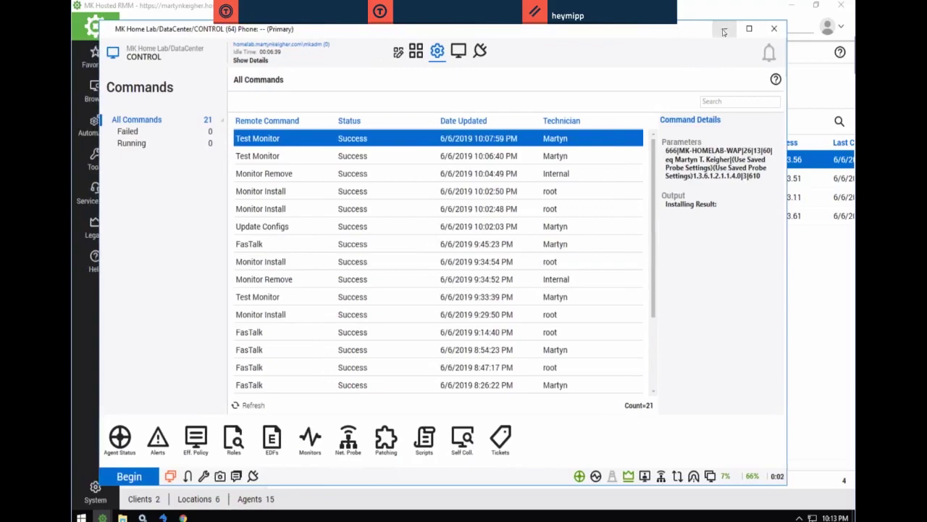
left_click(725, 31)
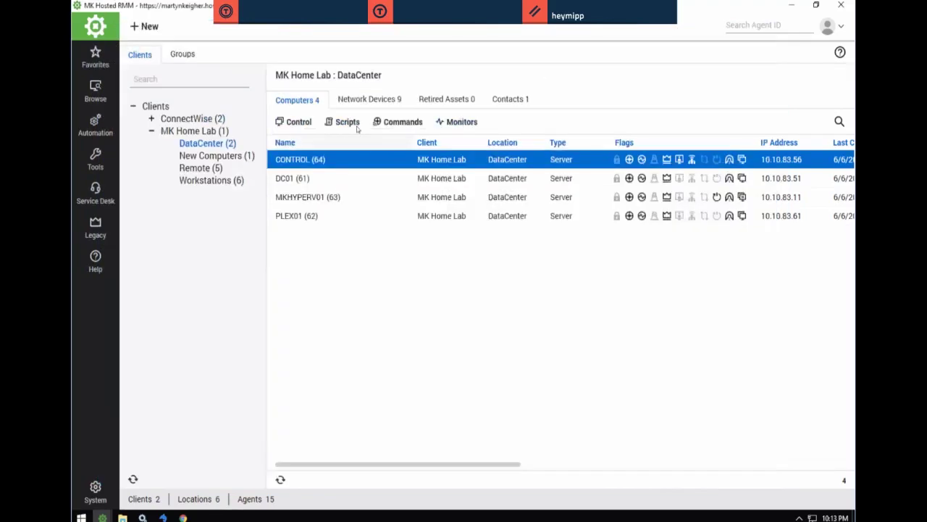
Step: Restore the CONTROL agent window and switch it to its Monitors list
right_click(301, 165)
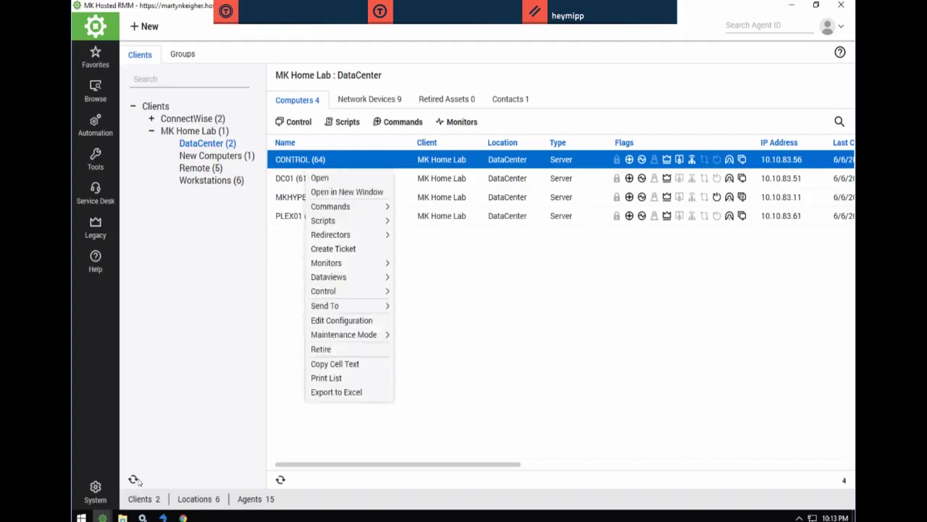
left_click(102, 517)
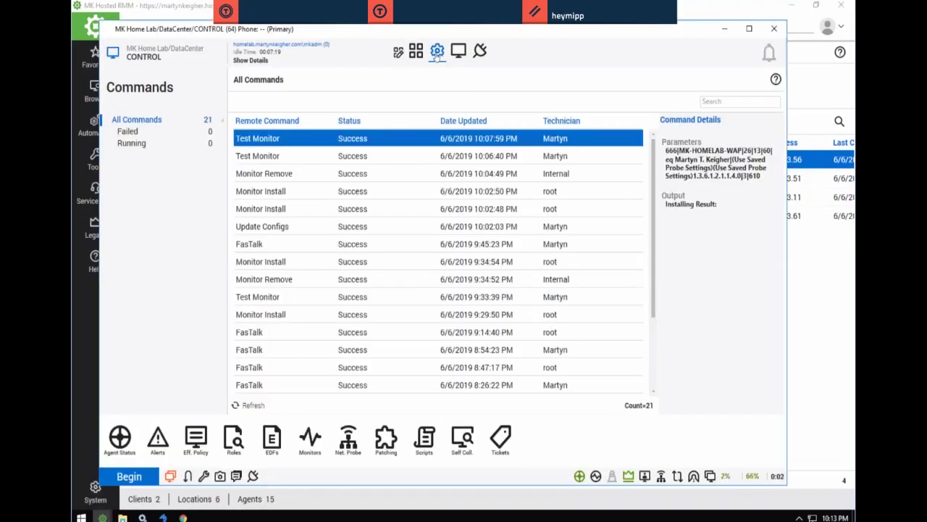
left_click(437, 50)
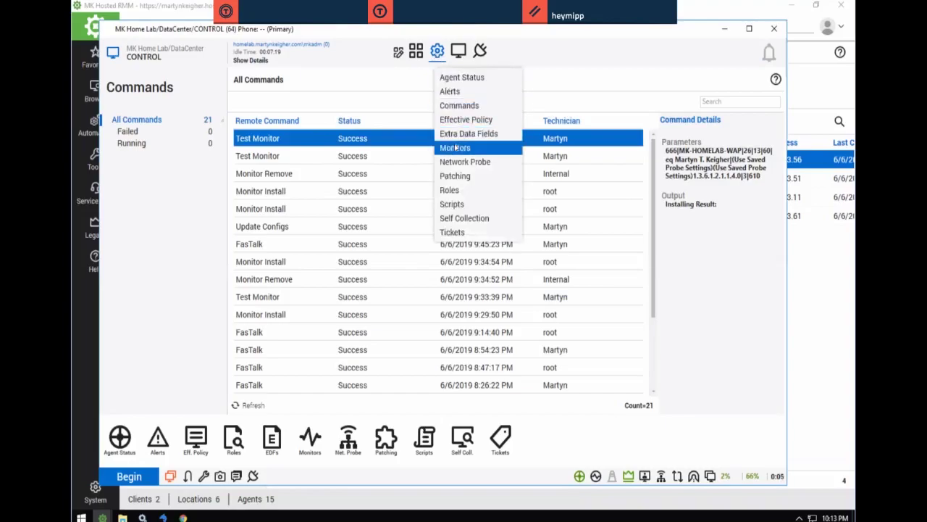
left_click(455, 147)
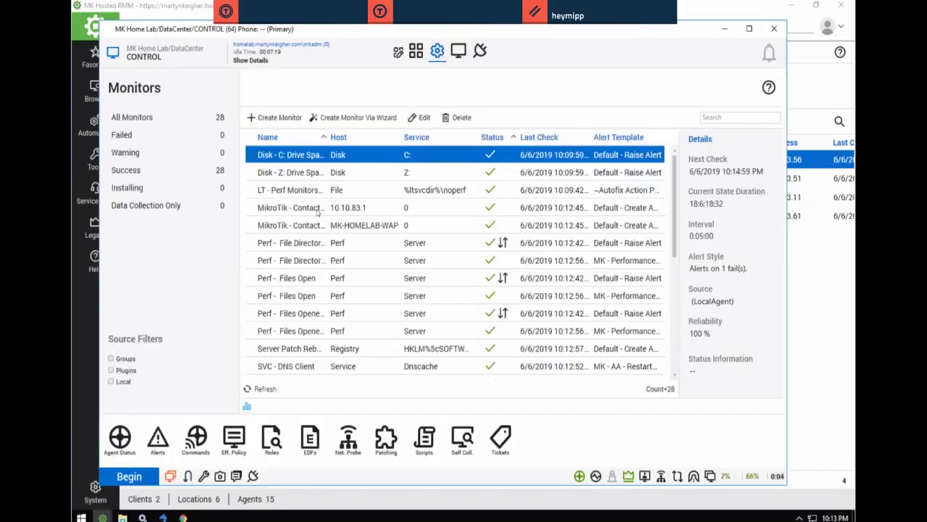
Step: Click between the MikroTik 10.10.83.1 and MK-HOMELAB-WAP monitor rows
left_click(317, 210)
left_click(383, 229)
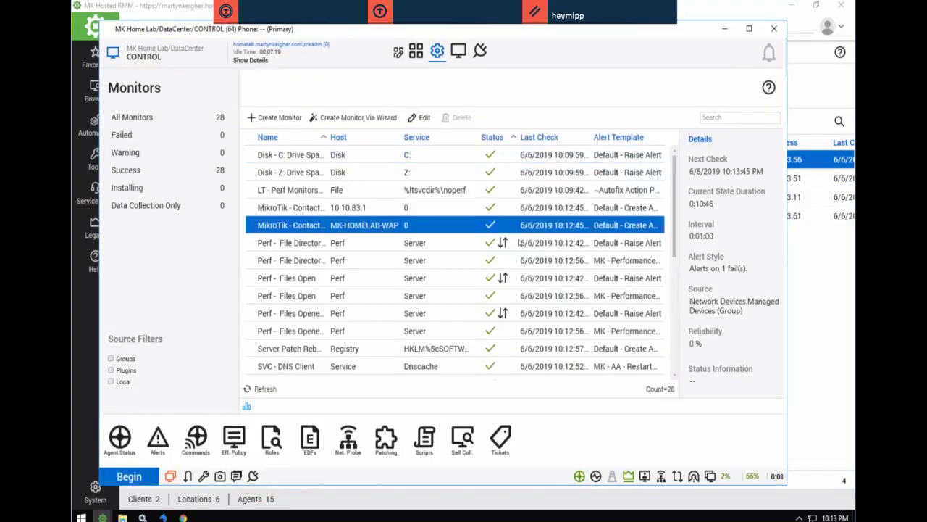
left_click(398, 212)
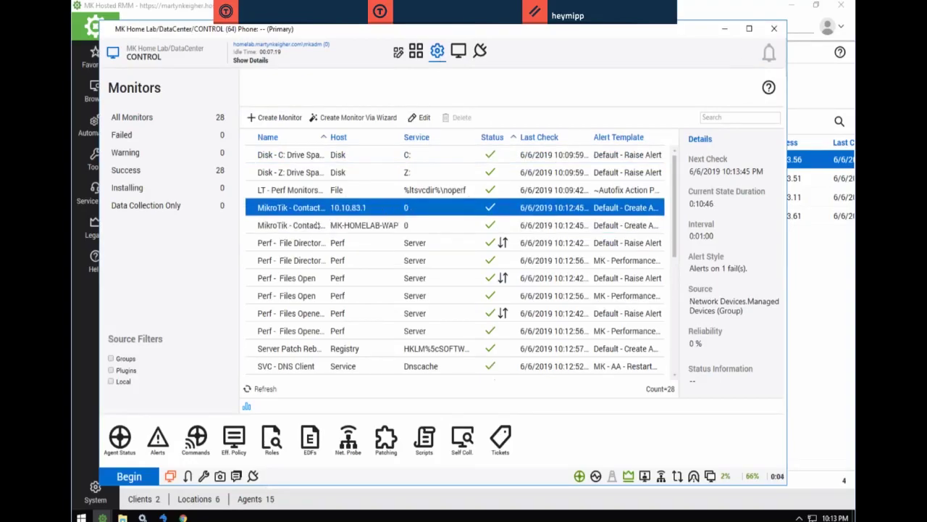
left_click(387, 228)
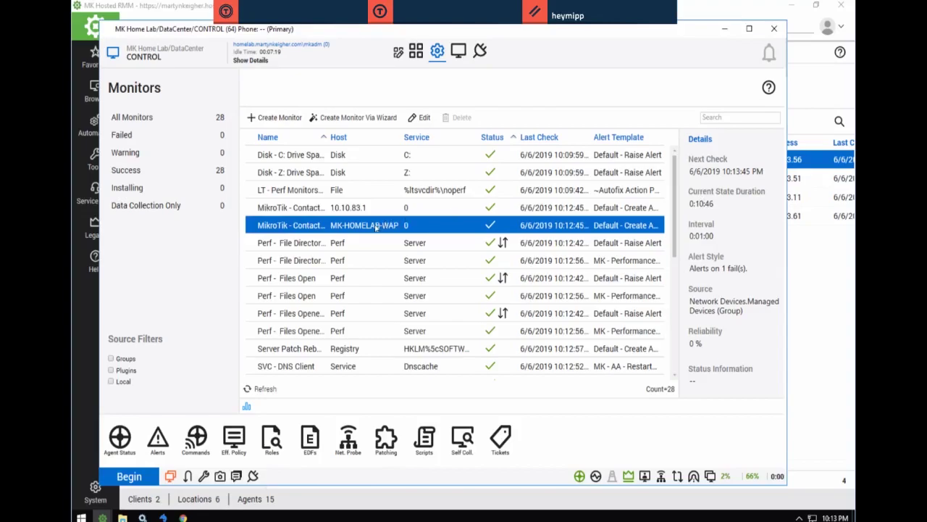
Step: Browse the agent's launcher commands, then reselect the 10.10.83.1 monitor and widen the grid columns
left_click(133, 476)
left_click(158, 207)
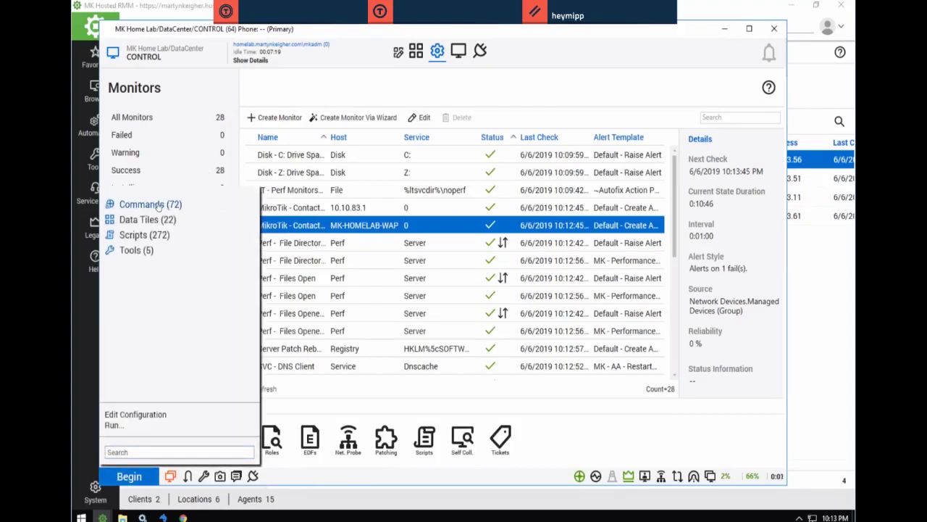
left_click(319, 89)
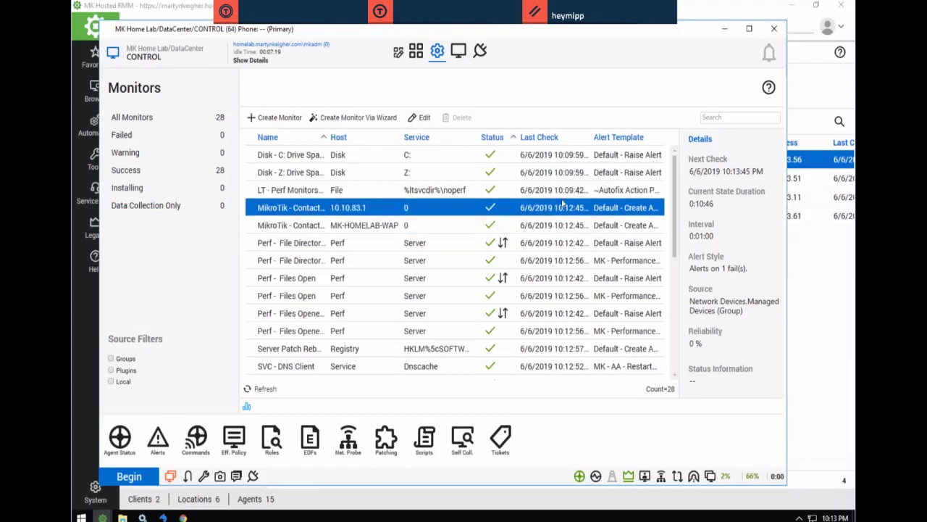
left_click(655, 208)
left_click_drag(681, 203, 713, 199)
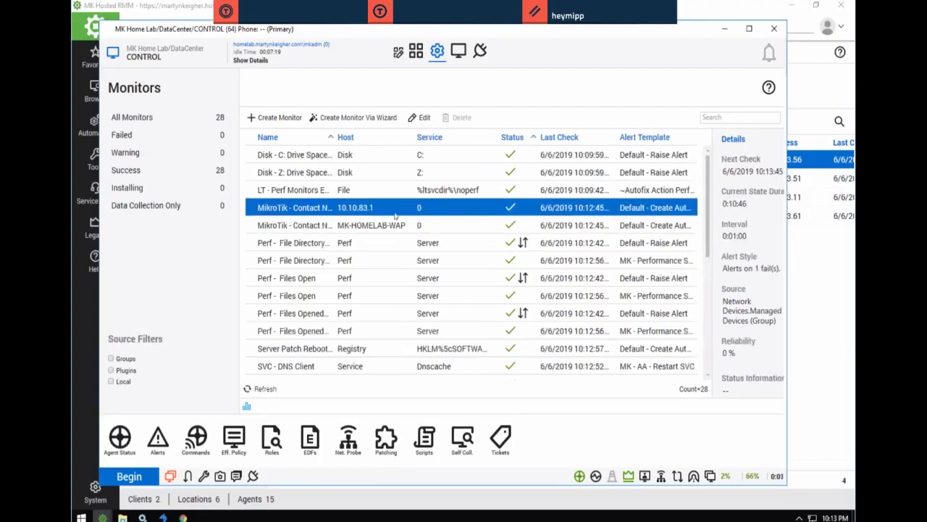
Step: Open the MikroTik Contact Name change monitor and override its group settings, disabling group sync
double_click(302, 227)
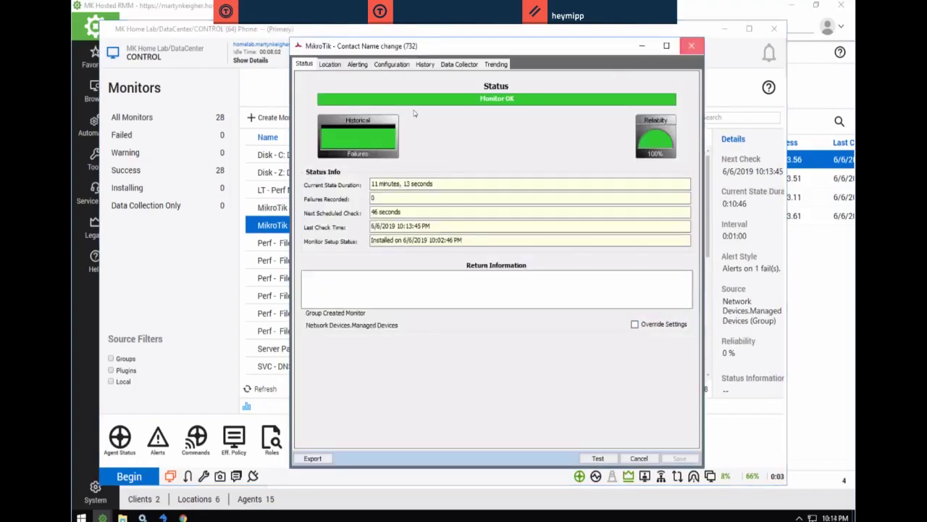
left_click(692, 46)
double_click(357, 227)
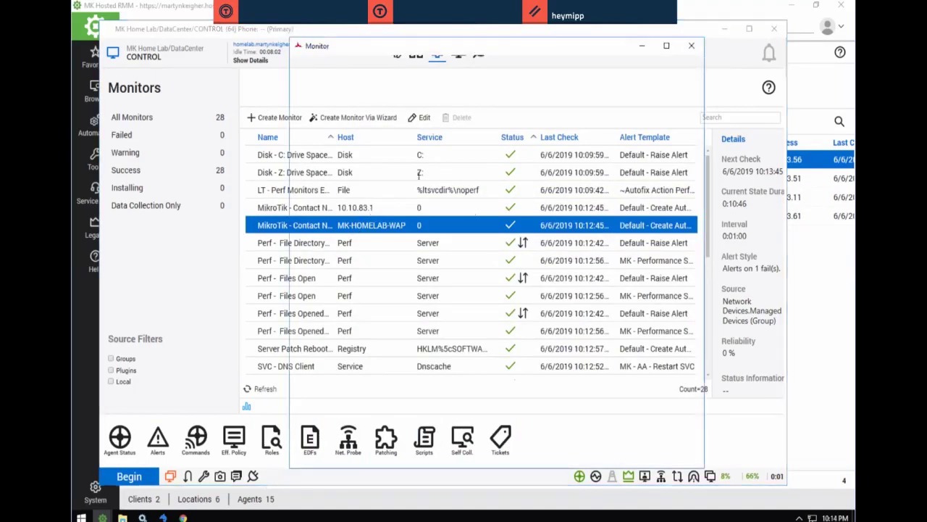
left_click(634, 325)
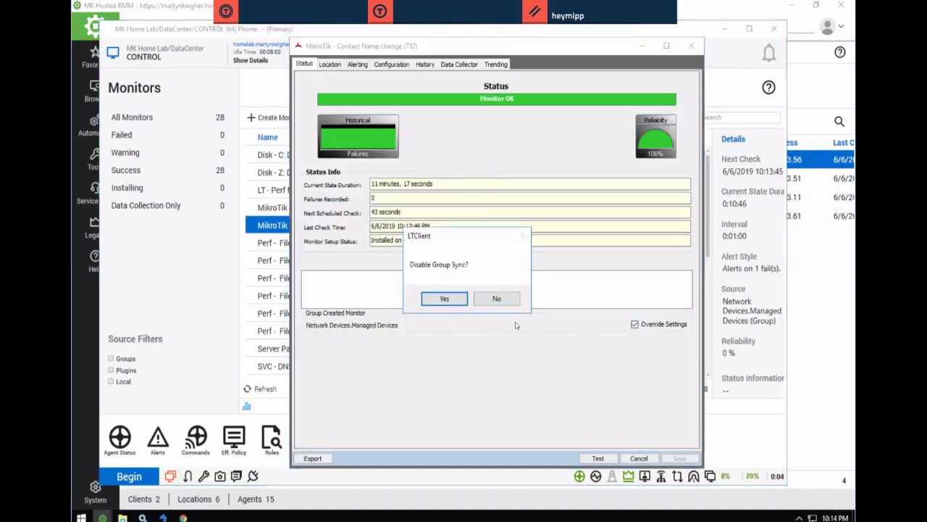
left_click(446, 298)
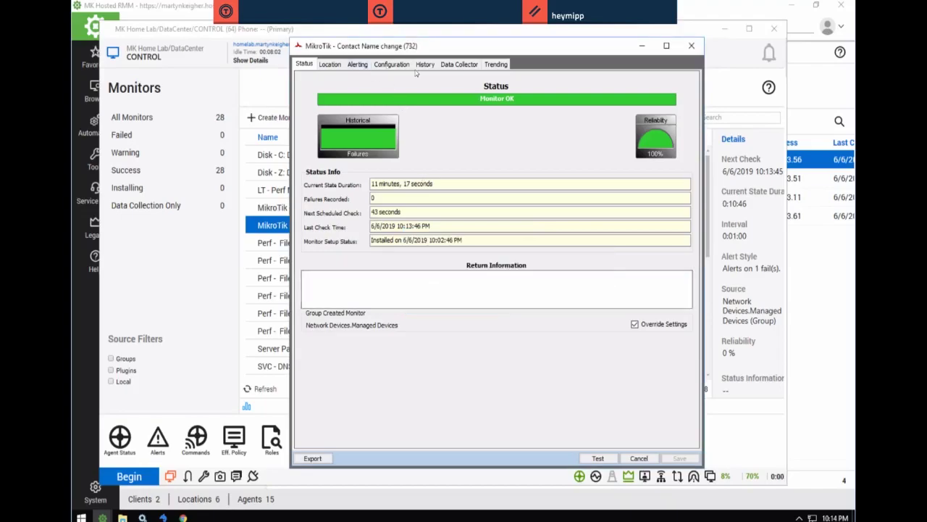
Step: Run a remote test of the monitor, dismiss its Unknown Error result, and view the SNMP configuration
left_click(597, 458)
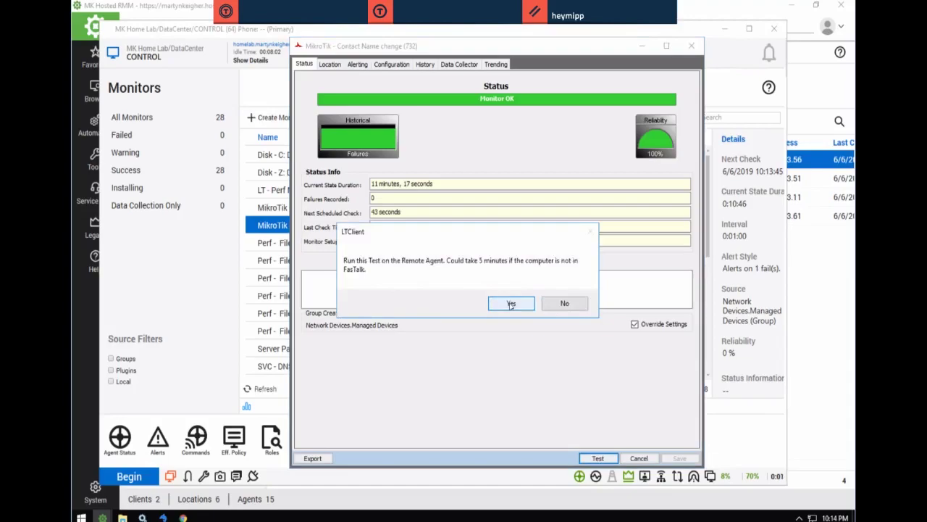
left_click(512, 302)
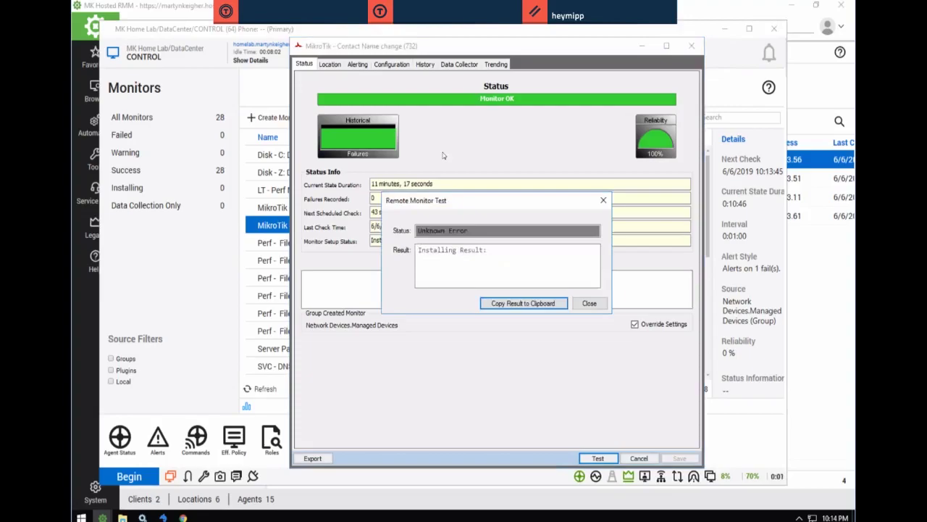
left_click(591, 304)
left_click(391, 64)
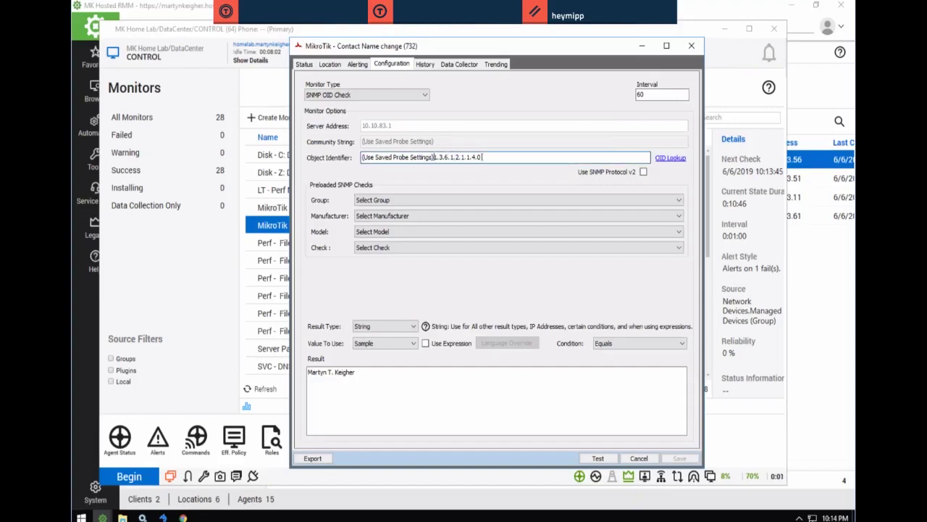
Step: Replace the Object Identifier with 1.3.6.1.2.1.1.4.0 and enable SNMP Protocol v2
double_click(497, 157)
key("ctrl+c")
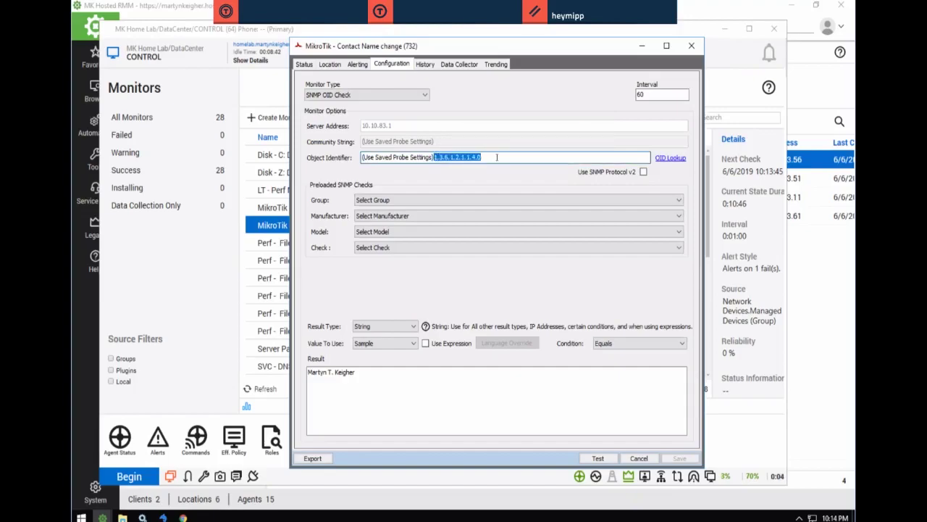
key("shift+Home")
key("ctrl+v")
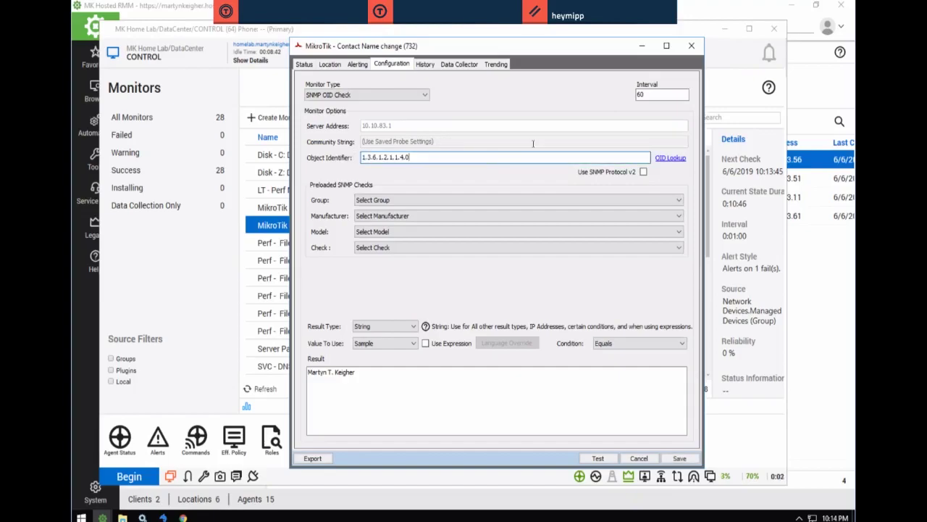
left_click(643, 172)
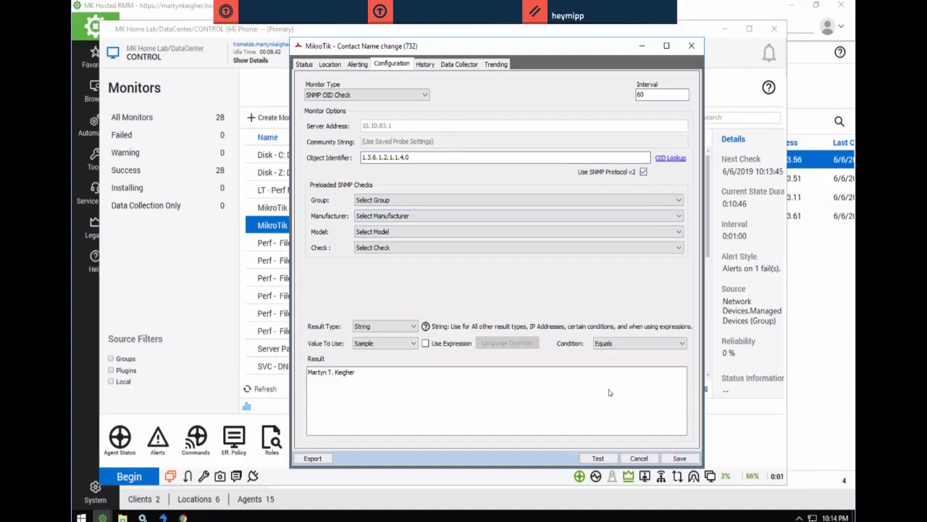
Step: Run the monitor test on the remote agent, dismiss the failed result, and save the monitor
left_click(598, 458)
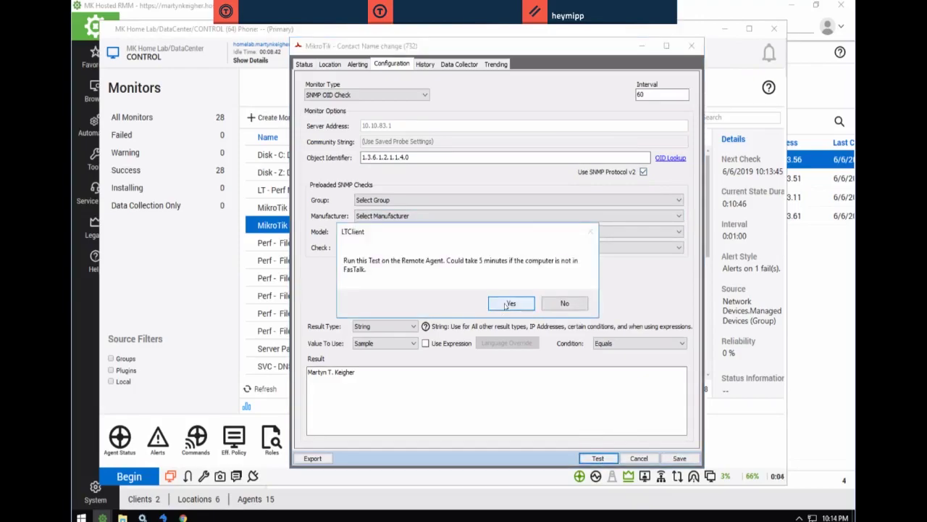
left_click(510, 304)
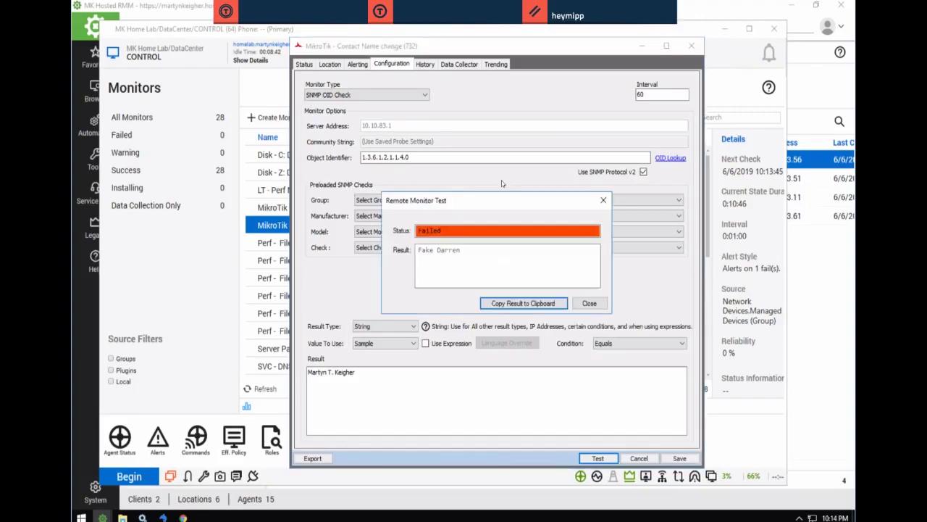
left_click(590, 303)
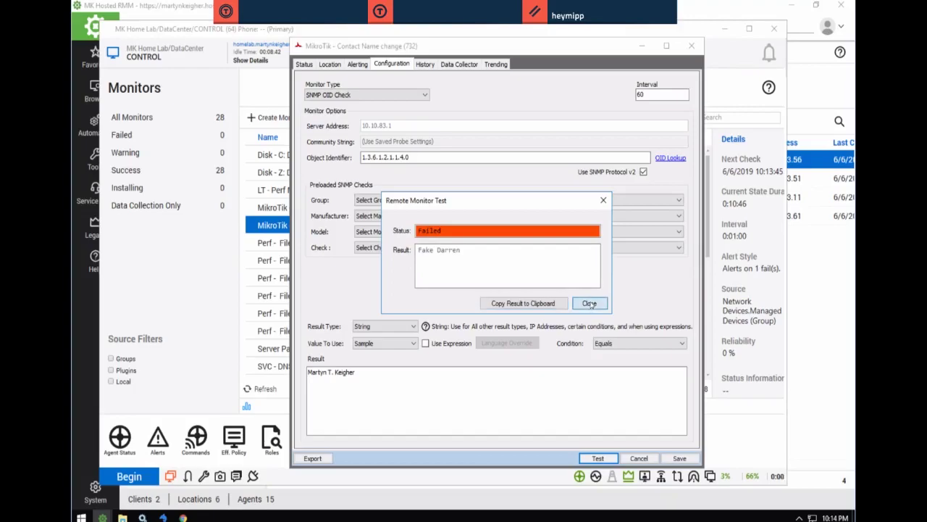
left_click(681, 459)
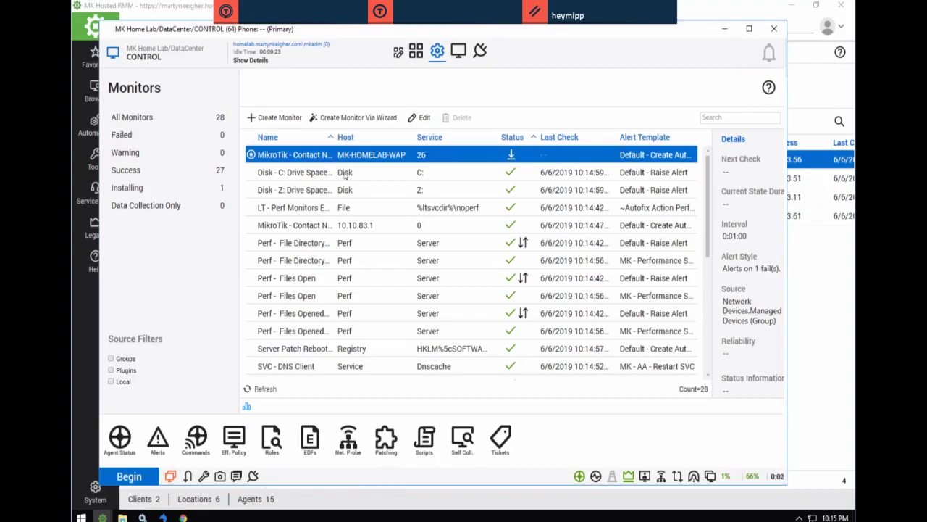
Step: Open the 10.10.83.1 MikroTik monitor and review its Alerting settings and object identifier
left_click(370, 226)
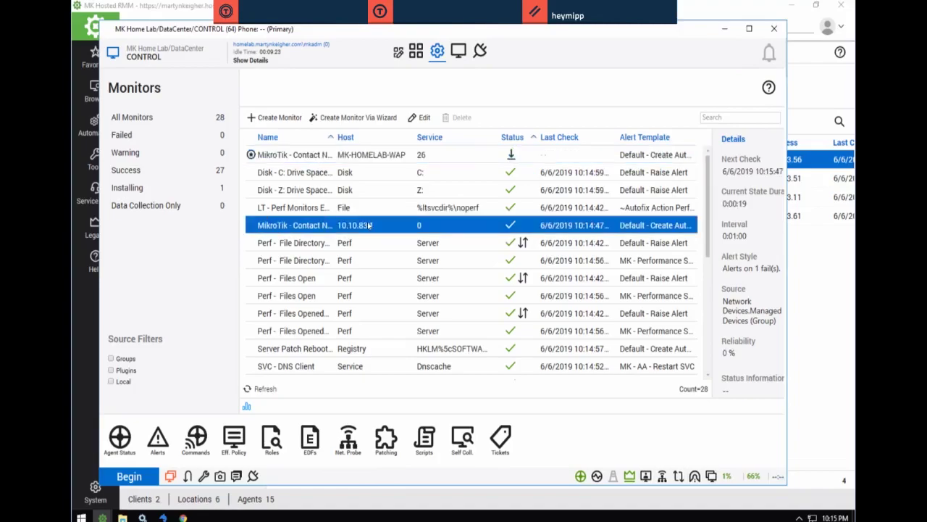
left_click(361, 159)
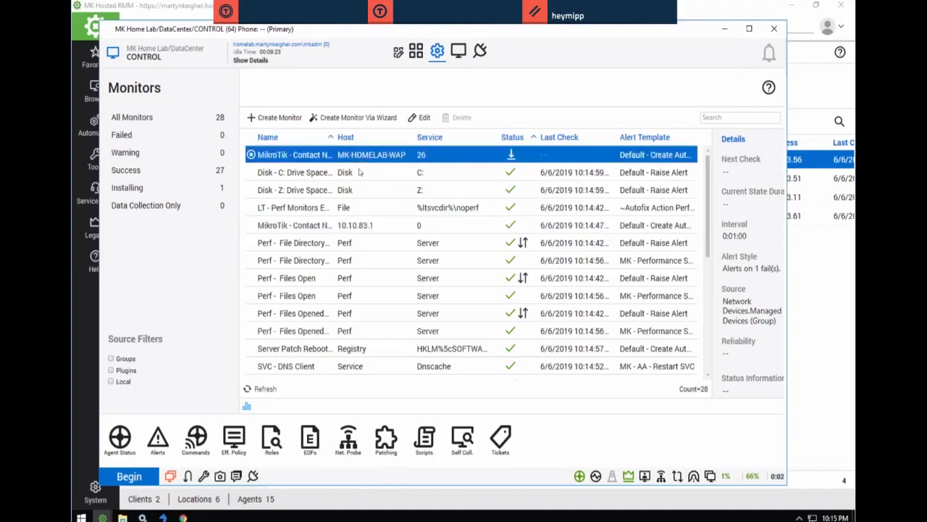
left_click(319, 229)
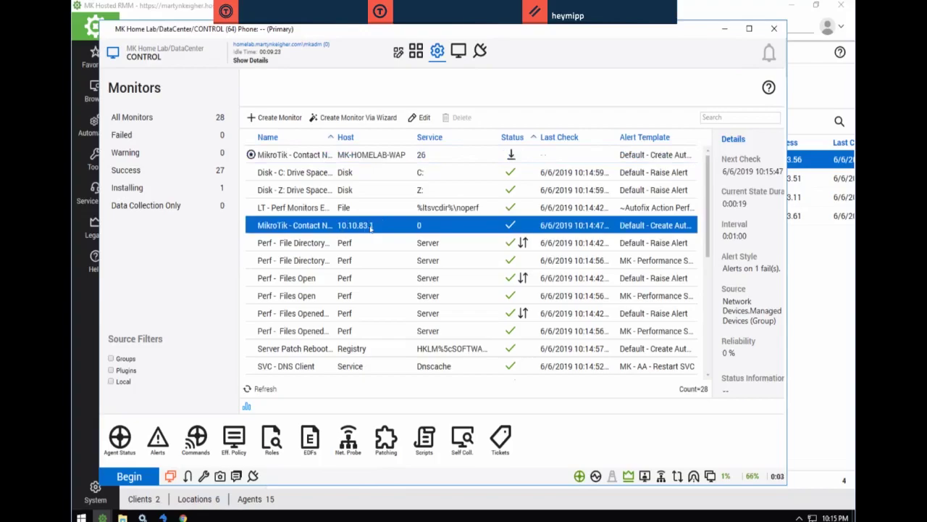
double_click(371, 226)
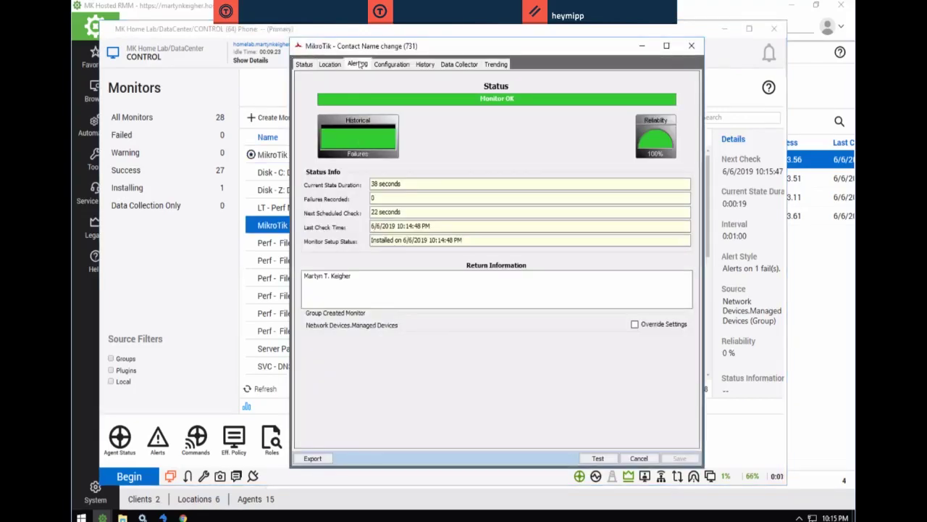
left_click(360, 64)
left_click(391, 65)
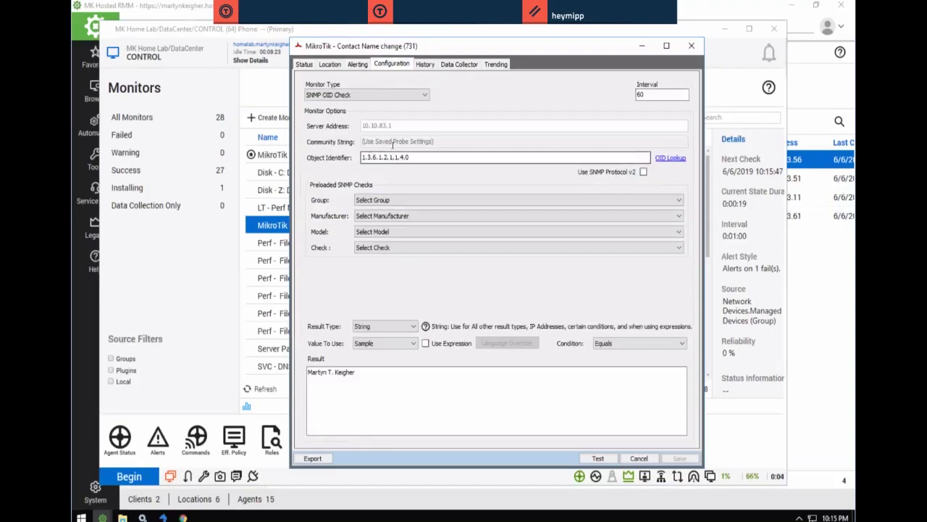
left_click_drag(362, 157, 427, 162)
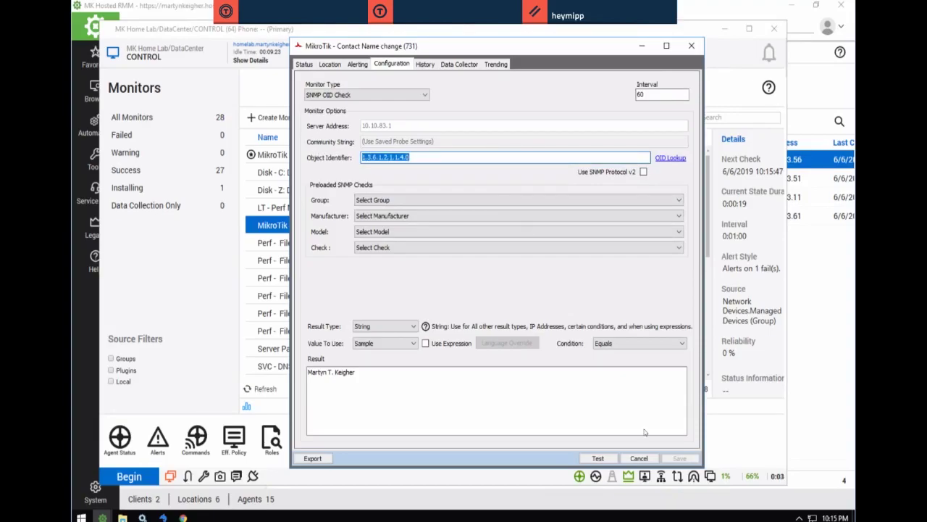
Step: Cancel the settings unchanged, select the MK-HOMELAB-WAP contact monitor, and refresh the list
left_click(632, 460)
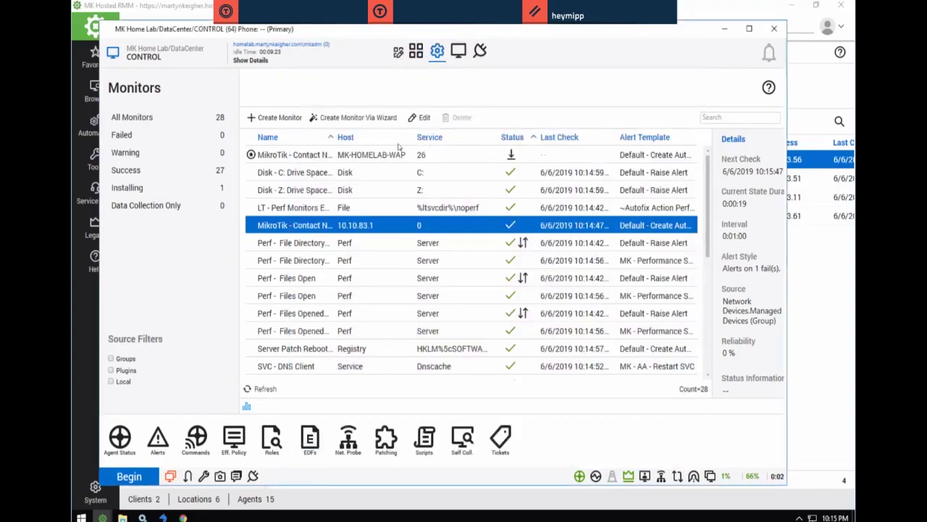
left_click(435, 154)
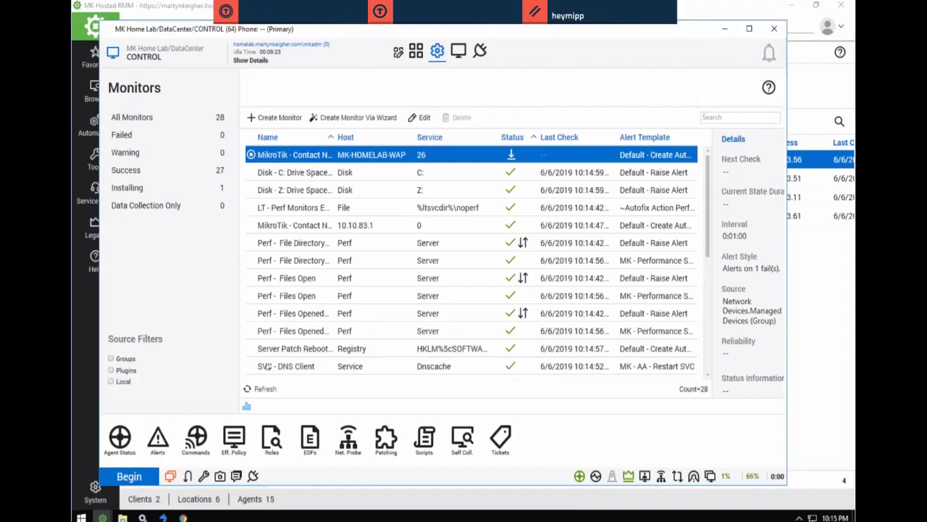
left_click(248, 390)
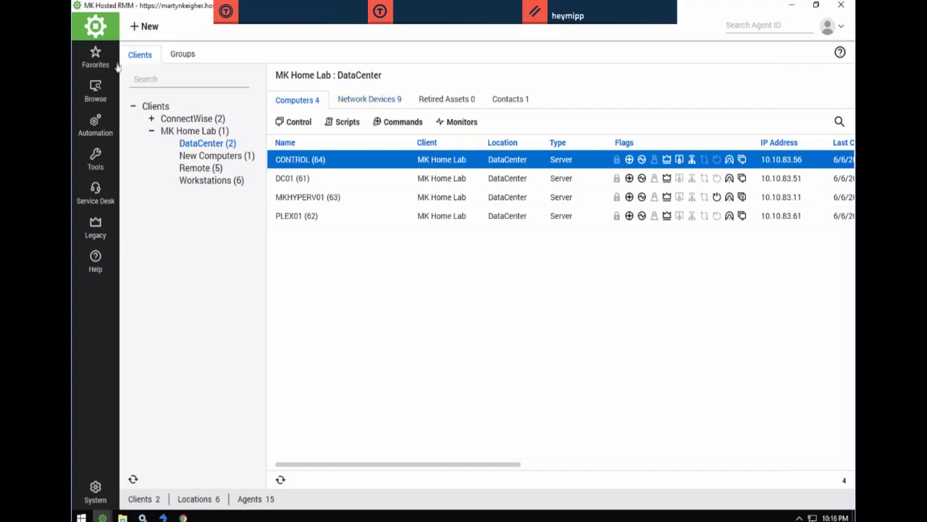
Step: Go to Automation > Searches to list the Network Devices saved searches
left_click(94, 127)
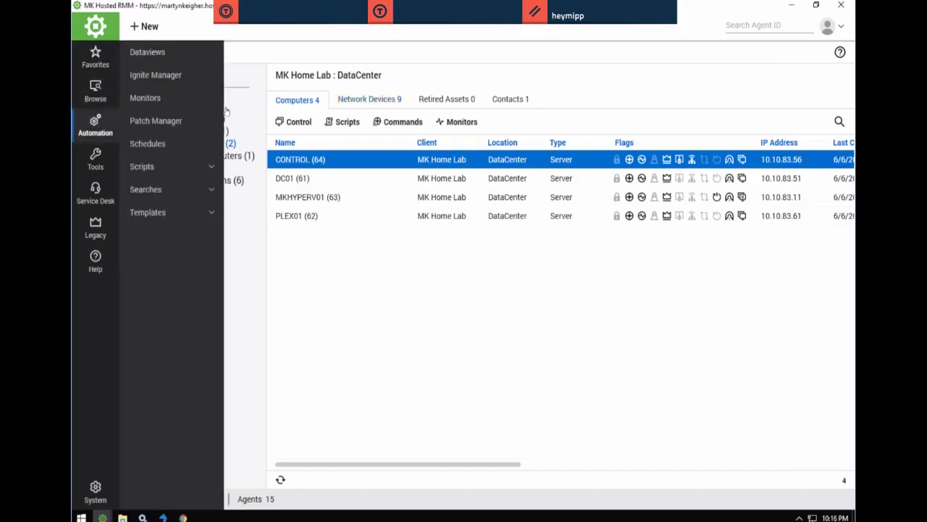
left_click(209, 189)
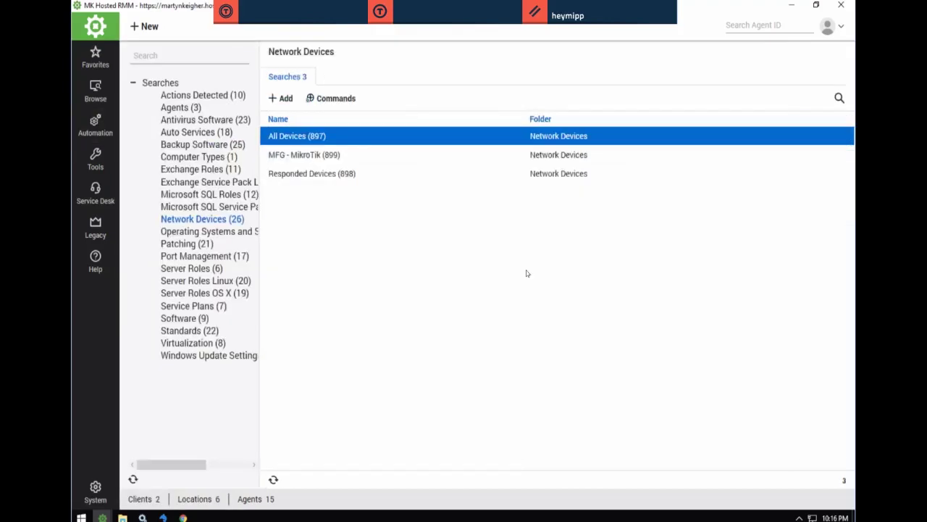
Step: Open the MFG - MikroTik search and confirm its DeviceLibrary Type condition equals MikroTik
double_click(308, 156)
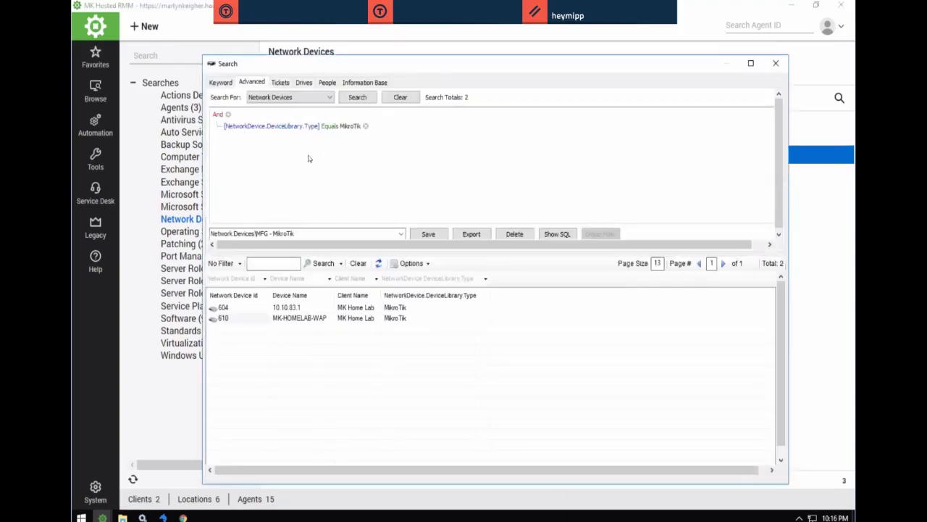
left_click(282, 127)
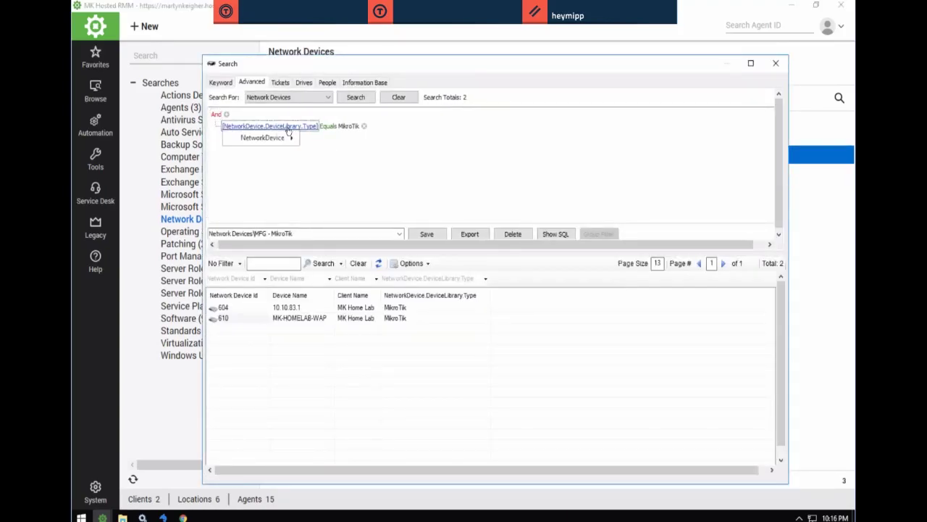
mouse_move(292, 139)
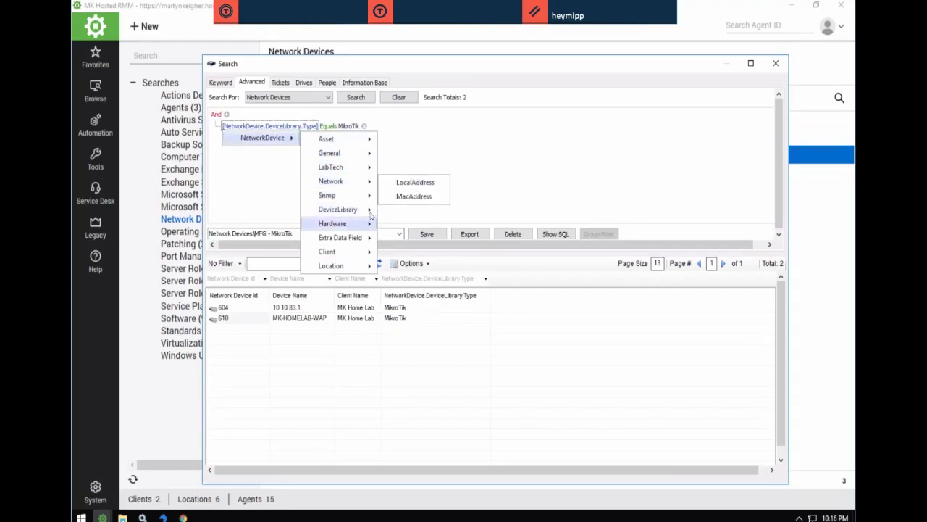
mouse_move(370, 210)
left_click(403, 210)
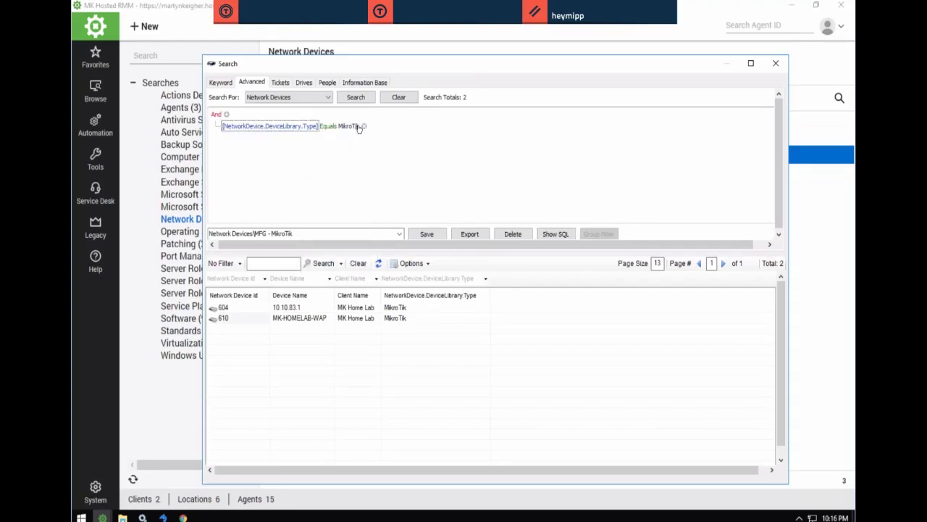
left_click(352, 127)
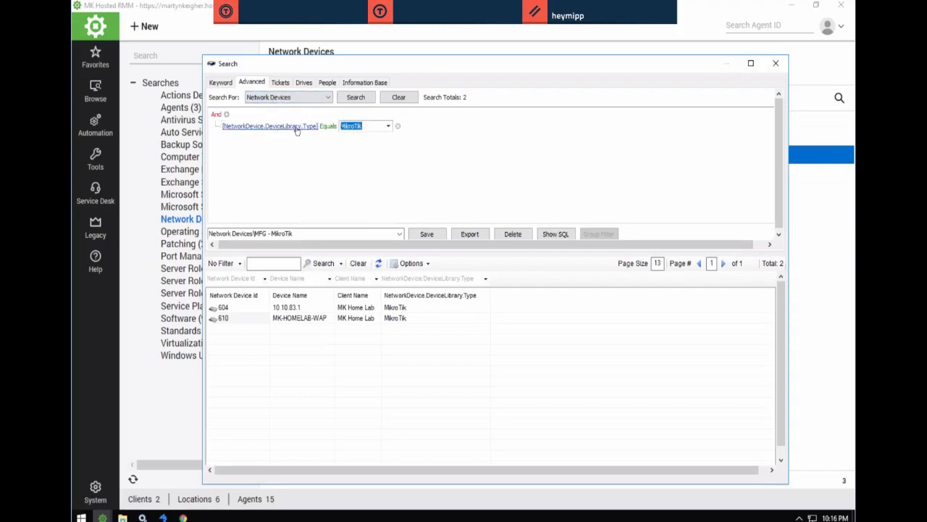
left_click(388, 126)
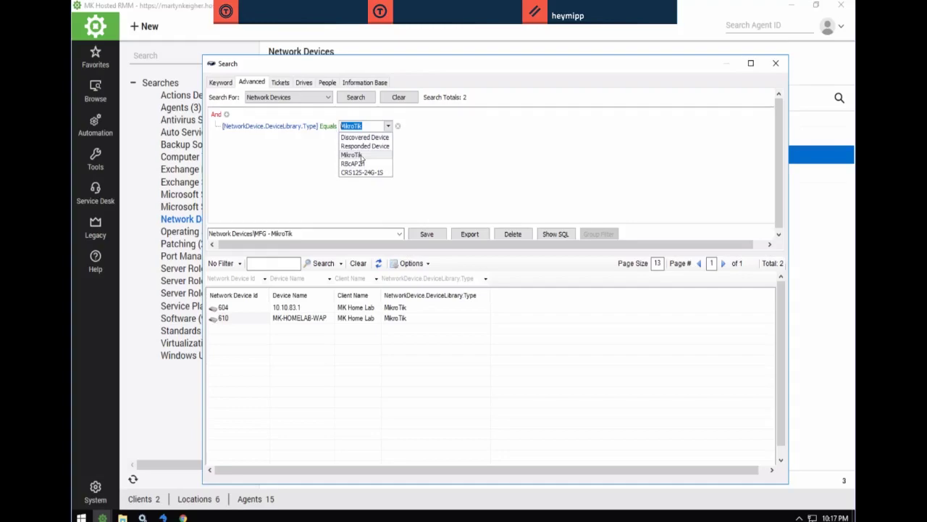
left_click(356, 155)
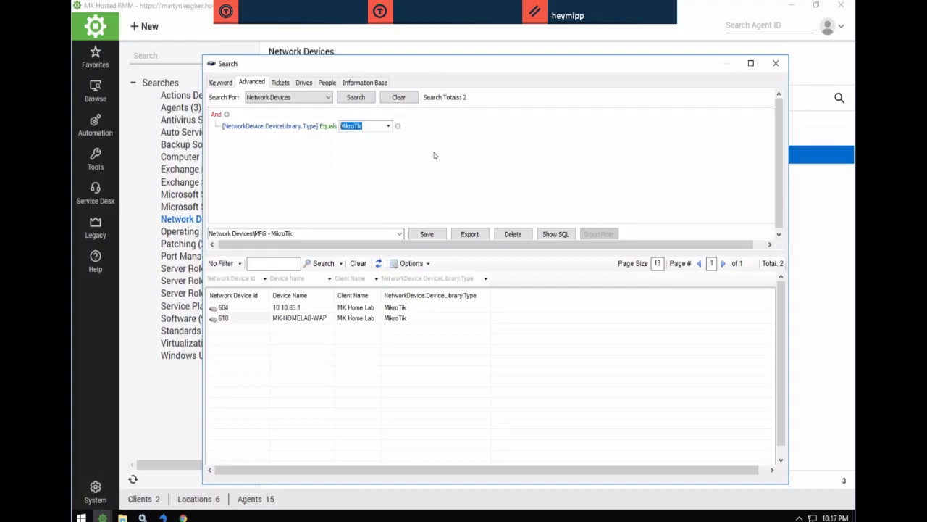
left_click(435, 155)
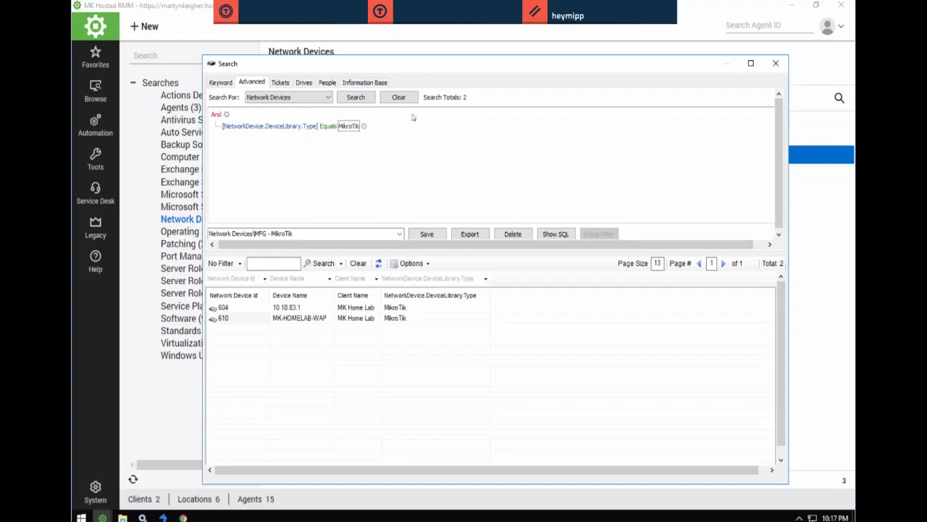
Step: Save the search, declining both the new-search and update prompts
left_click(427, 234)
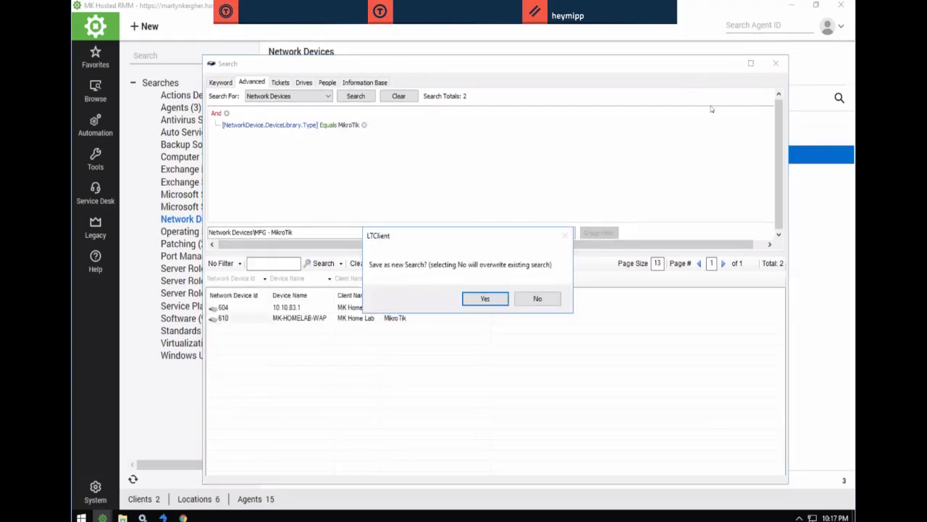
left_click(538, 299)
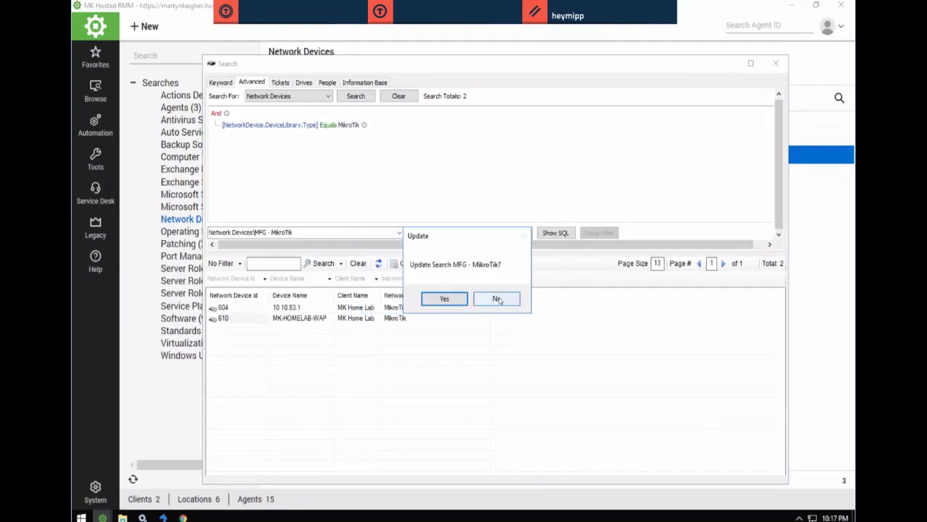
left_click(499, 300)
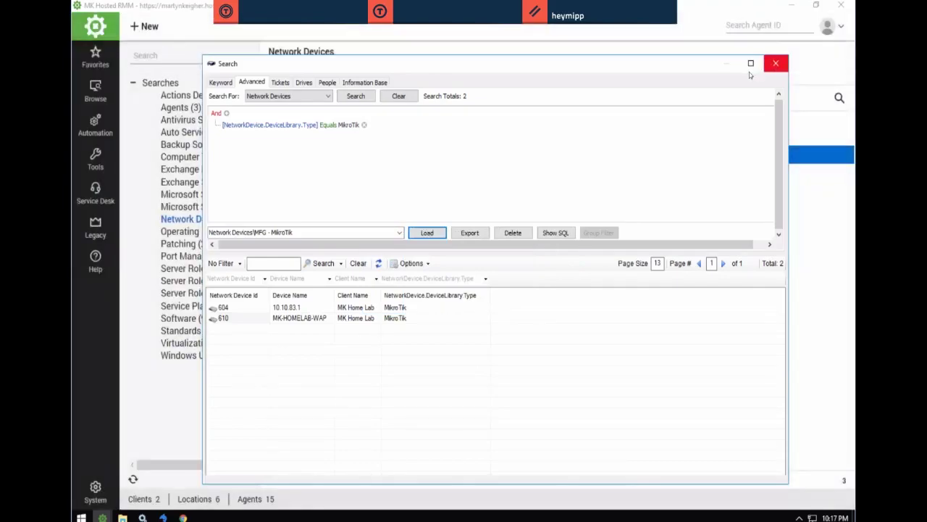
Step: Close the Search window and bring the CONTROL agent's Monitors window back to the front
left_click(777, 66)
left_click(776, 65)
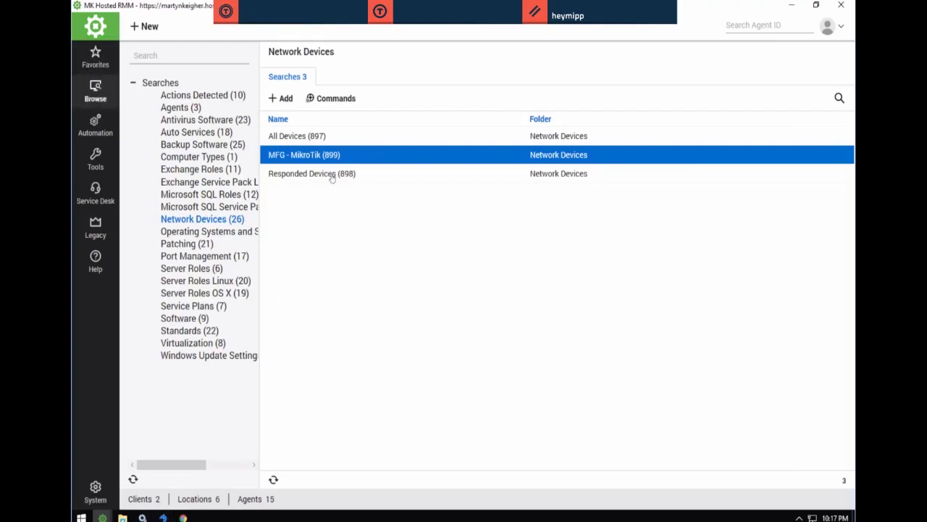
left_click(93, 93)
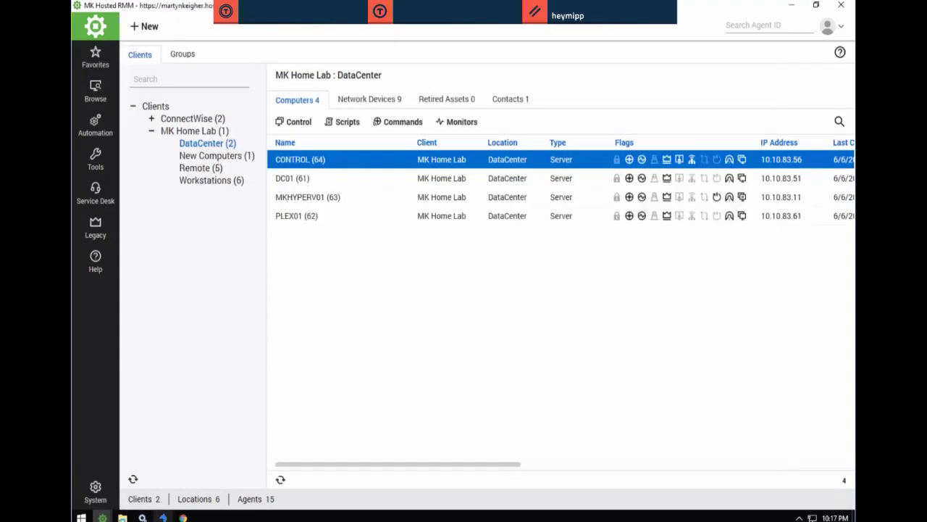
mouse_move(102, 516)
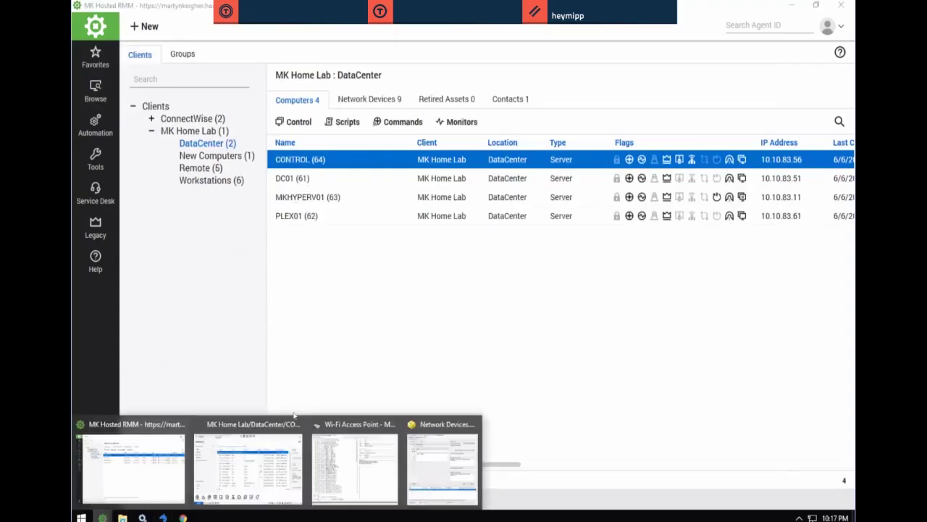
left_click(258, 469)
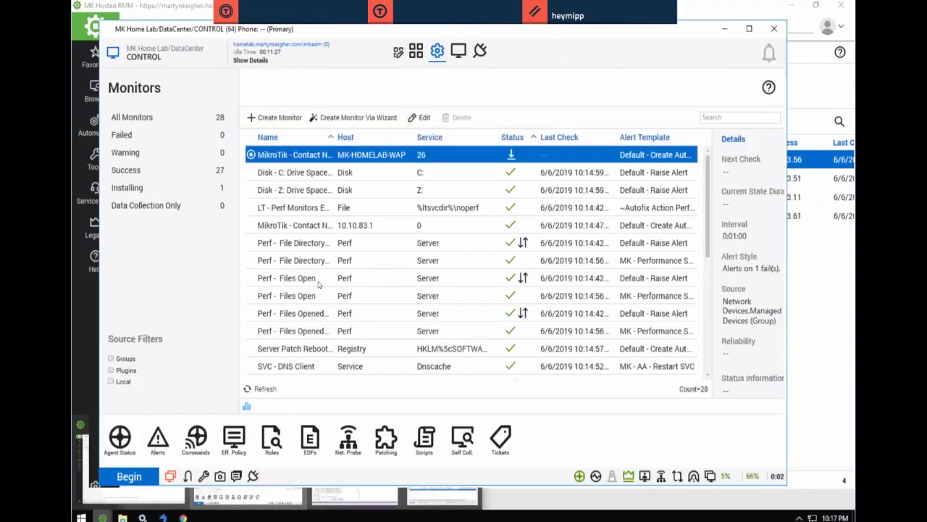
Step: Refresh the monitors to see the MK-HOMELAB-WAP check failed, then close the CONTROL window
left_click(249, 389)
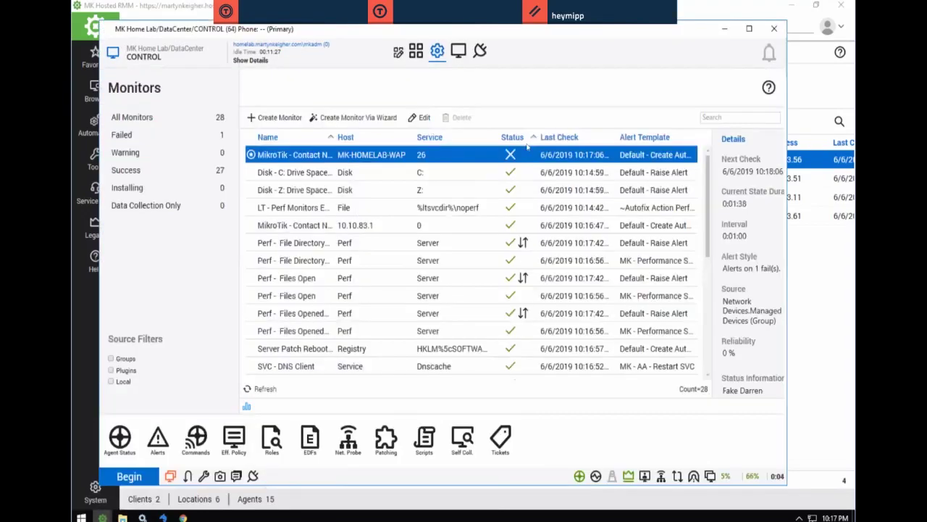
left_click(88, 338)
Step: Open Service Desk > Tickets, show all tickets, and open ticket 64
left_click(102, 194)
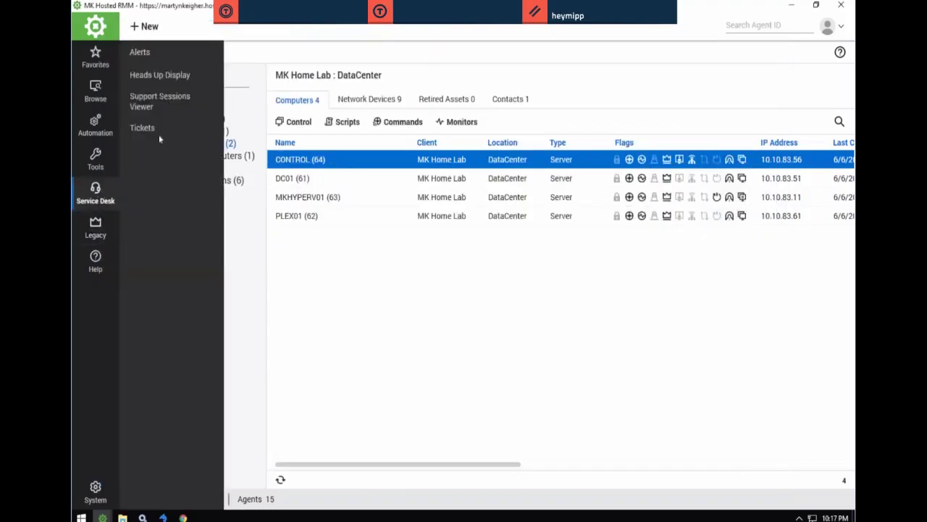
left_click(151, 130)
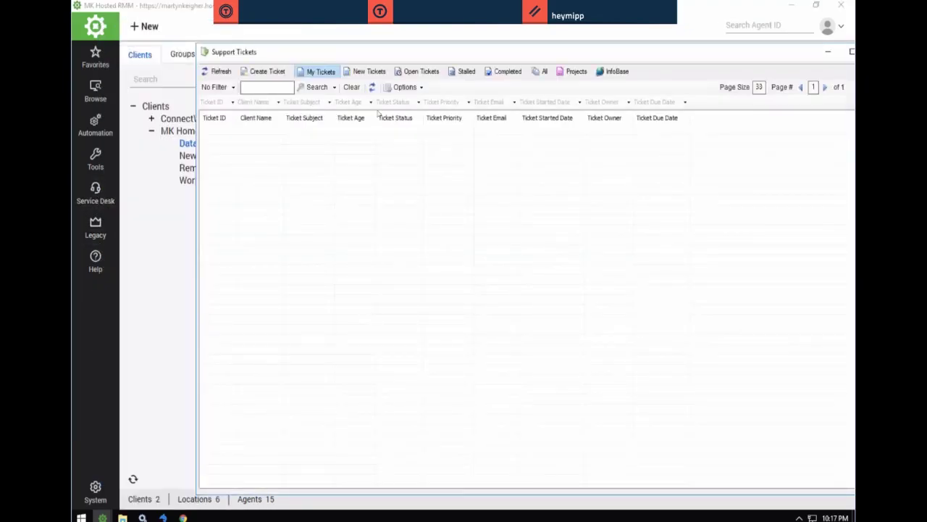
left_click(543, 72)
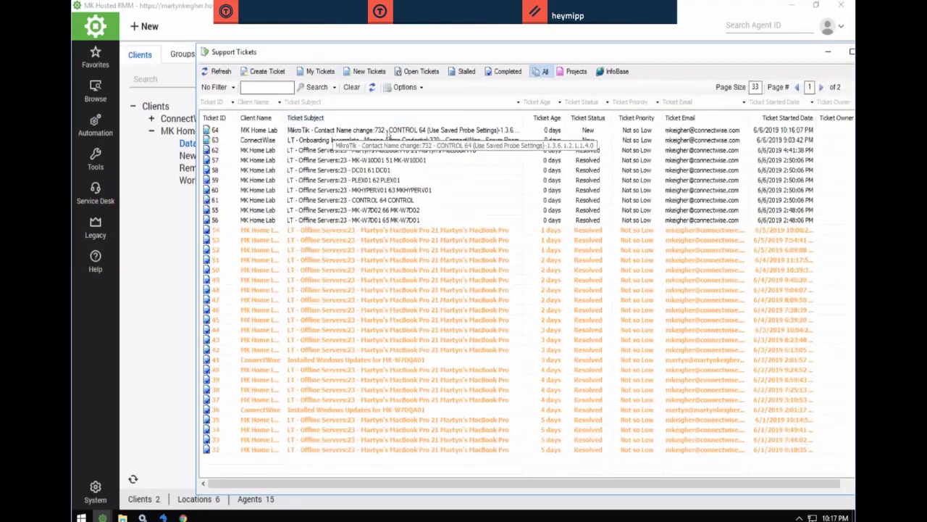
left_click(387, 131)
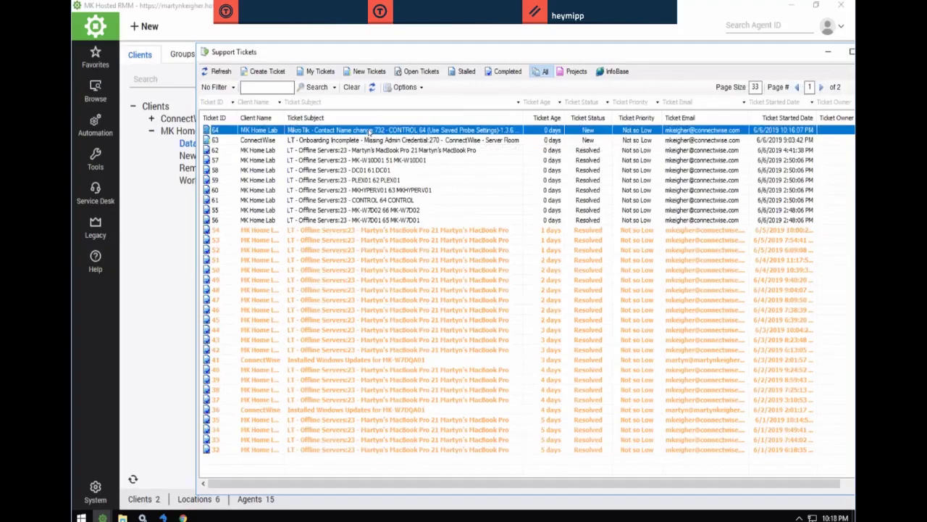
double_click(368, 132)
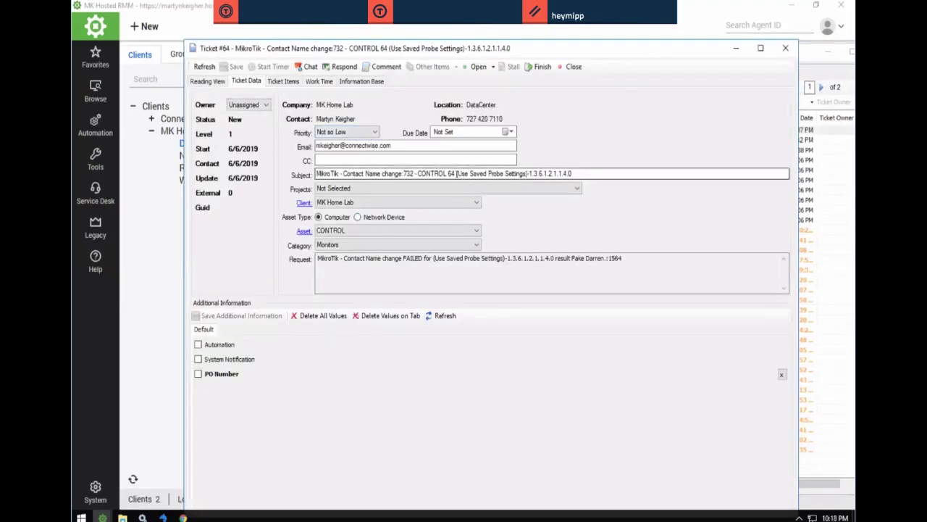
Step: Highlight the probe settings and OID in the subject, and the 'Contact Name change FAILED' request text
left_click_drag(458, 173, 530, 174)
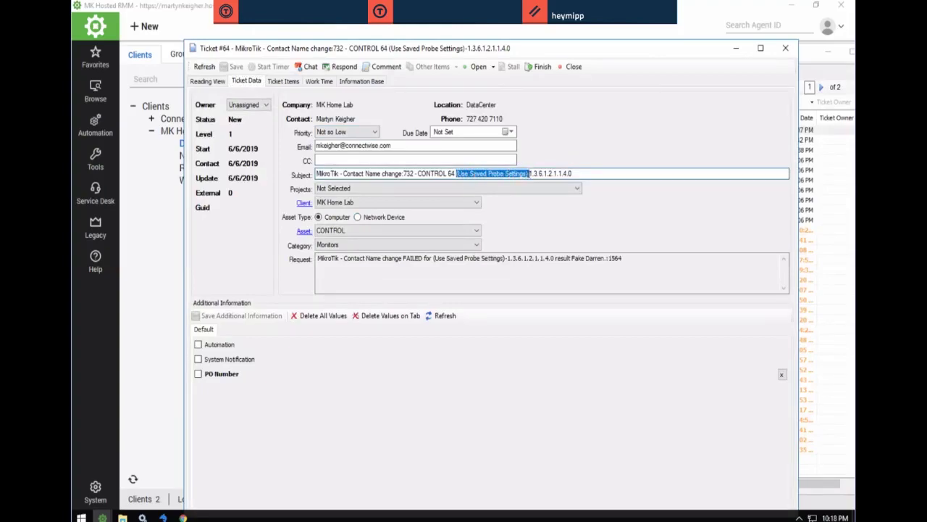
left_click(530, 173)
double_click(560, 173)
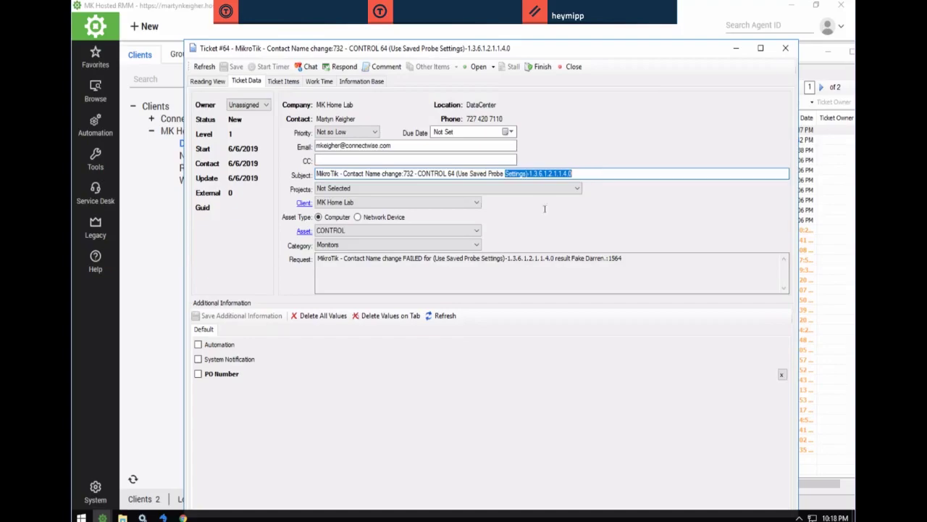
left_click(340, 261)
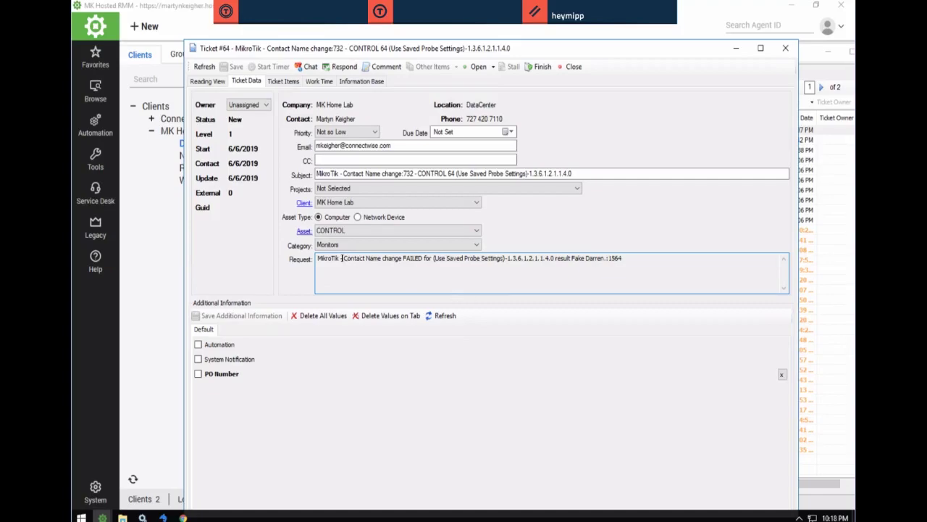
left_click_drag(343, 258, 425, 258)
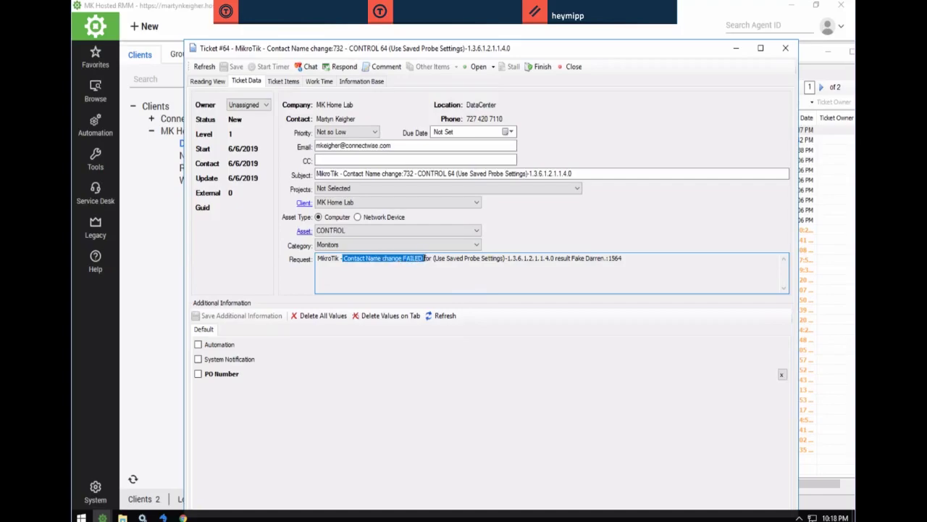
left_click_drag(505, 258, 604, 259)
left_click(604, 257)
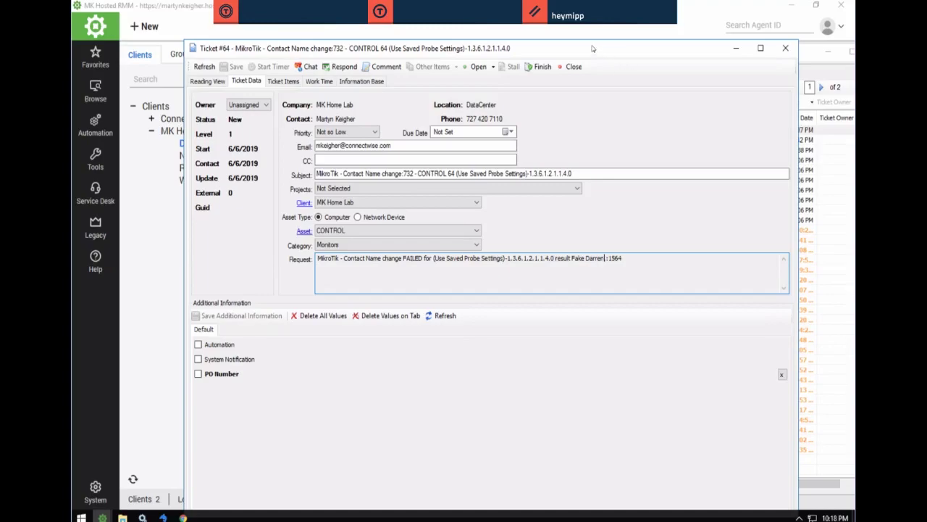
Step: Shift the ticket window, highlight '(Use Saved Probe Settings)', and minimize the ticket
left_click_drag(596, 50, 580, 47)
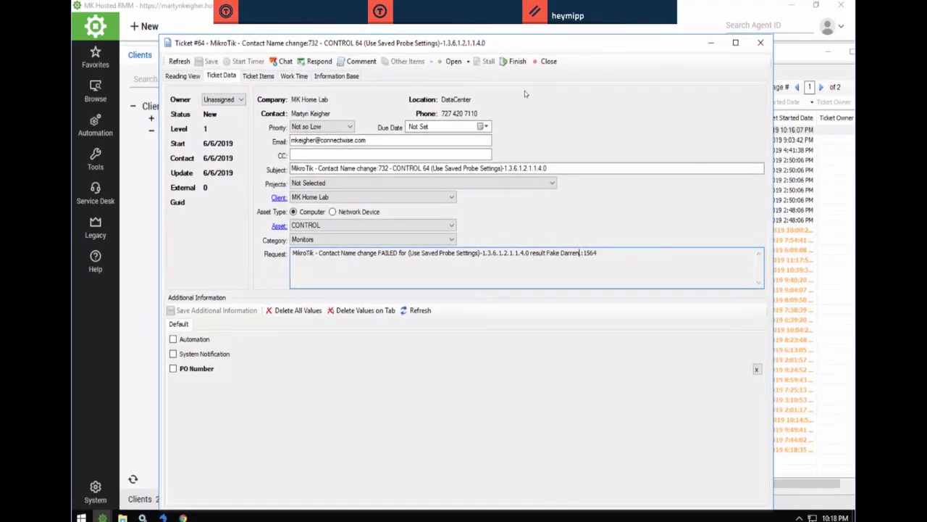
left_click(505, 168)
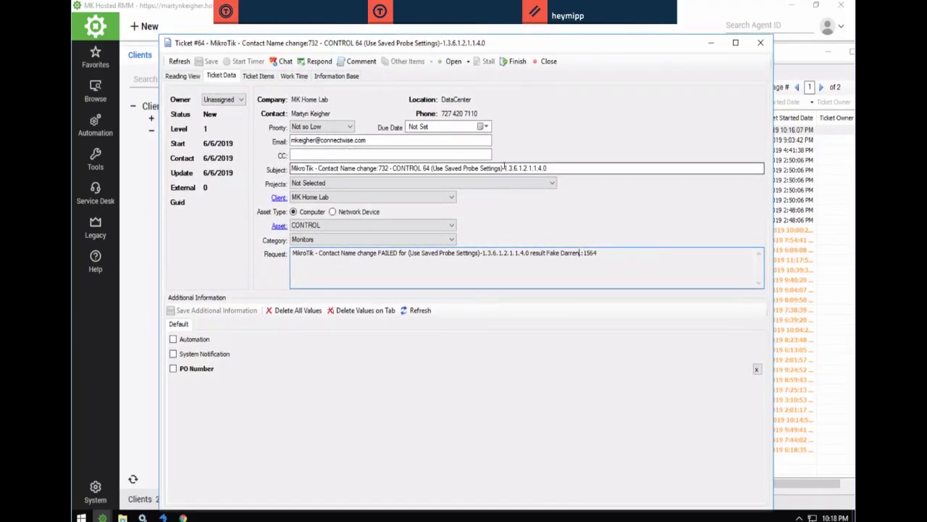
left_click_drag(505, 169, 430, 168)
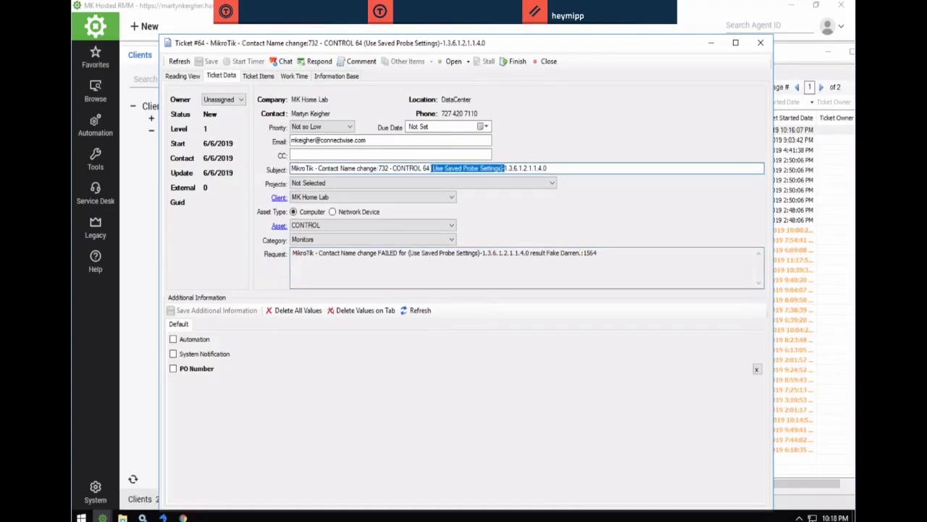
left_click(710, 43)
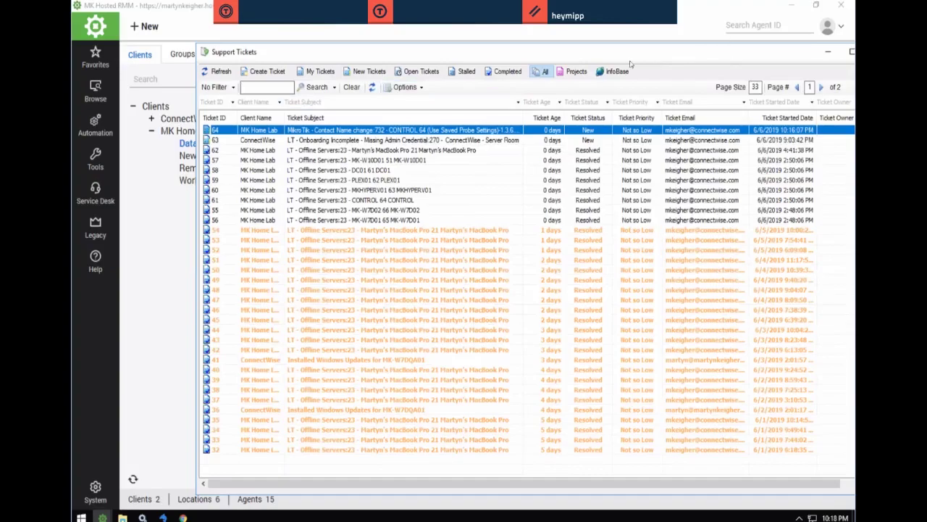
Step: Close Support Tickets and show the Groups tree with the Managed Devices group
left_click_drag(719, 65, 620, 78)
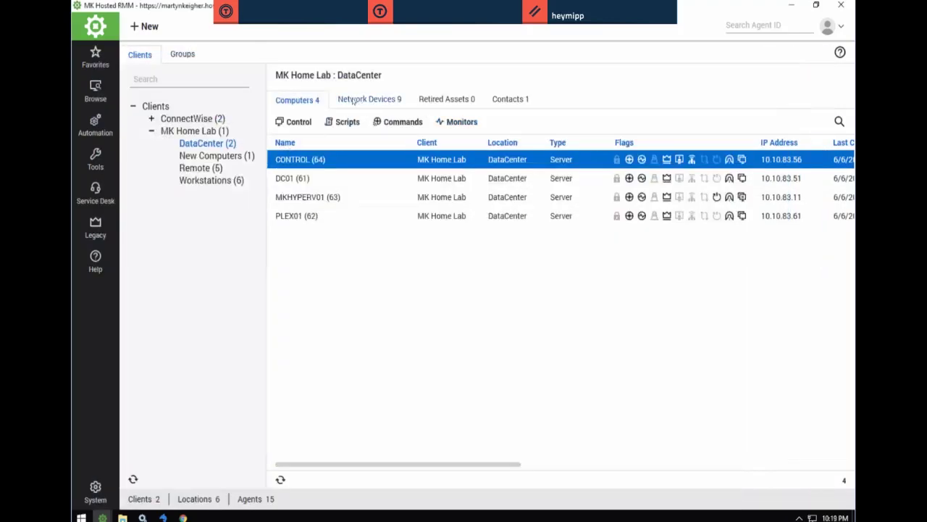
left_click(184, 56)
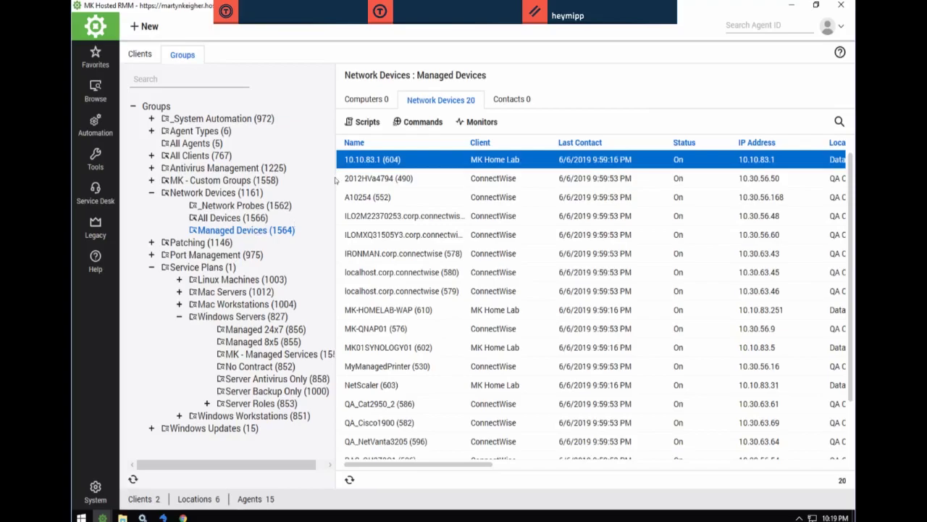
Step: Open Managed Devices settings, skip credentials, and review the MikroTik monitor's OID 1.3.6.1.2.1.1.4.0
double_click(239, 230)
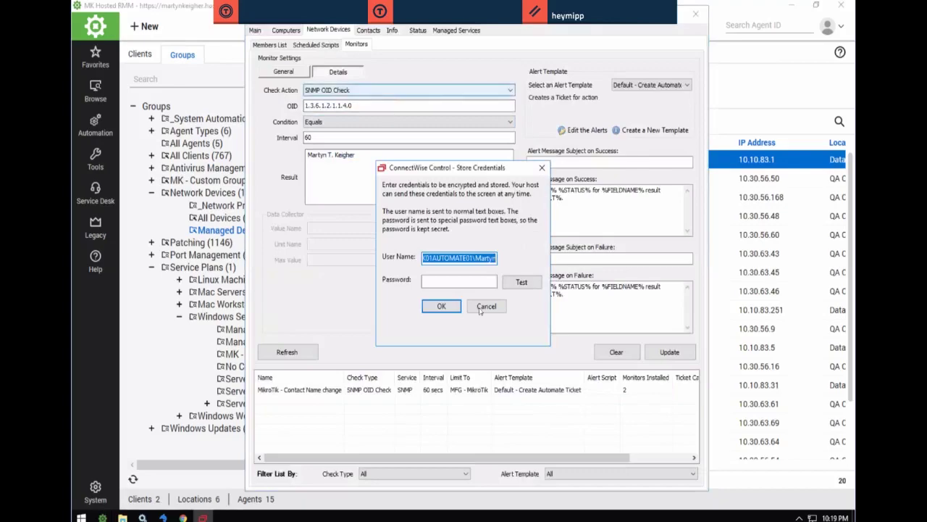
left_click(485, 307)
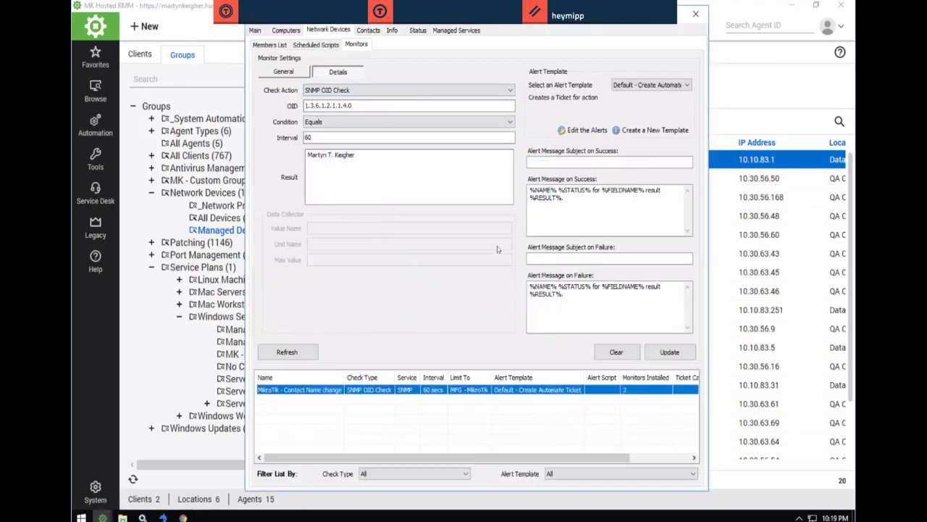
left_click(461, 391)
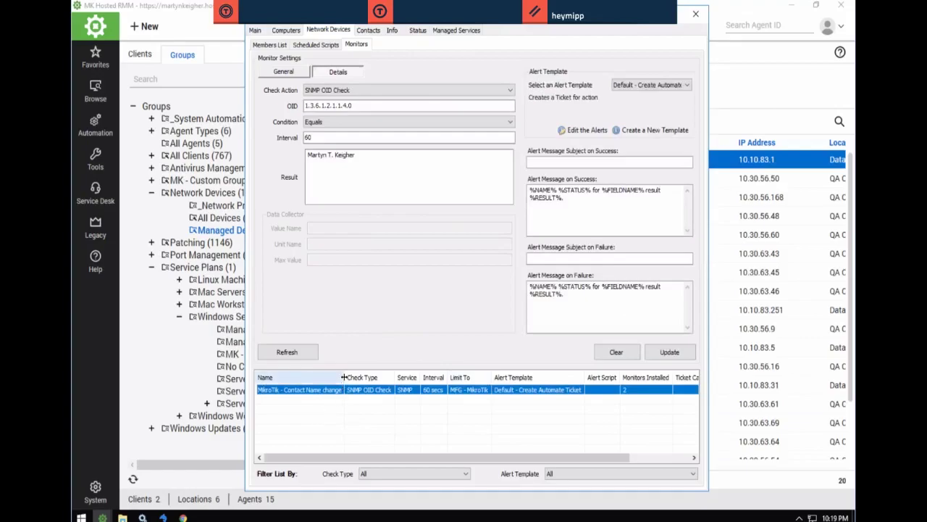
left_click_drag(345, 377, 409, 376)
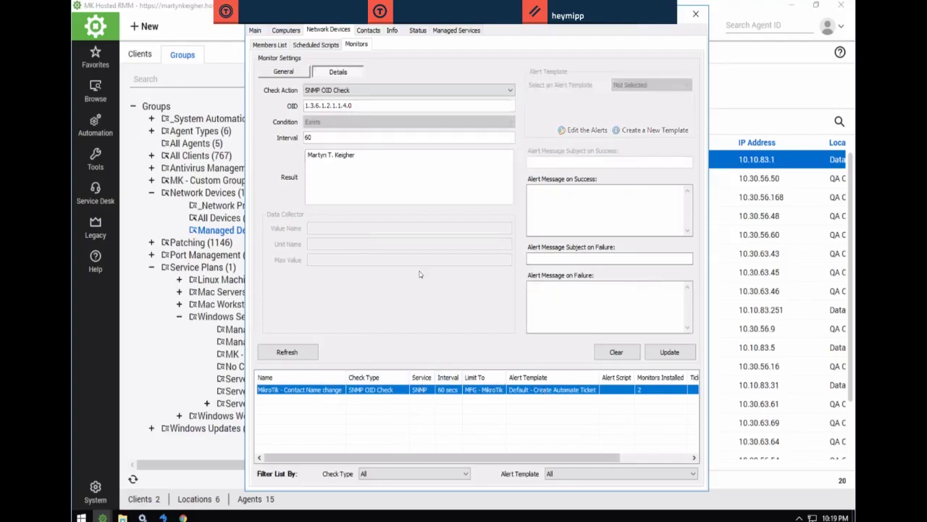
left_click(306, 106)
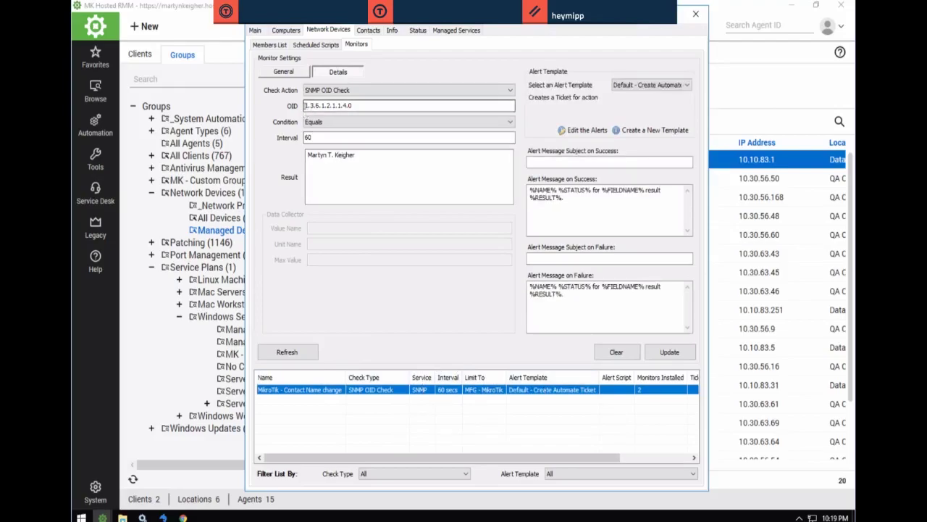
left_click(304, 106)
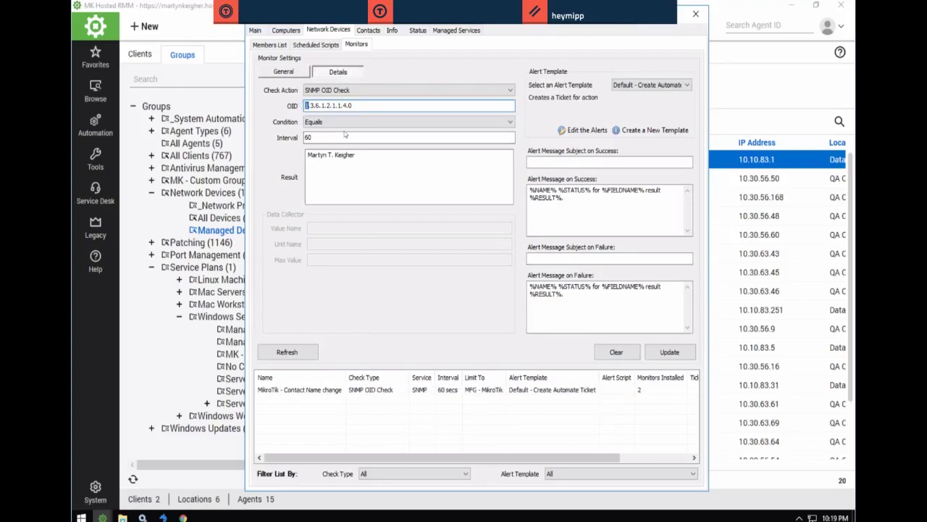
key("End")
left_click(283, 71)
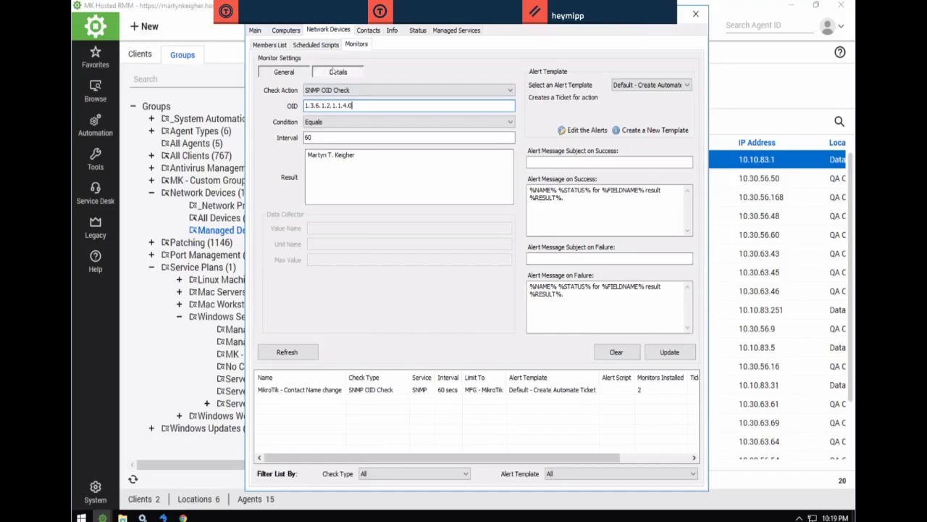
left_click(338, 72)
Step: Widen the Interval, Limit To and Alert Template columns of the monitors list
left_click(458, 390)
left_click_drag(463, 377, 443, 378)
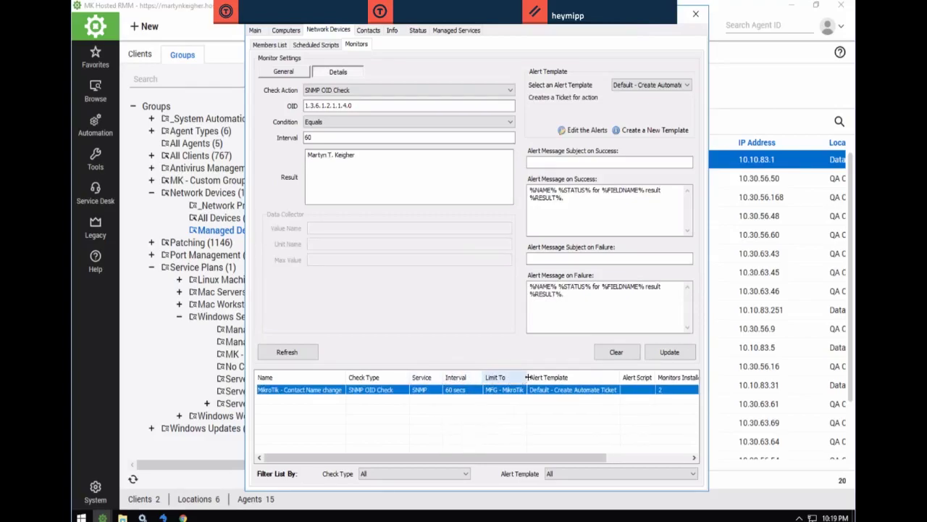
left_click_drag(526, 377, 536, 377)
left_click_drag(620, 378, 636, 379)
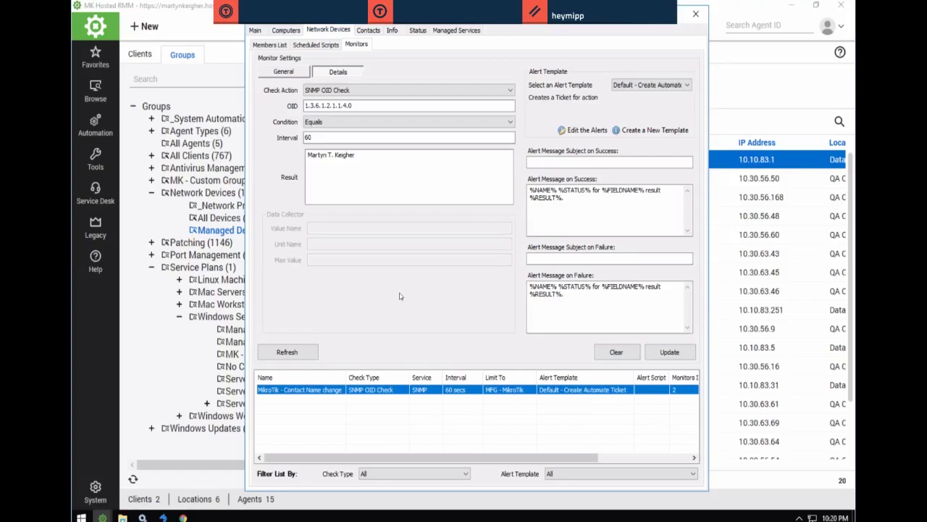
Step: Open Probe Template Management for the MikroTik known devices, then switch to the 'Demo Time!!' slide
left_click(97, 131)
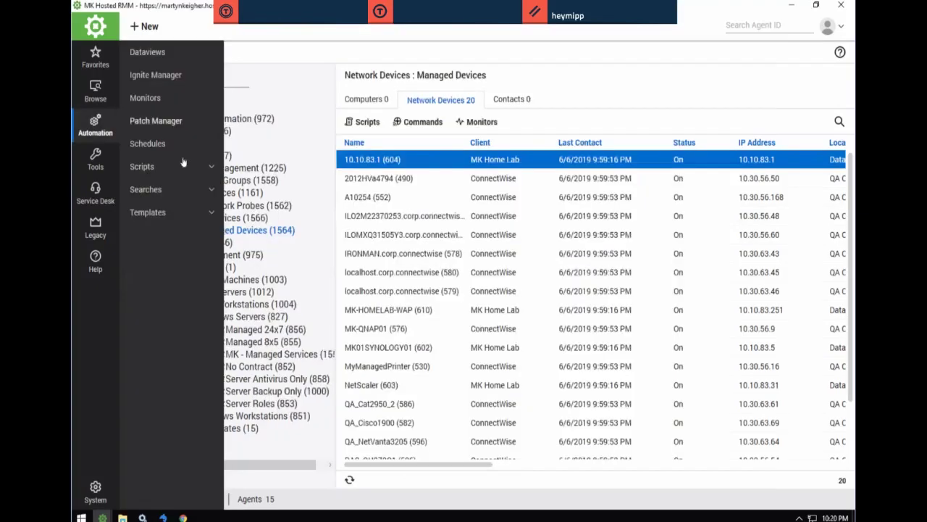
left_click(182, 214)
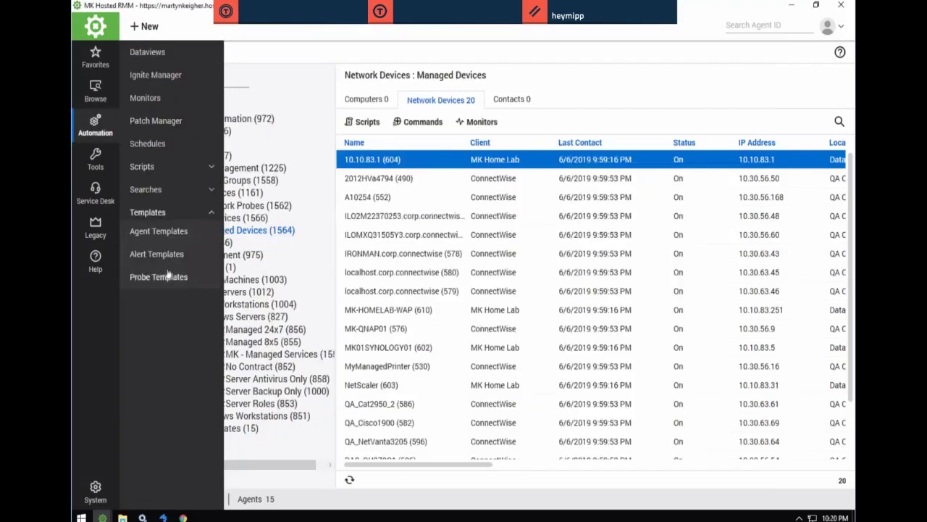
left_click(167, 276)
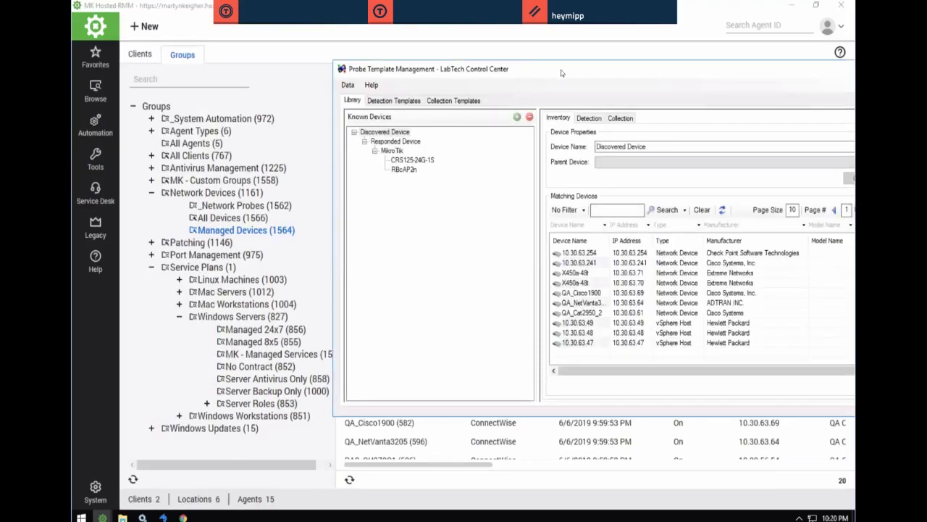
left_click_drag(561, 73, 417, 65)
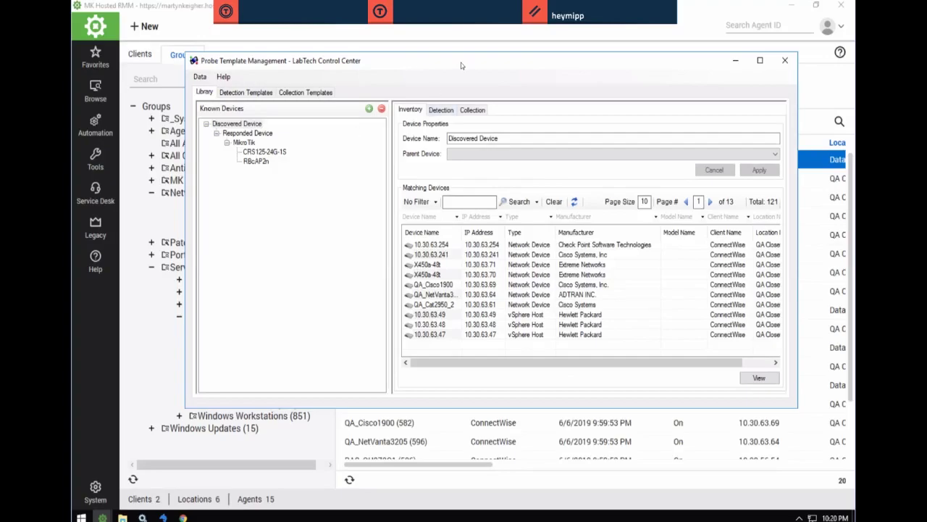
left_click_drag(453, 68, 451, 73)
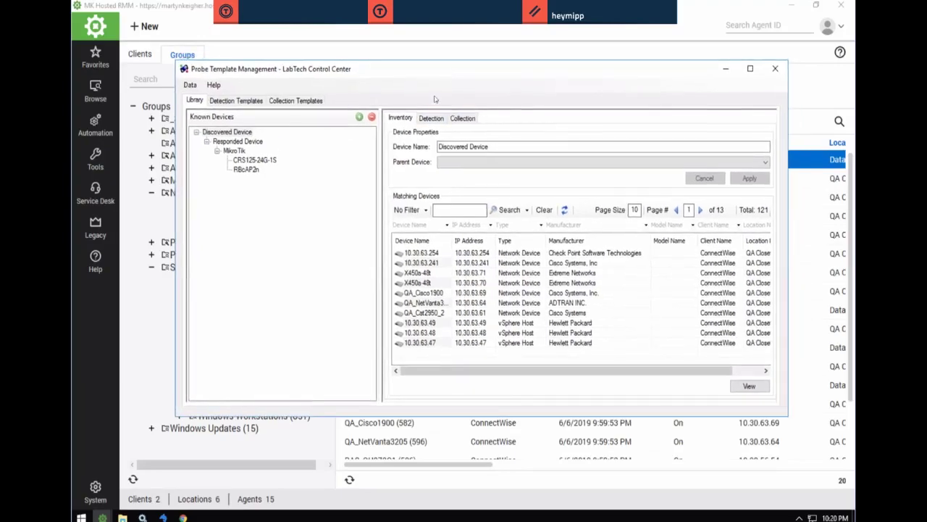
key("ctrl+super+Left")
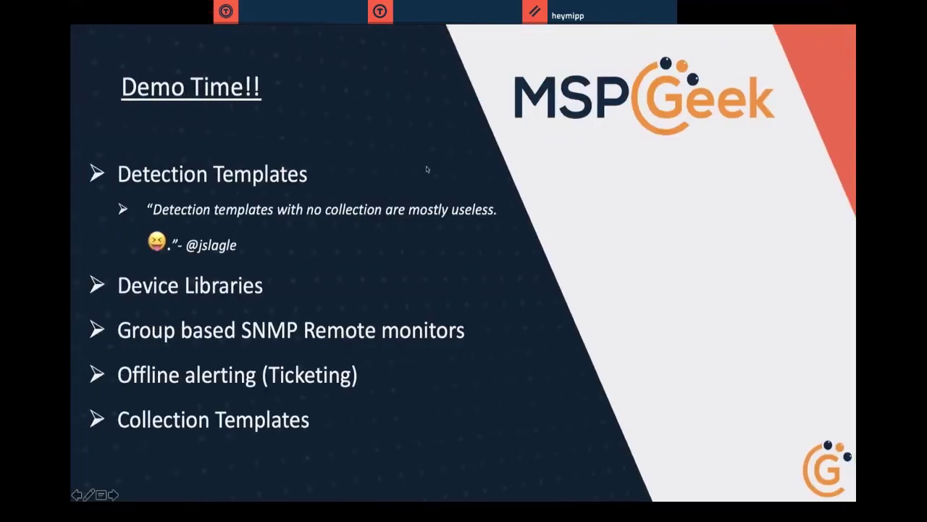
Step: Advance to the 'To Reset Detection Templates\Device Libraries' slide and capture a screen snip of it
key("Right")
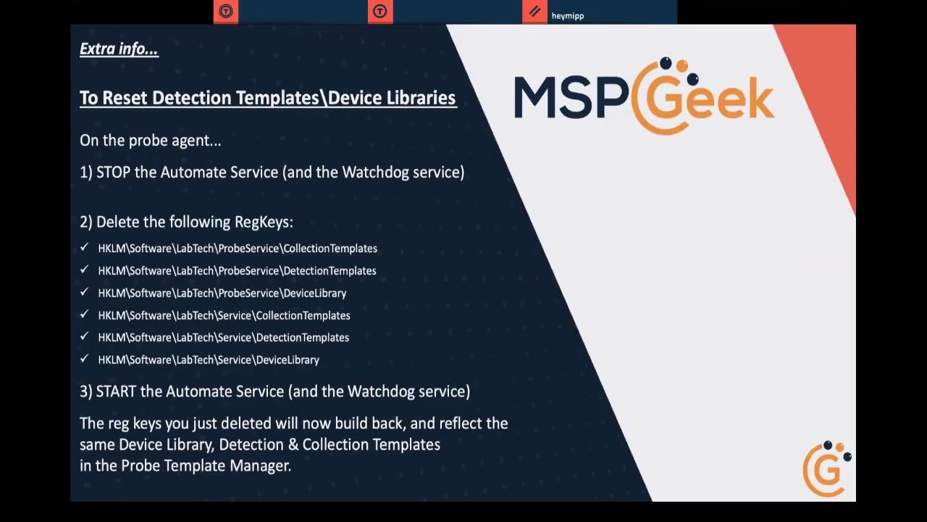
key("super+shift+s")
left_click_drag(64, 9, 875, 443)
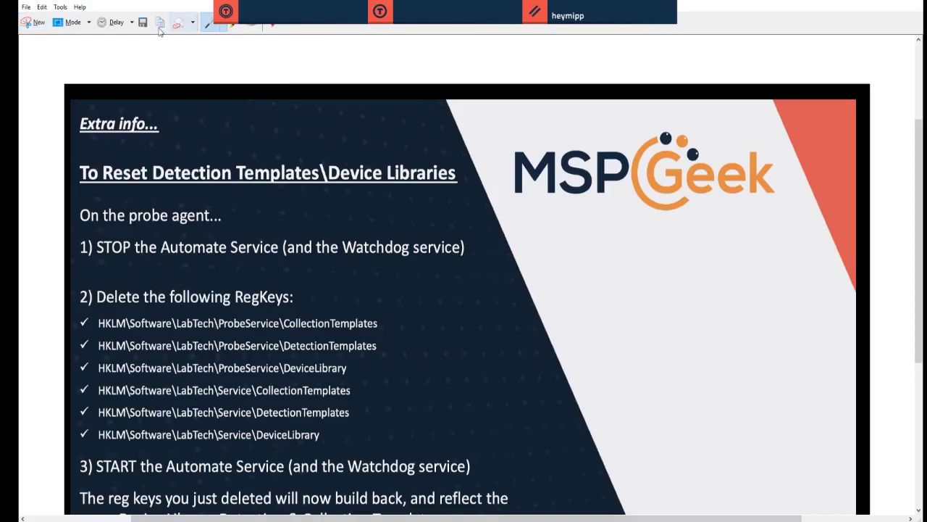
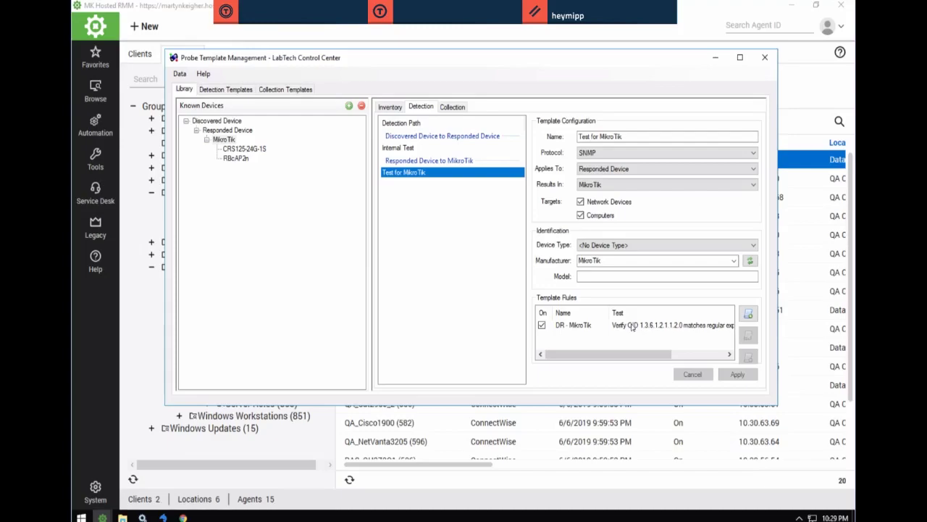
left_click(228, 140)
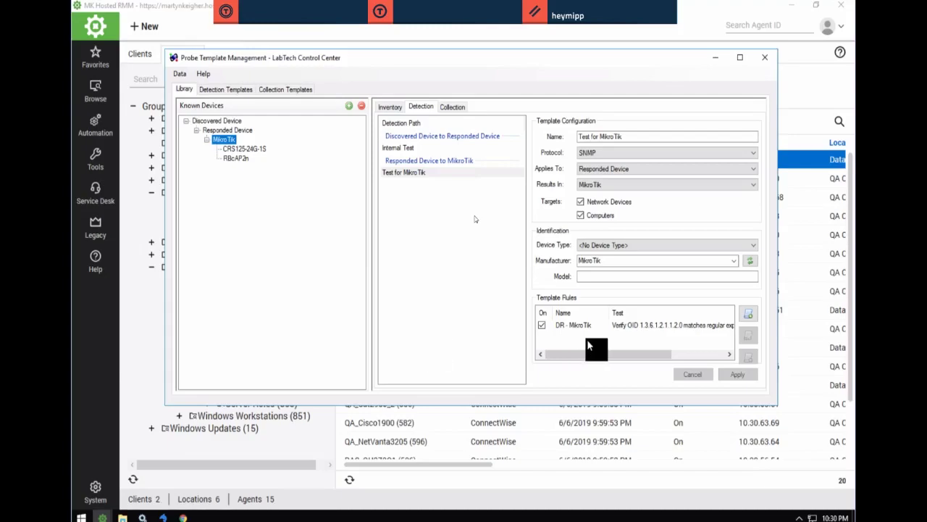
left_click(688, 325)
Step: Rewrite the DR - MikroTik rule's regular expression as 1\.3\.6\.1\.4\.1\.14988 and confirm the rule
left_click(748, 334)
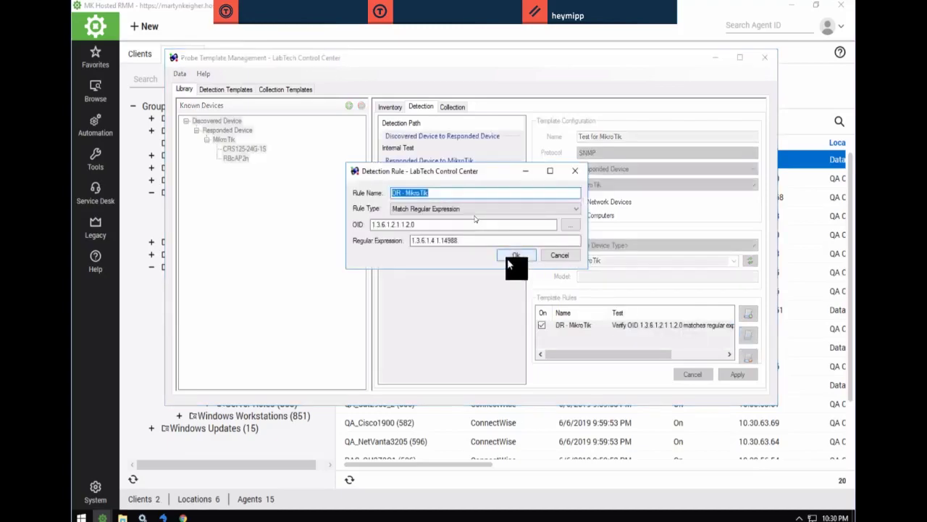
left_click(509, 242)
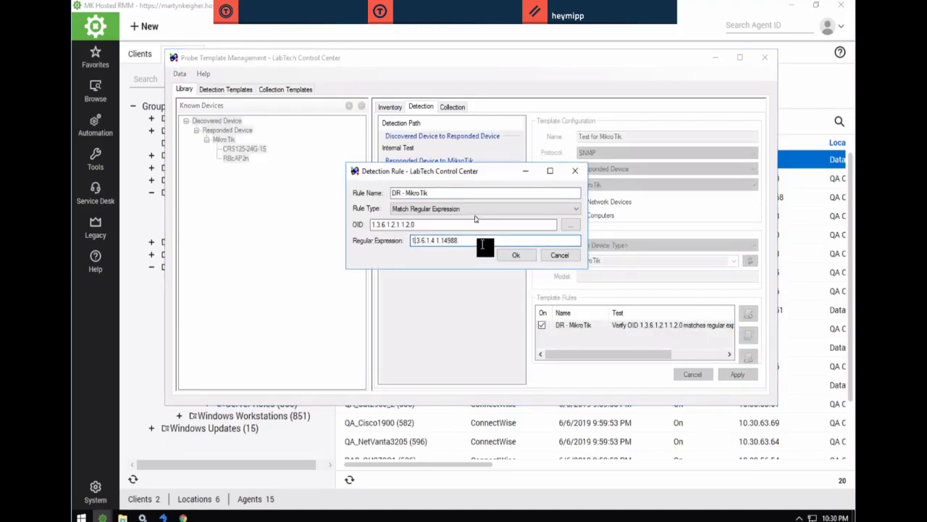
type("\\")
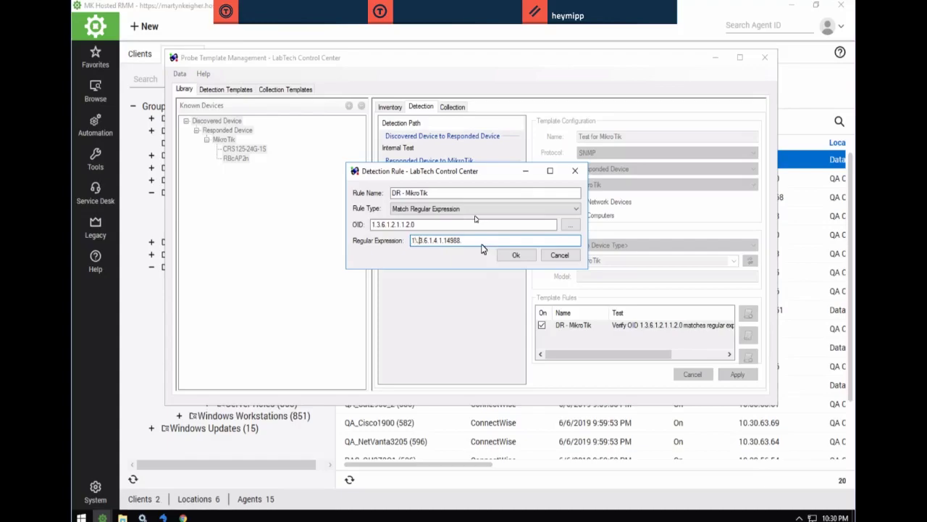
key("Right")
type("\\")
key("Right")
key("Right")
type("\\")
key("Right")
key("Right")
type("\\")
type("\\")
type("\\")
key("Right")
key("Right")
type("\\")
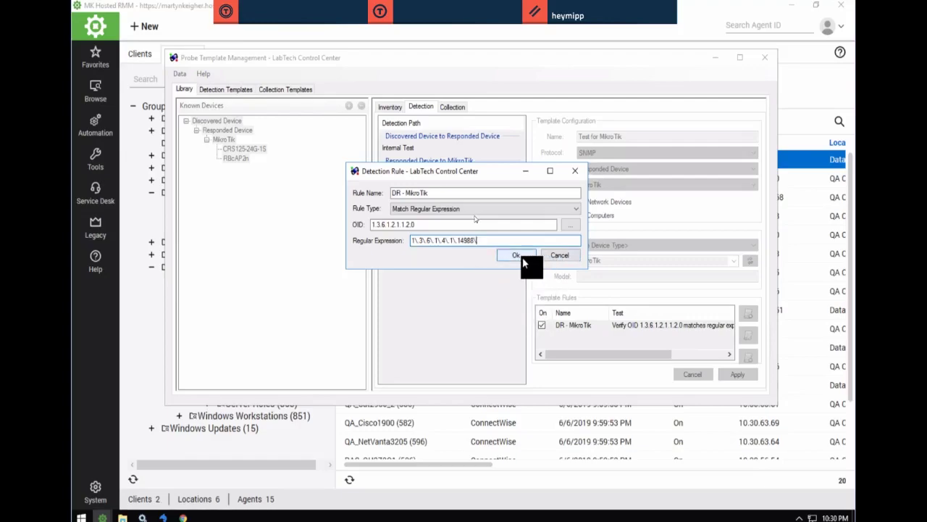
left_click(523, 257)
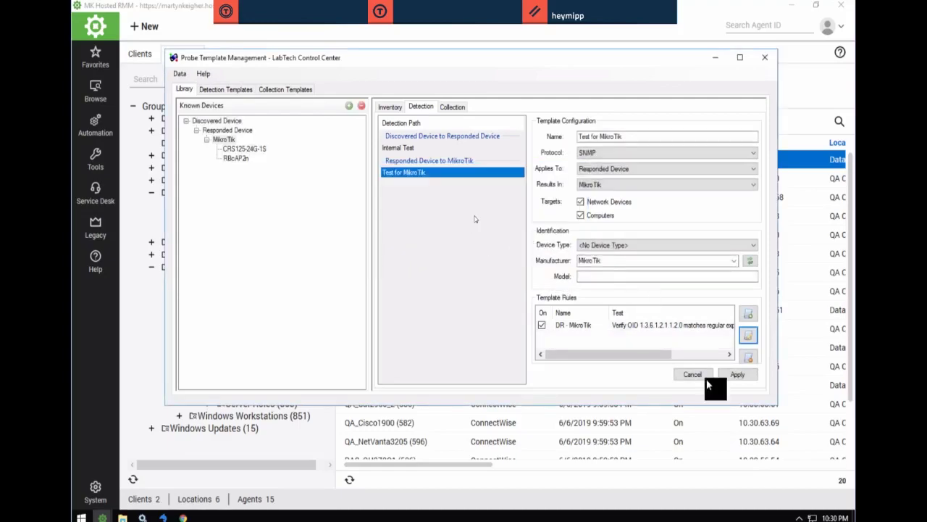
Step: Apply the Test for MikroTik change, then inspect the RBcAP2n detection rule's OID without changing it
left_click(738, 374)
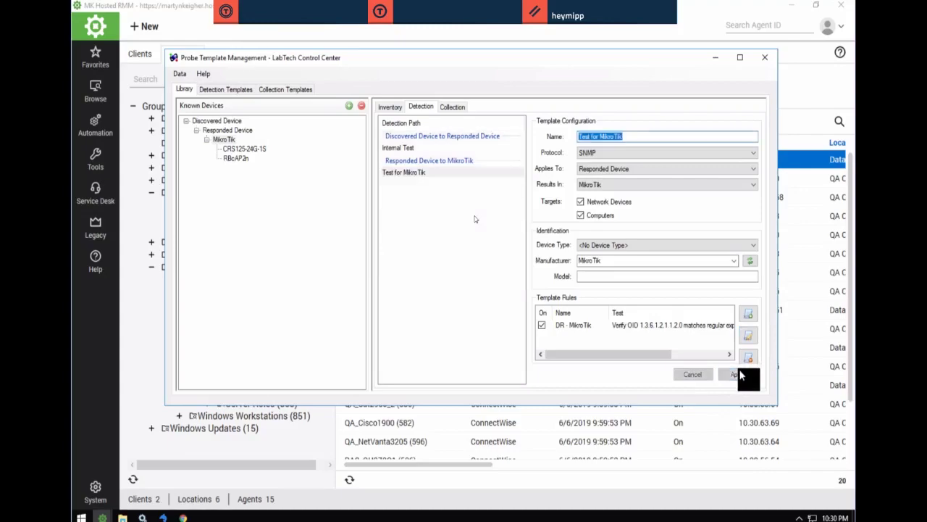
left_click(244, 159)
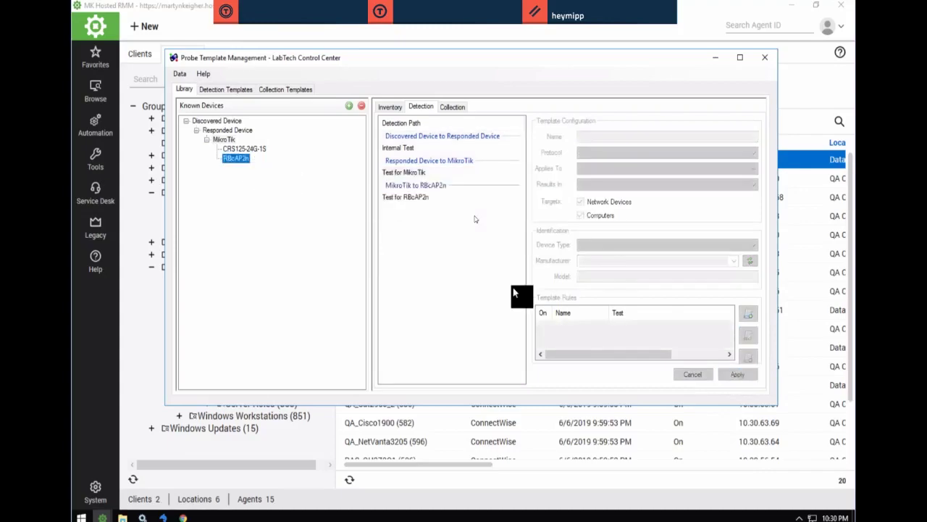
left_click(420, 200)
left_click(594, 326)
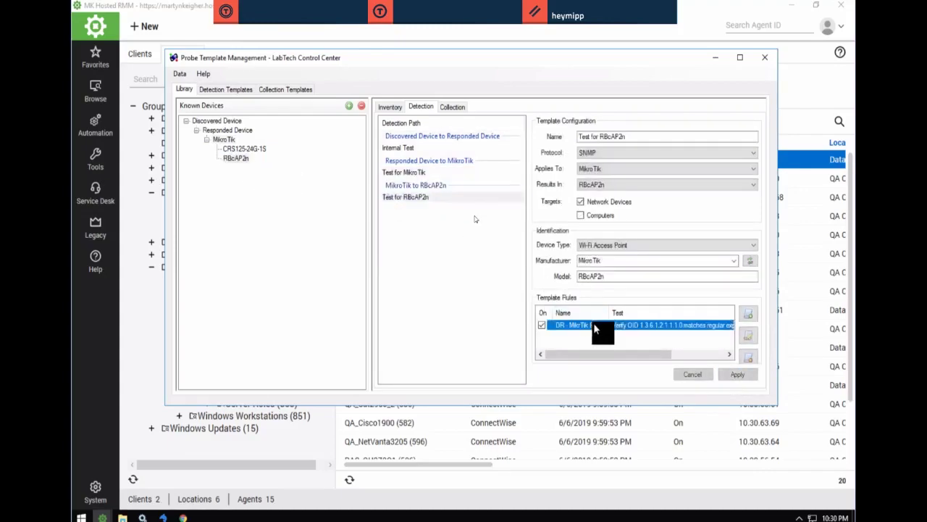
left_click(746, 337)
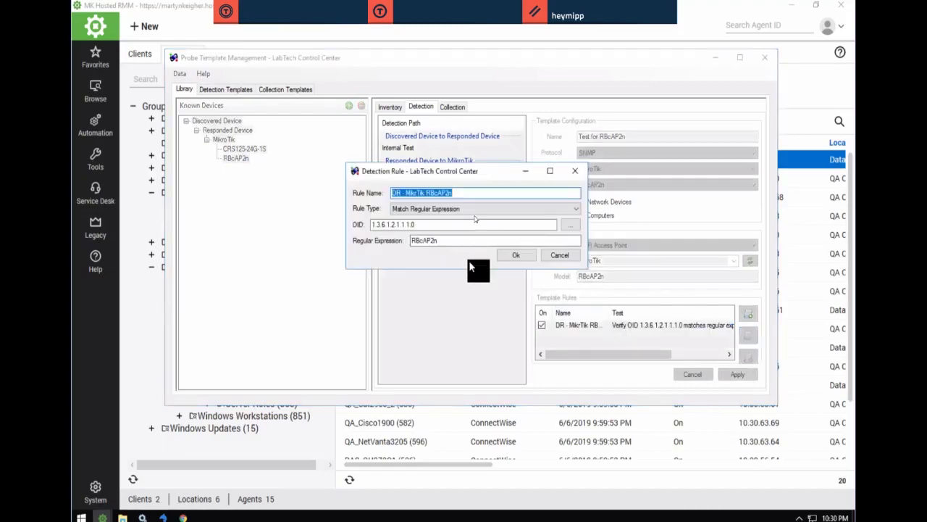
left_click(431, 225)
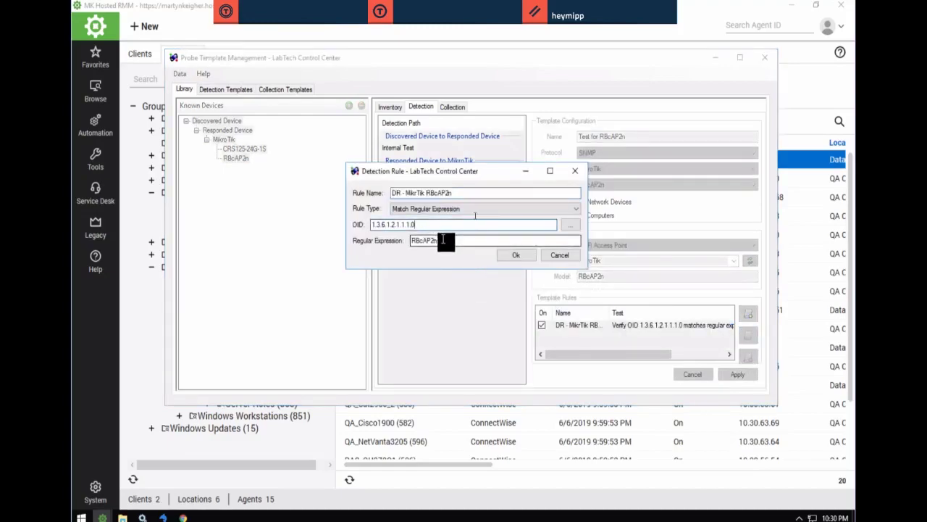
left_click(553, 255)
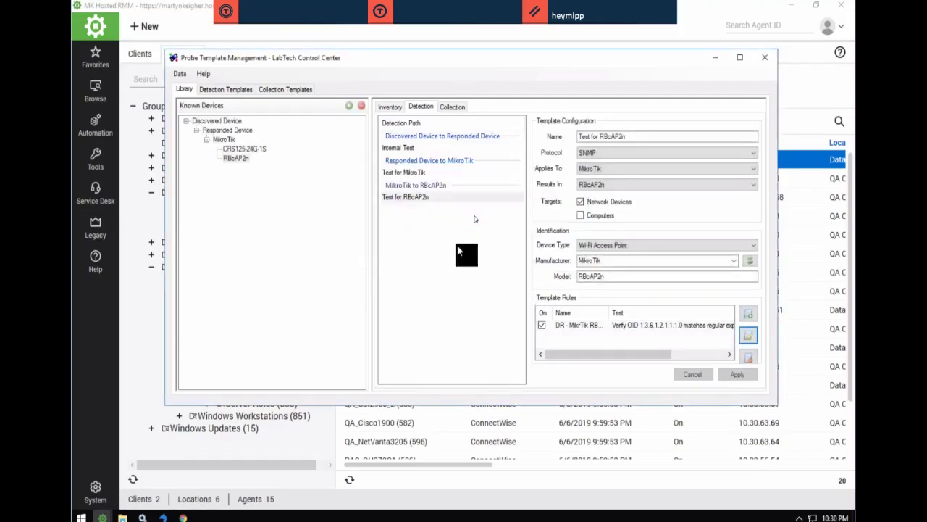
Step: Review the CRS125-24G-1S and RBcAP2n detection paths under MikroTik in the device tree
left_click(240, 150)
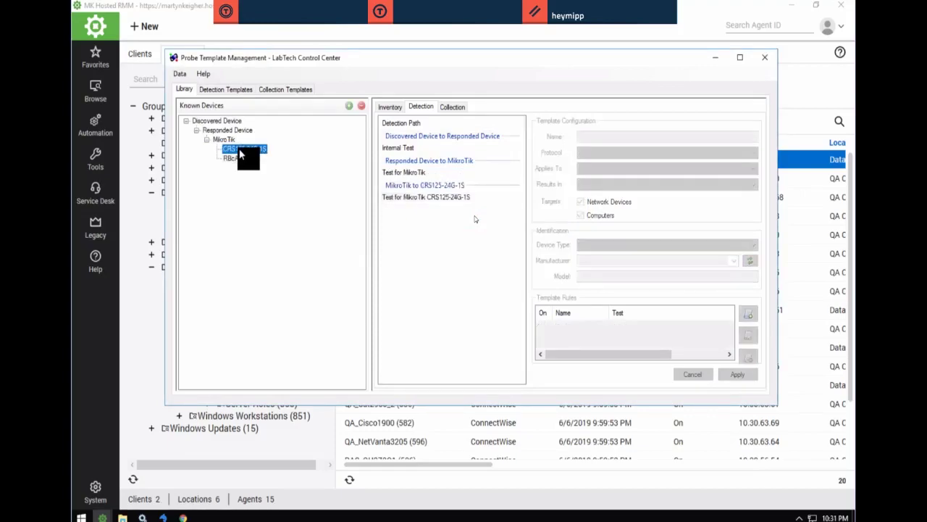
left_click(238, 159)
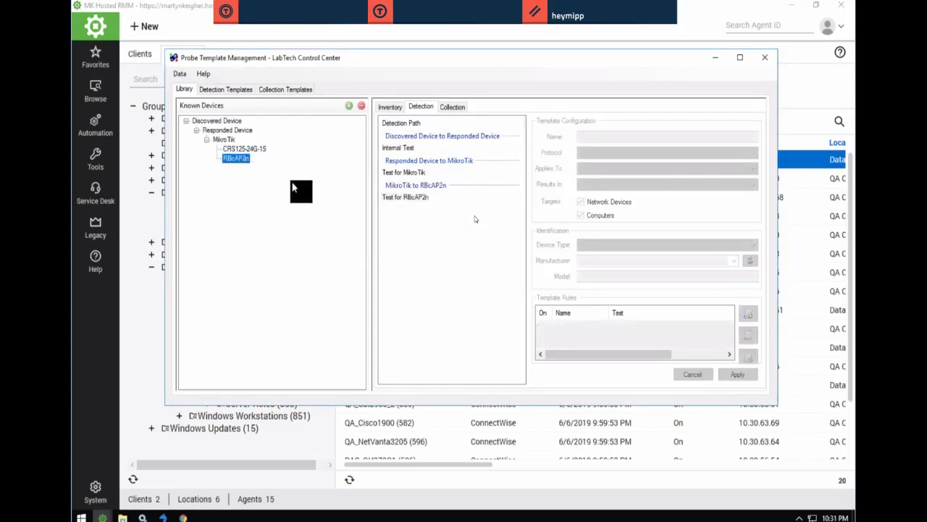
left_click(243, 149)
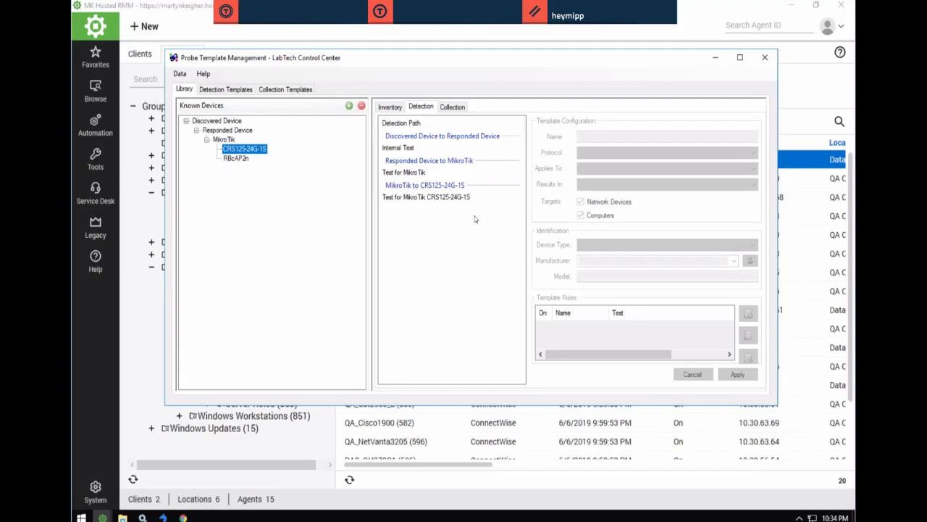
Step: Exit Probe Template Management for the Clients view, closing the MikroTik ticket and Network Devices windows
left_click(764, 58)
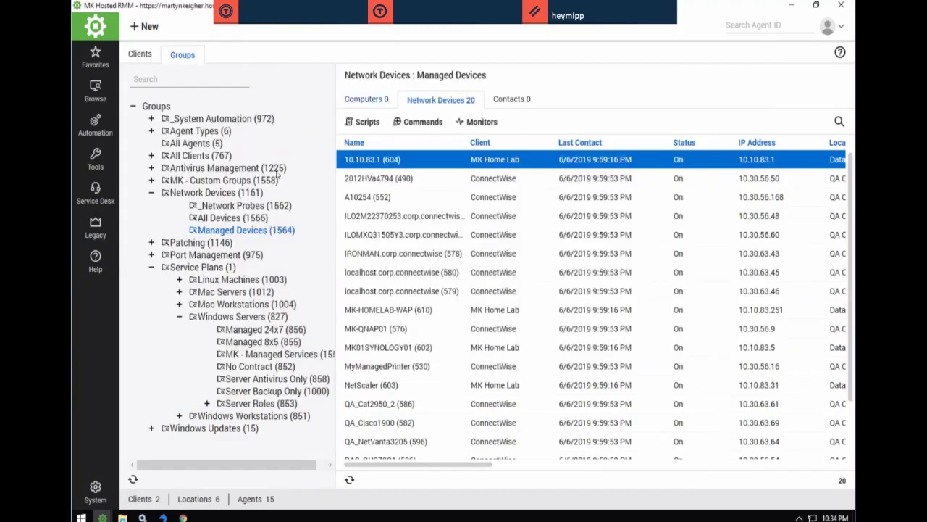
left_click(144, 58)
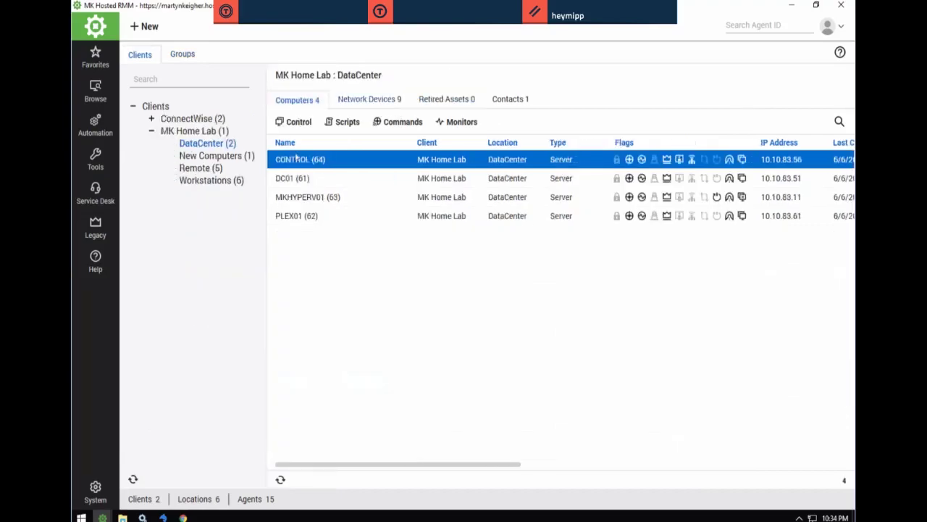
left_click(102, 517)
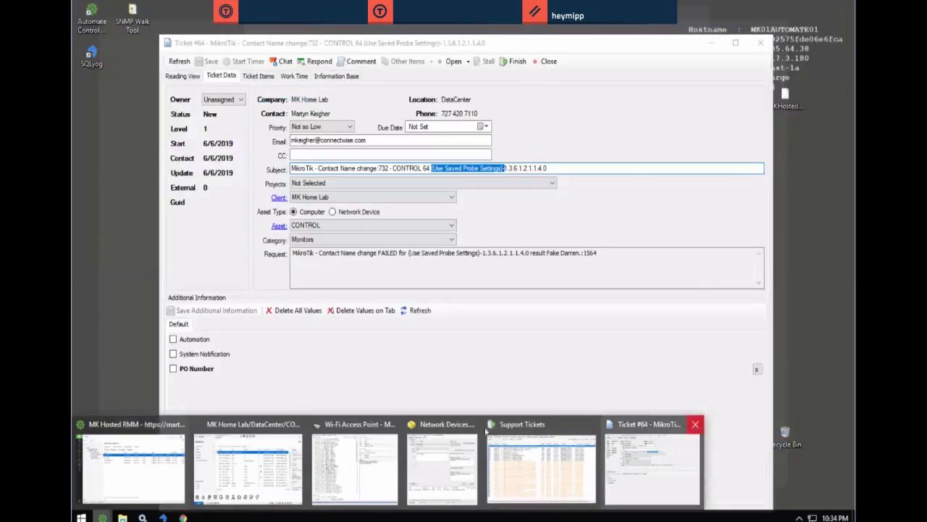
middle_click(554, 449)
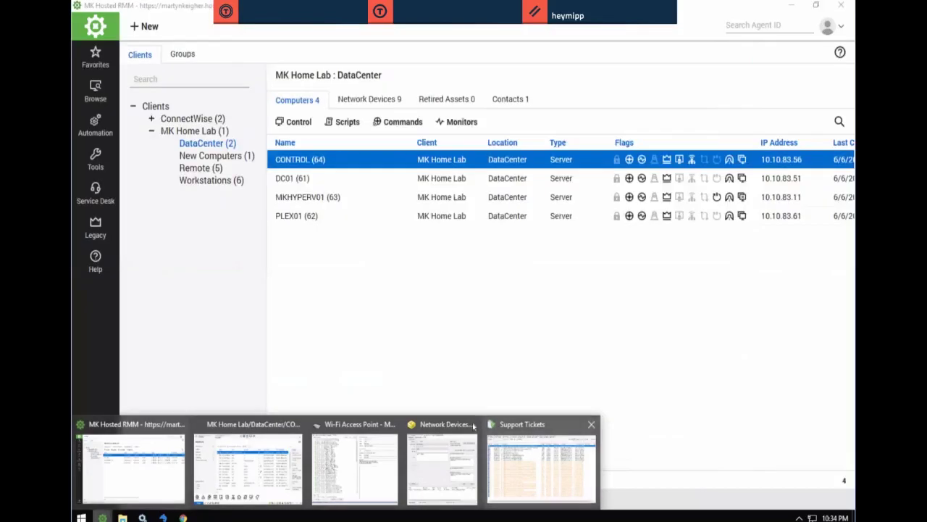
middle_click(397, 449)
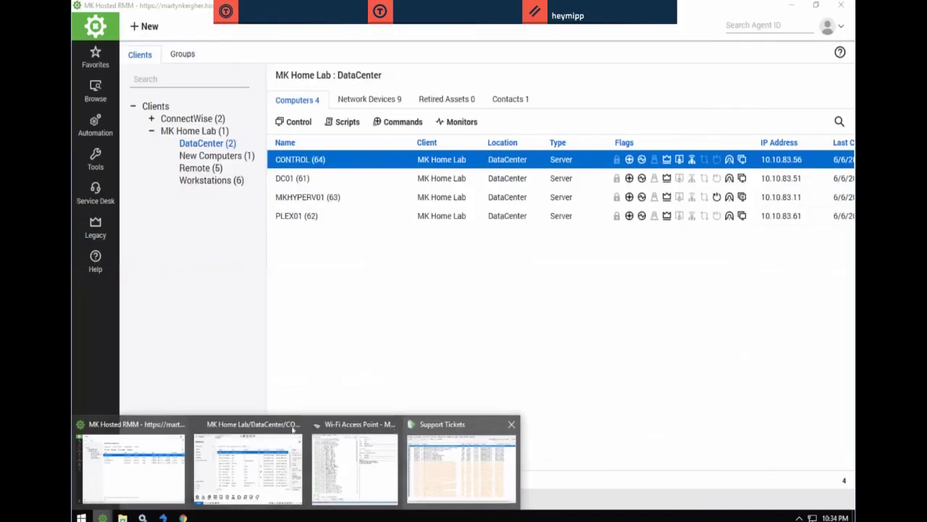
Step: Close the Wi-Fi Access Point, duplicate DataCenter and Support Tickets windows, leaving CONTROL, DC01, MKHYPERV01, PLEX01 listed
left_click(391, 424)
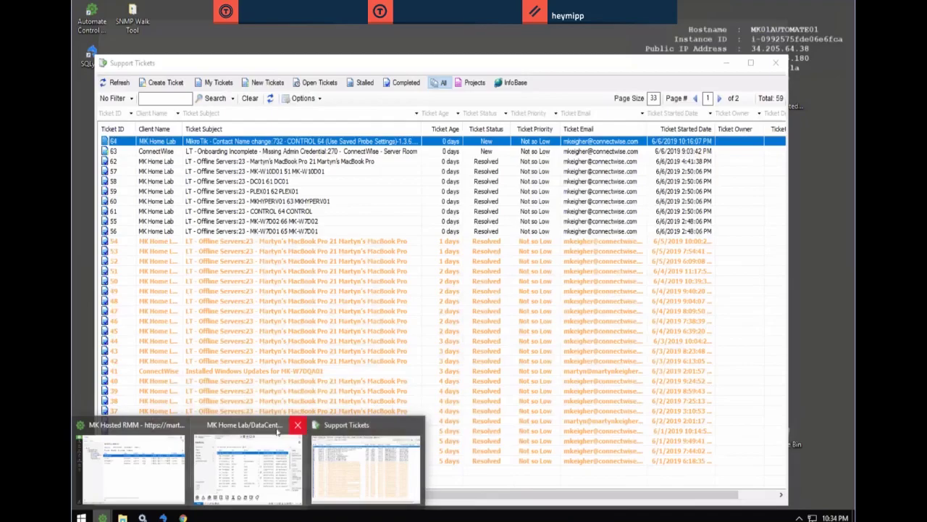
left_click(297, 424)
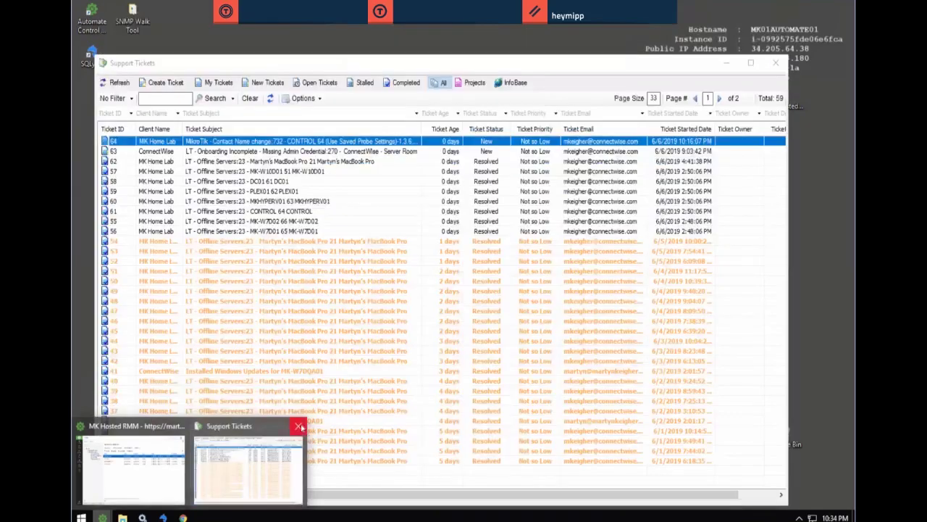
left_click(300, 426)
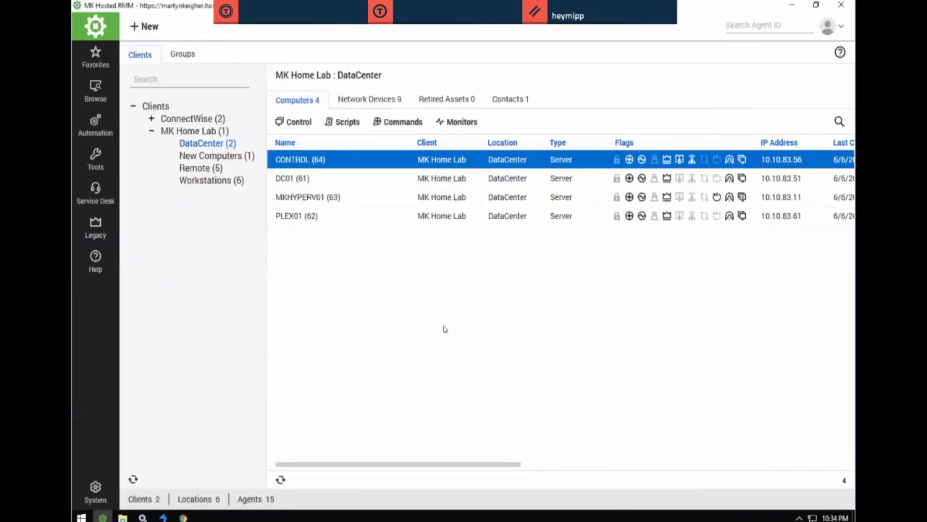
left_click(507, 99)
mouse_move(212, 1)
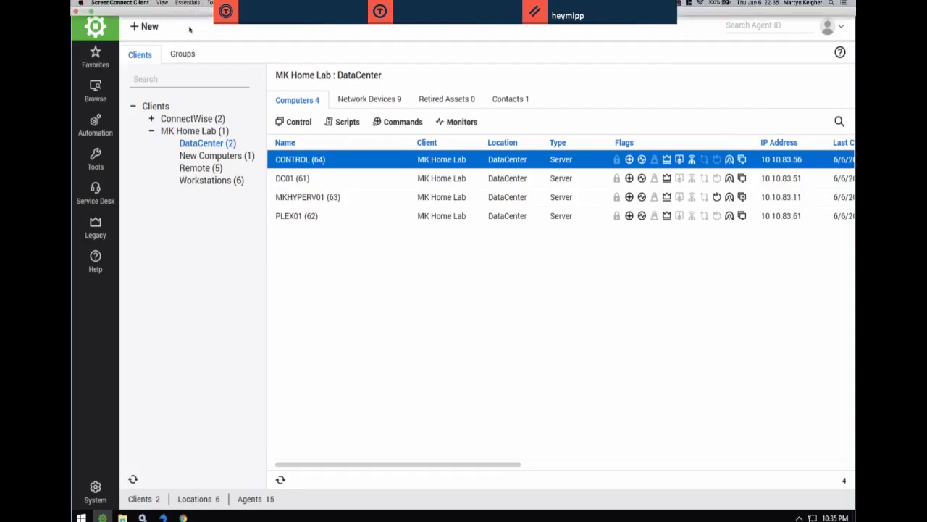
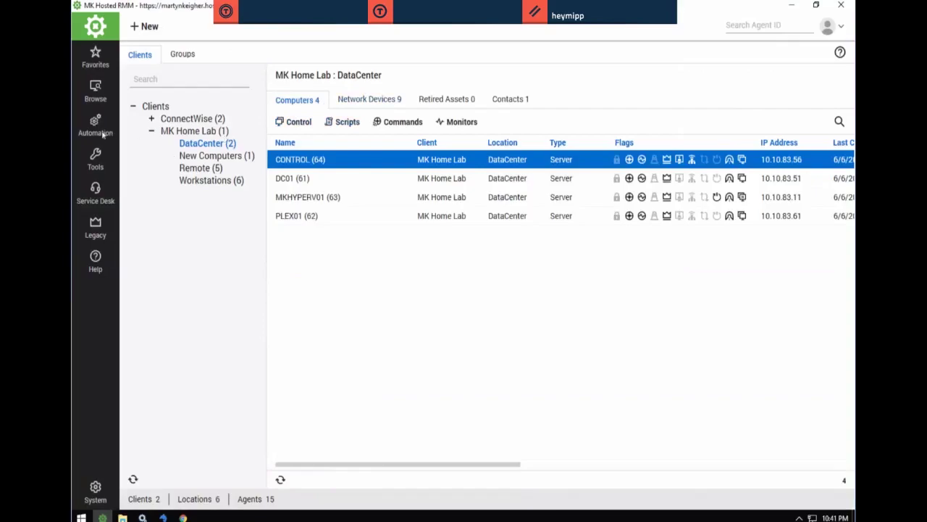
Step: Open the list of Automation features in the ConnectWise Automate sidebar
left_click(95, 127)
Step: Launch Probe Template Management from the Templates list
left_click(192, 212)
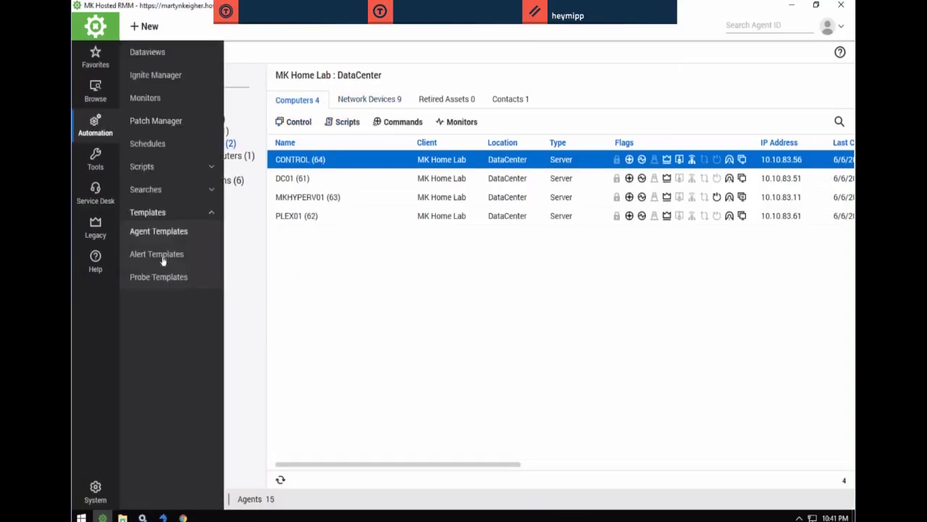
left_click(158, 277)
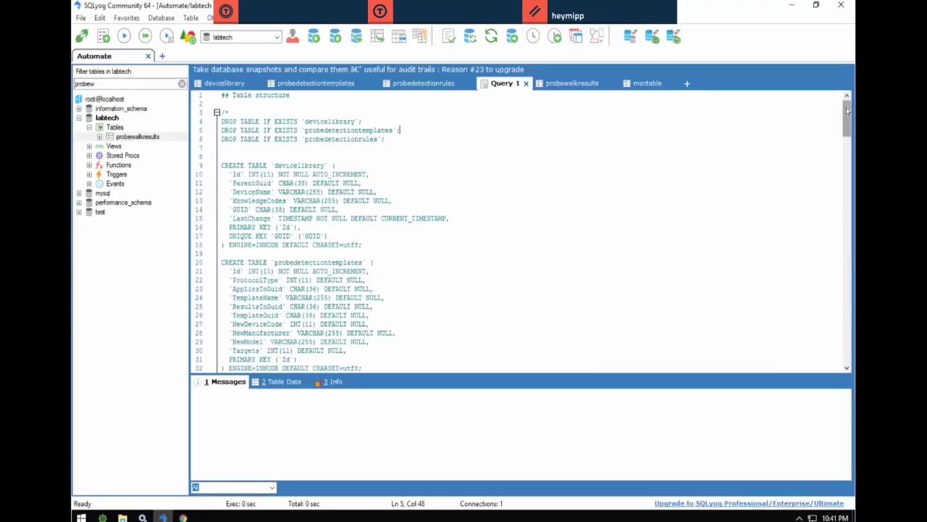
Step: Select the entire probe library rebuild script and execute all 13 queries with F9
mouse_move(848, 120)
left_mouse_down()
mouse_move(850, 319)
mouse_move(848, 311)
left_mouse_up()
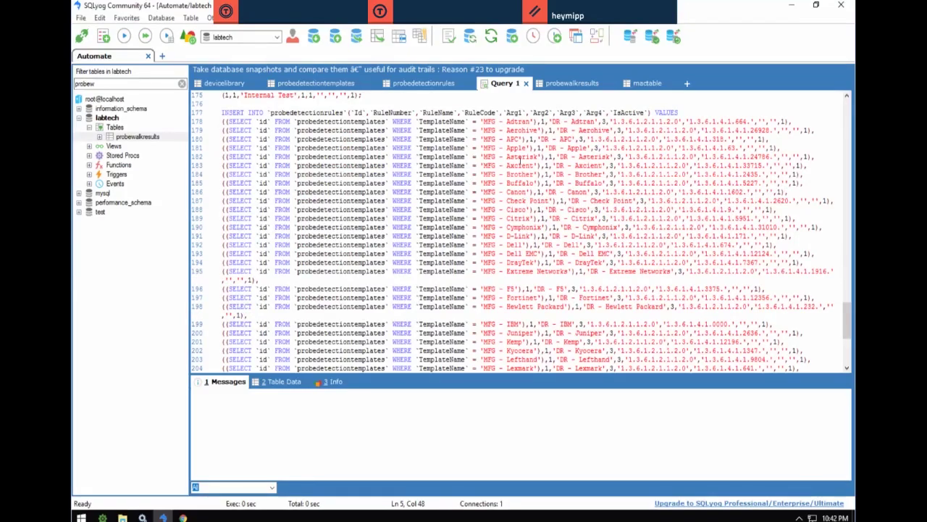
scroll(847, 359, "down", 7)
left_click(833, 334)
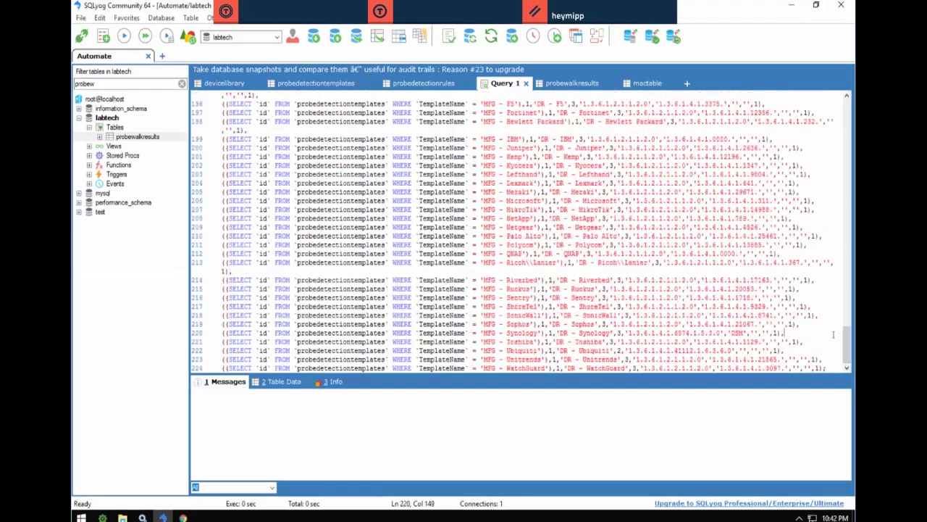
key("End")
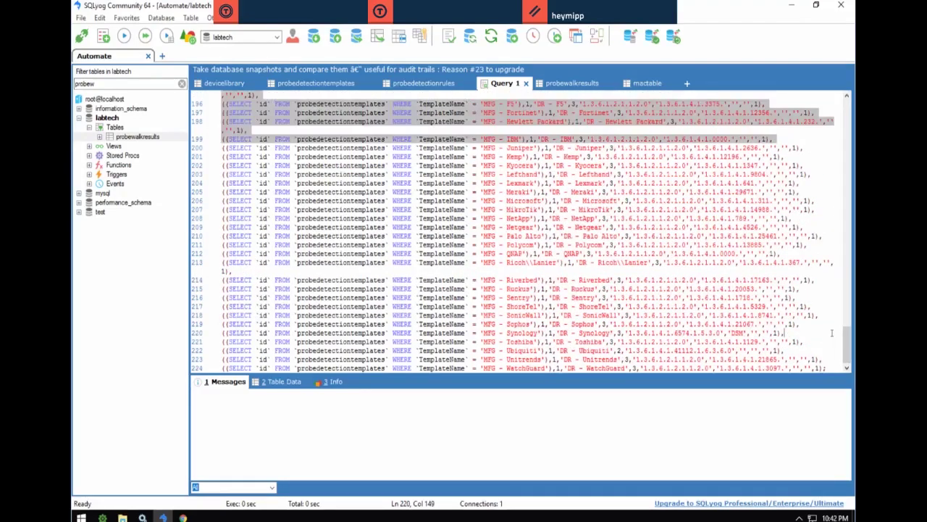
key("ctrl+a")
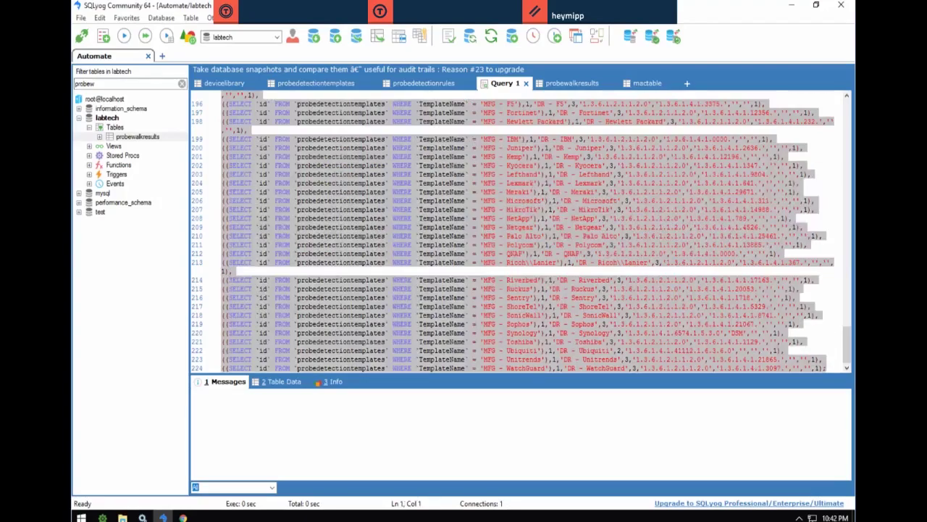
key("F9")
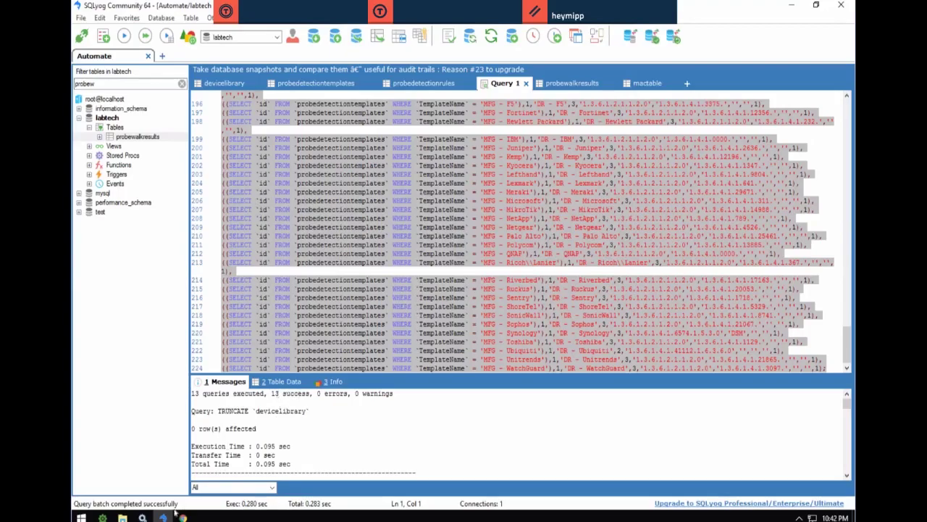
Step: Reload the device library from the database in Probe Template Management and maximize its window
mouse_move(102, 515)
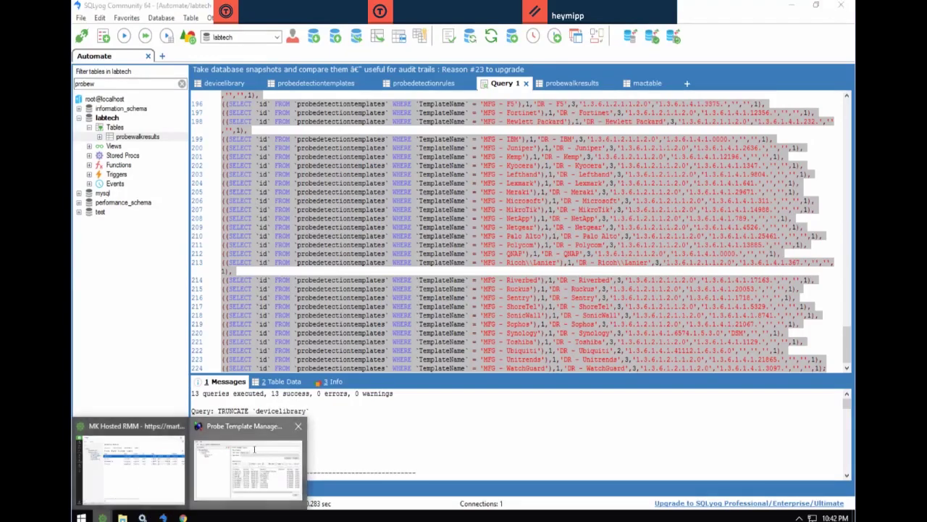
left_click(254, 449)
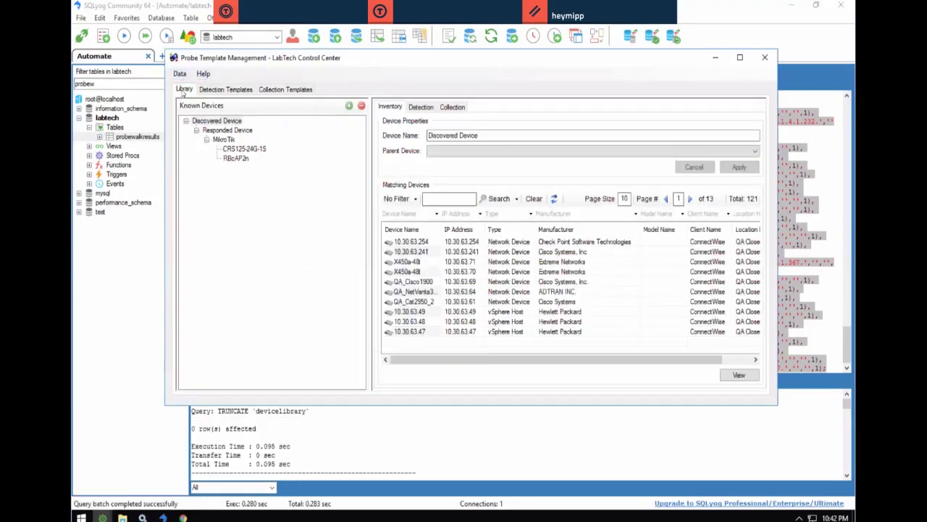
left_click(180, 74)
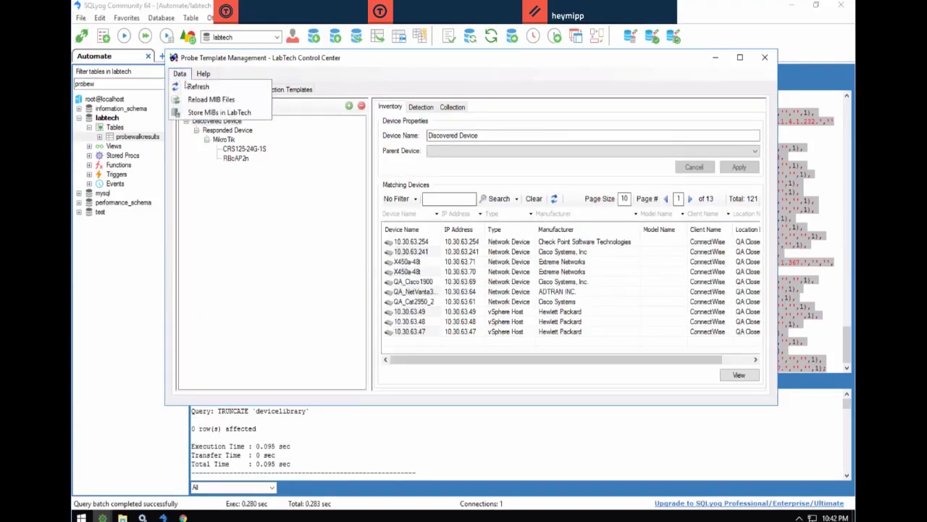
left_click(187, 86)
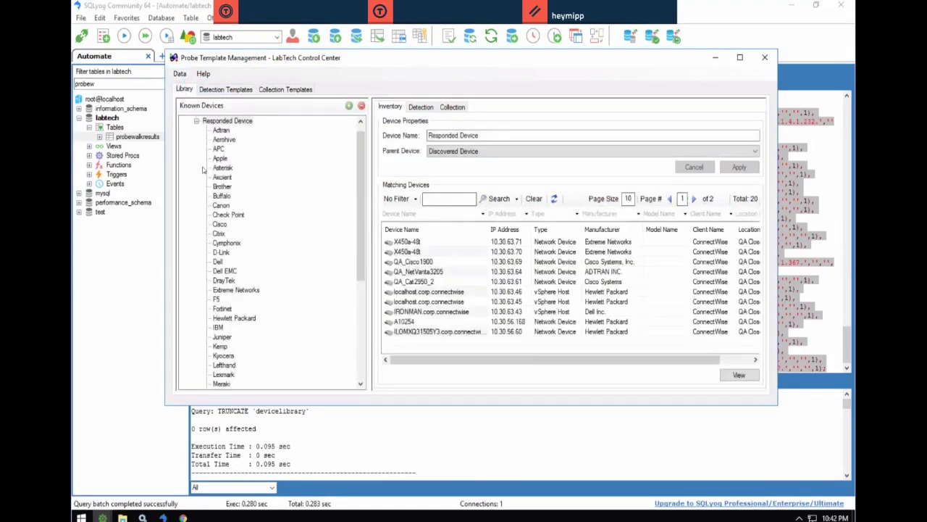
left_click(740, 57)
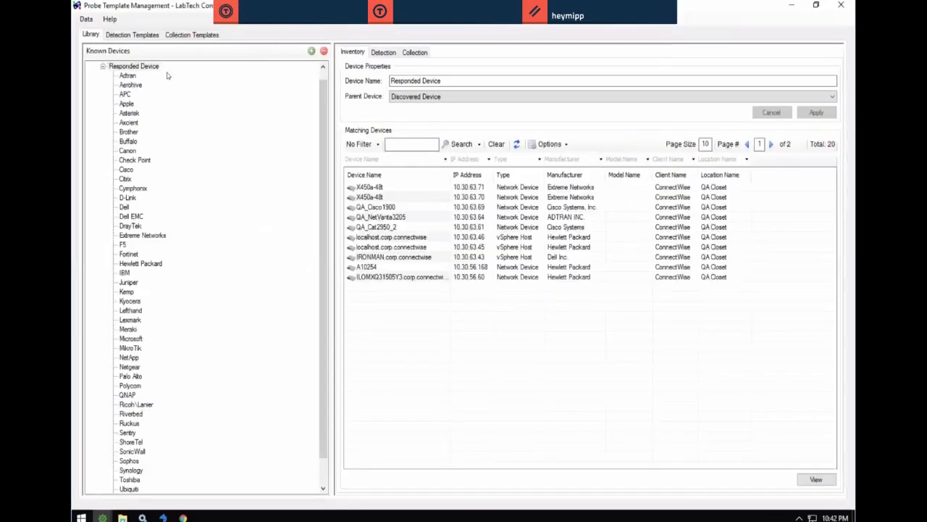
left_click(323, 66)
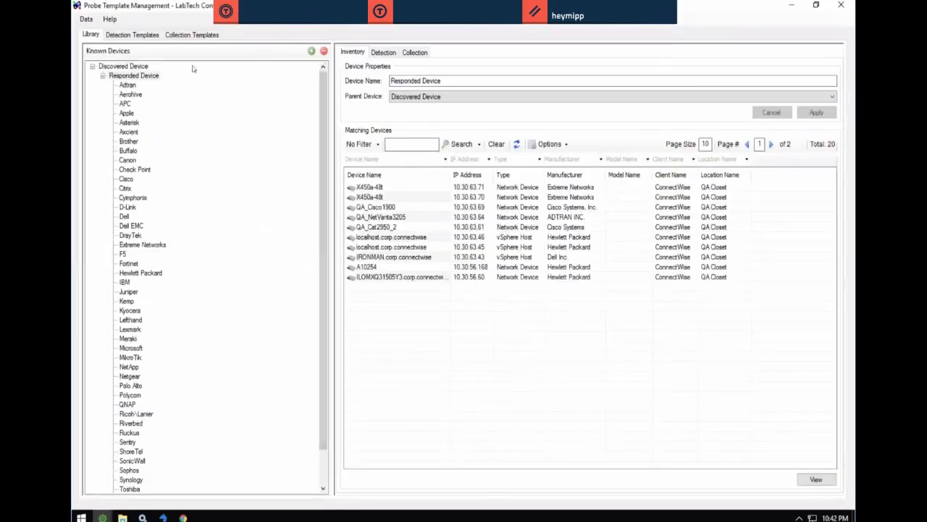
Step: Browse the Adtran, Aerohive, APC, Canon, Fortinet and DrayTek known-device entries
left_click(128, 85)
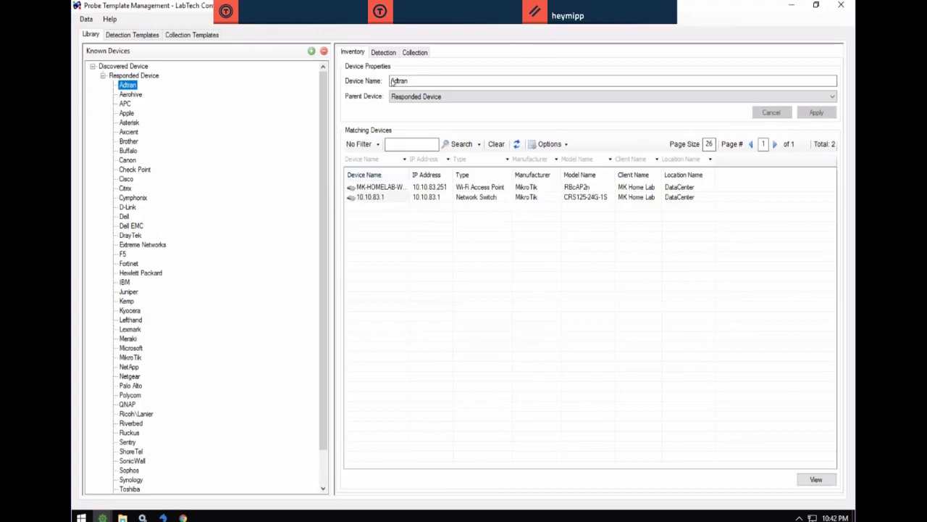
left_click(133, 95)
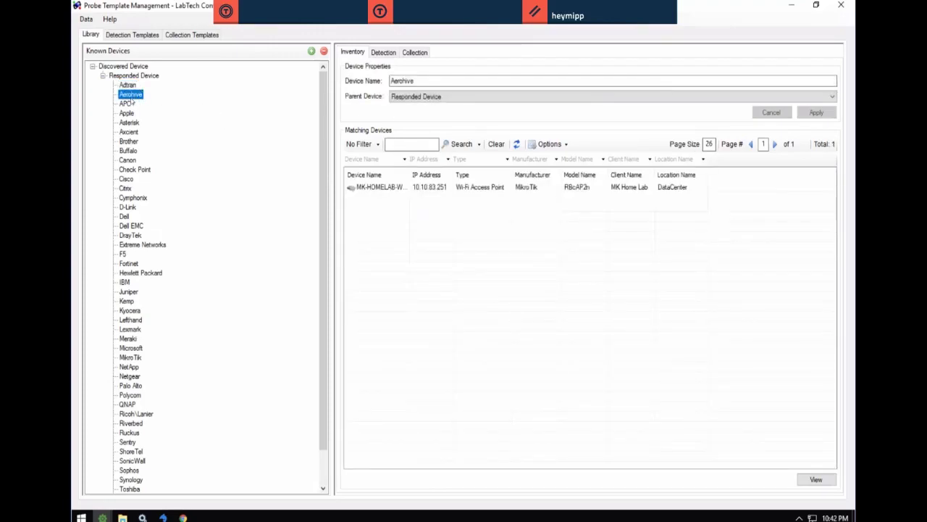
left_click(128, 104)
key("Down")
key("Down")
key("Down")
key("Down")
key("Down")
key("Down")
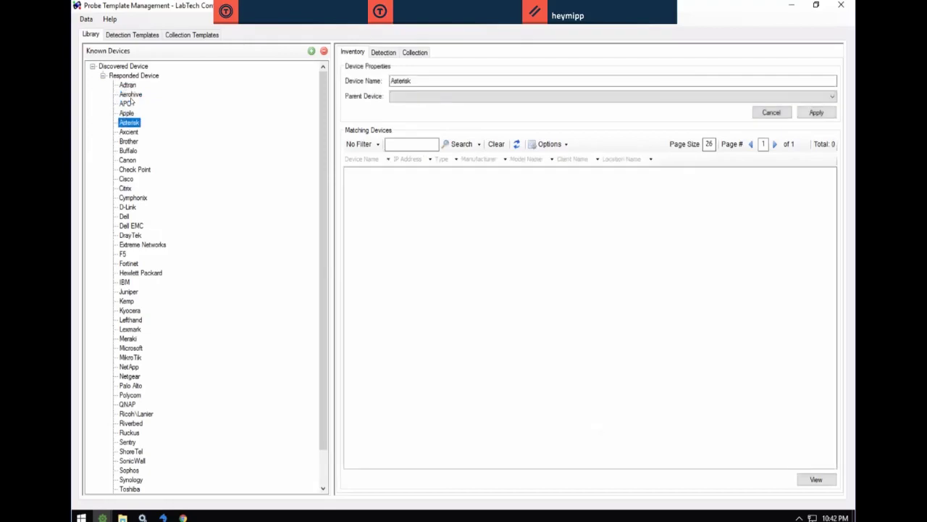
key("Down")
key("Down")
key("Down")
key("Down")
key("Down")
key("Down")
key("Down")
key("Down")
key("Down")
key("Down")
key("Down")
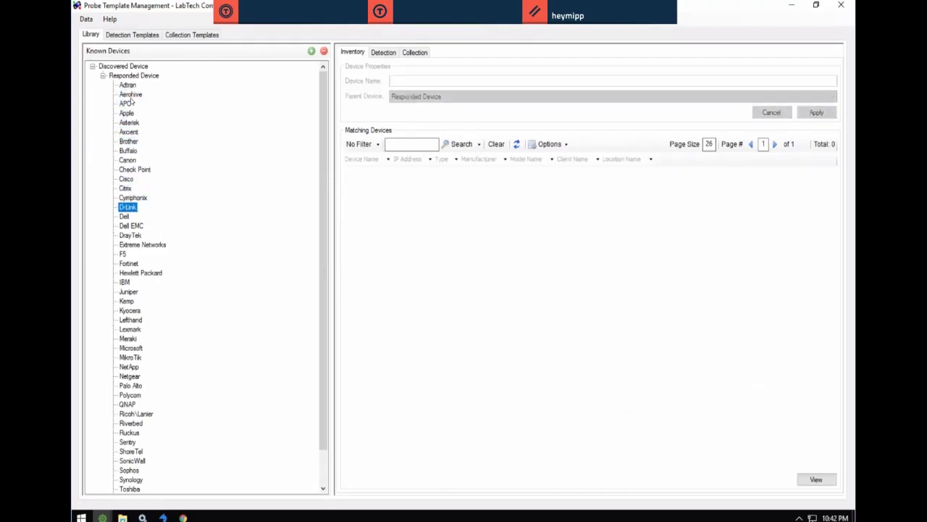
left_click(134, 235)
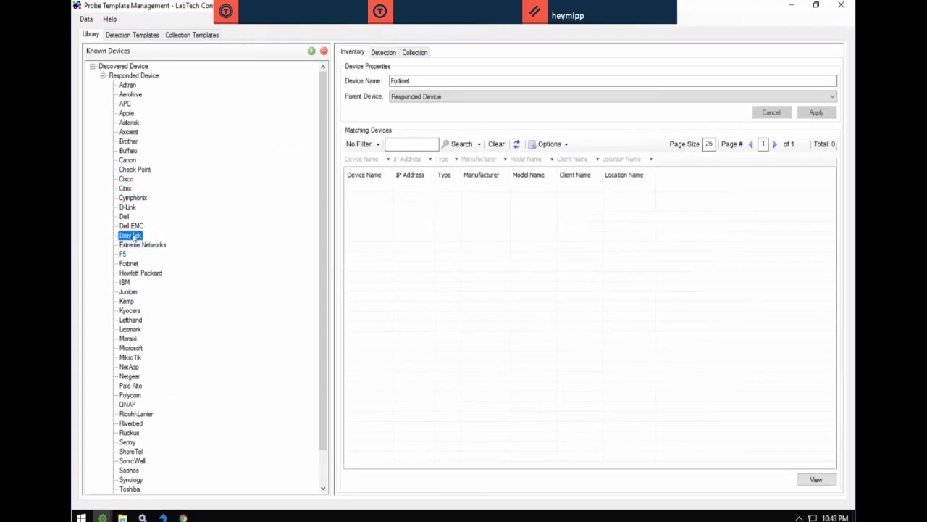
left_click(134, 87)
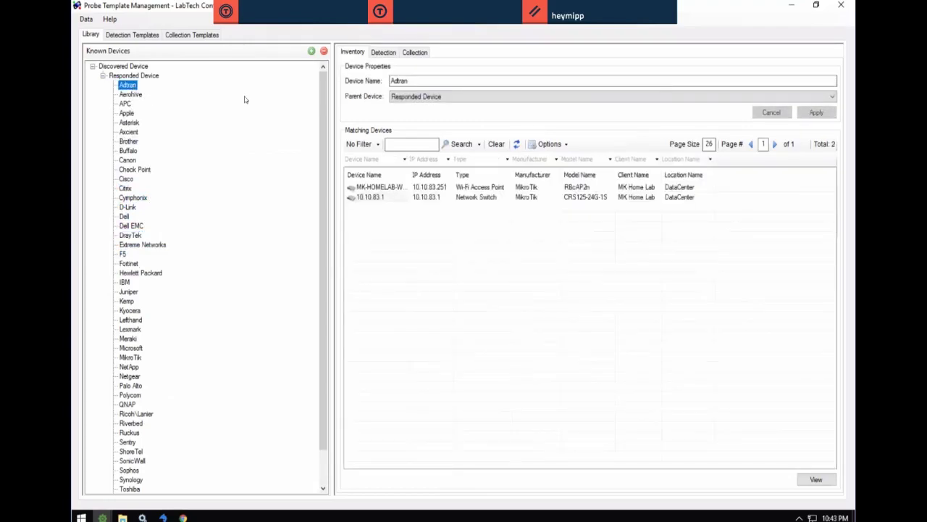
Step: View the QNAP, Synology, DrayTek and Dell EMC entries, then return to the SQL script
left_click_drag(321, 89, 321, 121)
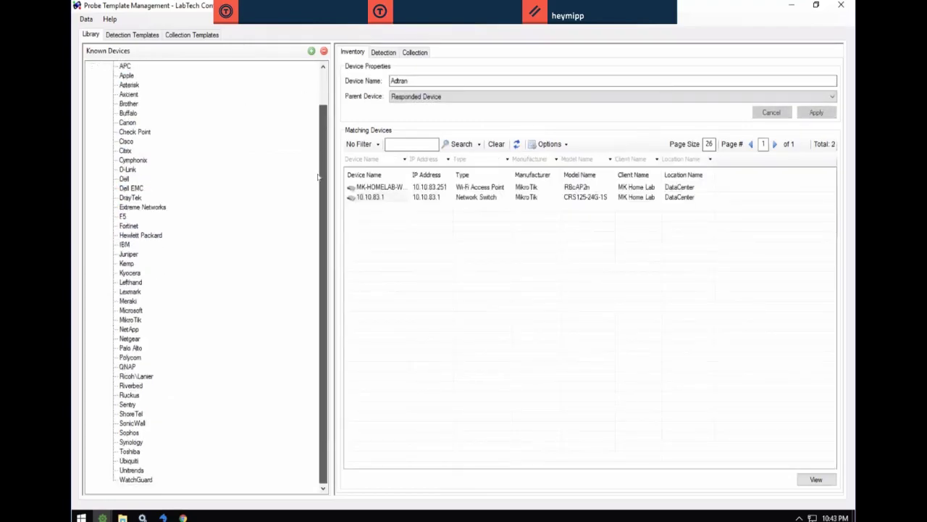
left_click(128, 366)
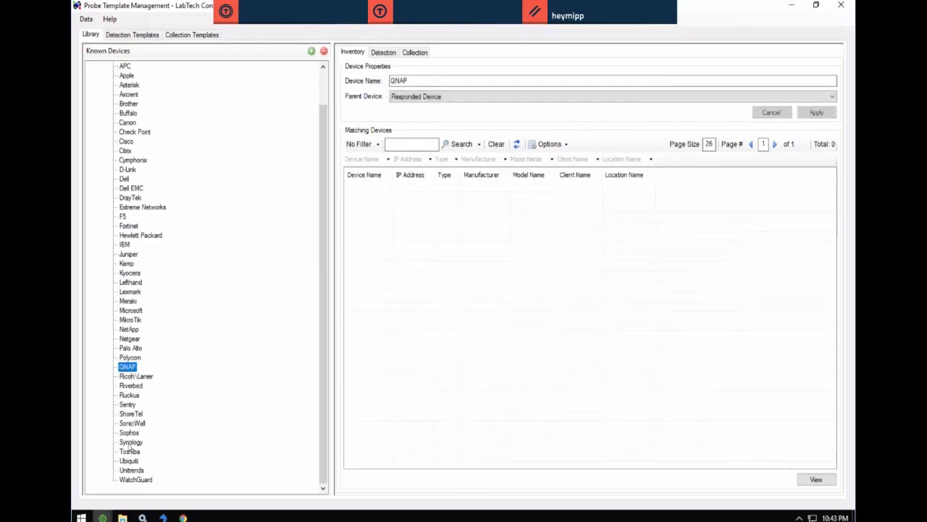
left_click(131, 441)
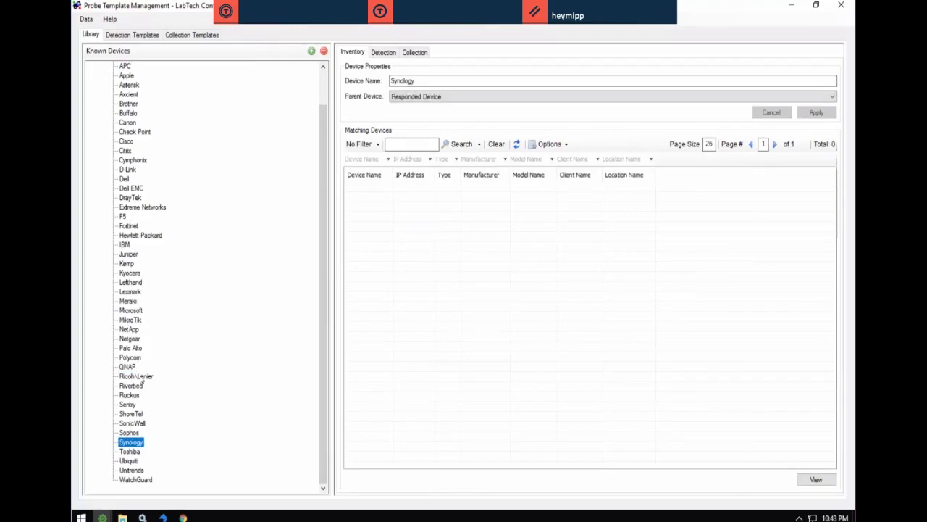
left_click(132, 198)
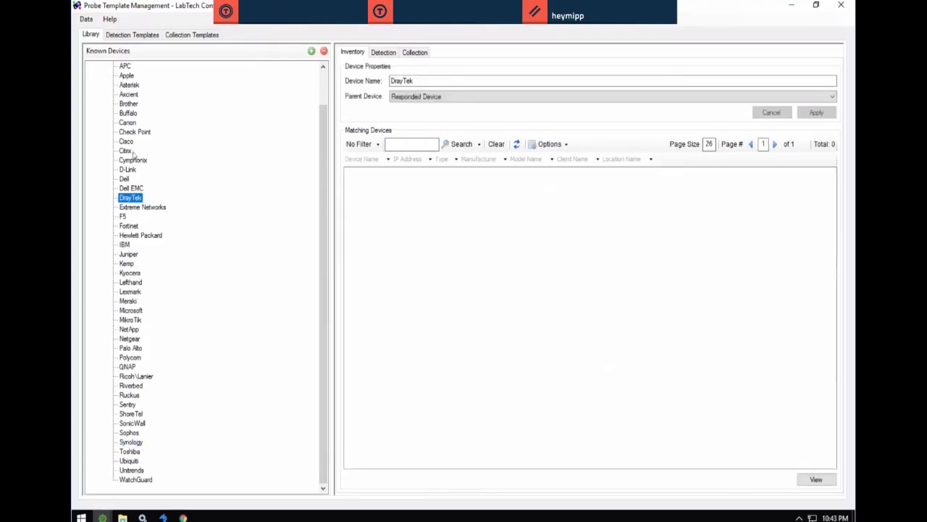
left_click(130, 189)
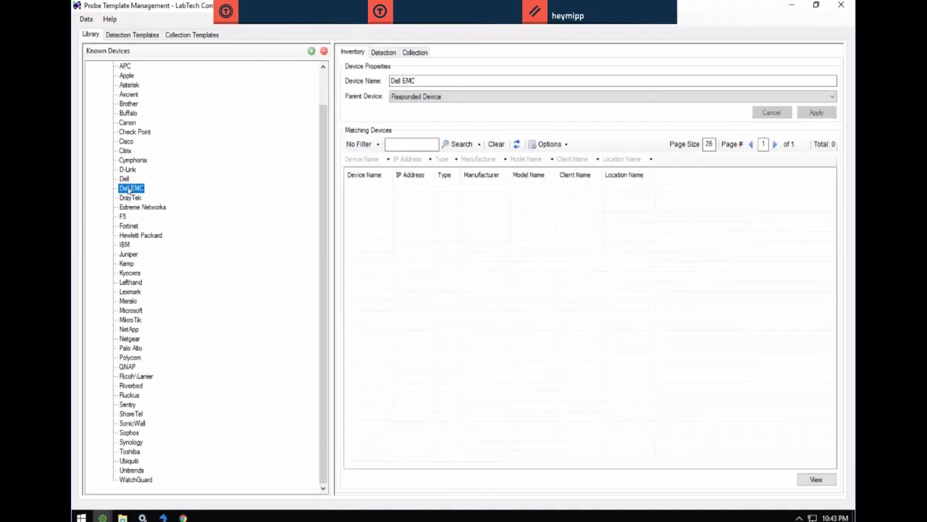
left_click_drag(326, 190, 326, 109)
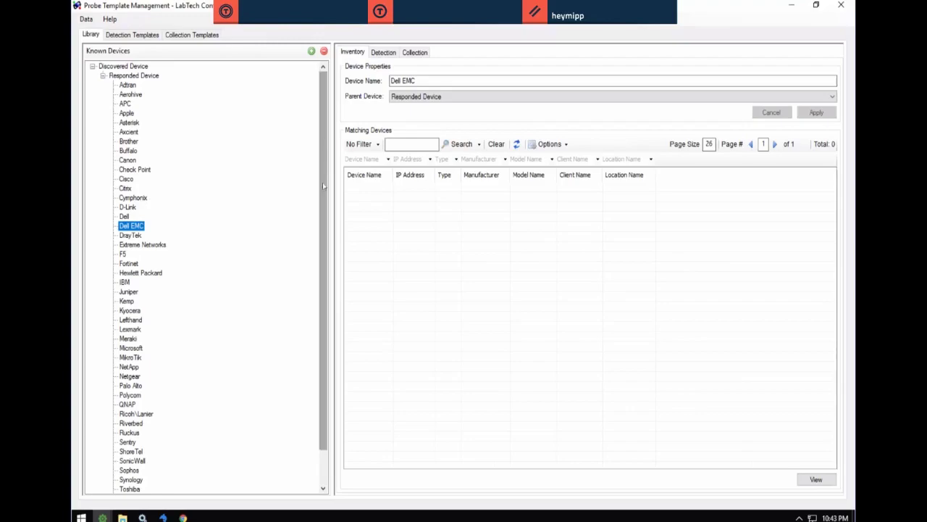
left_click_drag(324, 187, 300, 299)
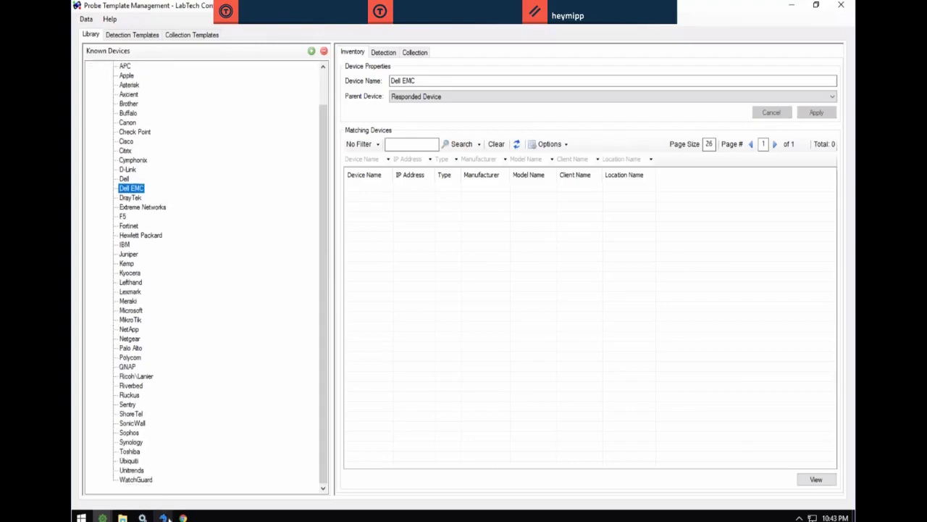
key("alt+Tab")
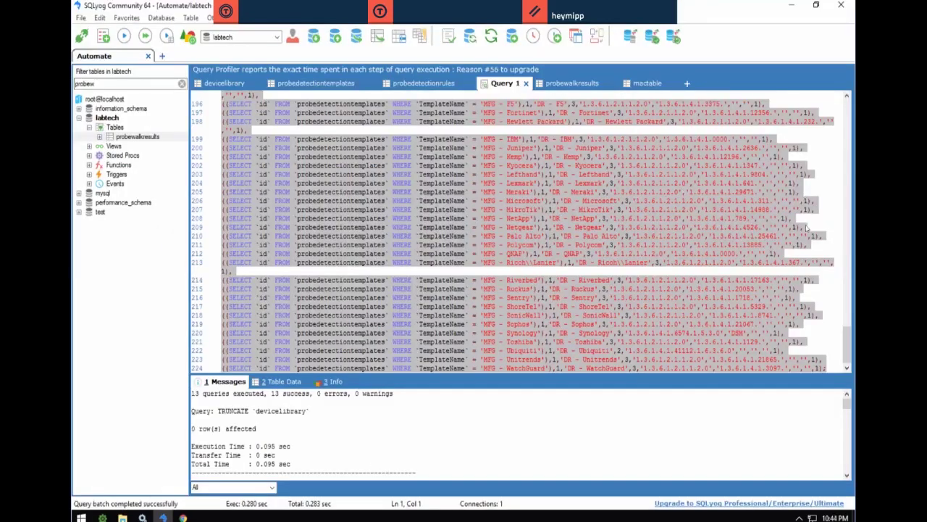
scroll(837, 161, "up", 8)
scroll(837, 161, "up", 20)
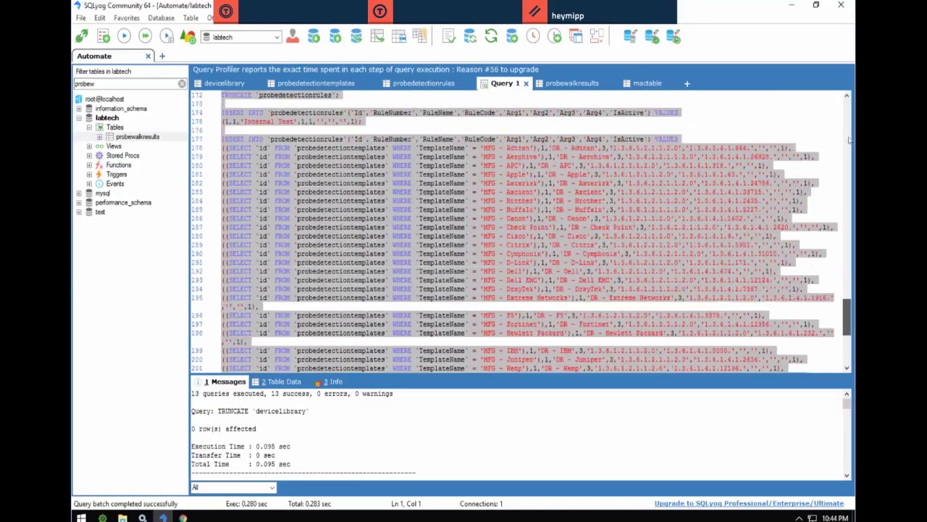
left_click(736, 157)
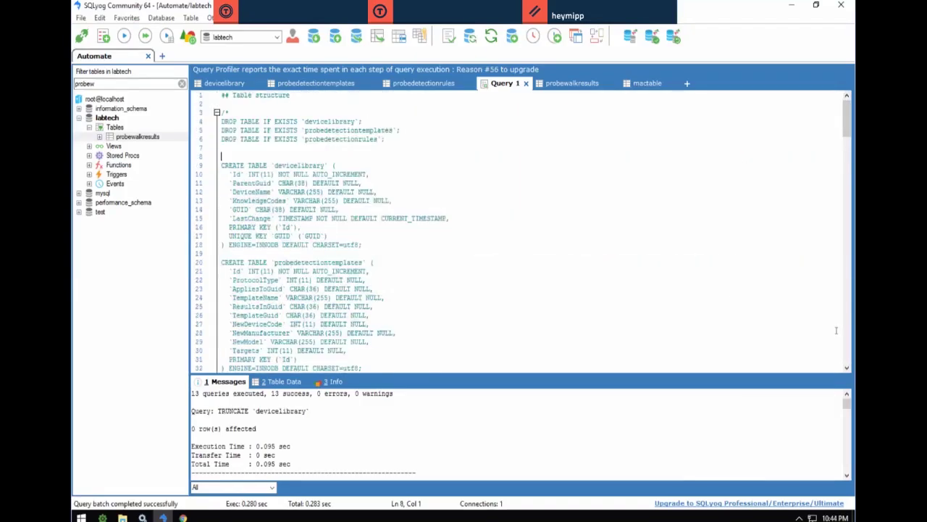
scroll(846, 369, "down", 9)
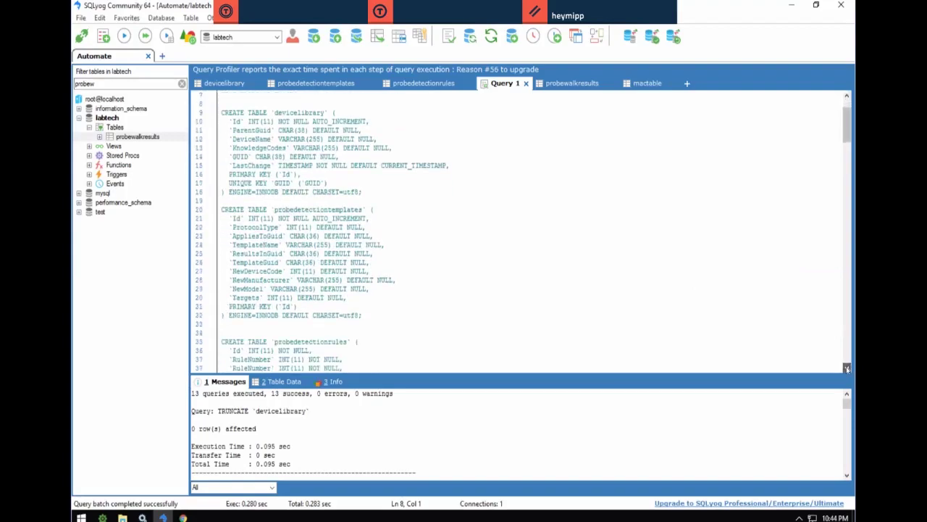
scroll(847, 369, "down", 4)
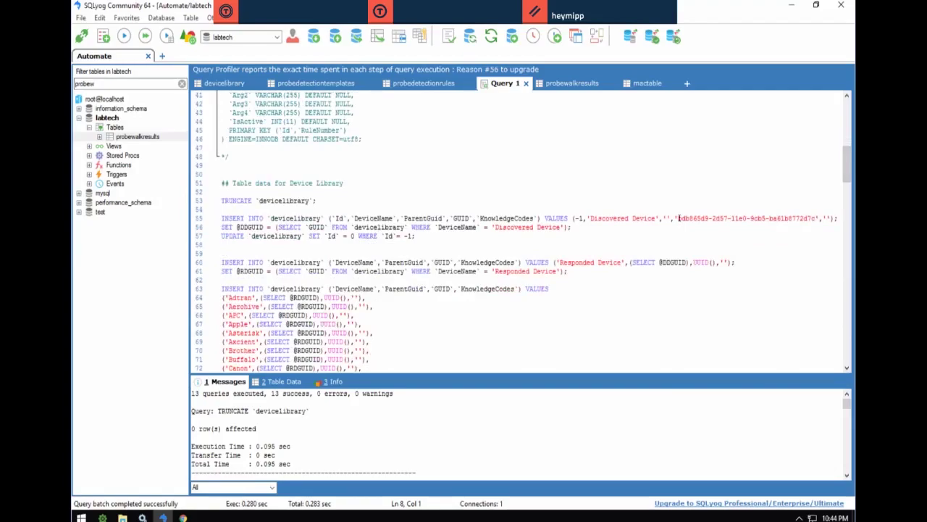
left_click_drag(679, 218, 816, 218)
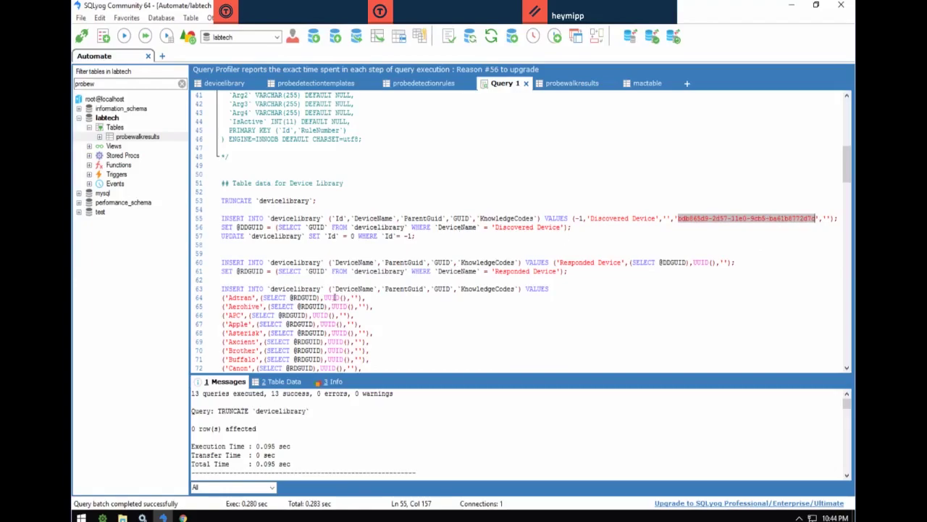
left_click(323, 297)
key("Right")
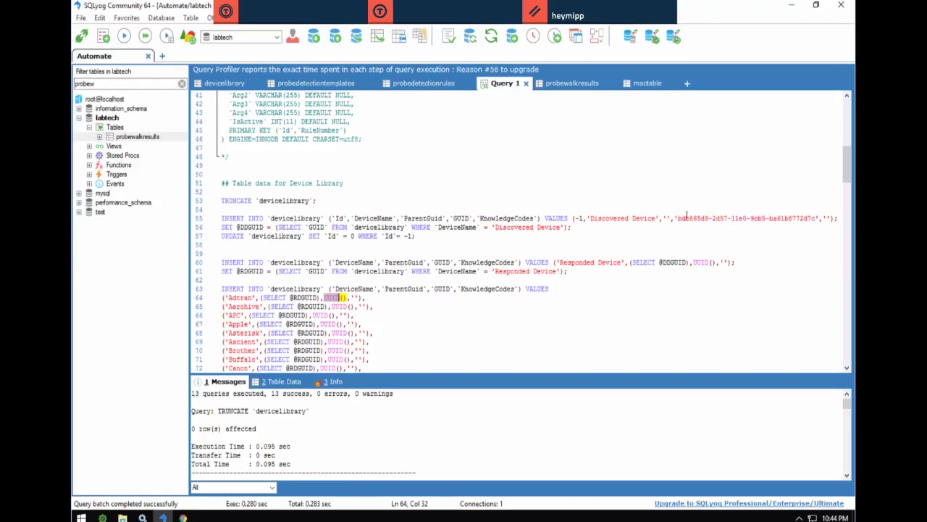
left_click_drag(678, 218, 817, 218)
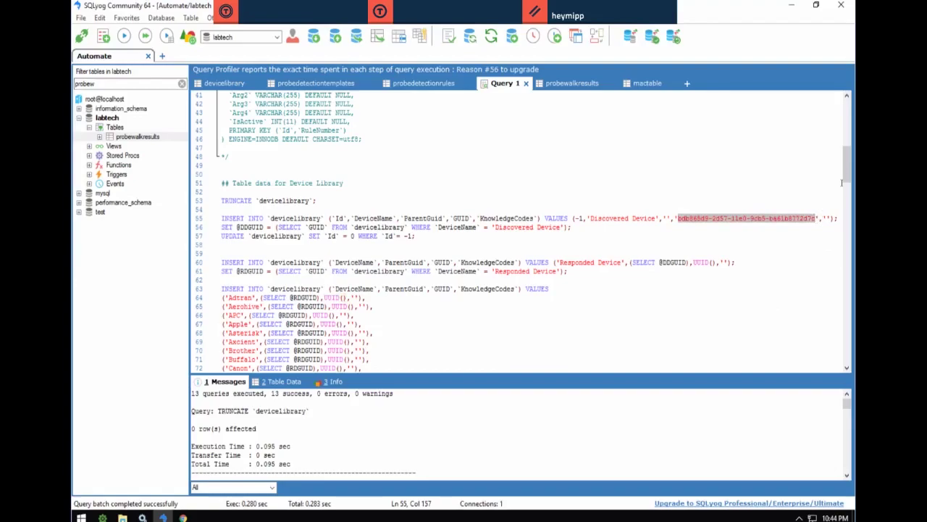
left_click(846, 232)
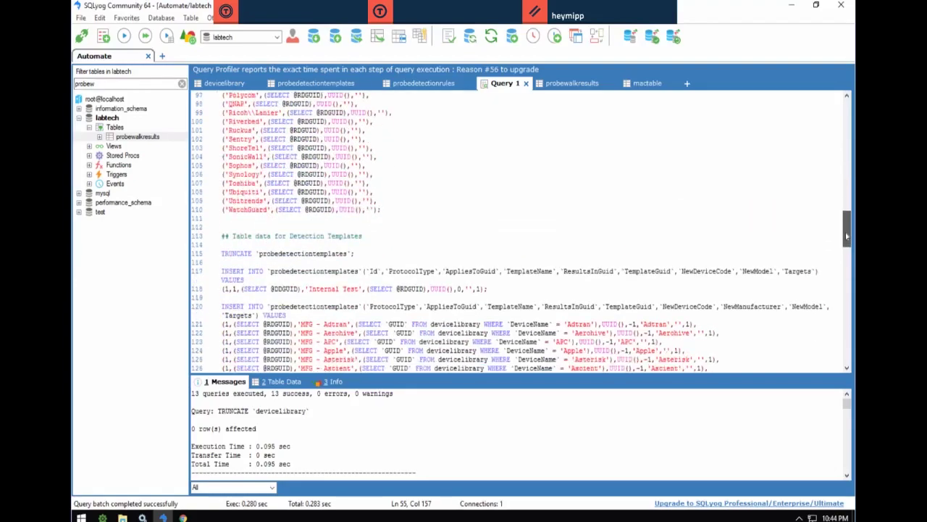
left_click_drag(846, 236, 847, 125)
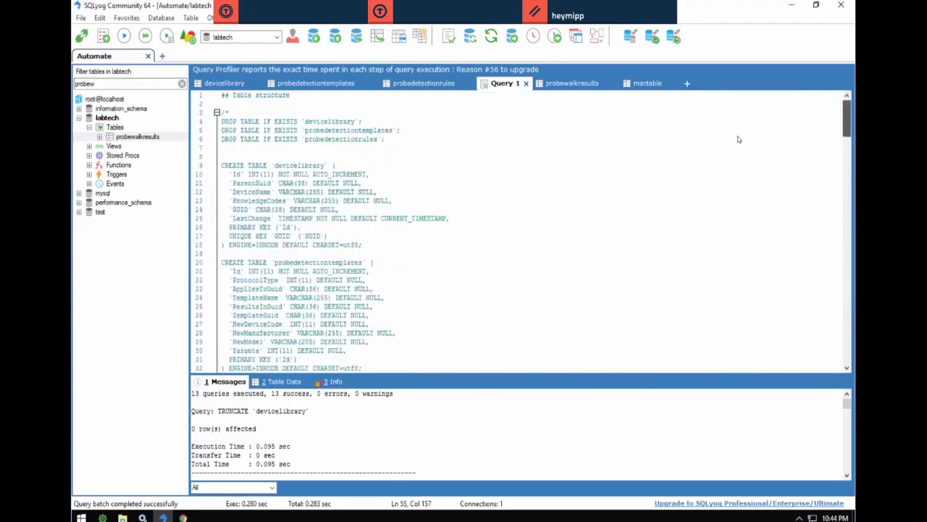
left_click_drag(739, 139, 721, 141)
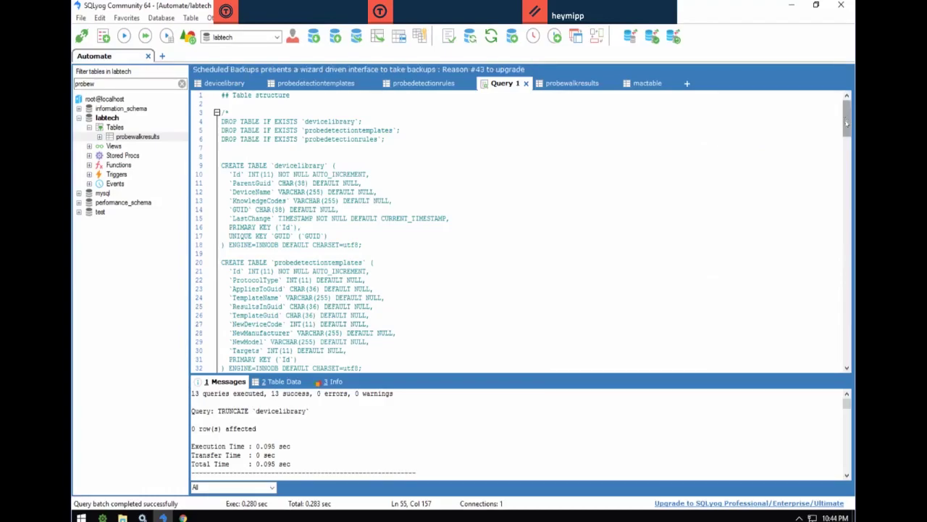
left_click_drag(847, 122, 849, 184)
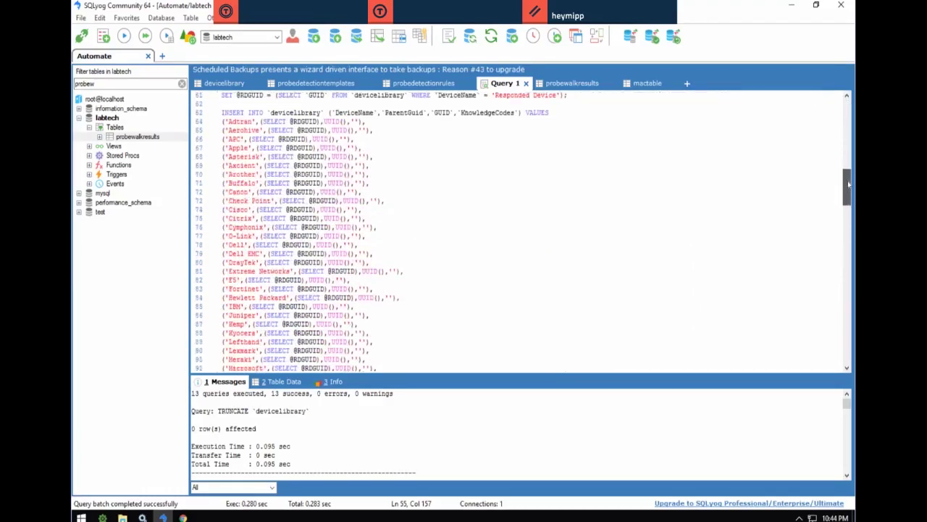
scroll(635, 250, "down", 17)
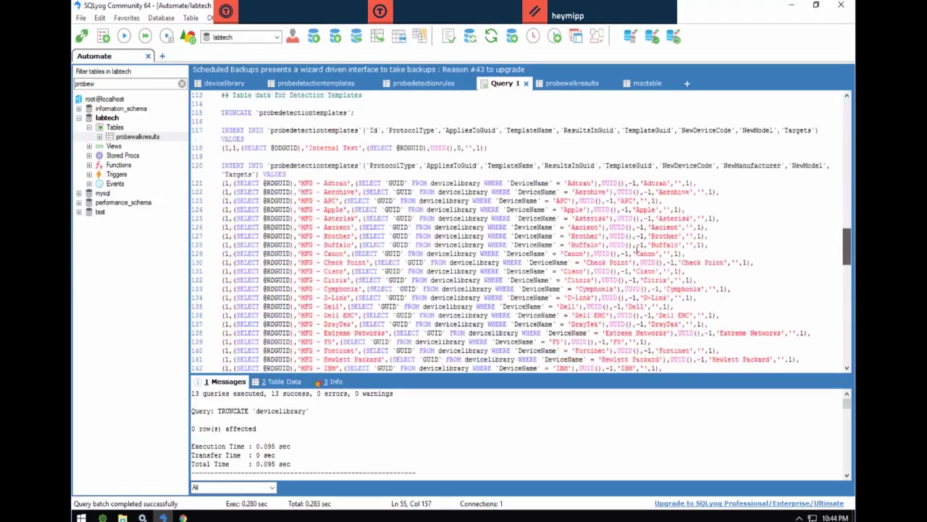
scroll(635, 250, "down", 10)
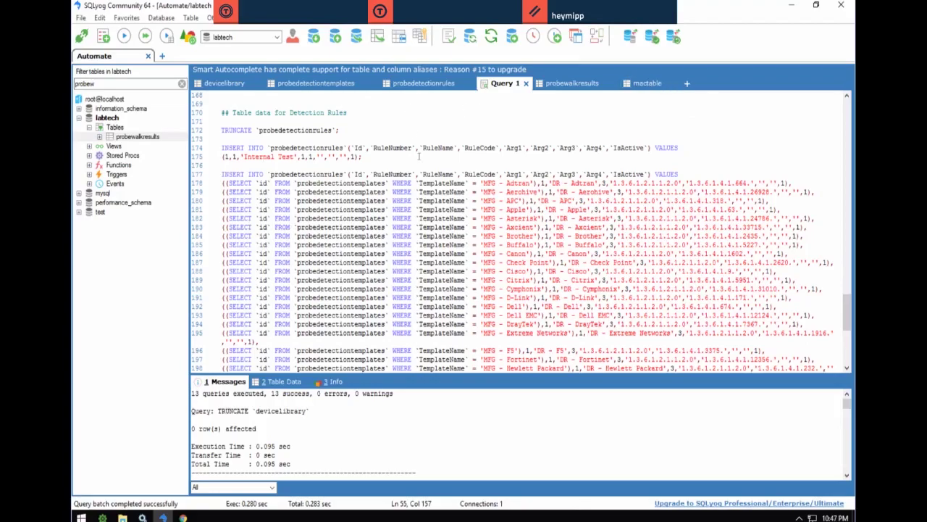
Step: Step the slideshow past its last slide and back to the Extra info slide
key("alt+Tab")
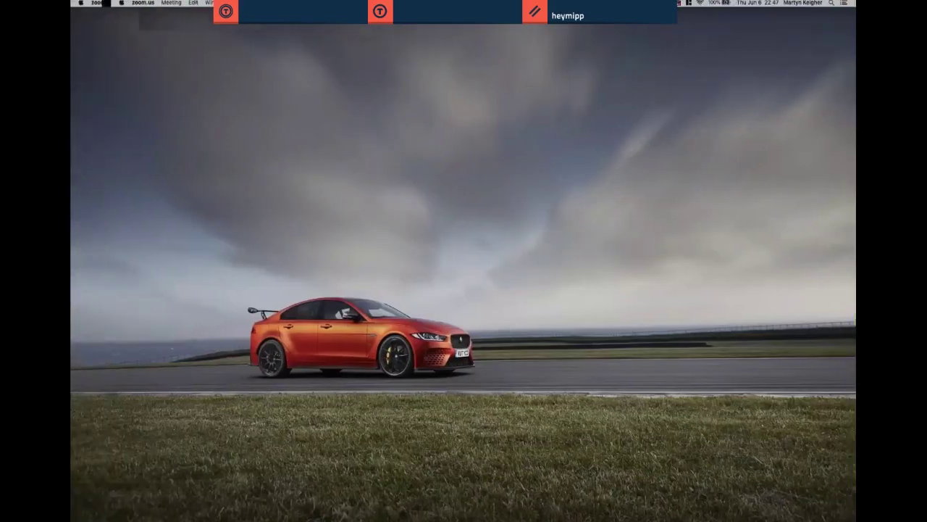
key("Right")
key("Right")
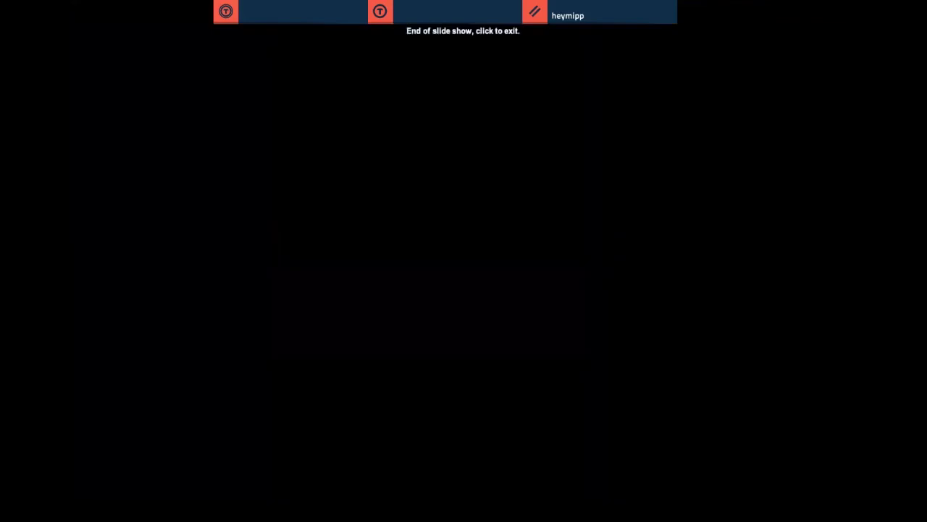
key("Left")
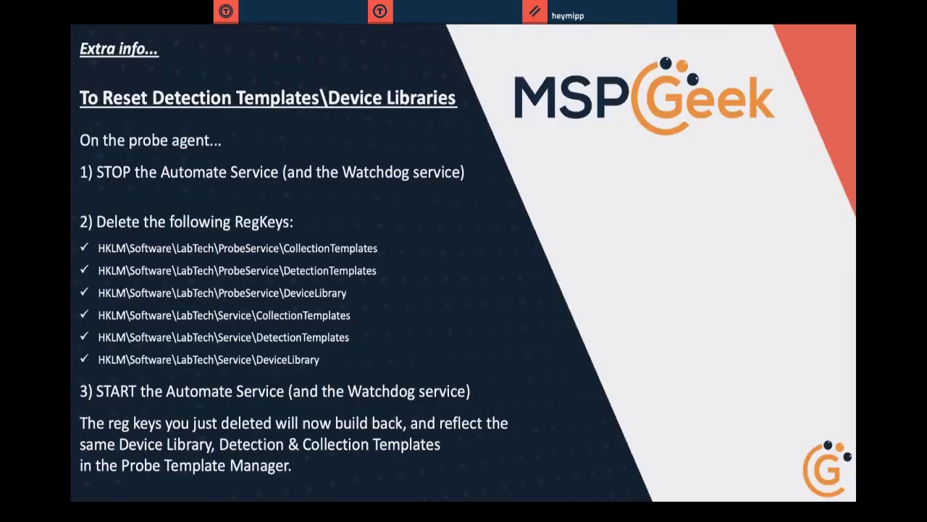